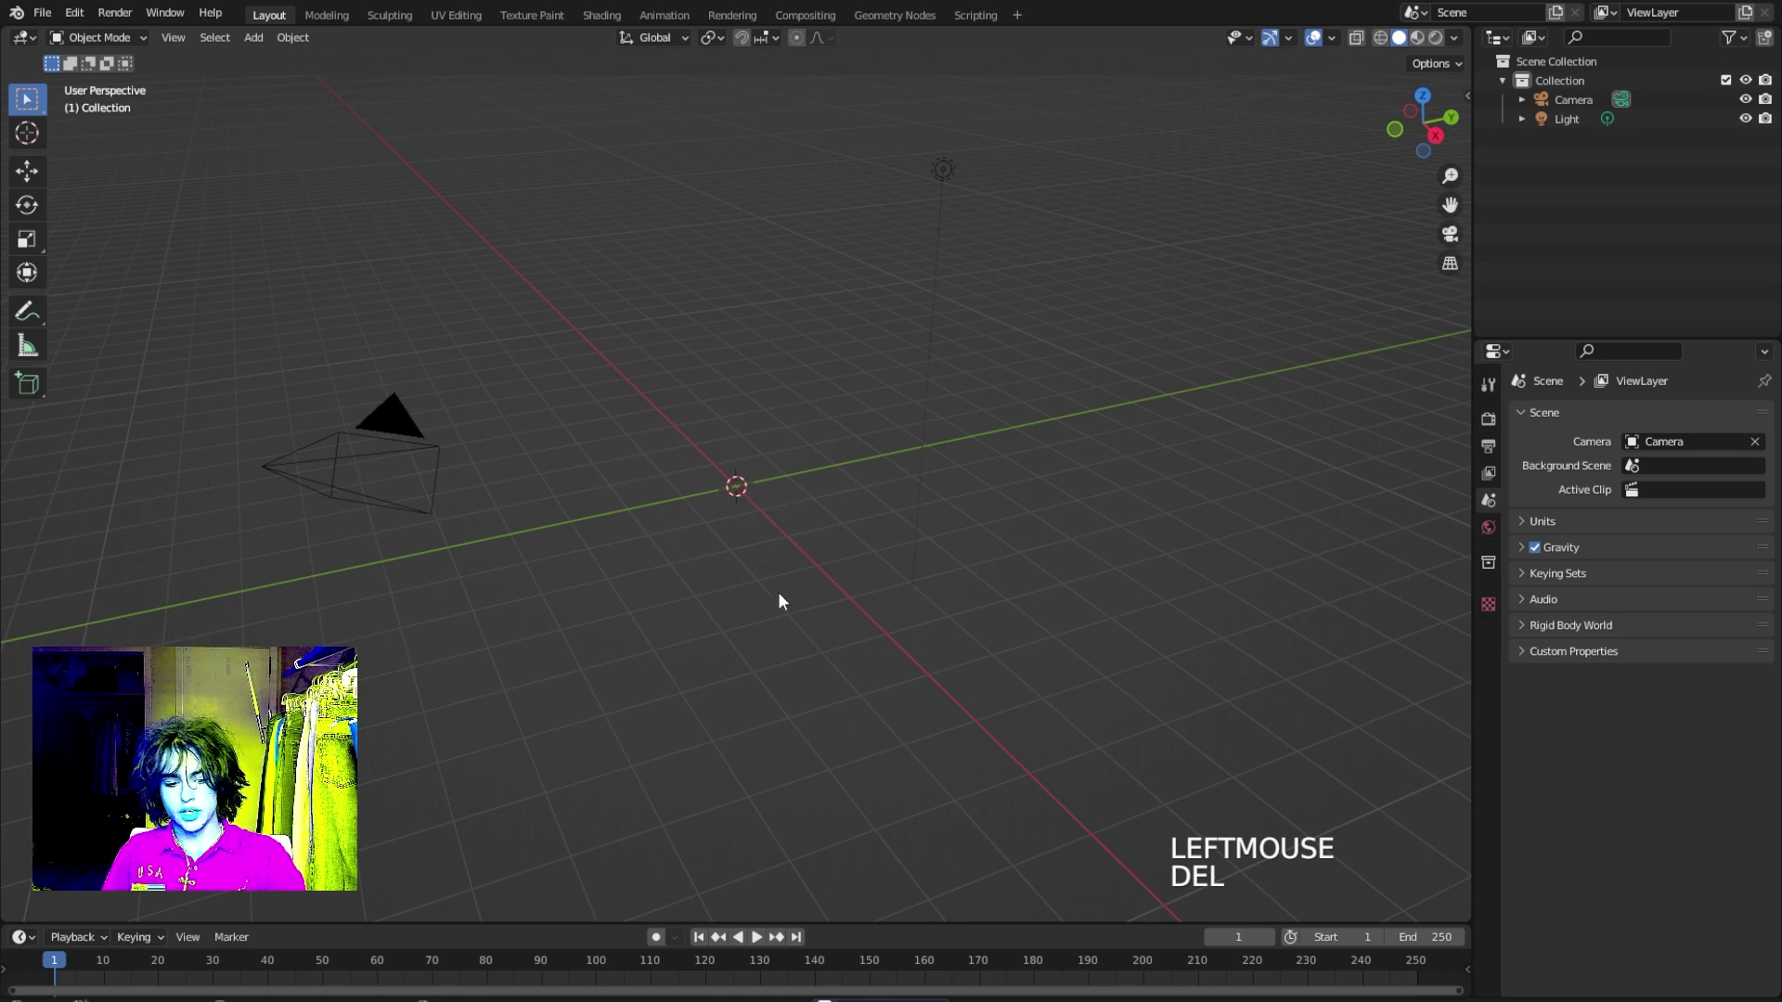
Add a plane at the origin and merge all its vertices at center into a single point.
key(shift+a)
mouse_move(780, 587)
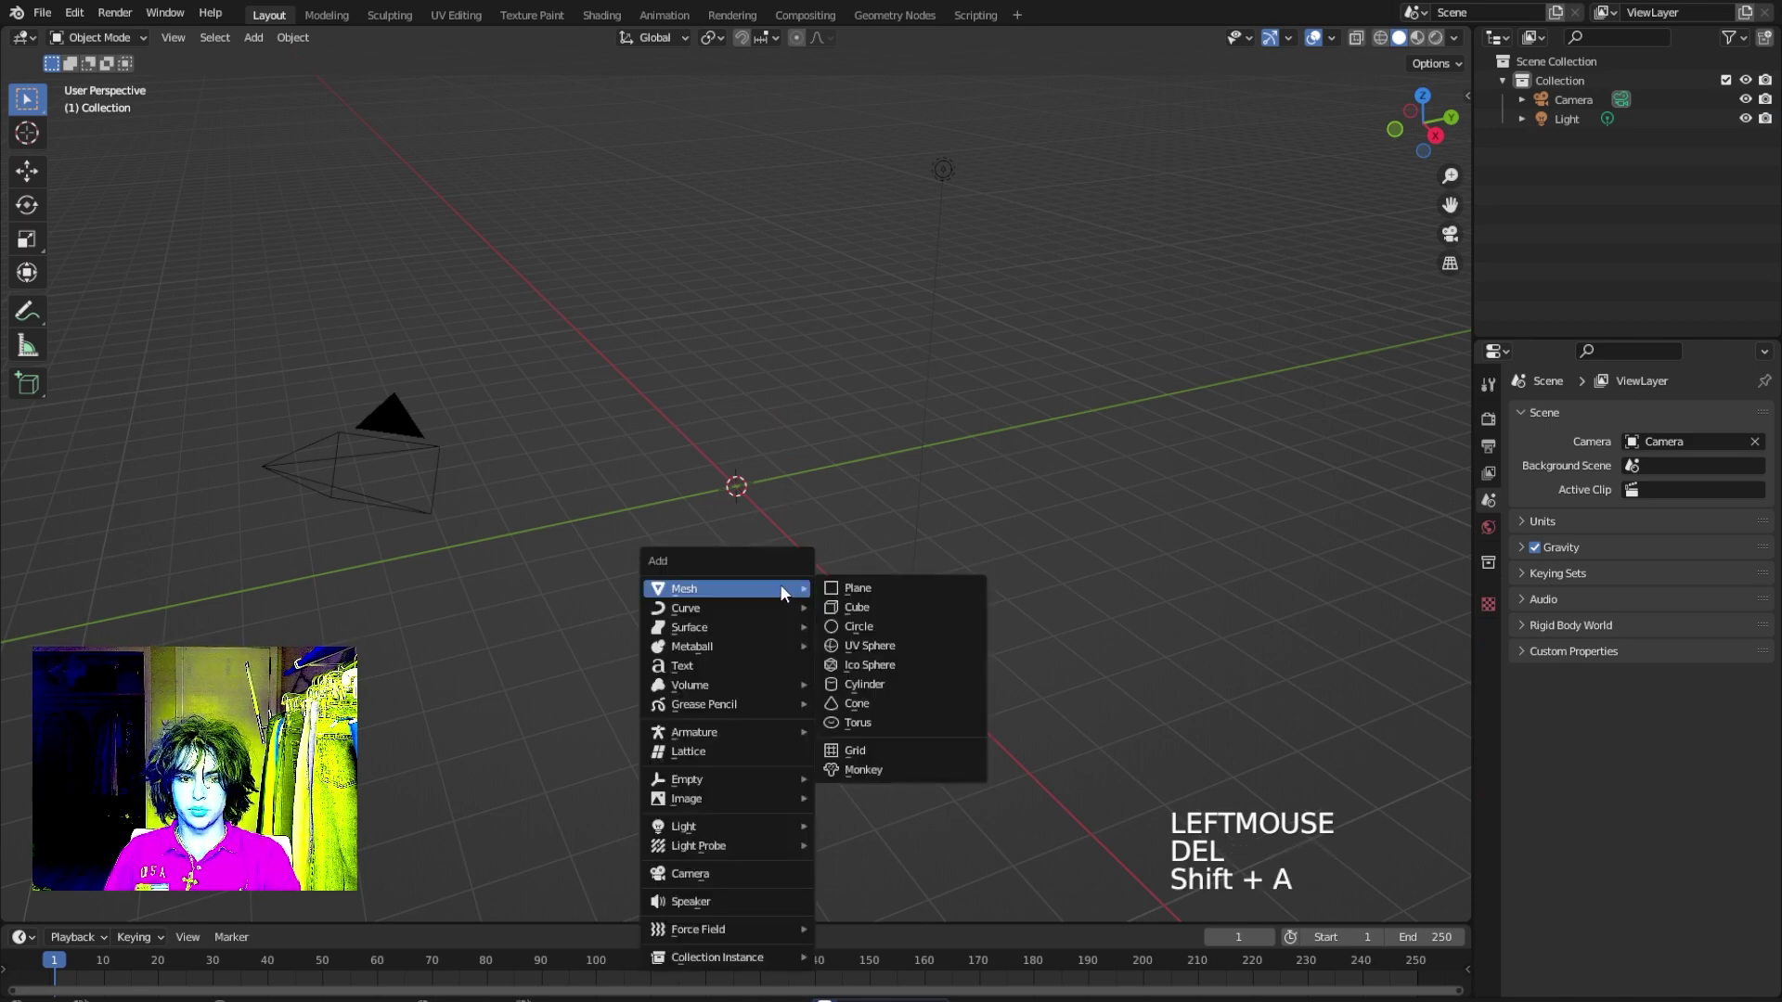
click(858, 589)
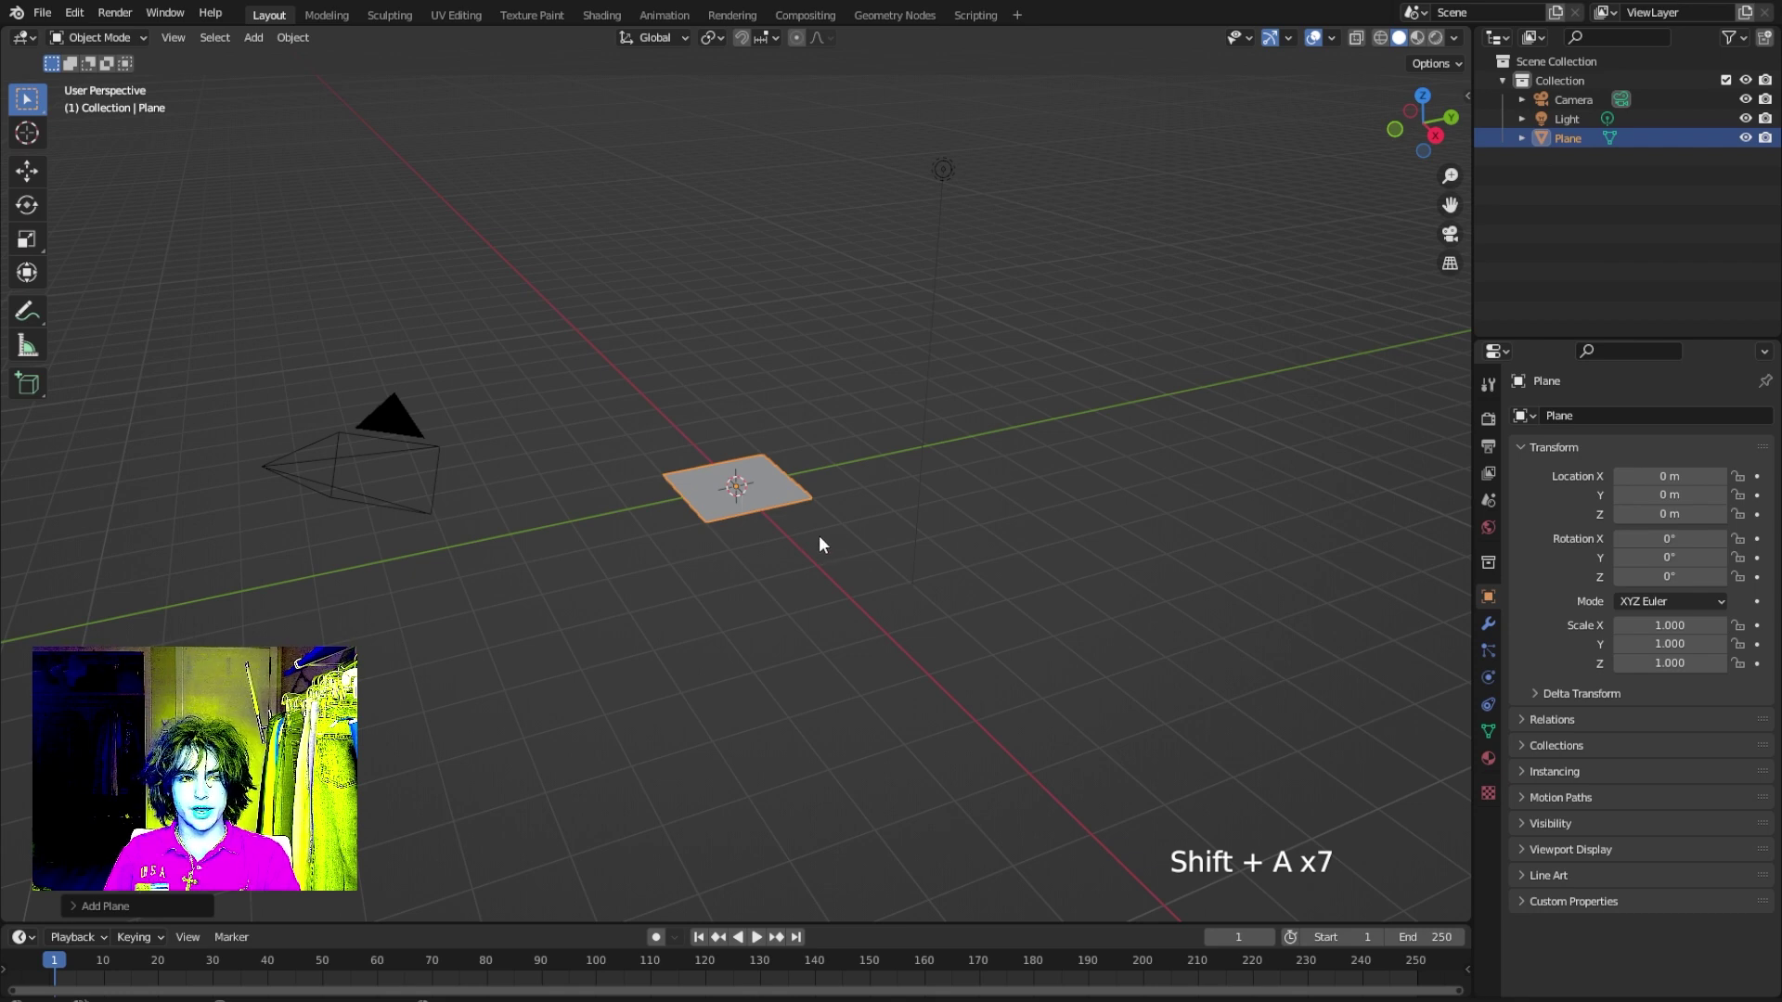
key(Tab)
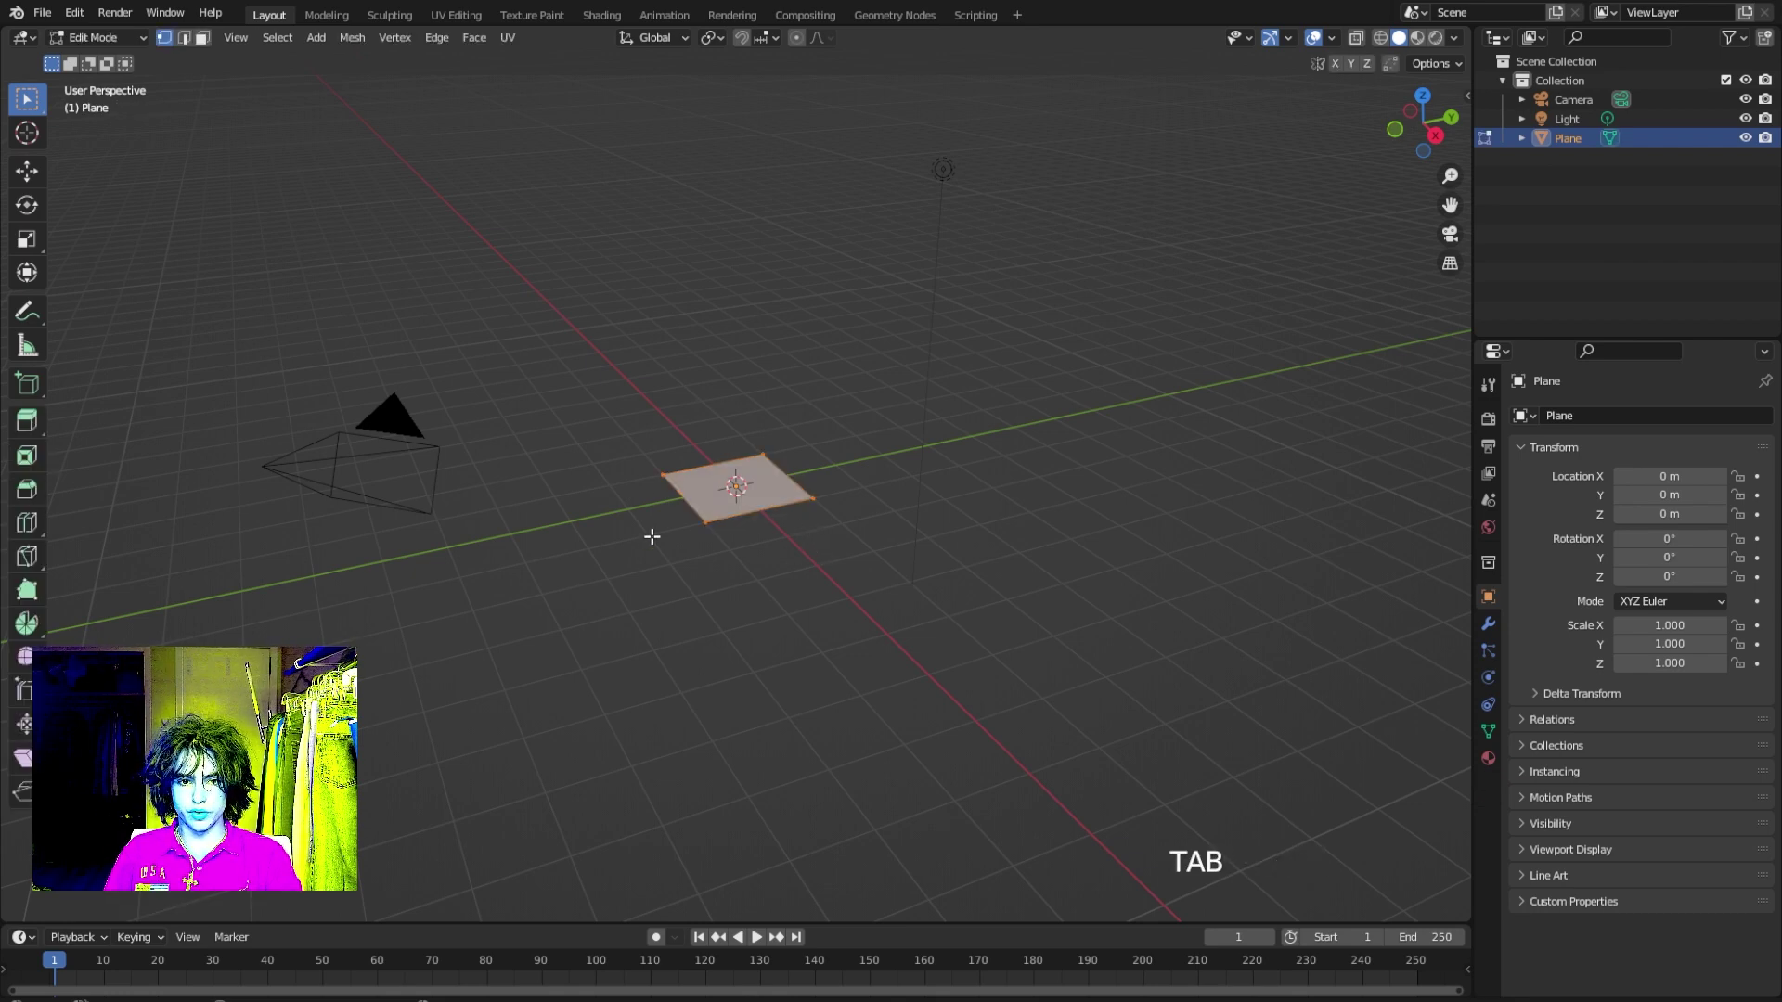
key(m)
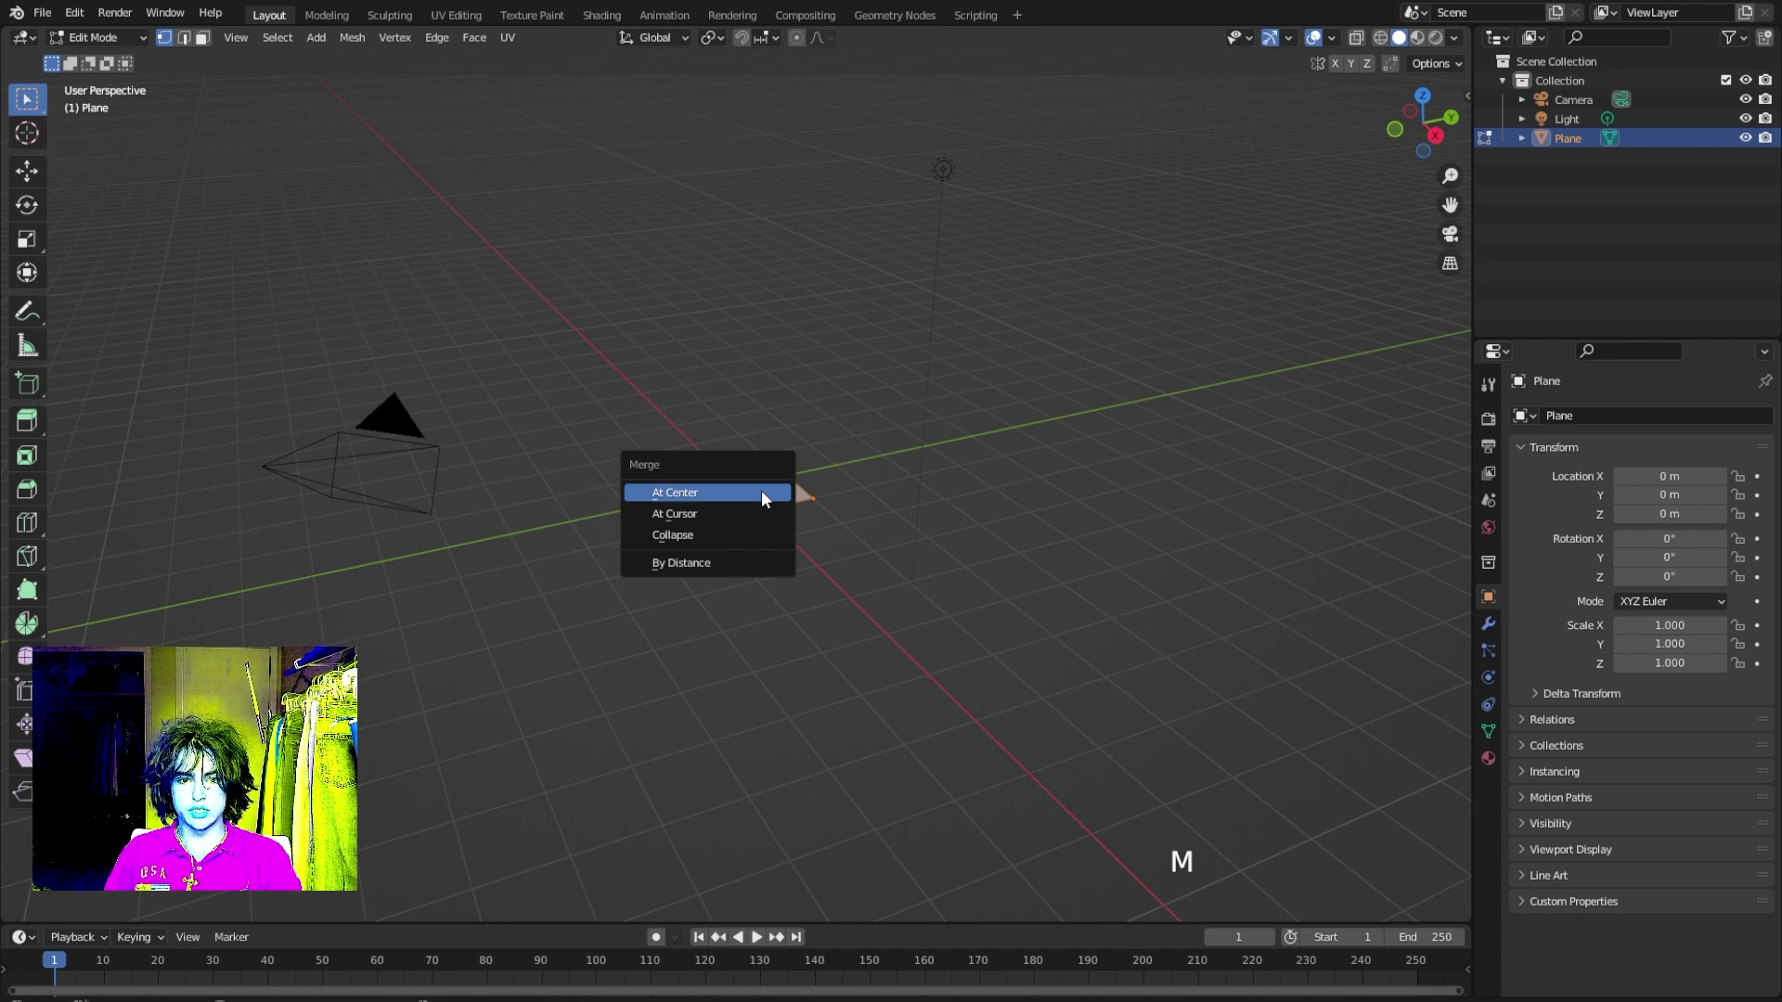
click(761, 493)
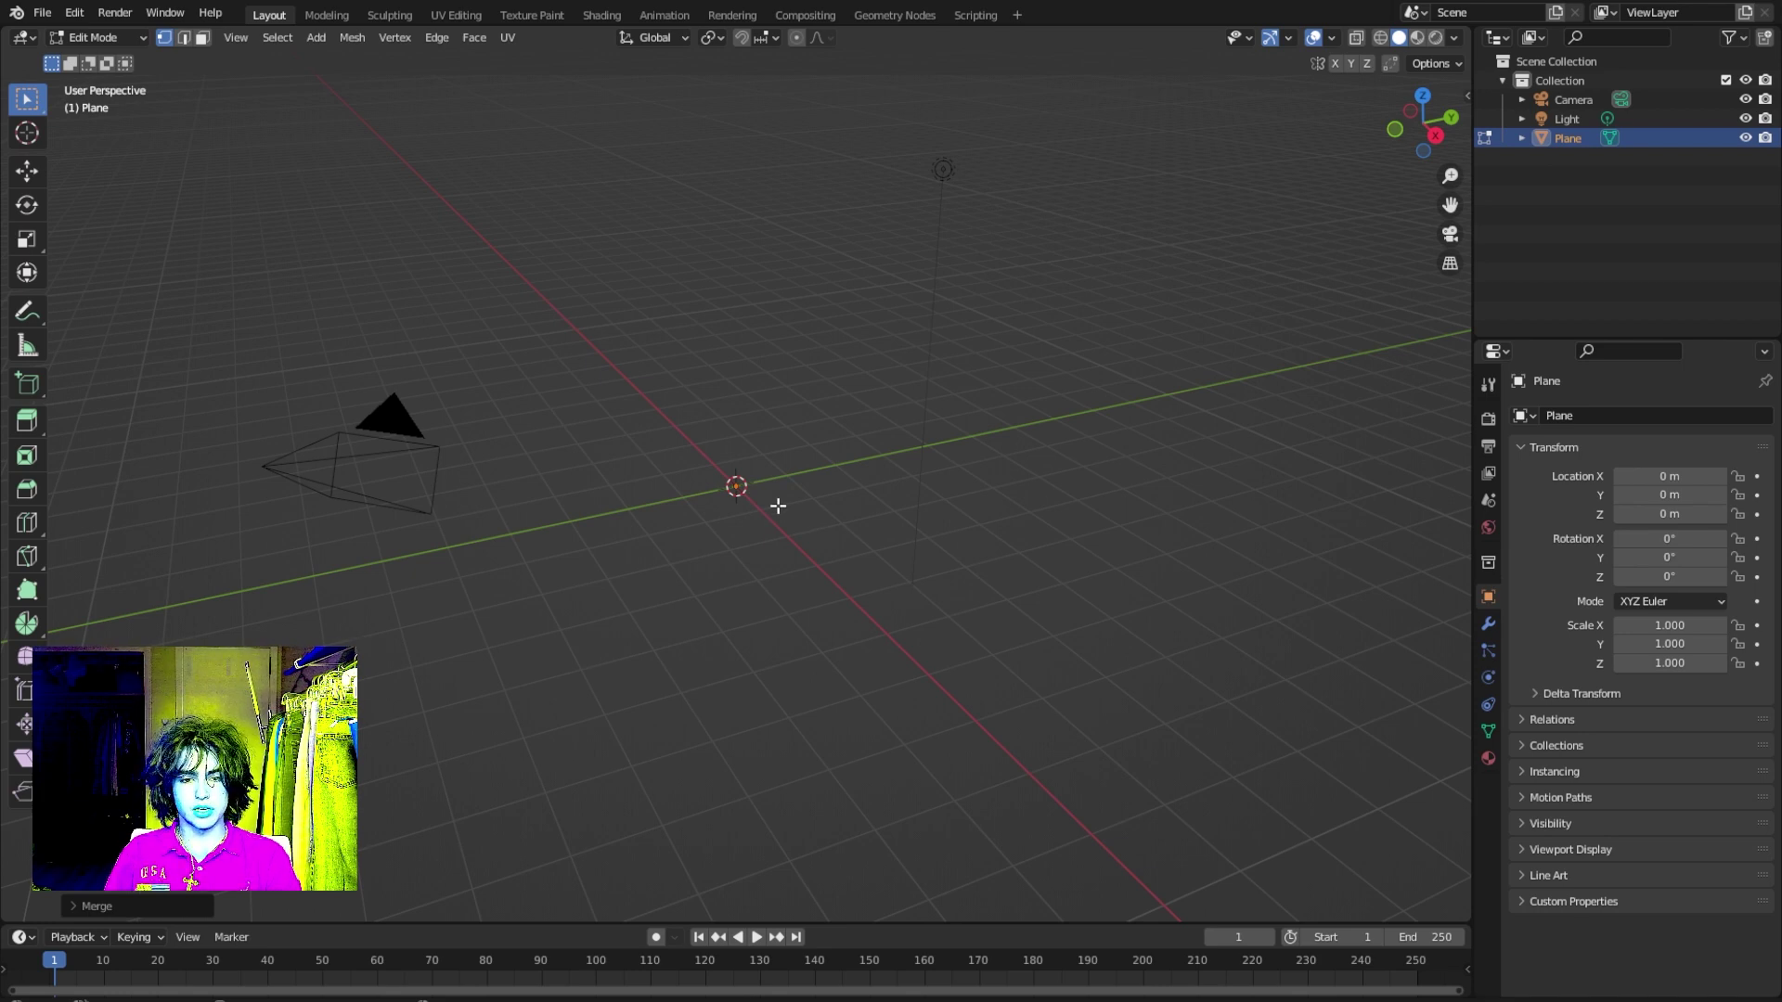
key(Tab)
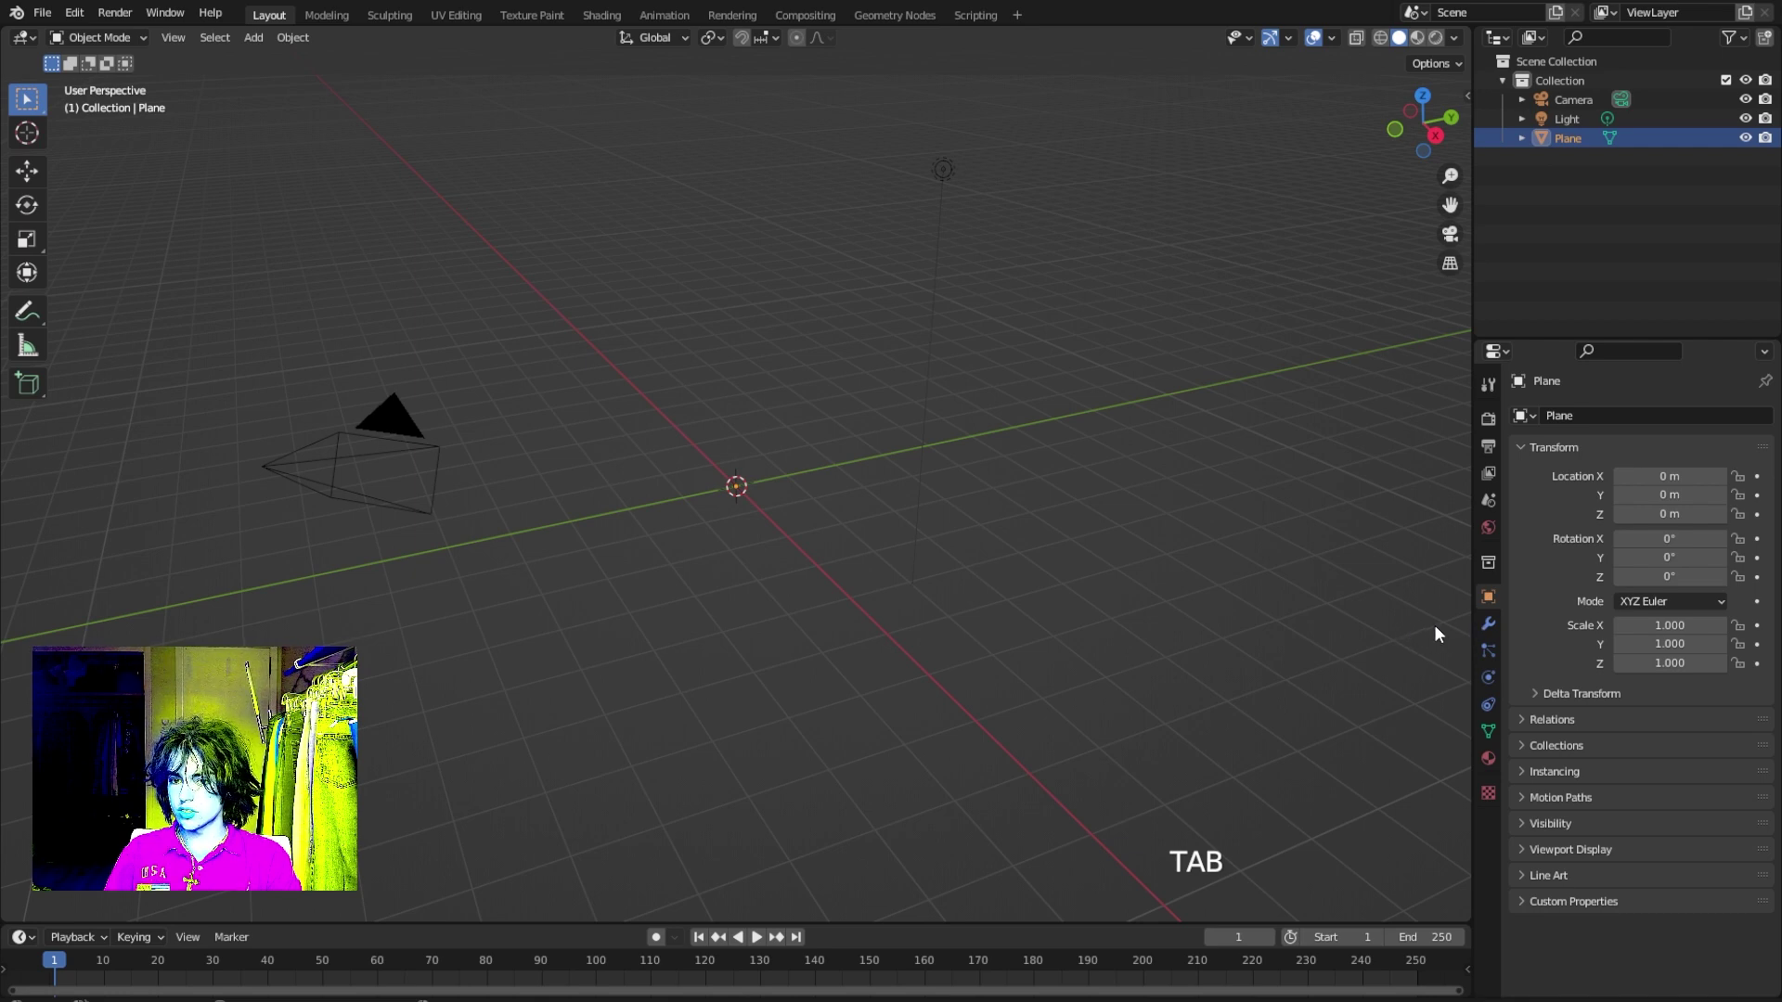
Add a Mirror modifier on the X axis and a Skin modifier to the single-vertex object.
click(1488, 624)
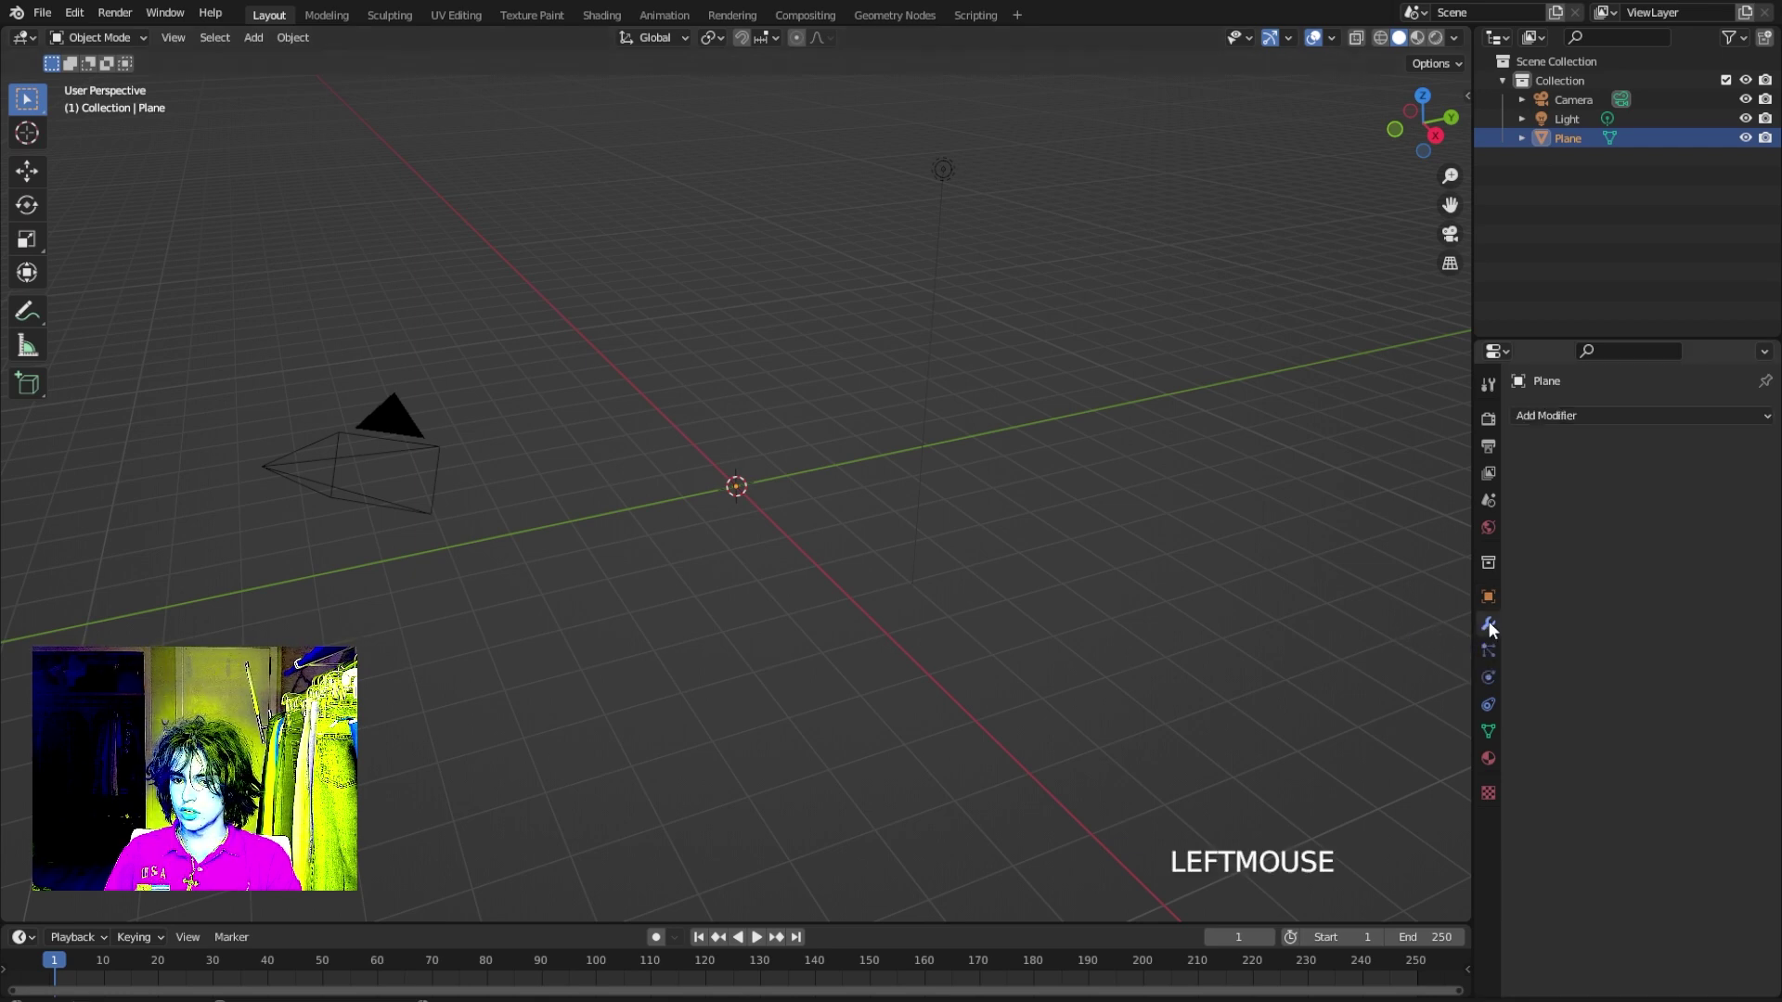
click(1575, 419)
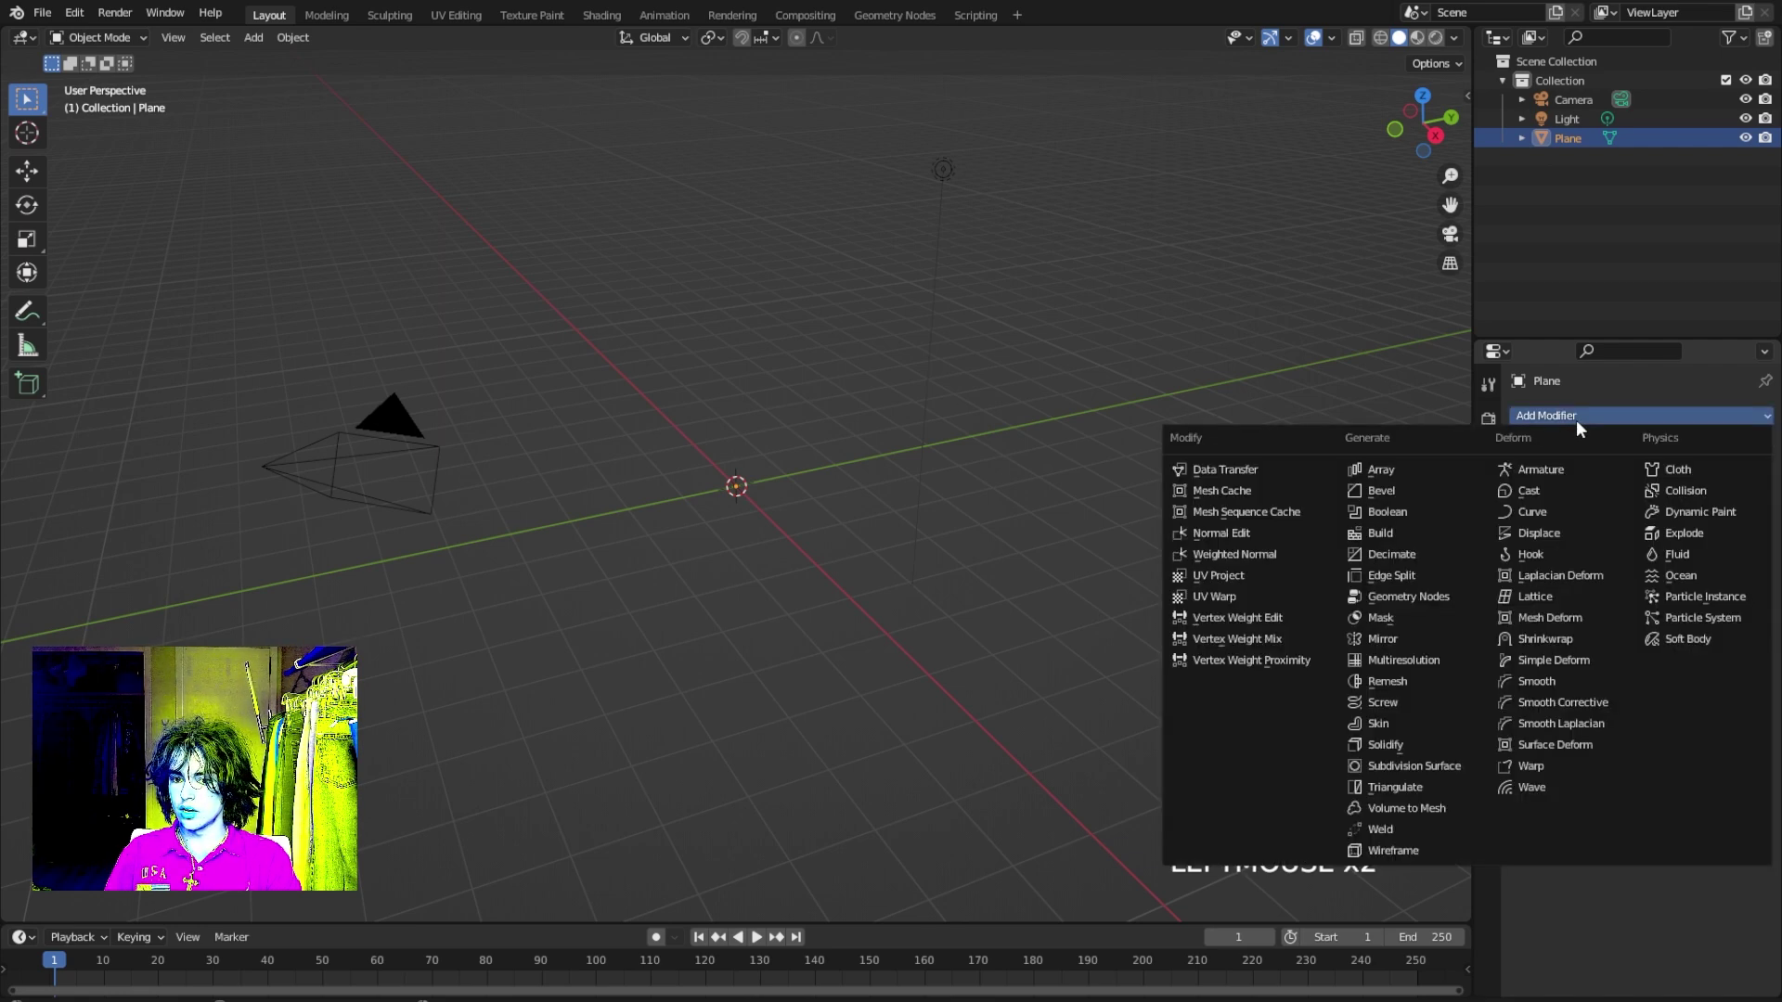
click(1375, 638)
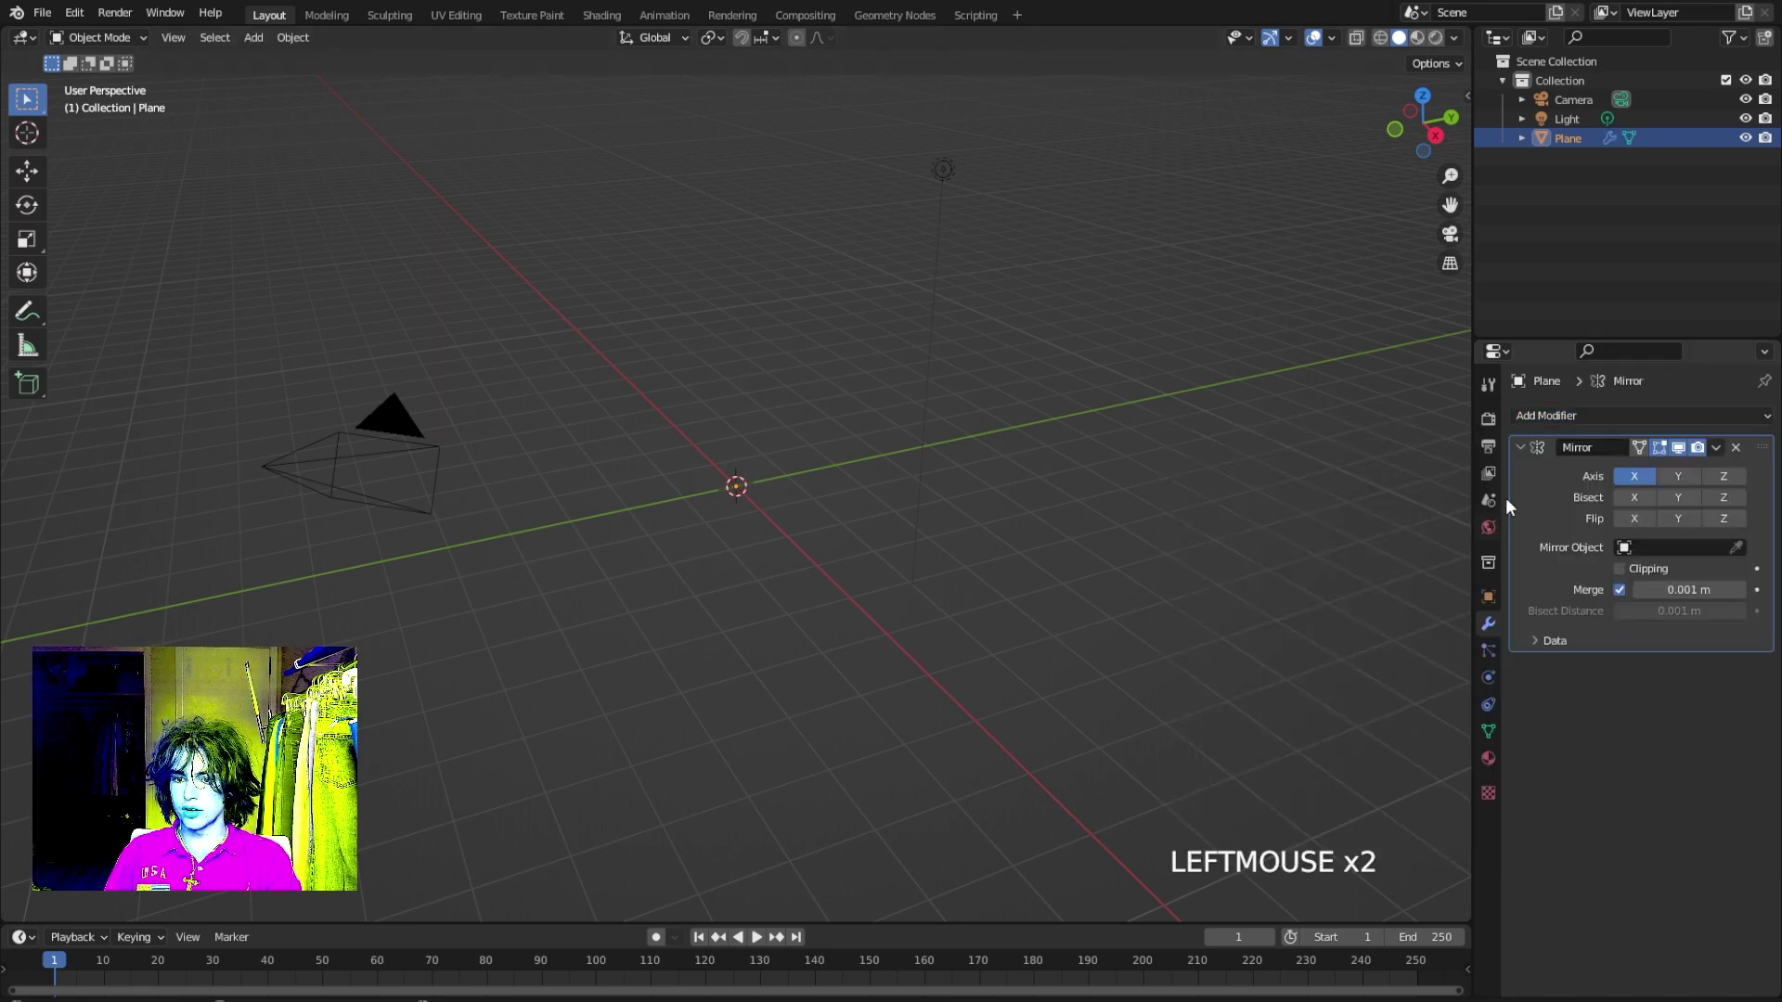
click(1572, 414)
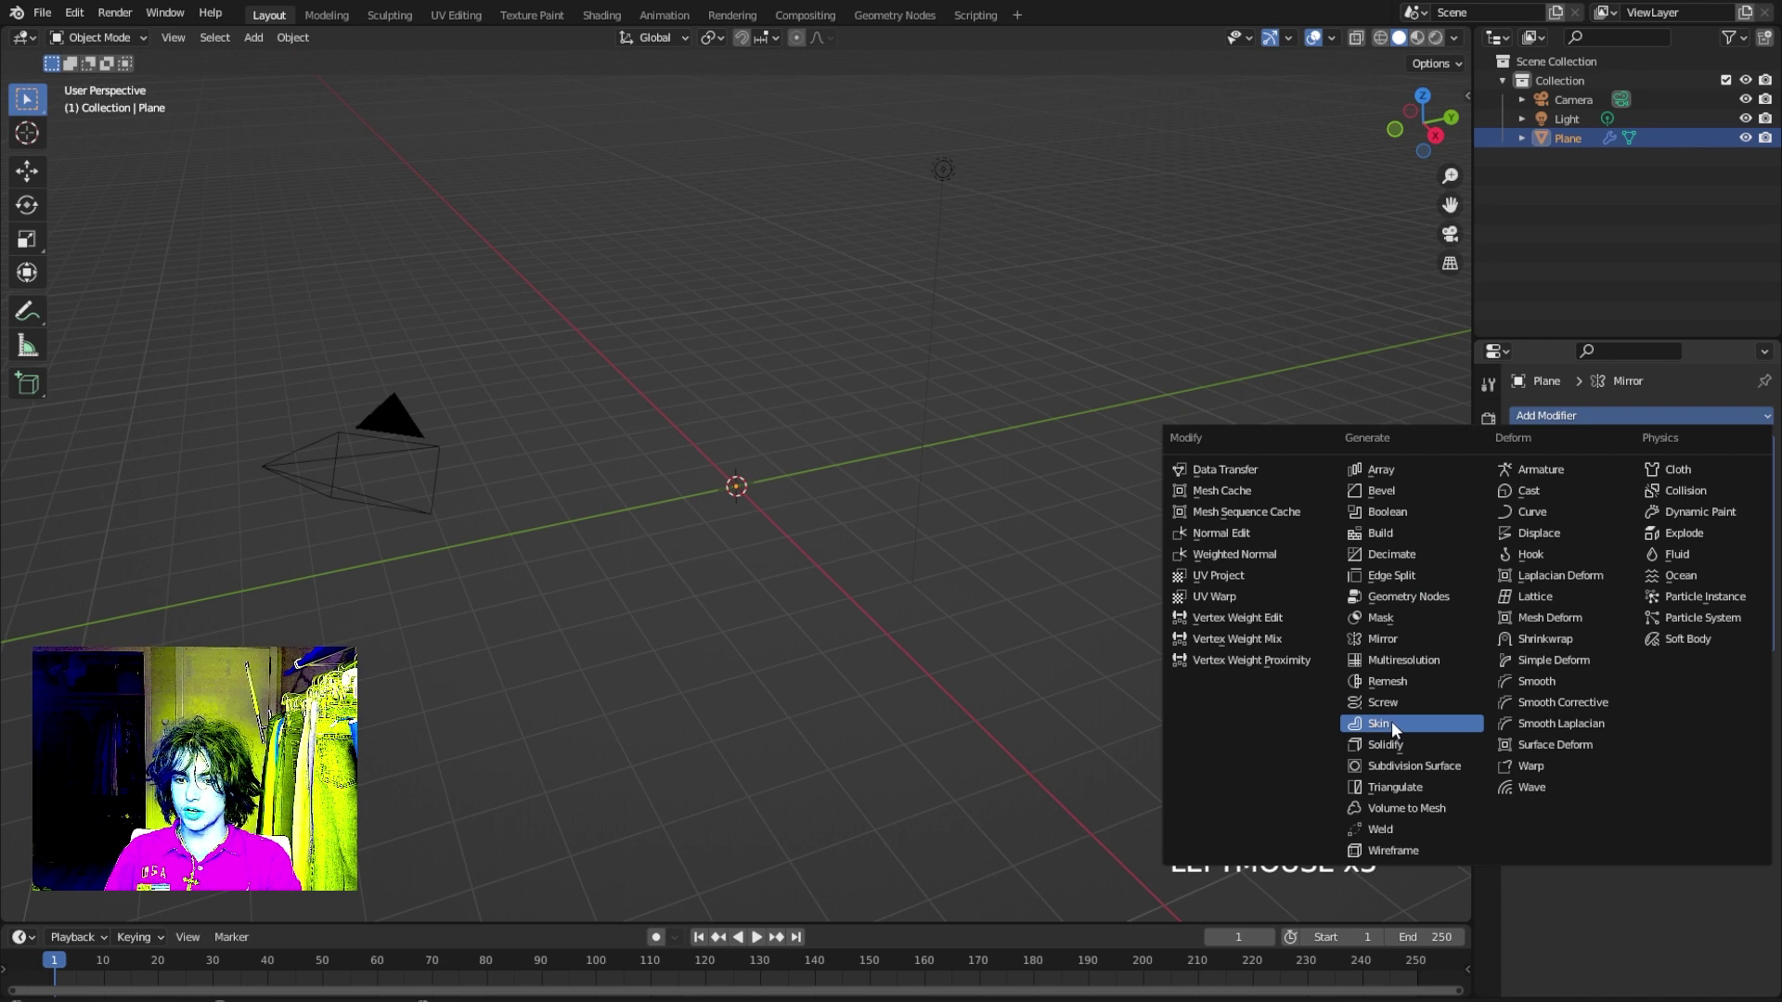
click(1390, 723)
Add a Subdivision Surface modifier with both viewport and render levels set to 3.
click(1577, 415)
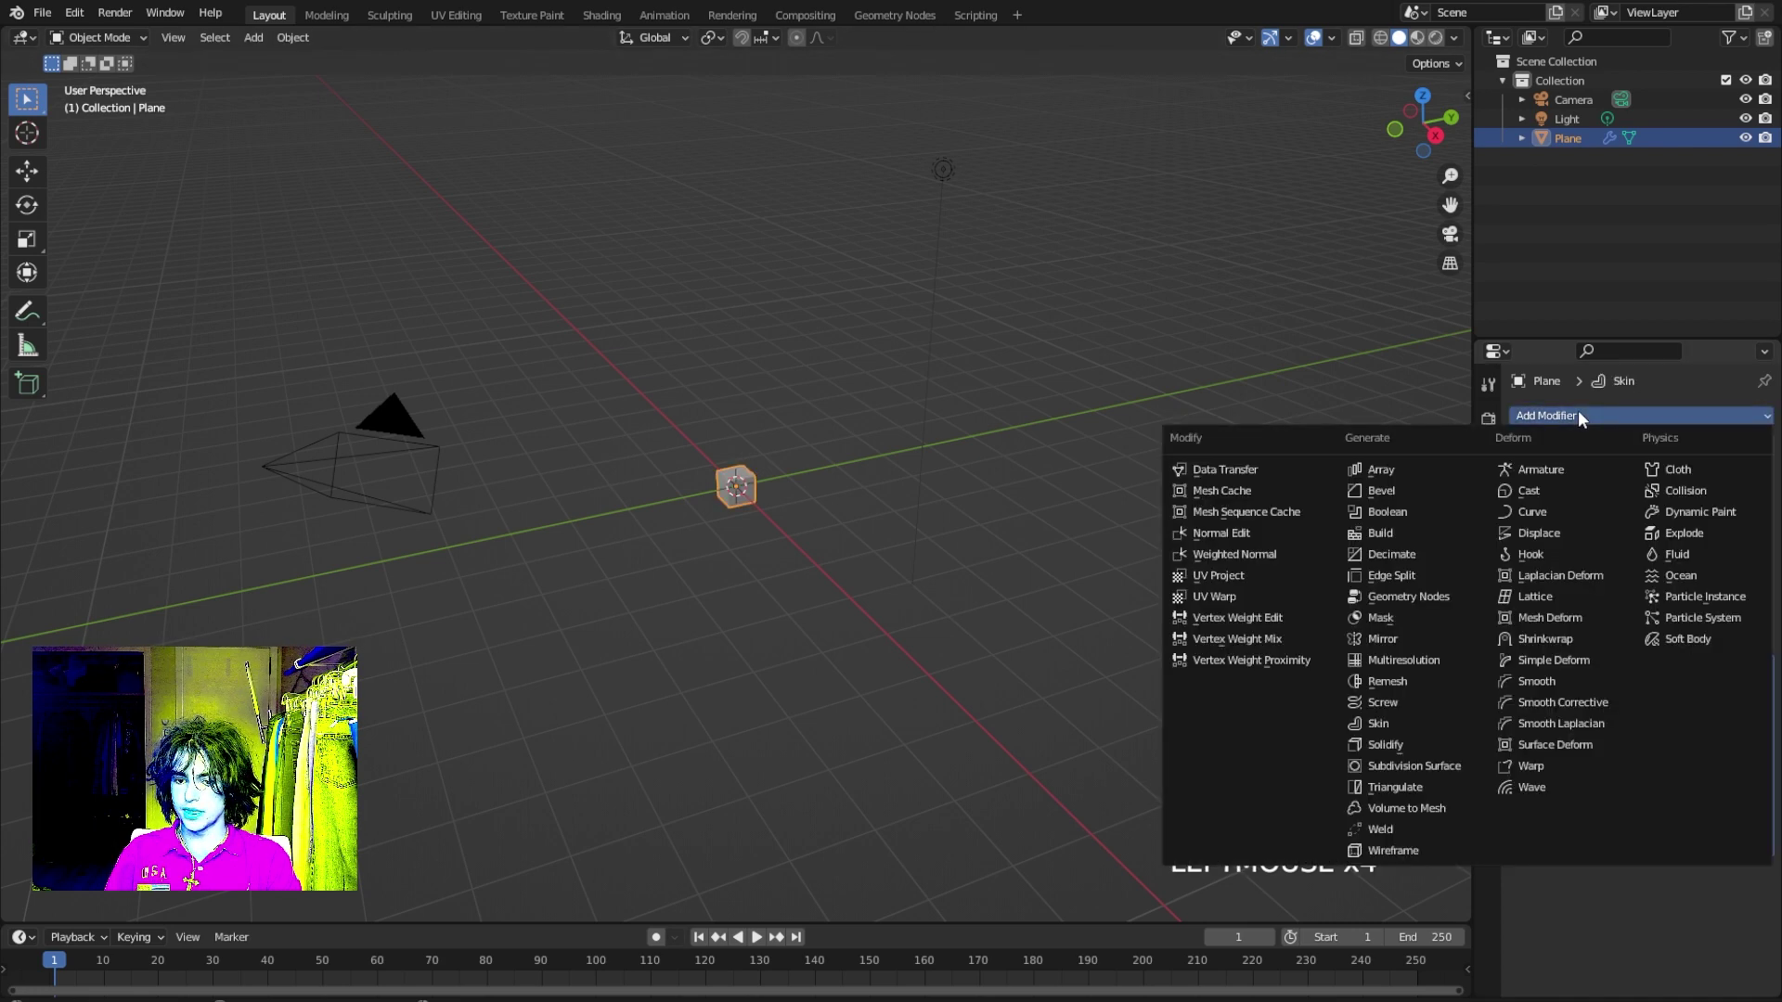
click(1421, 775)
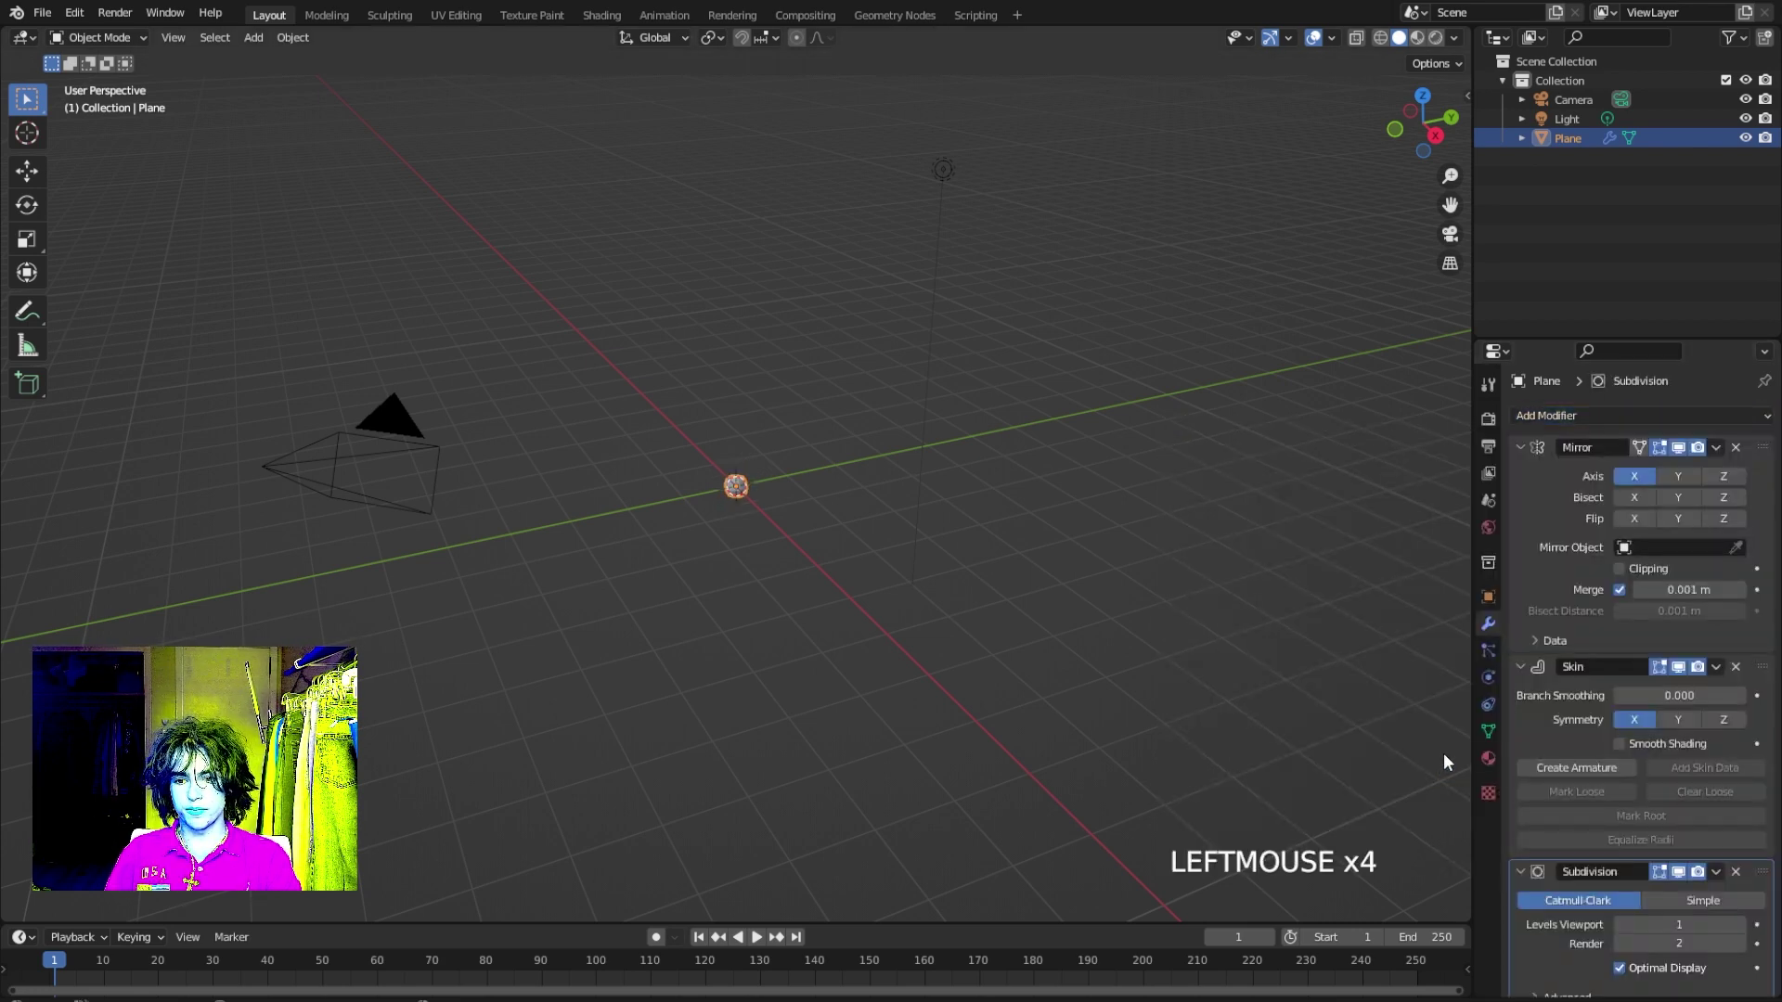
click(1740, 943)
click(1740, 925)
click(1740, 925)
Move the object straight up along Z in the front view to the figure's hip height above the origin.
middle_drag(1206, 650, 984, 494)
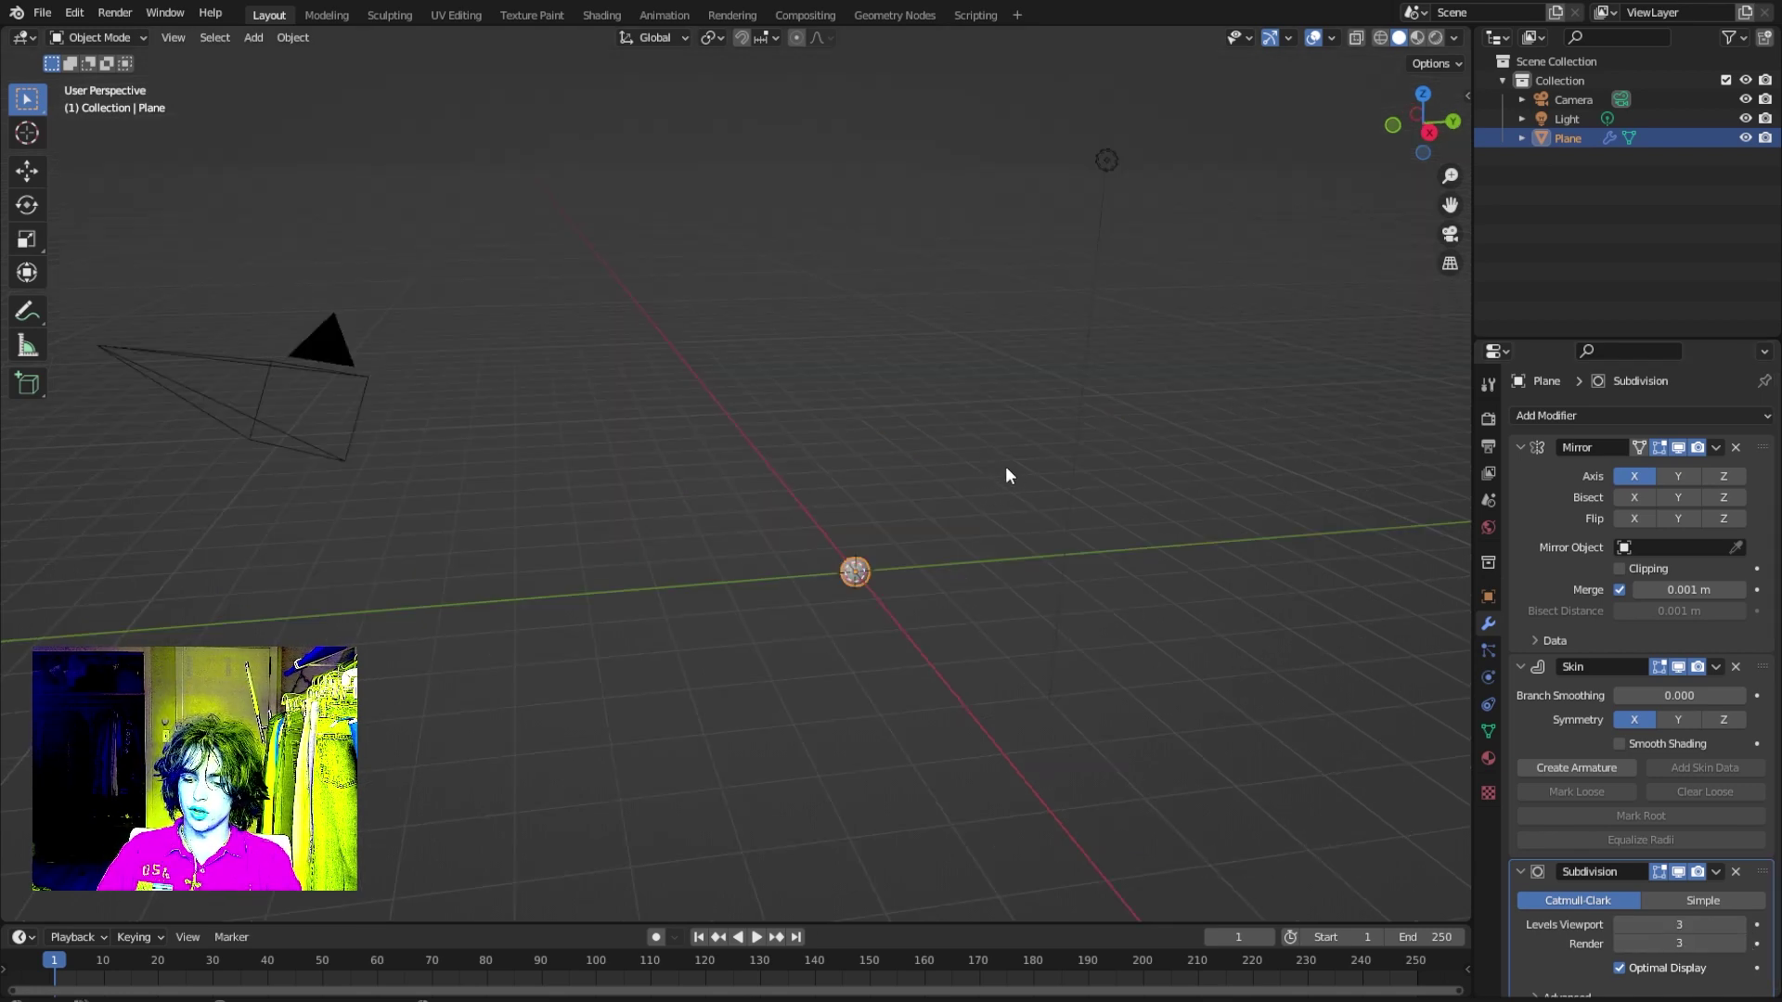
key(KP_1)
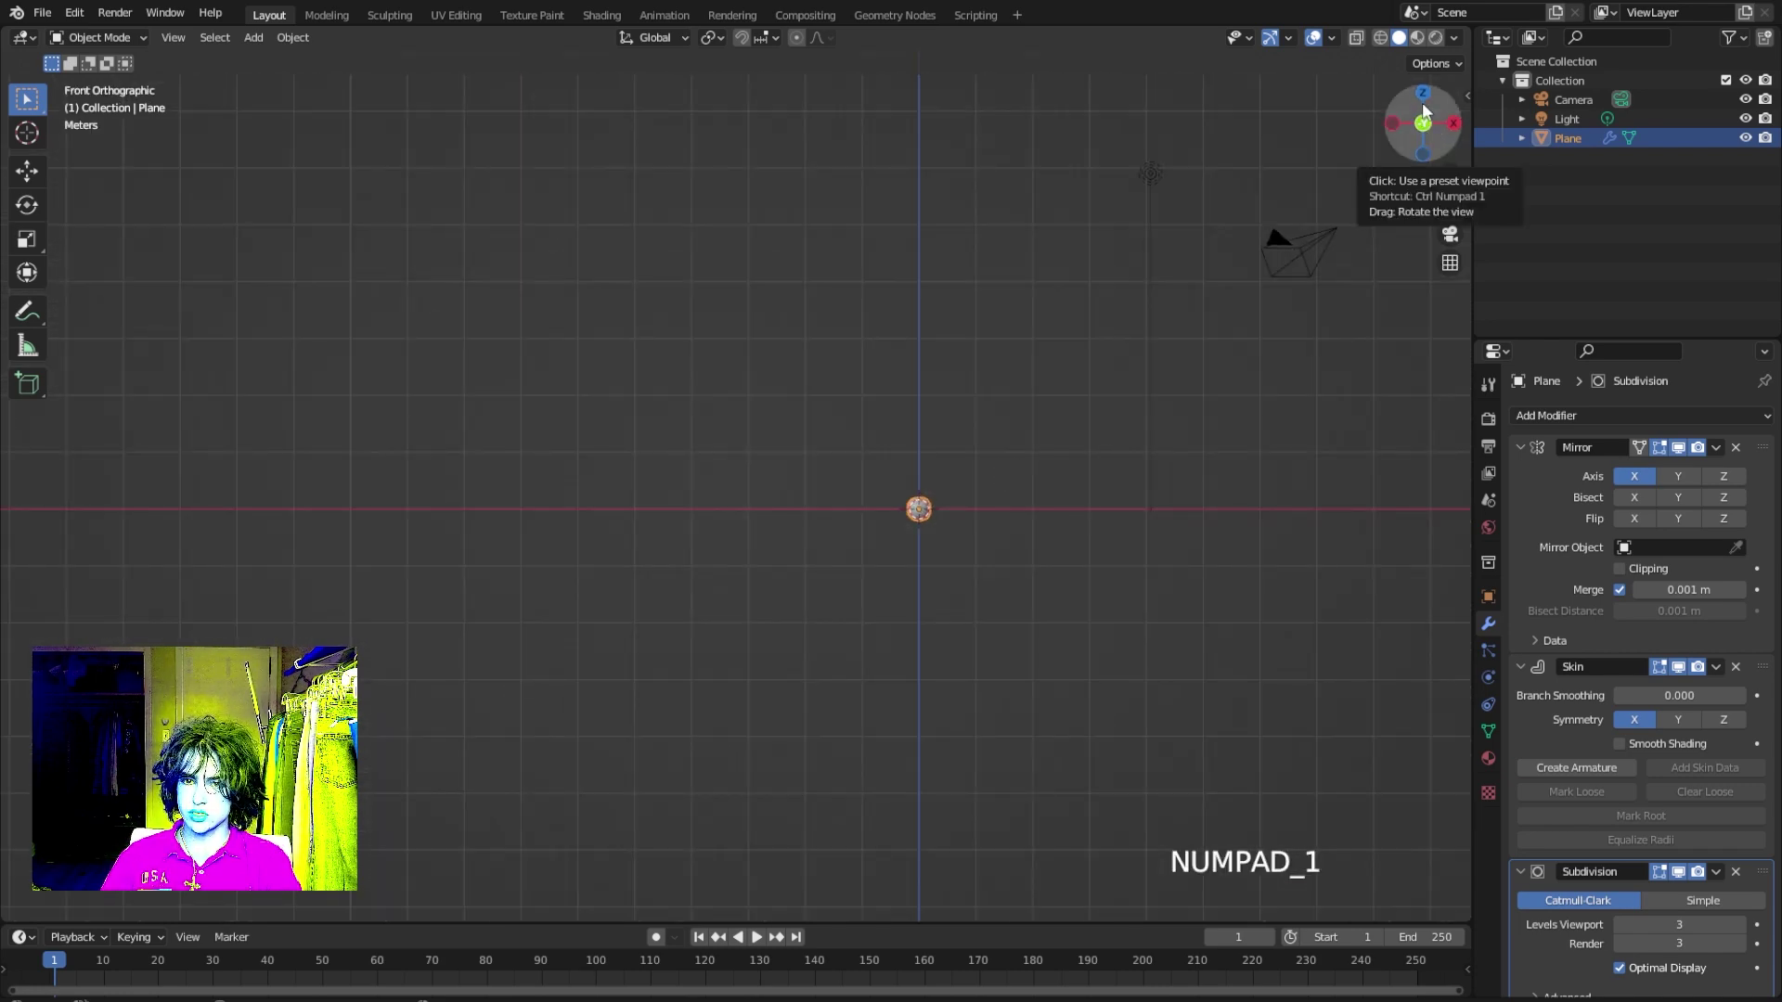
shift+middle_drag(1094, 458, 898, 683)
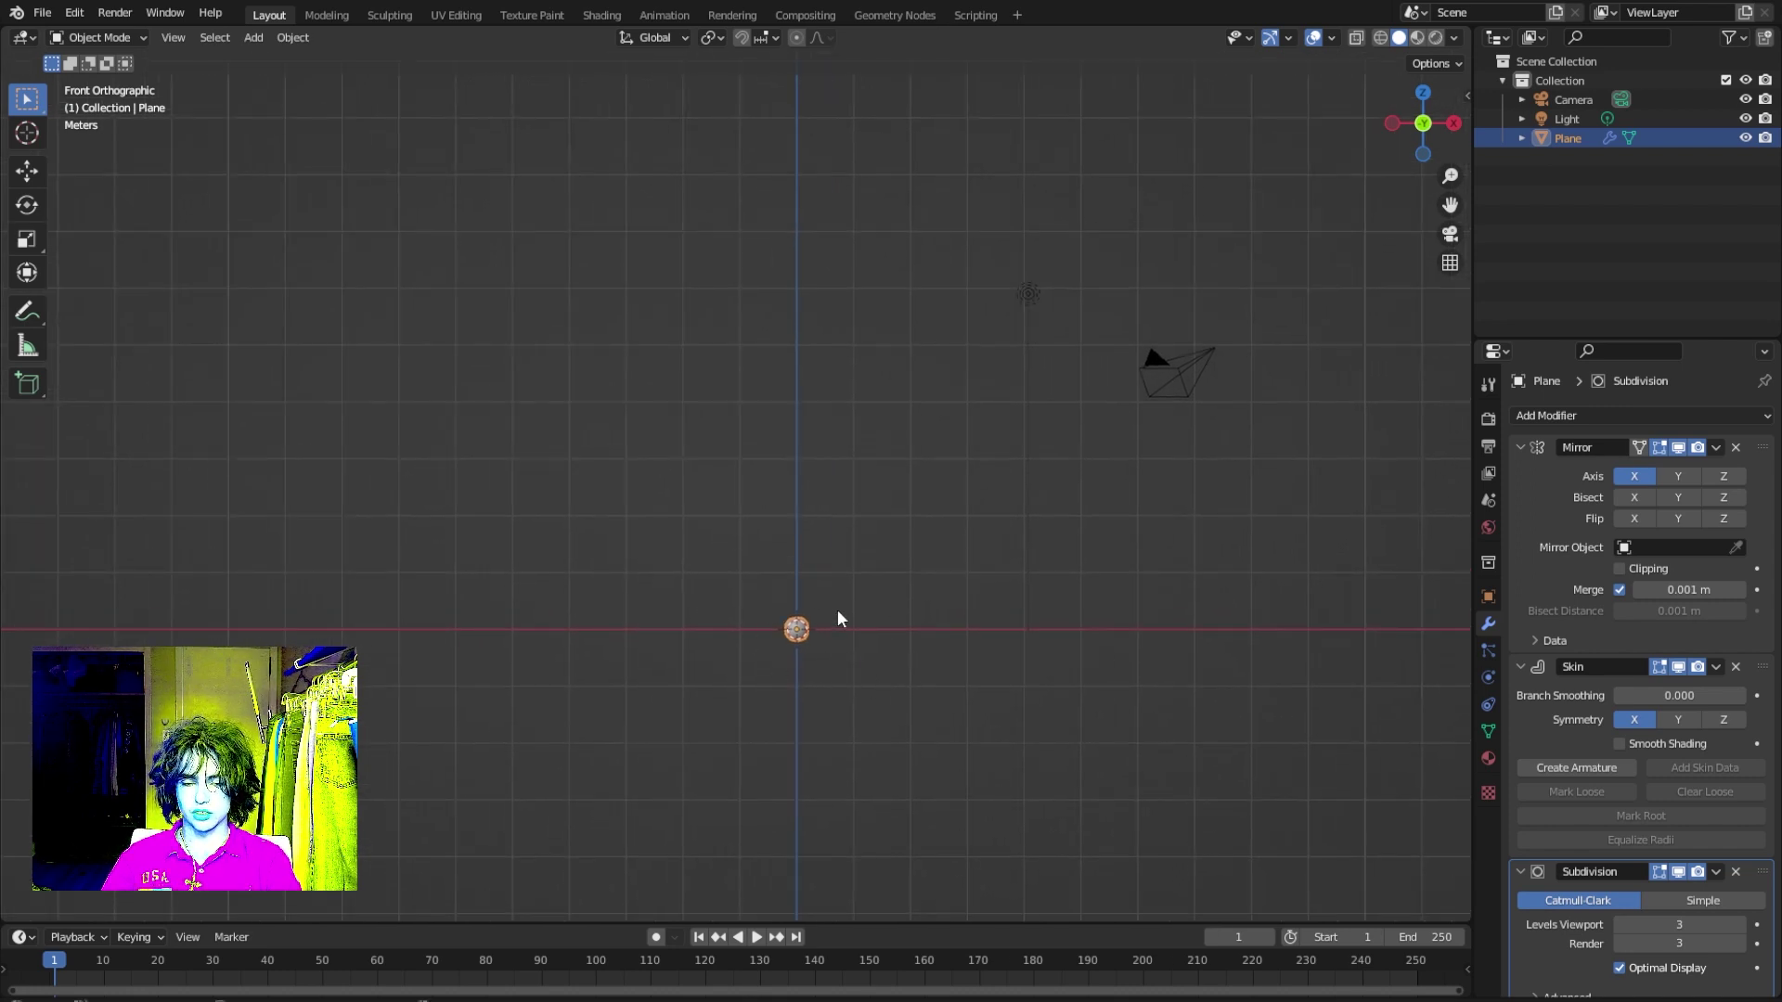
key(g)
key(z)
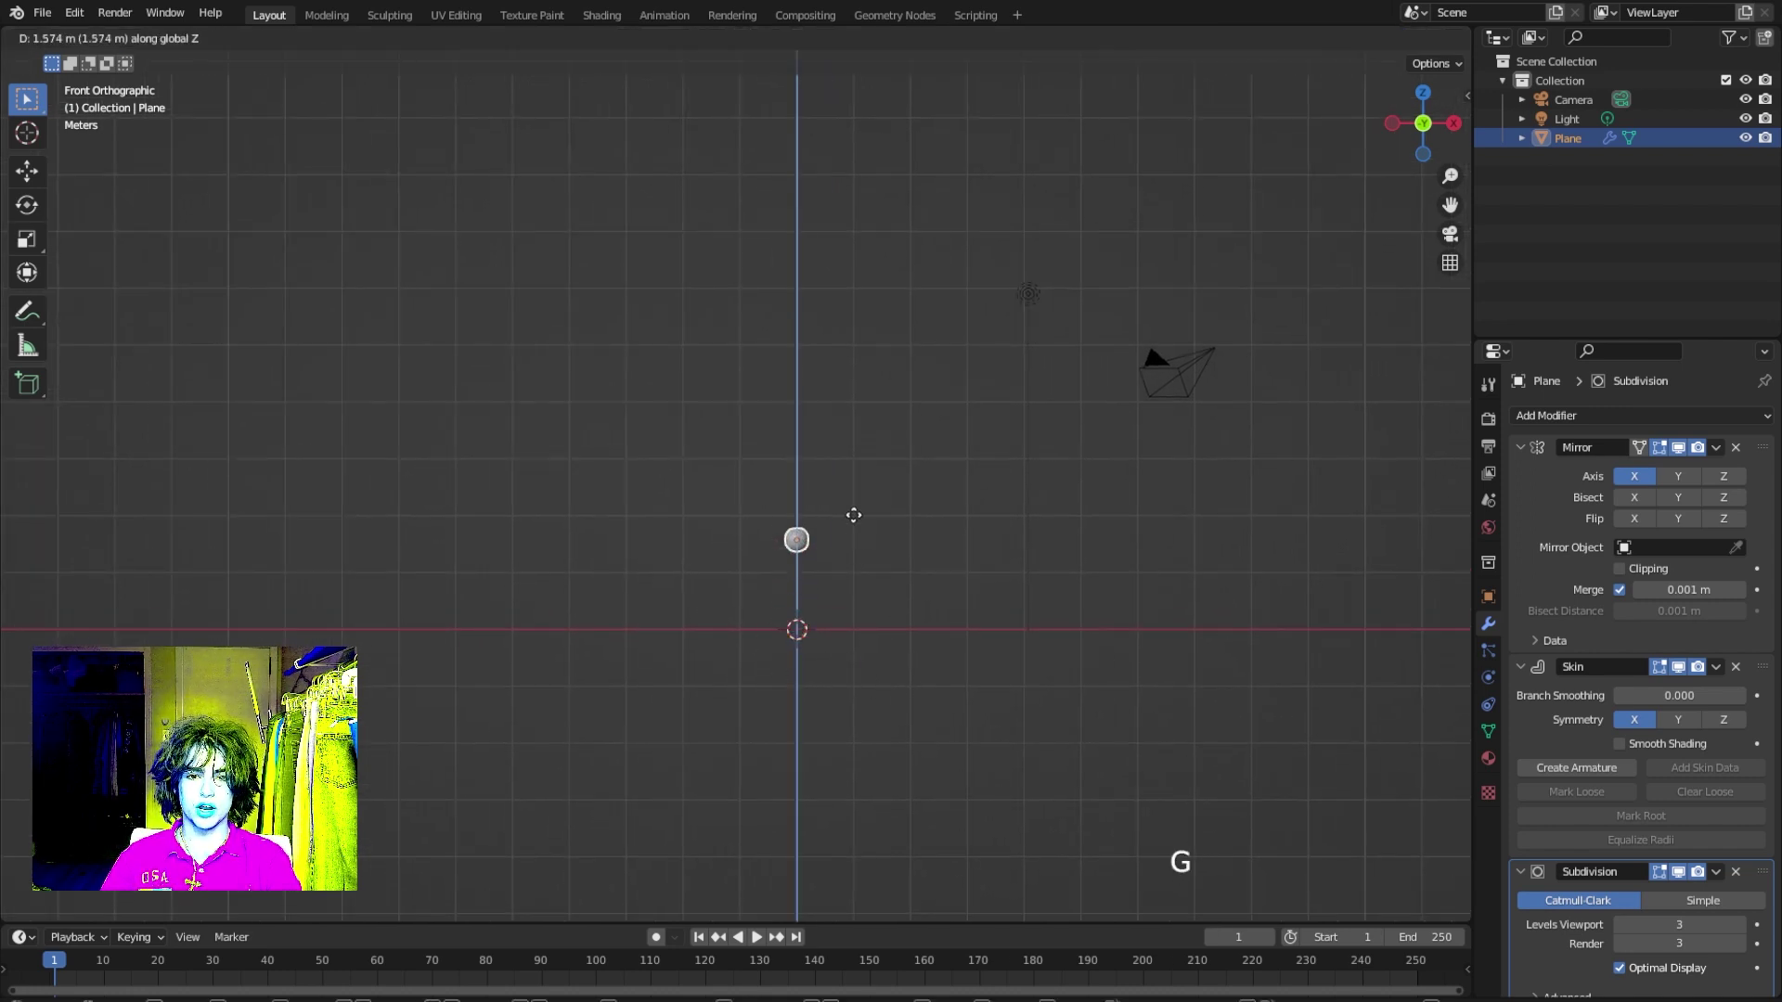
click(883, 352)
shift+middle_drag(883, 397, 879, 450)
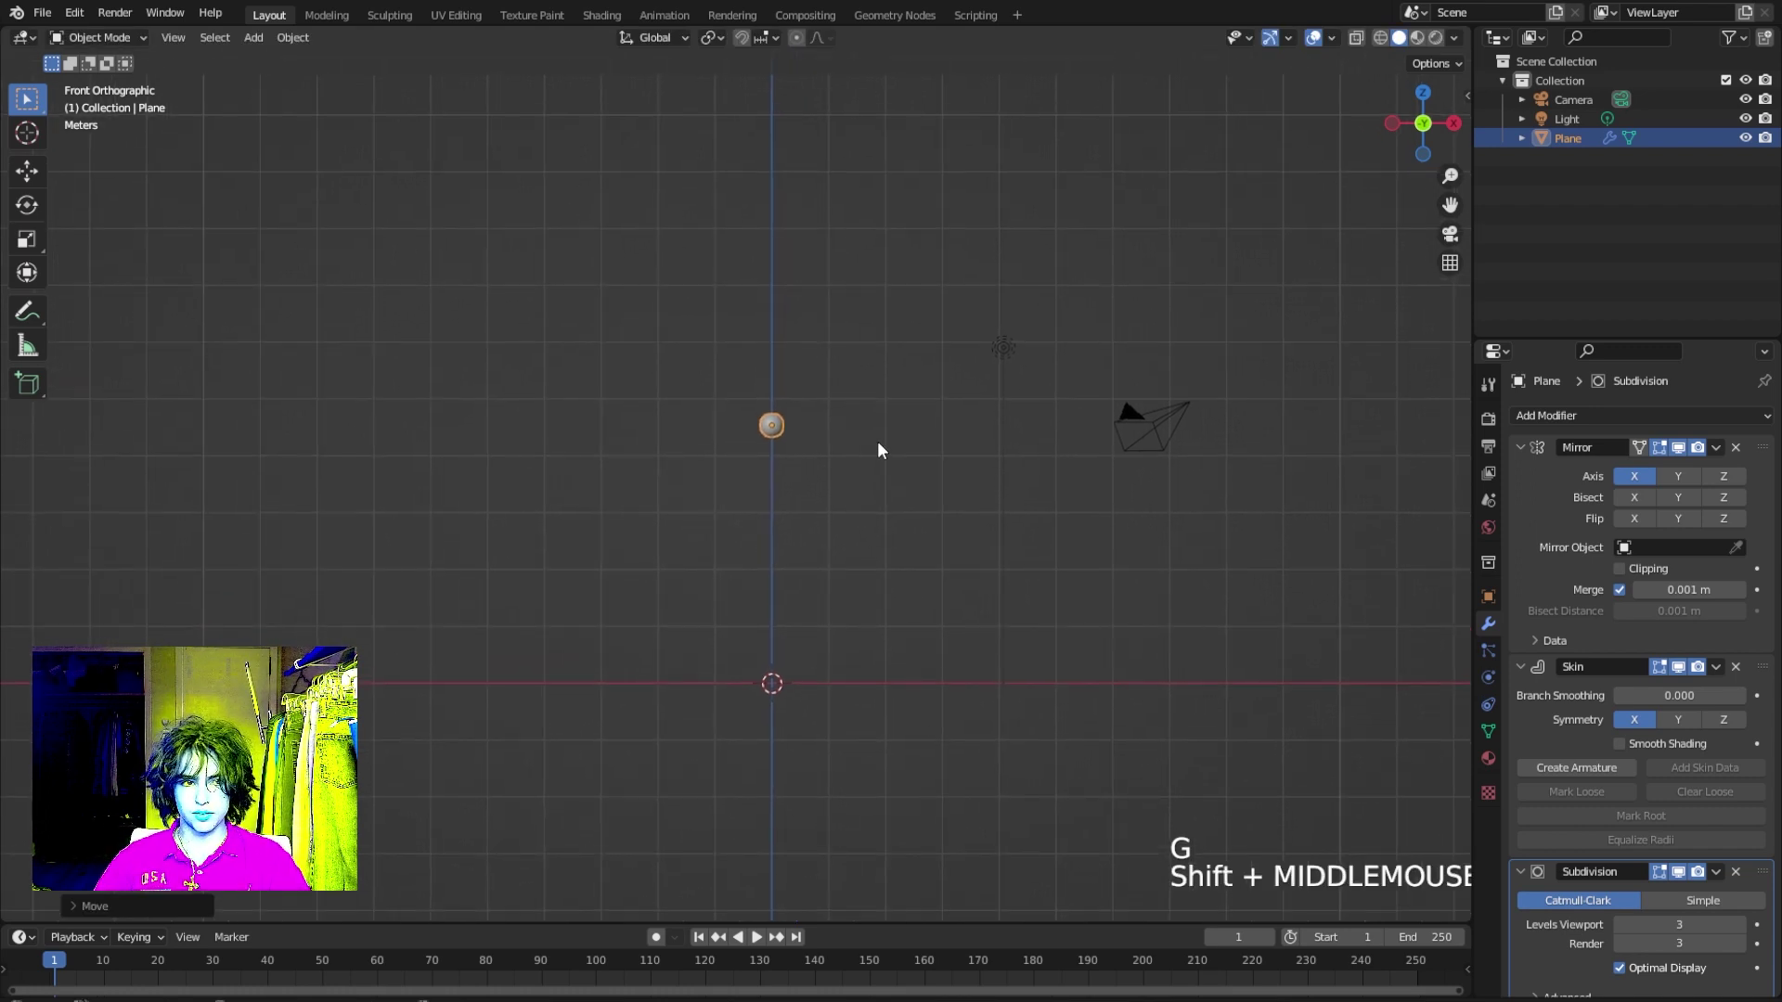
Extrude the vertex sideways and slightly down as the hip, and extrude a leg about 4.5 m straight down to the ground line.
click(93, 42)
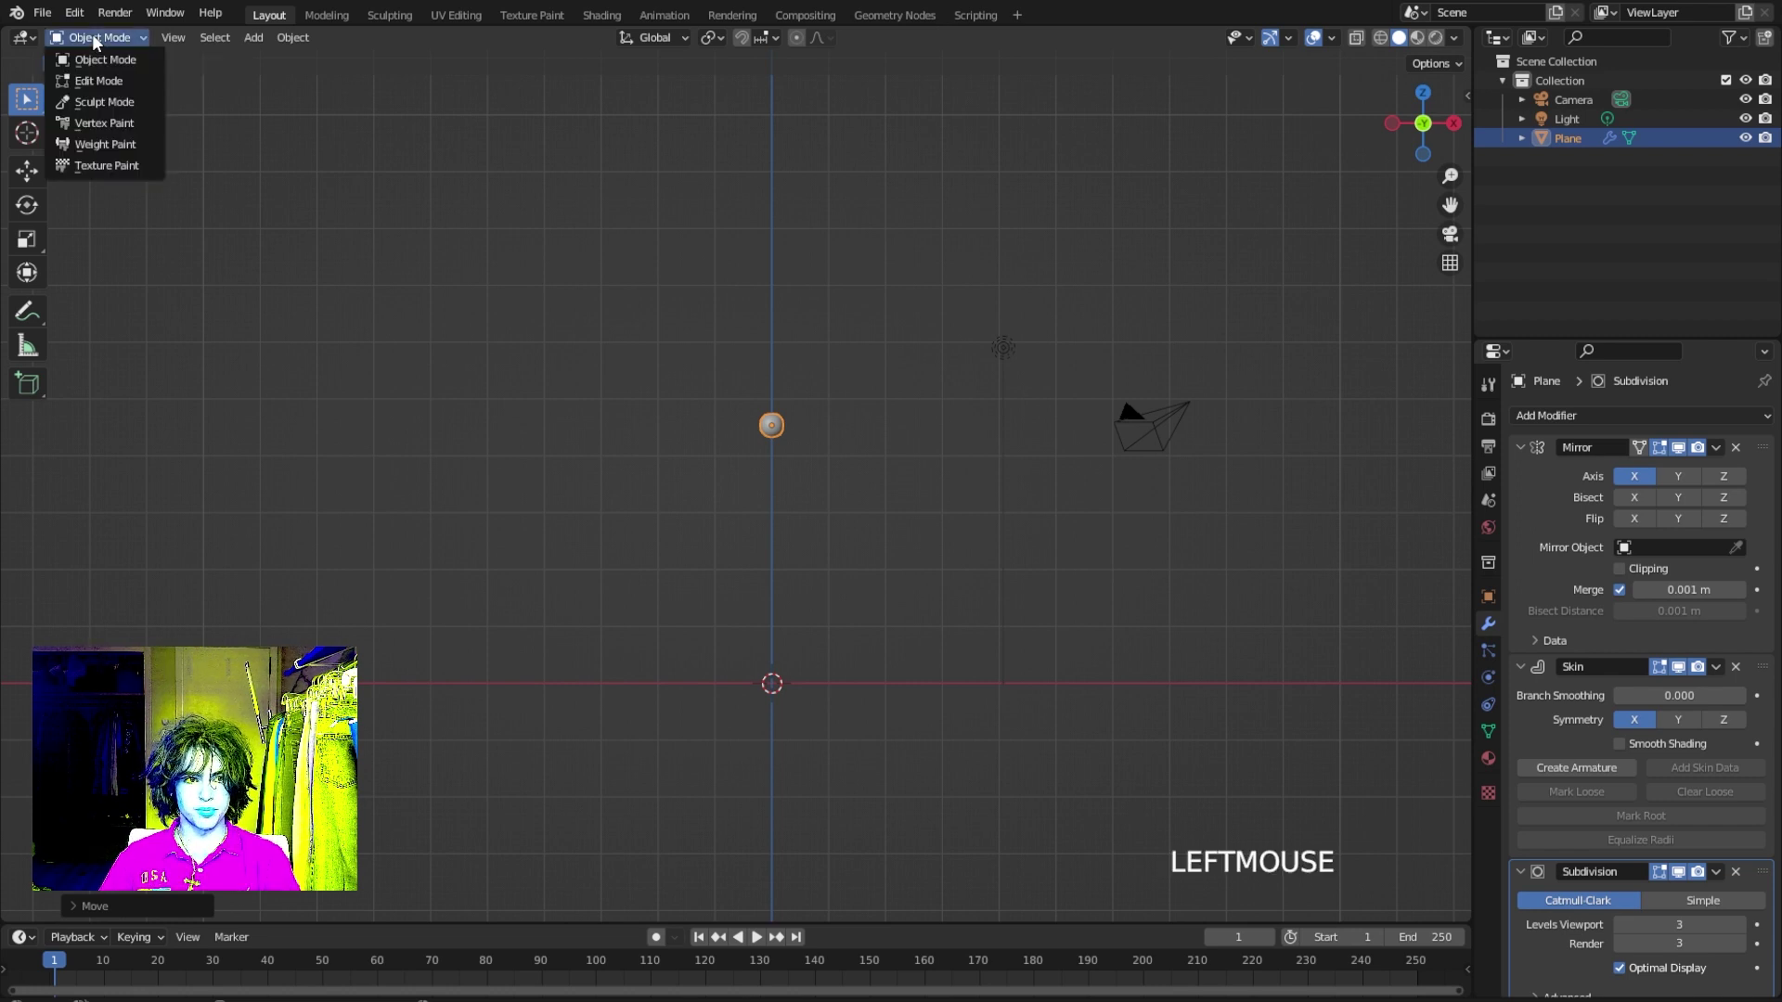
click(88, 81)
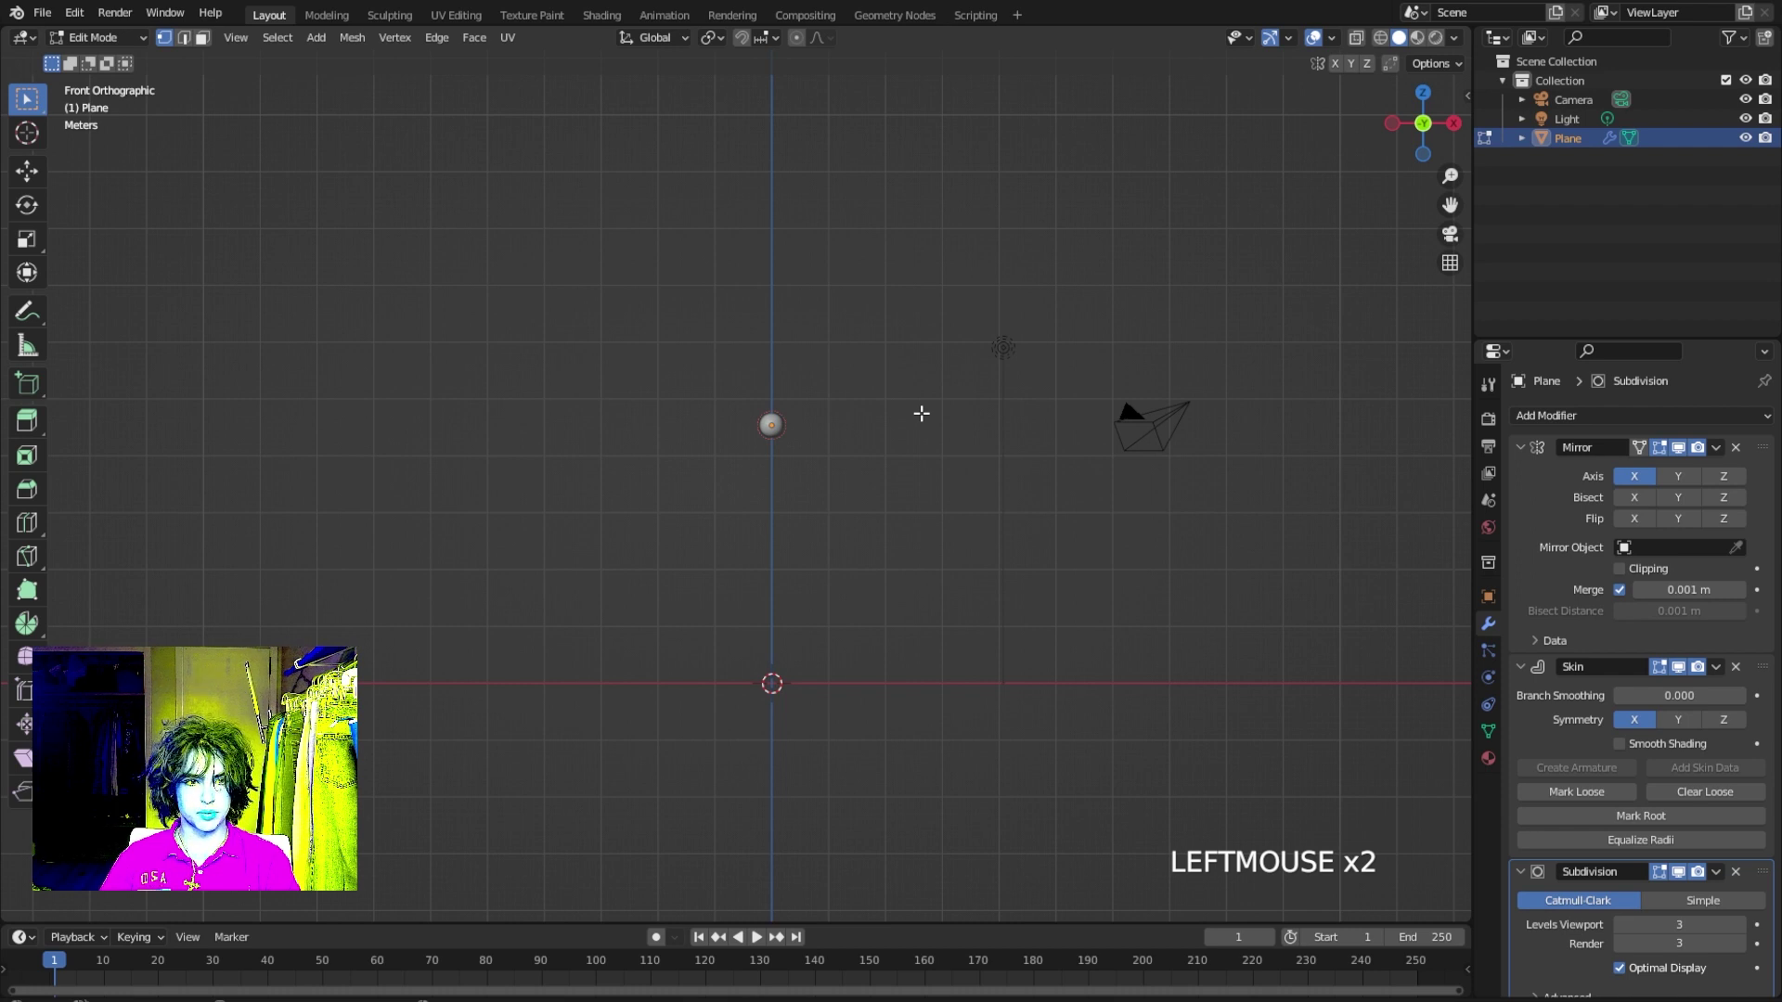
key(e)
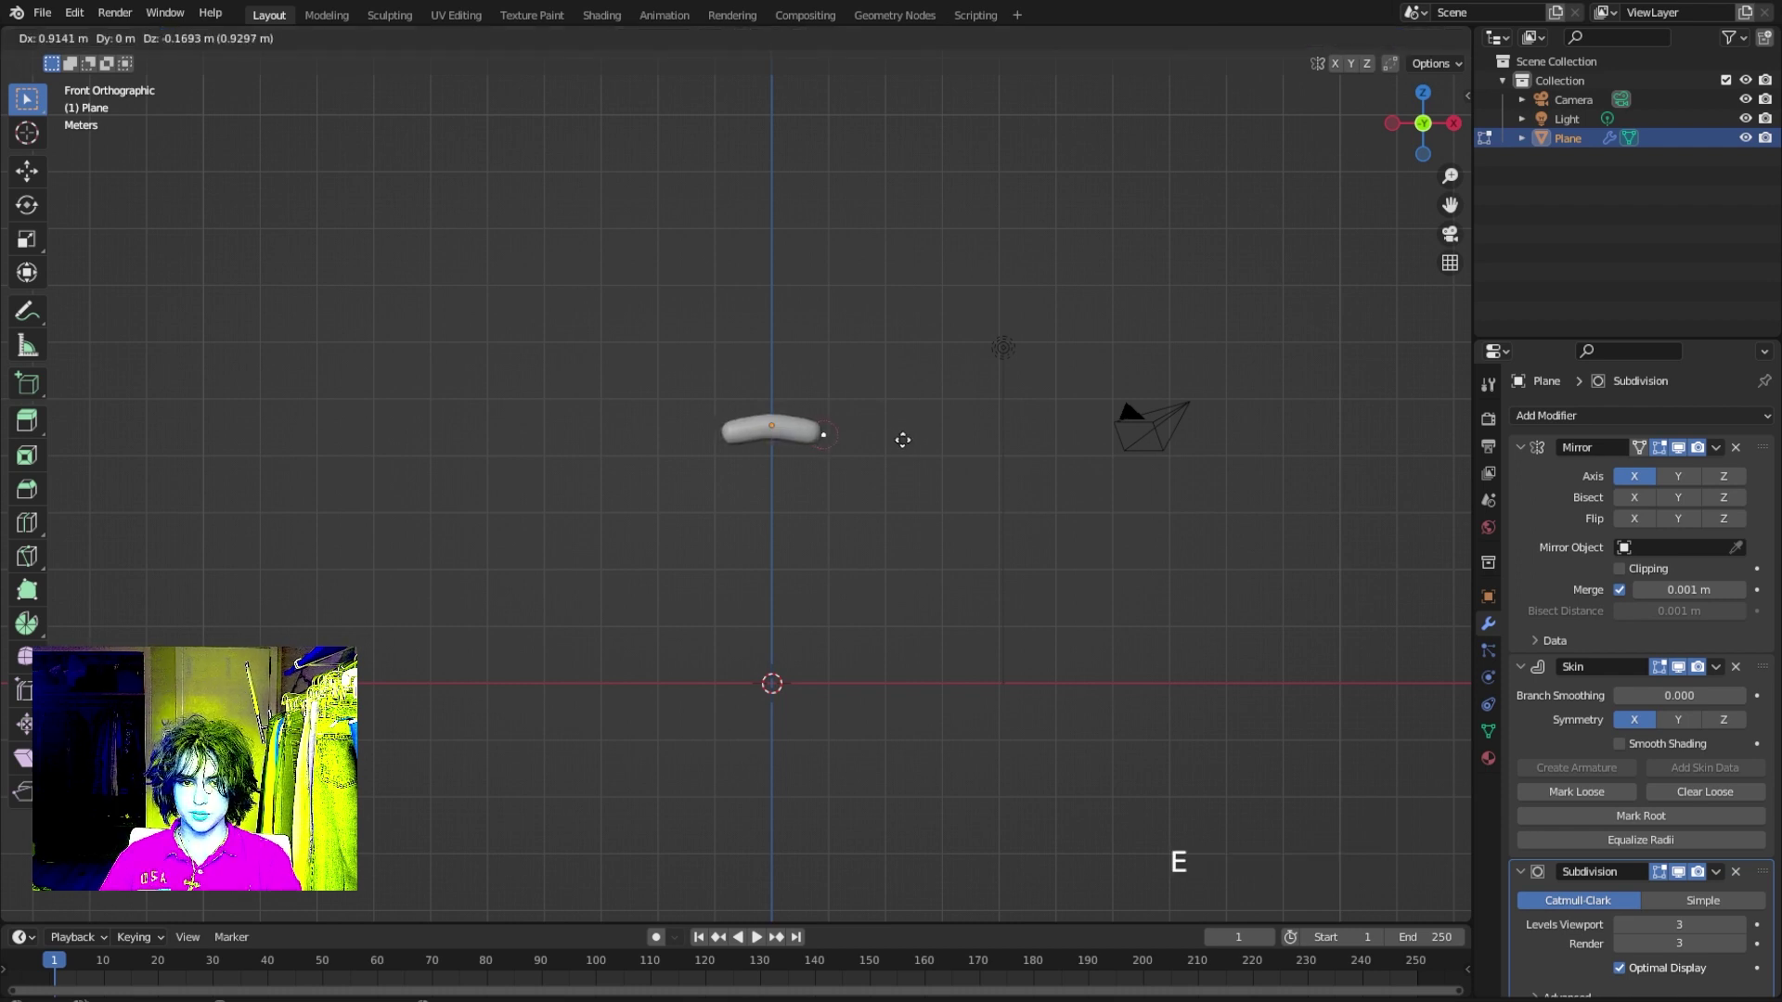
click(926, 440)
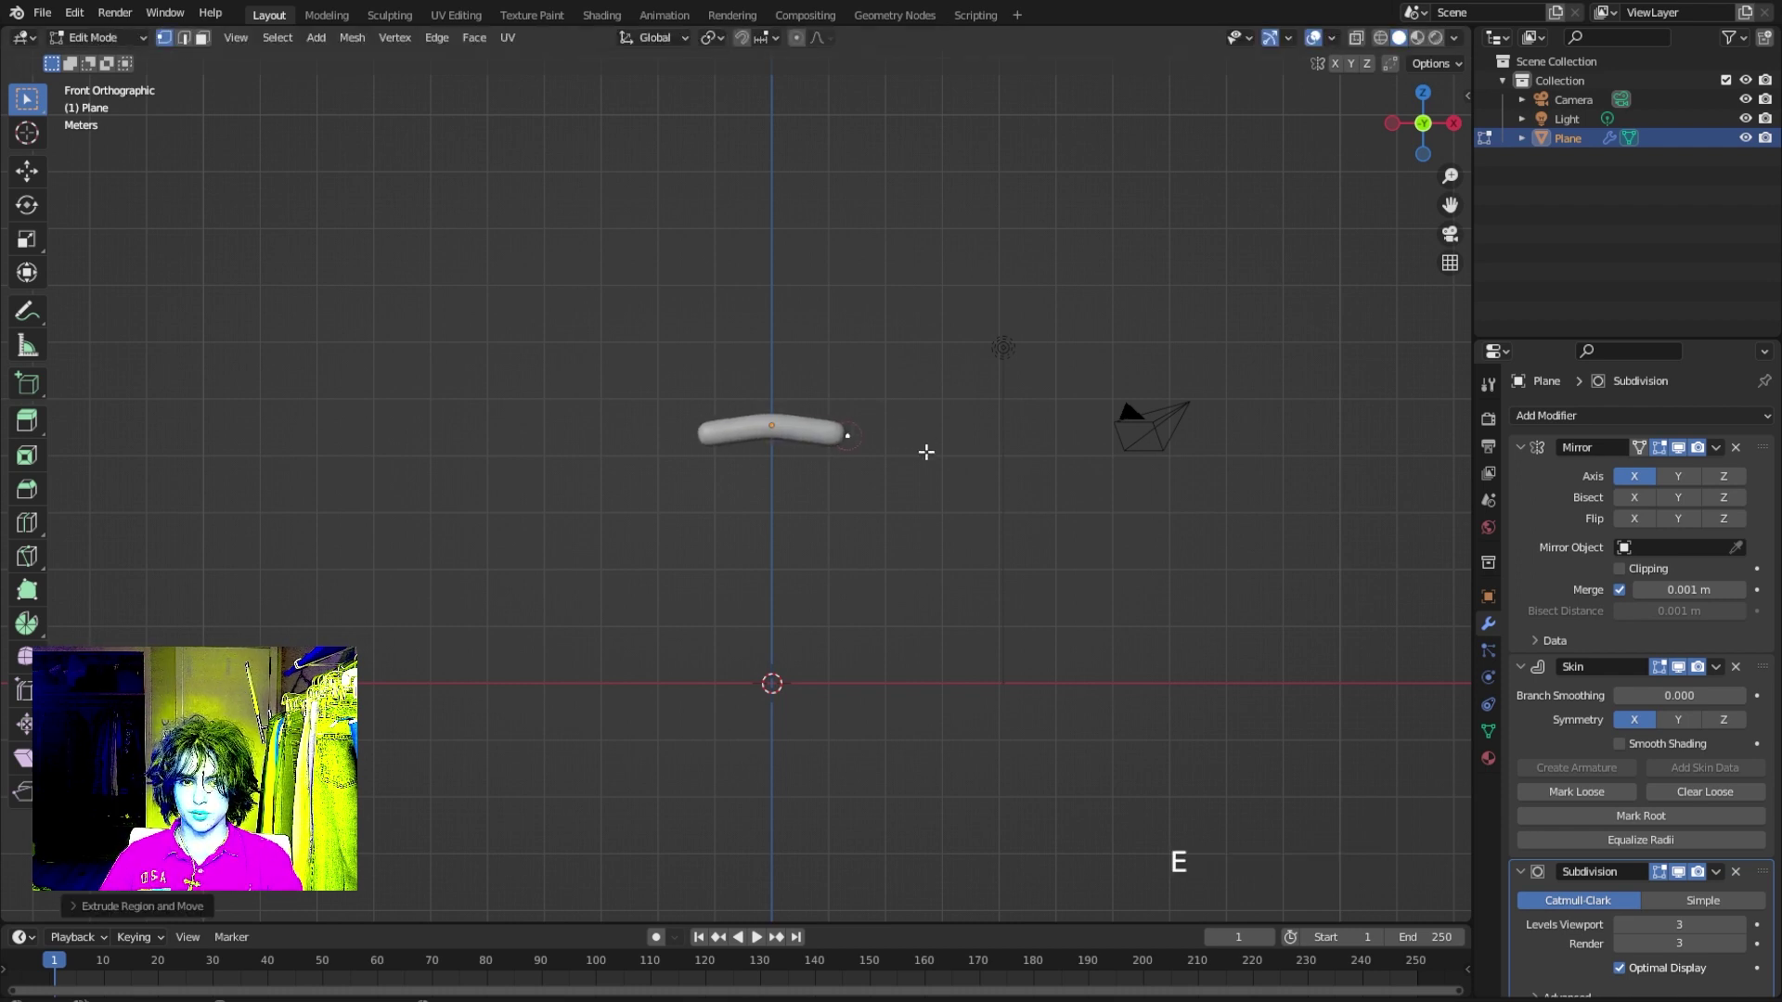
key(e)
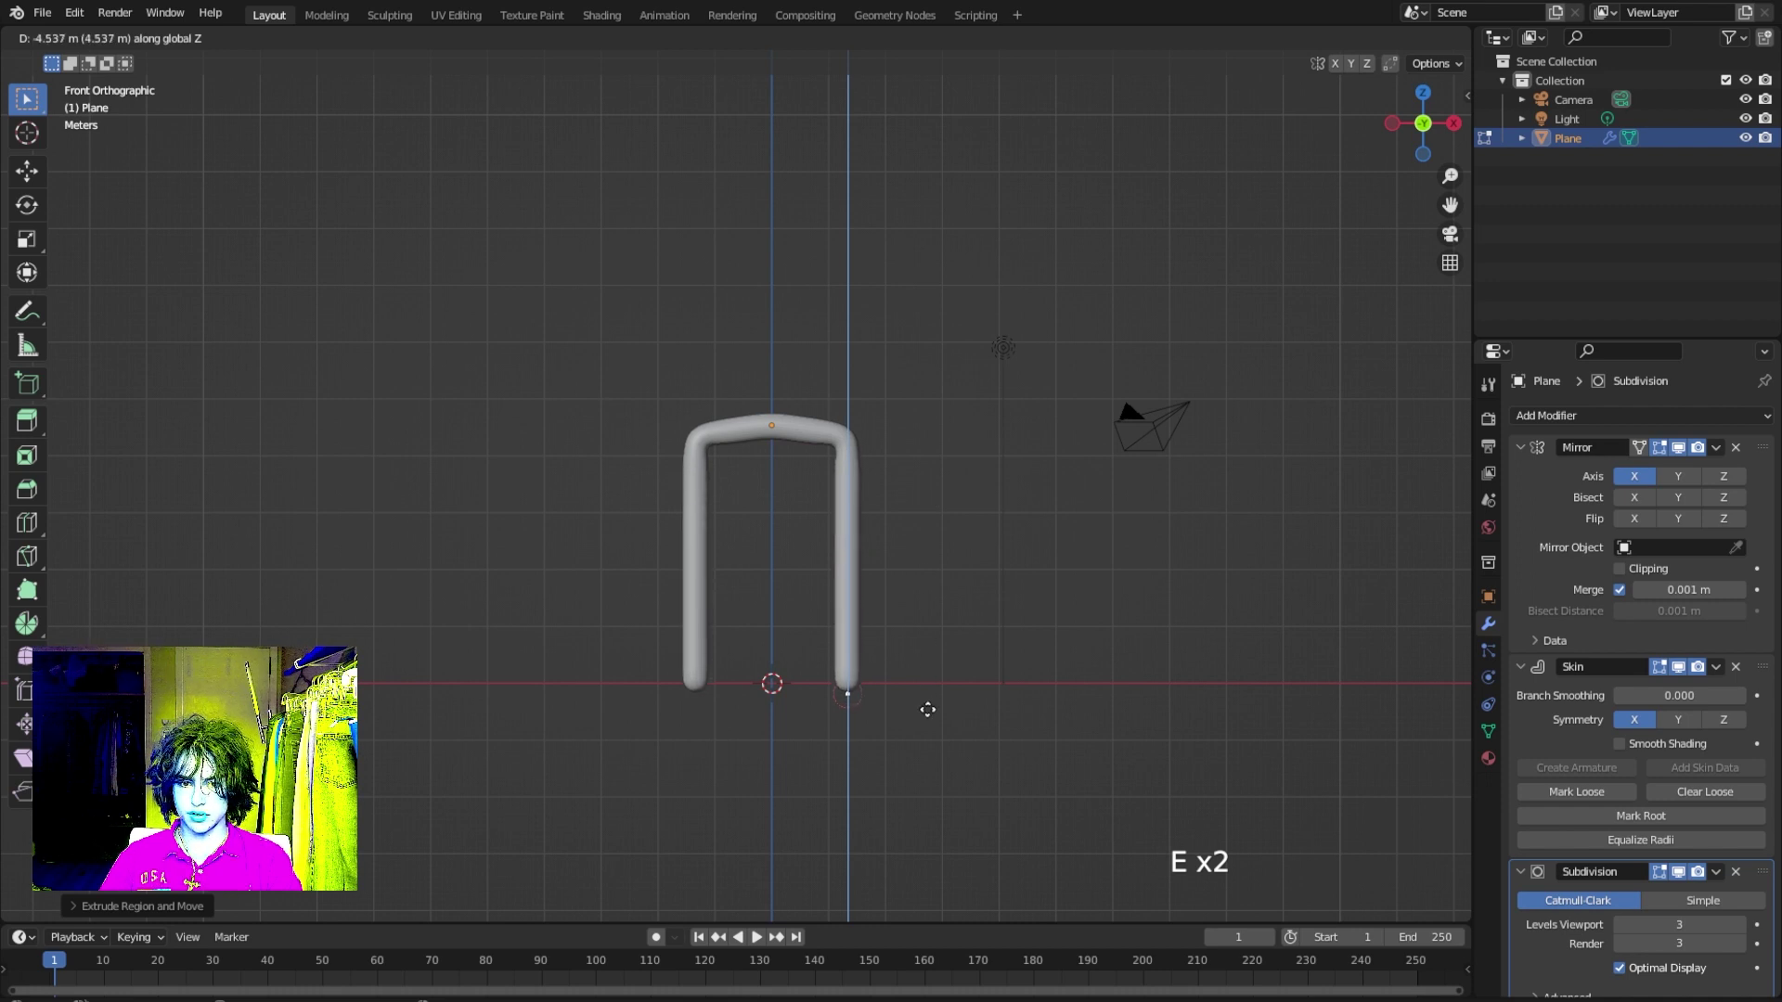
click(926, 704)
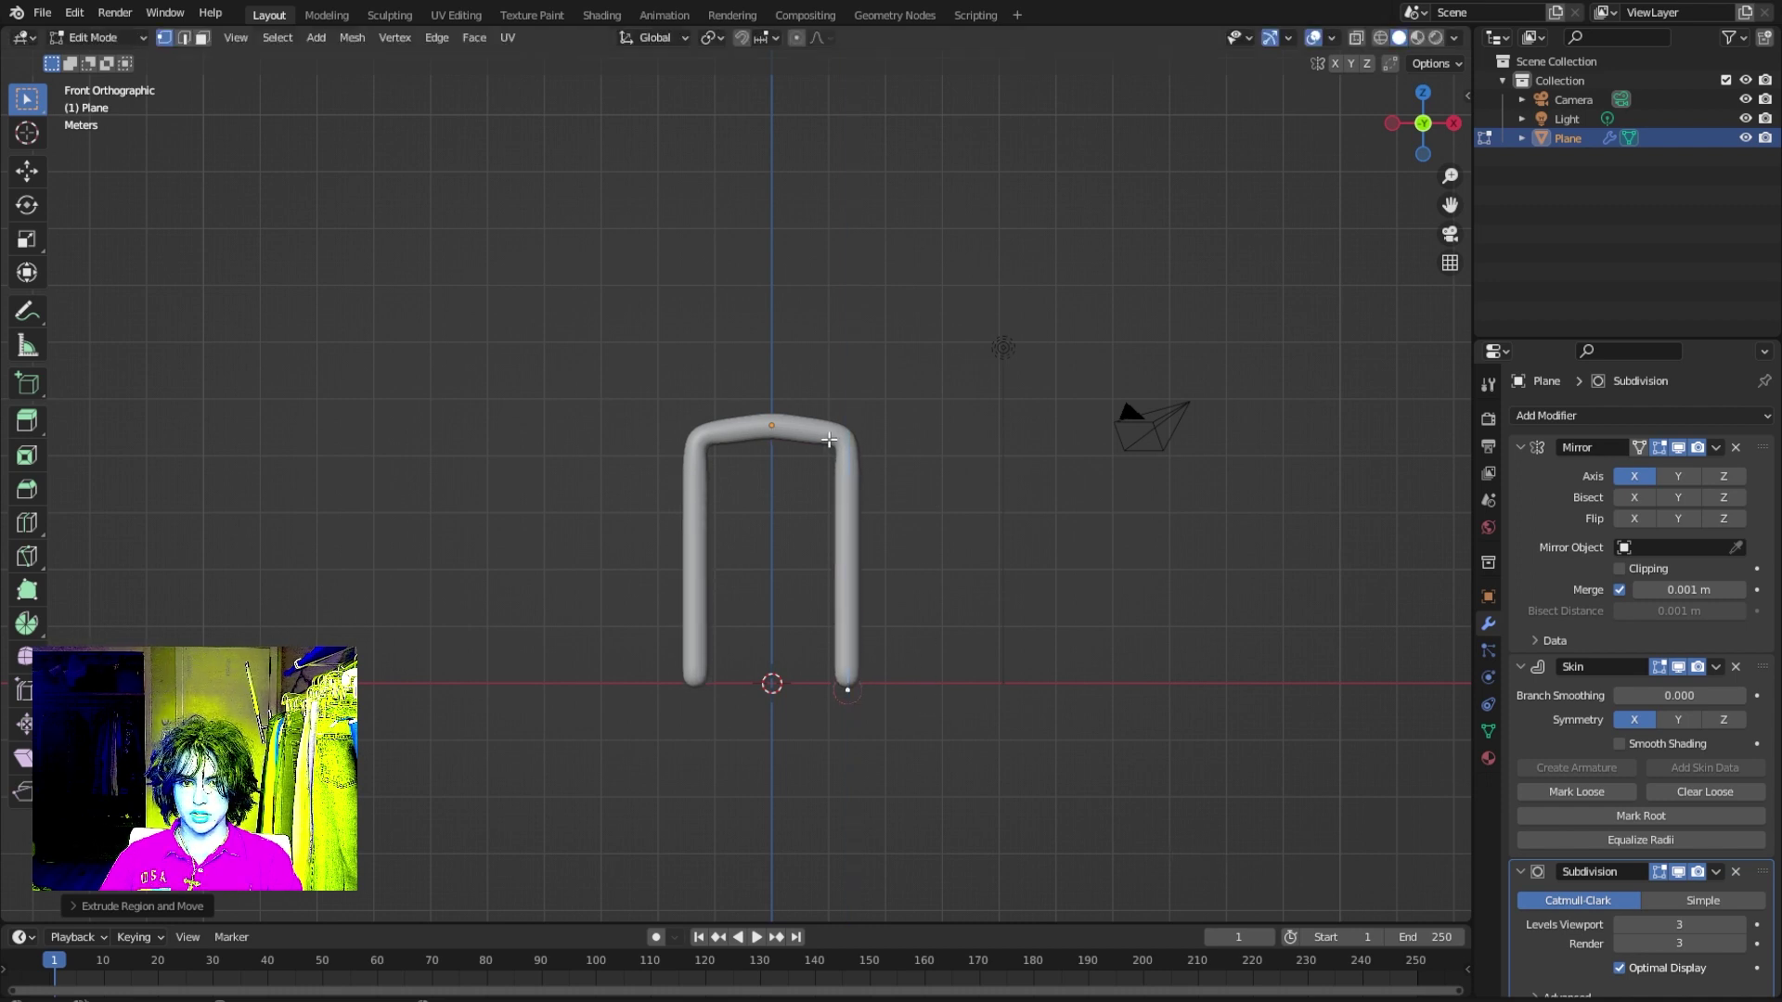
Extrude the center hip vertex straight up along Z by a little over 6 m to form the torso.
click(776, 426)
shift+middle_drag(919, 290, 910, 517)
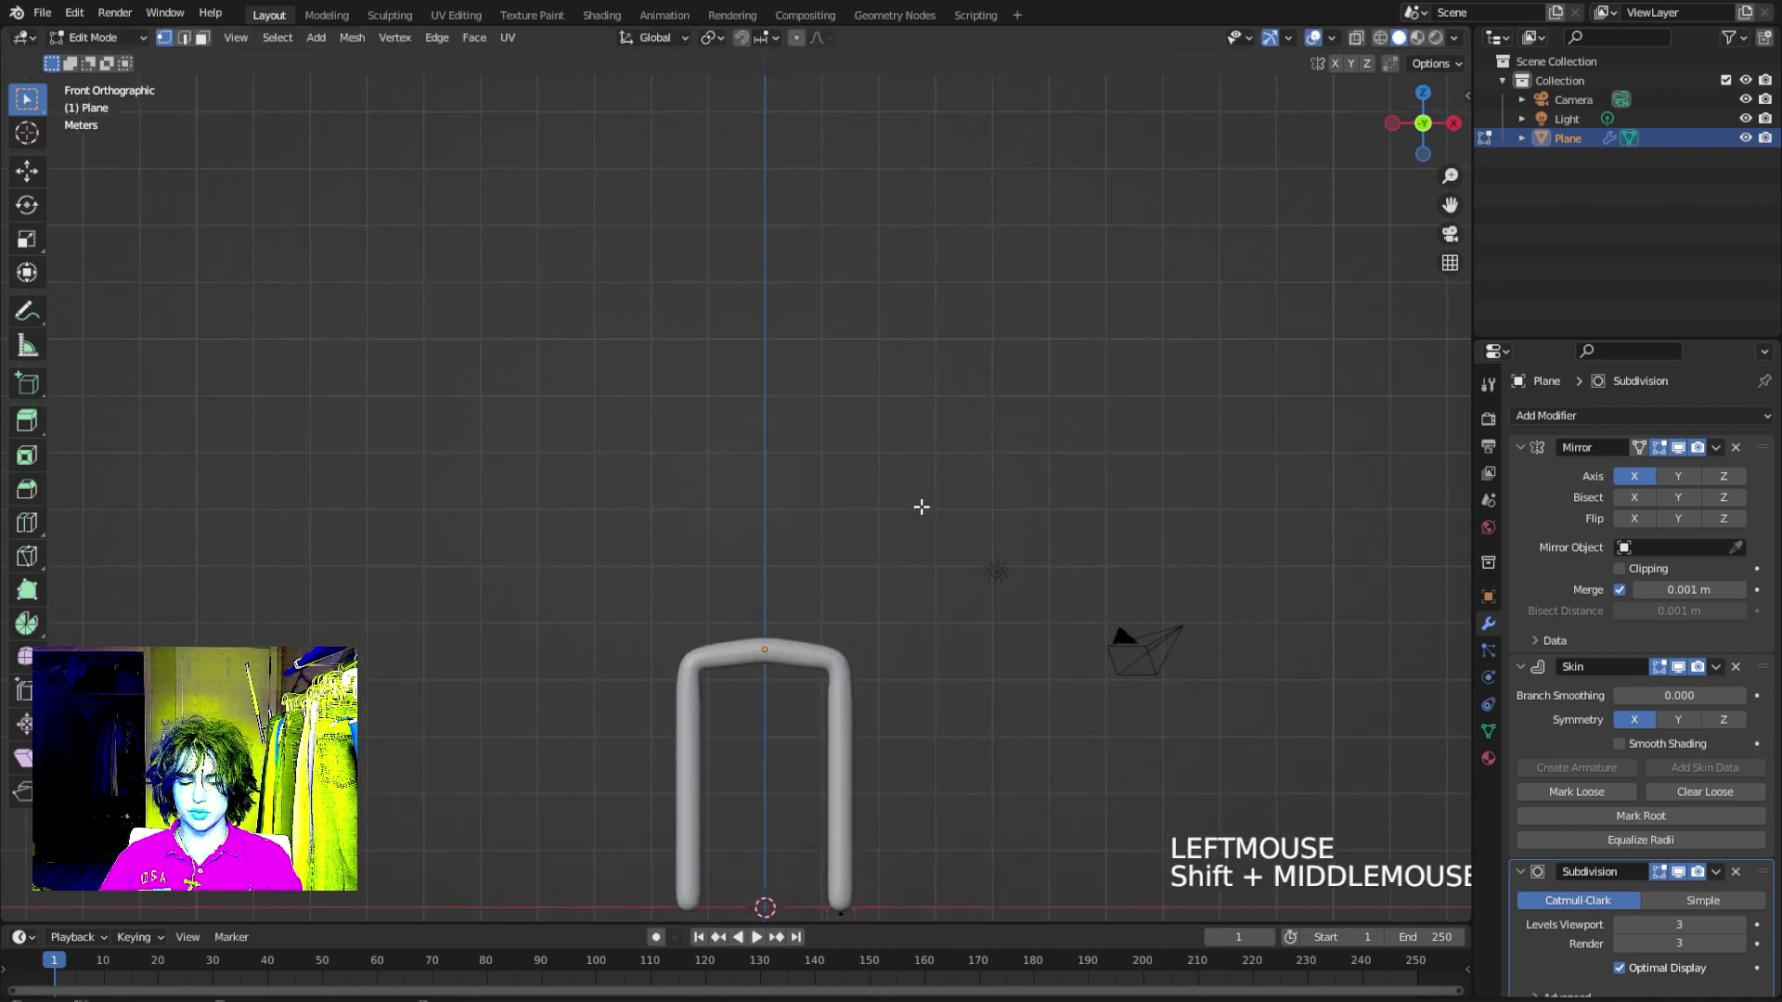
key(e)
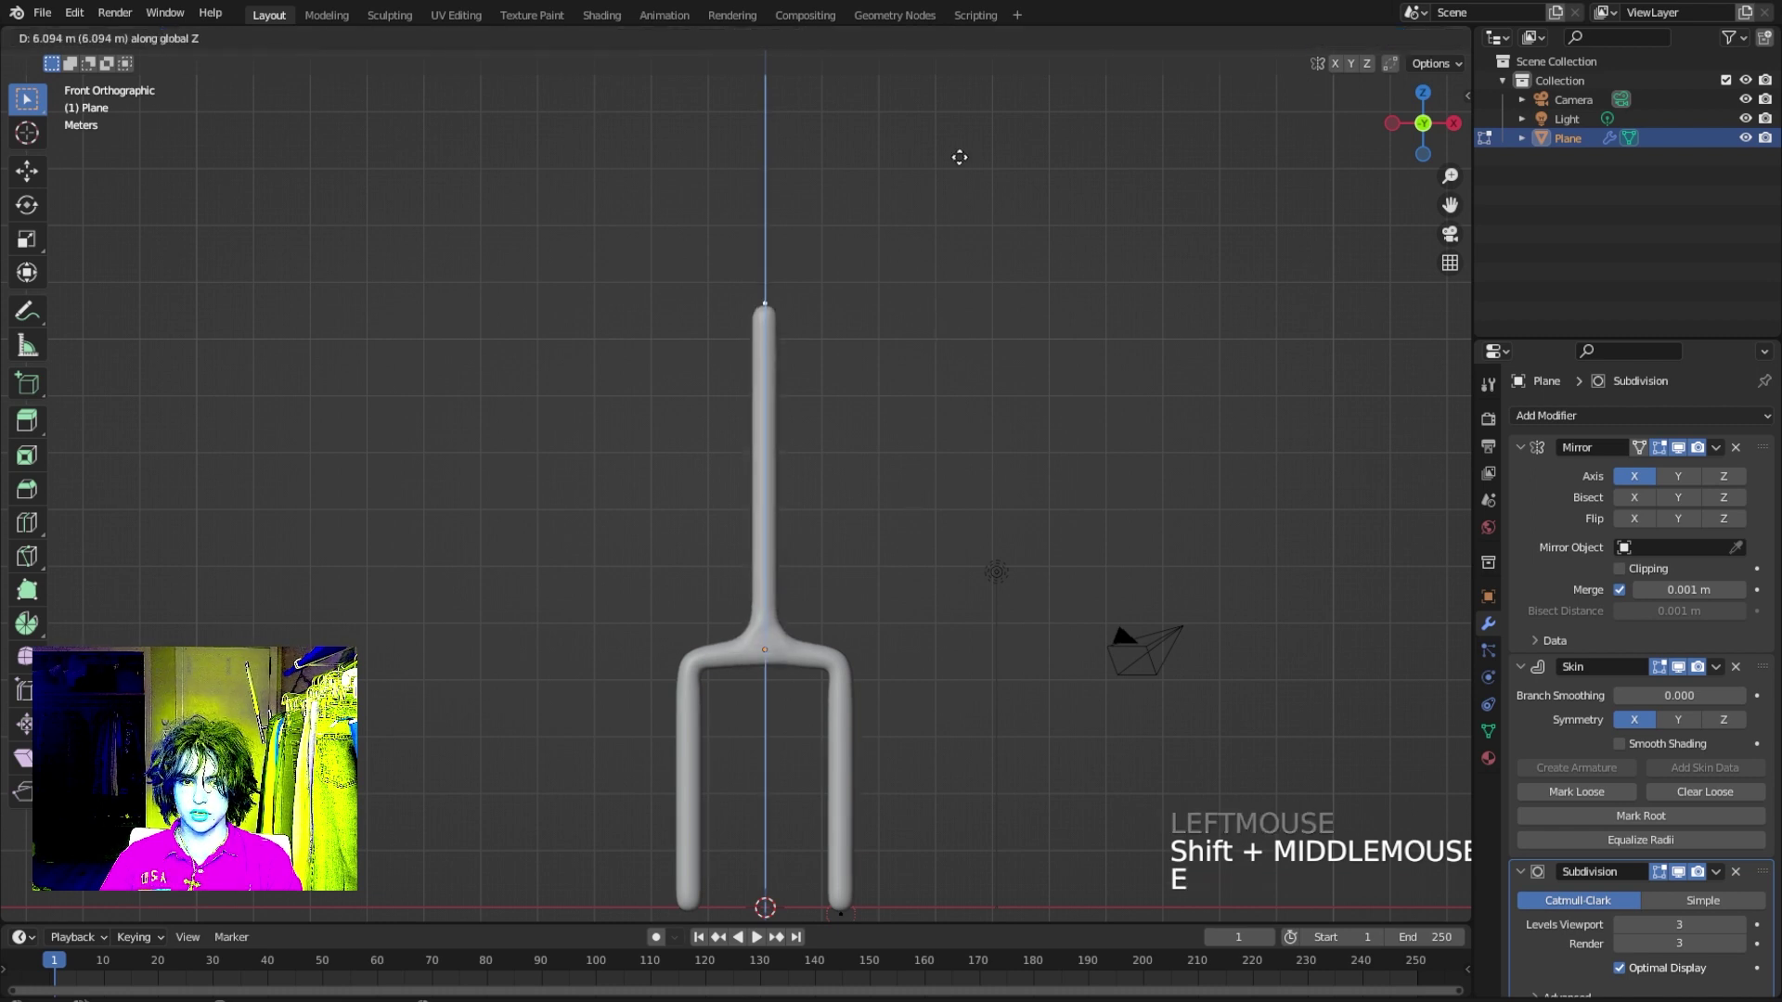
click(970, 137)
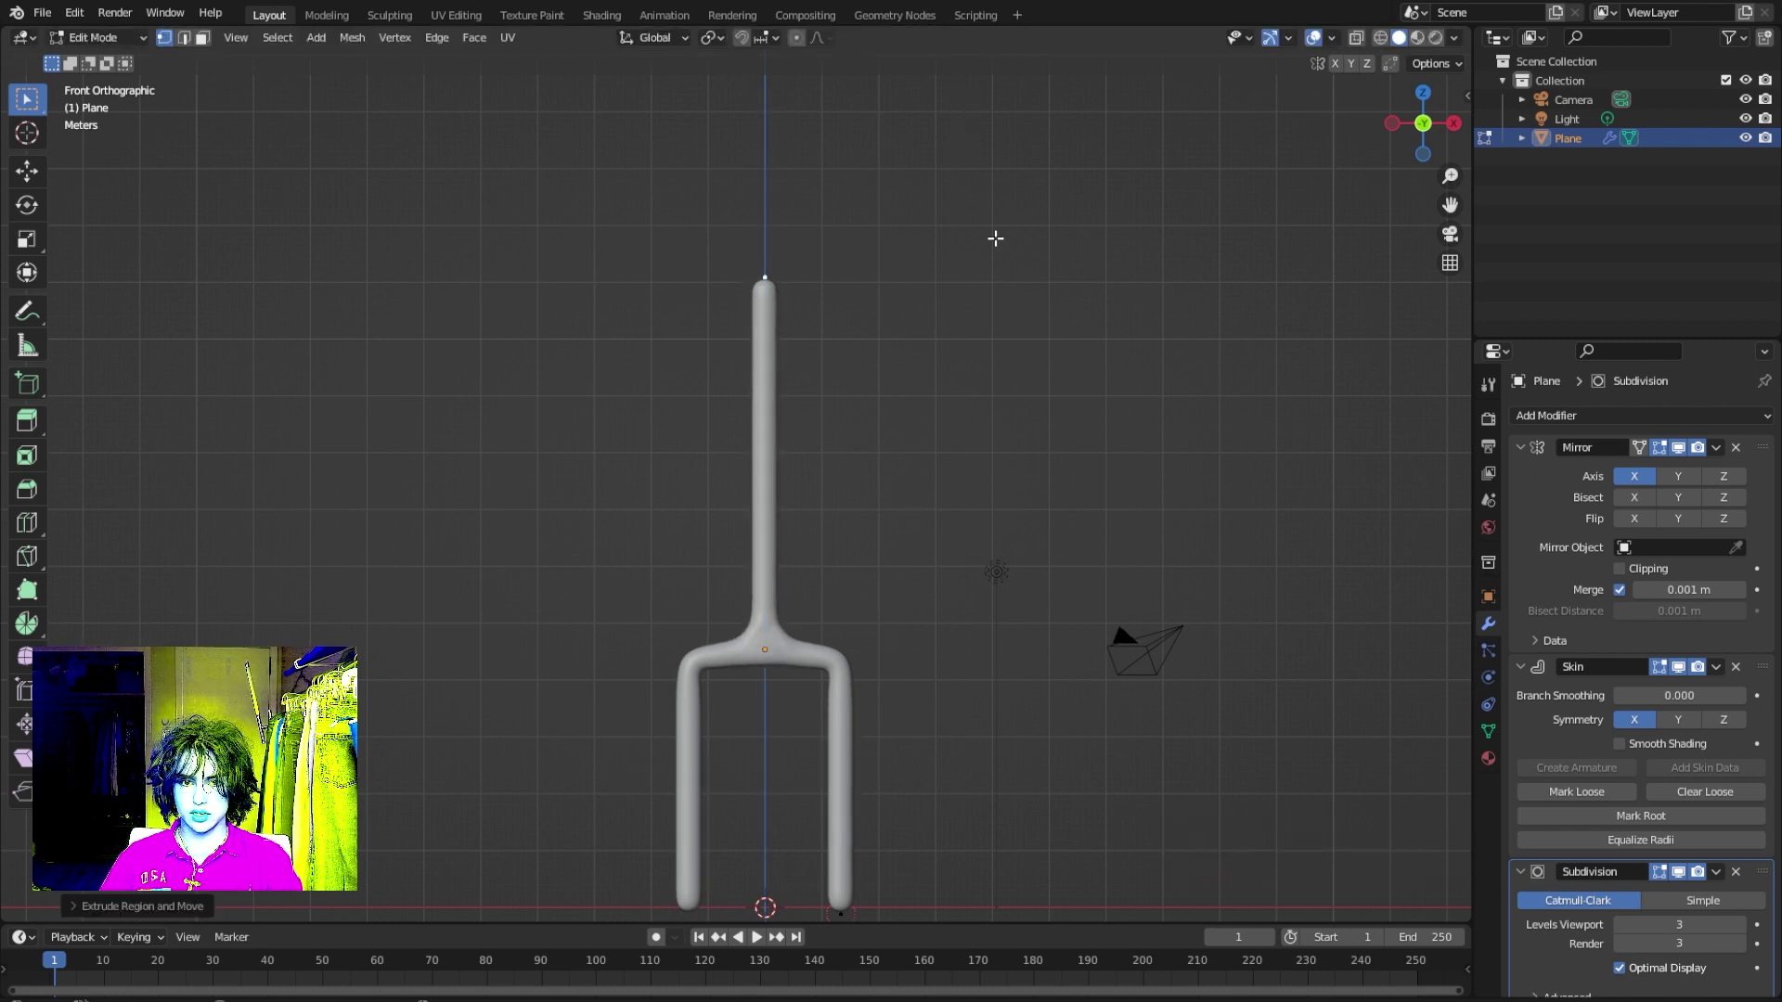
Extrude the torso's top vertex about 2.1 m outward as a shoulder, and extrude an arm about 3.5 m outward and down.
key(e)
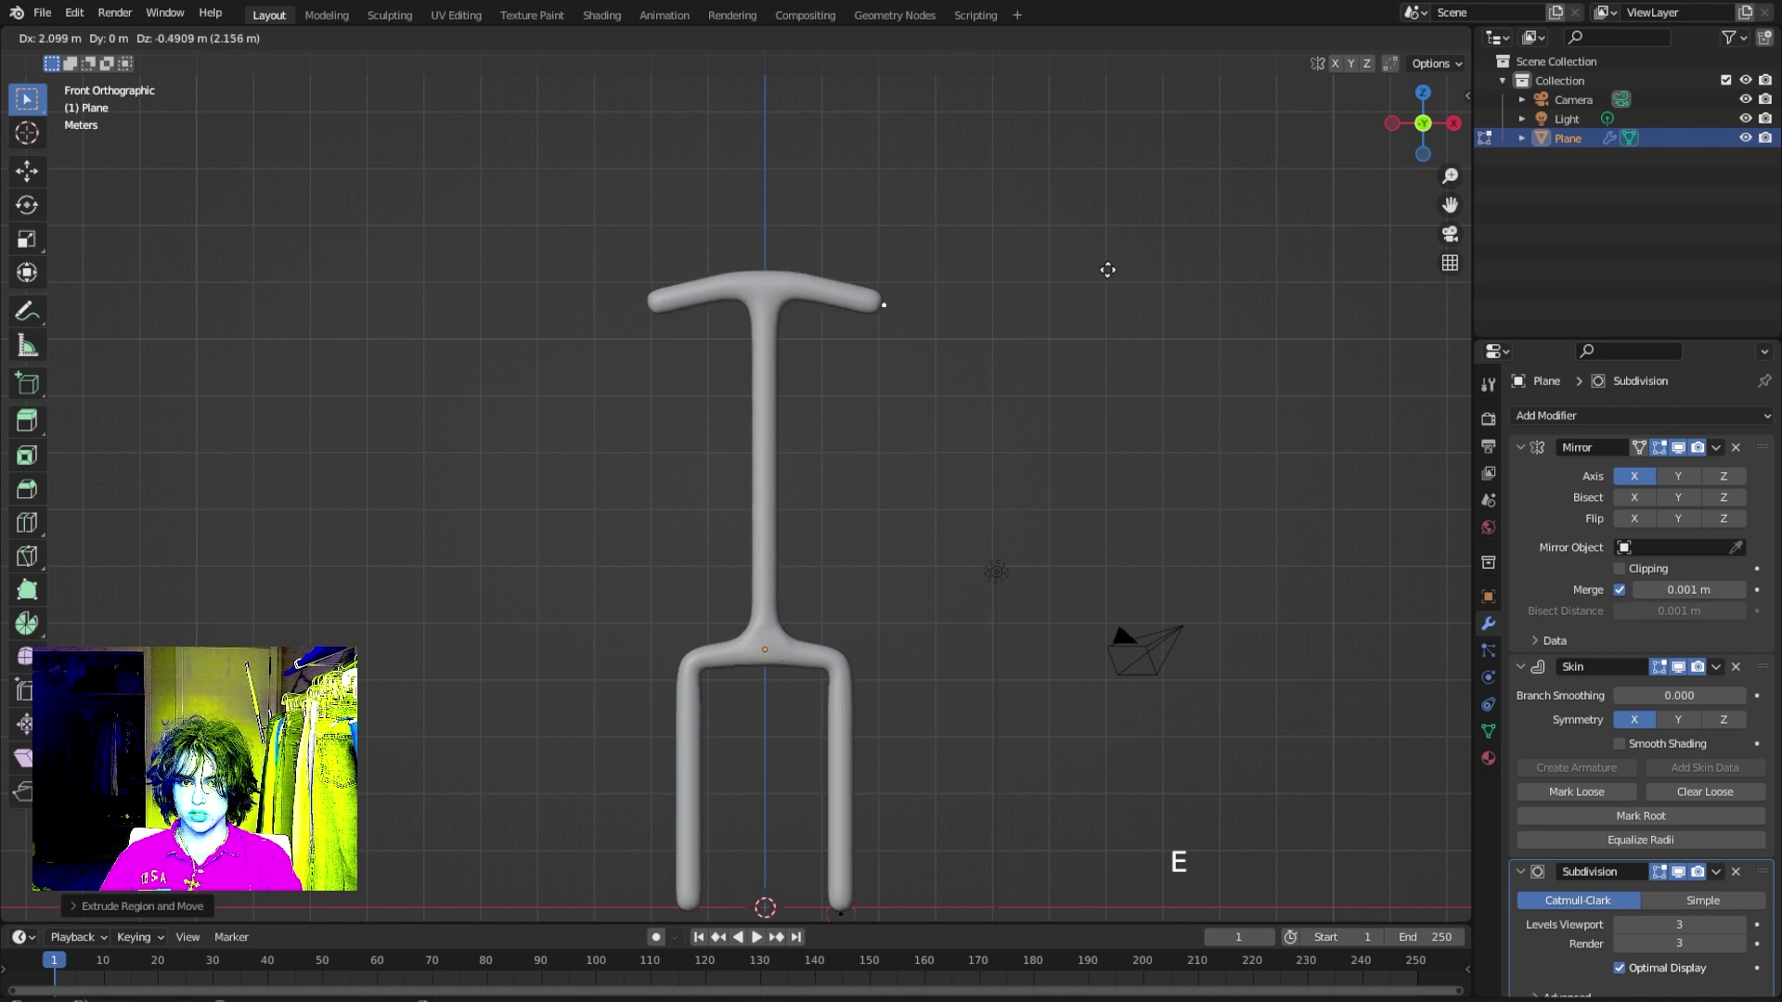
click(1111, 272)
key(e)
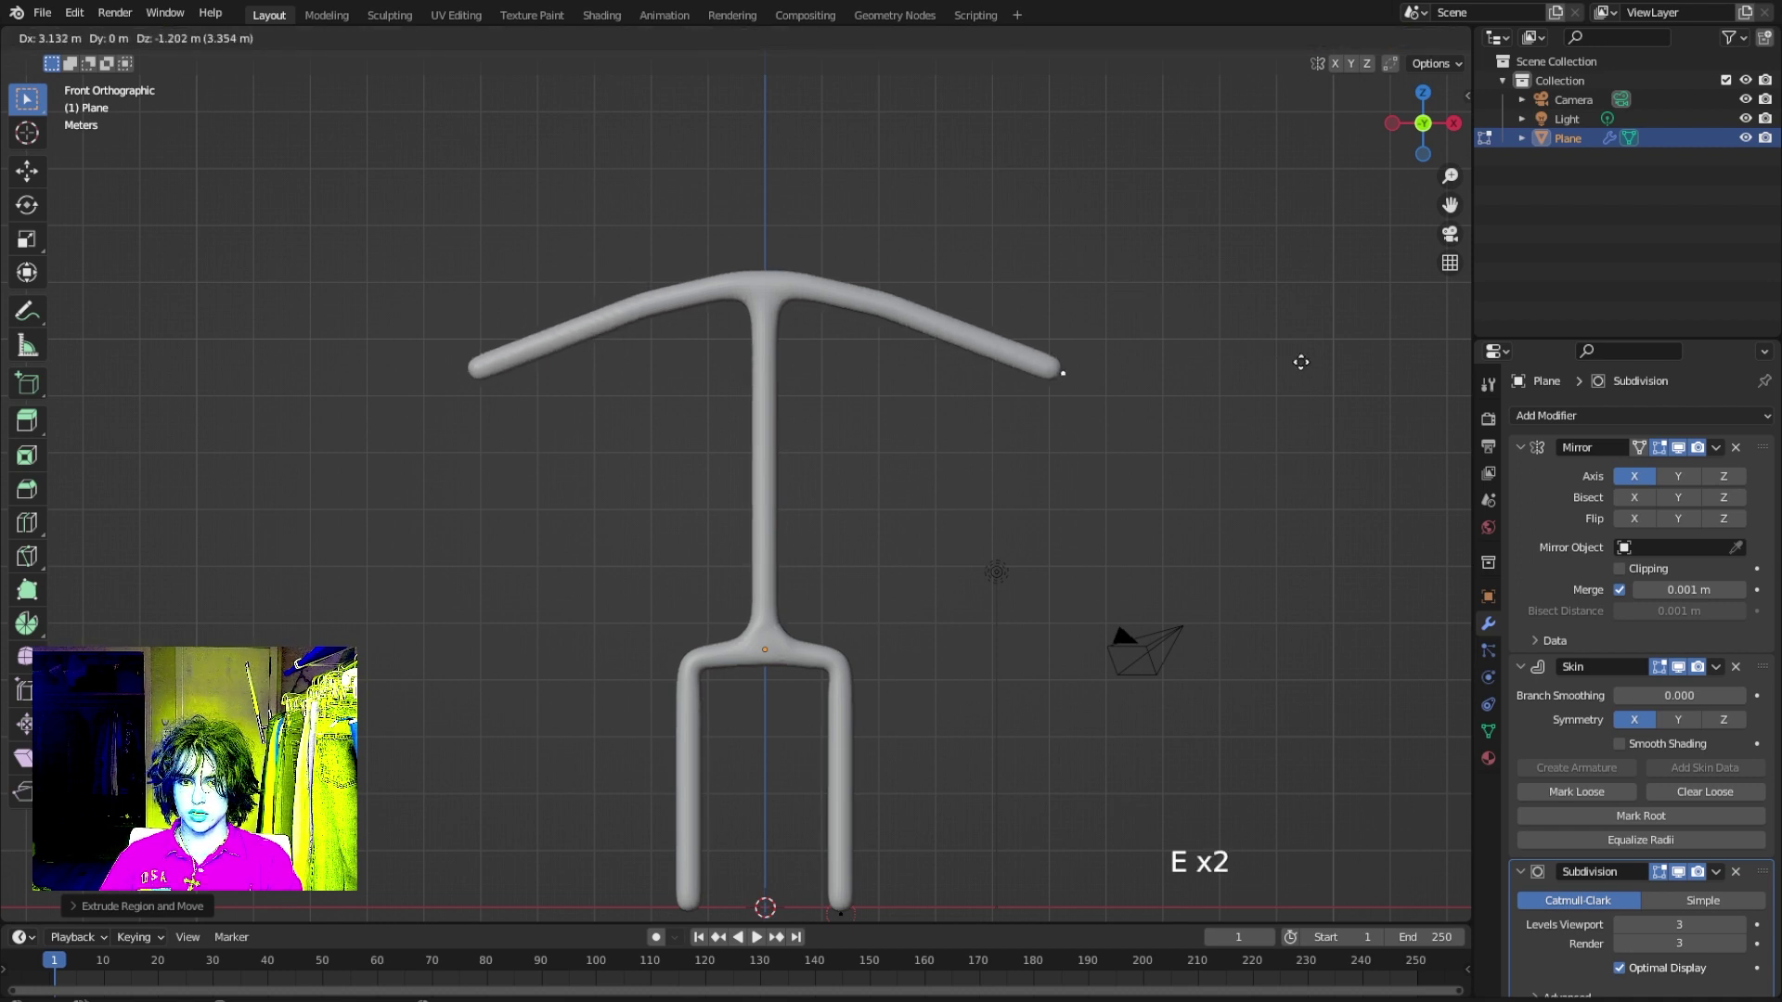
click(1310, 365)
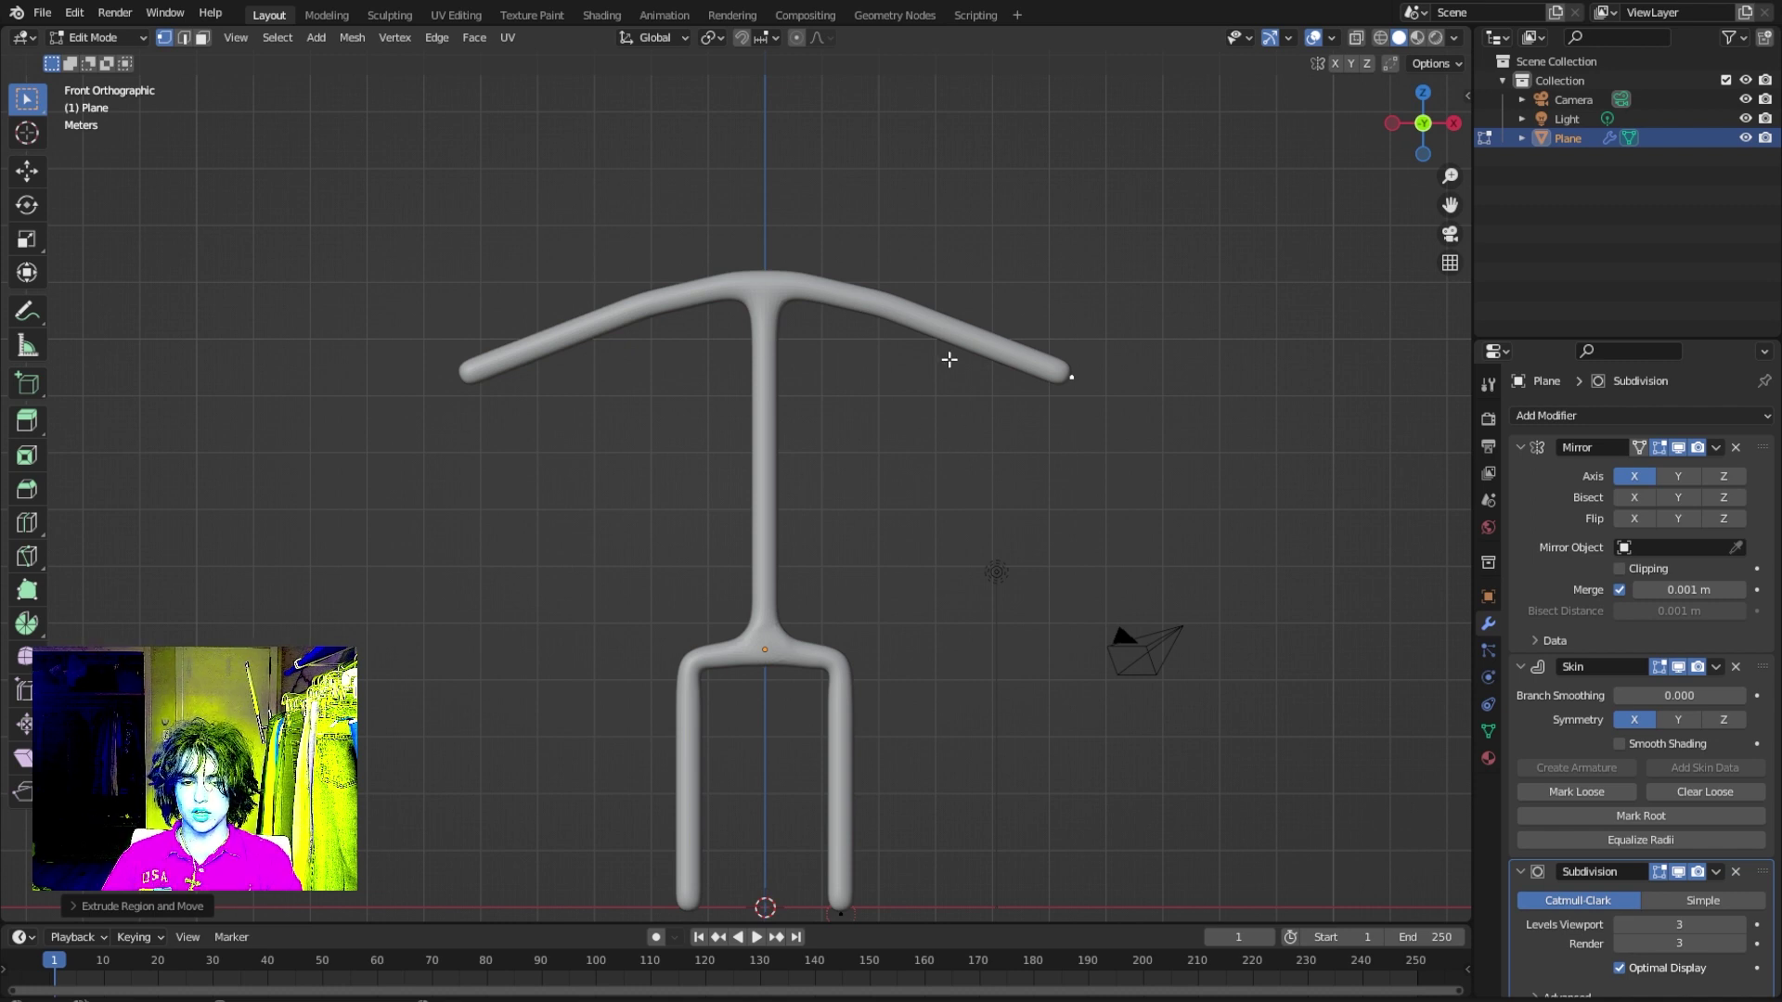
Extrude the vertex at the top center of the torso about 1 m straight up along Z as the neck.
scroll(938, 390, down, 1)
shift+middle_drag(927, 417, 790, 427)
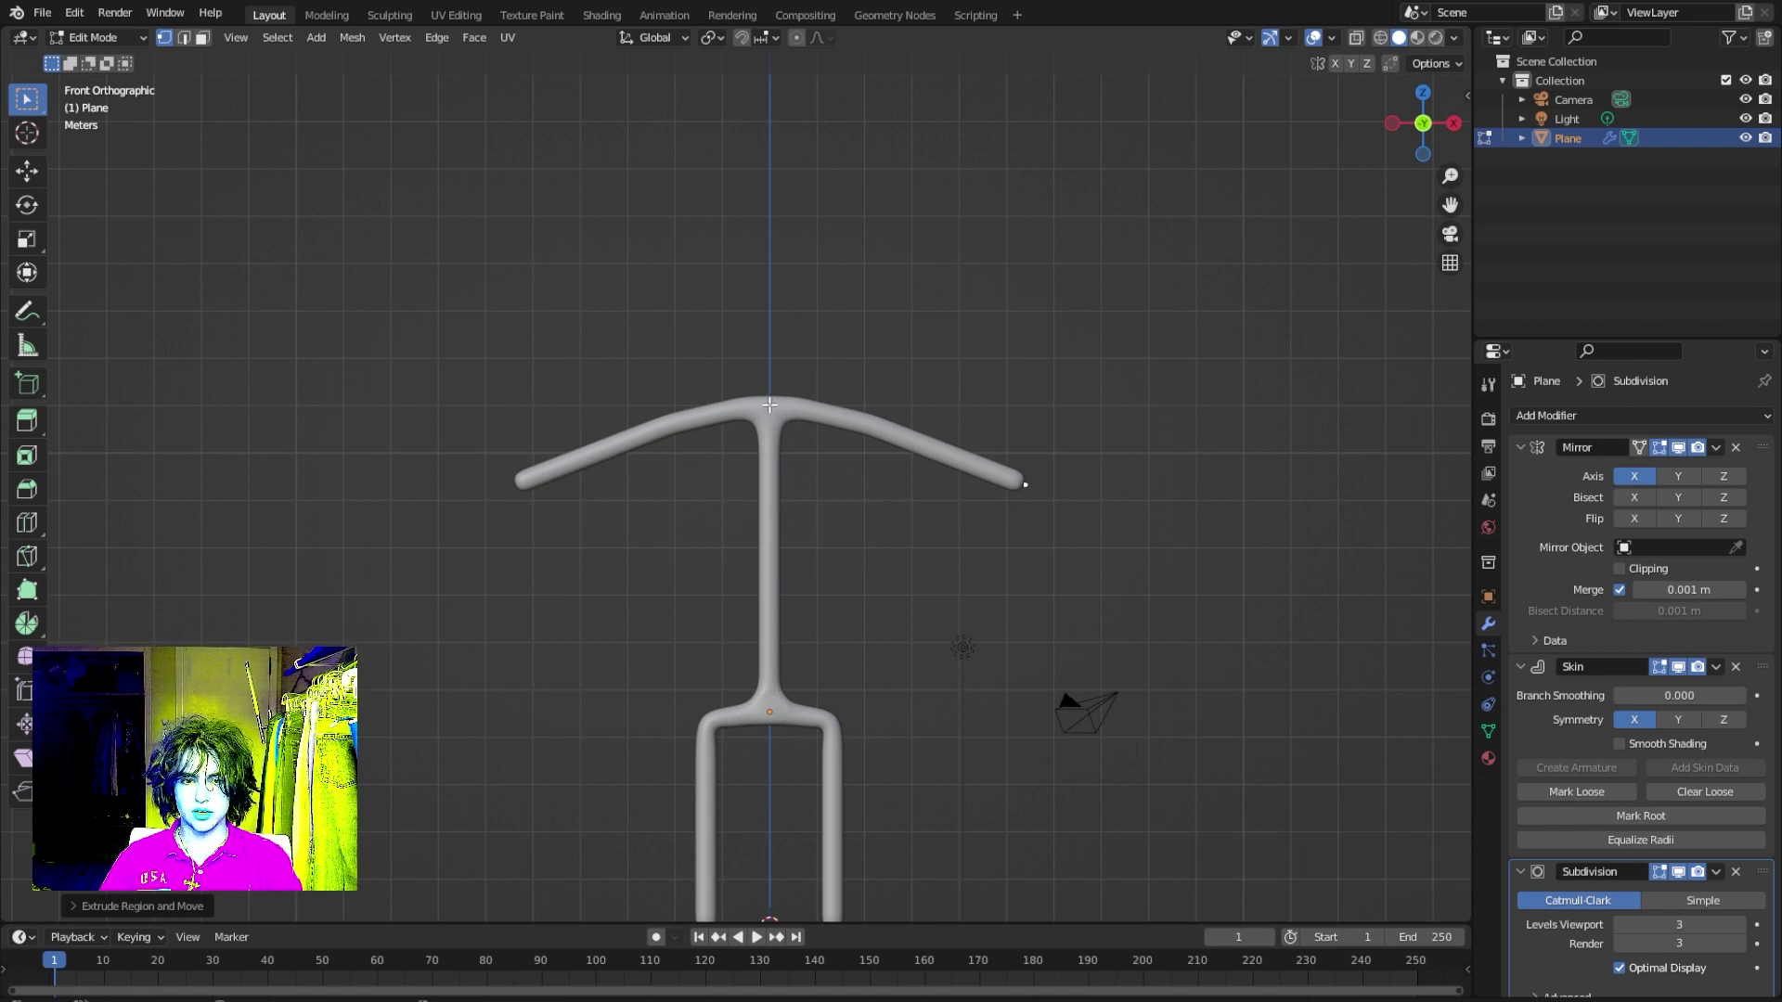
click(996, 369)
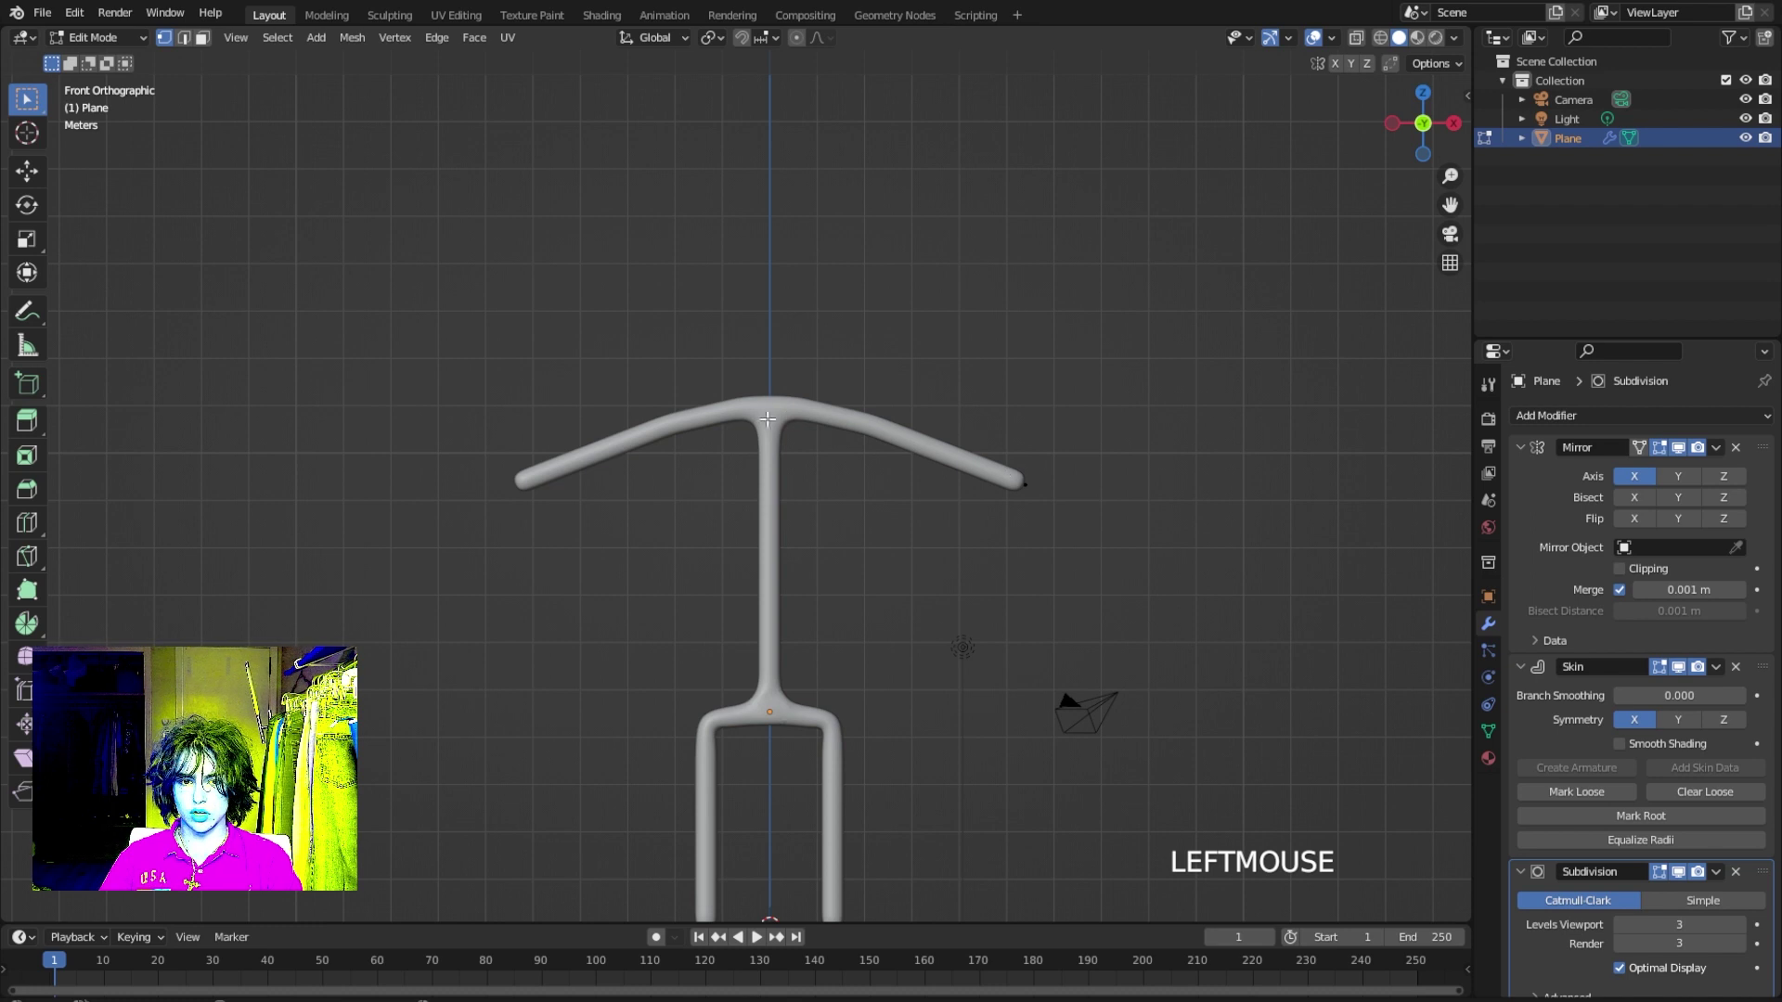
shift+middle_drag(796, 381, 819, 454)
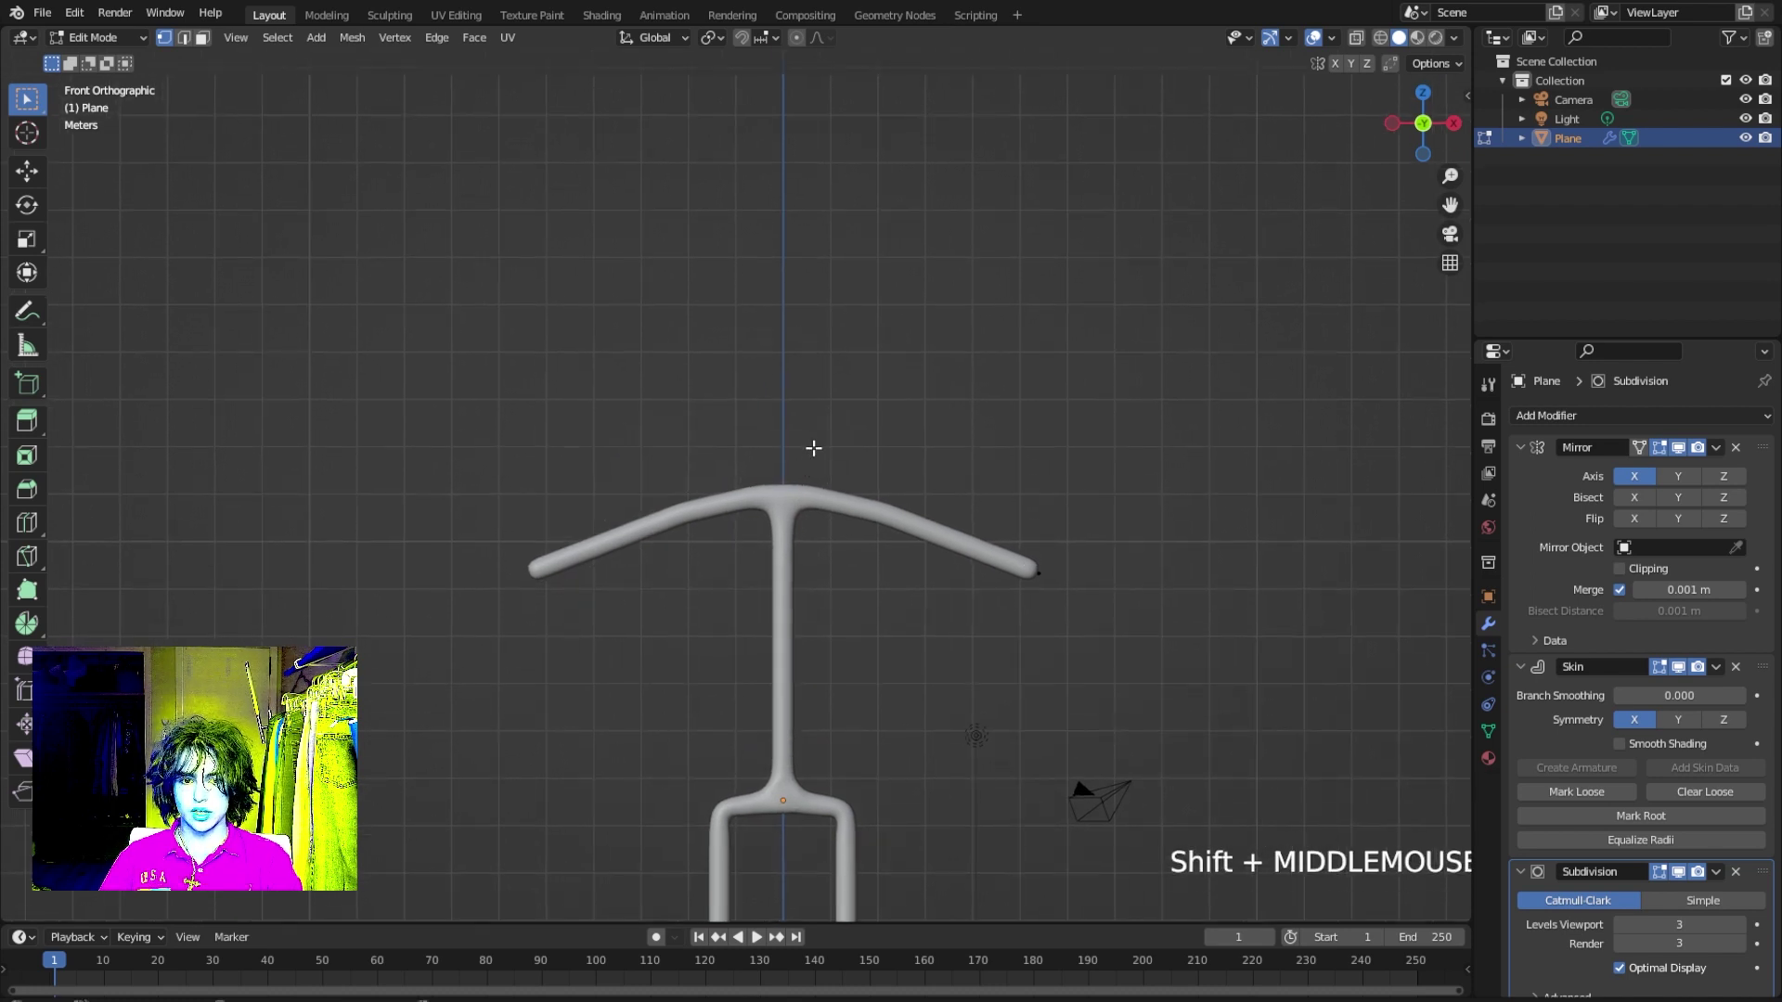
key(e)
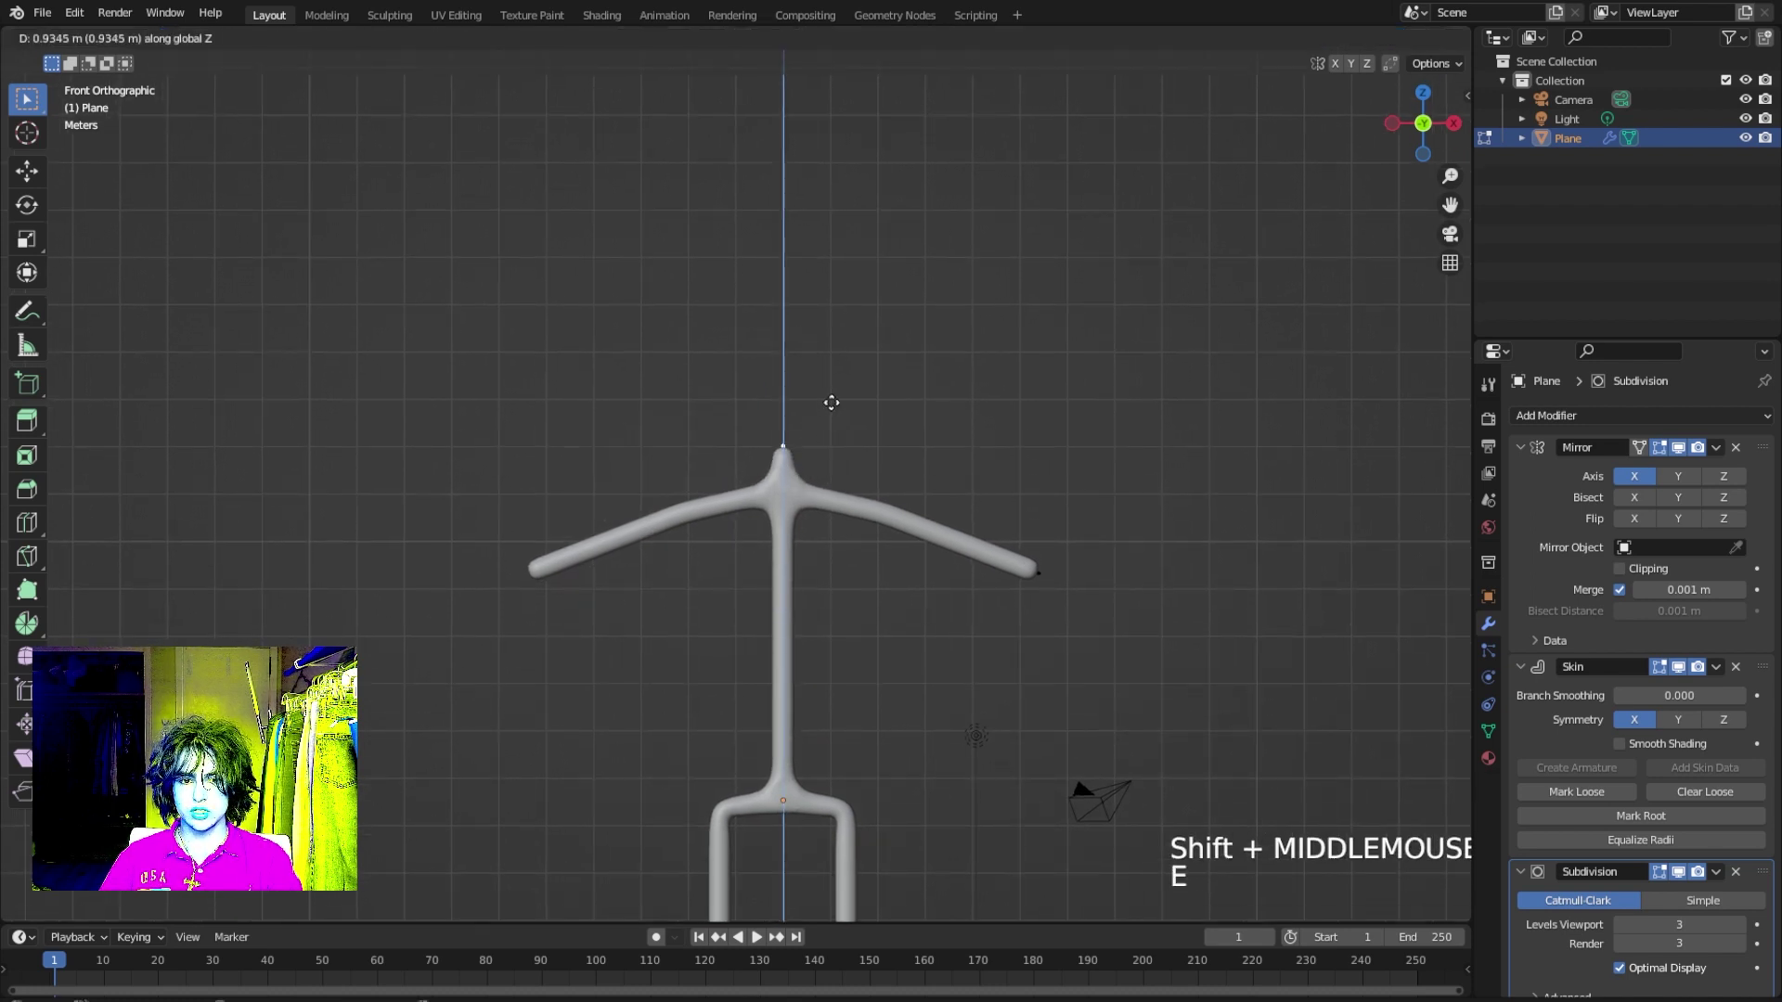
click(833, 392)
Extrude the vertex at the top of the neck about 4 m straight up along Z as the head.
shift+middle_drag(854, 386, 855, 470)
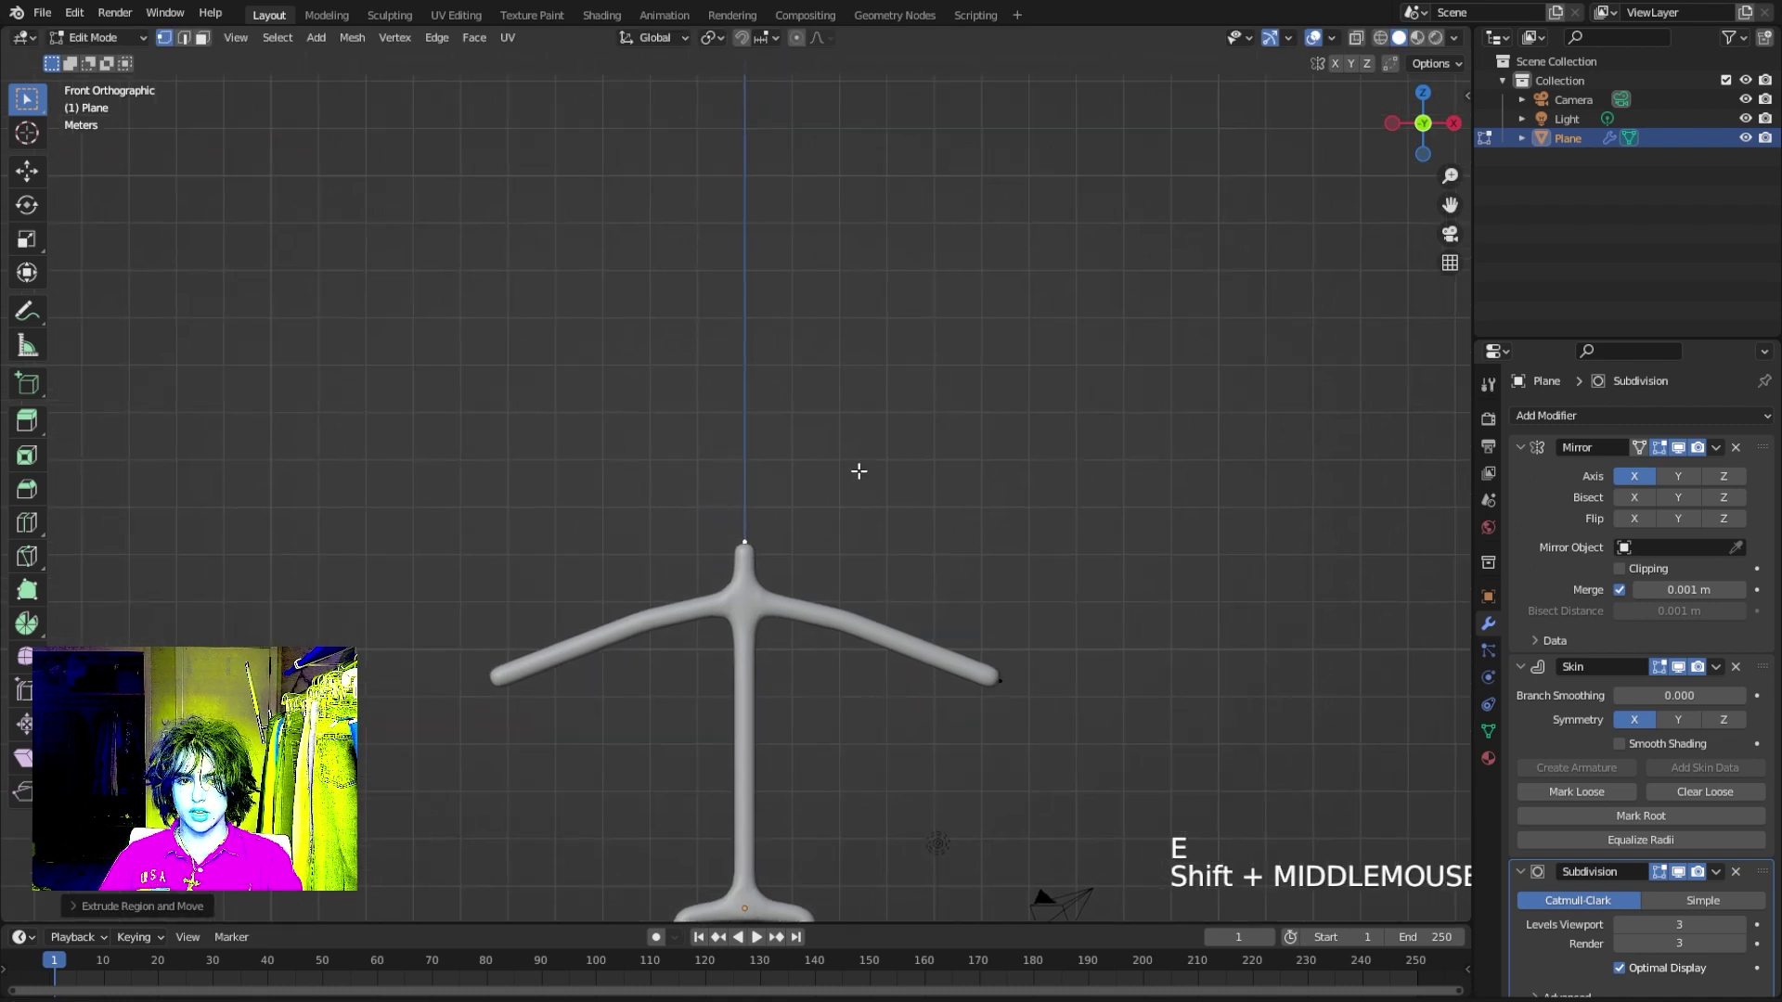
key(e)
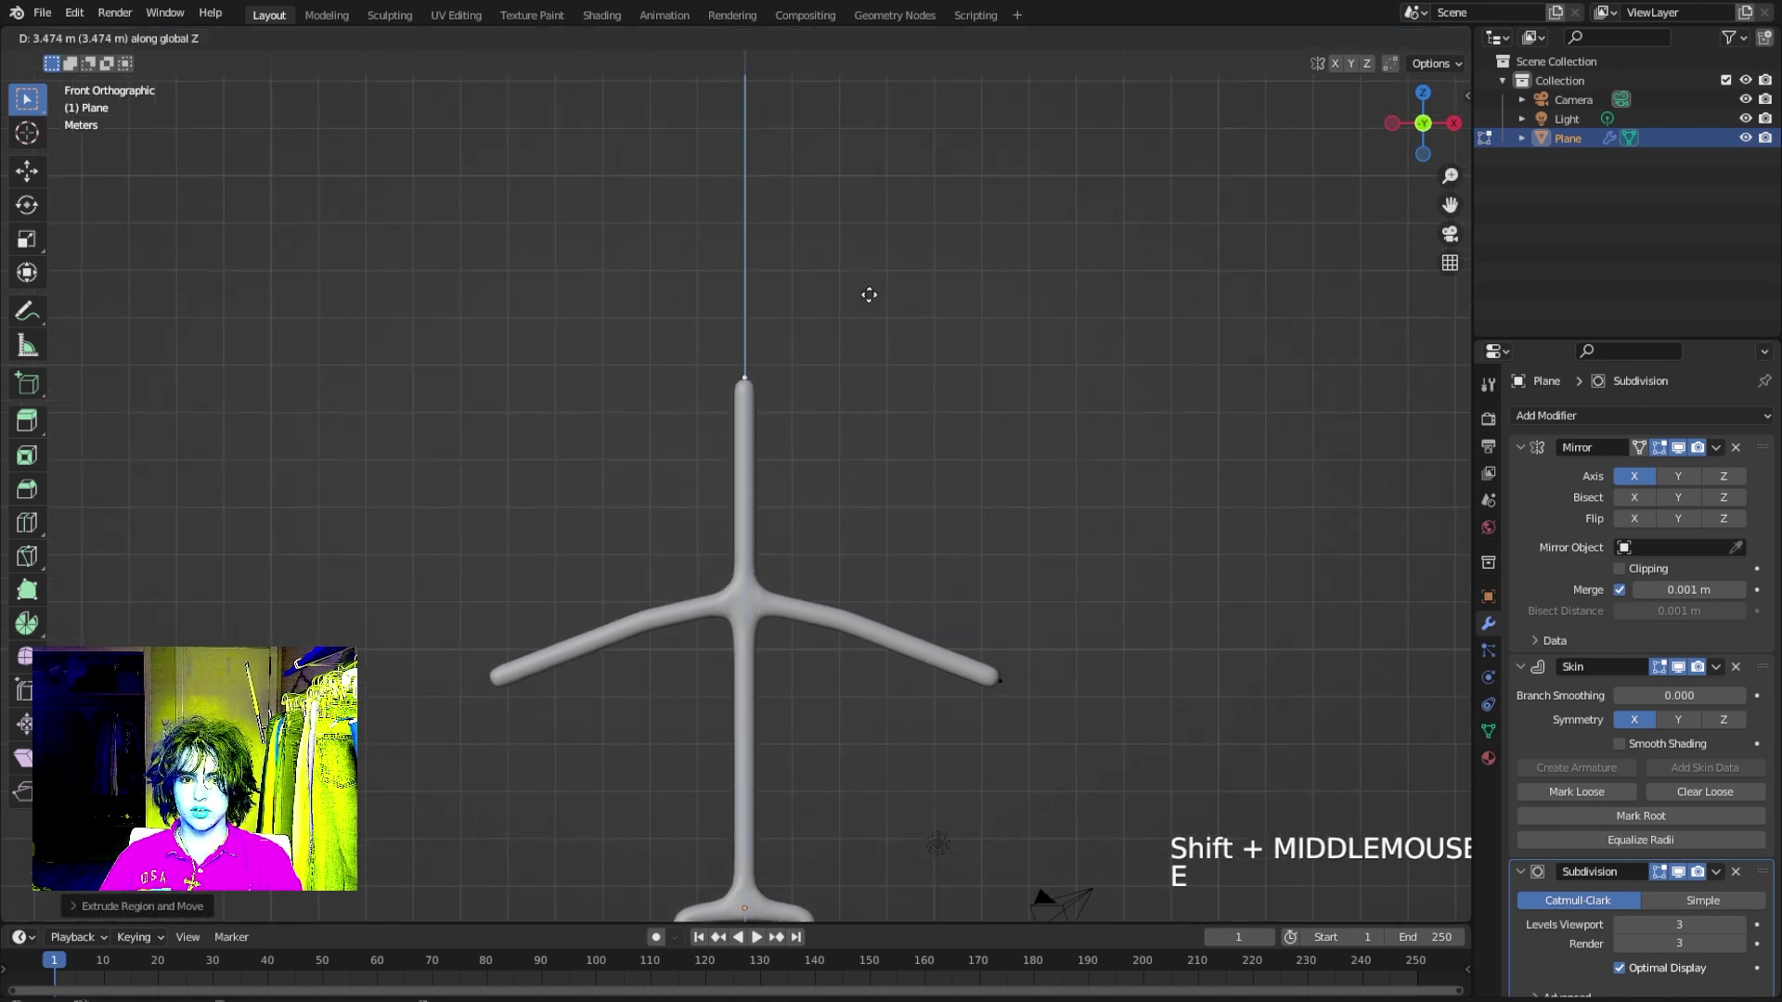
right_click(874, 246)
scroll(874, 246, down, 2)
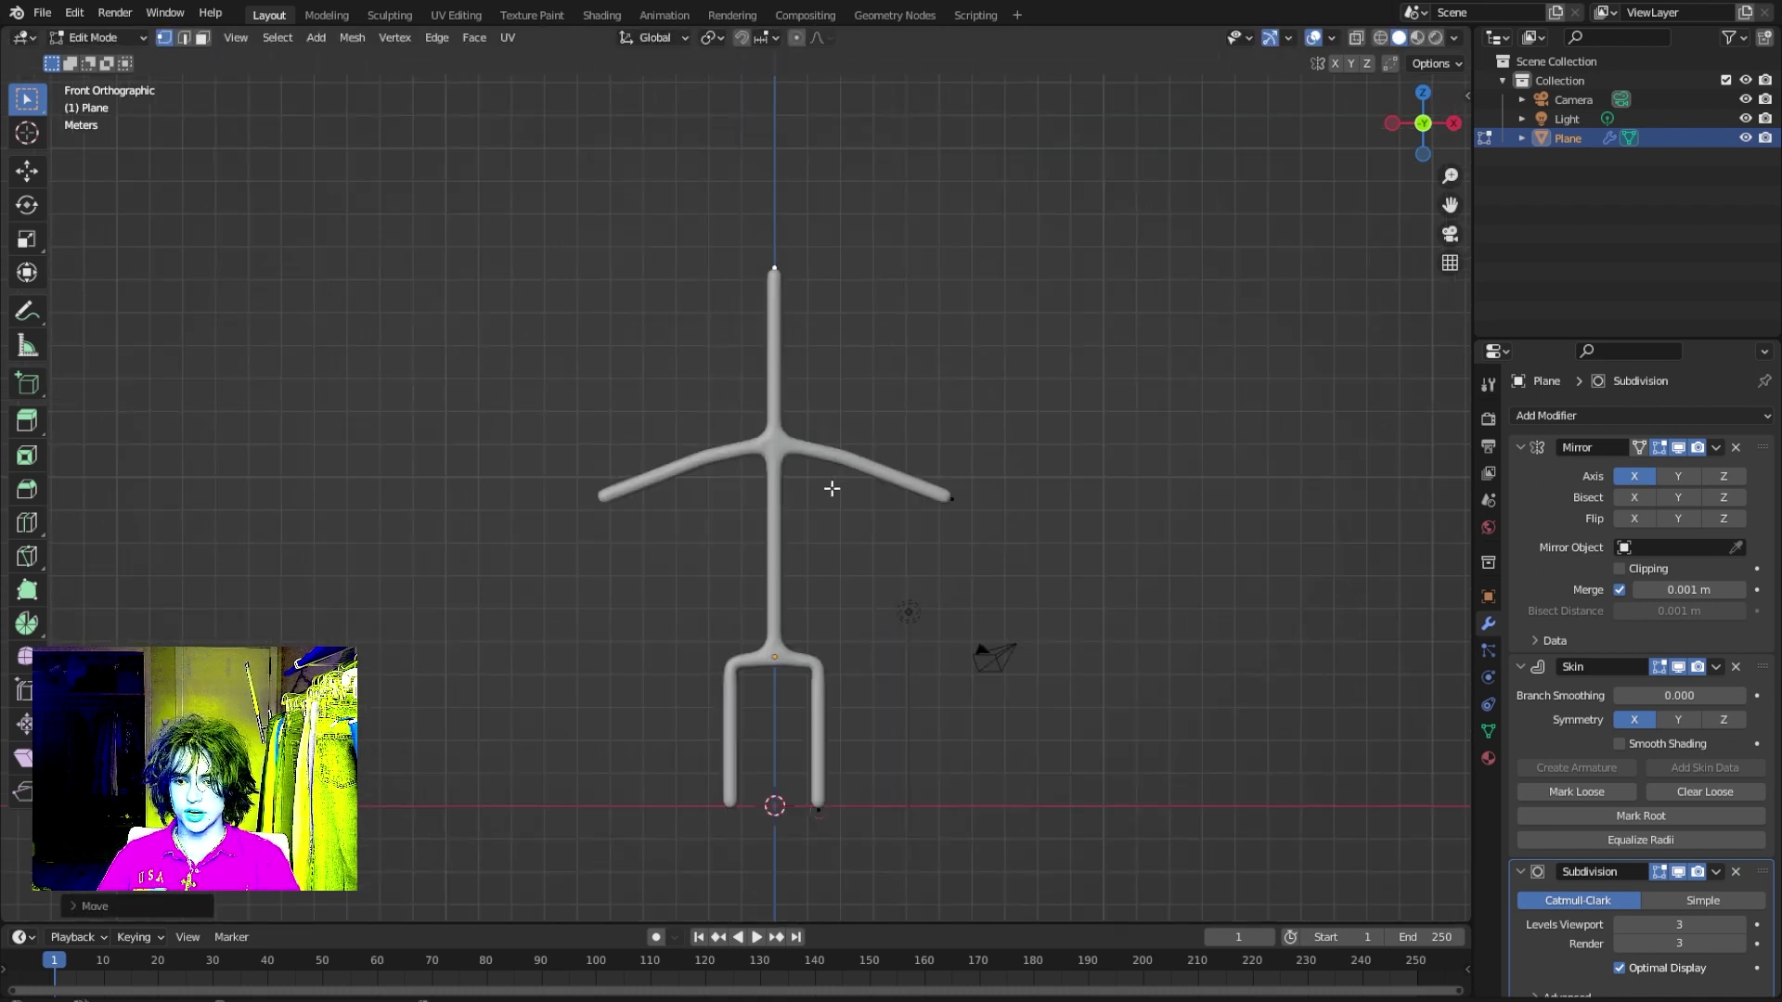
With X-ray on, add a vertex midway along the head edge and enlarge its skin about 13 times.
key(alt+z)
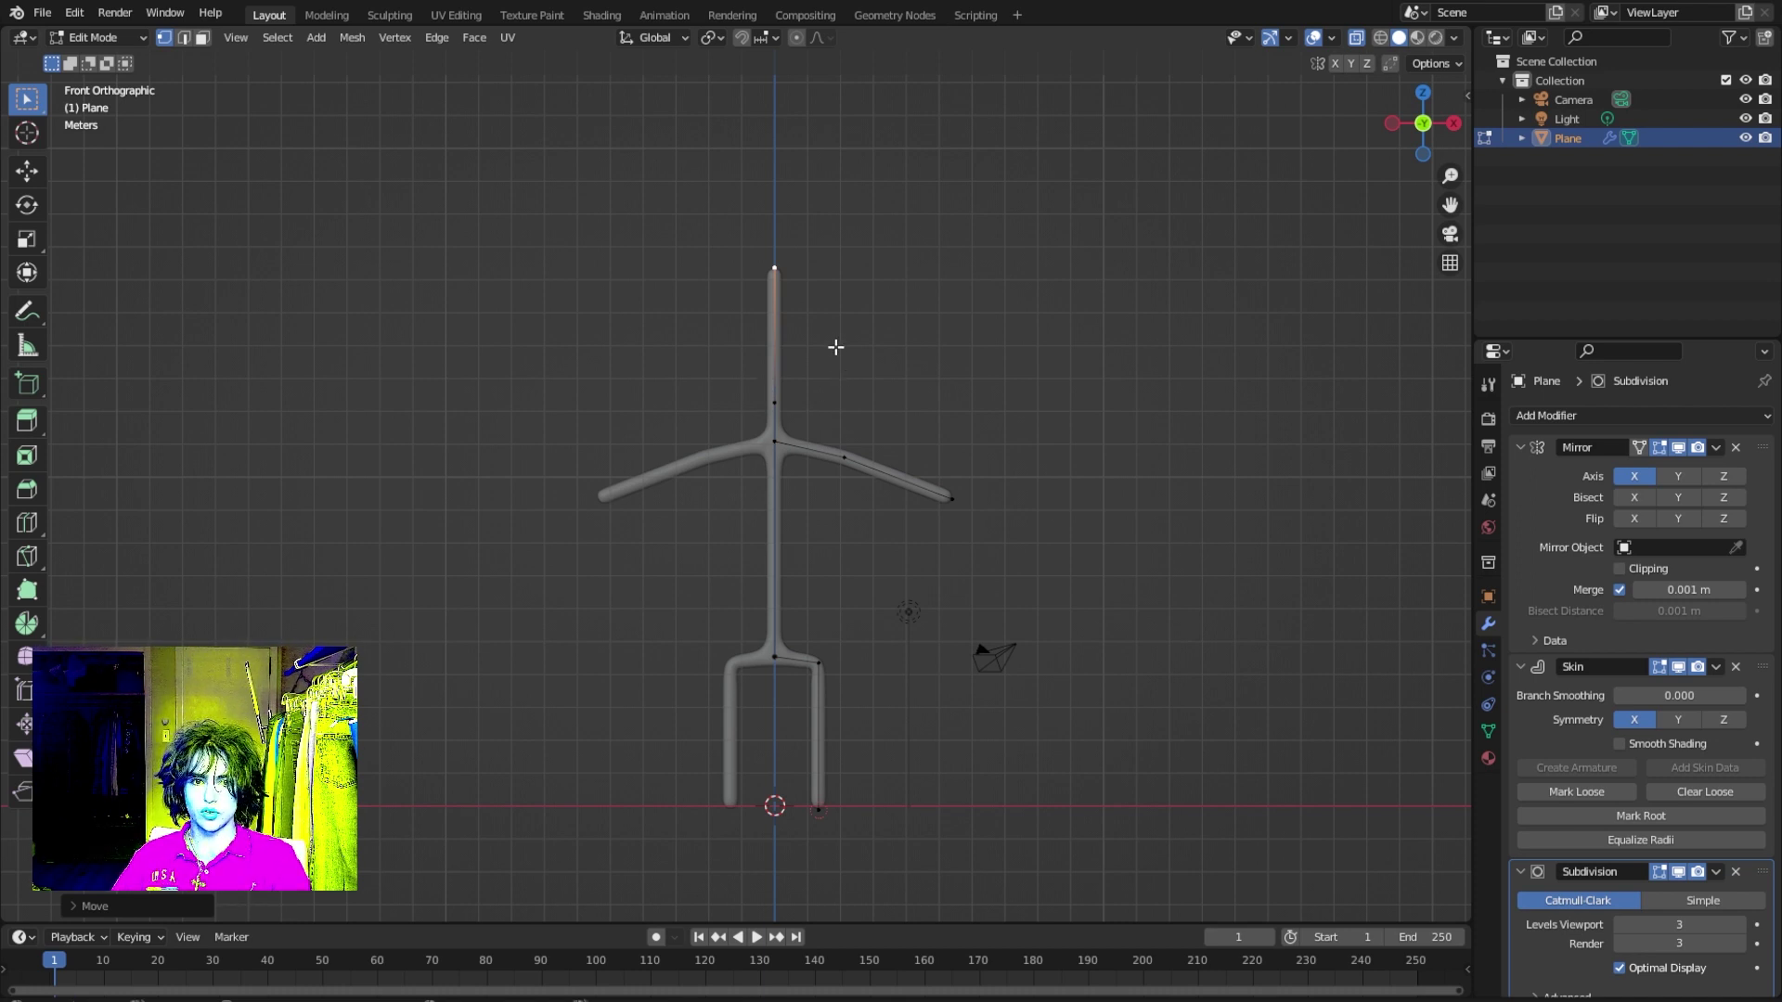
key(ctrl+r)
click(773, 342)
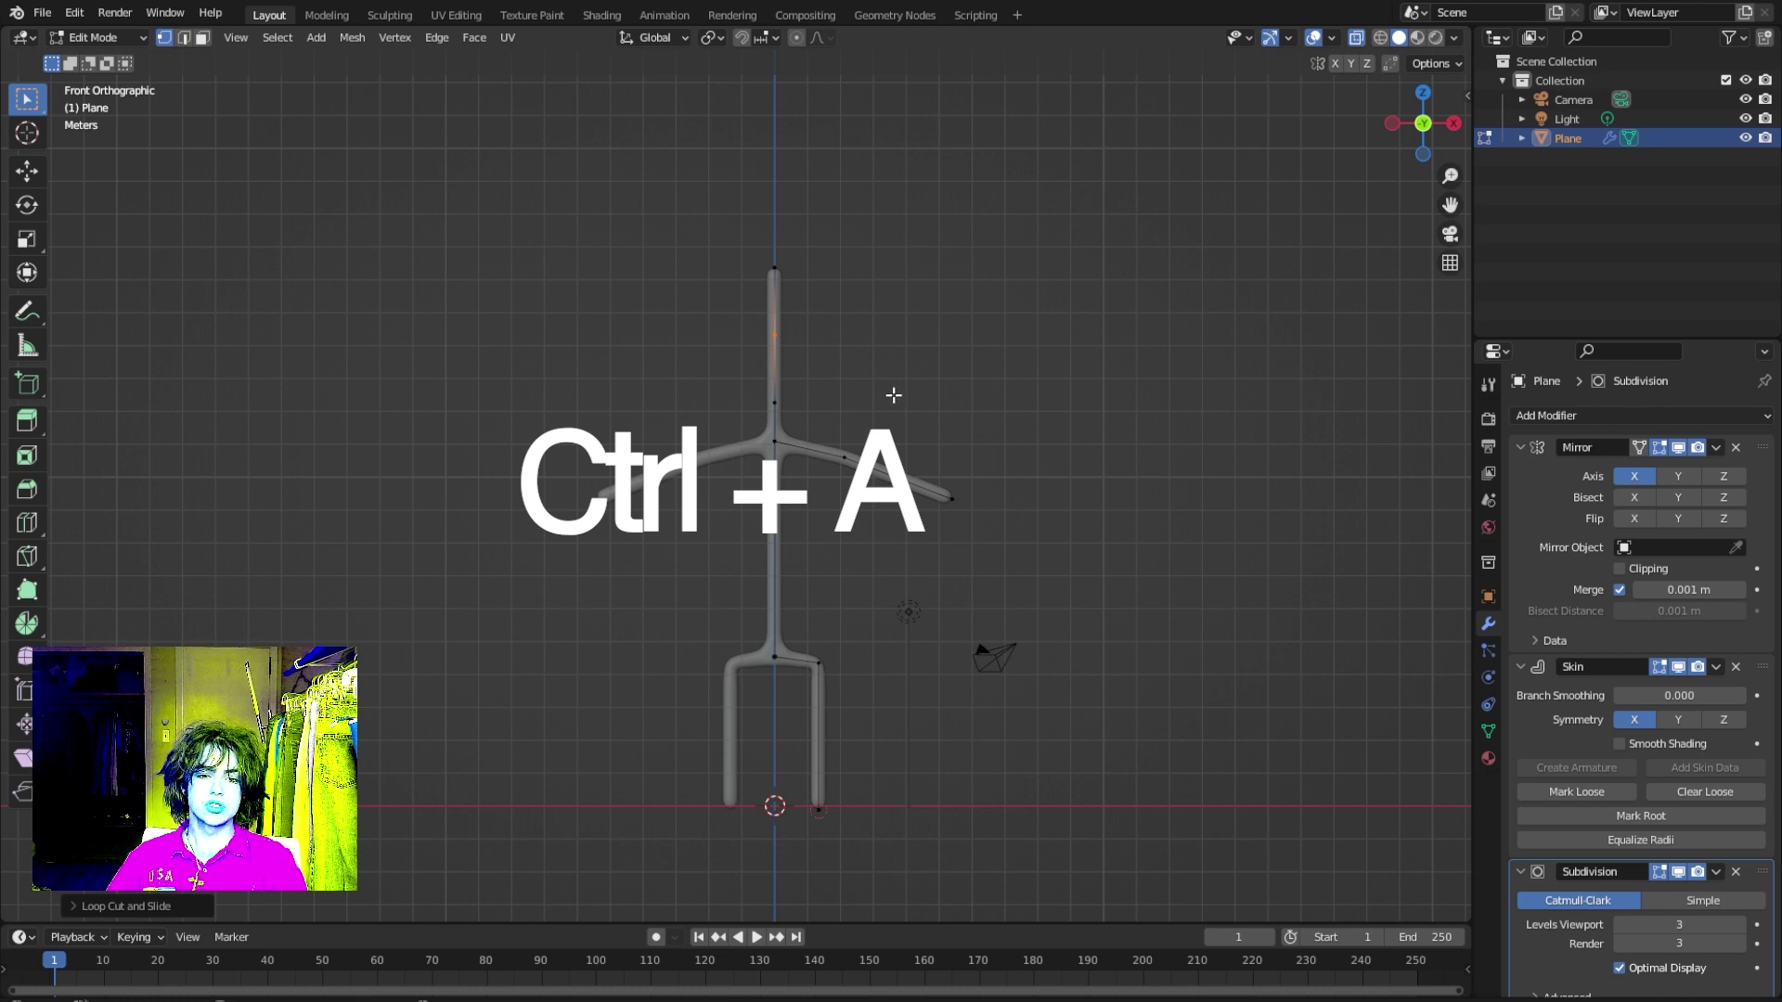
key(ctrl+a)
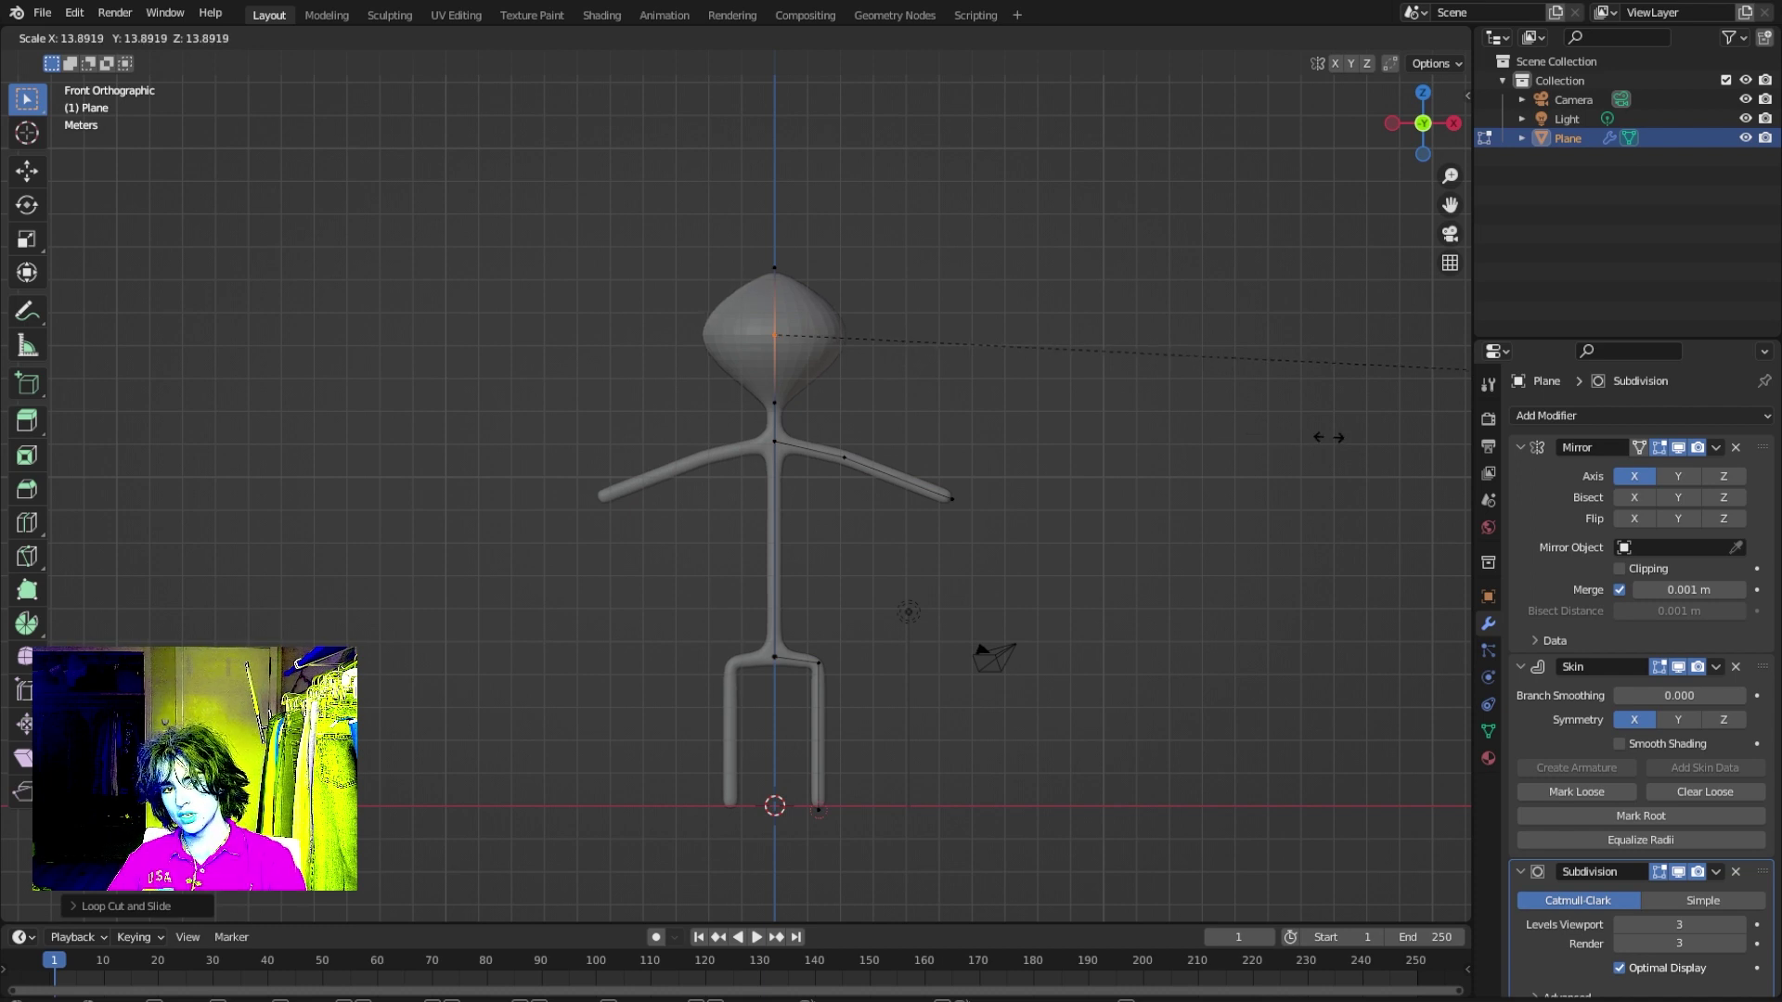
click(1201, 423)
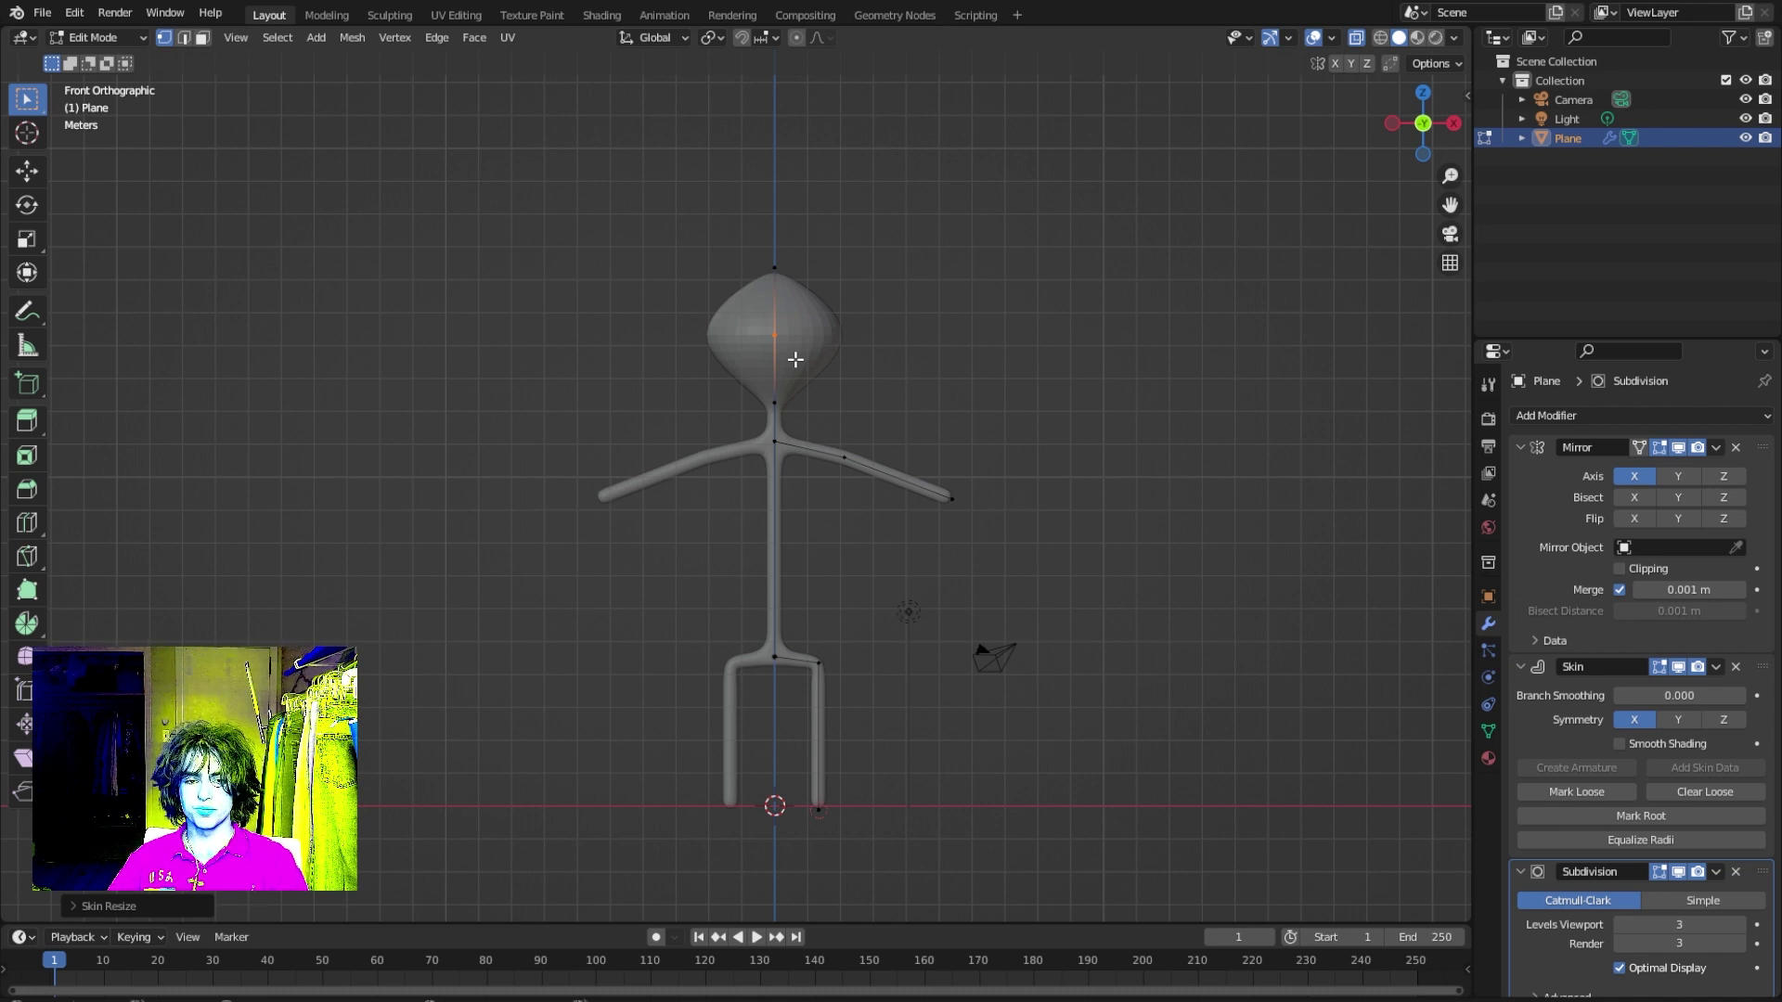
Vertex-bevel the middle head vertex into an upper and a lower one, and scale their skin along X to about 0.7.
key(ctrl+shift+b)
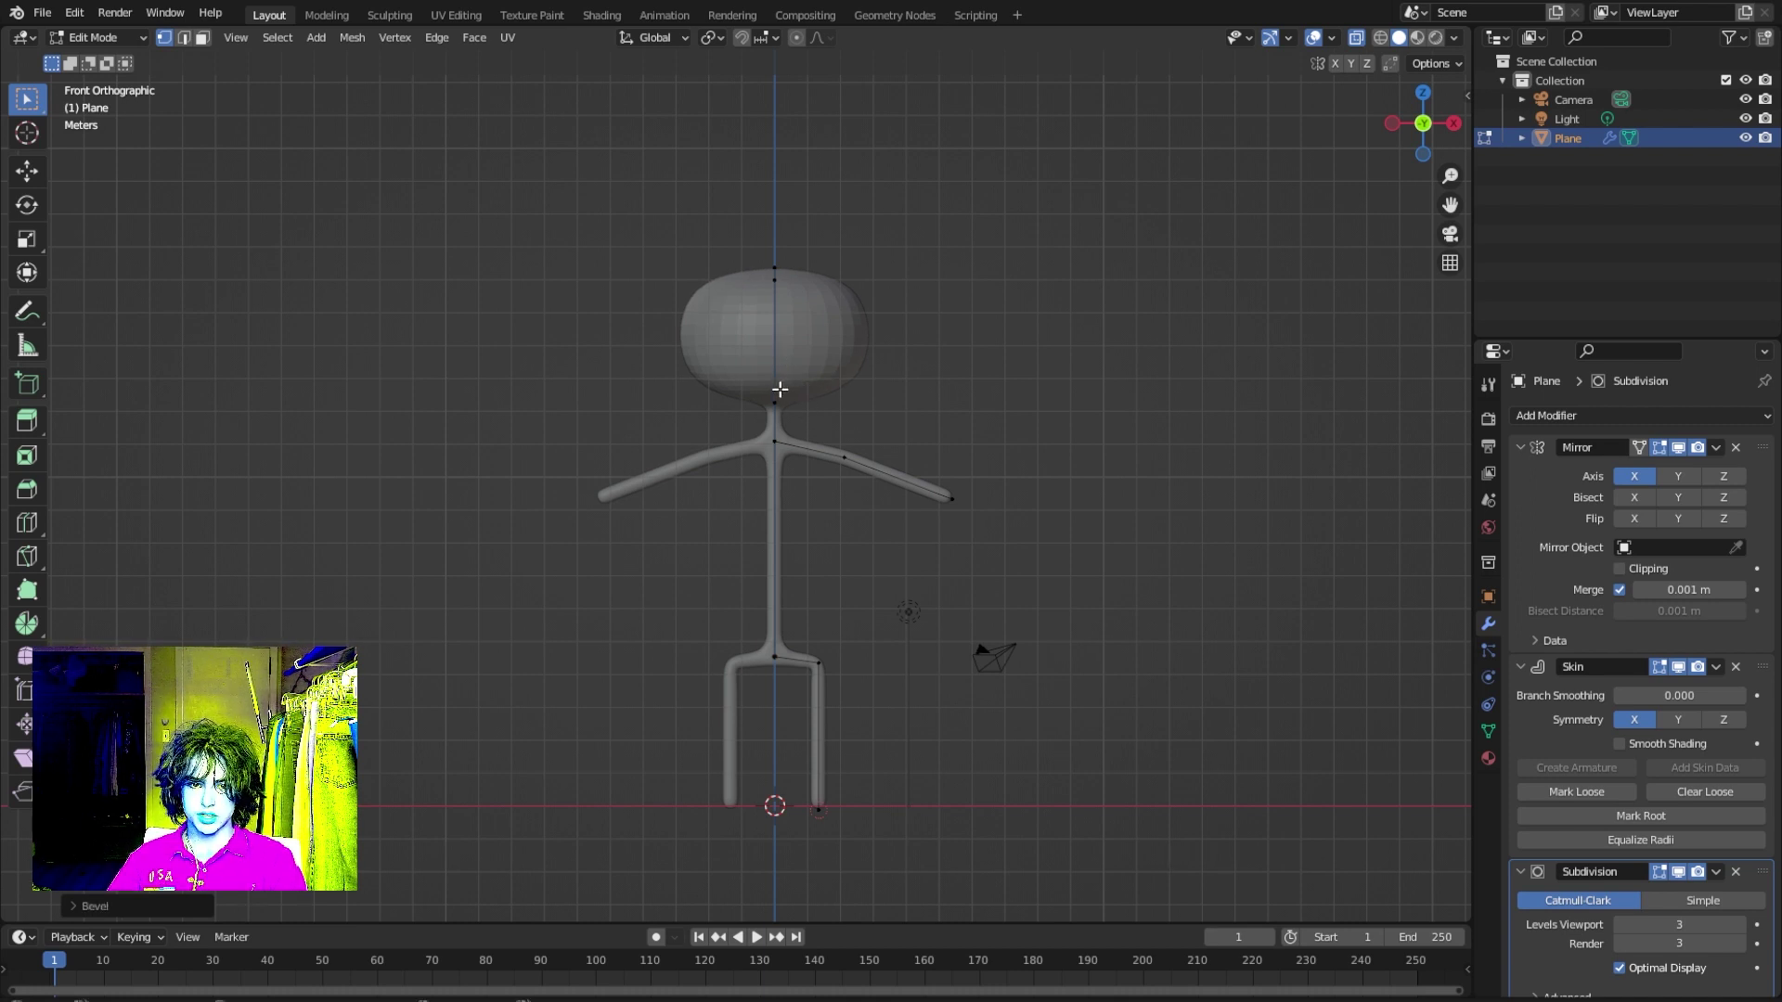
shift+click(776, 389)
shift+click(776, 279)
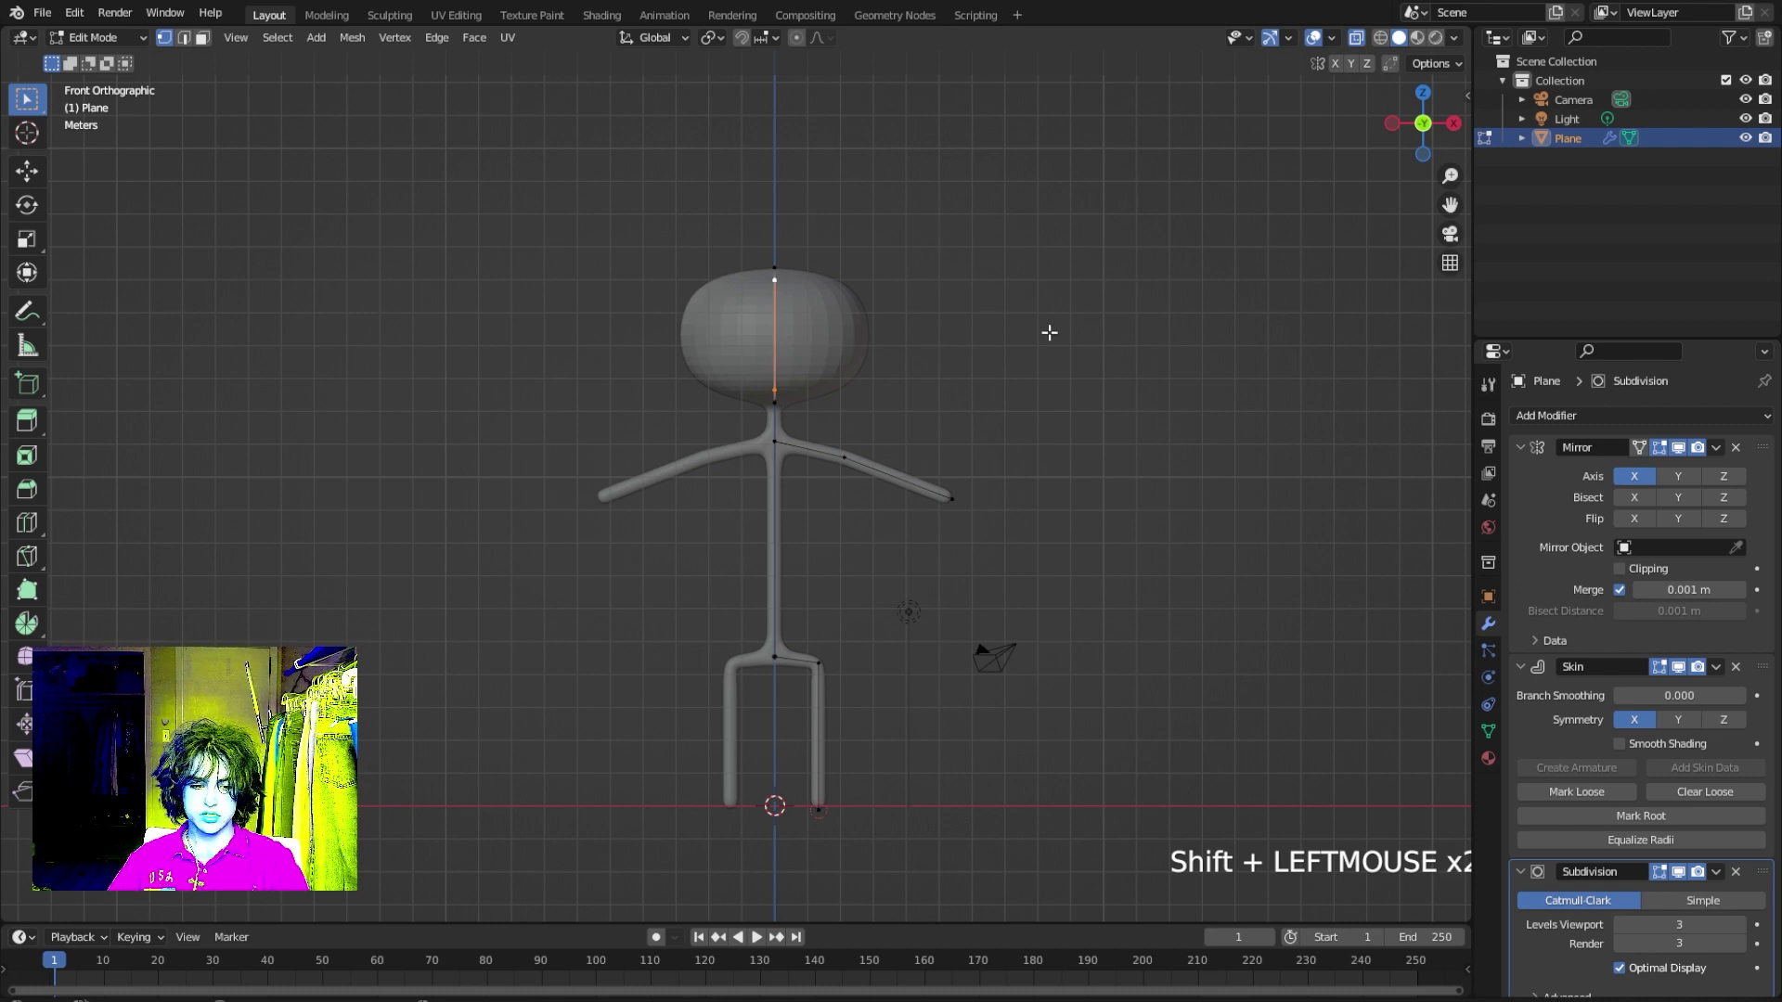
key(ctrl+a)
key(x)
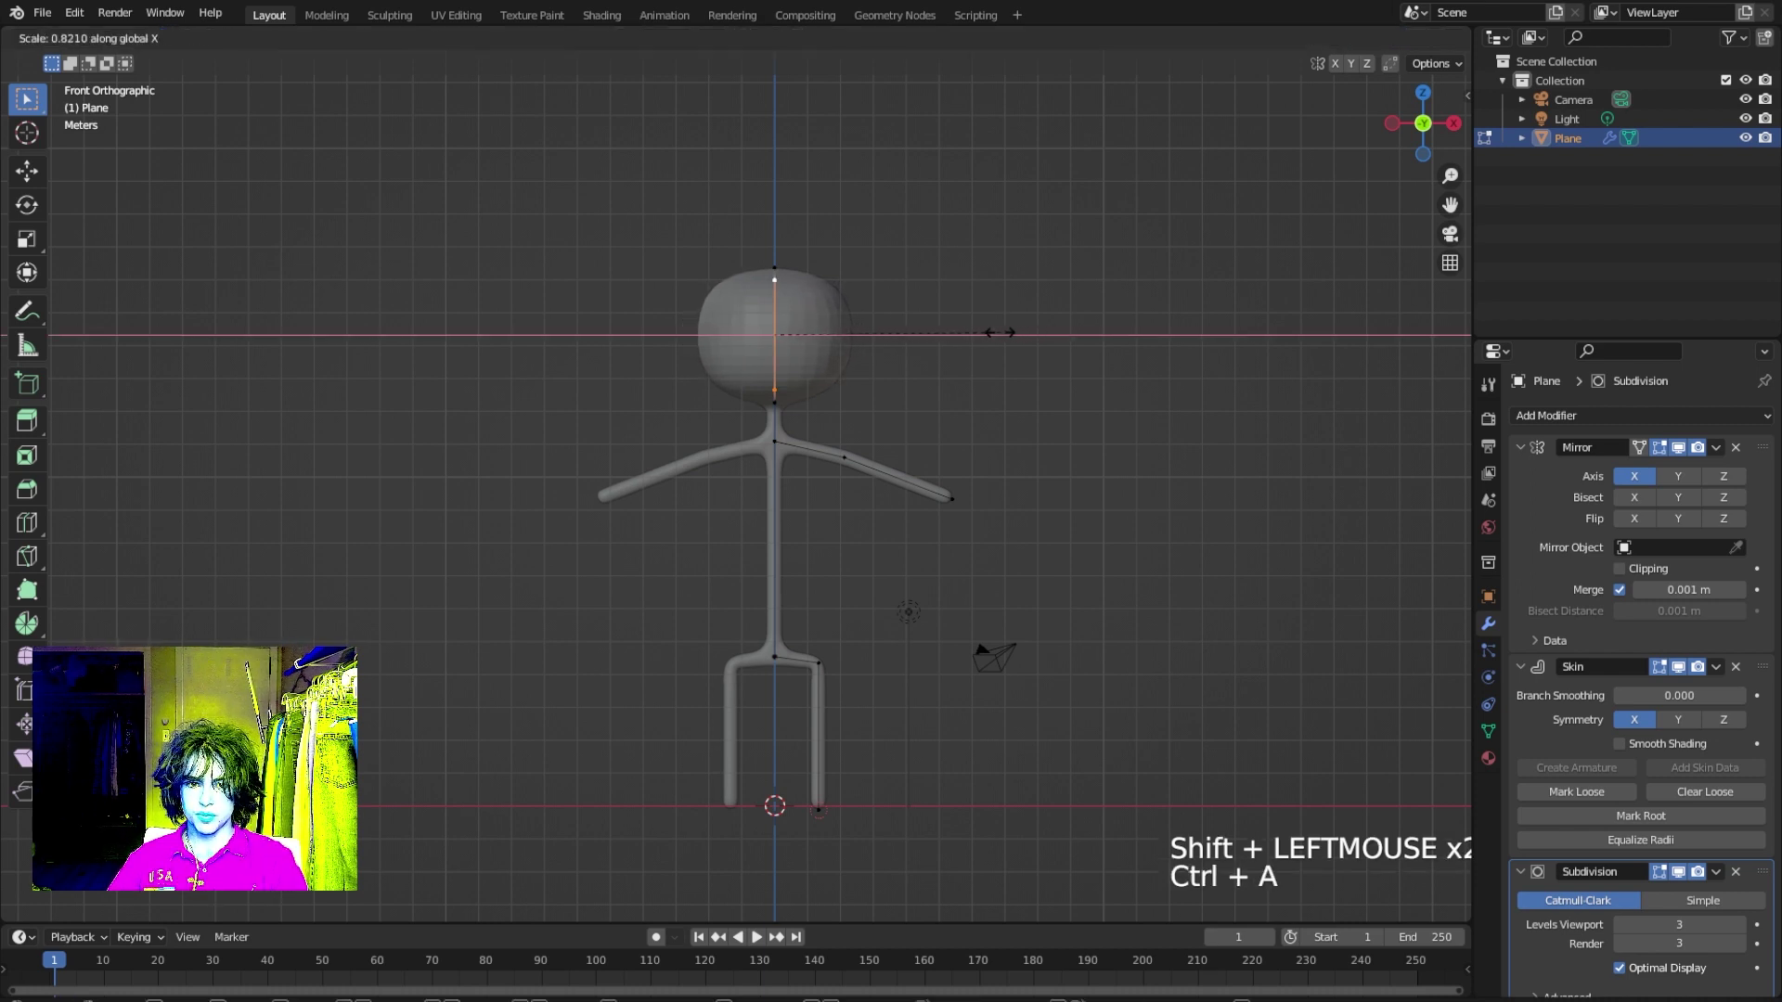
click(965, 333)
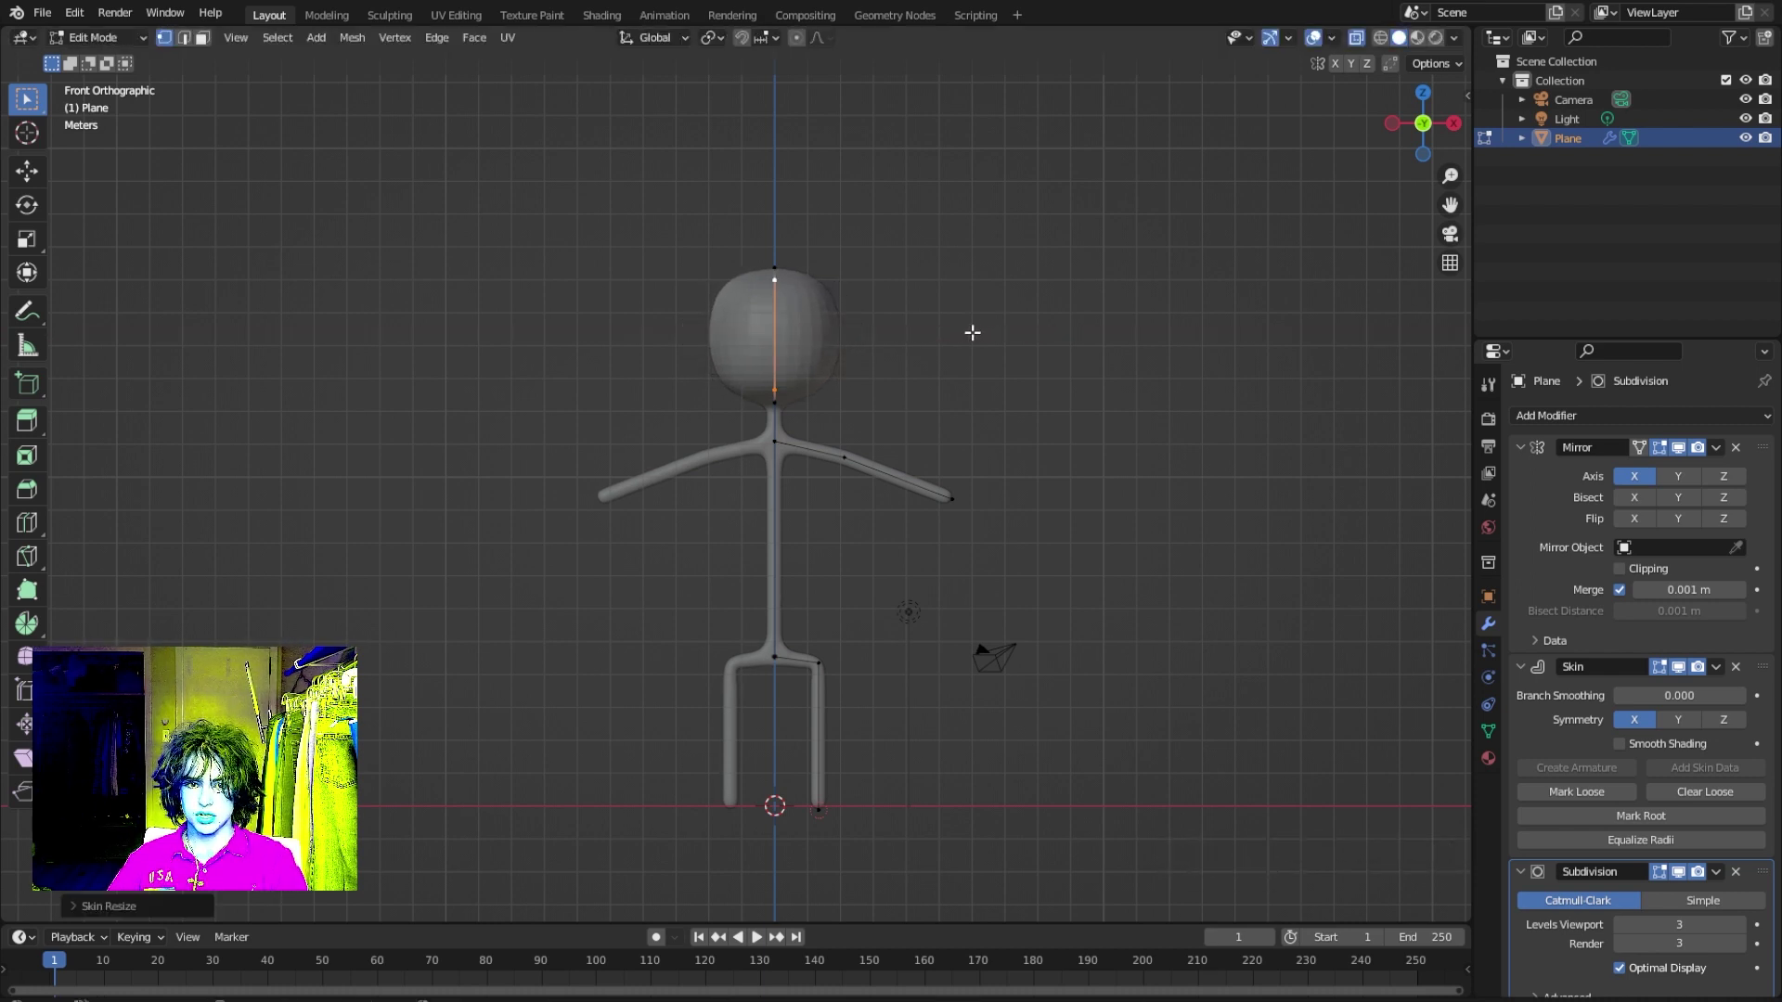
Scale the skin of the two head vertices along Y to about 0.7 to reduce the head's depth.
middle_drag(970, 334, 1011, 371)
middle_drag(1012, 371, 966, 464)
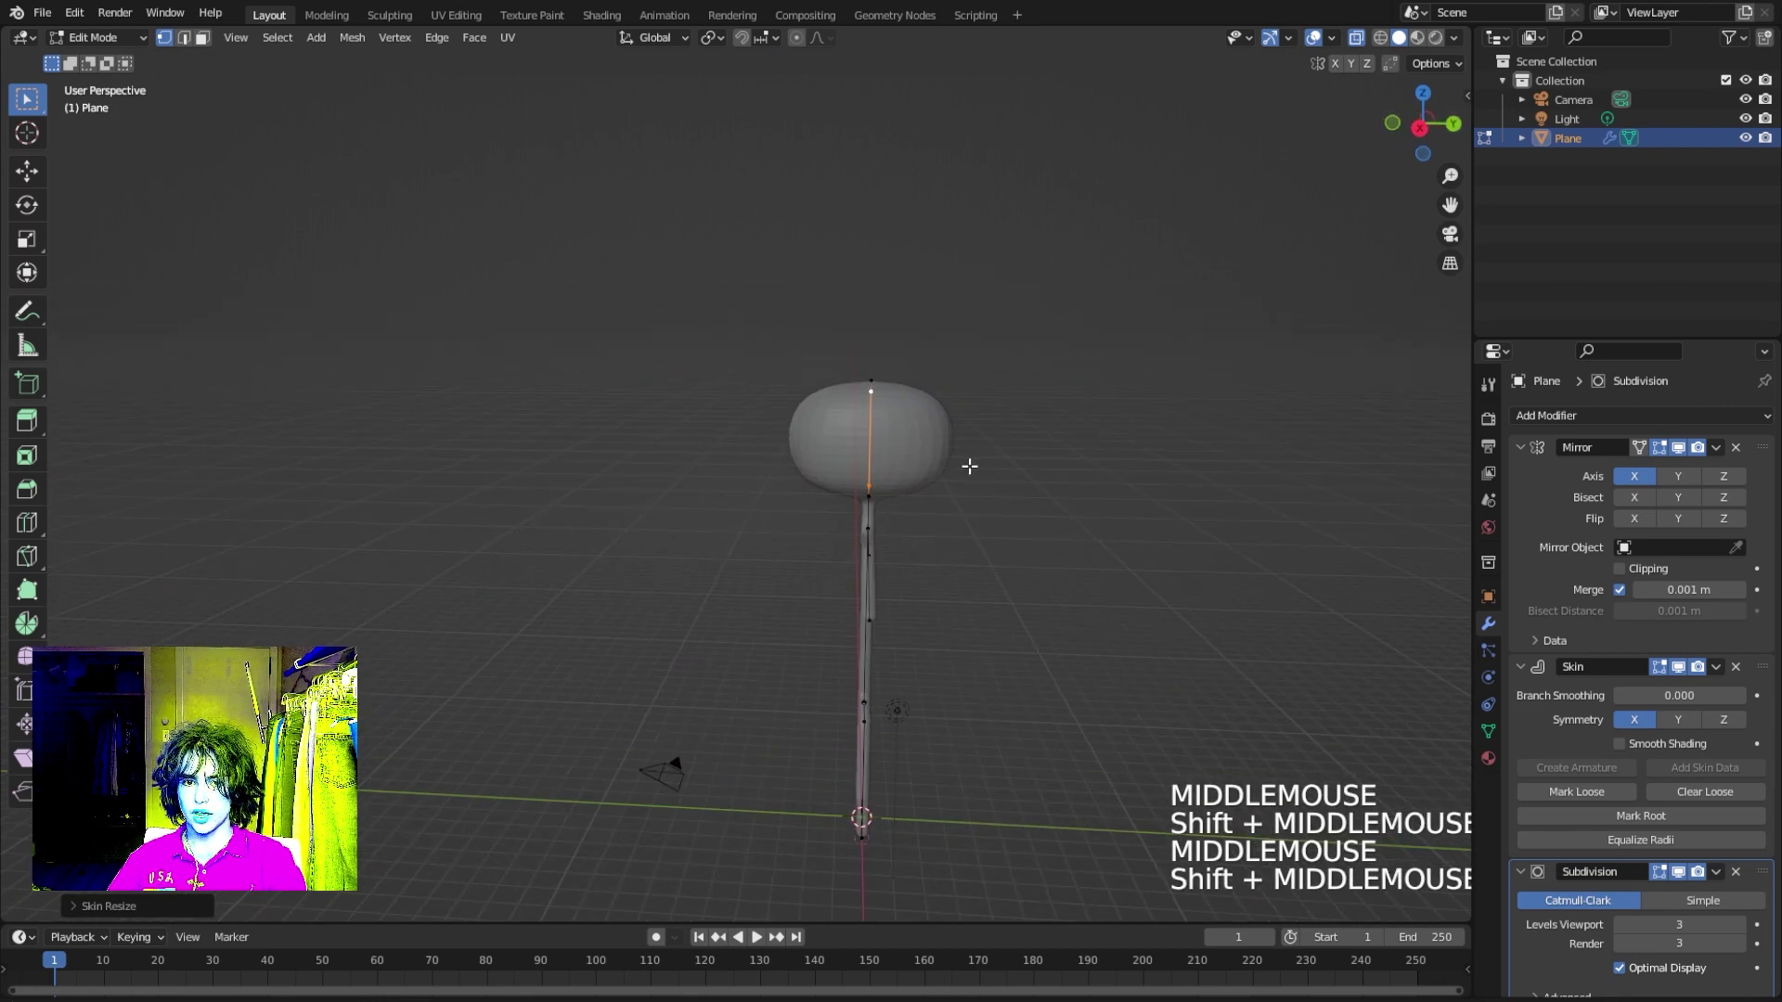
key(ctrl+a)
key(y)
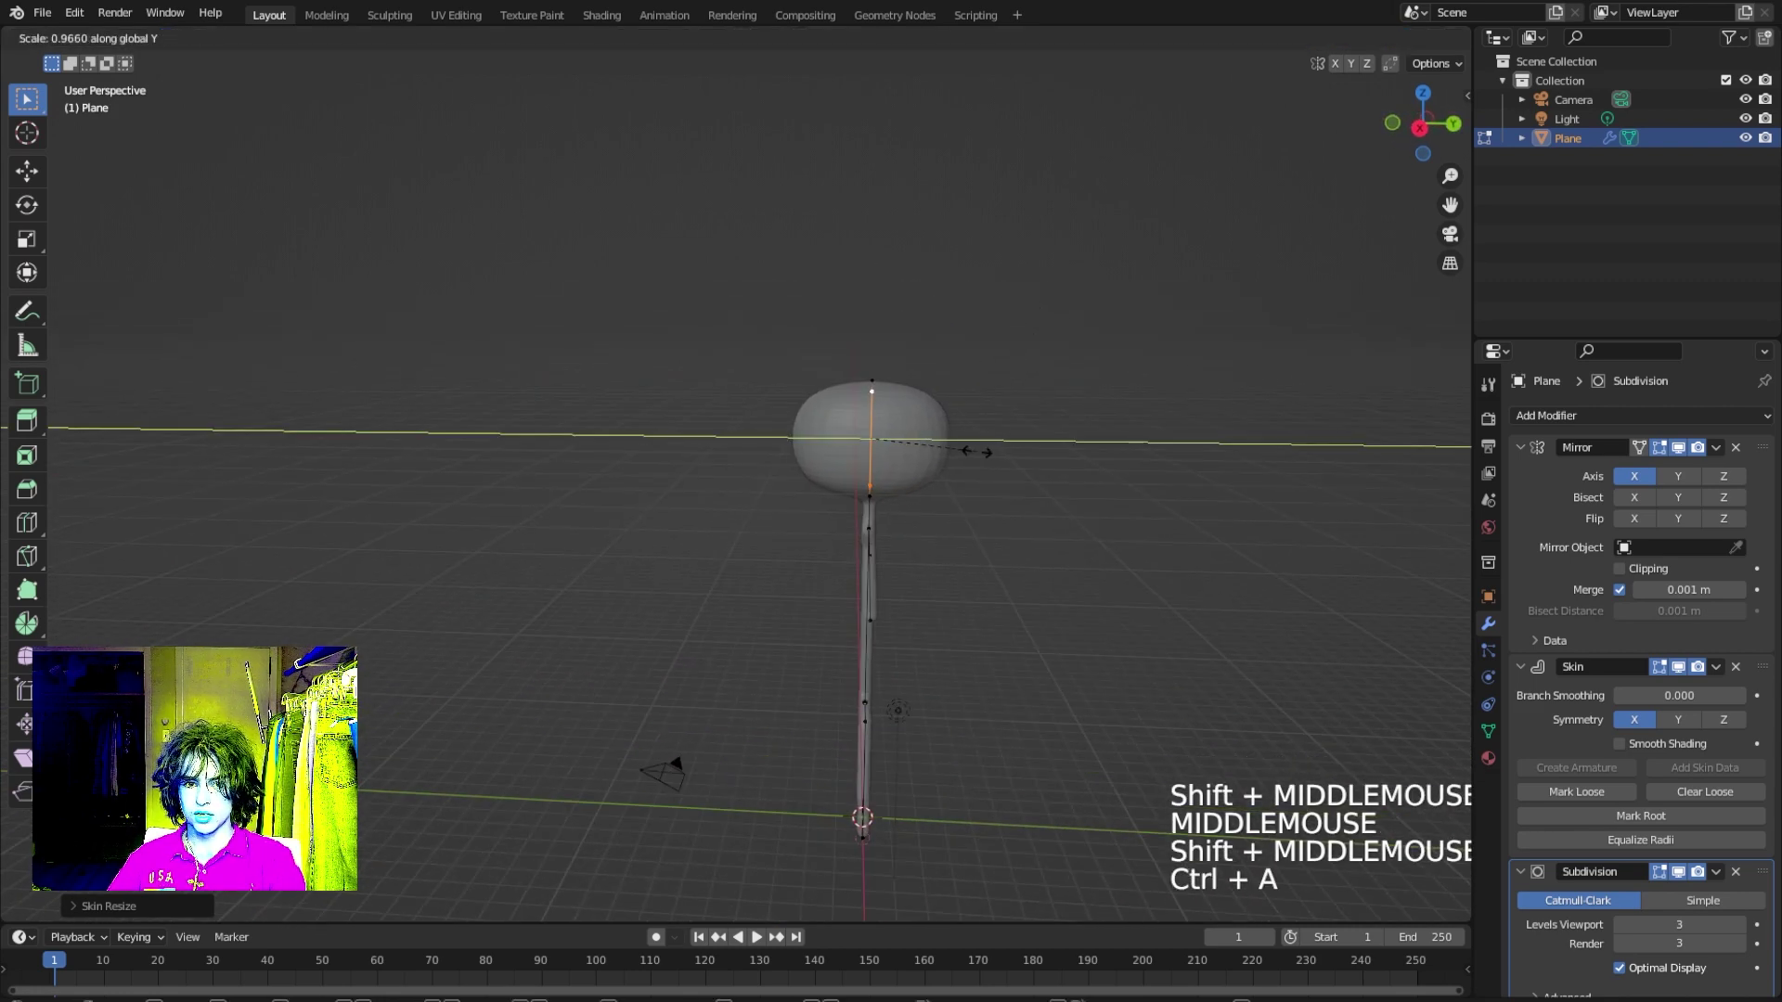
click(950, 454)
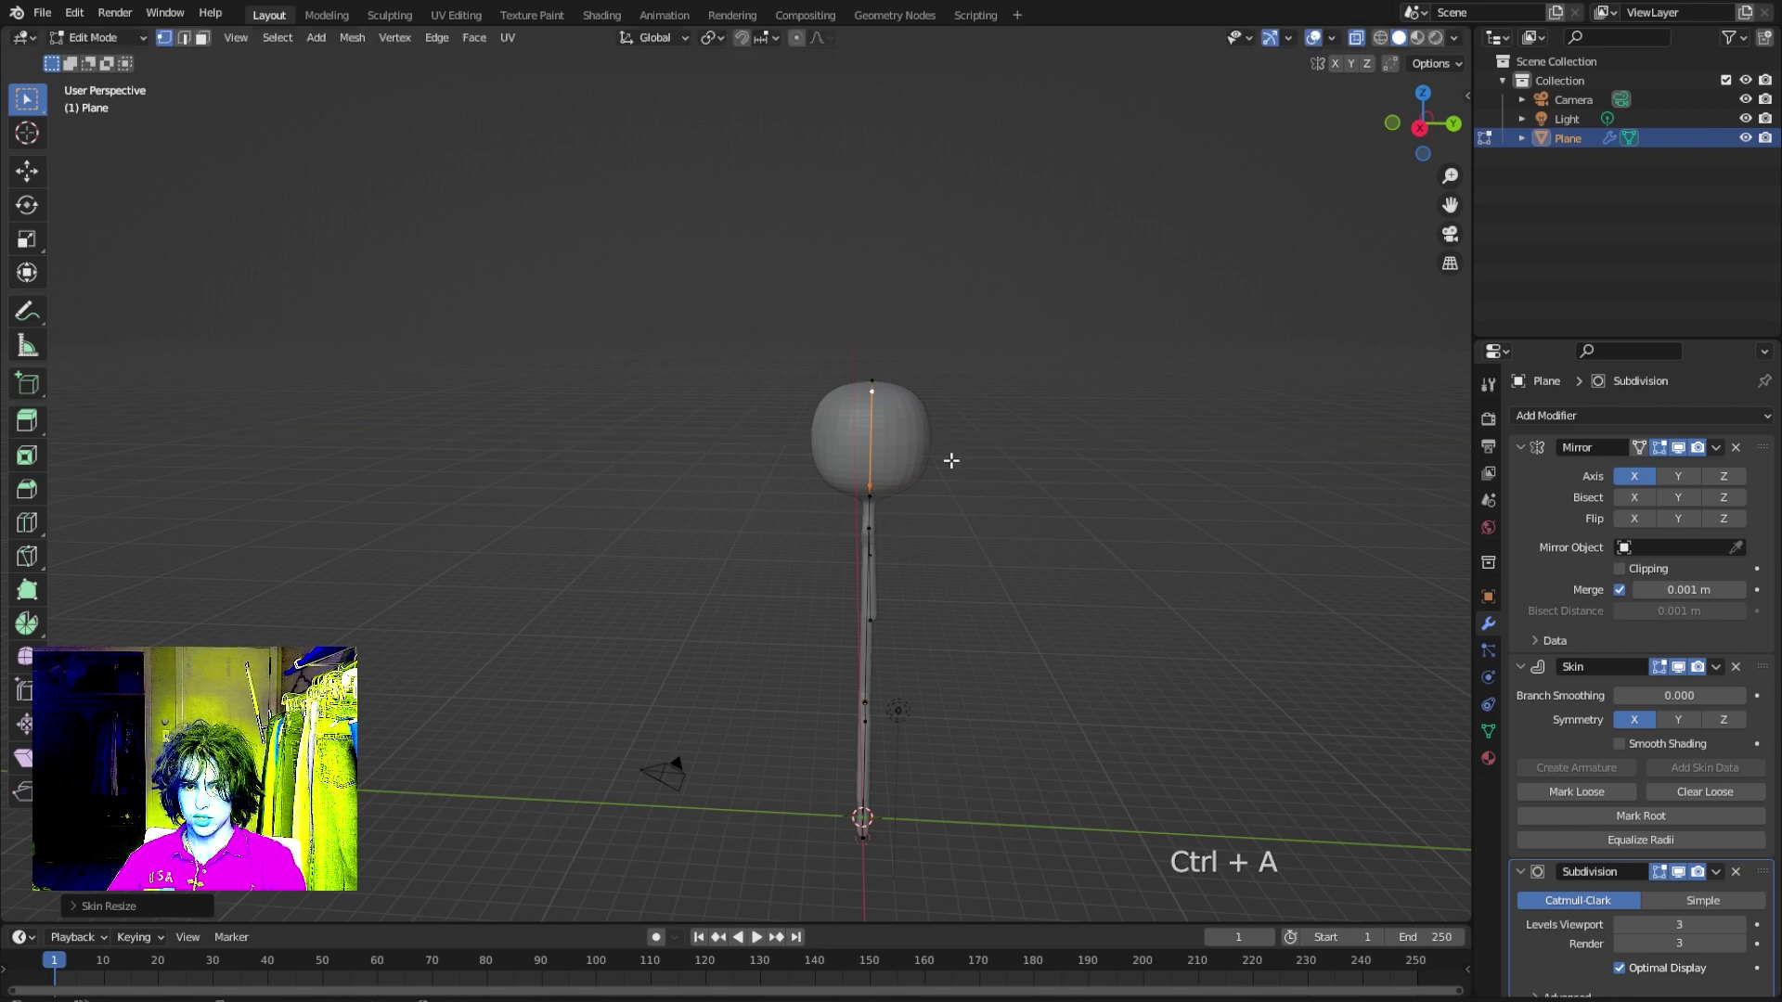
Move the lower head vertex about 0.08 m forward along the negative Y direction.
mouse_move(950, 454)
middle_down()
mouse_move(979, 477)
mouse_move(915, 477)
mouse_move(962, 450)
middle_up()
scroll(951, 455, up, 3)
scroll(965, 468, up, 2)
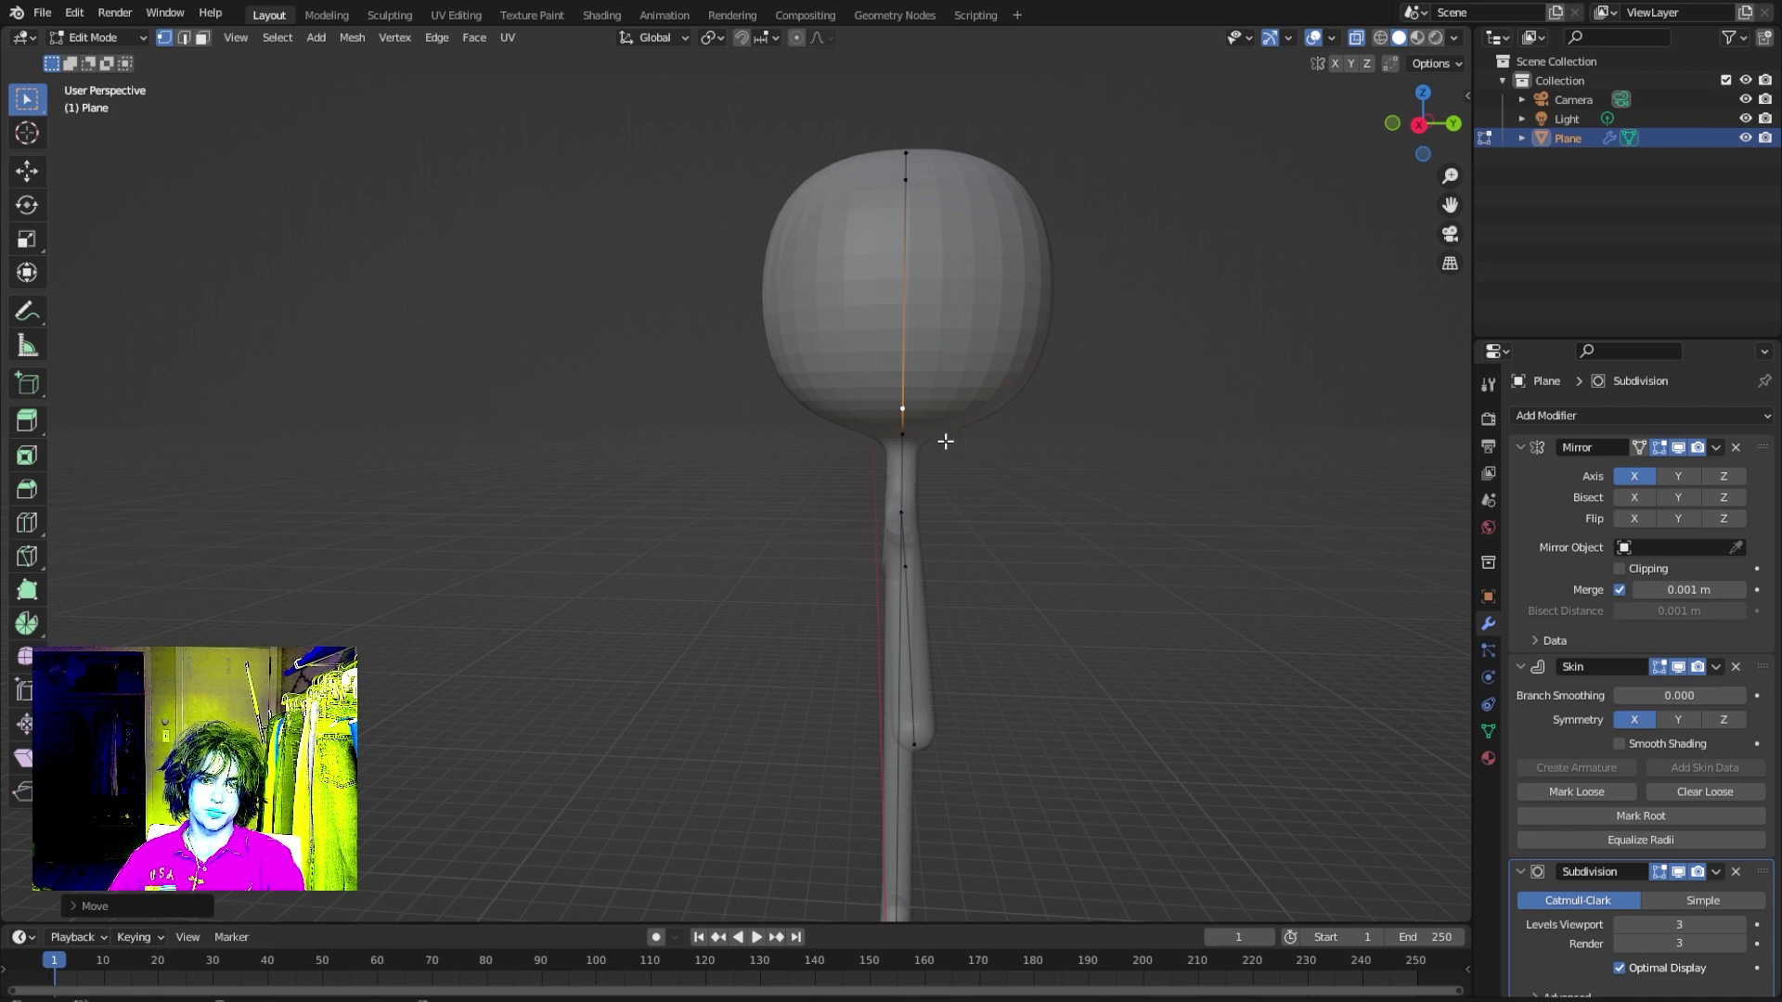
key(g)
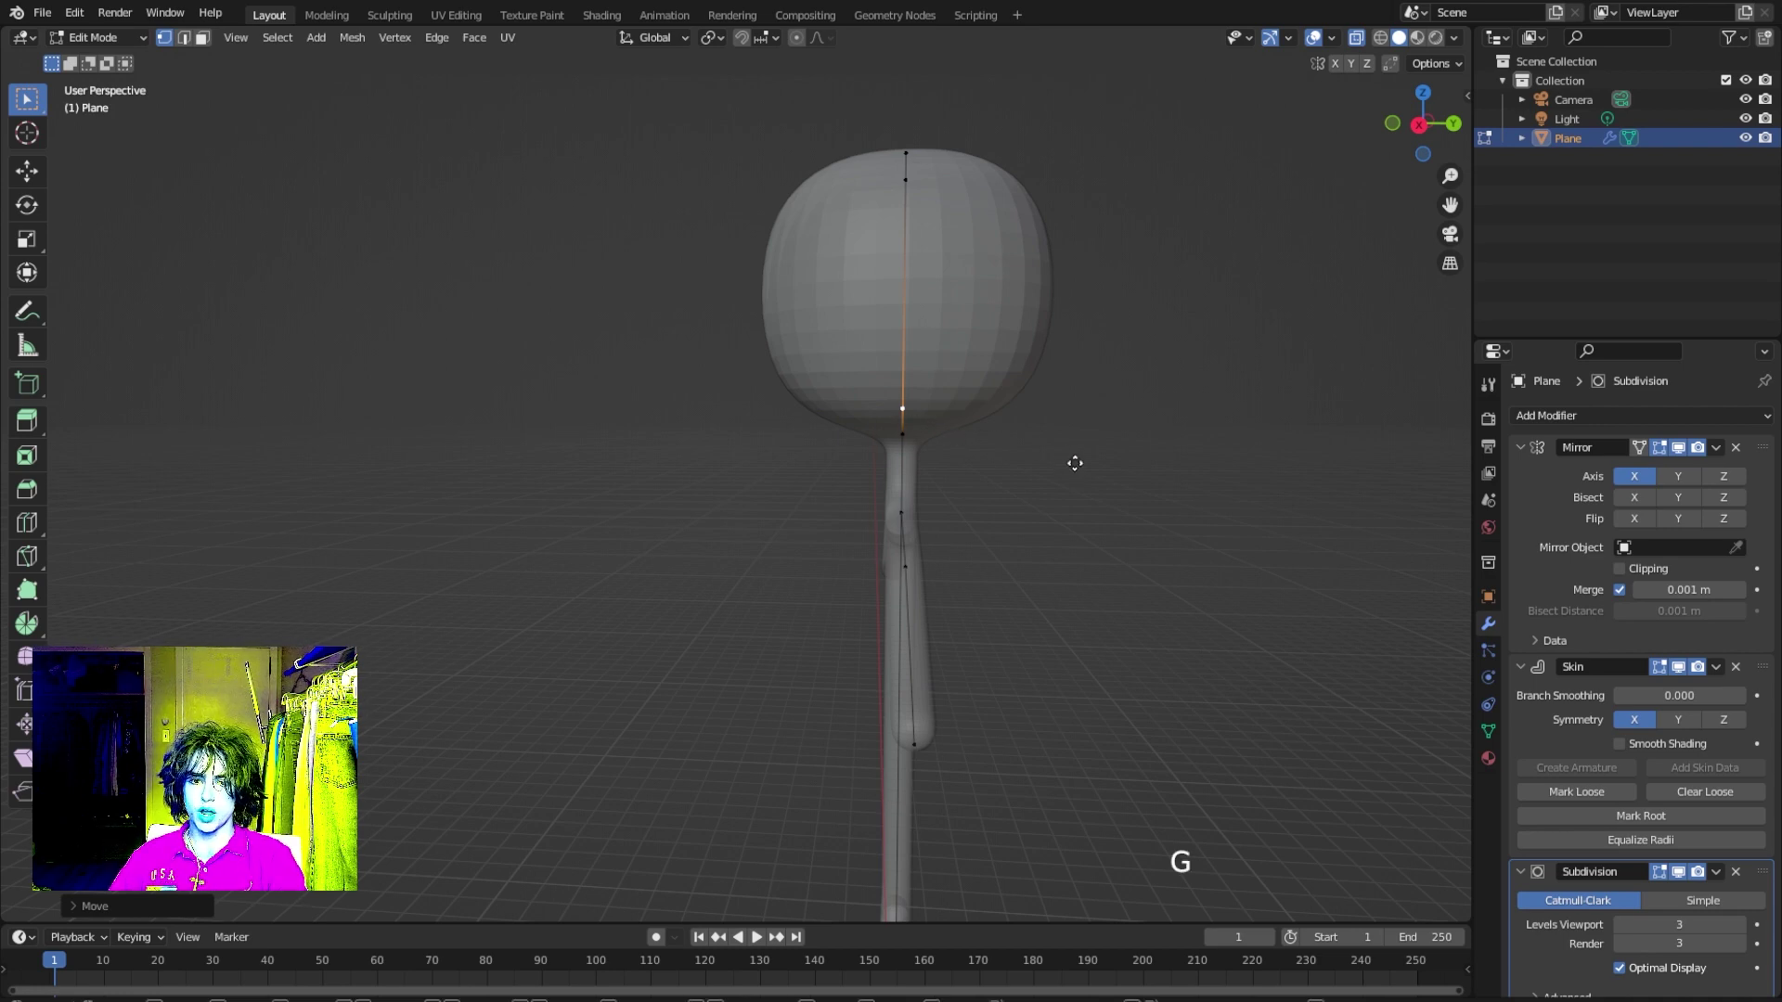
key(y)
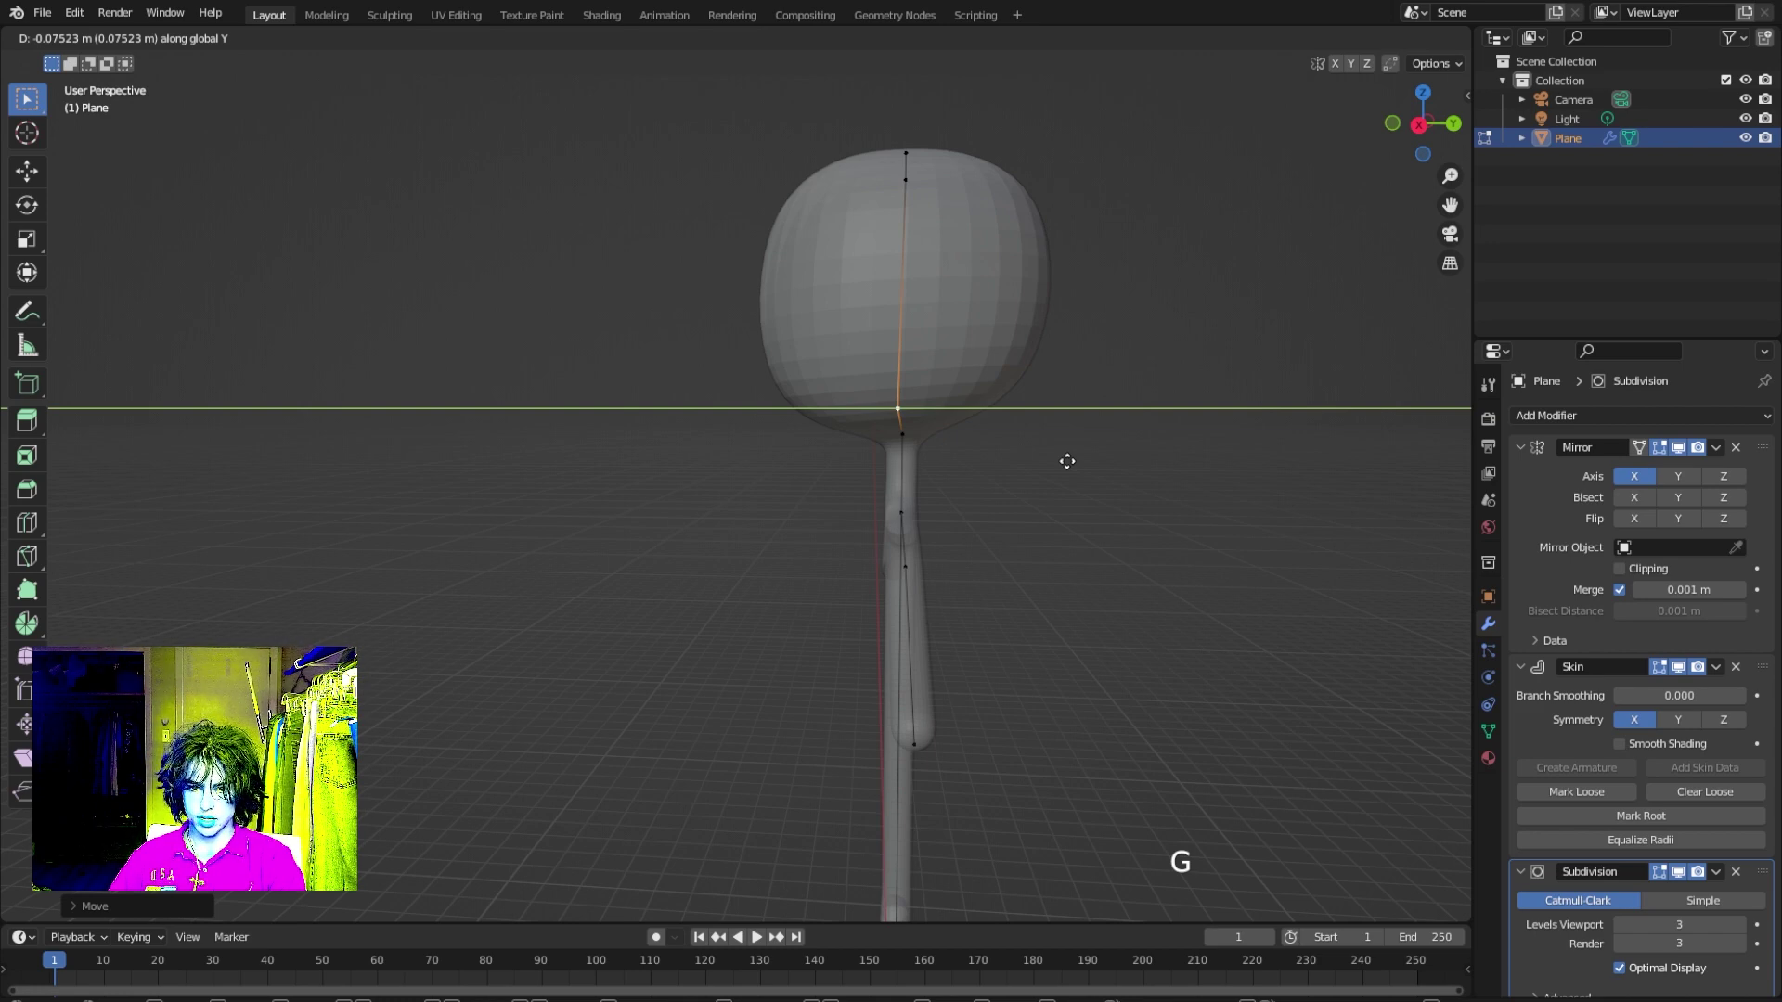
click(1065, 461)
Move the center hip vertex at the base of the torso about 1.4 m up along Z.
middle_drag(904, 466, 1070, 442)
scroll(915, 469, down, 3)
middle_drag(915, 470, 920, 487)
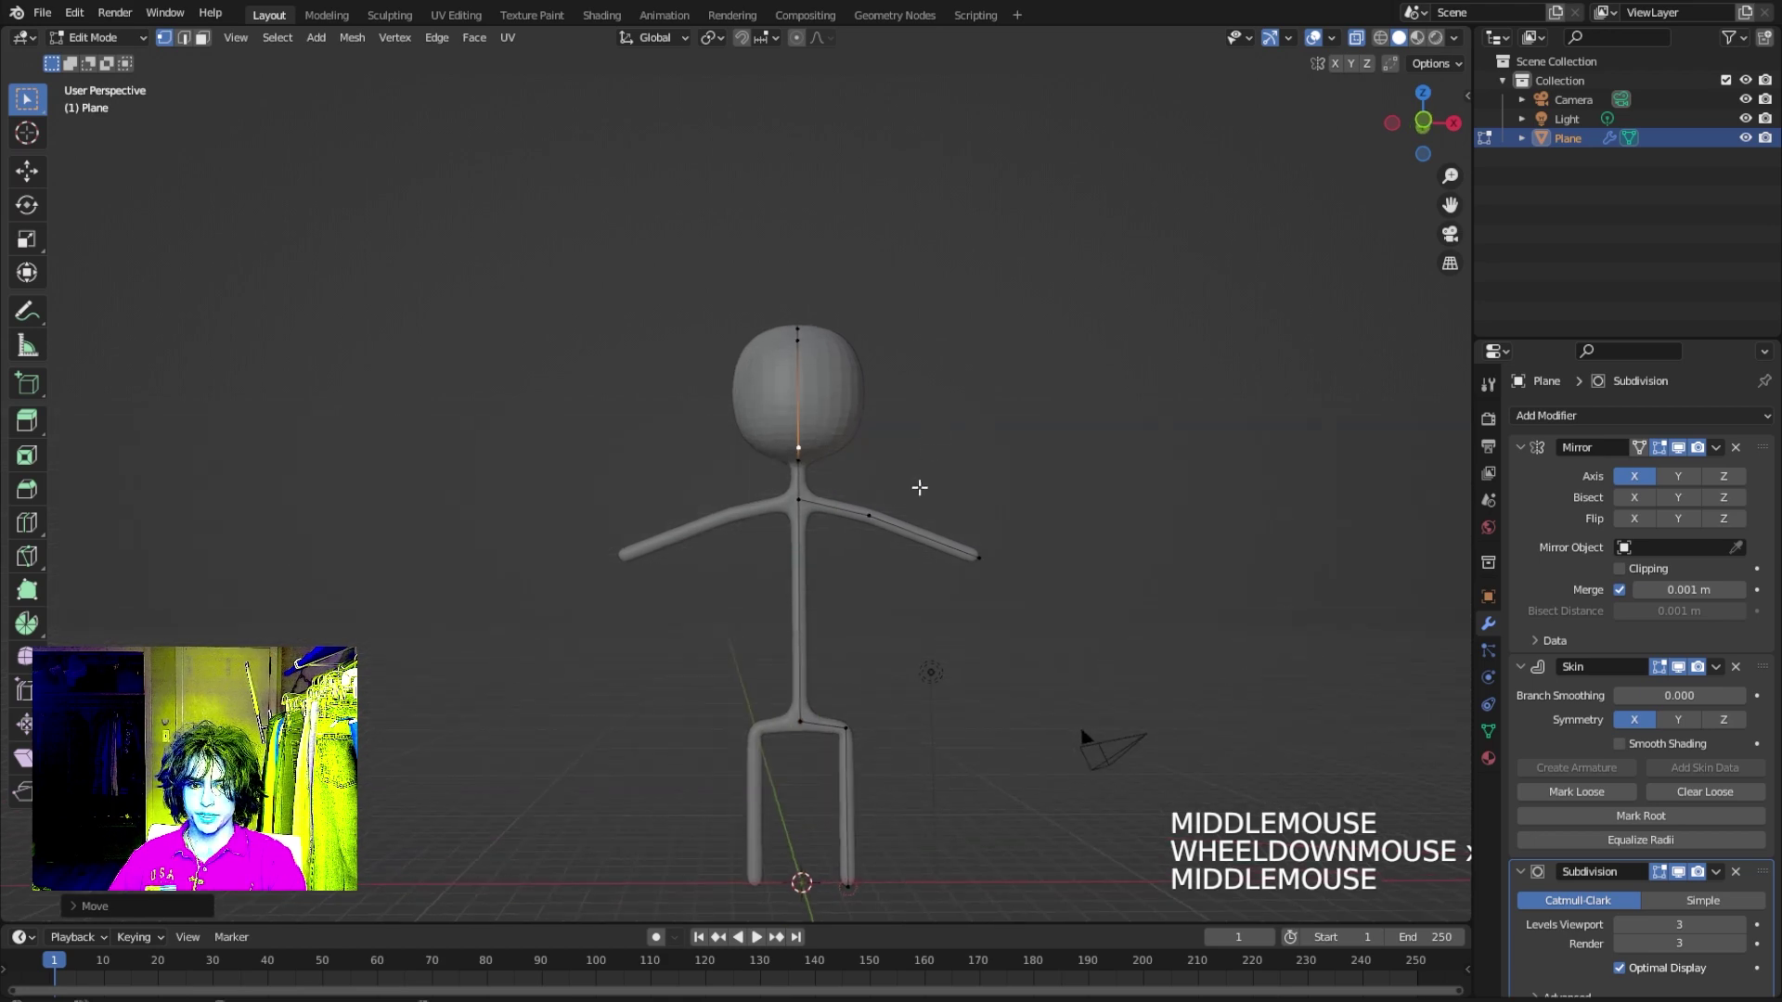
middle_drag(799, 707, 876, 611)
scroll(832, 604, up, 2)
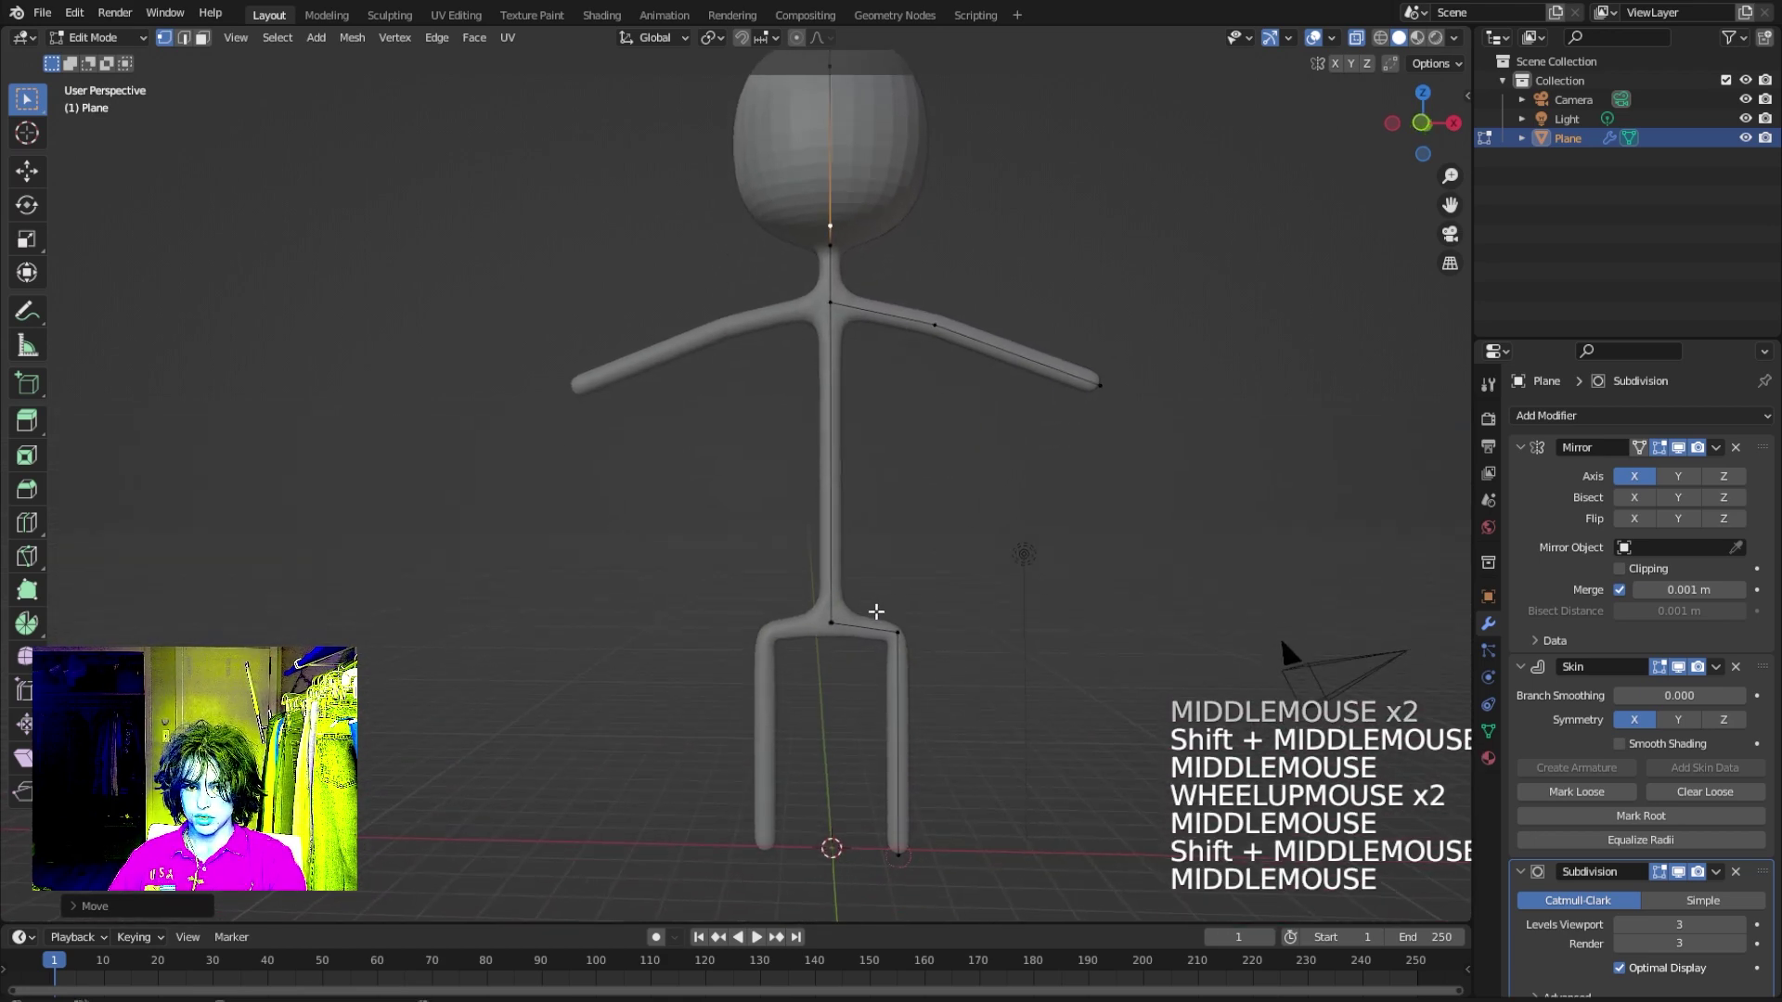
click(833, 621)
shift+middle_drag(934, 536, 895, 531)
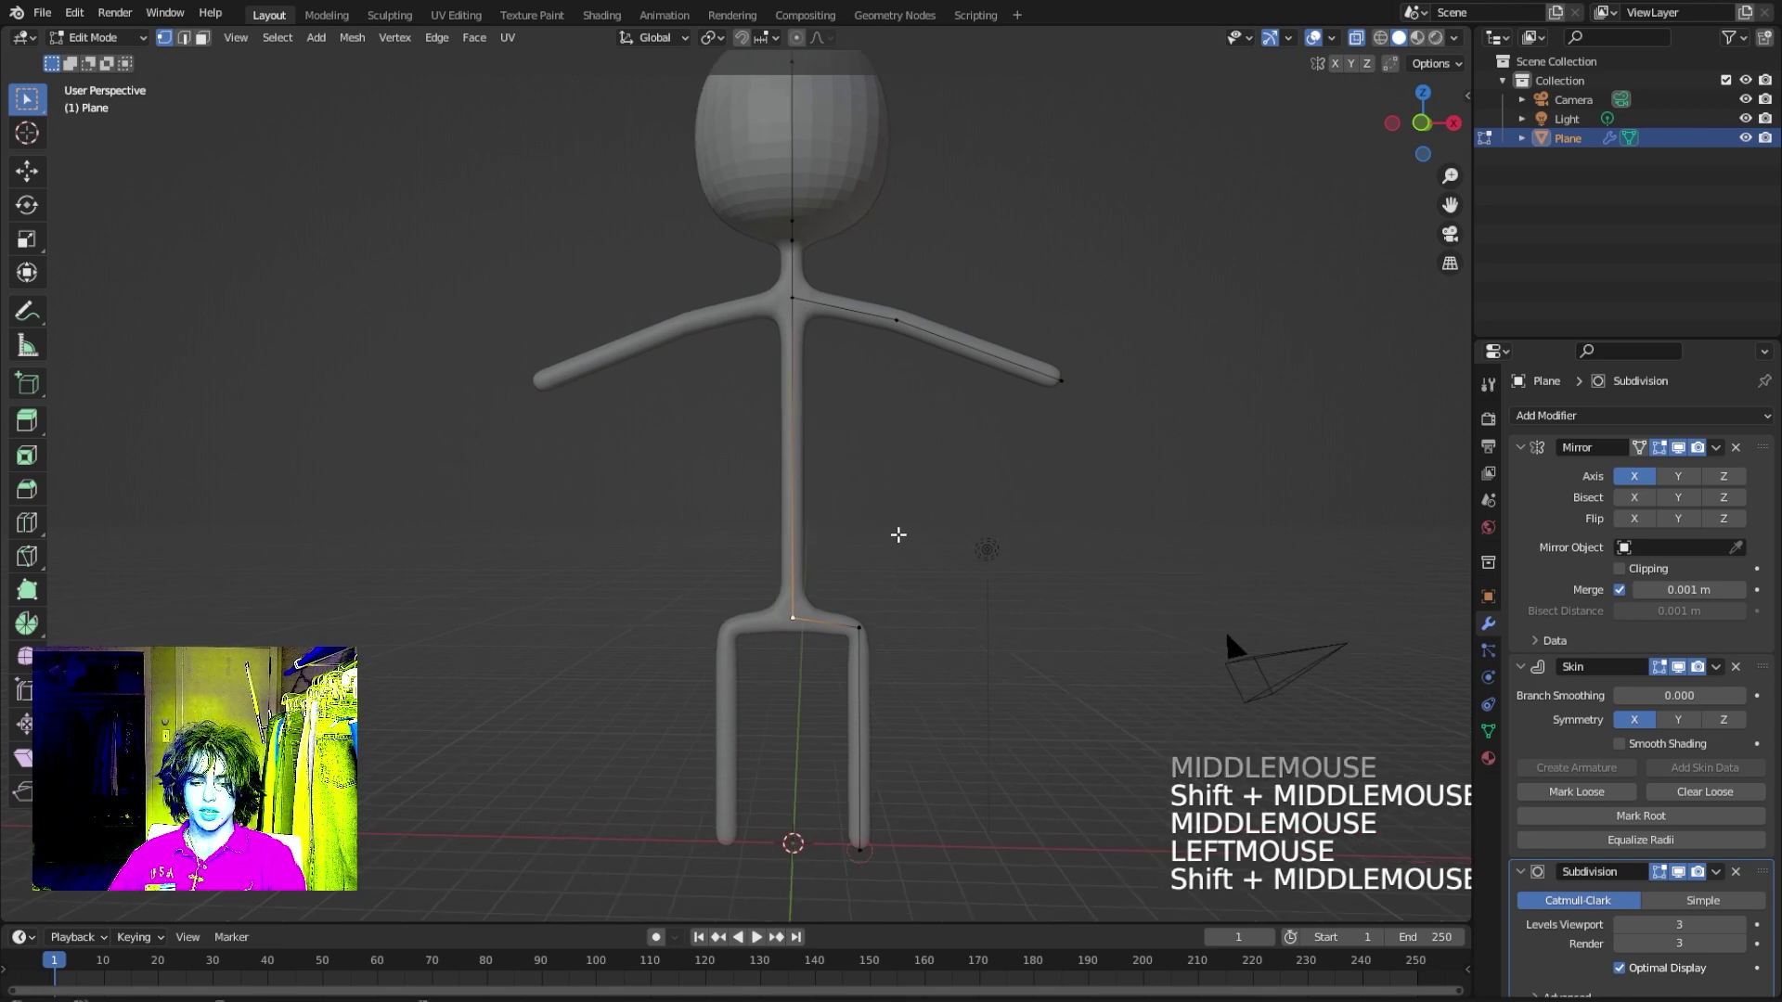
key(g)
key(z)
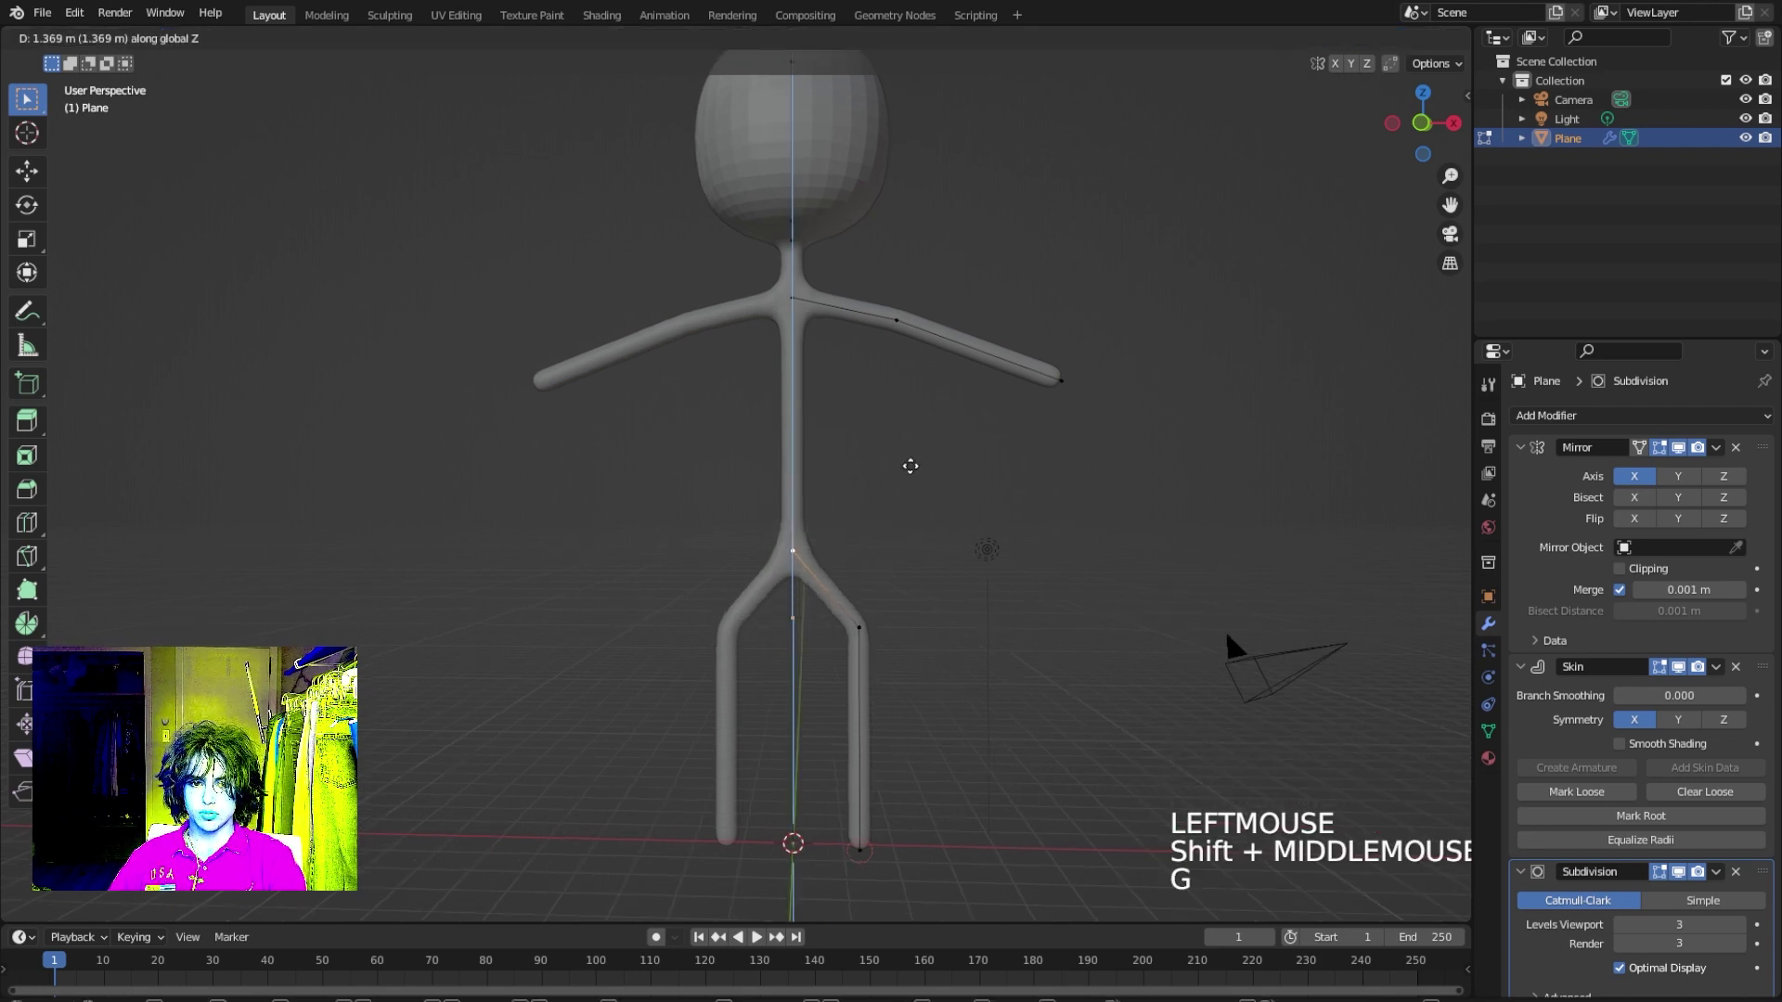
Move the leg's upper vertex about 0.55 m inward and its ground-level vertex about 0.2 m inward along X.
click(855, 620)
key(g)
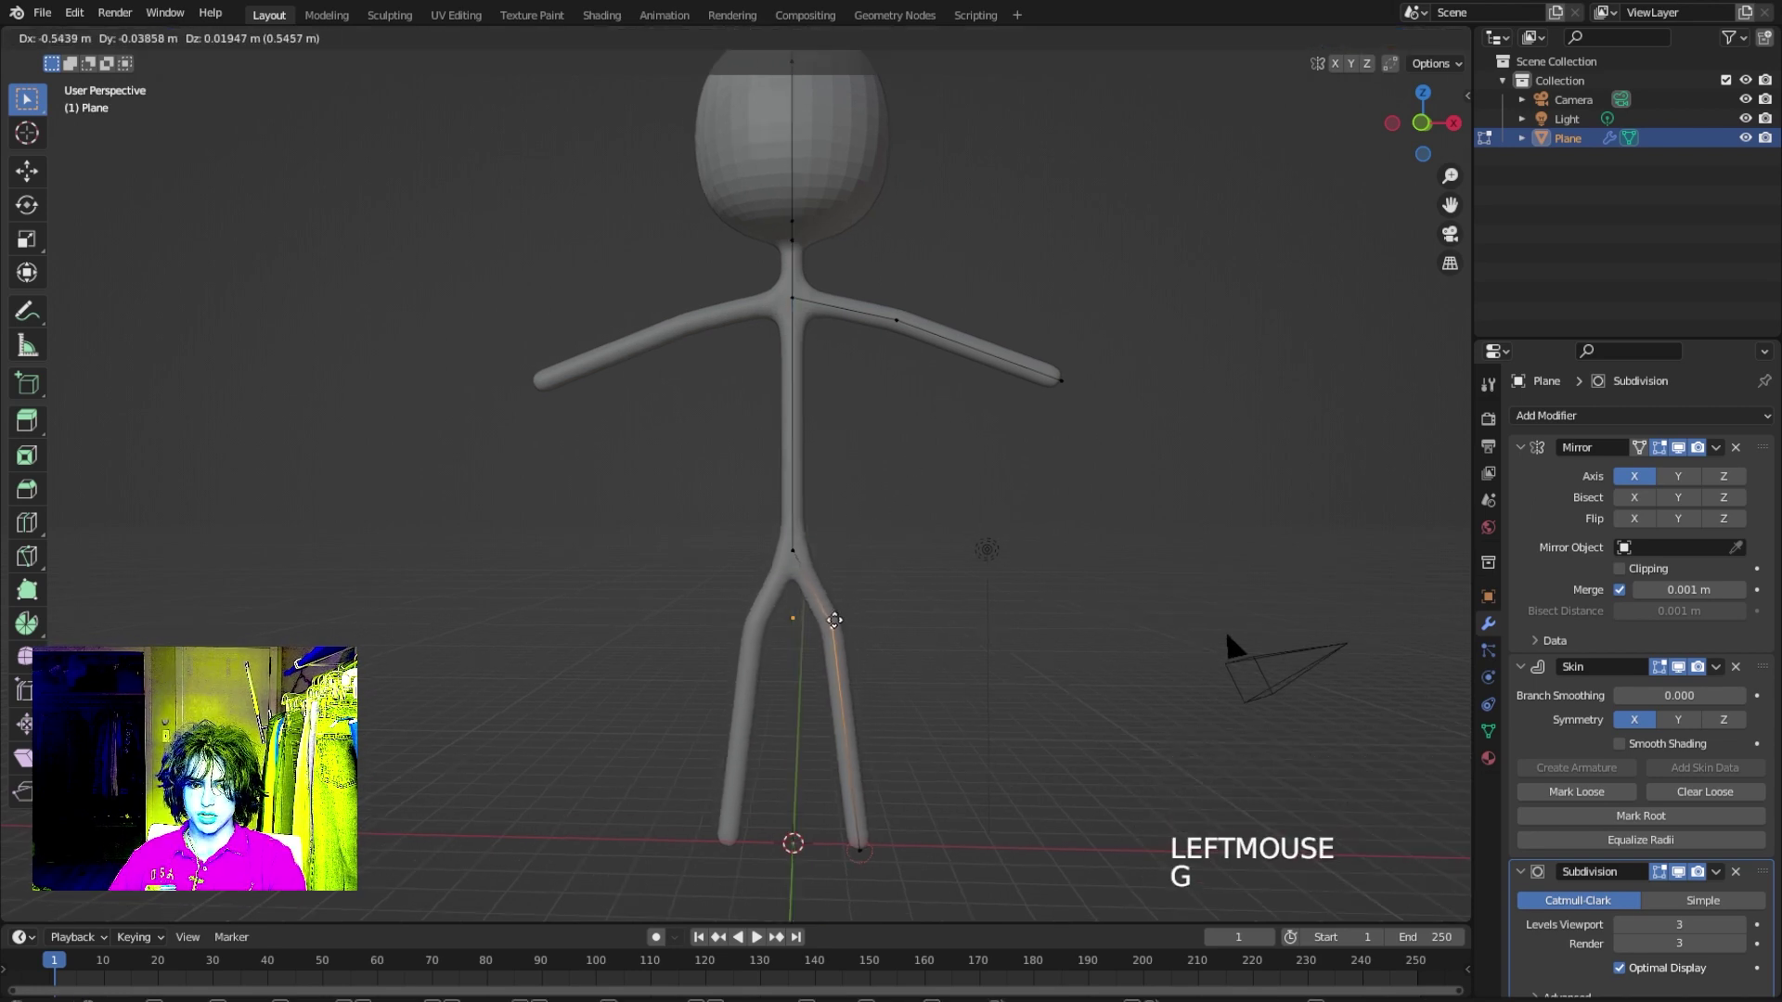
click(832, 623)
click(852, 845)
key(g)
key(x)
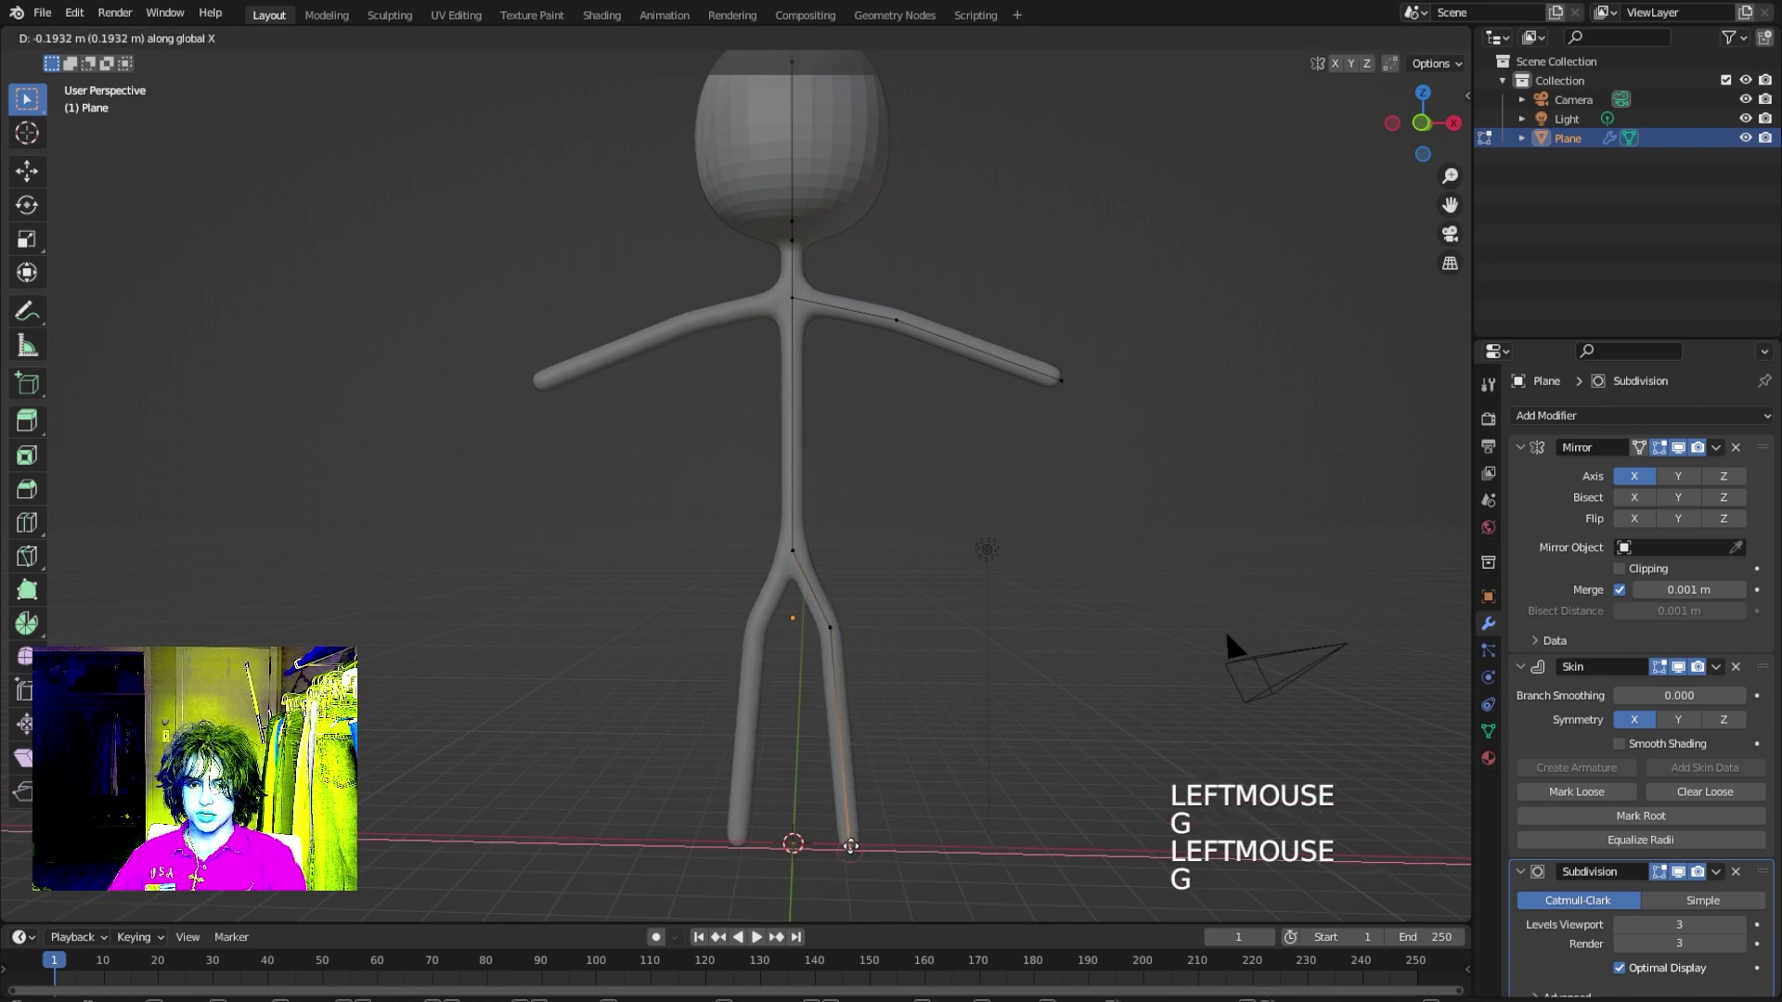
click(850, 846)
Extrude the leg's ground-level vertex about 1.5 m forward along negative Y as the foot.
middle_drag(903, 708, 827, 645)
scroll(849, 747, up, 2)
click(797, 676)
key(e)
key(e)
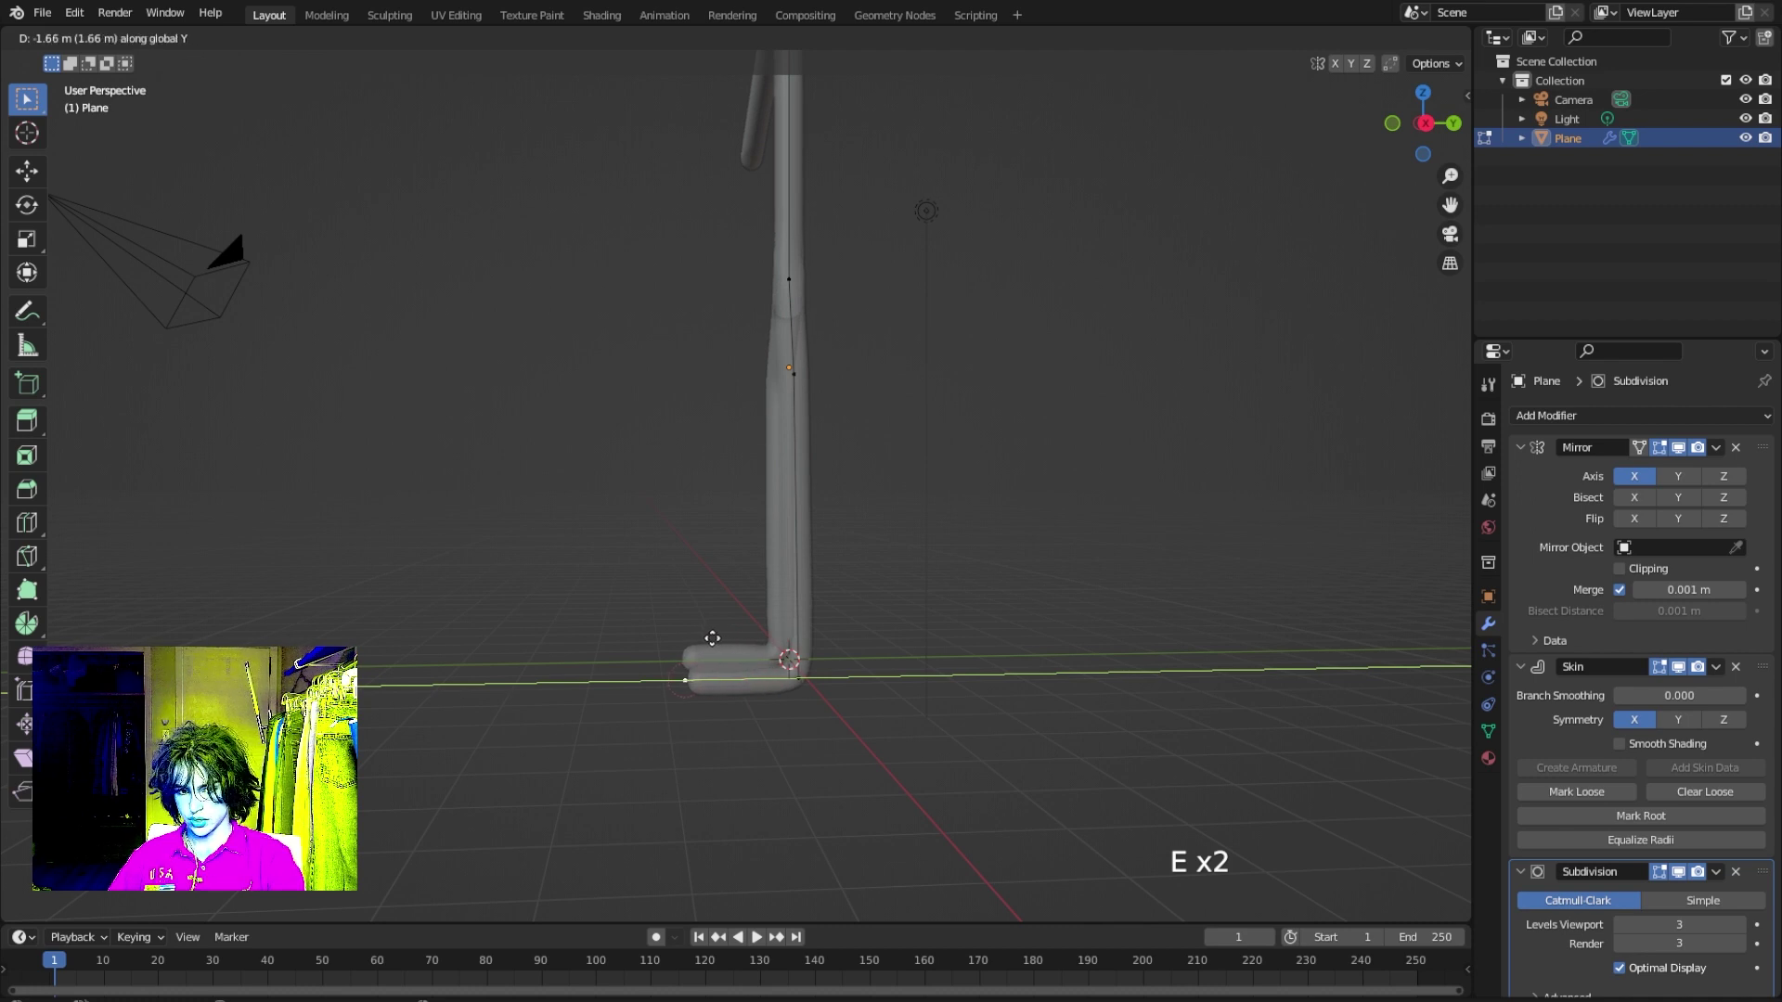
Enlarge the skin around the toe vertex, and scale up the ankle vertex's skin to more than double.
key(ctrl+a)
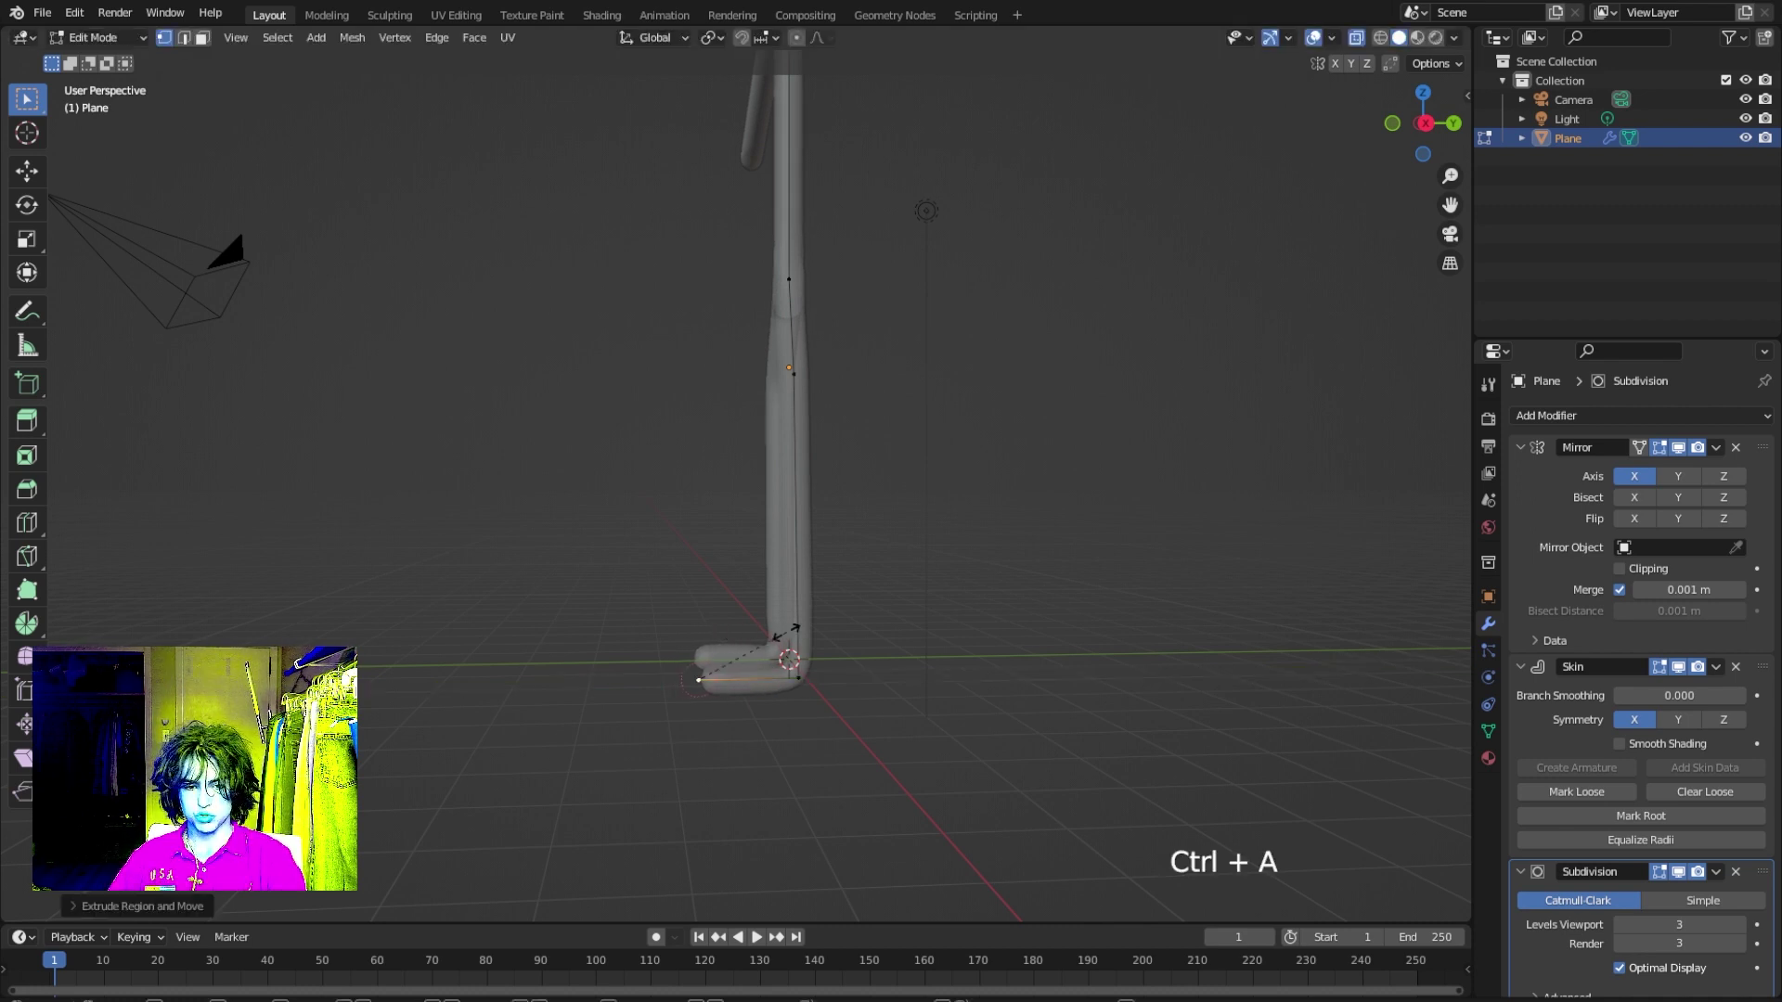
click(798, 678)
key(ctrl+a)
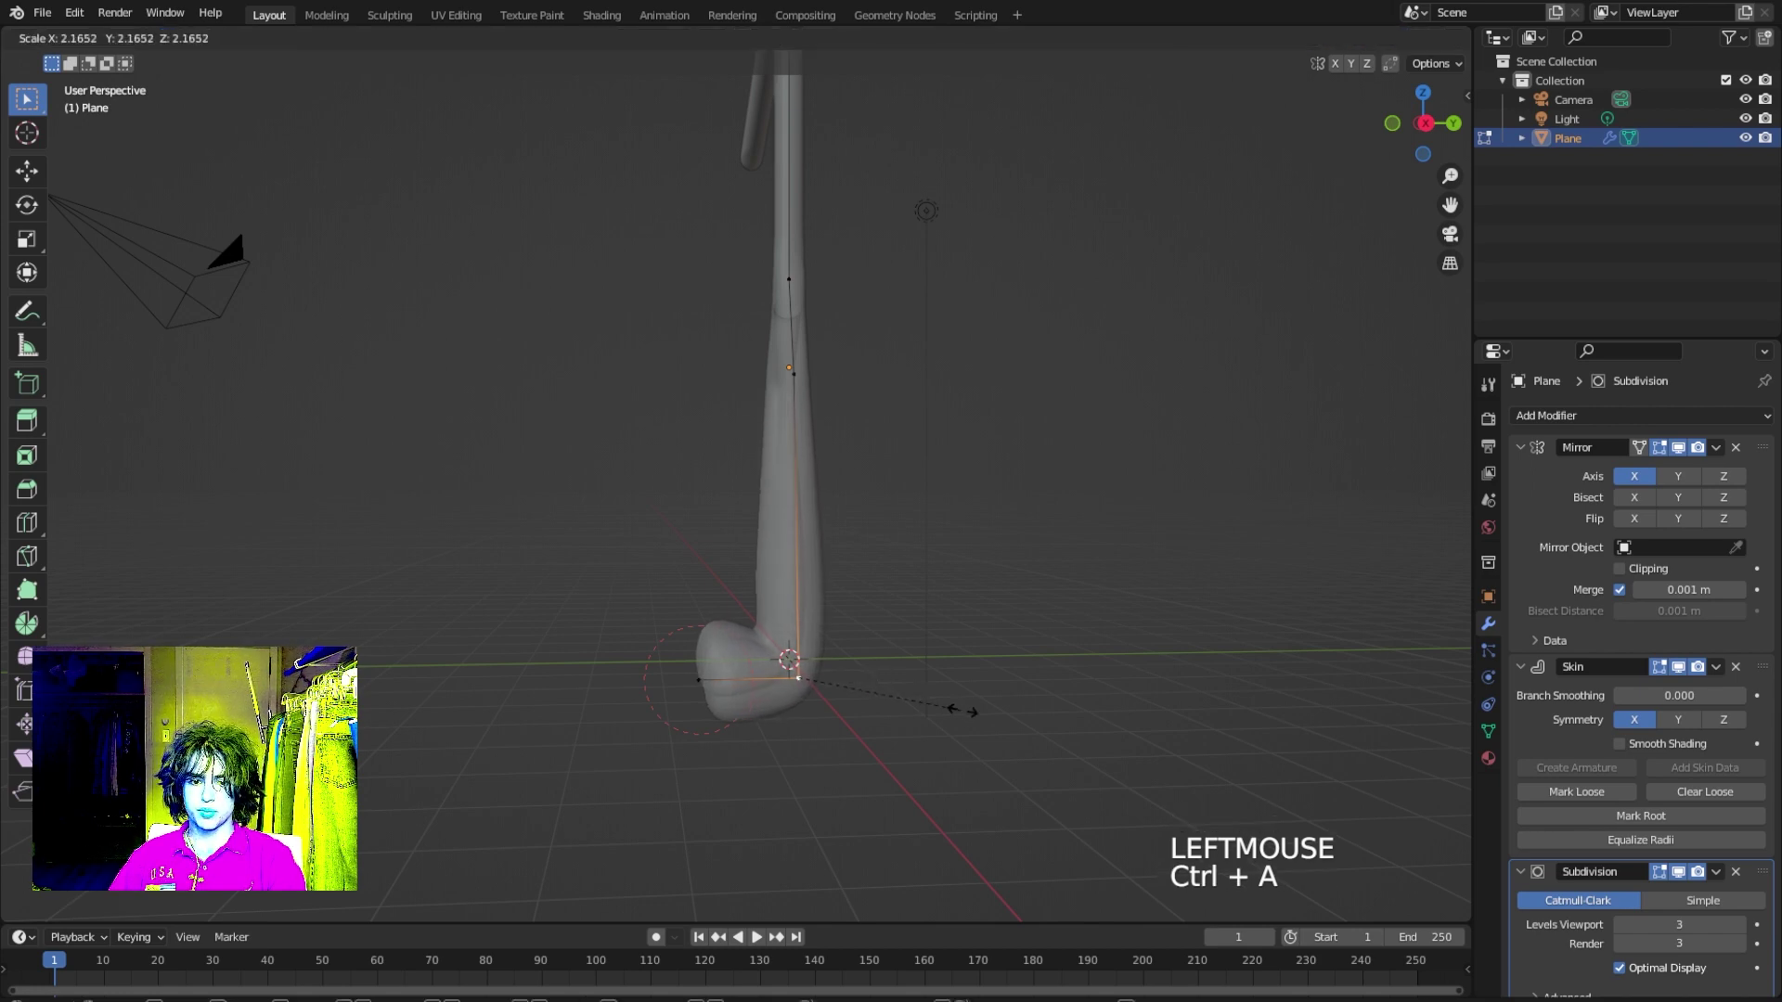
click(1019, 739)
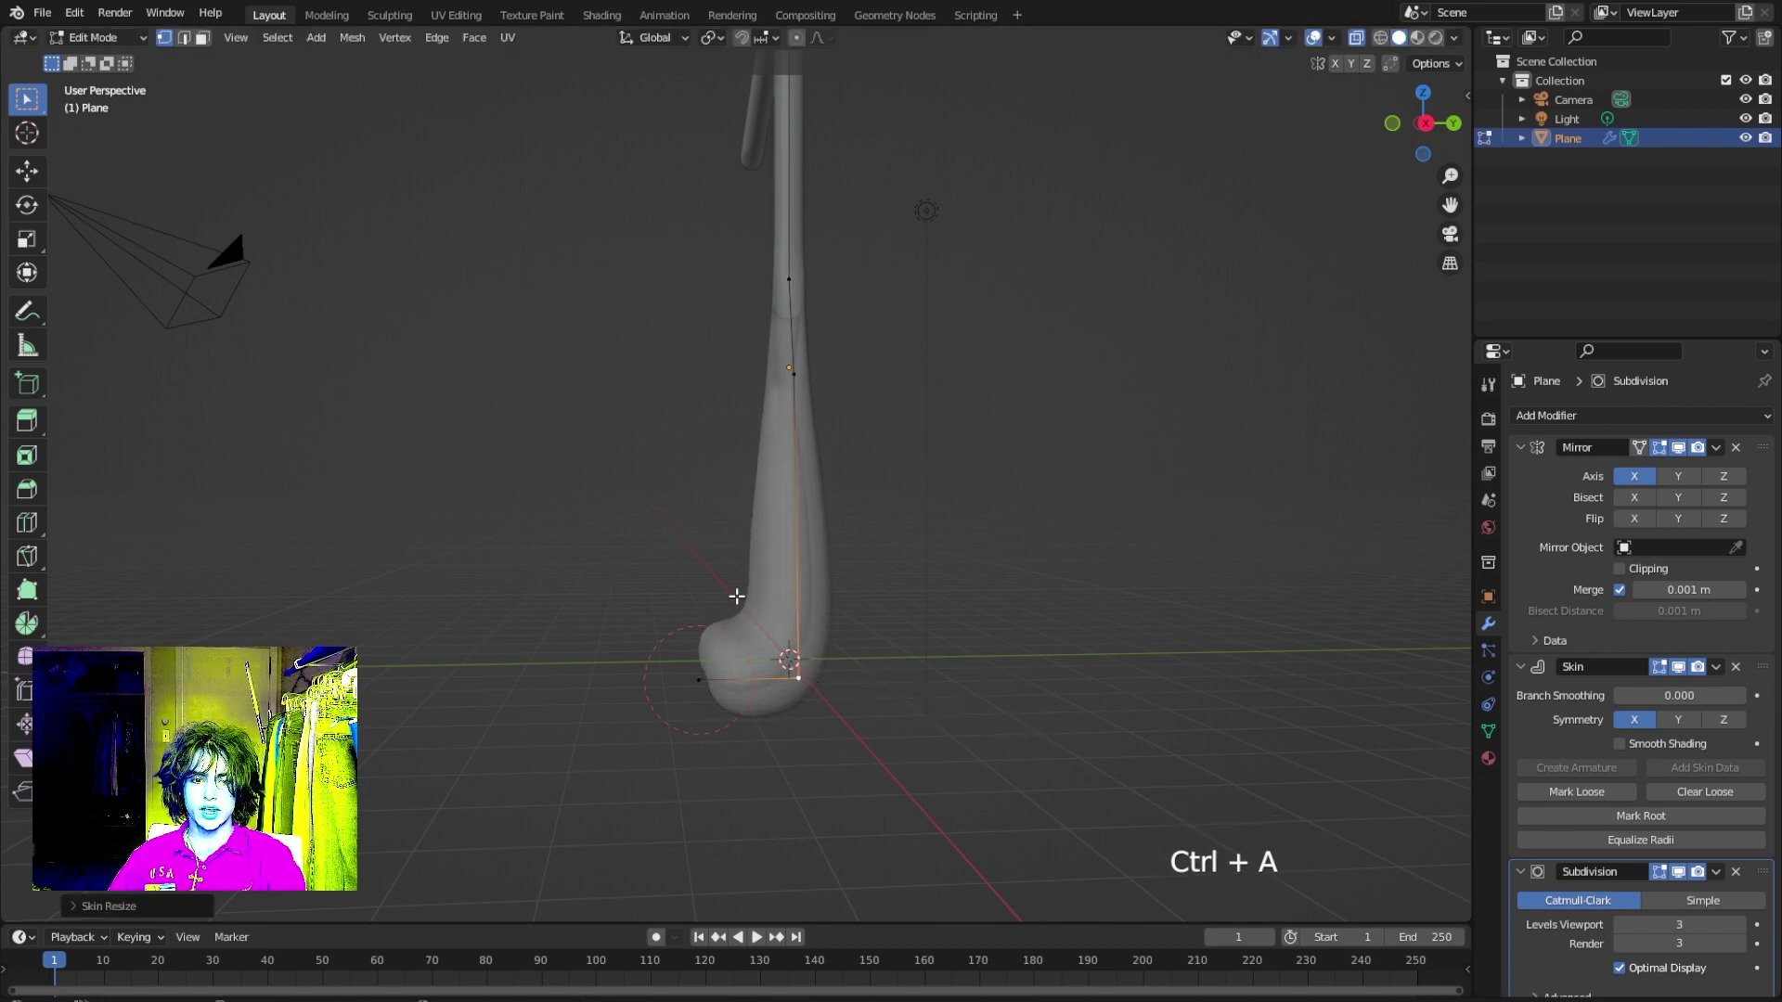
Move the leg's upper vertex about 0.2 m further inward toward the body's center.
middle_drag(1019, 739, 604, 676)
scroll(854, 683, up, 2)
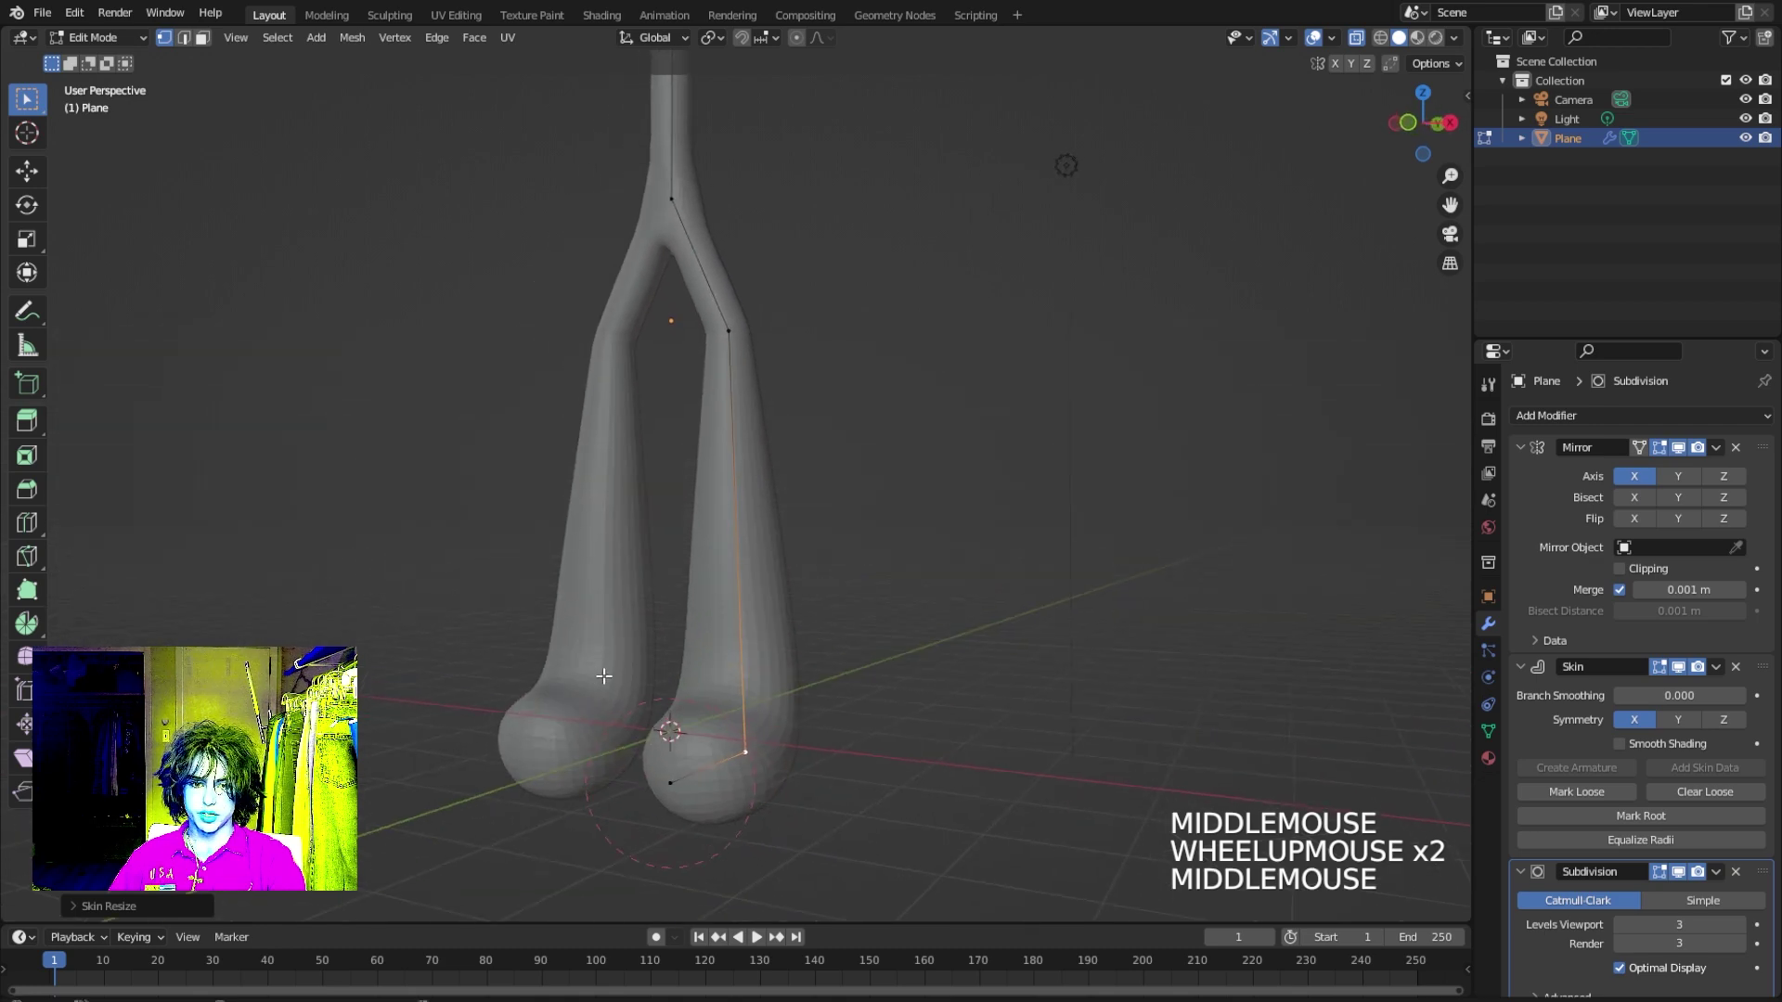
middle_drag(769, 780, 1065, 801)
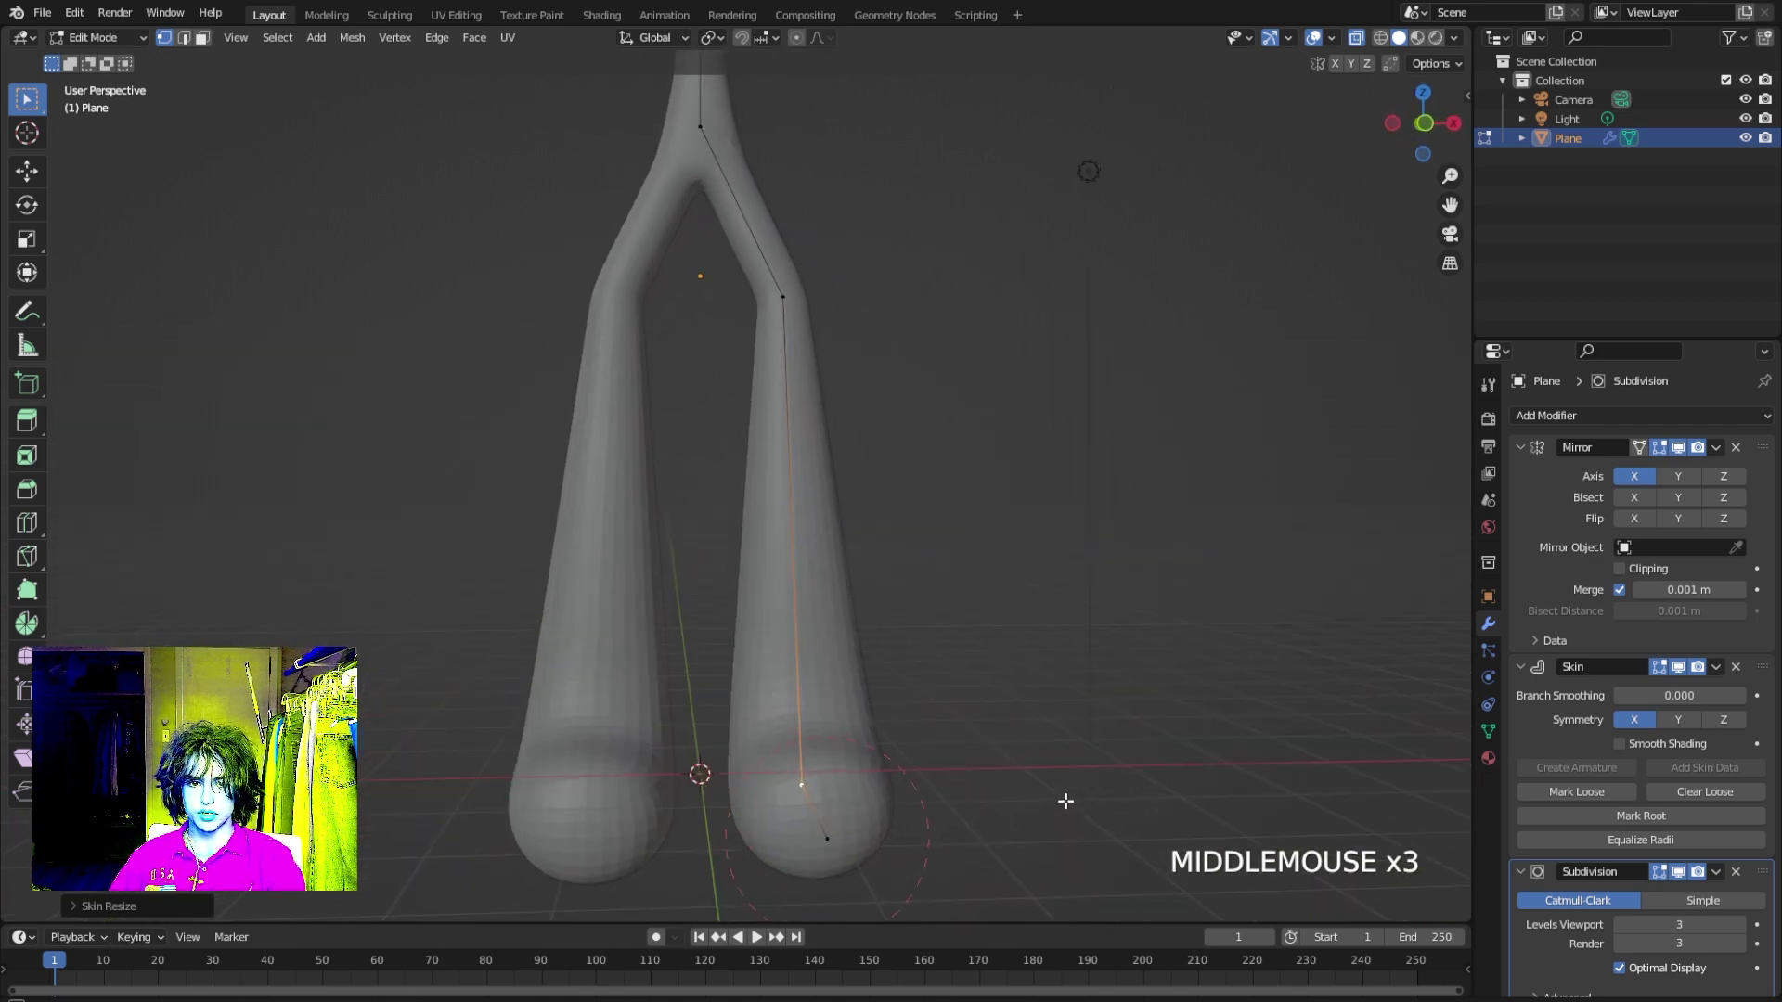
click(785, 300)
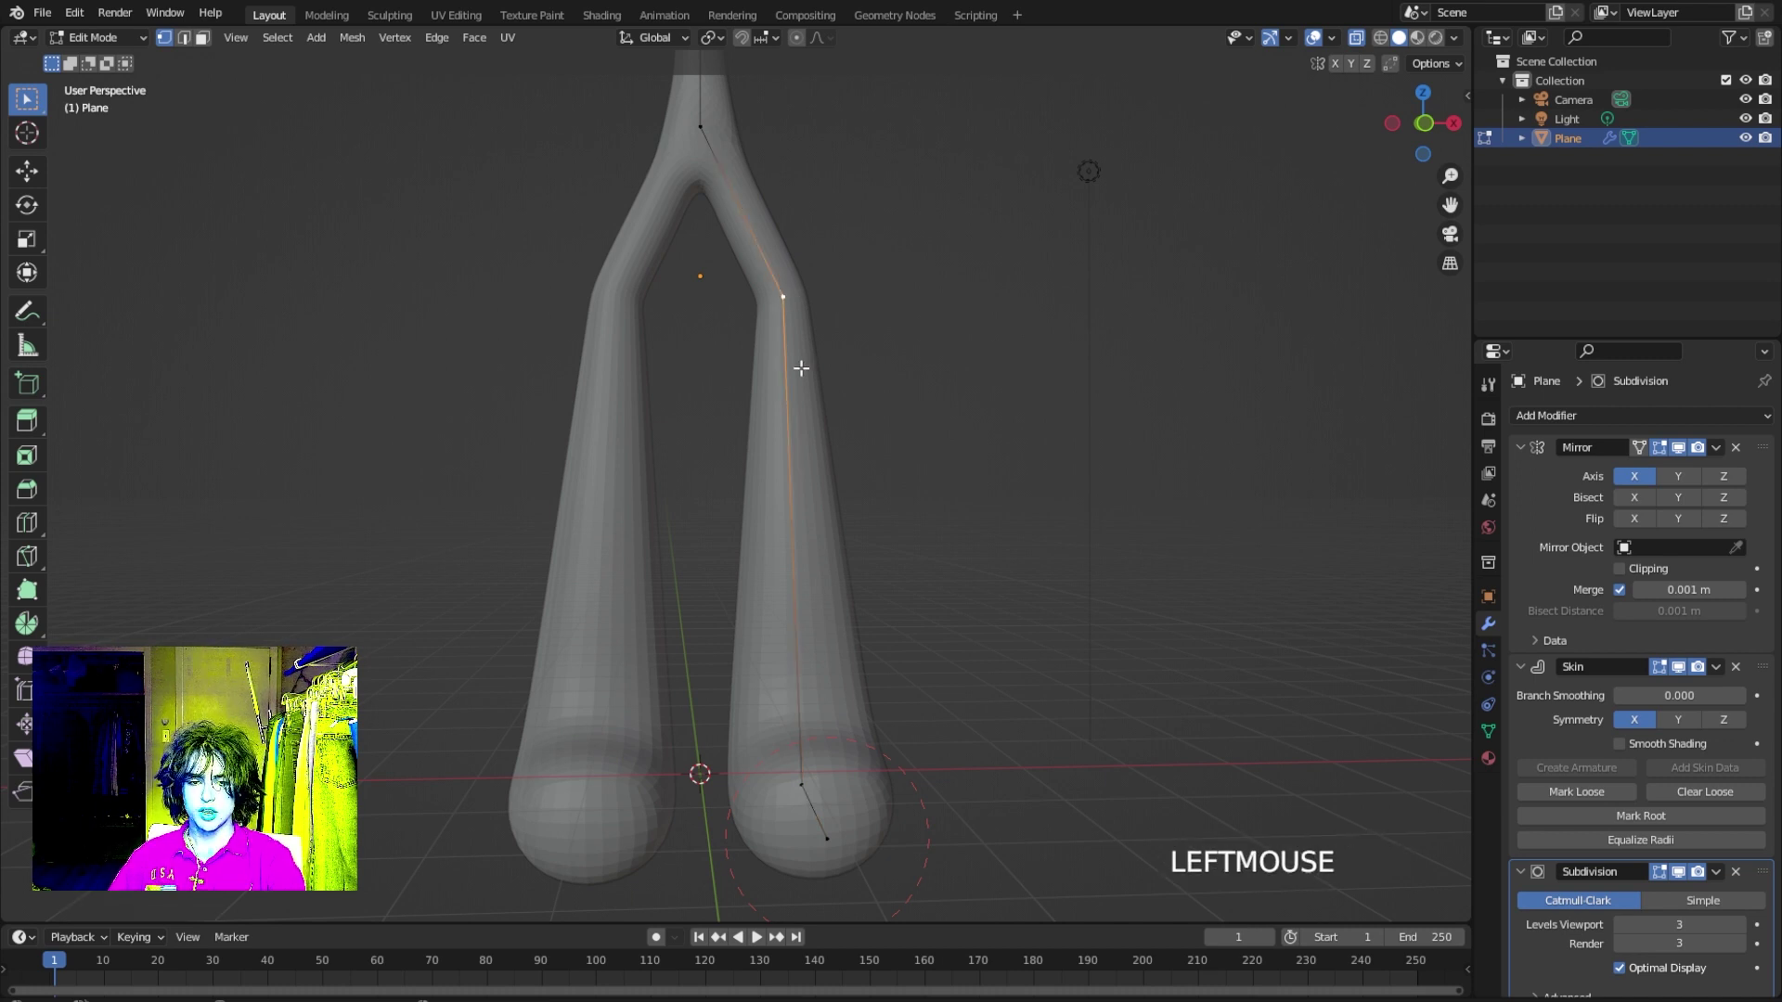
middle_drag(865, 366, 860, 382)
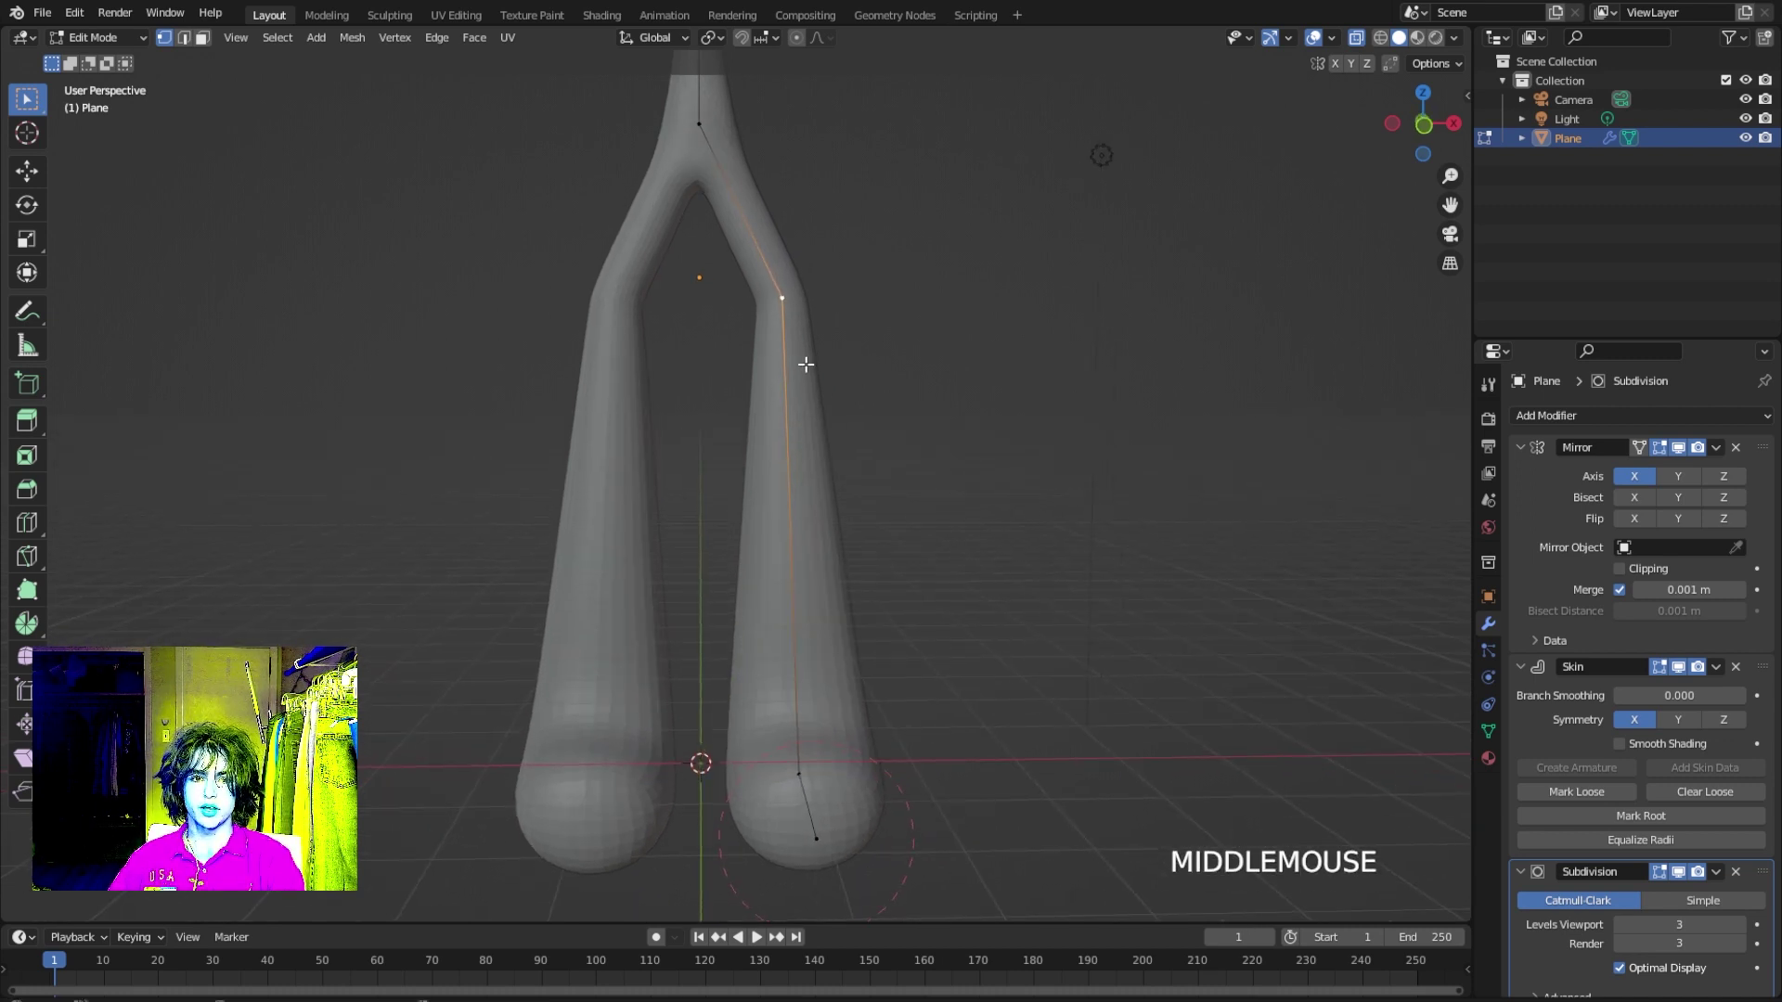
key(g)
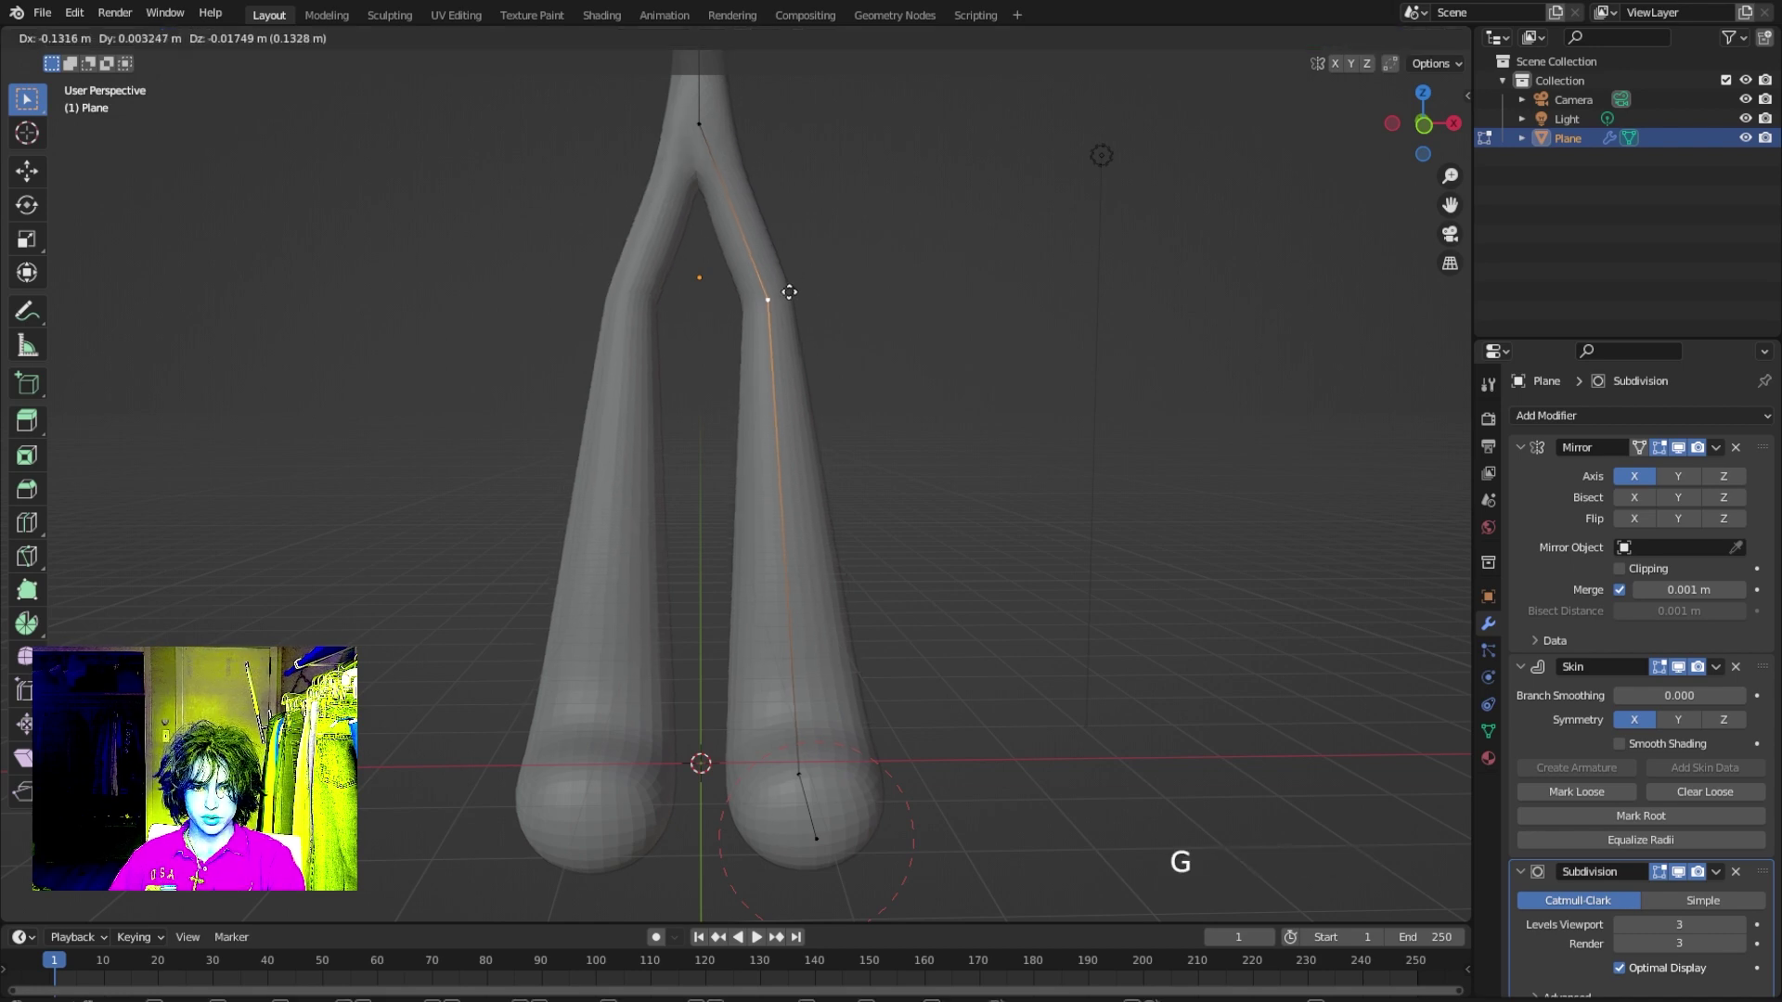
click(776, 295)
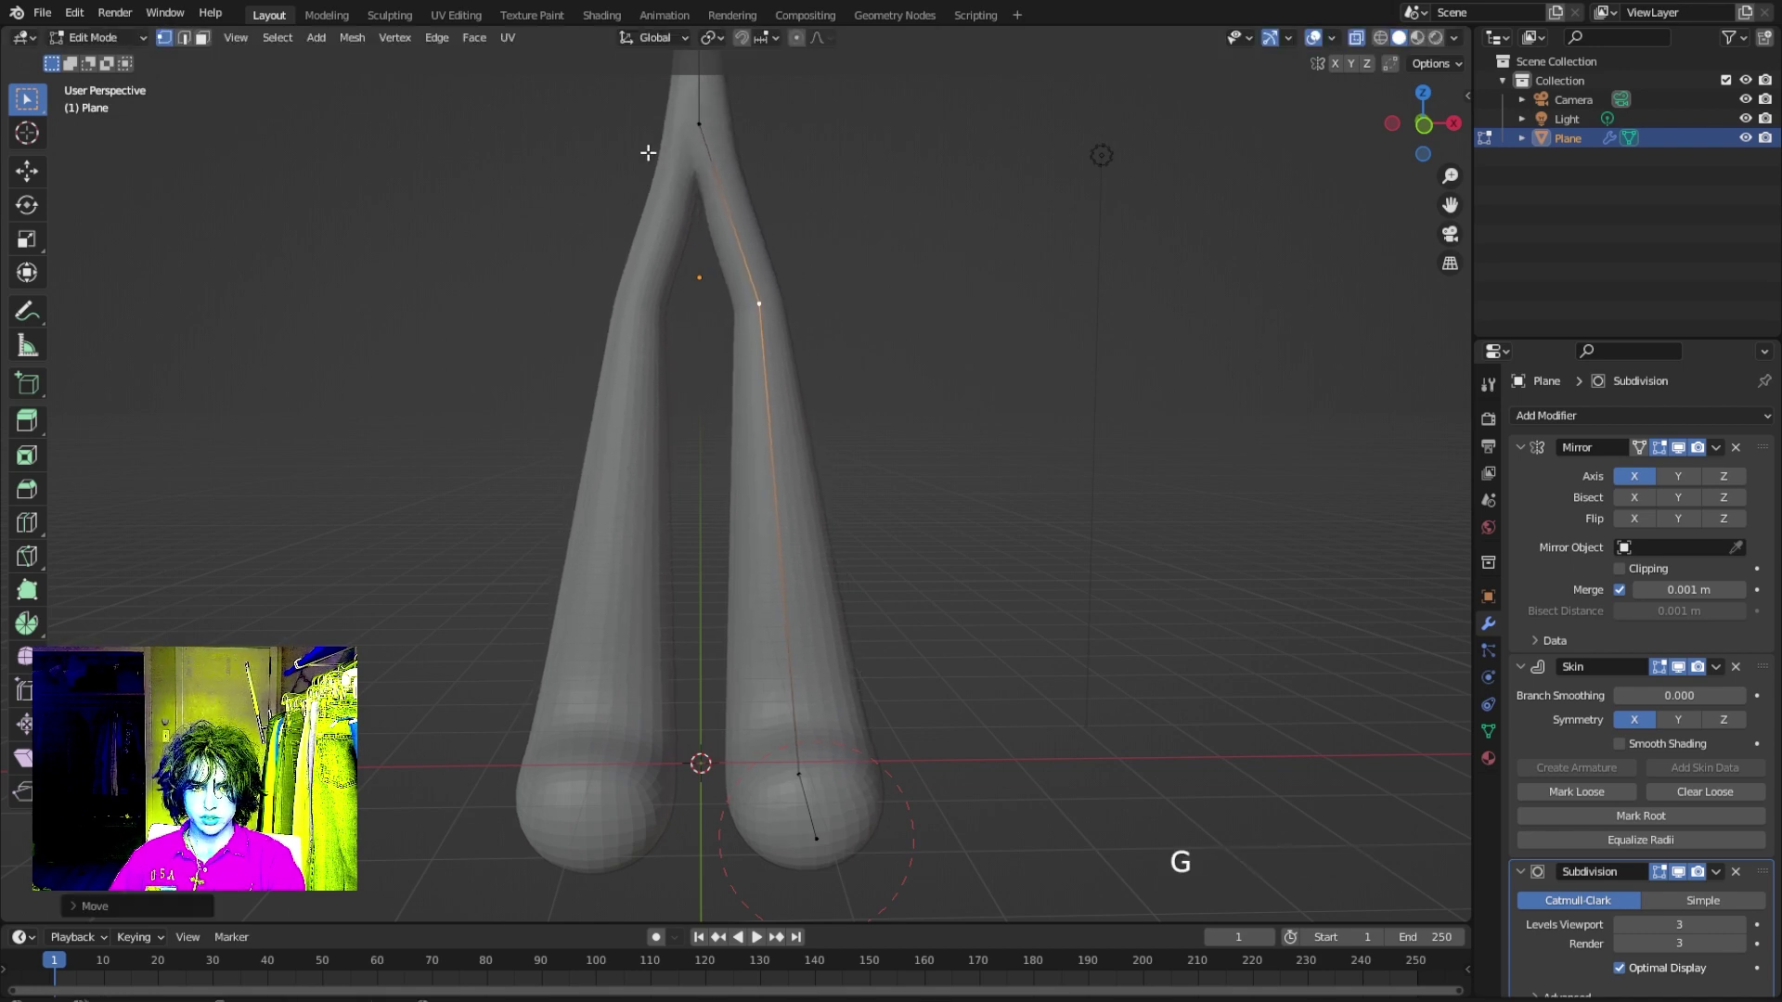
Insert a loop cut on the leg edge between the upper leg vertex and the ankle as the knee.
middle_drag(705, 160, 553, 275)
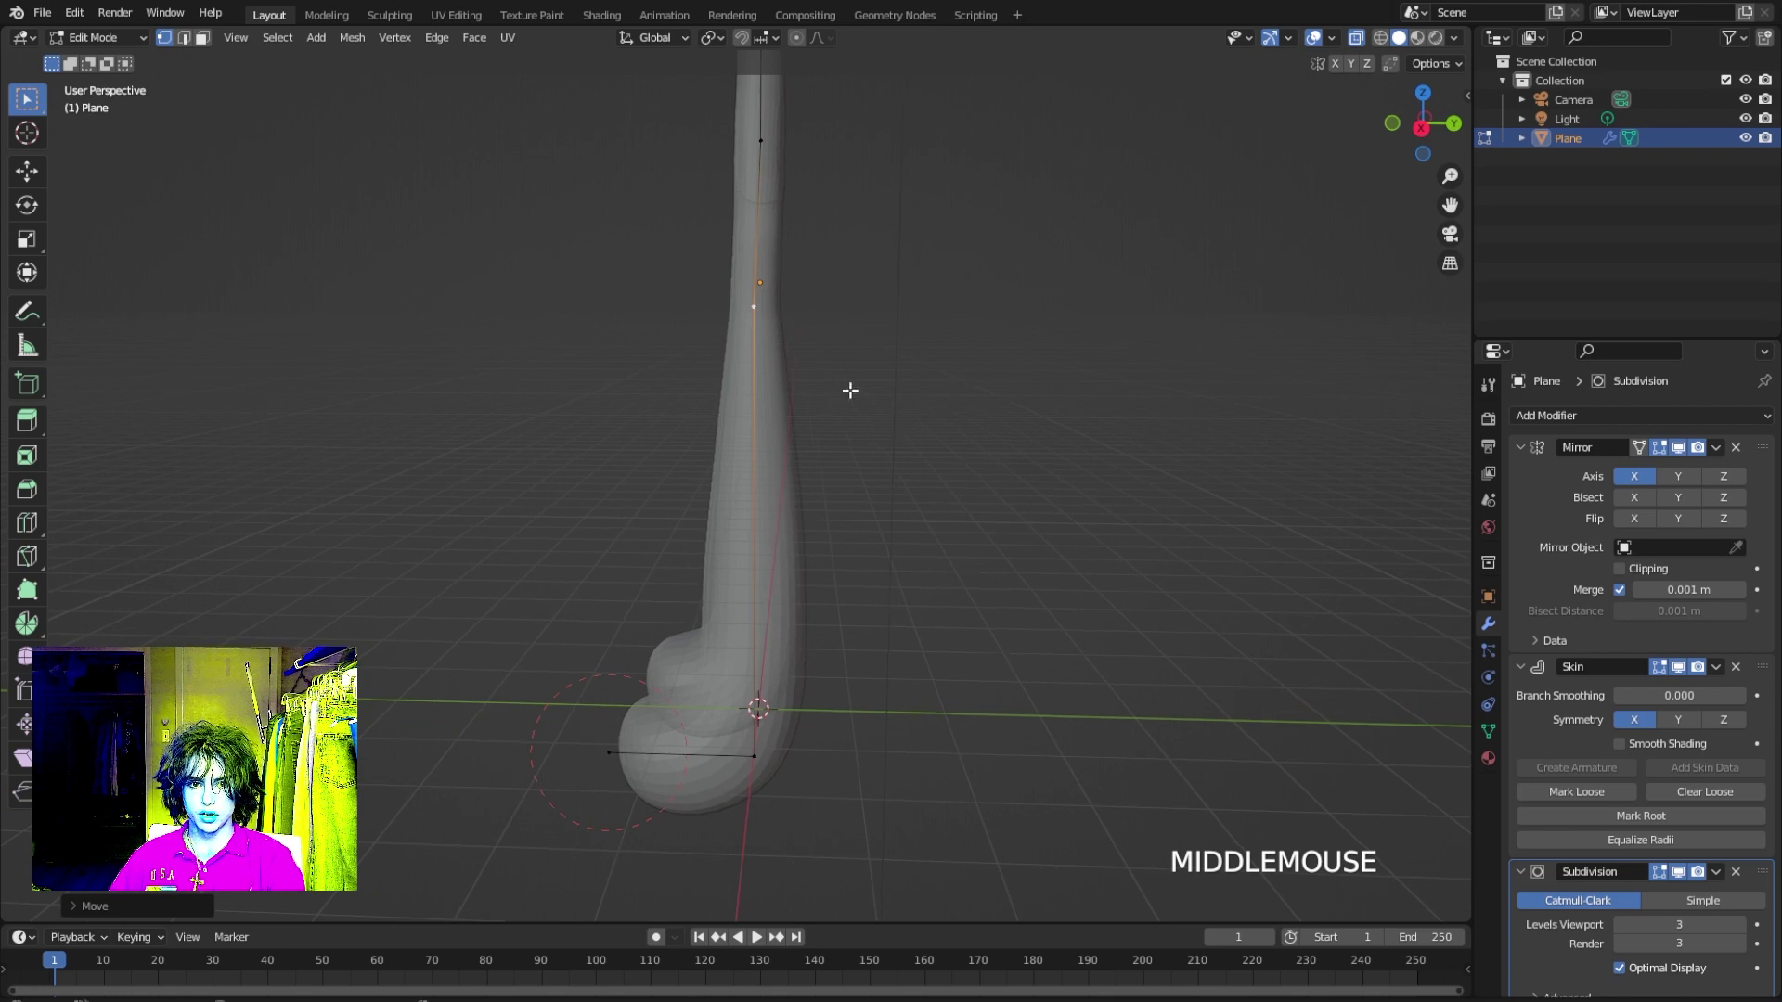
middle_drag(847, 386, 882, 406)
key(ctrl+r)
click(744, 520)
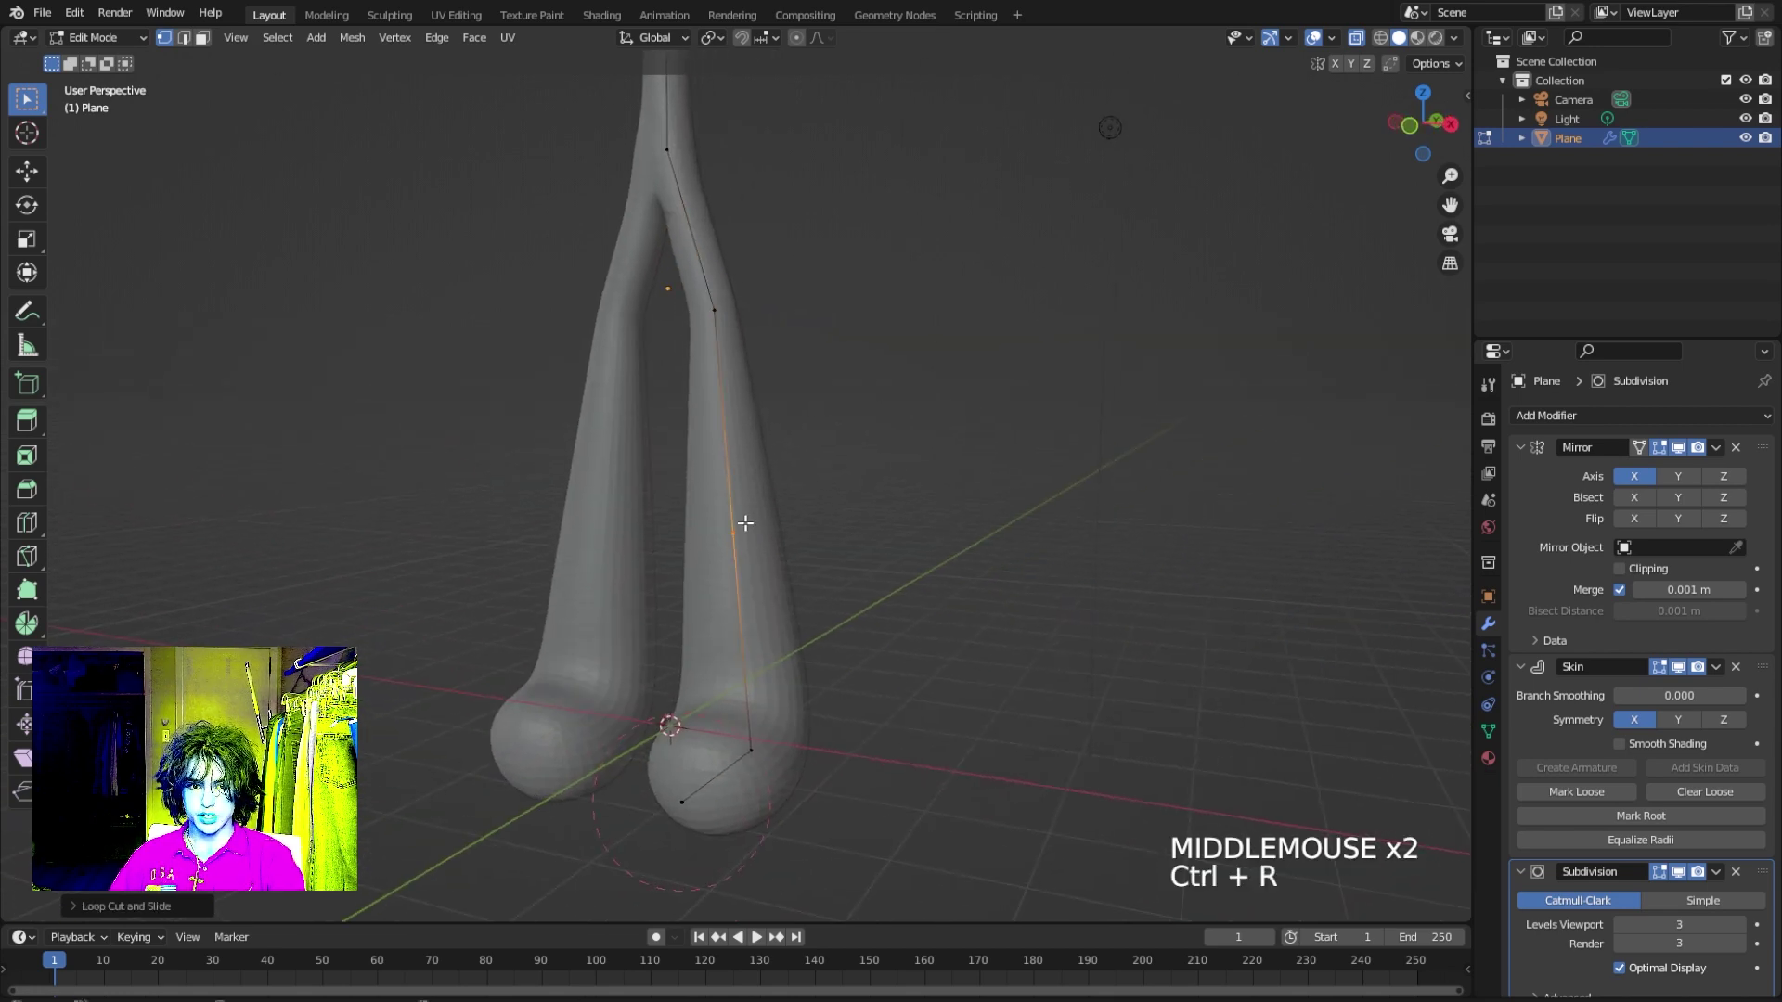
Move the knee vertex about 0.1 m forward along negative Y.
middle_drag(743, 520, 650, 464)
key(g)
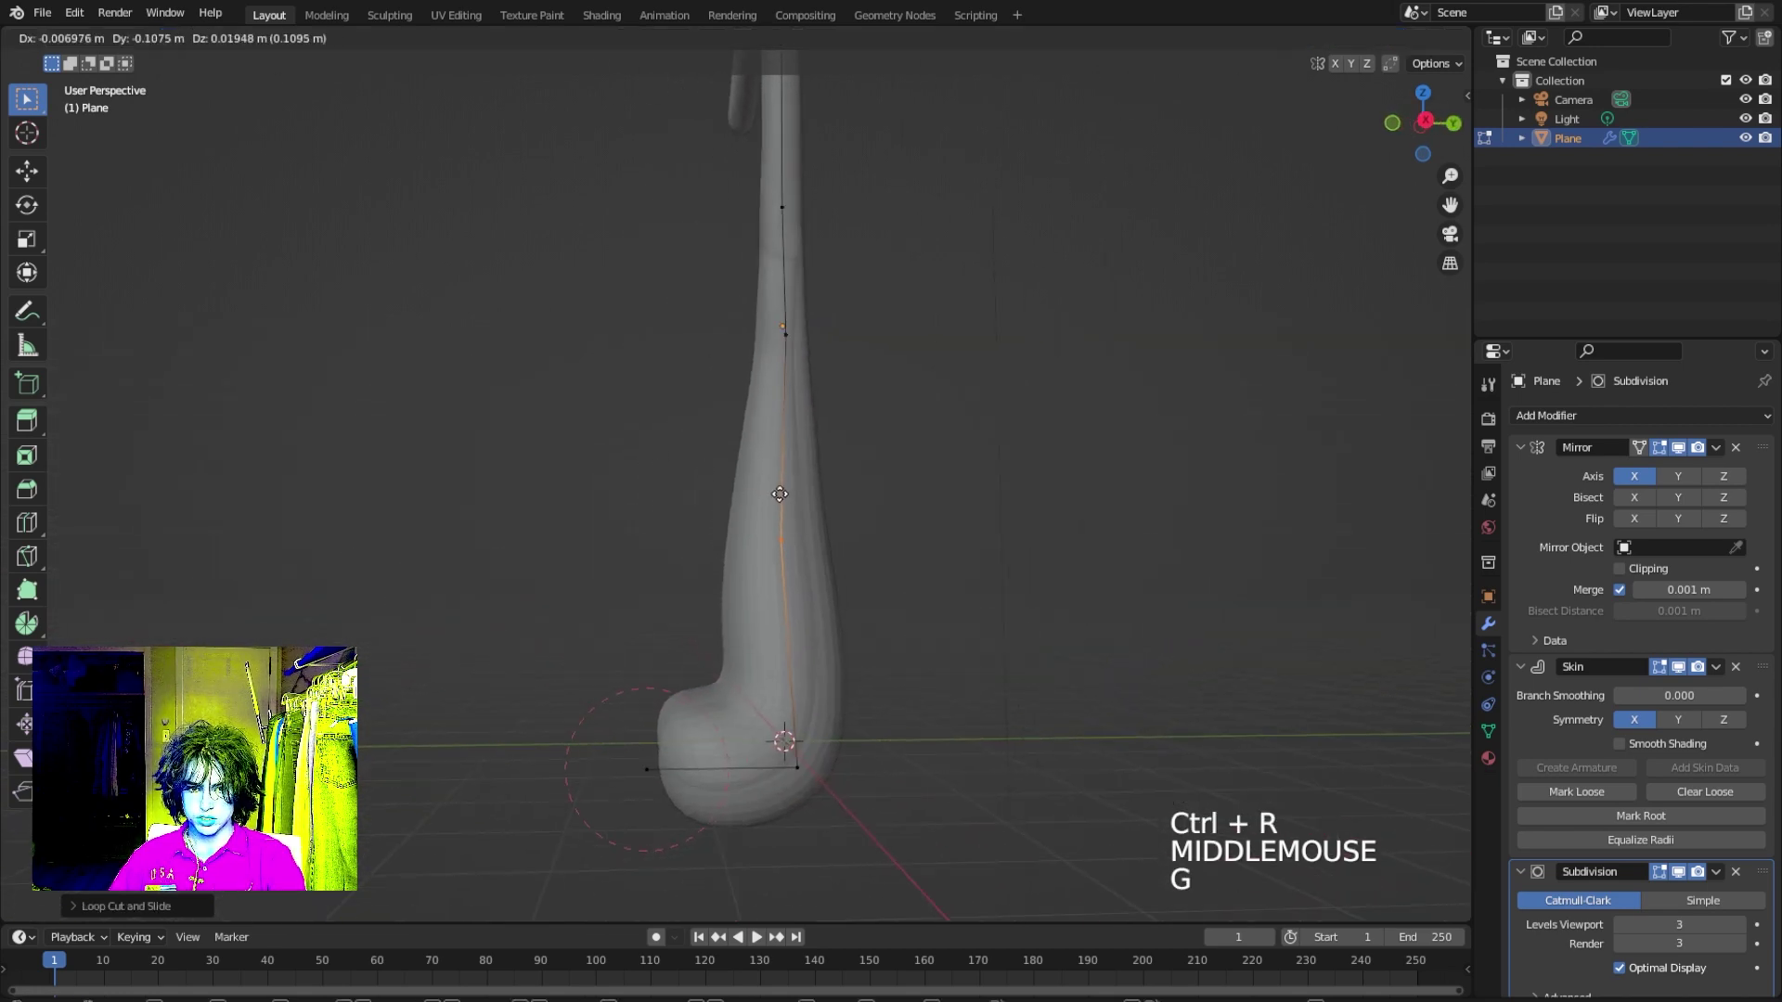
click(798, 764)
key(g)
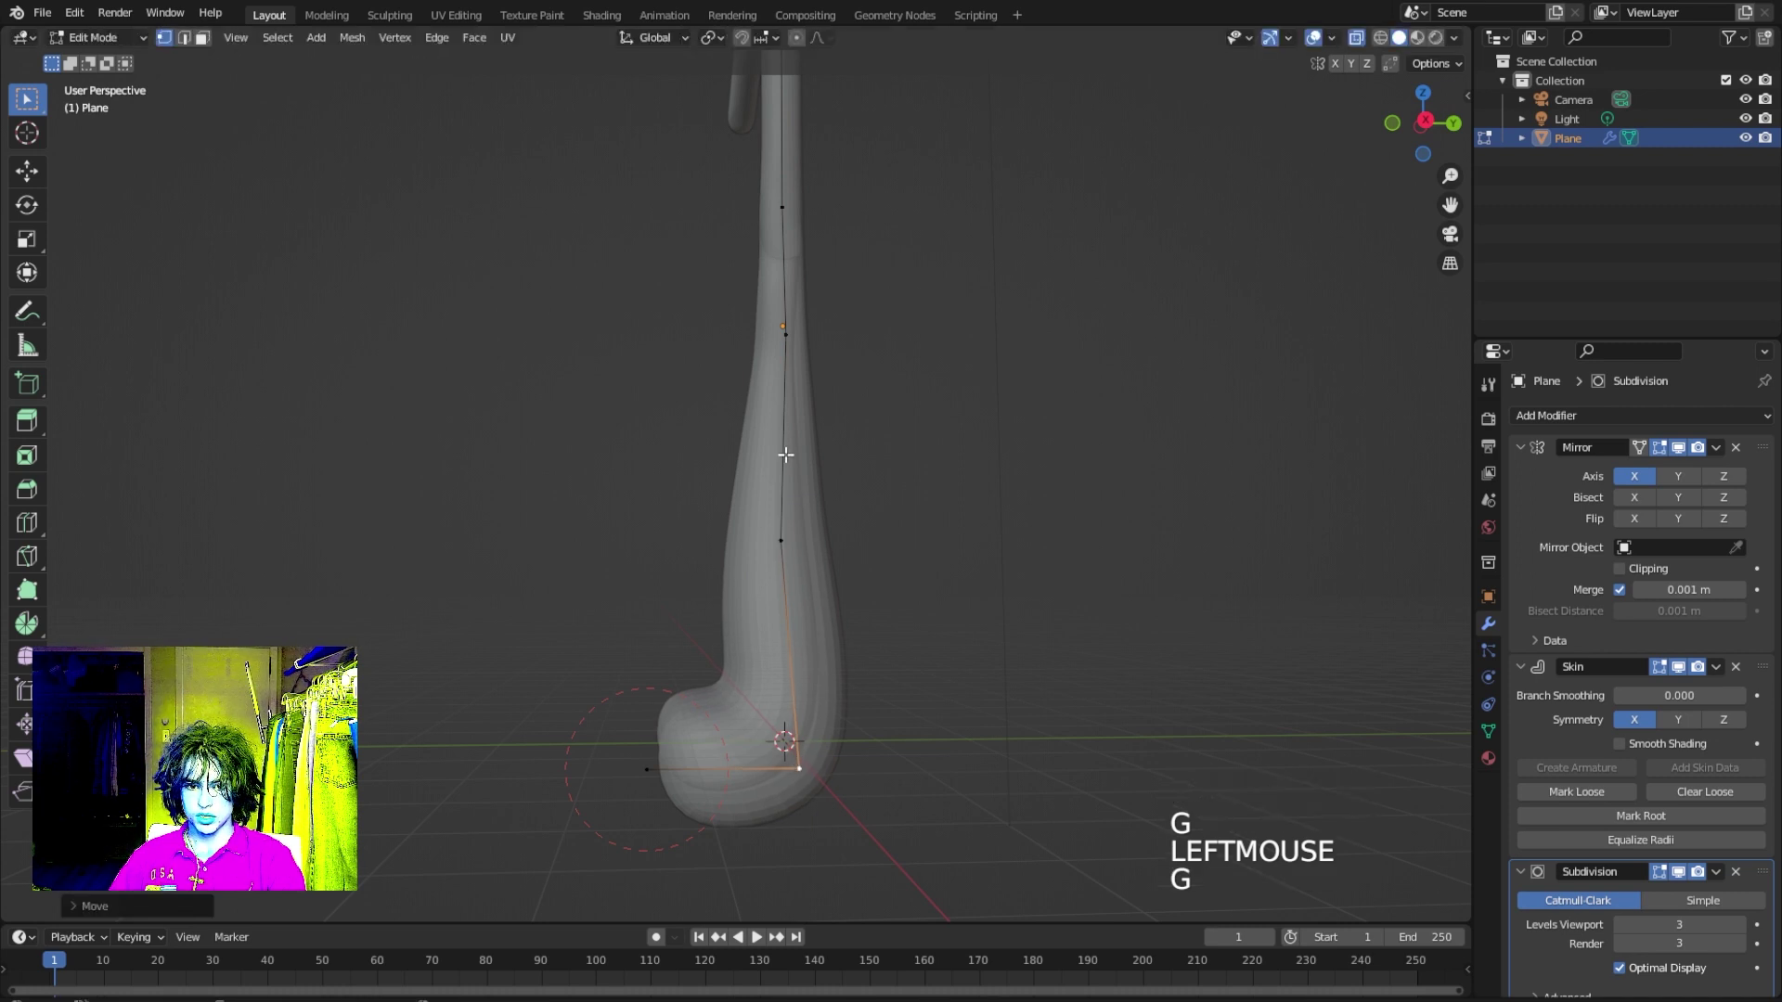
Enlarge the skin around the leg's upper vertex to roughly 1.6 times.
click(784, 333)
key(ctrl+a)
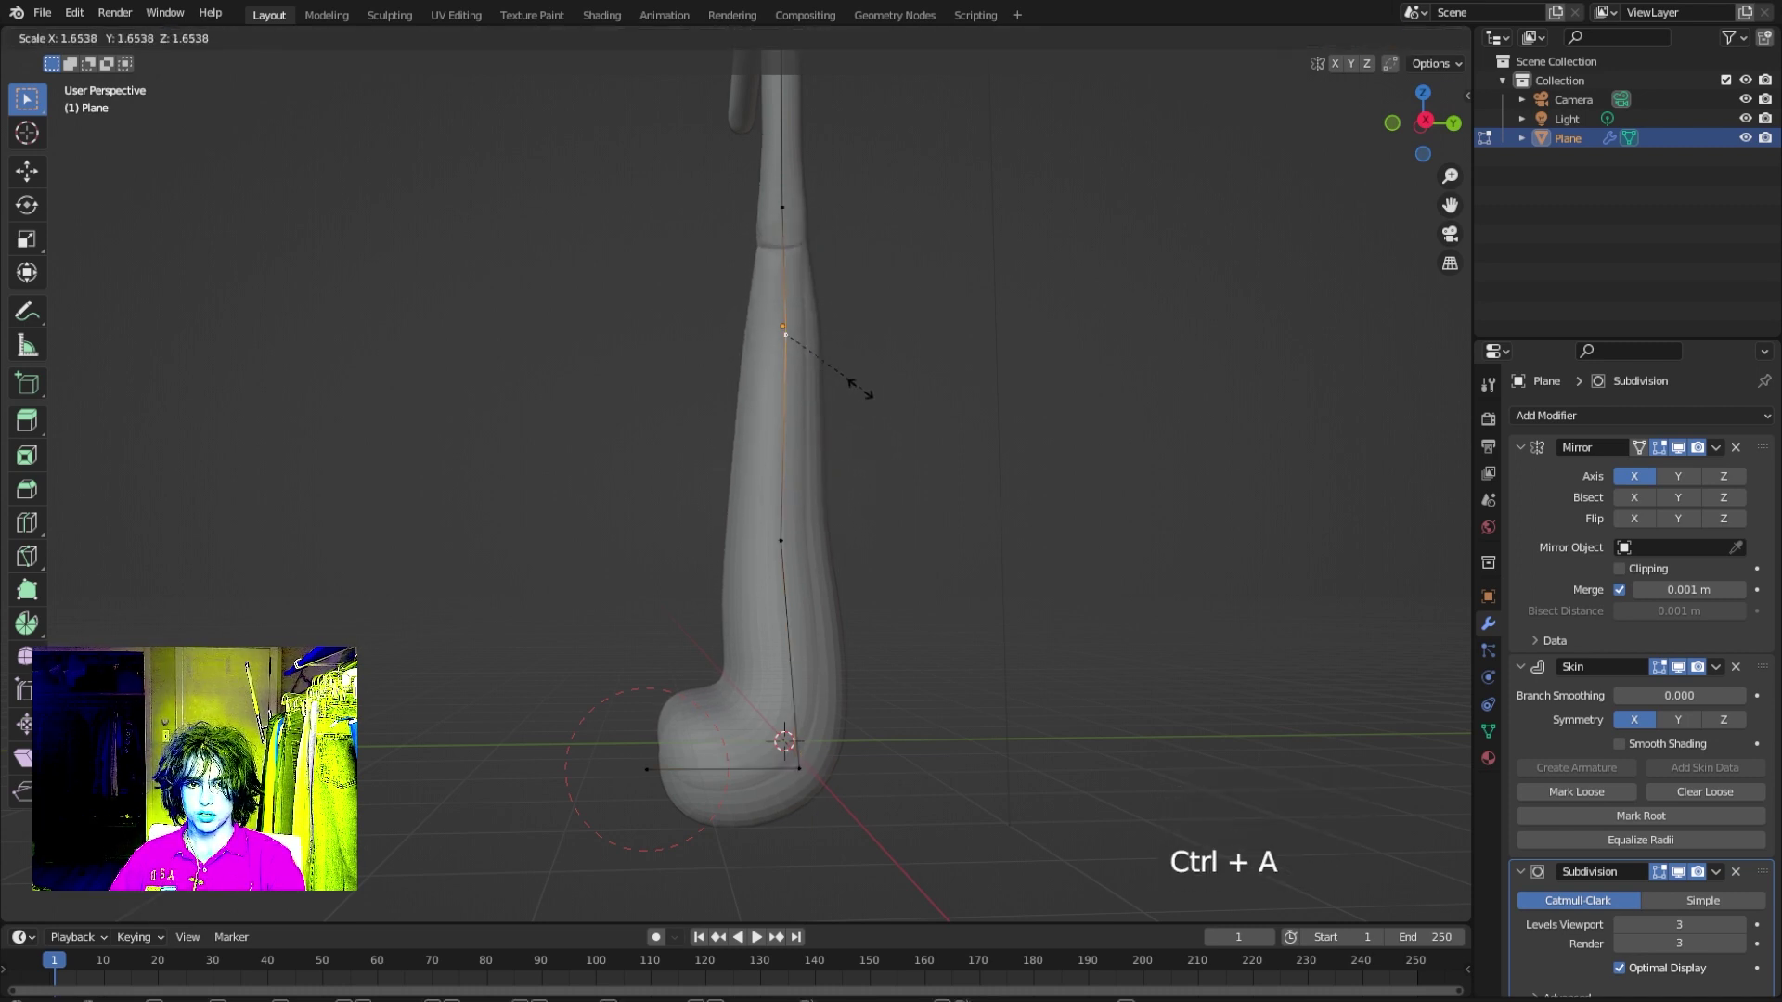
click(840, 390)
middle_drag(840, 390, 991, 406)
middle_drag(746, 350, 738, 575)
scroll(723, 349, down, 4)
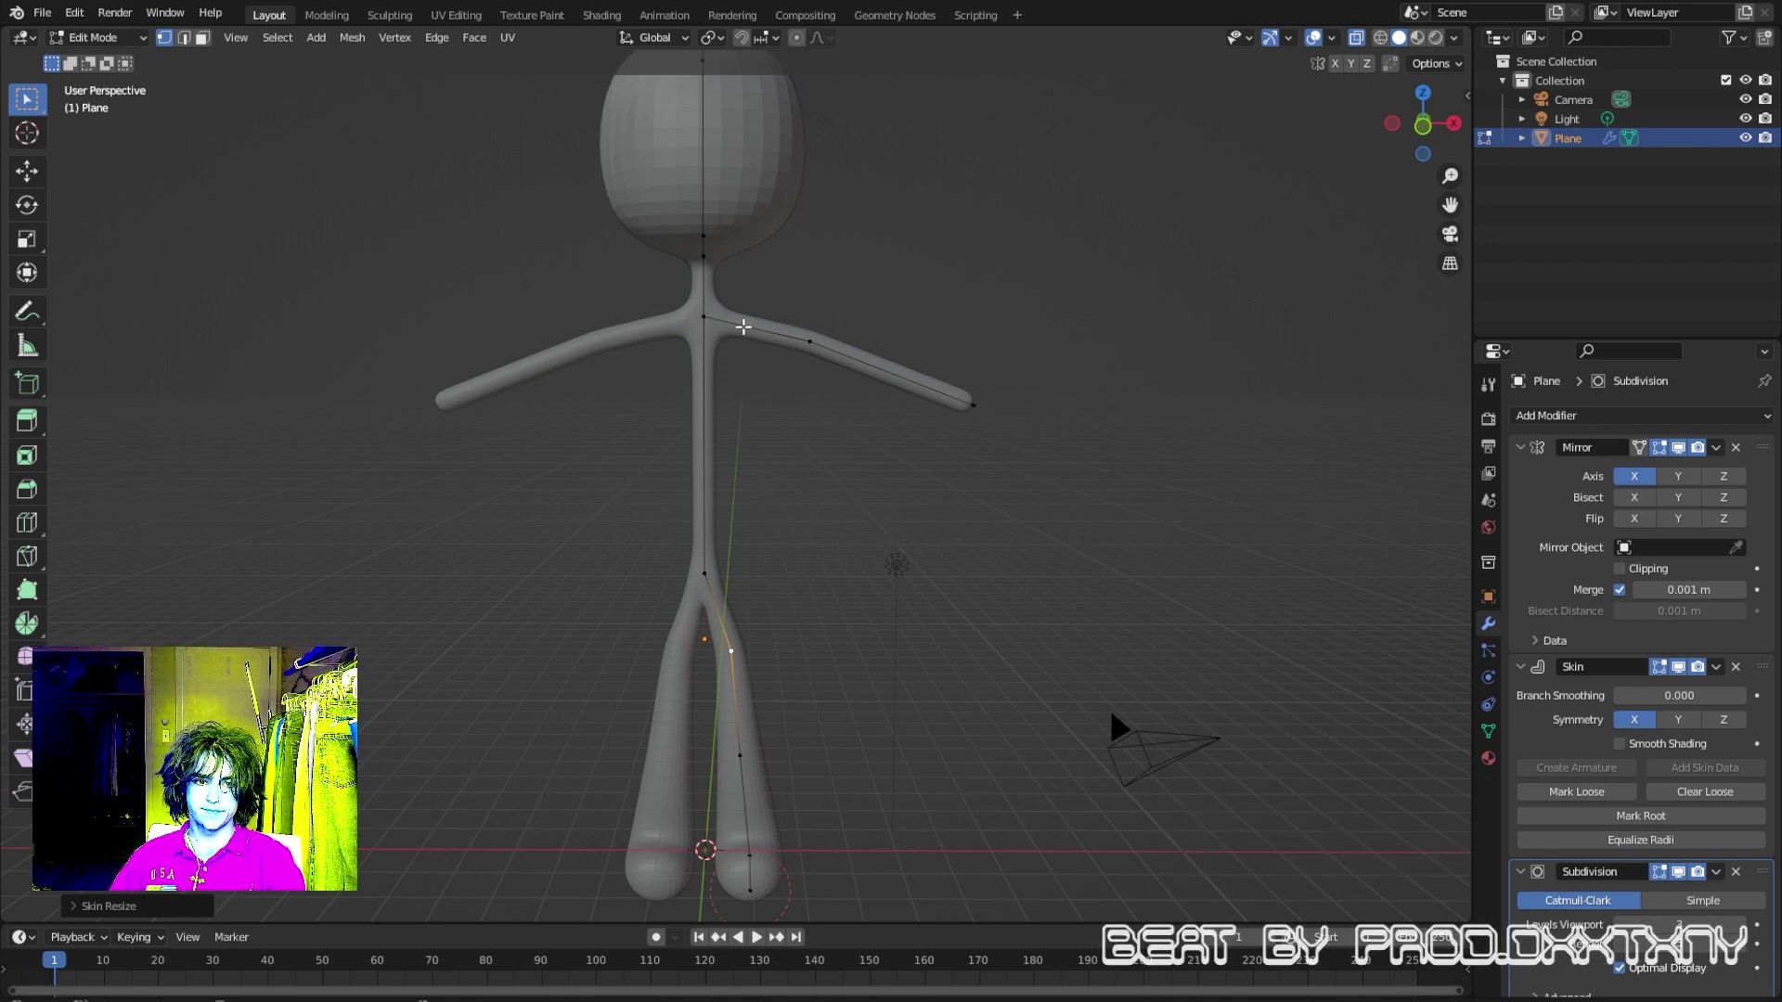
Enlarge the skin around the arm's middle vertex slightly to thicken the arm.
click(809, 341)
scroll(848, 338, up, 1)
shift+middle_drag(847, 338, 839, 320)
key(ctrl+a)
click(836, 318)
key(ctrl+a)
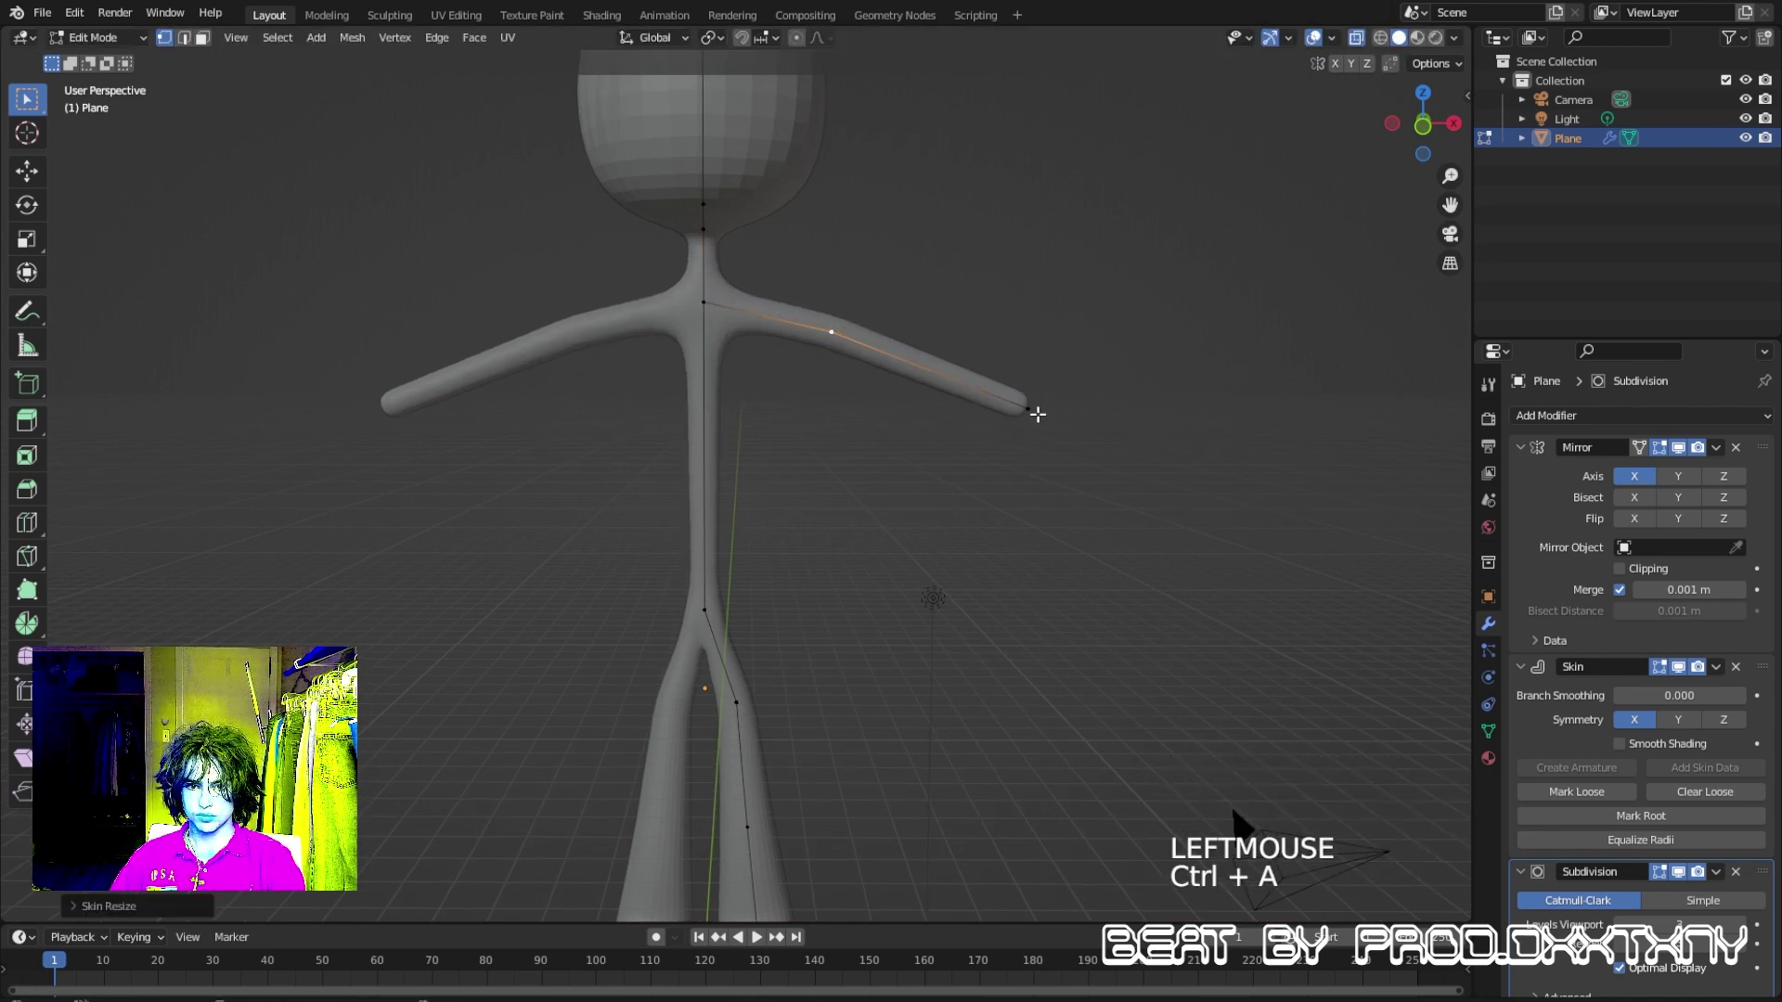
click(1038, 415)
Adjust the skin radius around the leg's upper vertex.
click(735, 703)
key(ctrl+a)
click(770, 683)
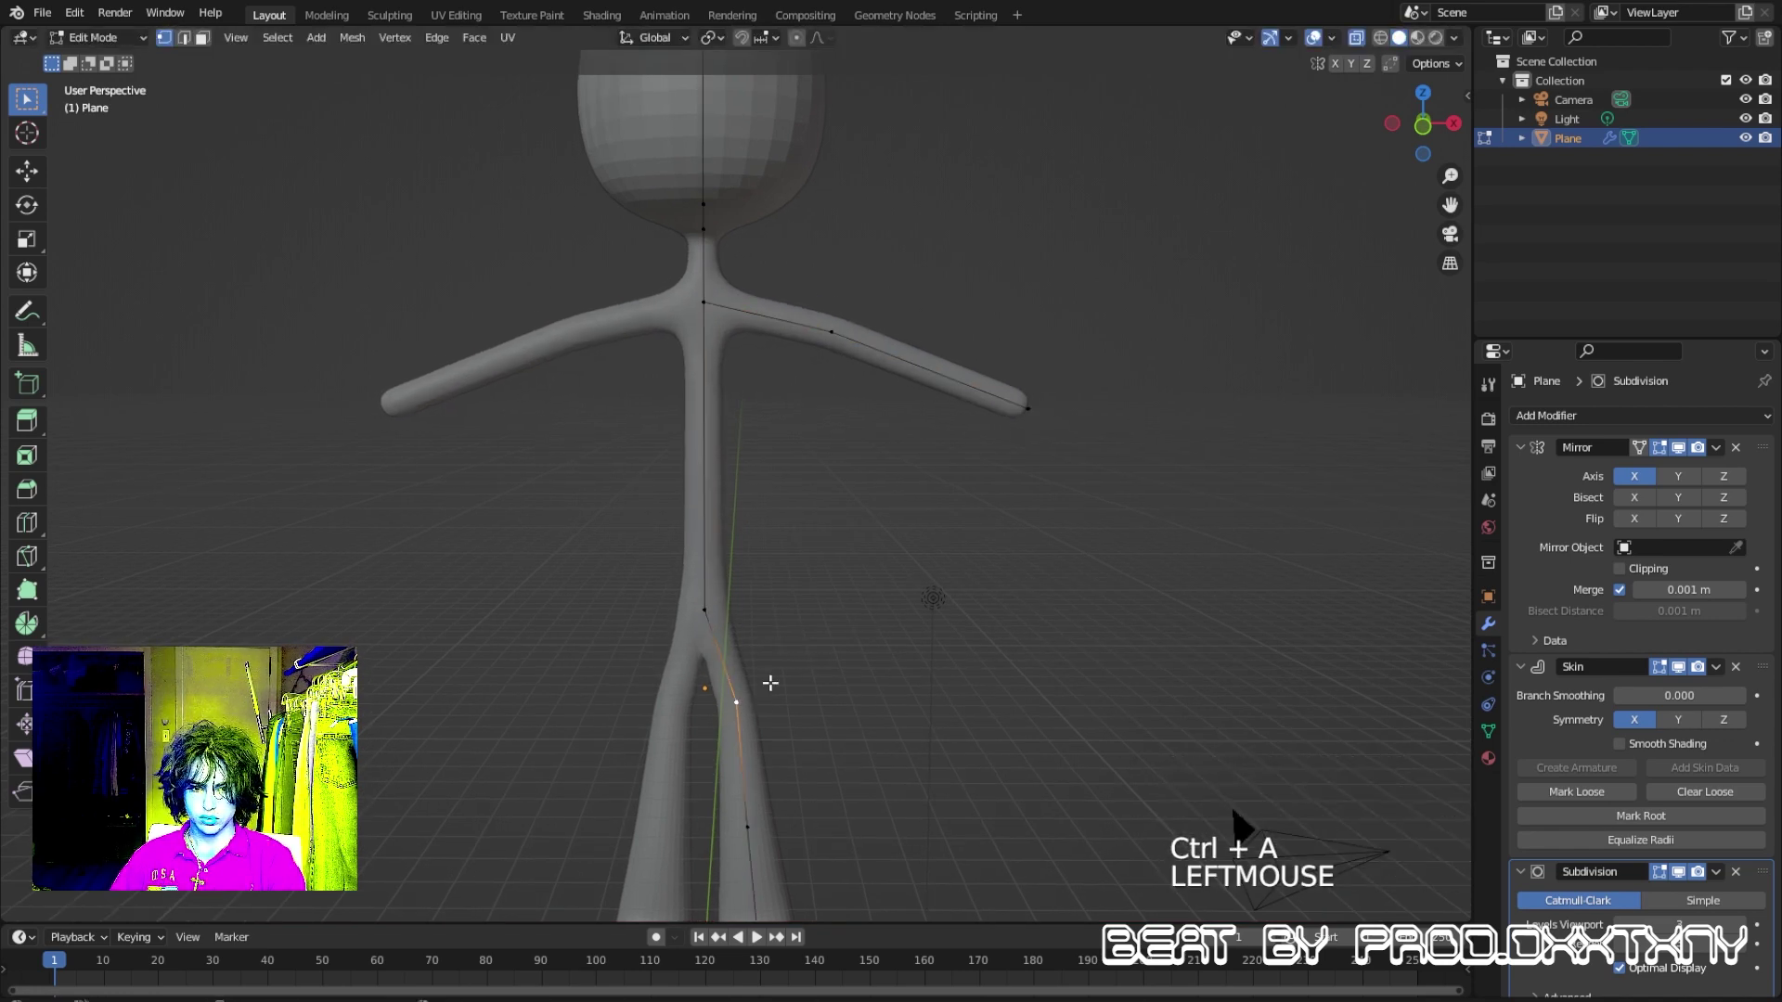
key(ctrl+a)
Move the leg's upper vertex about 0.76 m, mostly up and slightly inward, and slide it a little along its edge.
key(g)
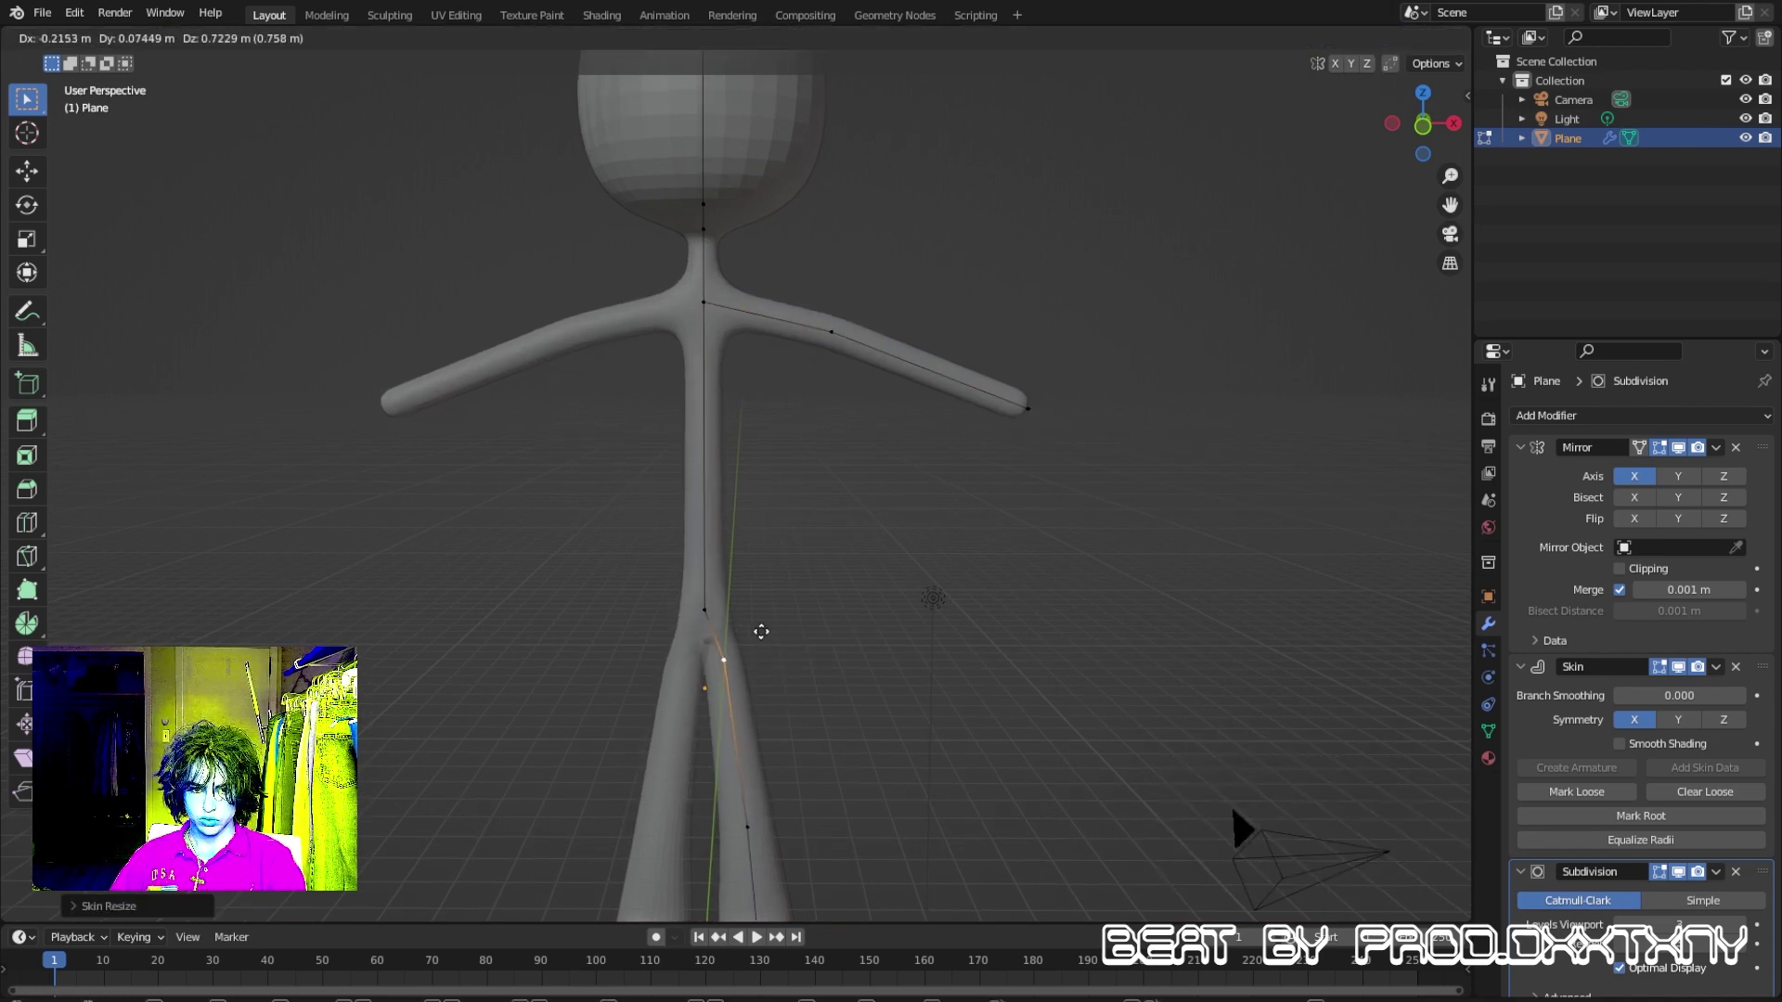
click(761, 632)
scroll(835, 635, down, 2)
middle_drag(761, 632, 817, 622)
key(g)
key(g)
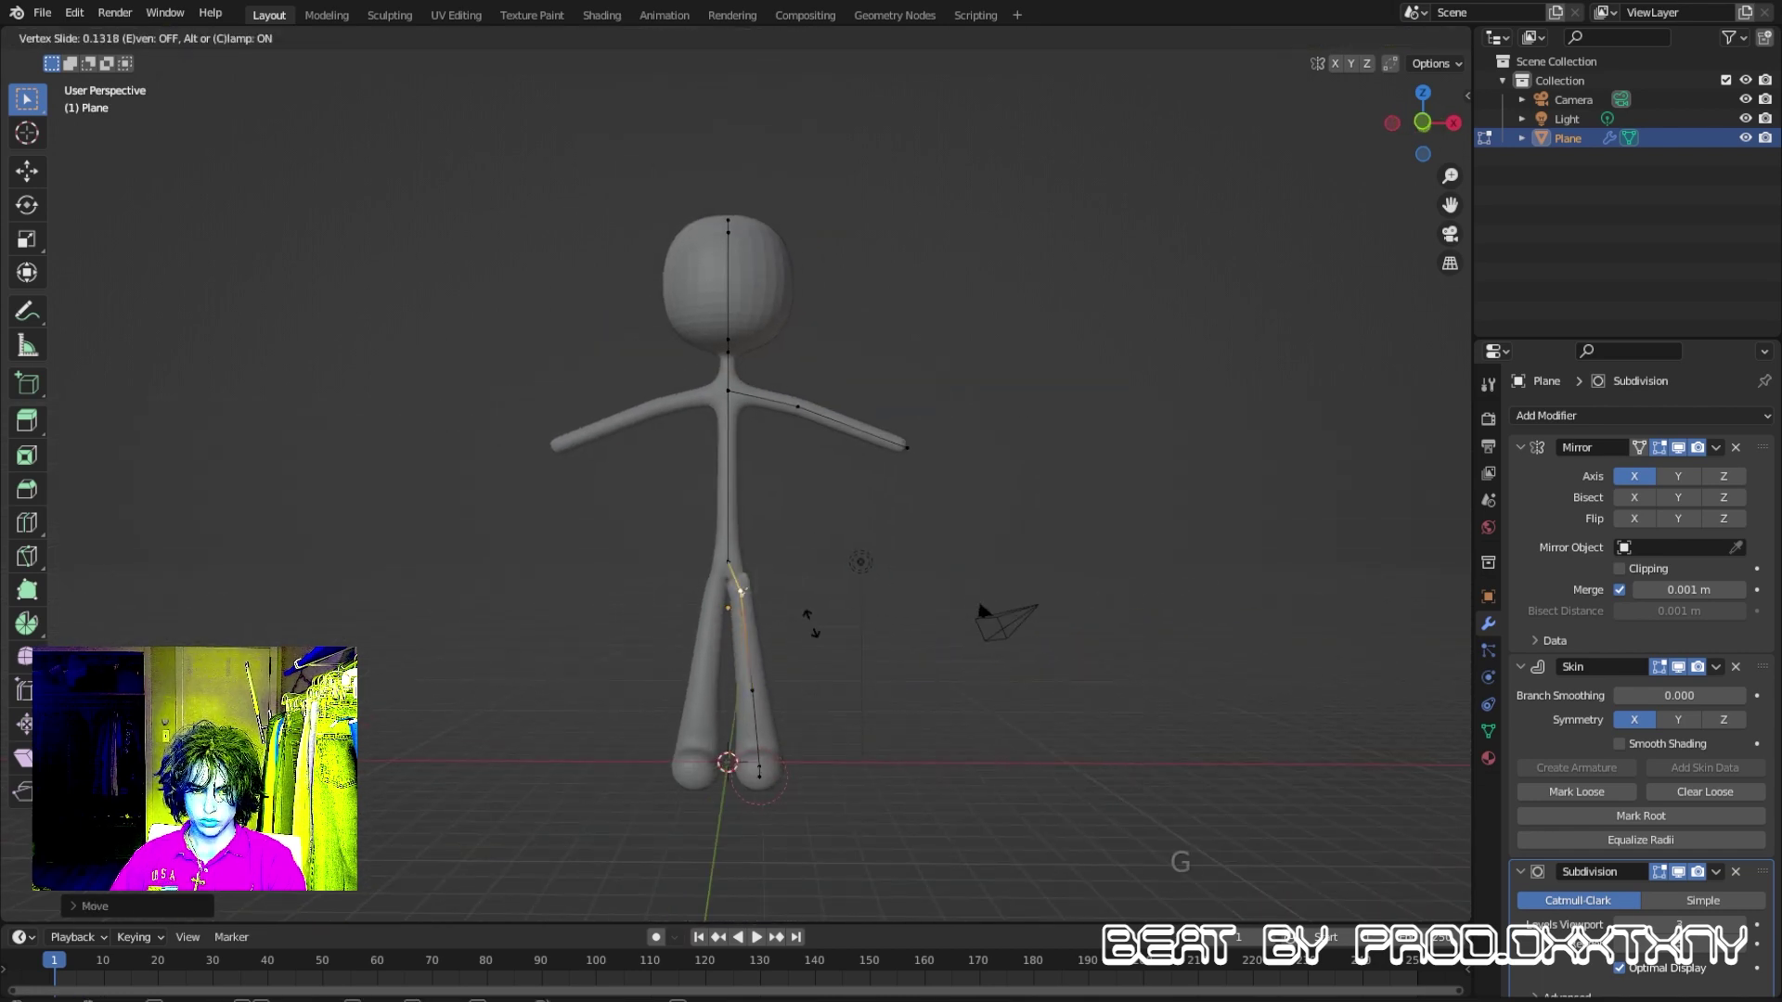
click(812, 620)
Enlarge the skin around the chest vertex where the arms meet the torso, and return to Object Mode with nothing selected.
key(Tab)
click(748, 616)
key(Tab)
click(742, 405)
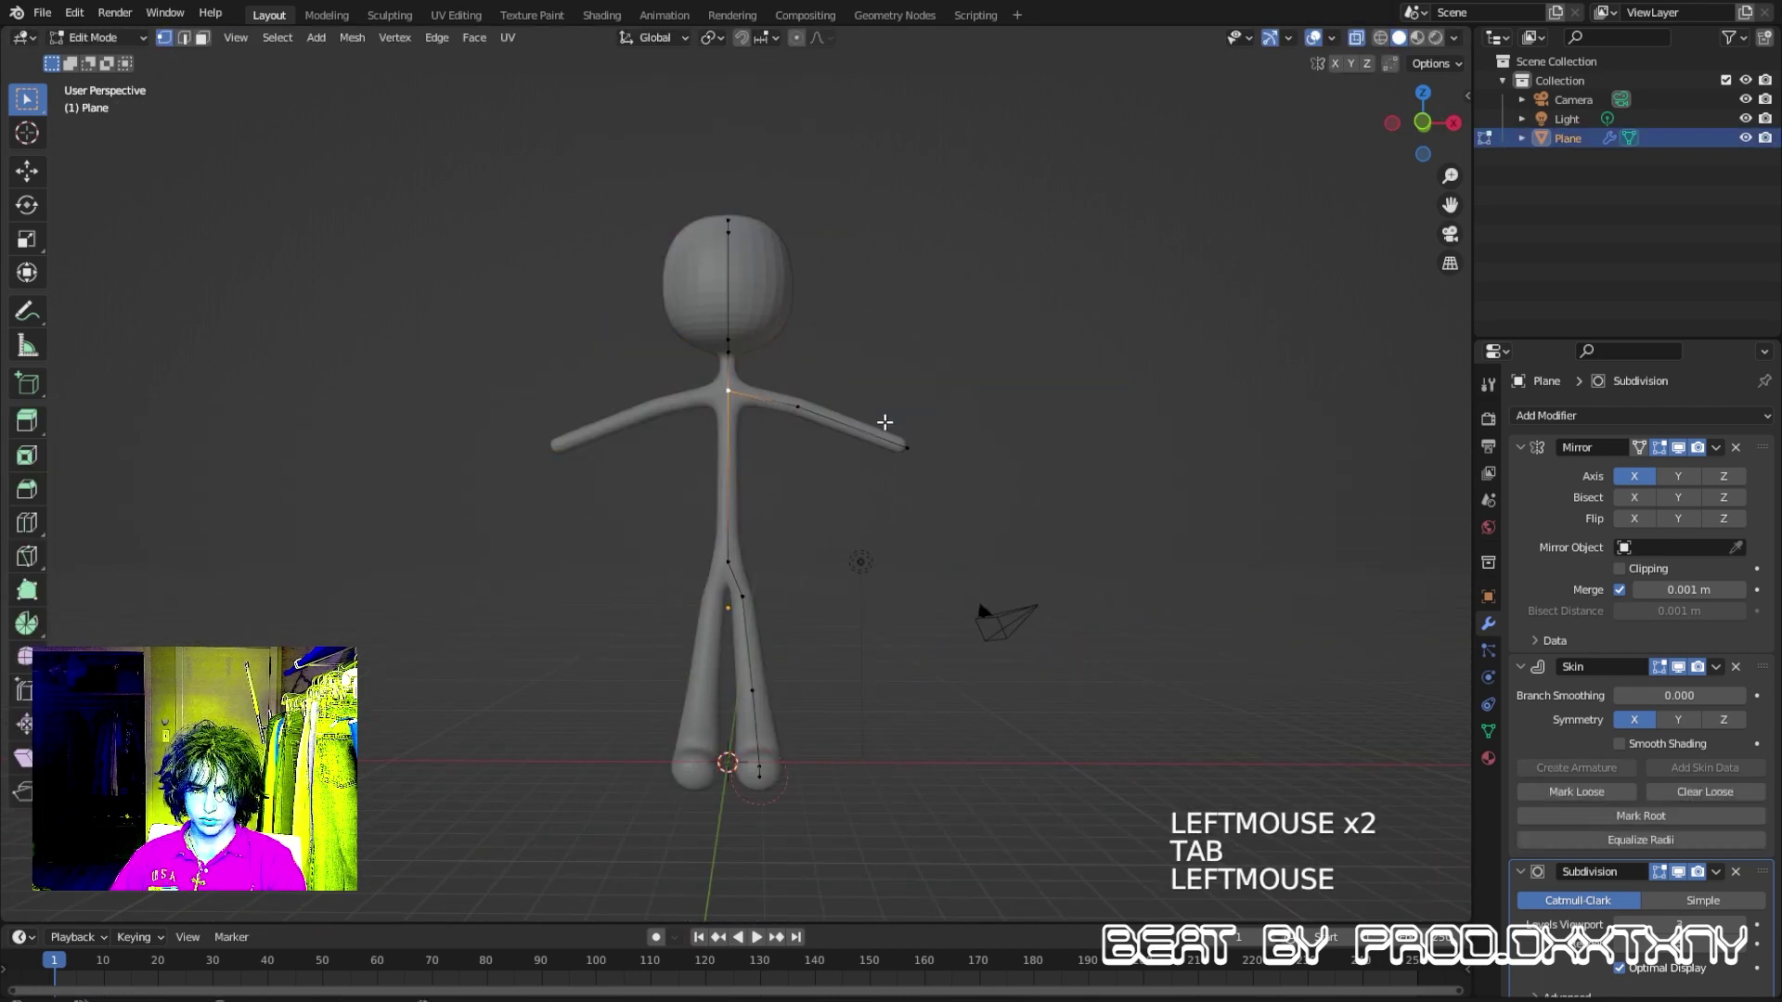
key(ctrl+a)
click(886, 418)
key(Tab)
click(926, 398)
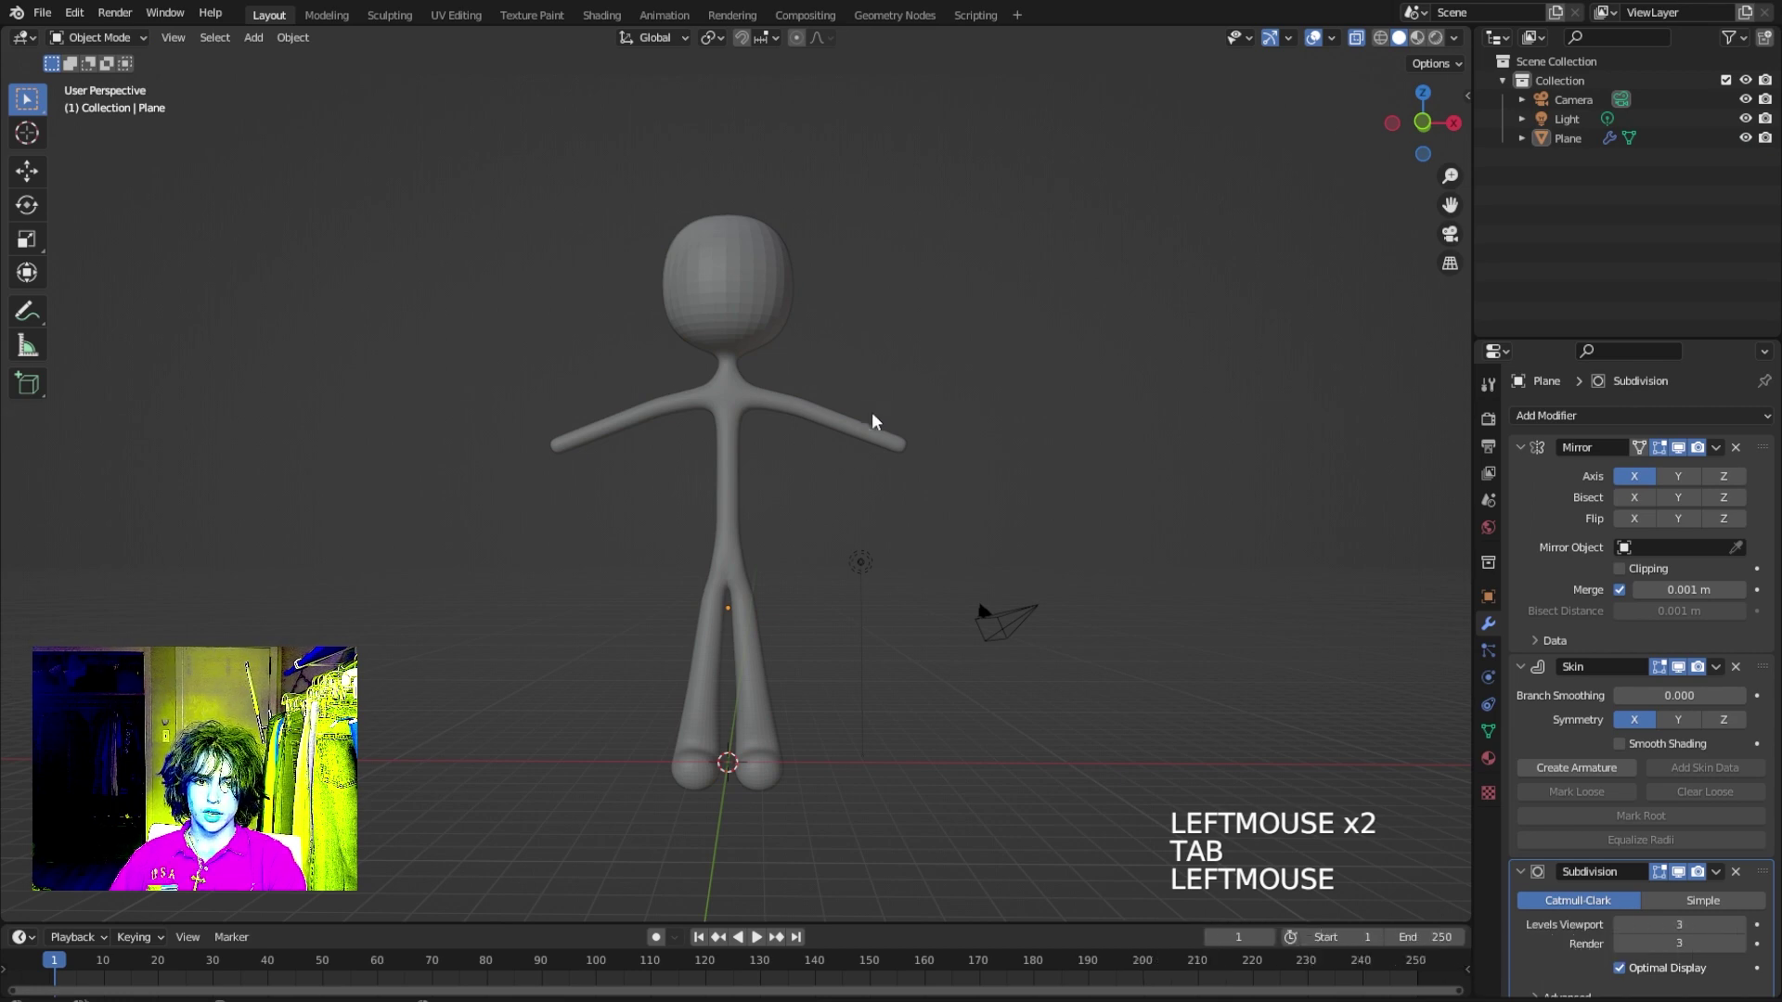
Edit the character mesh and slide the arm's end vertex slightly back along the arm.
middle_drag(872, 422, 893, 437)
scroll(886, 427, up, 3)
click(915, 366)
middle_drag(915, 366, 987, 436)
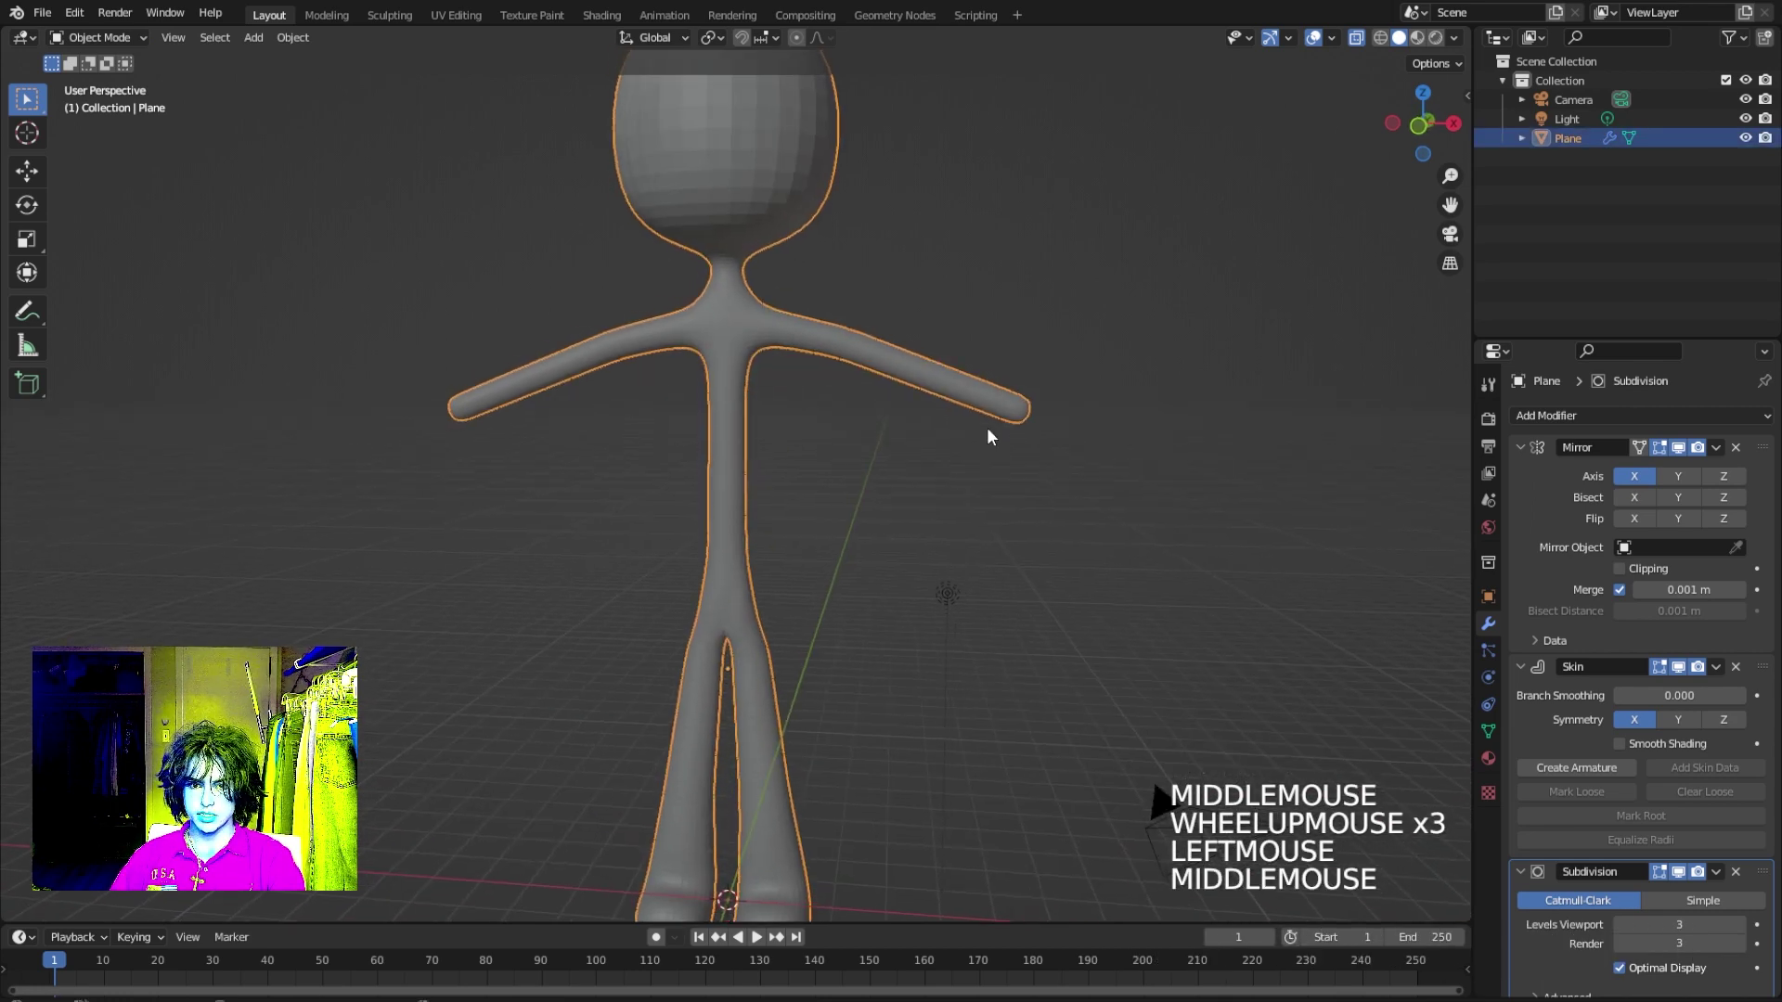
key(Tab)
click(1026, 412)
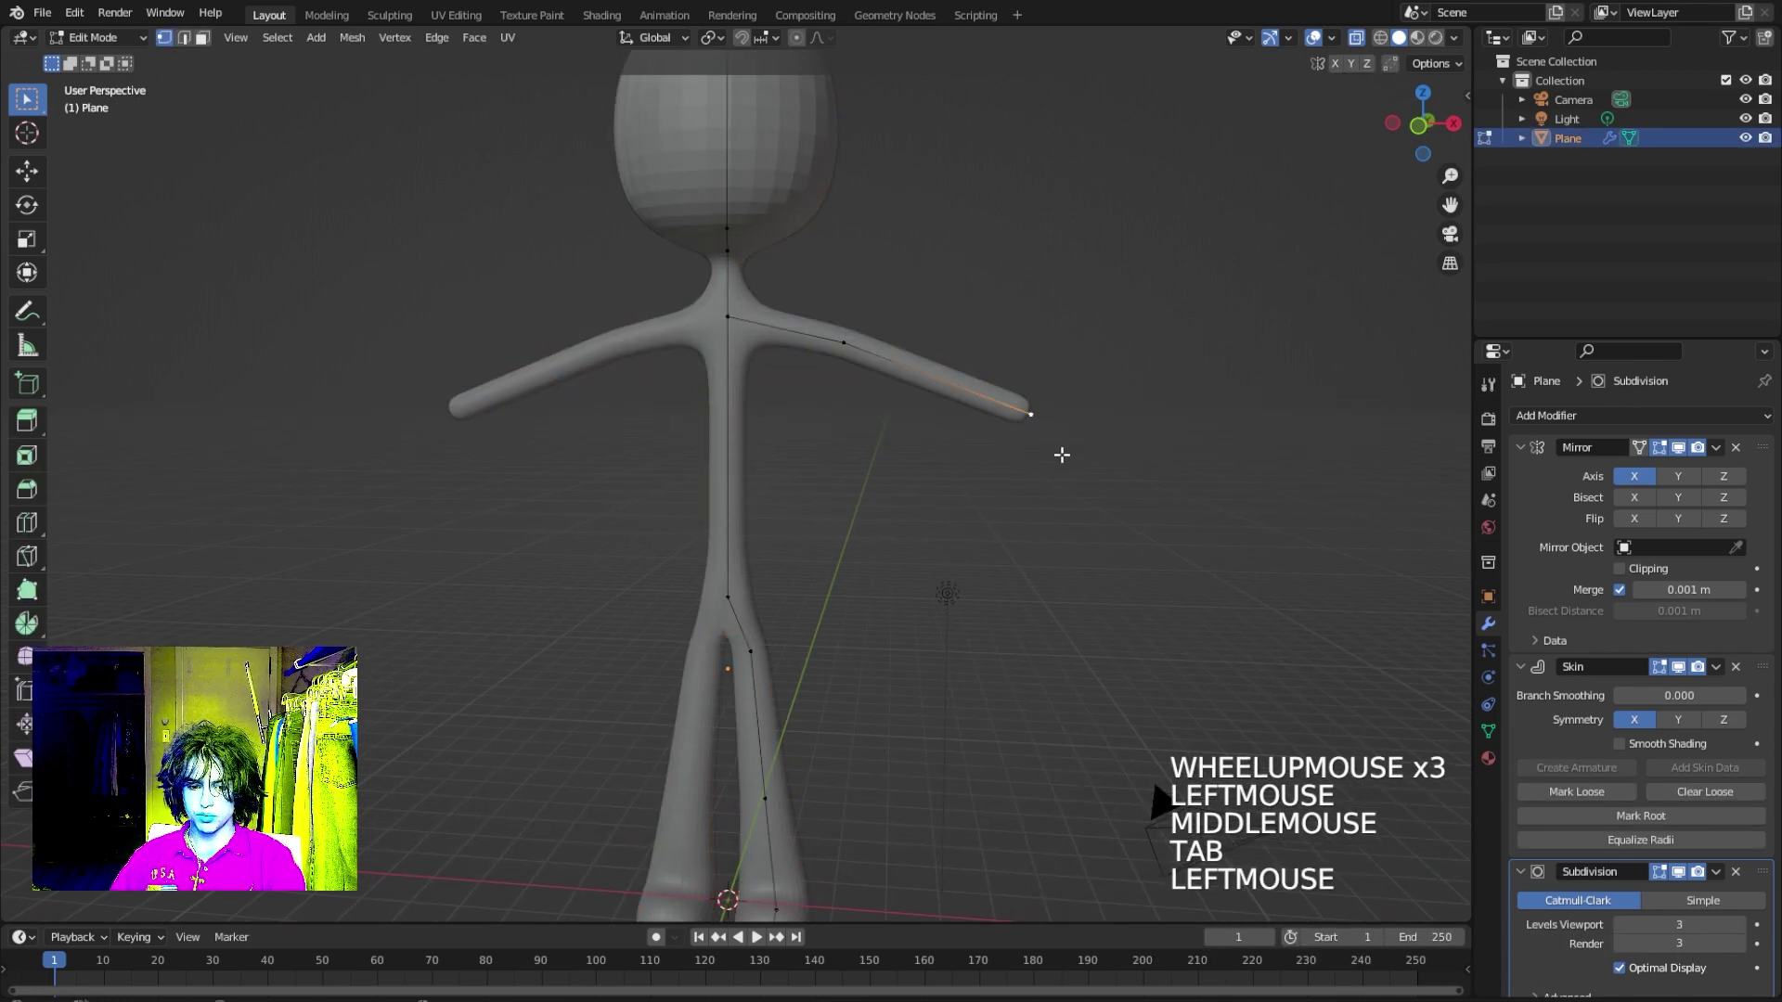
key(g)
key(g)
click(1035, 443)
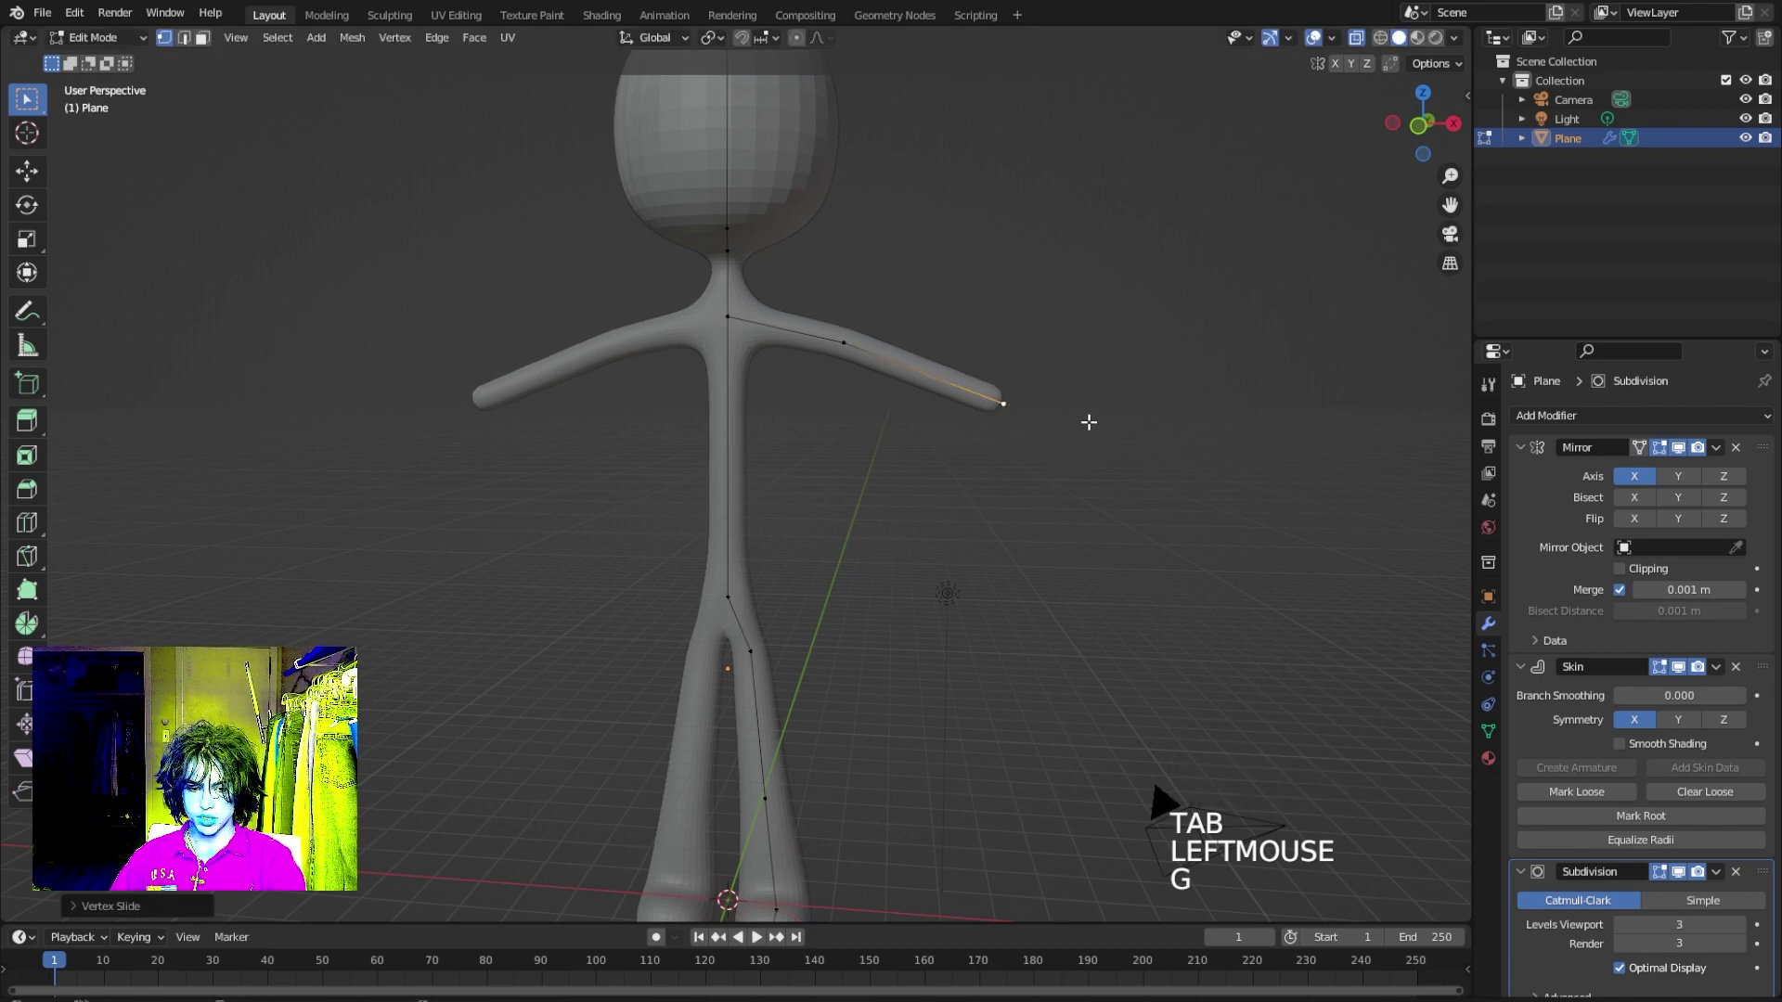
Extrude a hand vertex about 0.45 m outward from the arm's end, and add a loop cut slid close to it as the wrist.
key(e)
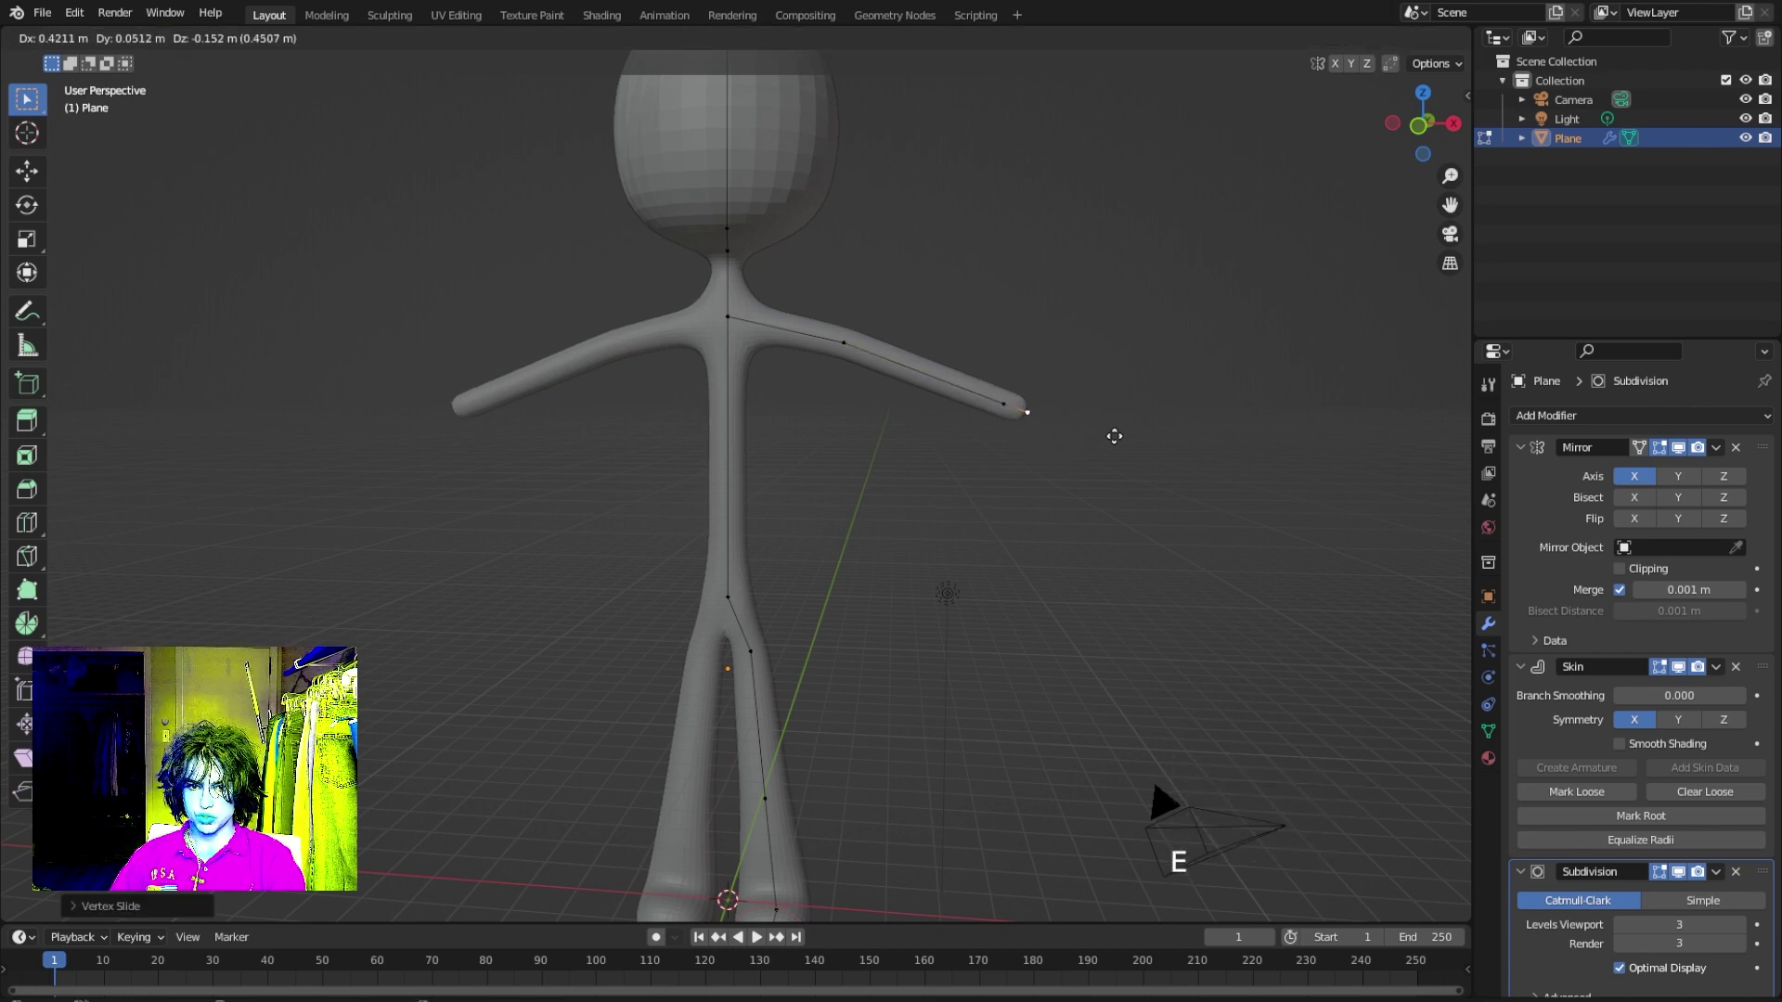
right_click(1115, 437)
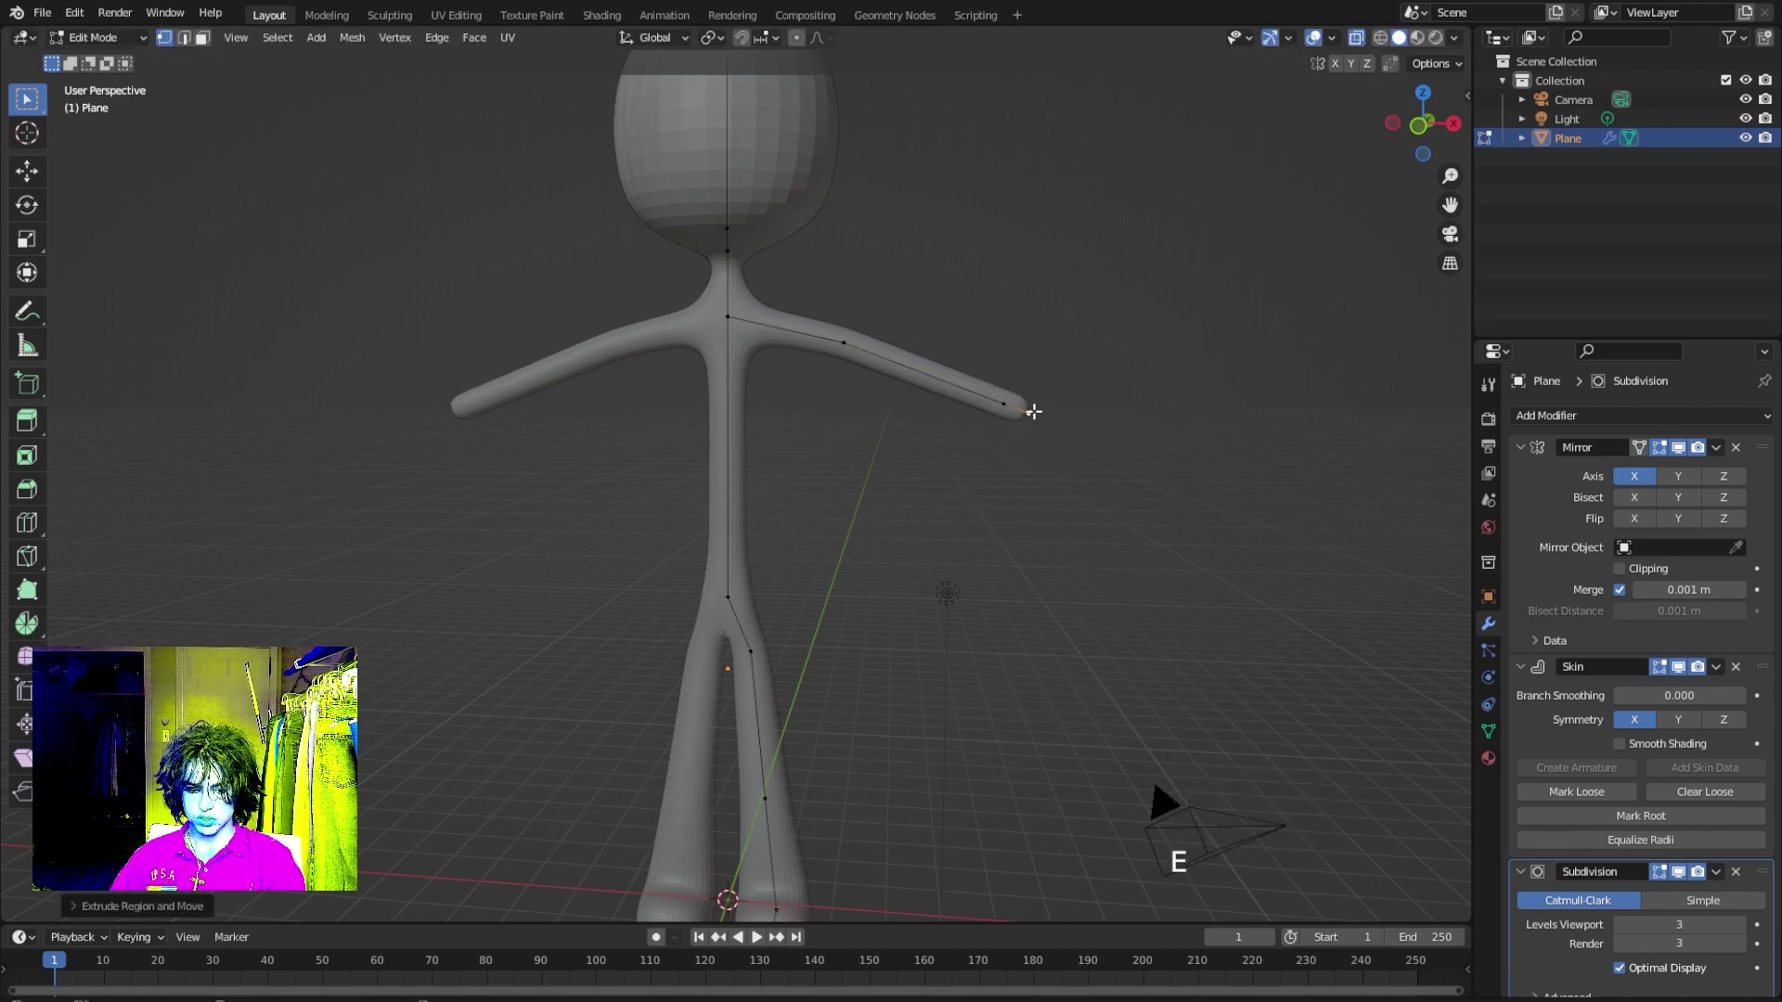
key(ctrl+r)
click(979, 397)
key(g)
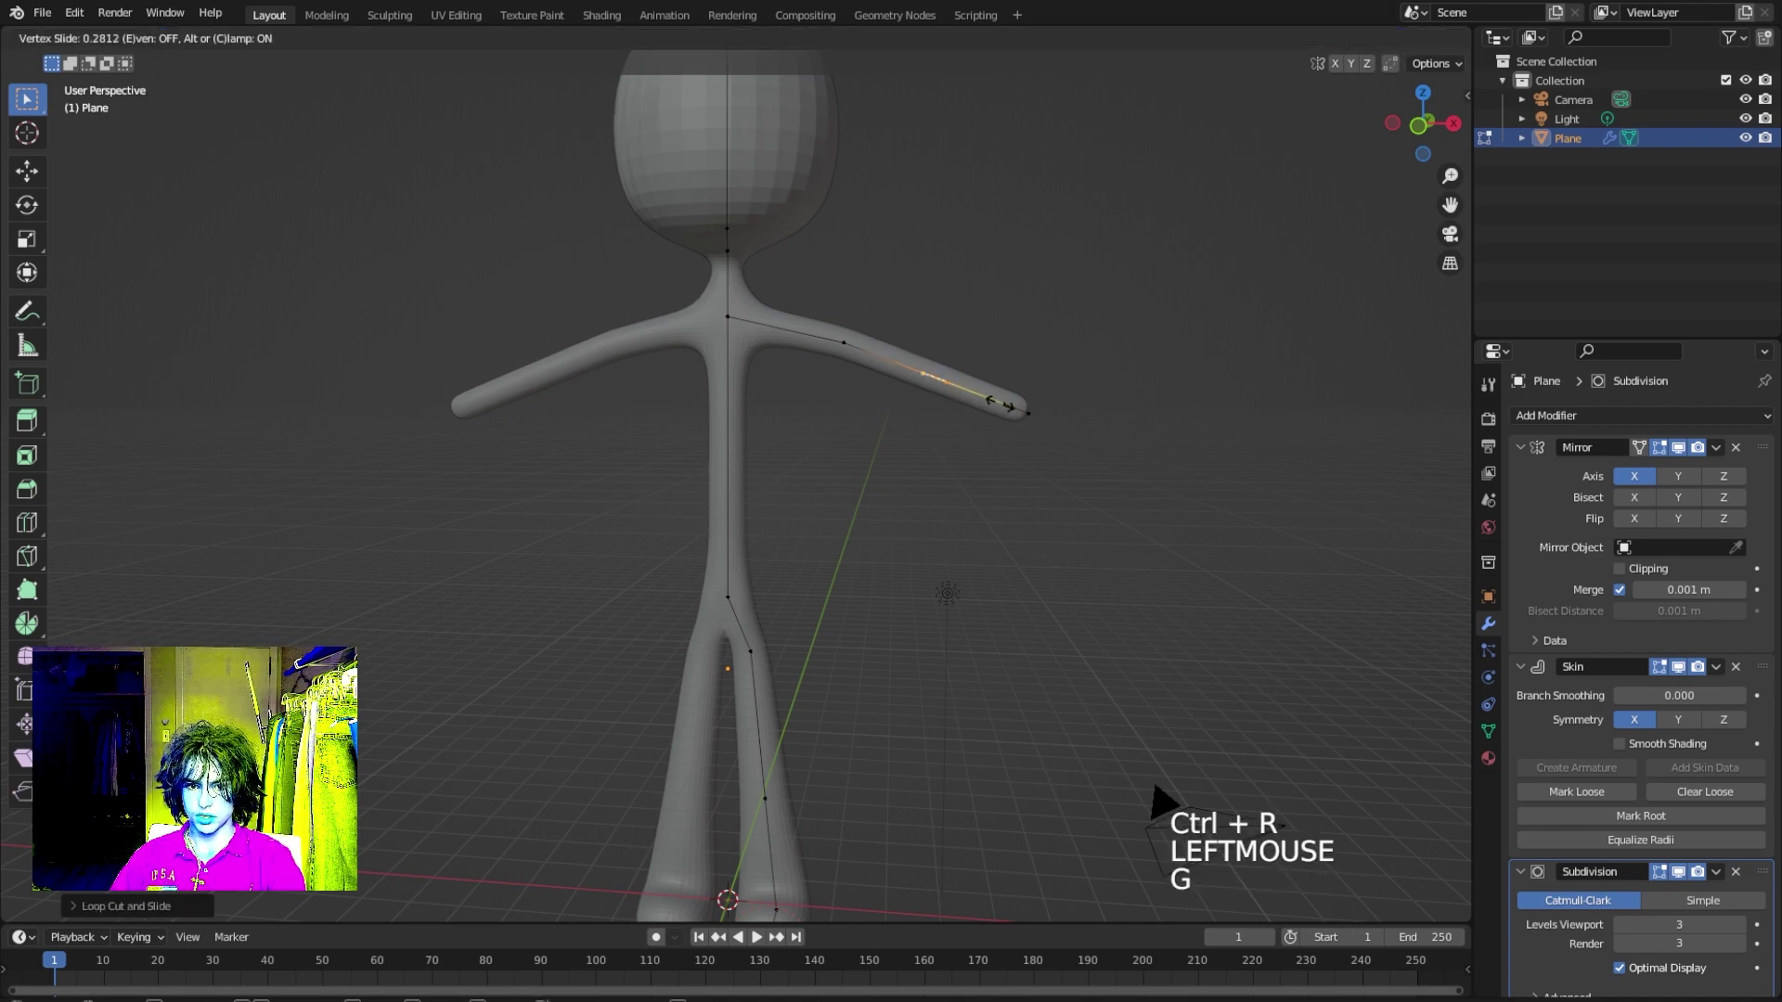
click(1036, 413)
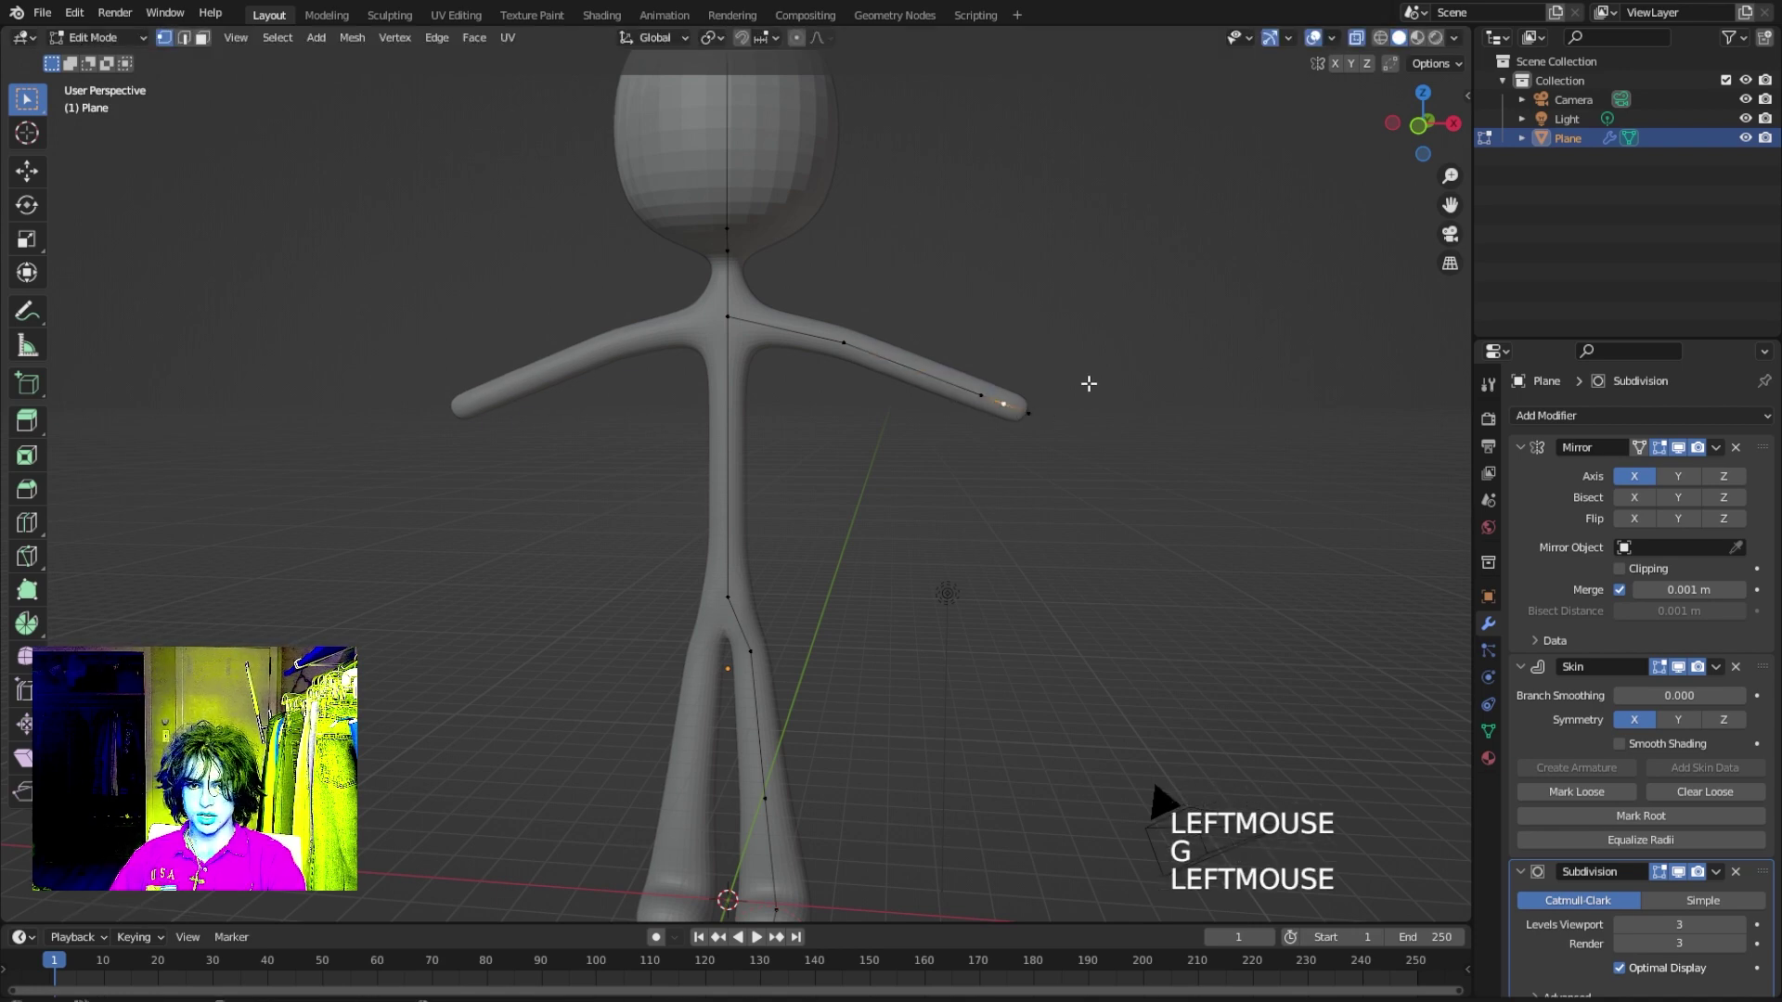
Scale the skin around the vertex between wrist and hand tip to about 1.6 times, and return to Object Mode with nothing selected.
key(ctrl+a)
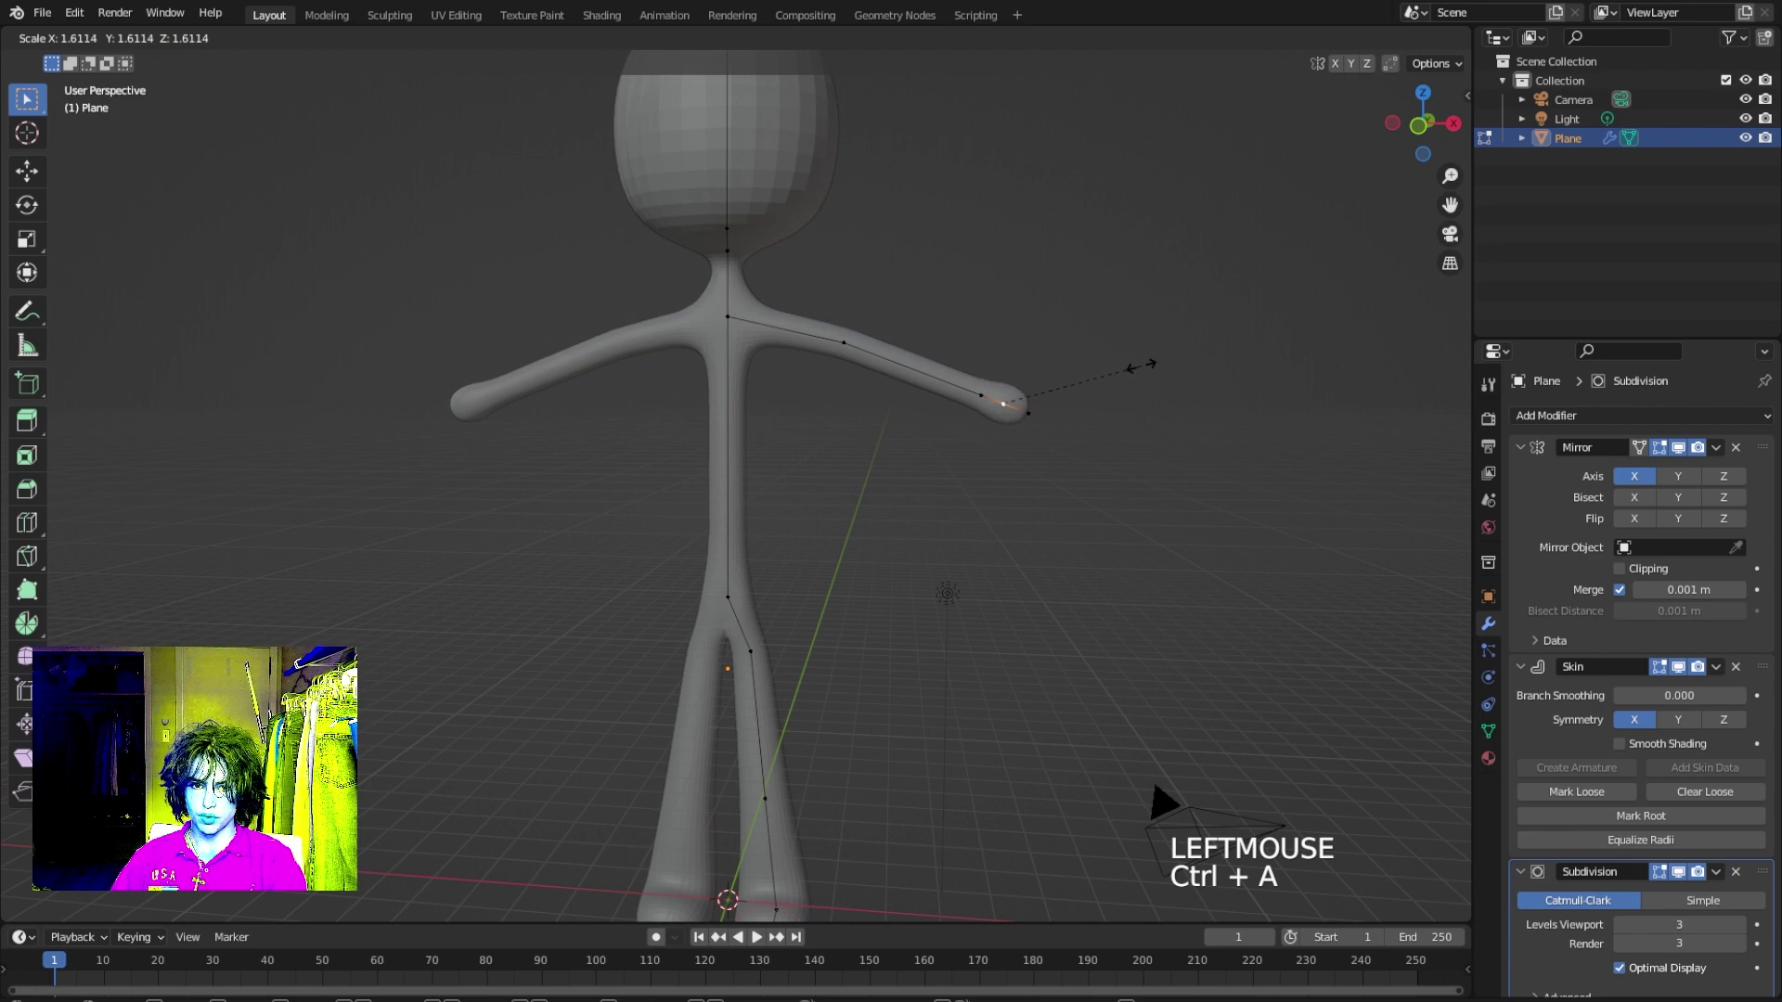
key(Tab)
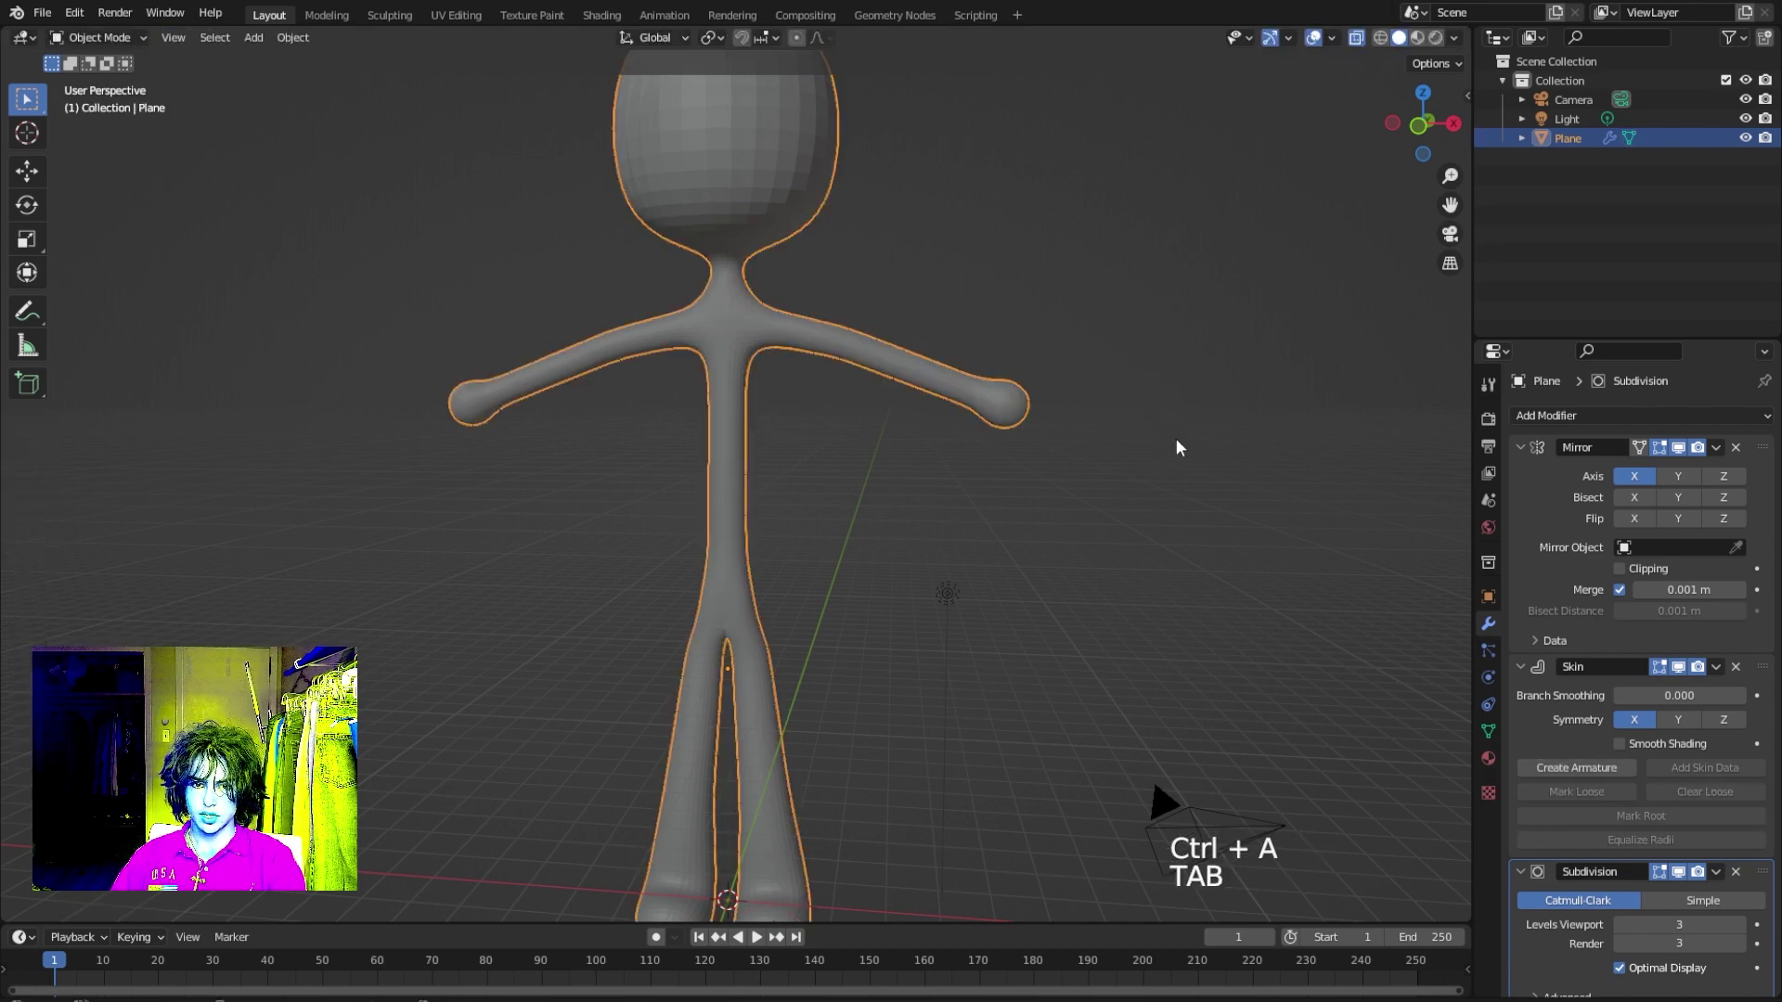
click(1058, 505)
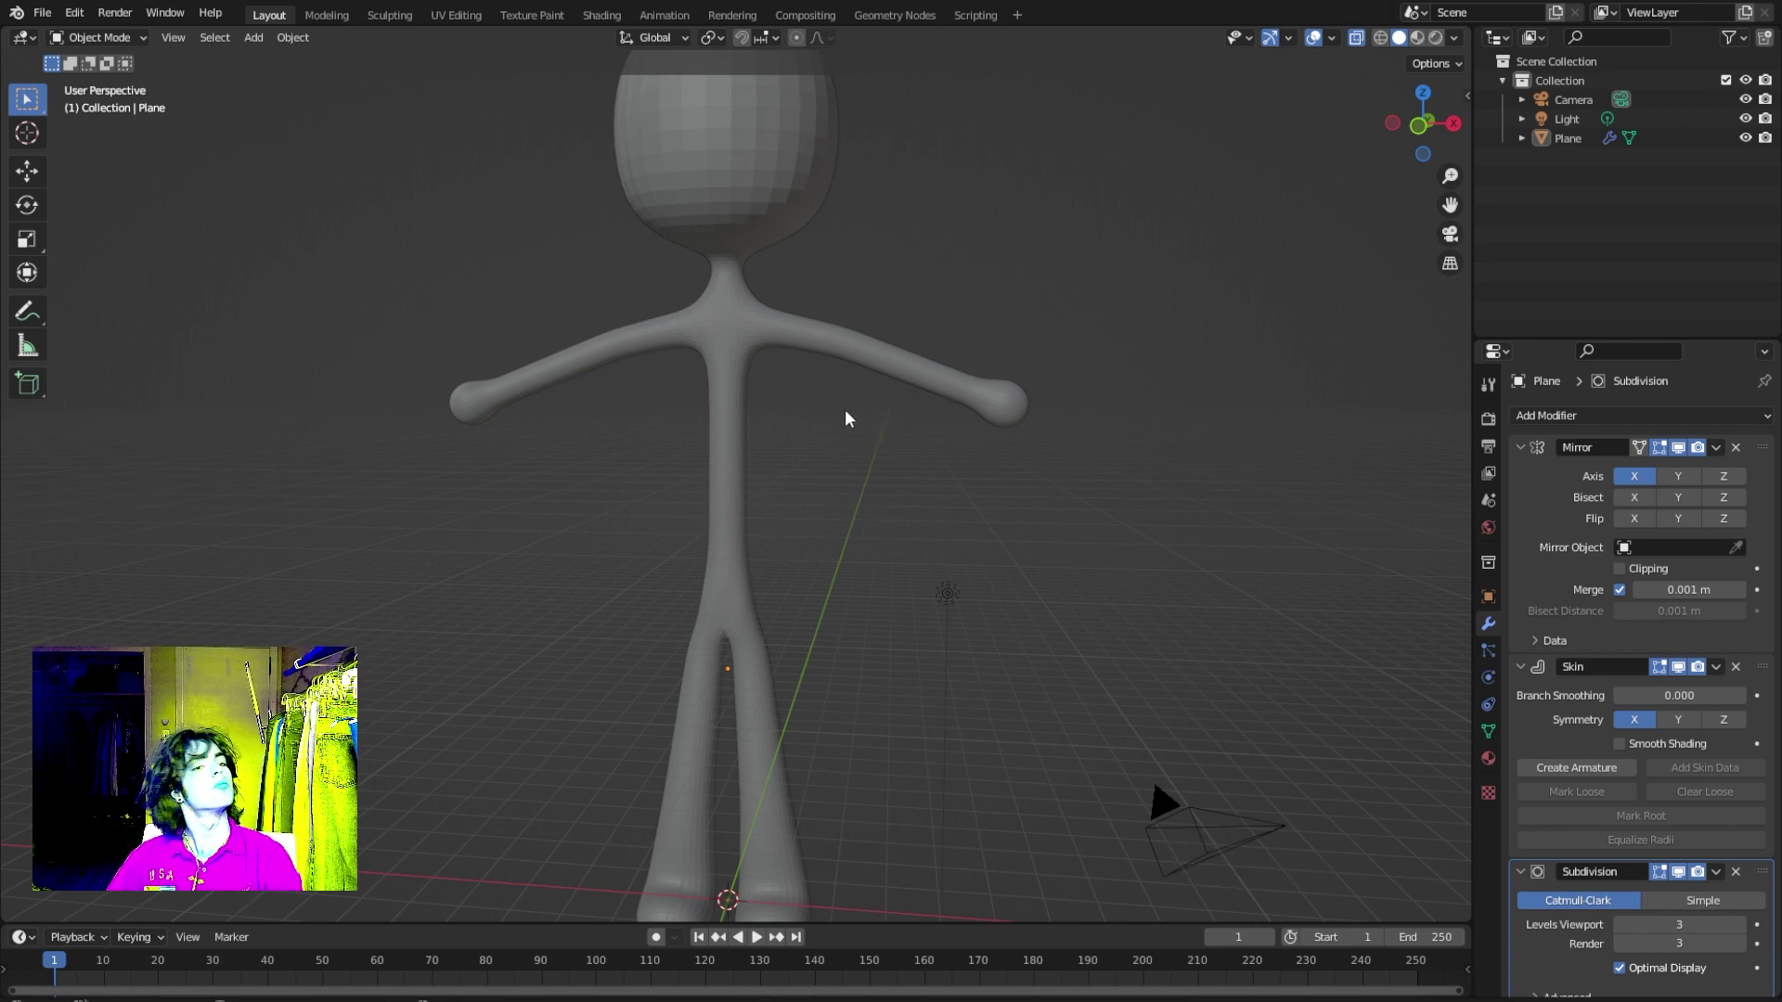
middle_drag(936, 461, 816, 436)
scroll(894, 453, down, 3)
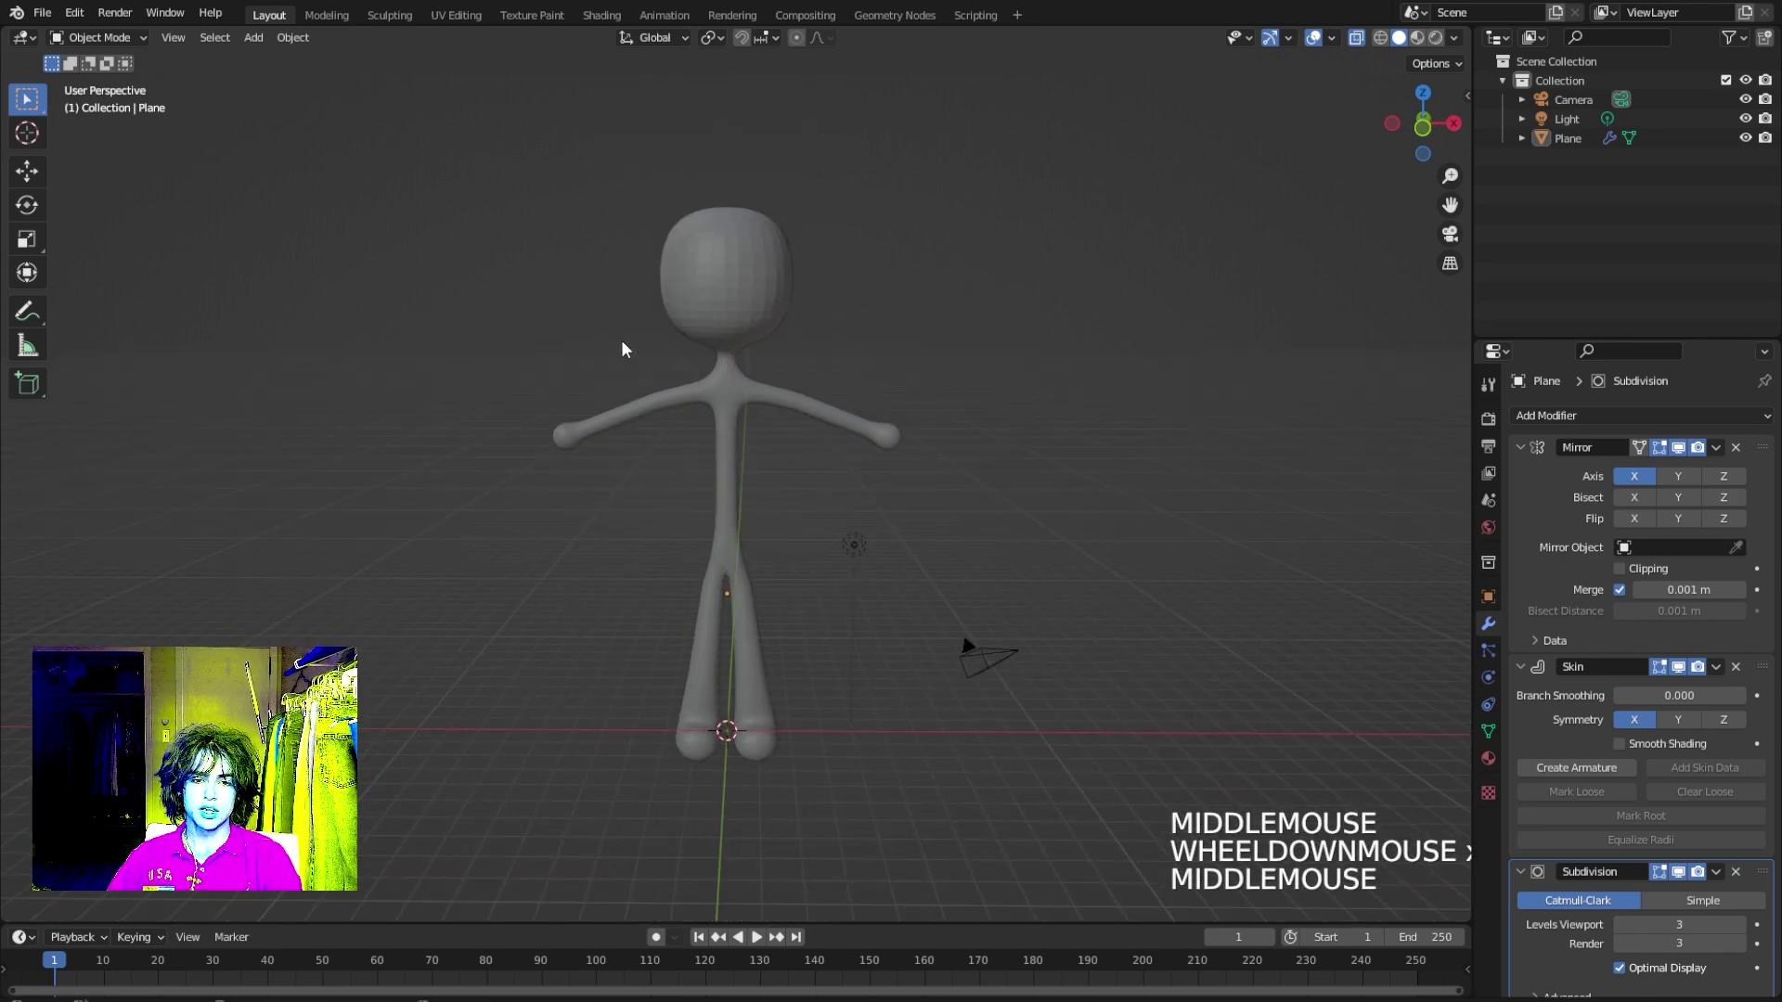
Duplicate the character in Object Mode and place the copy about 12.7 m away along the X axis.
click(733, 386)
click(781, 449)
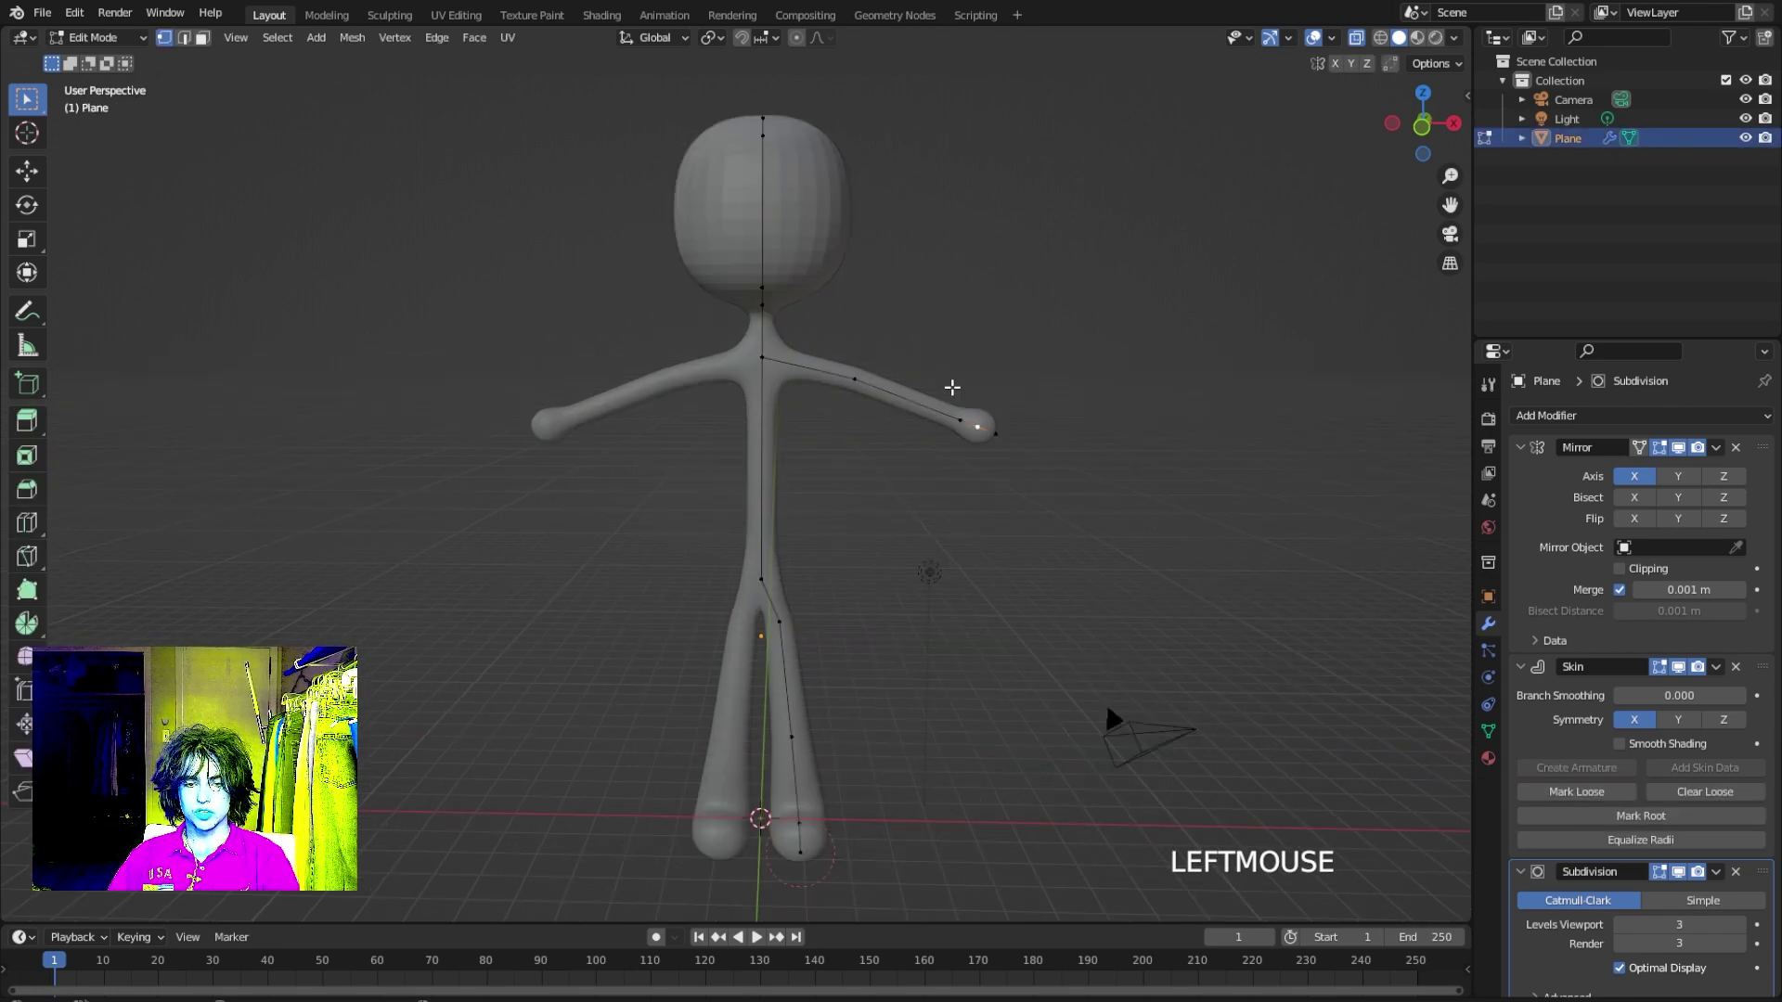
click(92, 37)
click(105, 59)
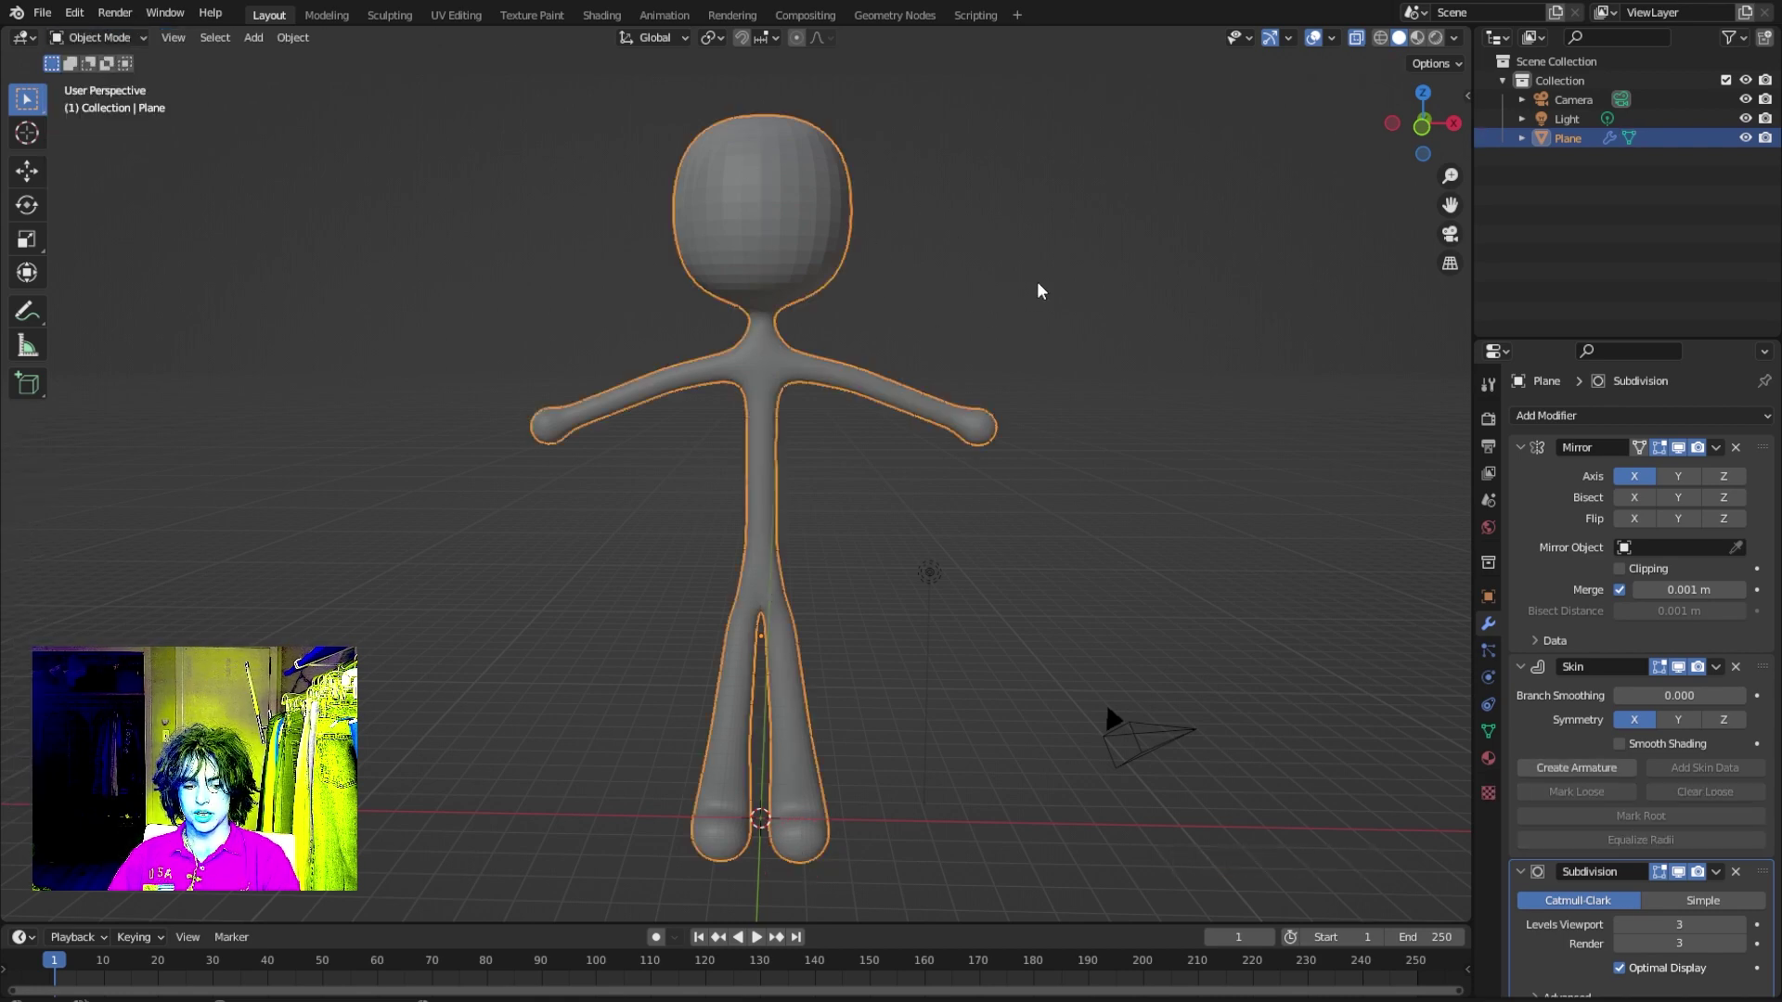
shift+middle_drag(1042, 291, 1062, 318)
scroll(1056, 309, down, 2)
key(shift+d)
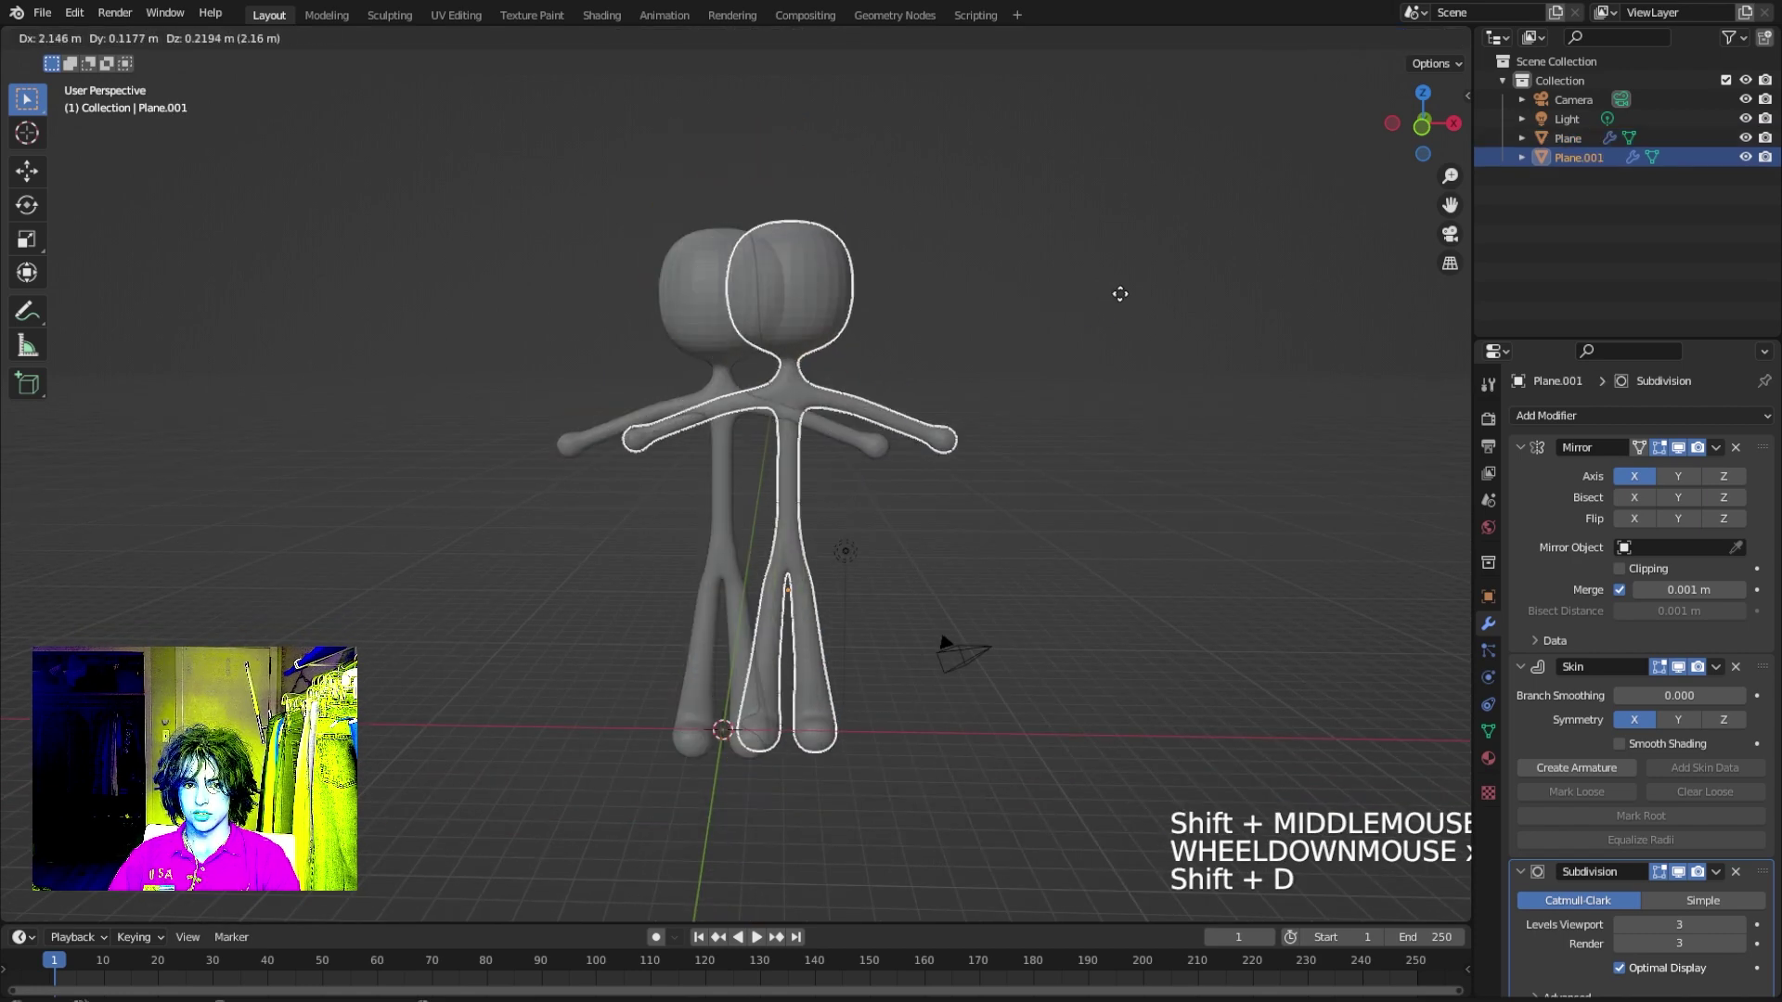
key(x)
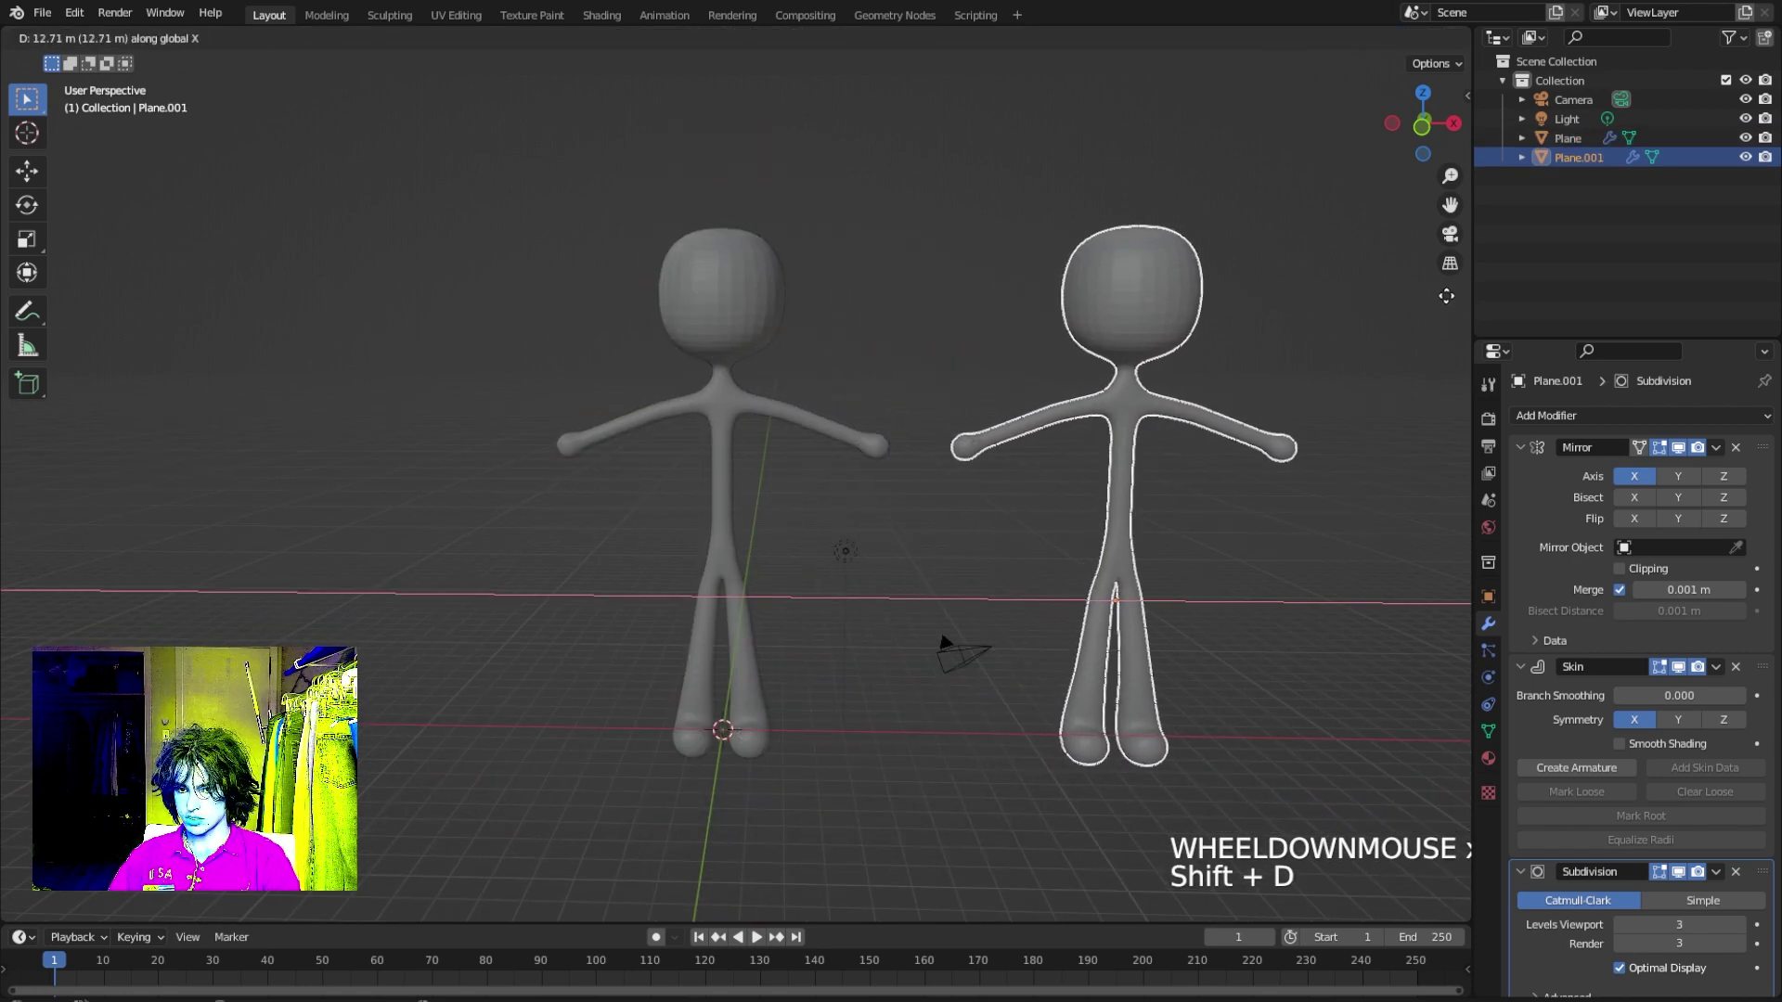
click(1444, 295)
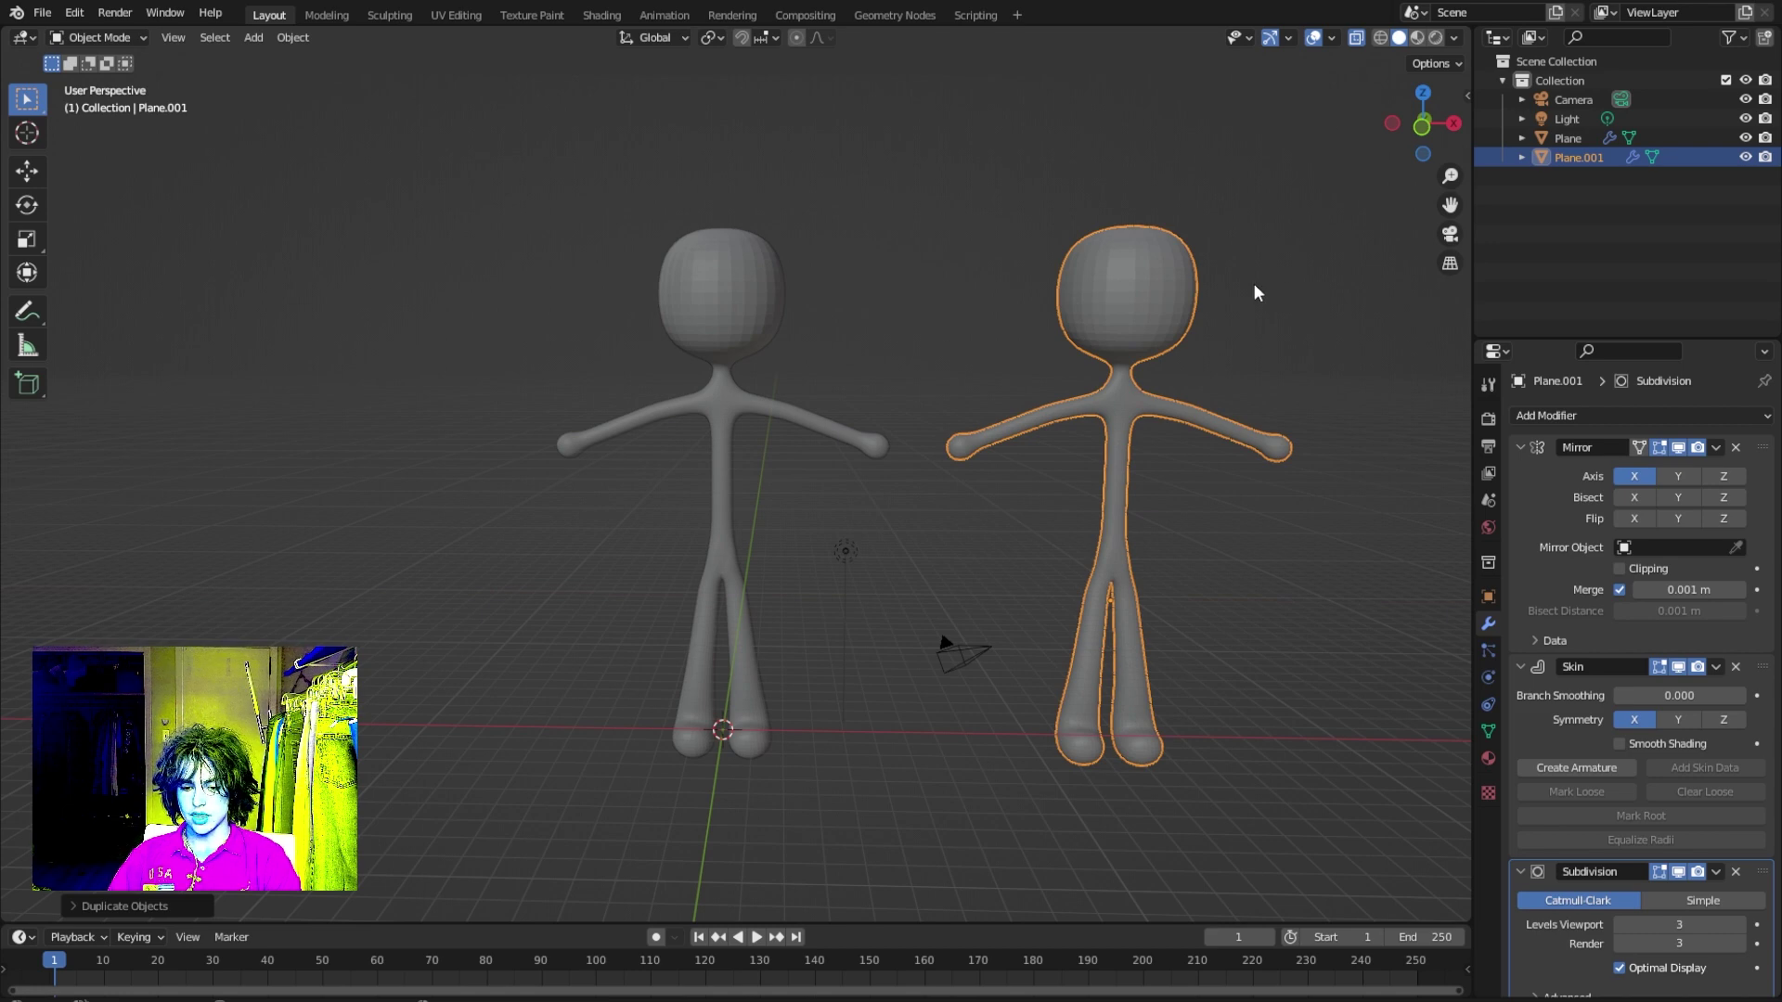
Move the duplicate character into a new collection named Trash and exclude that collection from the view layer.
key(m)
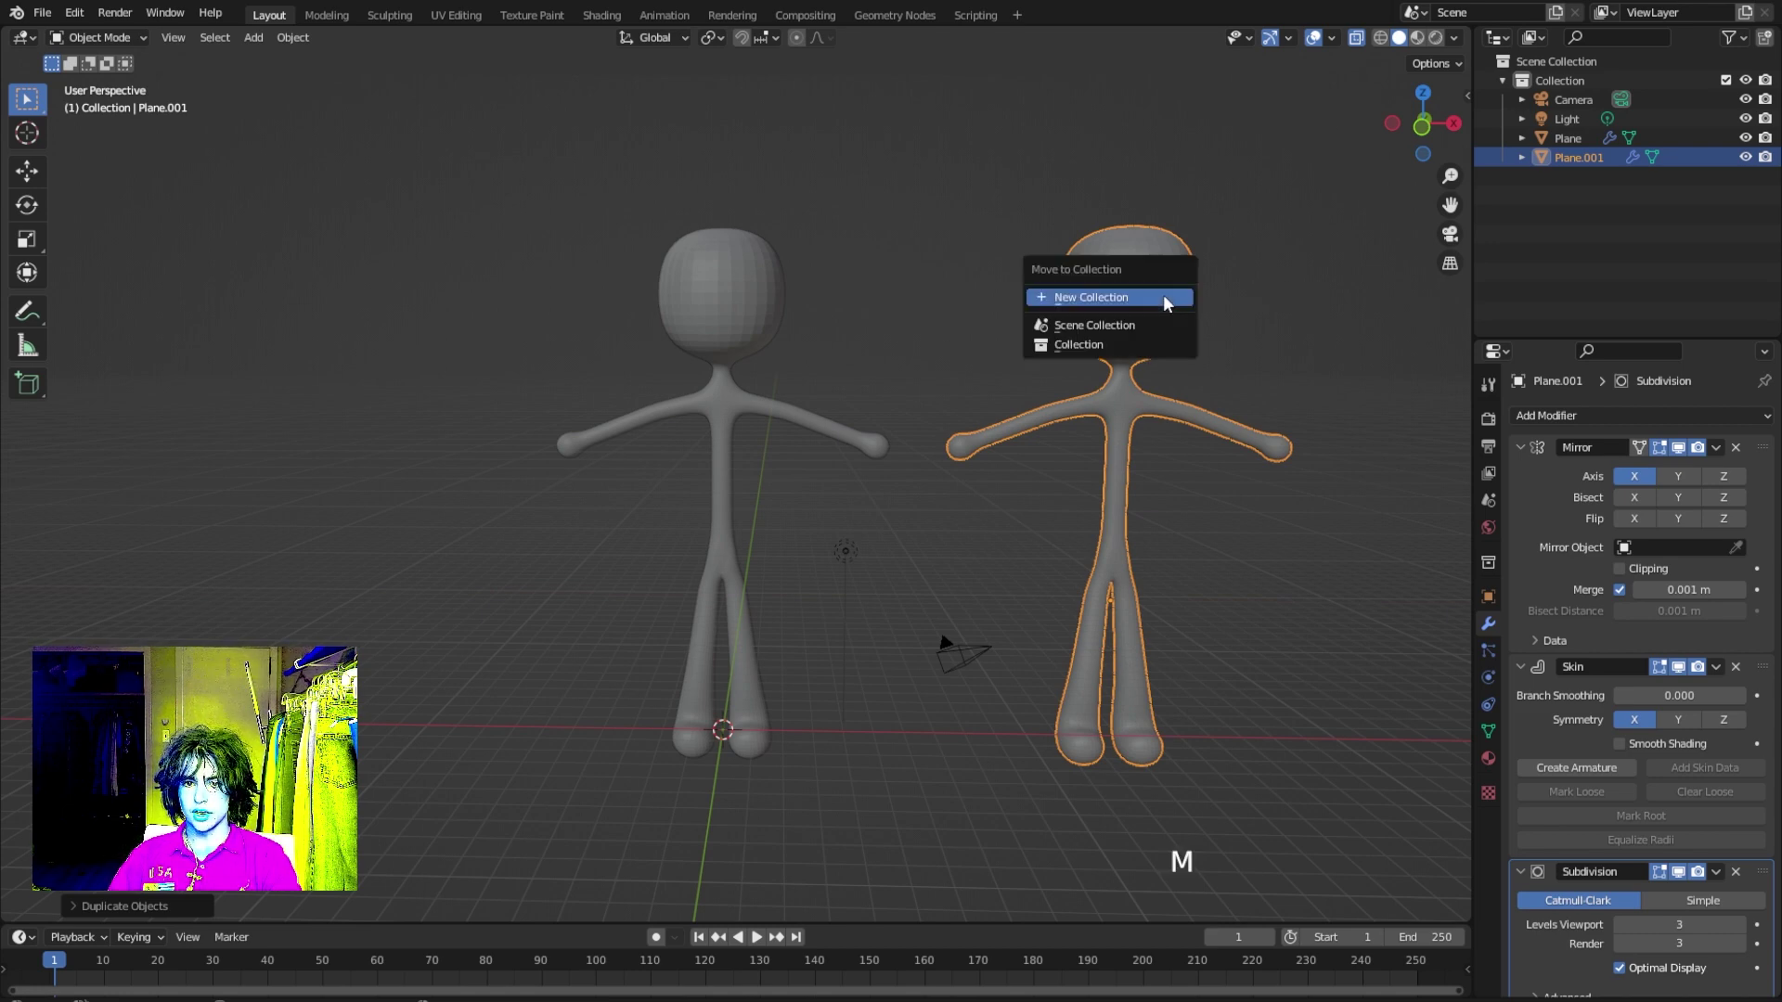
click(1162, 295)
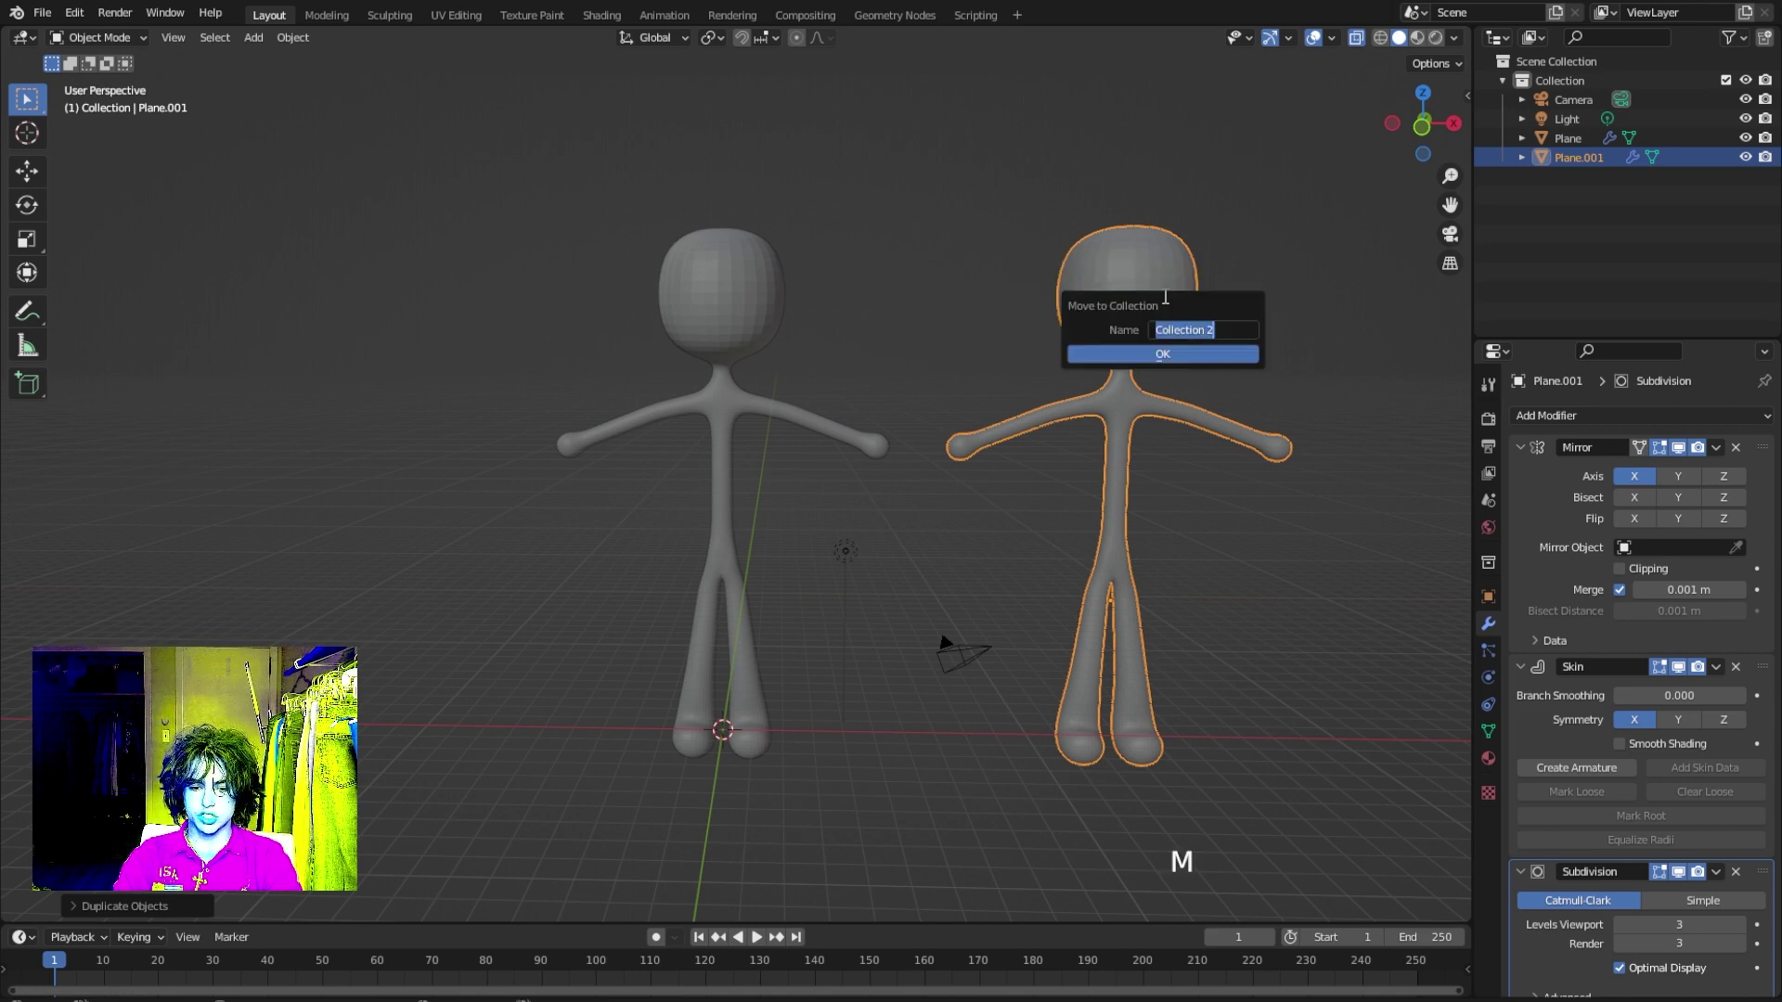
text(t)
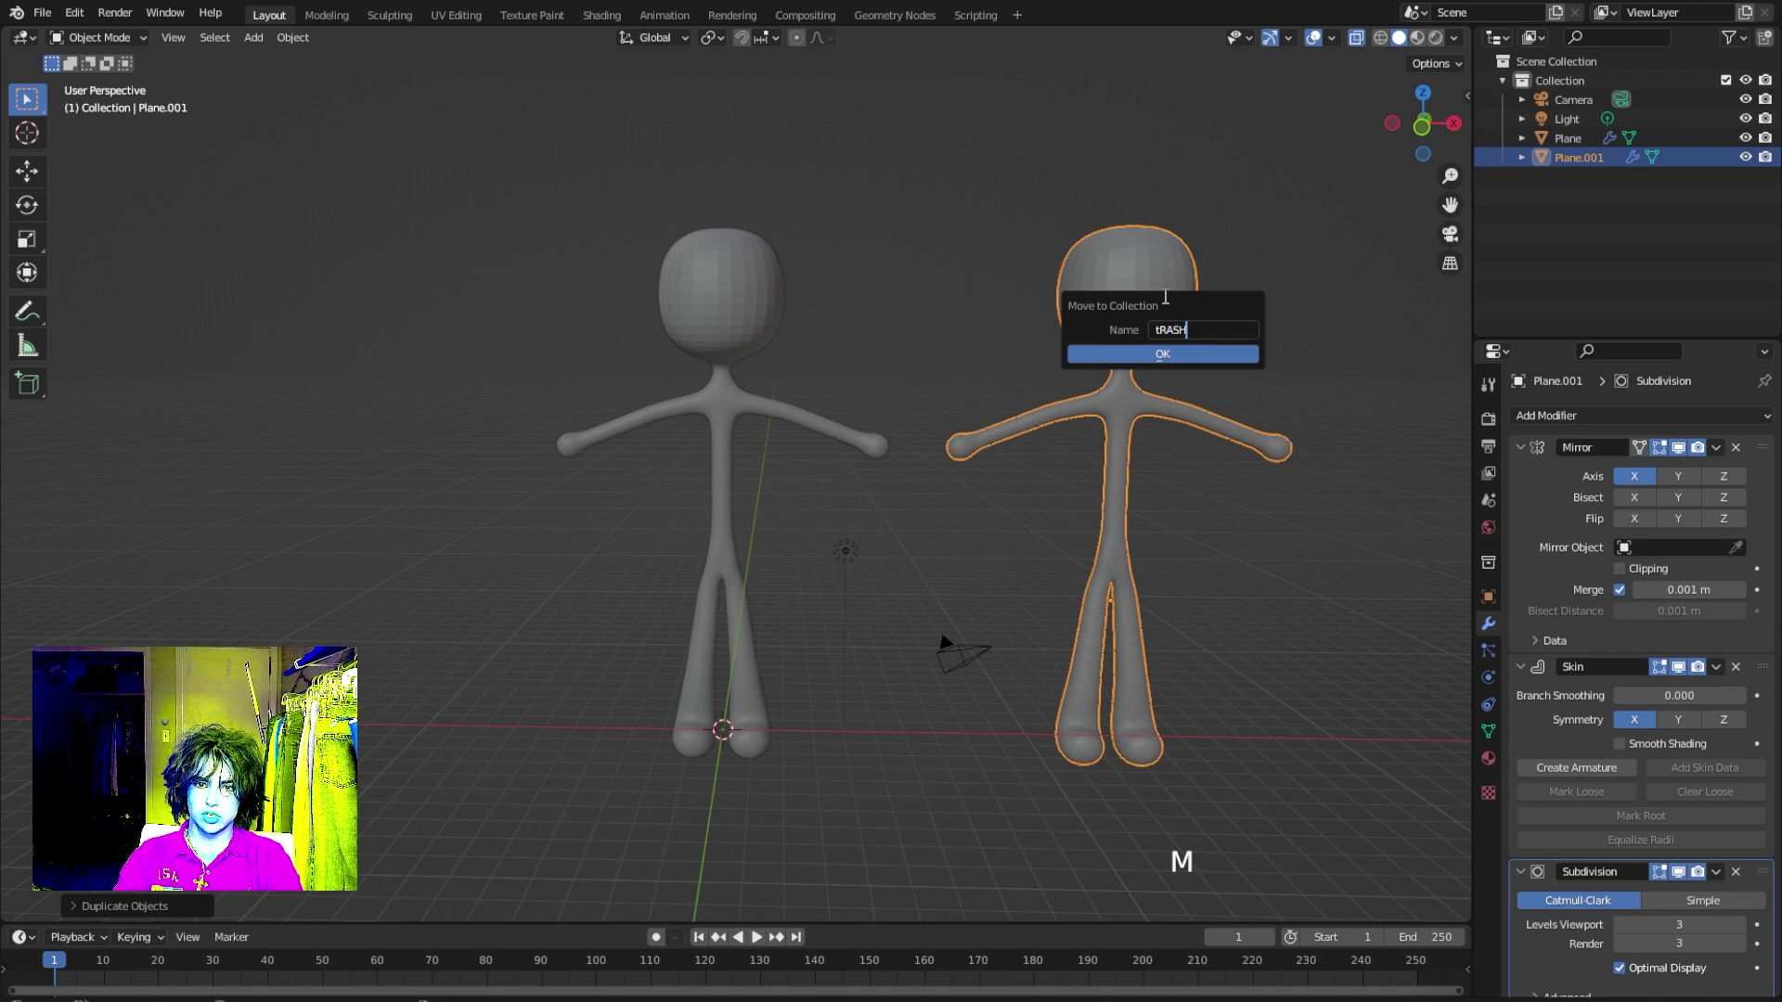
text(RASH)
key(BackSpace)
key(BackSpace)
key(BackSpace)
key(BackSpace)
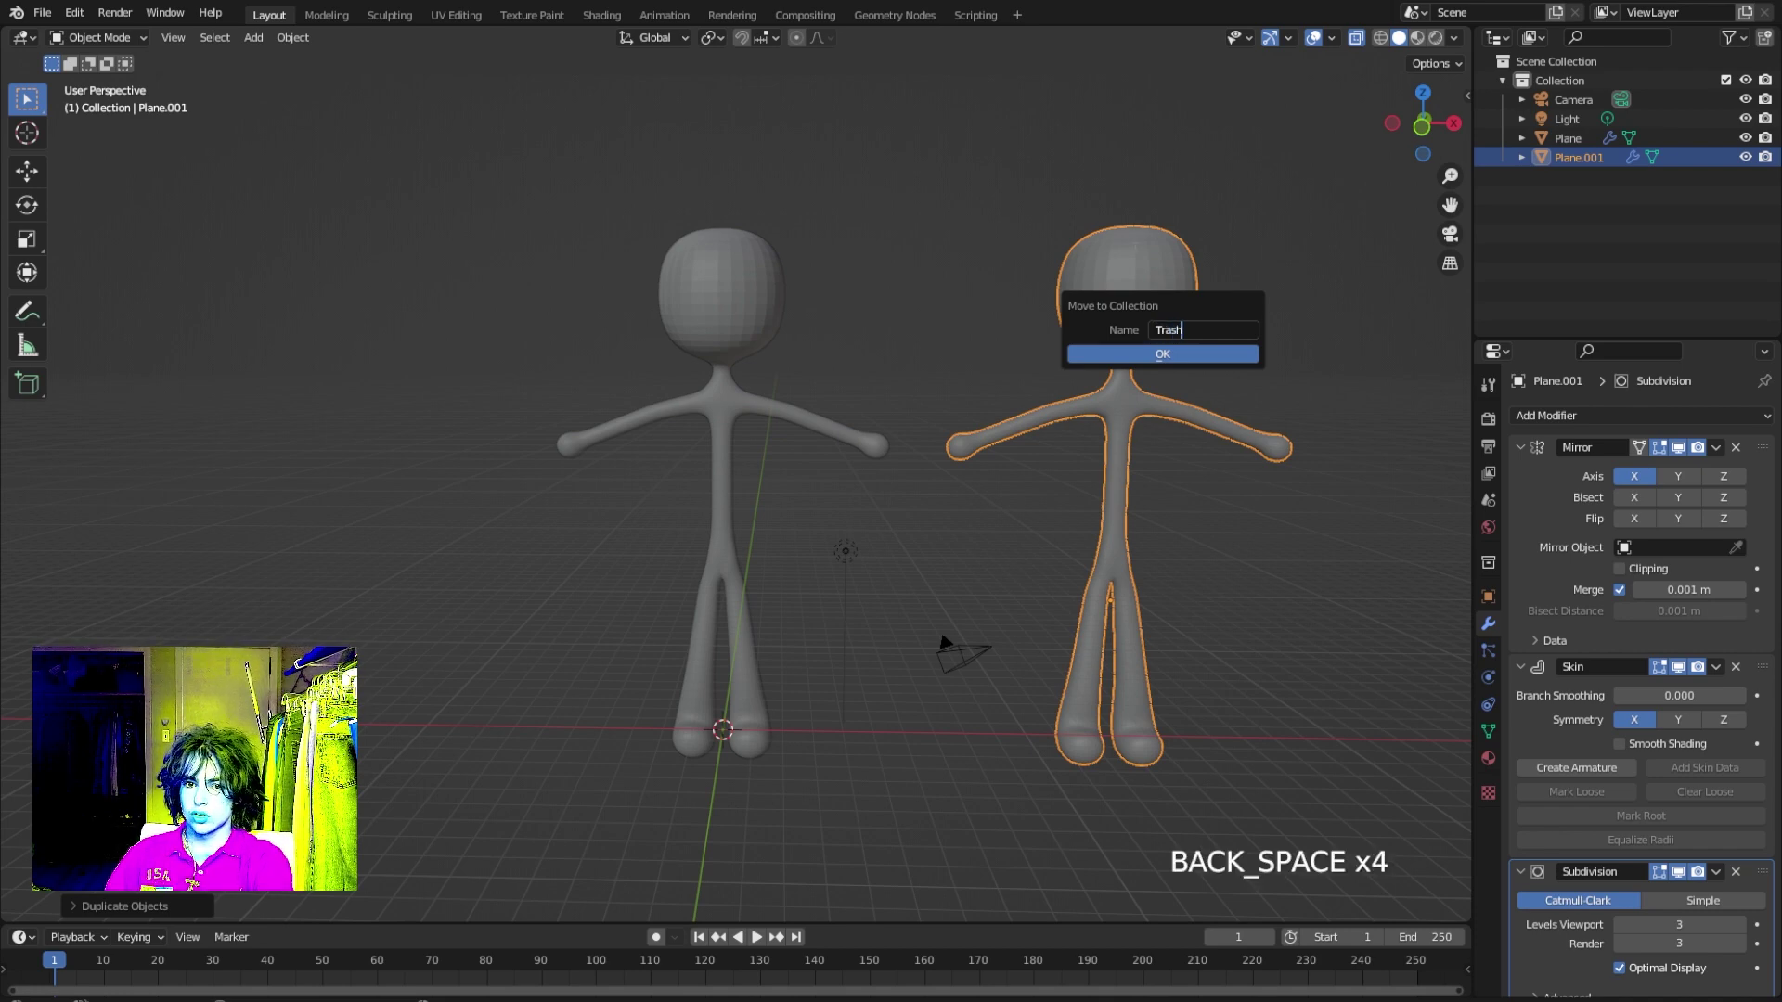
click(1193, 357)
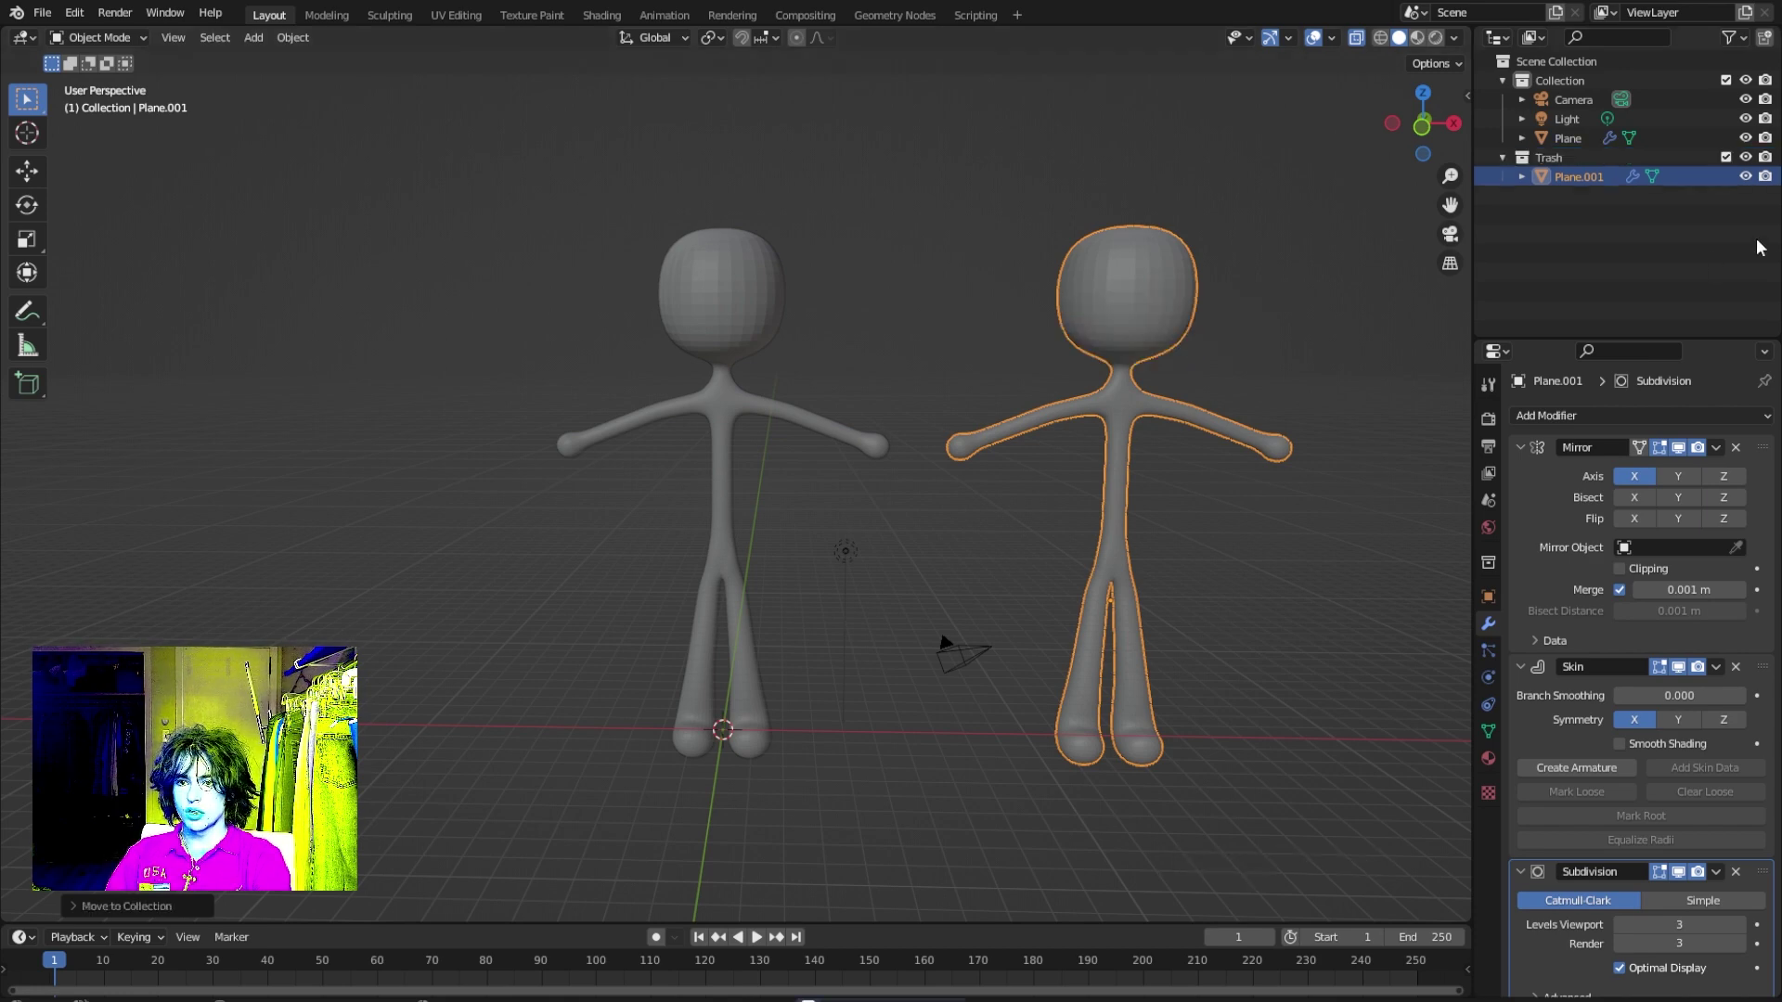
click(1726, 157)
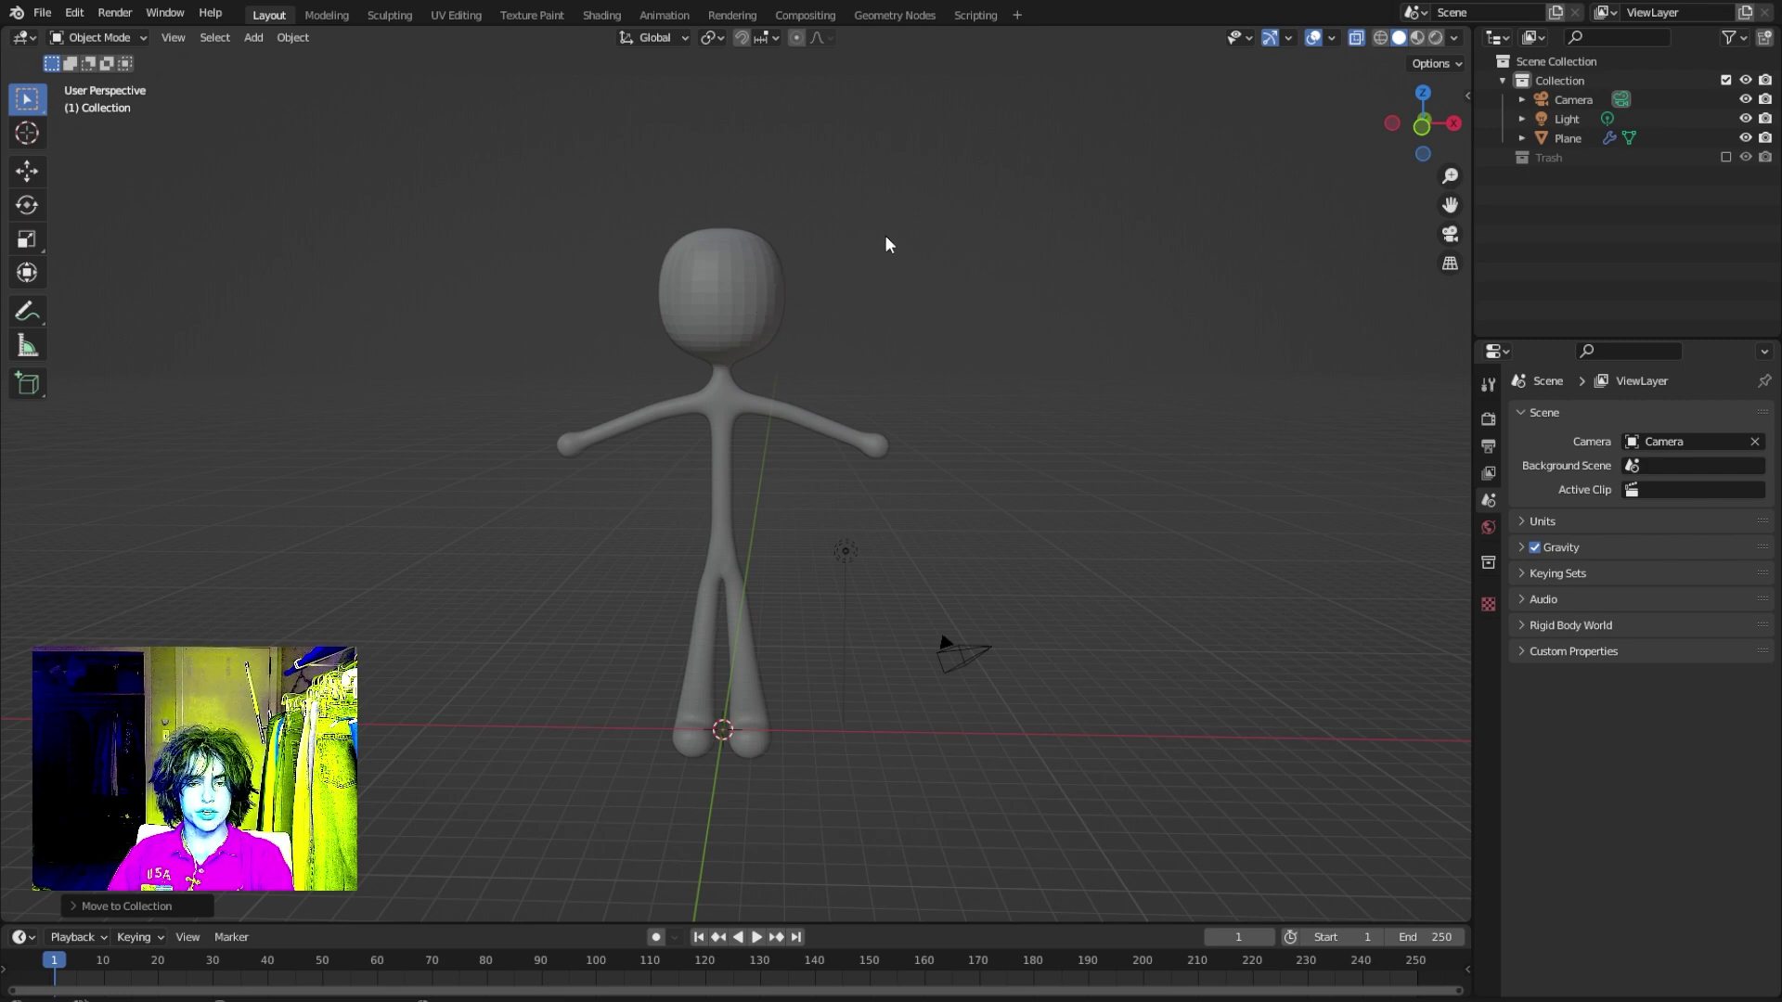
Apply the Mirror and Skin modifiers on the original character.
click(739, 315)
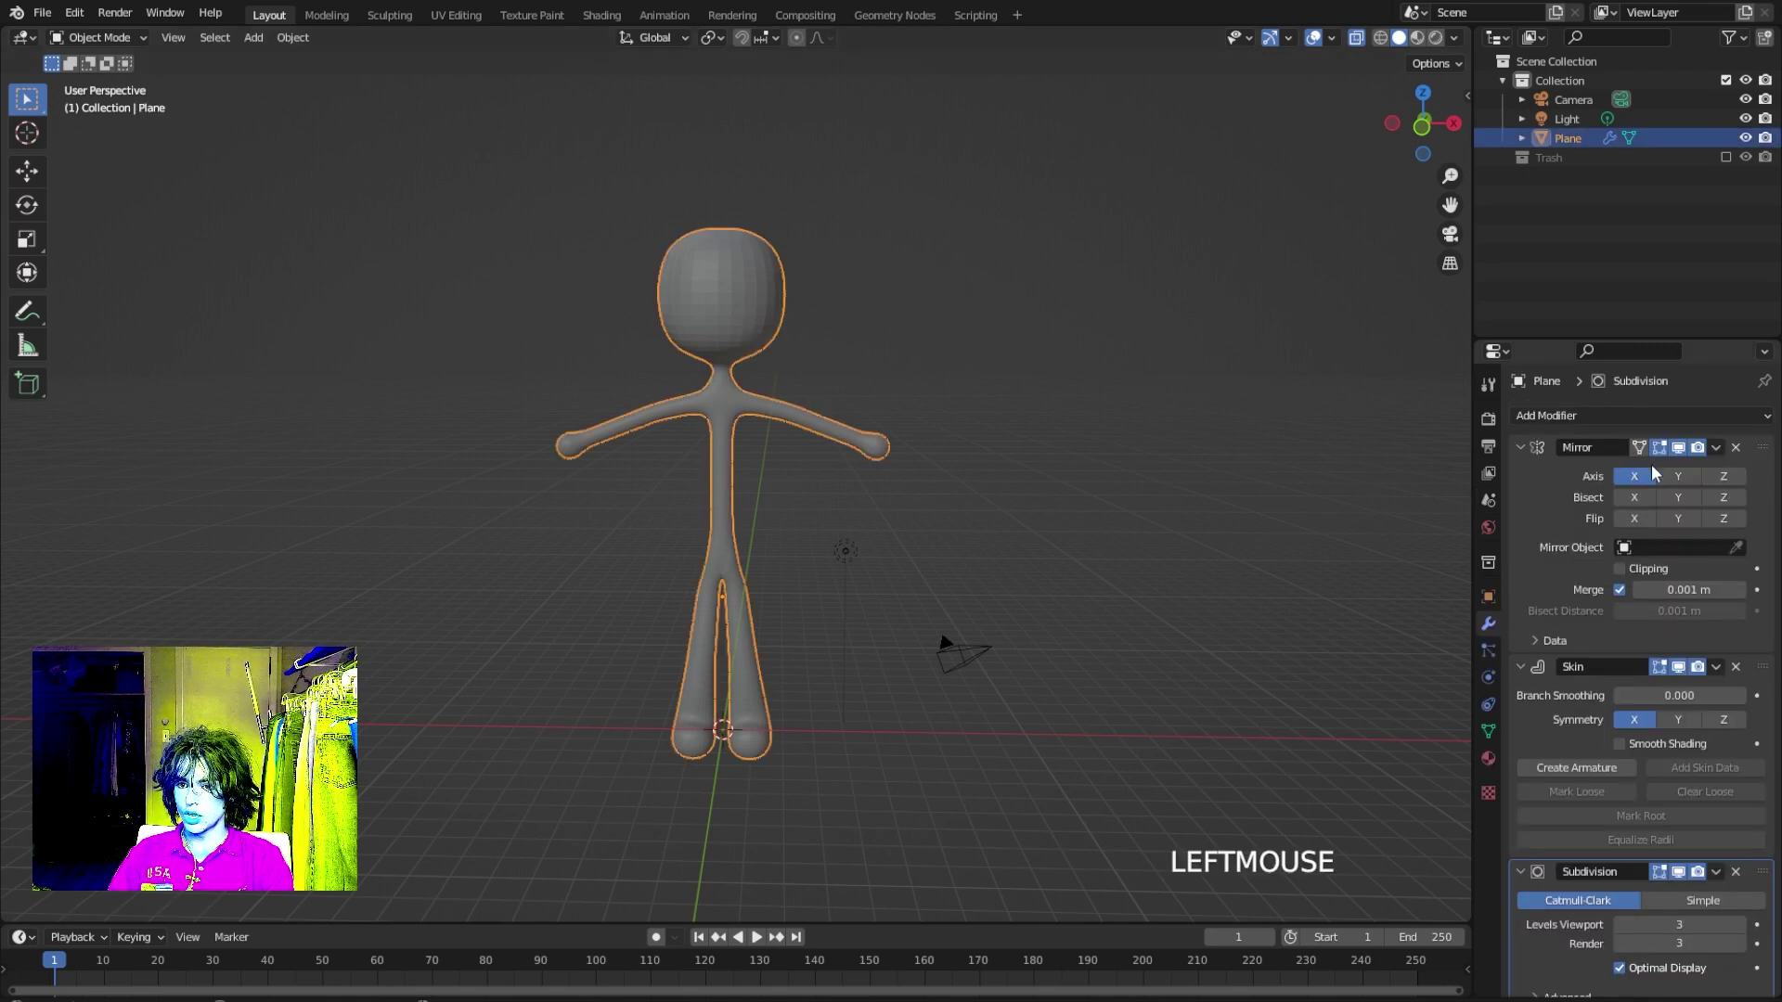
click(1715, 447)
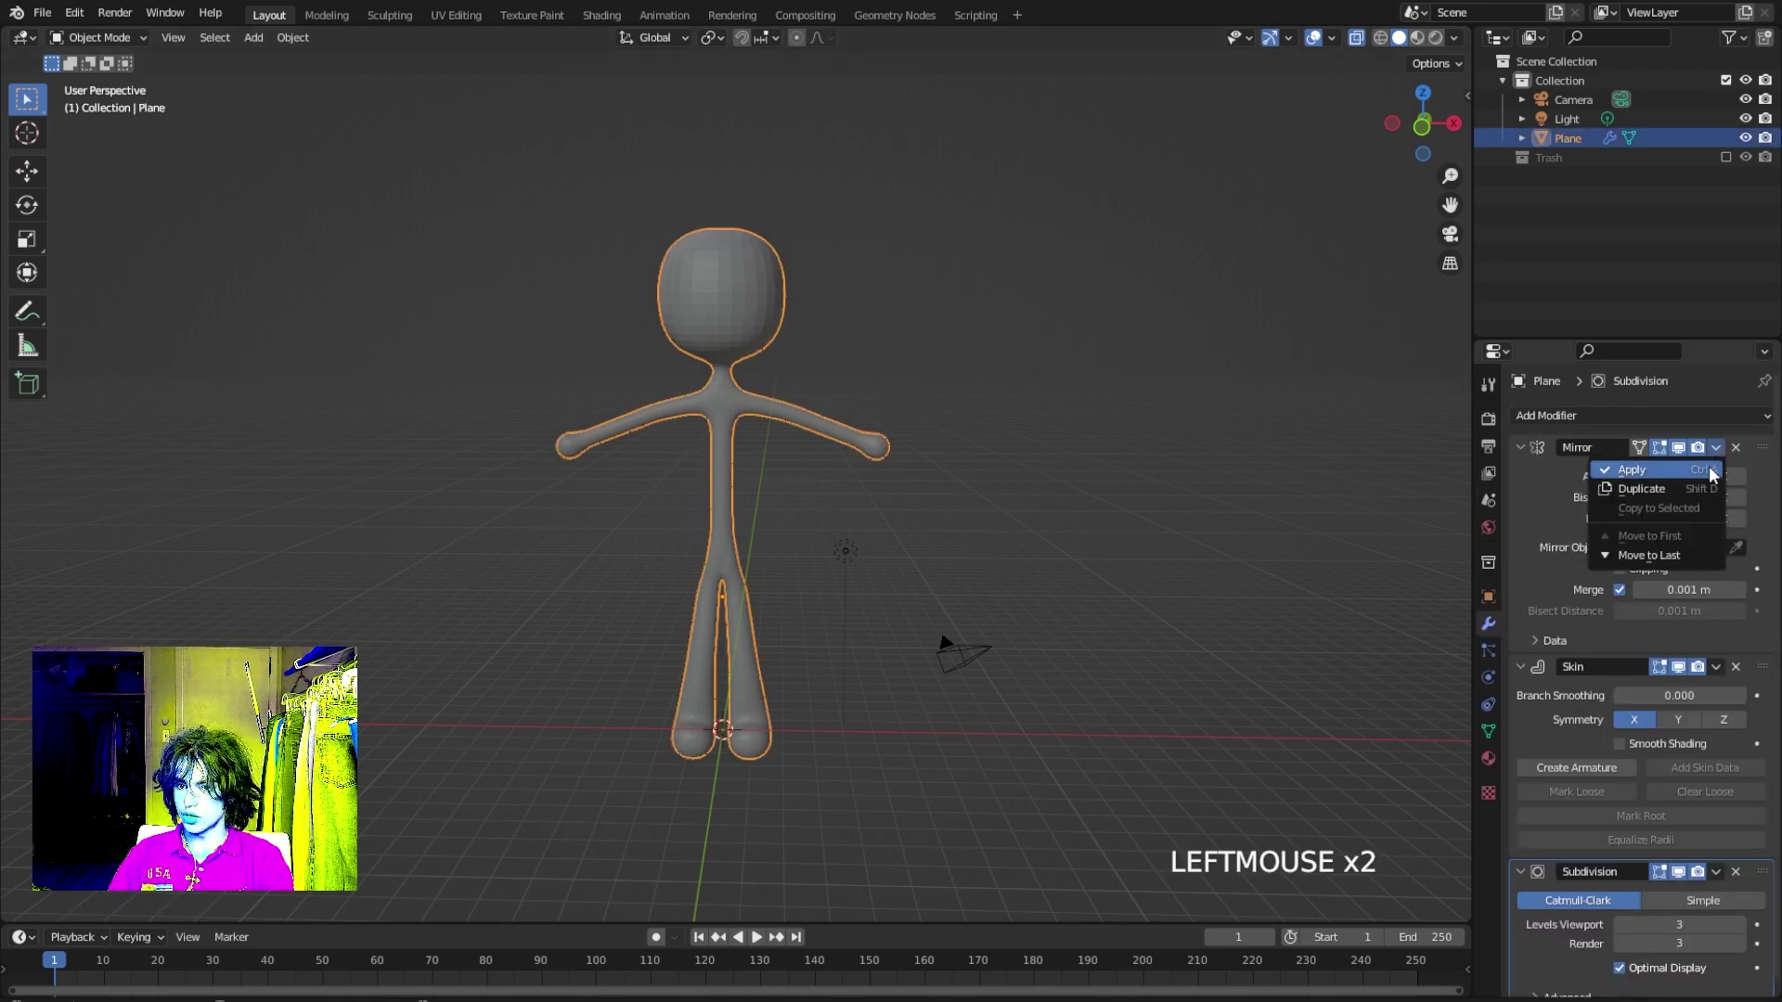
click(1707, 466)
click(1712, 448)
click(1709, 466)
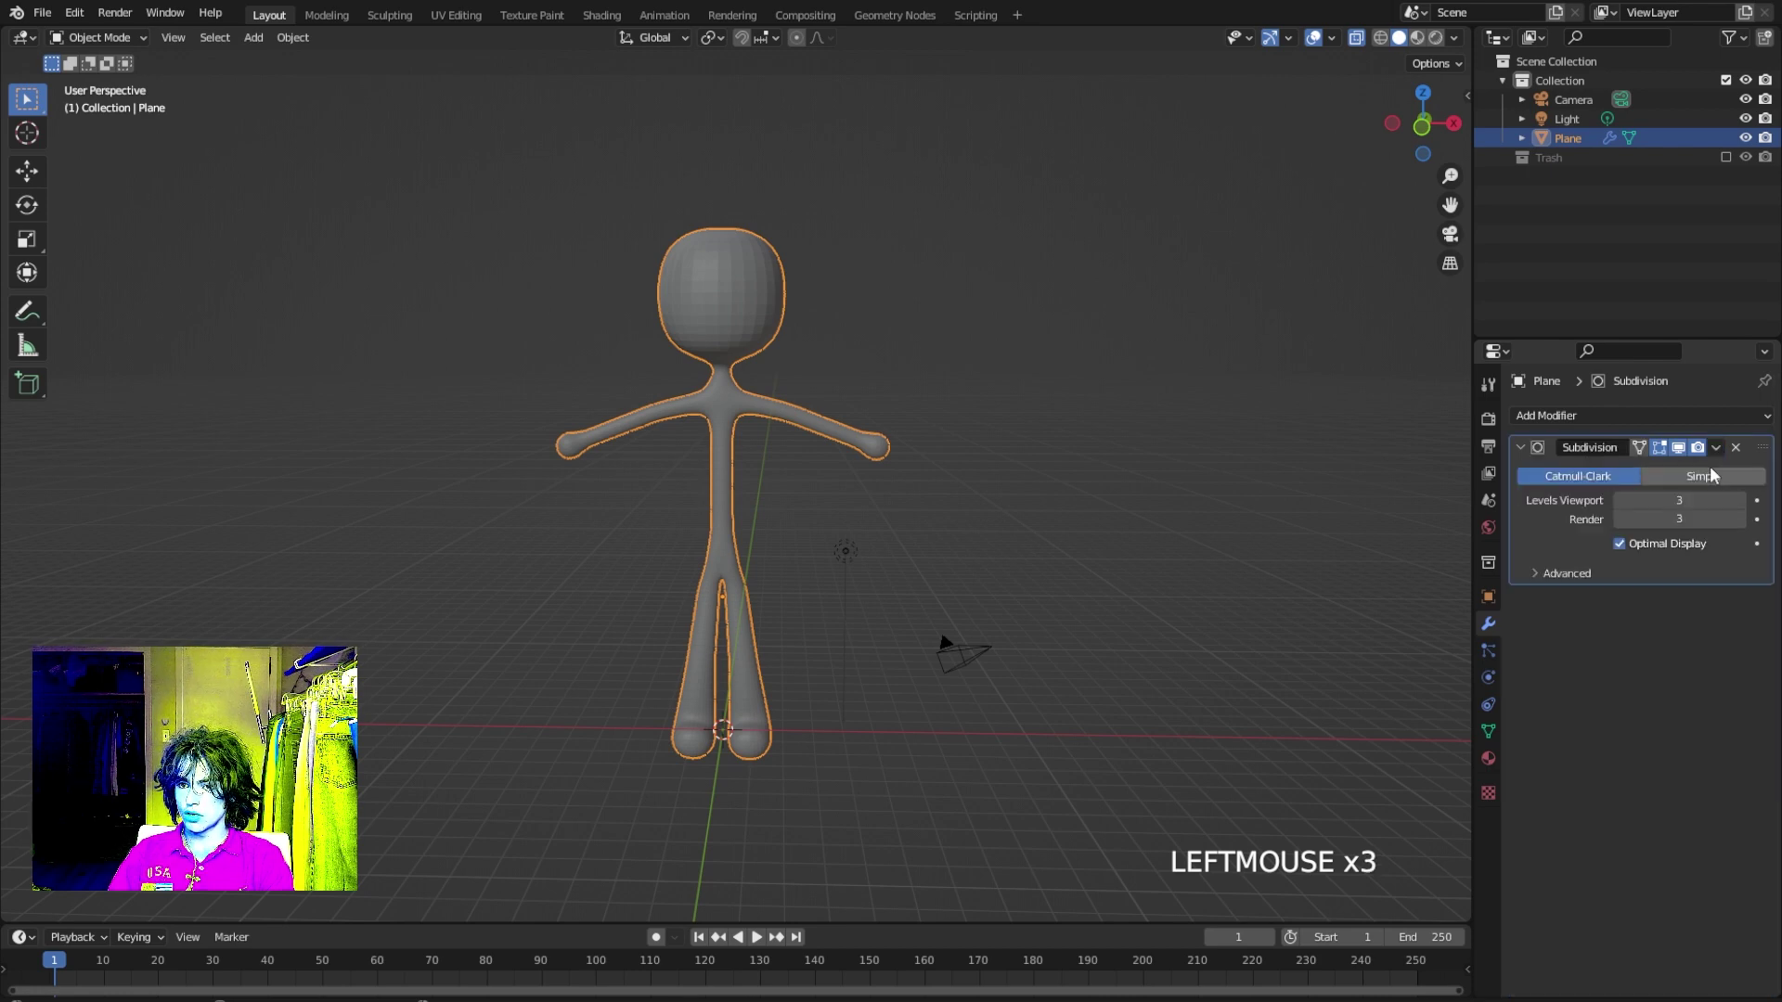
Apply the Subdivision modifier on the character and deselect it.
click(1715, 447)
click(1711, 466)
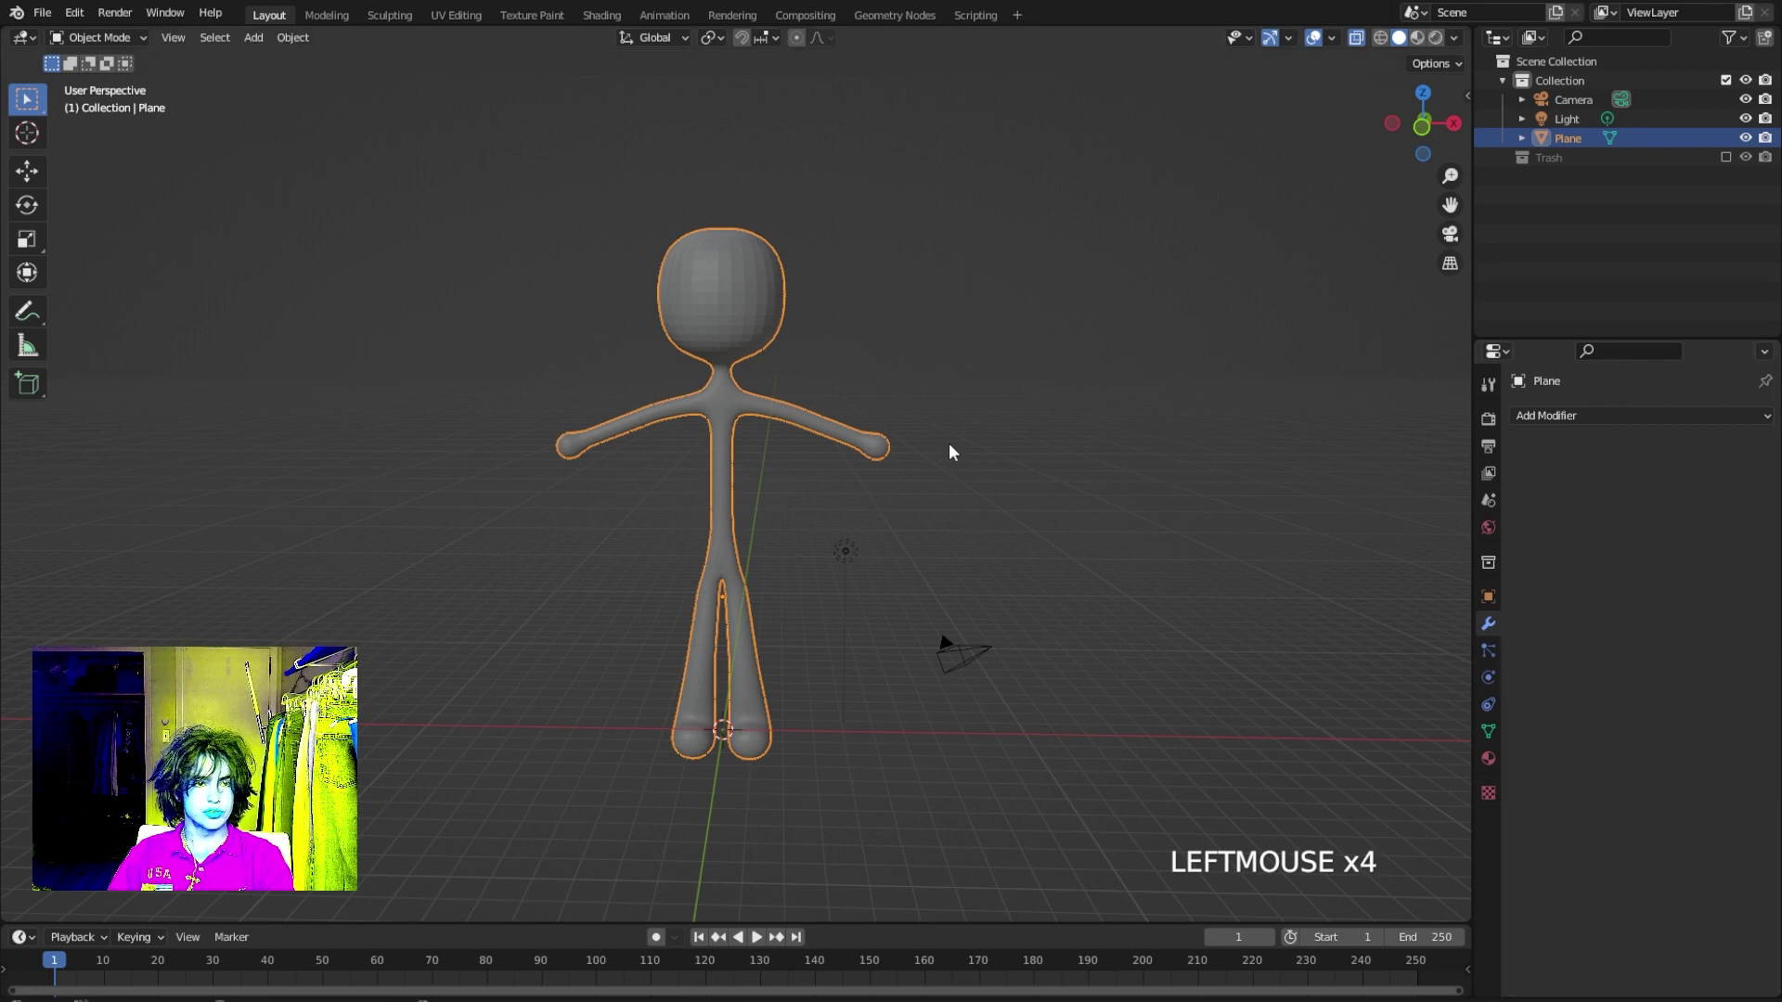
click(1020, 444)
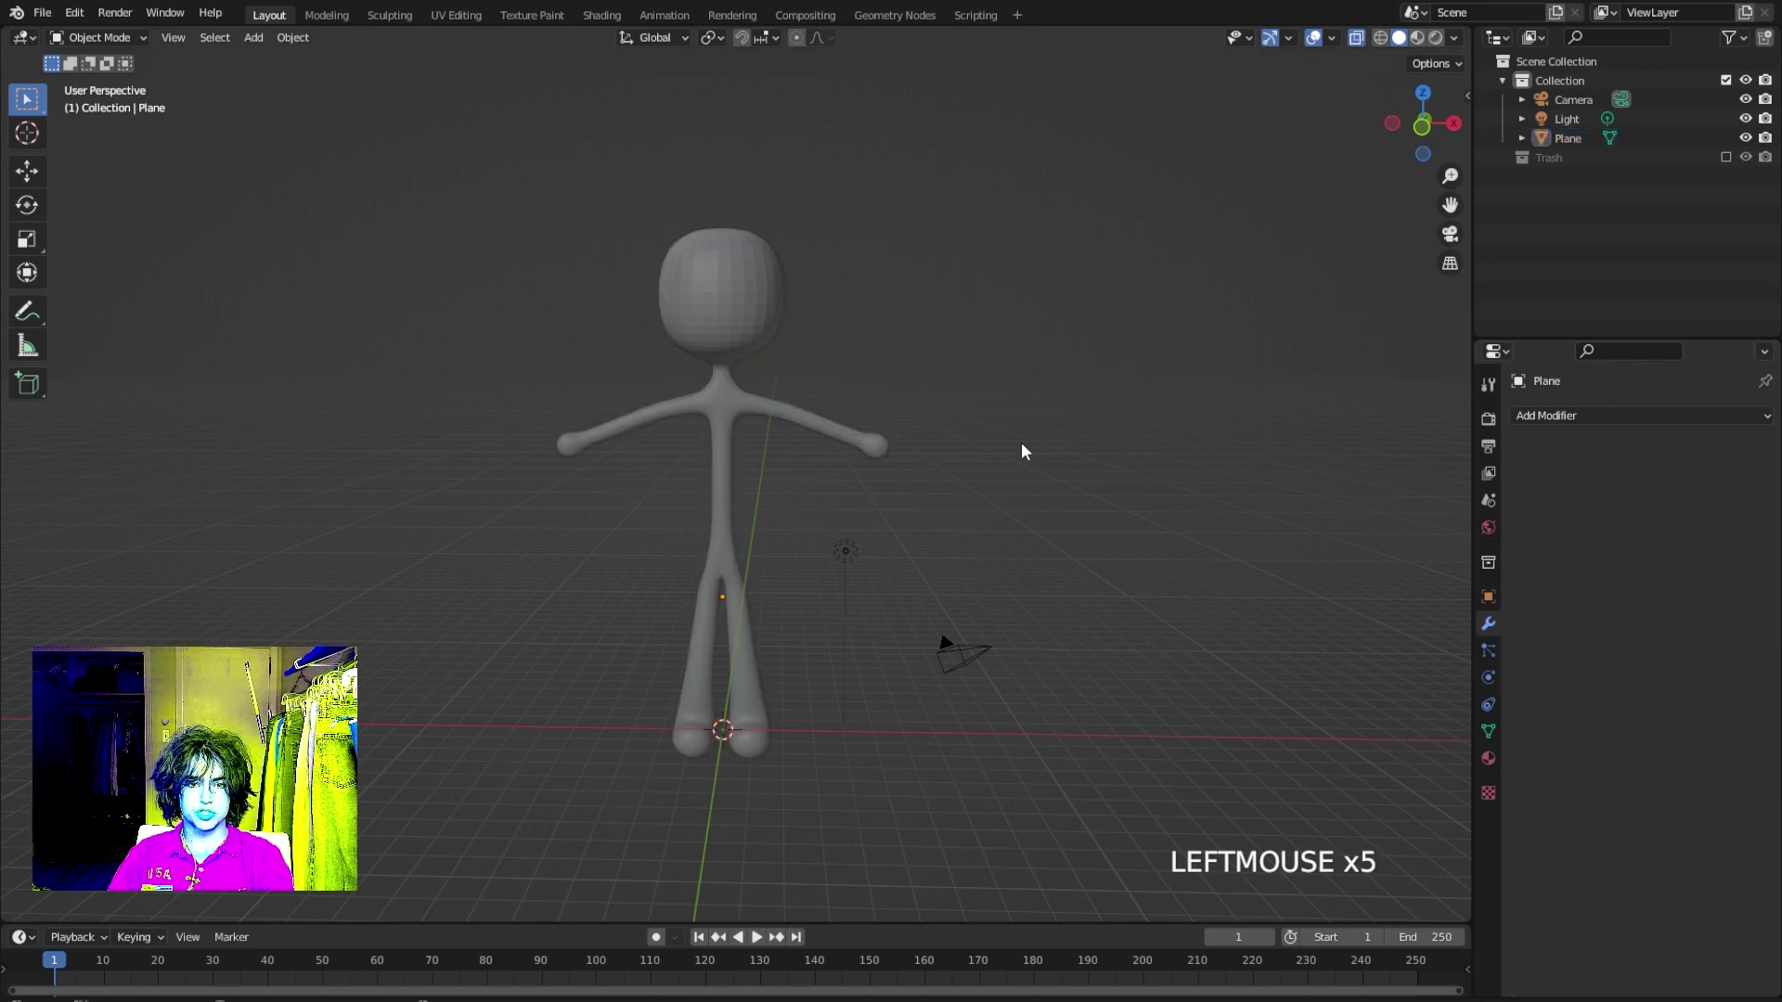
Shade the character smooth and clear the selection.
click(697, 331)
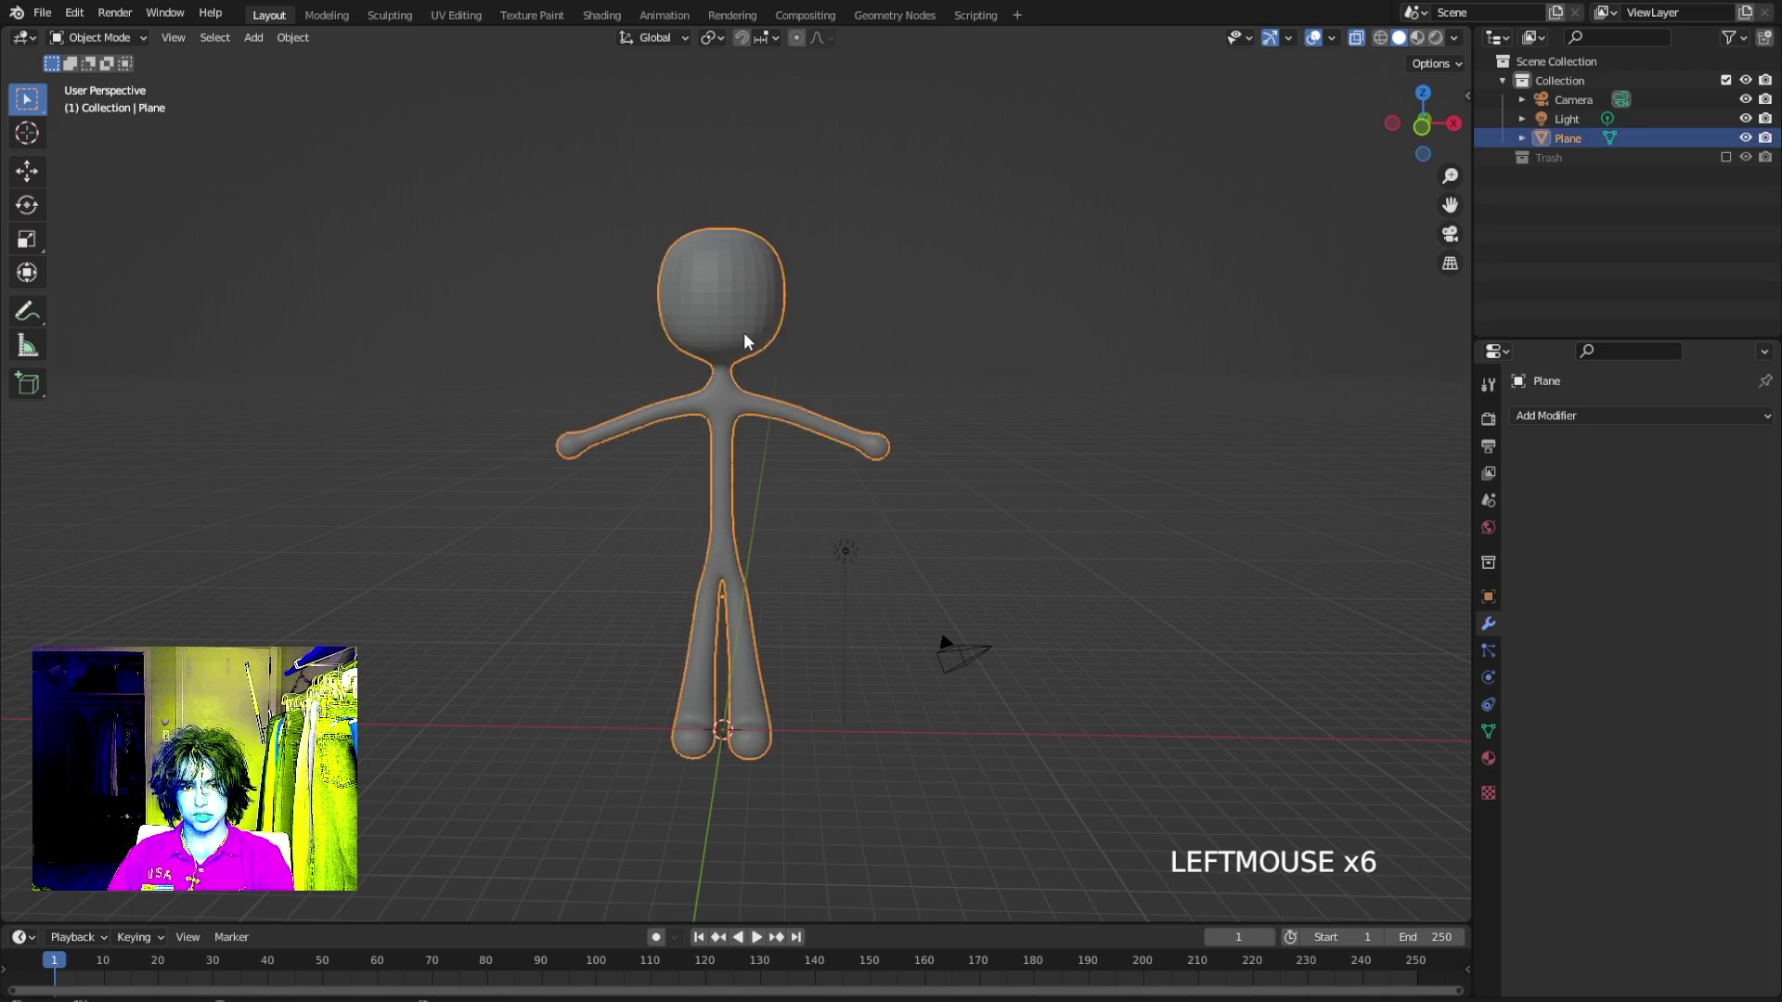
scroll(705, 325, up, 1)
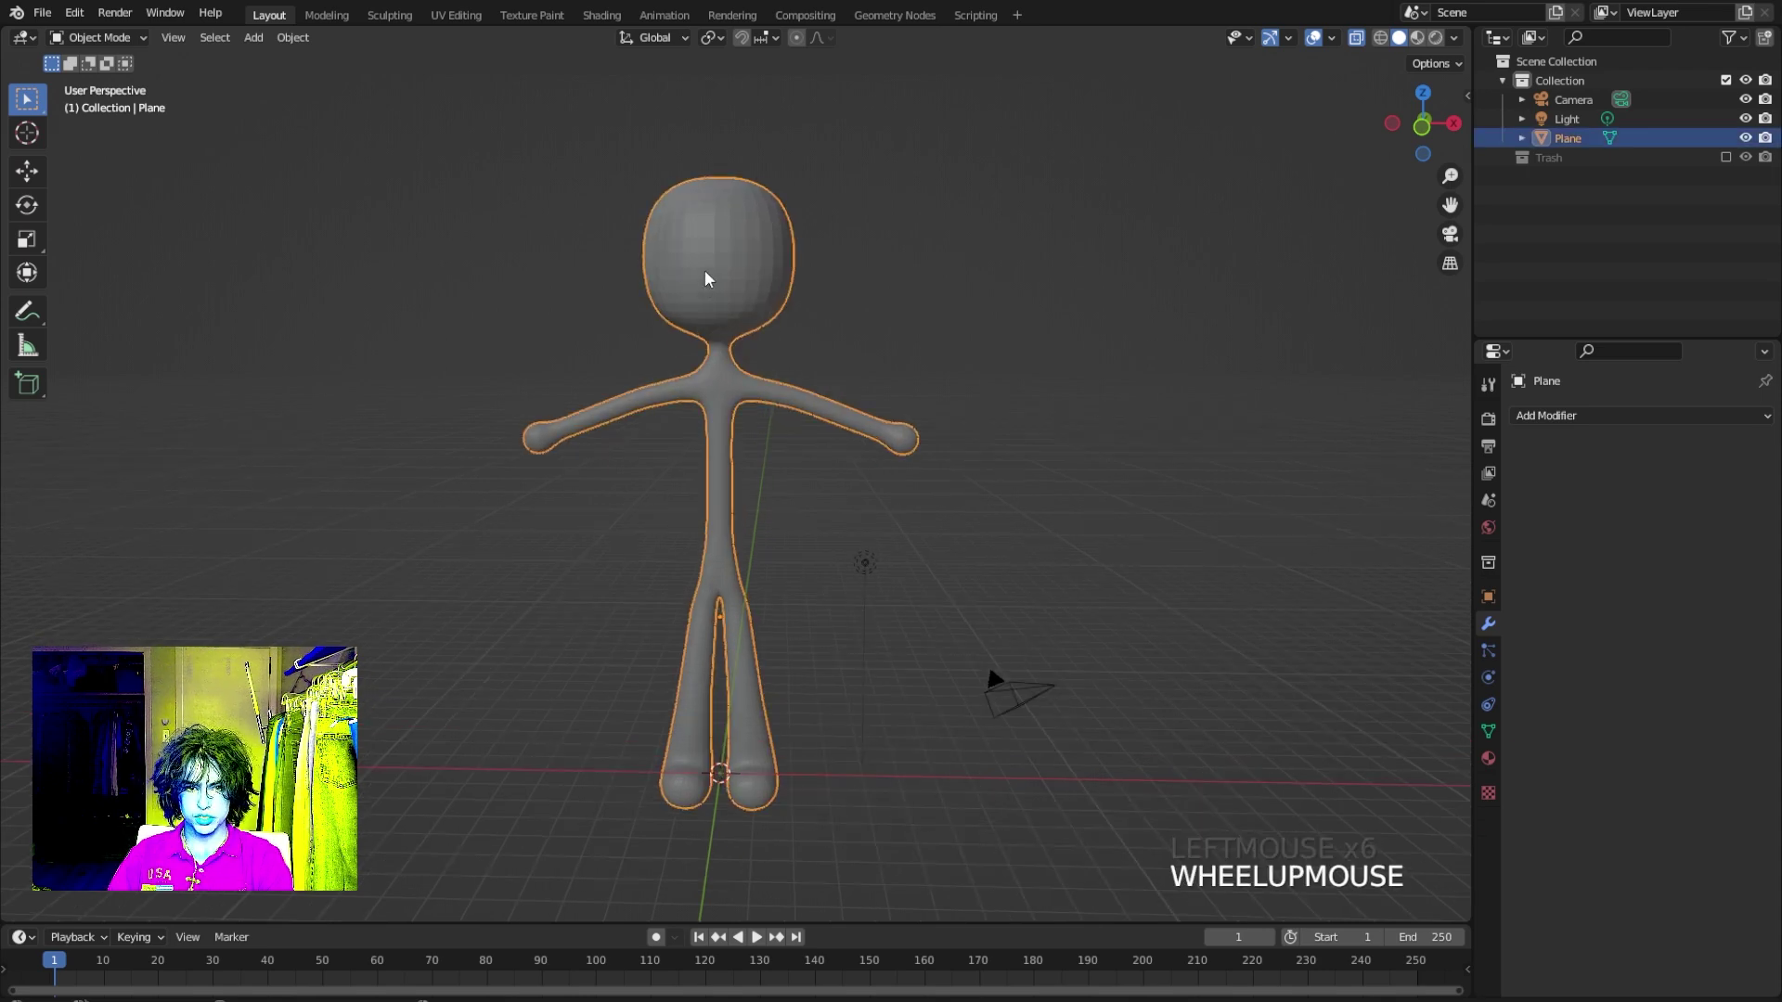
right_drag(711, 275, 736, 292)
click(846, 320)
middle_drag(771, 315, 703, 255)
scroll(753, 368, down, 2)
middle_drag(754, 367, 737, 359)
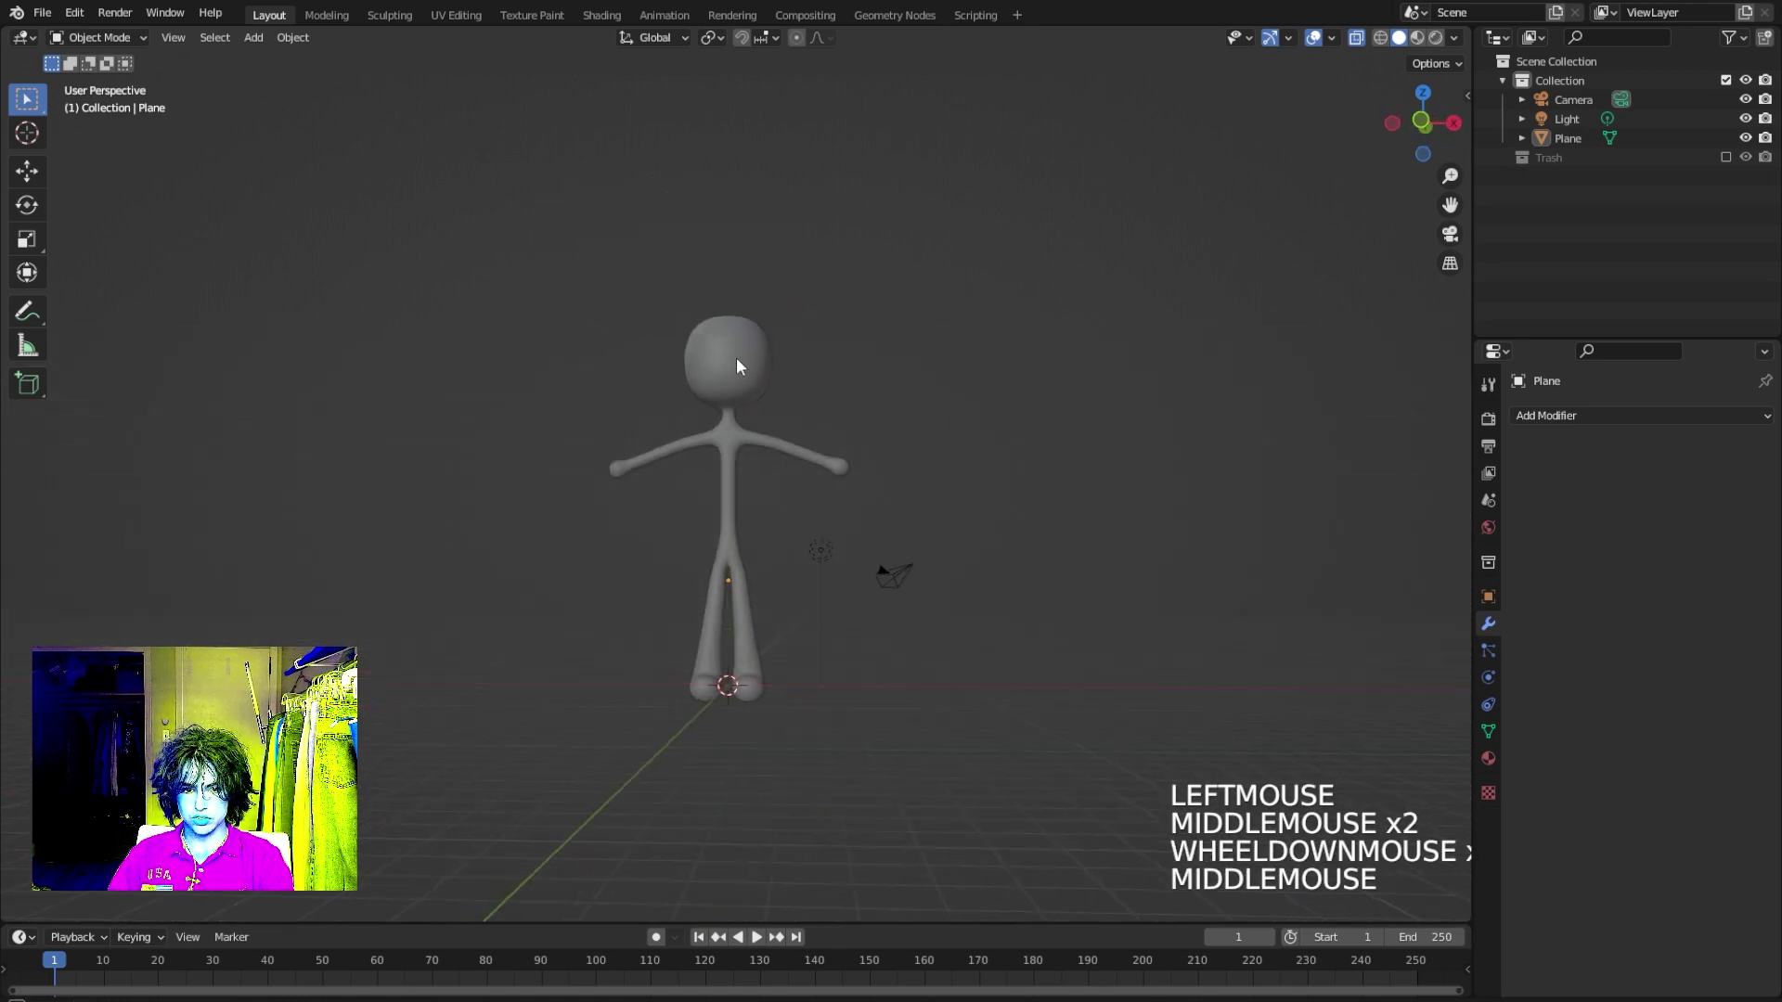
Select the character and switch it to Sculpt Mode, framing the feet.
scroll(755, 483, up, 5)
middle_drag(754, 483, 771, 557)
scroll(746, 667, up, 1)
scroll(746, 667, up, 1)
shift+middle_drag(746, 666, 564, 292)
click(692, 518)
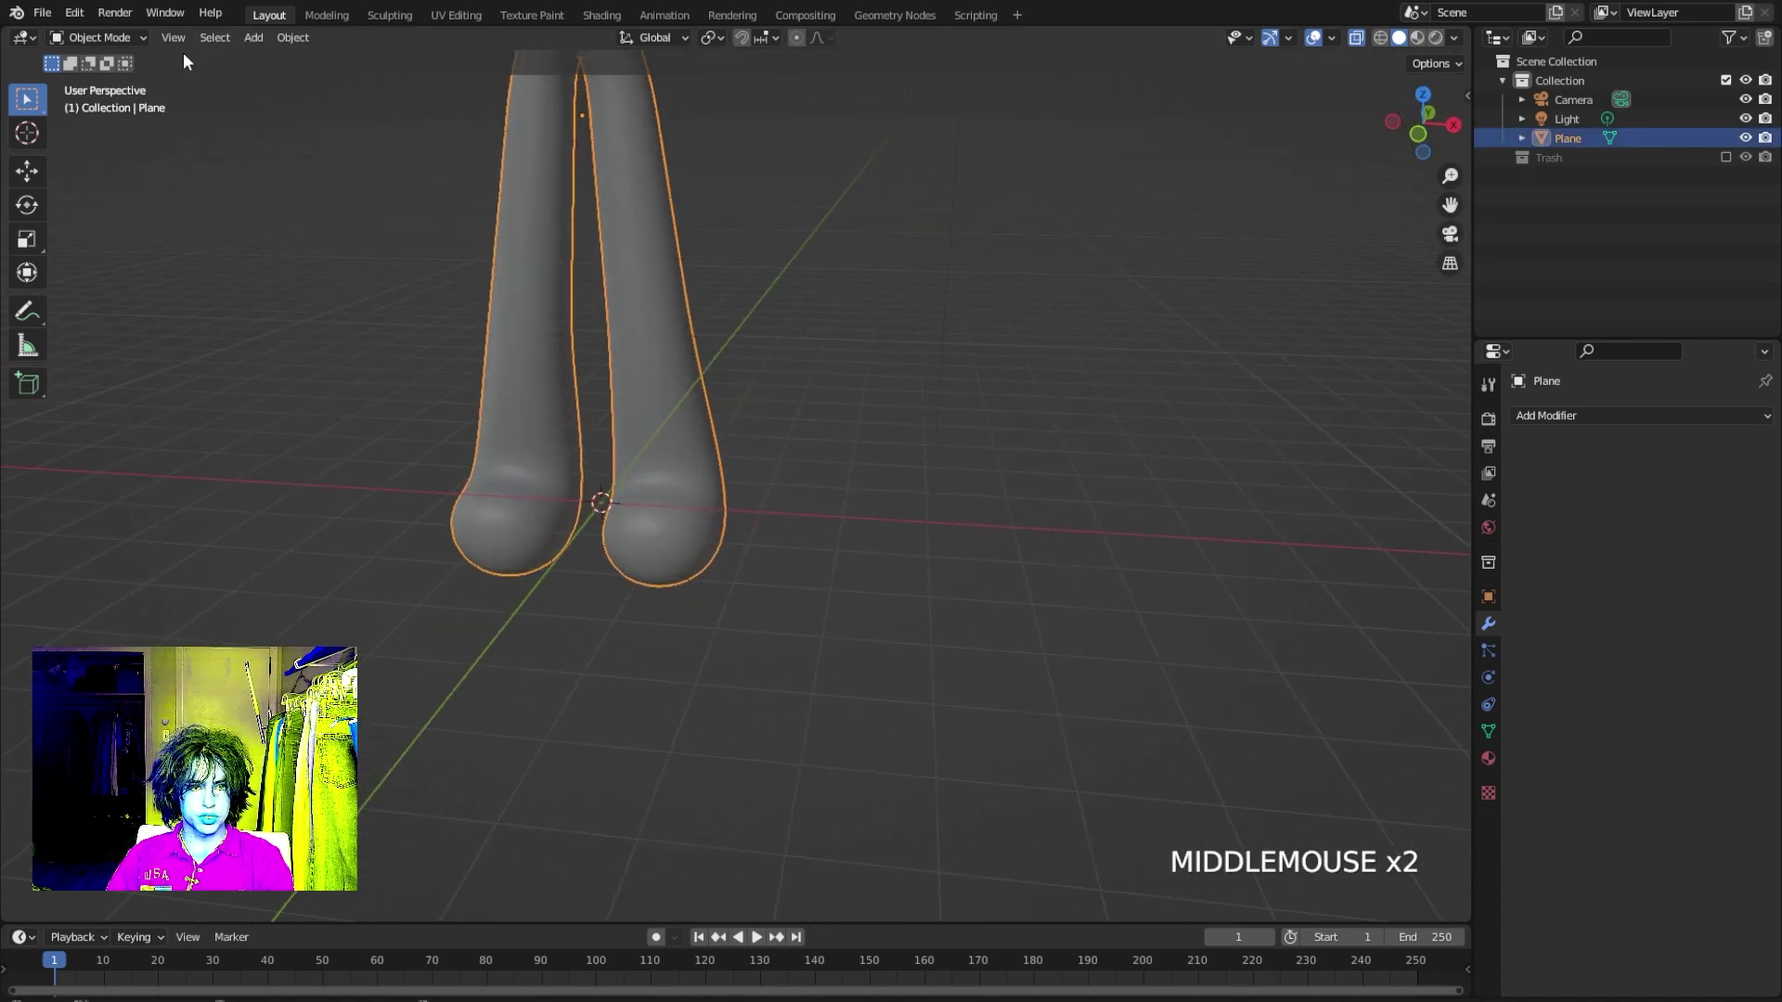
click(98, 37)
click(117, 92)
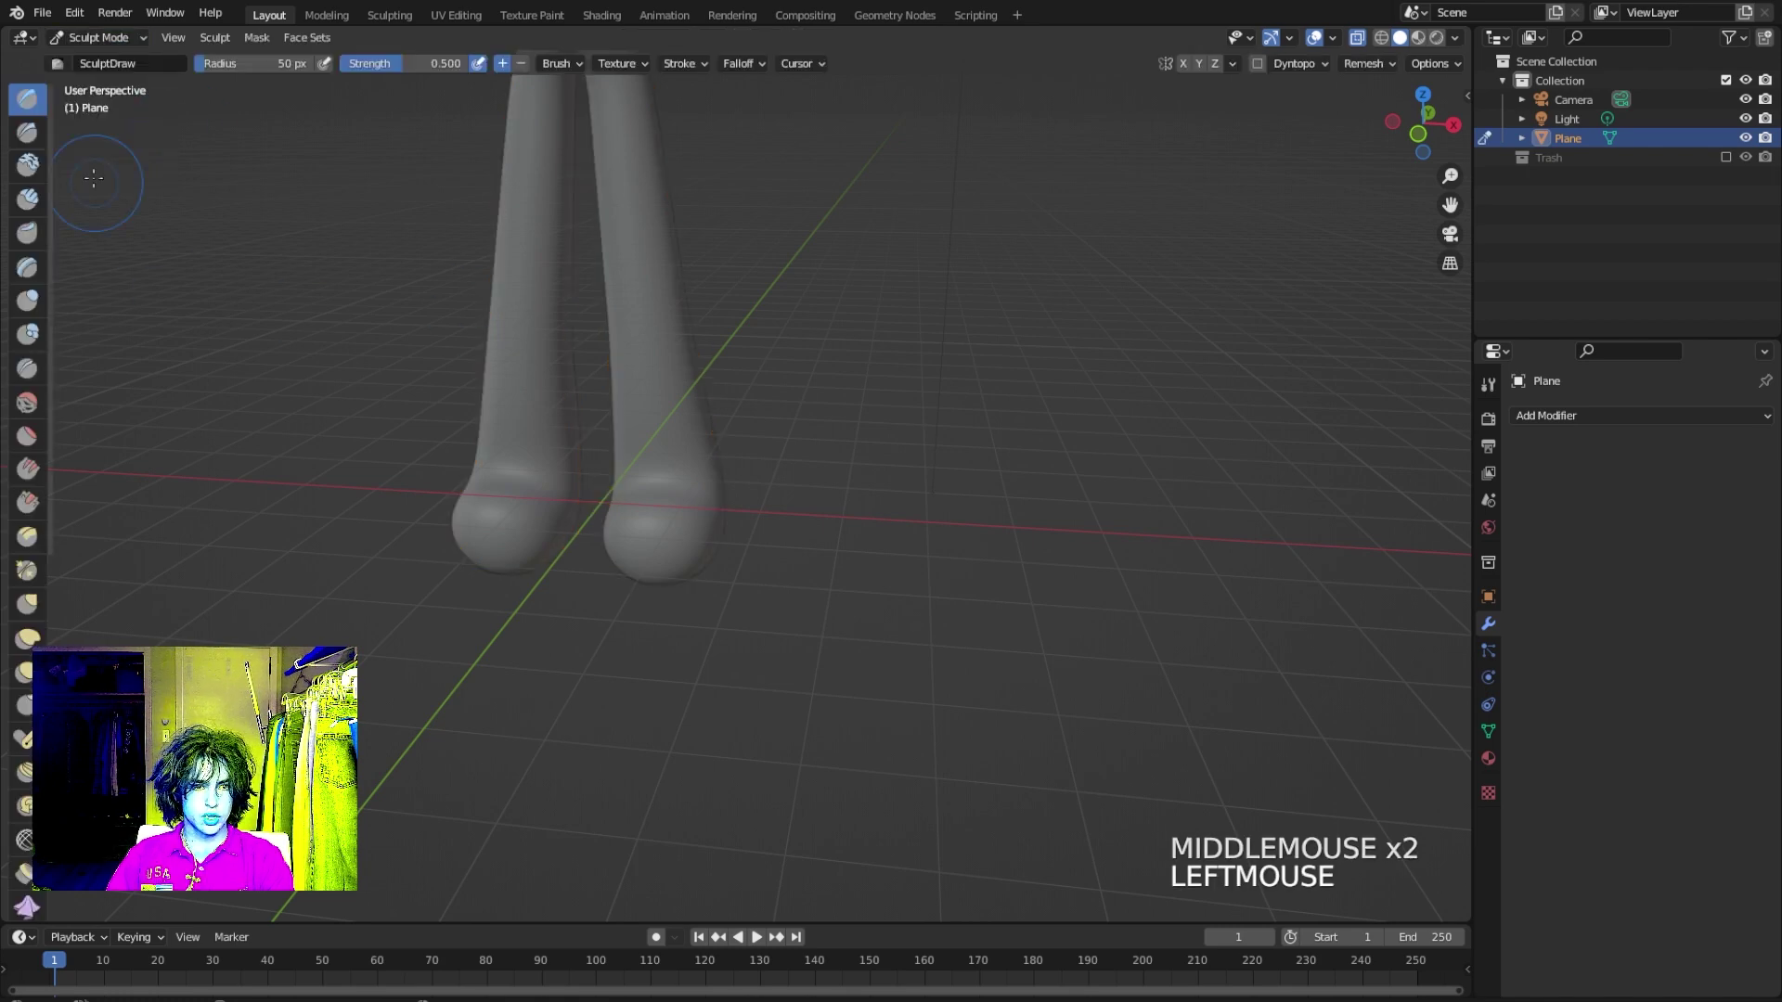
Choose the Grab brush with a radius of 131 px and pull the underside of one foot slightly downward in side view.
click(27, 605)
middle_drag(519, 520, 586, 501)
key(f)
click(604, 557)
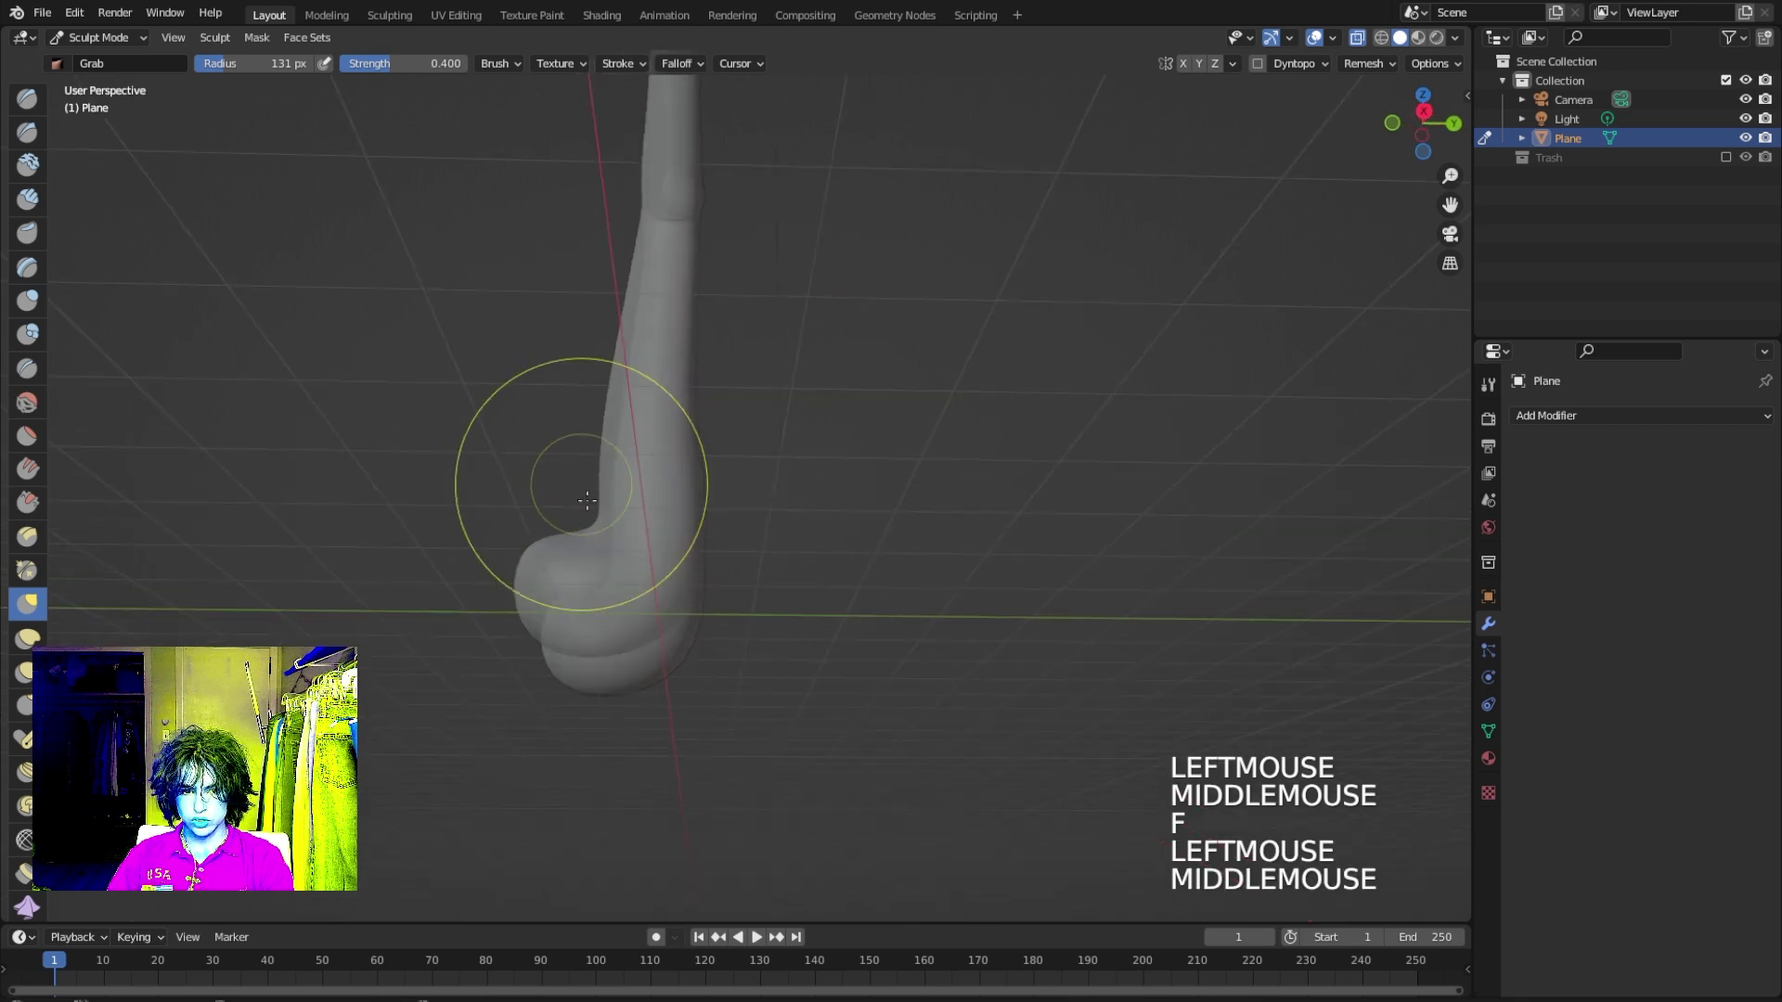
mouse_move(668, 597)
mouse_down()
mouse_move(640, 668)
mouse_move(666, 711)
mouse_up()
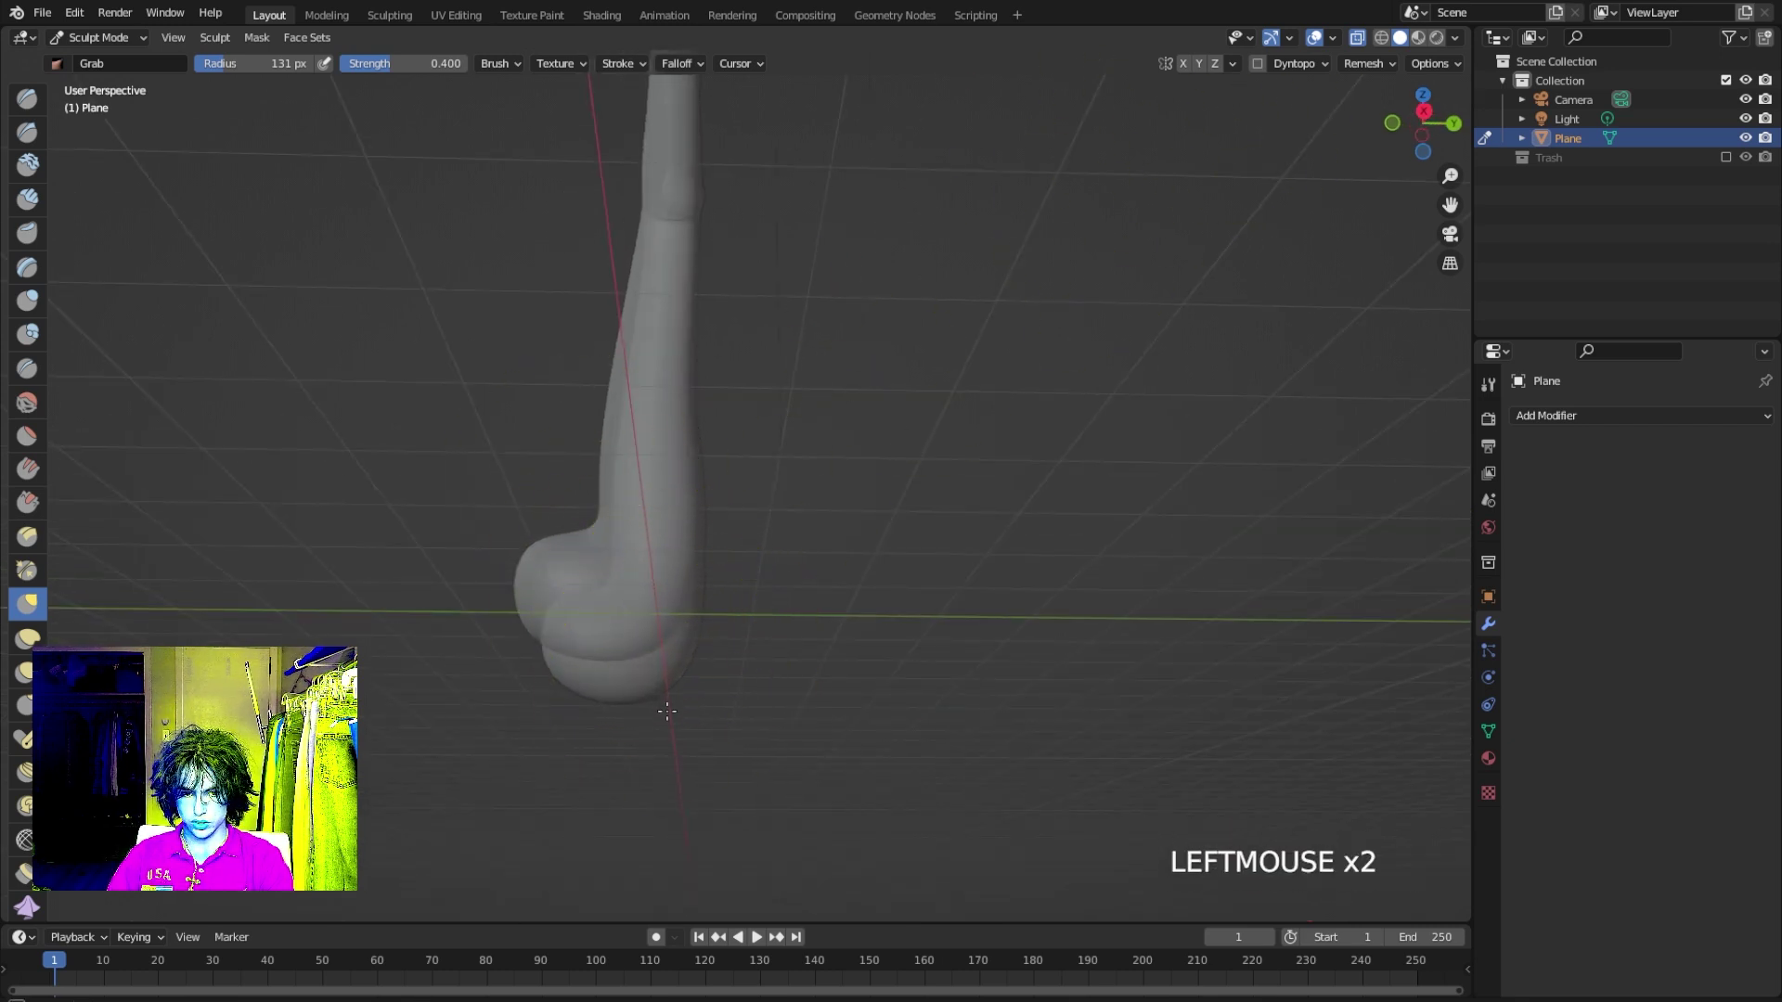
mouse_move(668, 711)
middle_down()
mouse_move(597, 616)
mouse_move(426, 649)
mouse_move(477, 577)
middle_up()
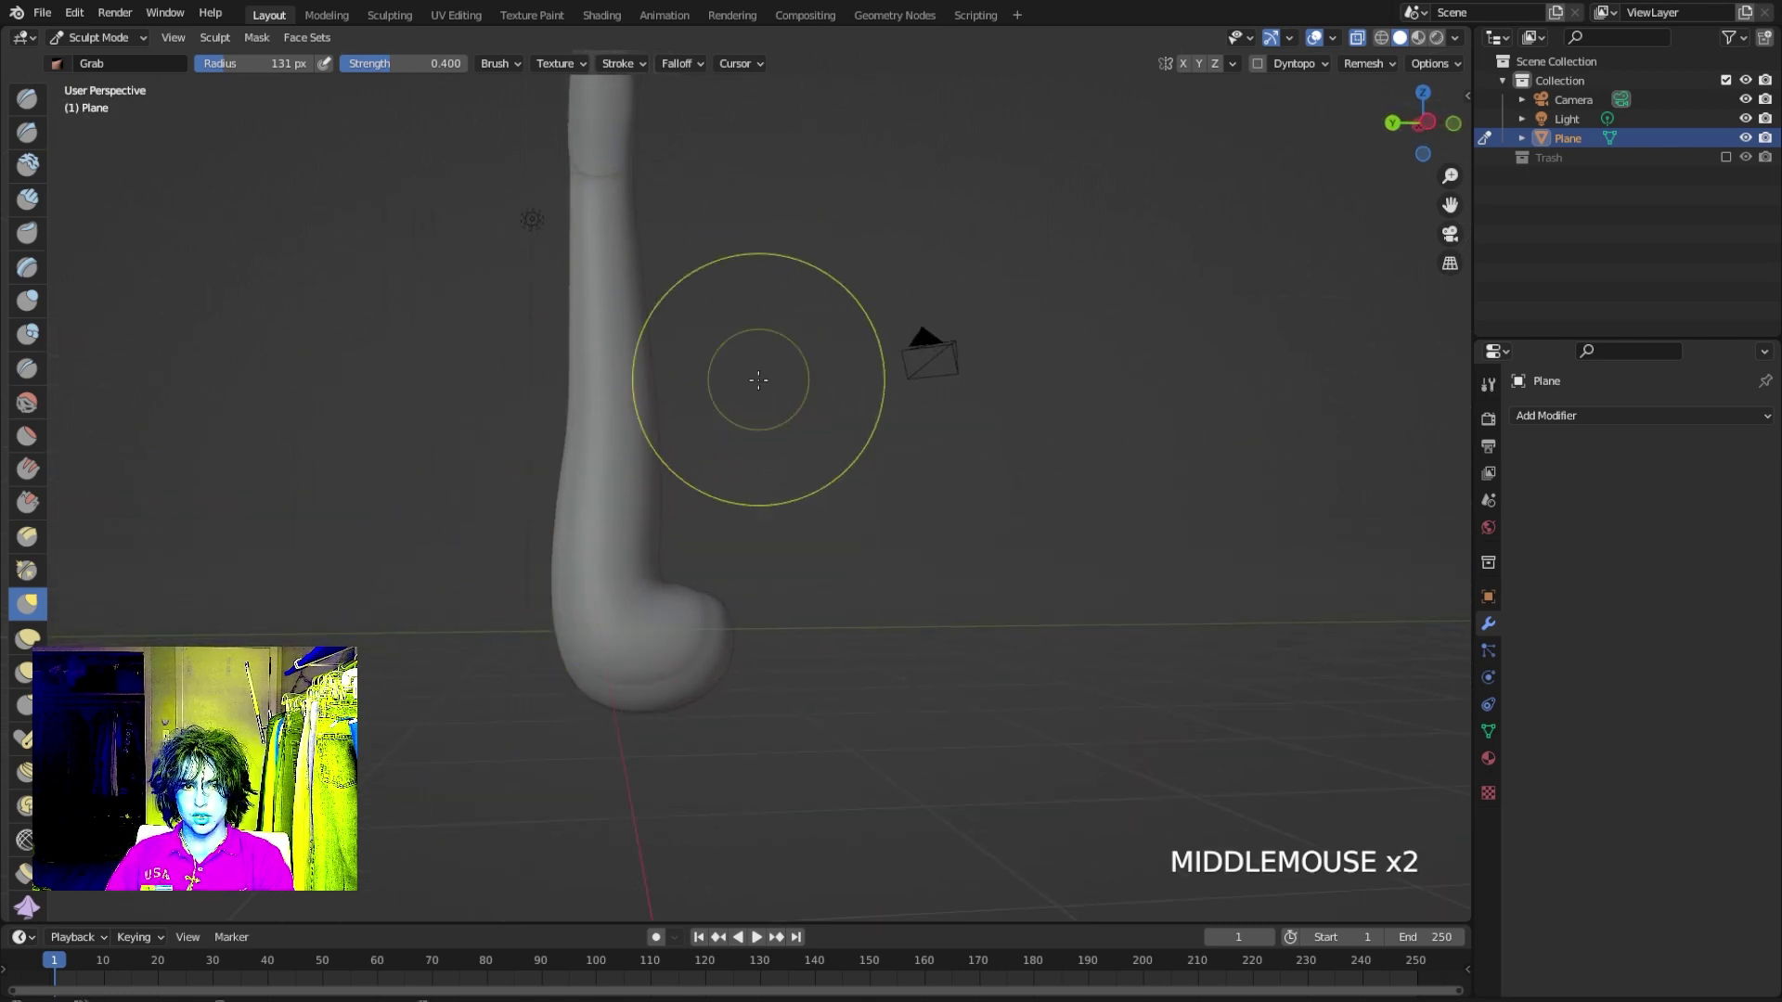
Enable X-axis symmetry for sculpting the whole character.
scroll(747, 385, down, 1)
mouse_move(755, 366)
middle_down()
mouse_move(747, 386)
mouse_move(636, 358)
mouse_move(835, 445)
mouse_move(876, 591)
mouse_move(847, 569)
middle_up()
scroll(747, 385, down, 1)
scroll(876, 591, down, 3)
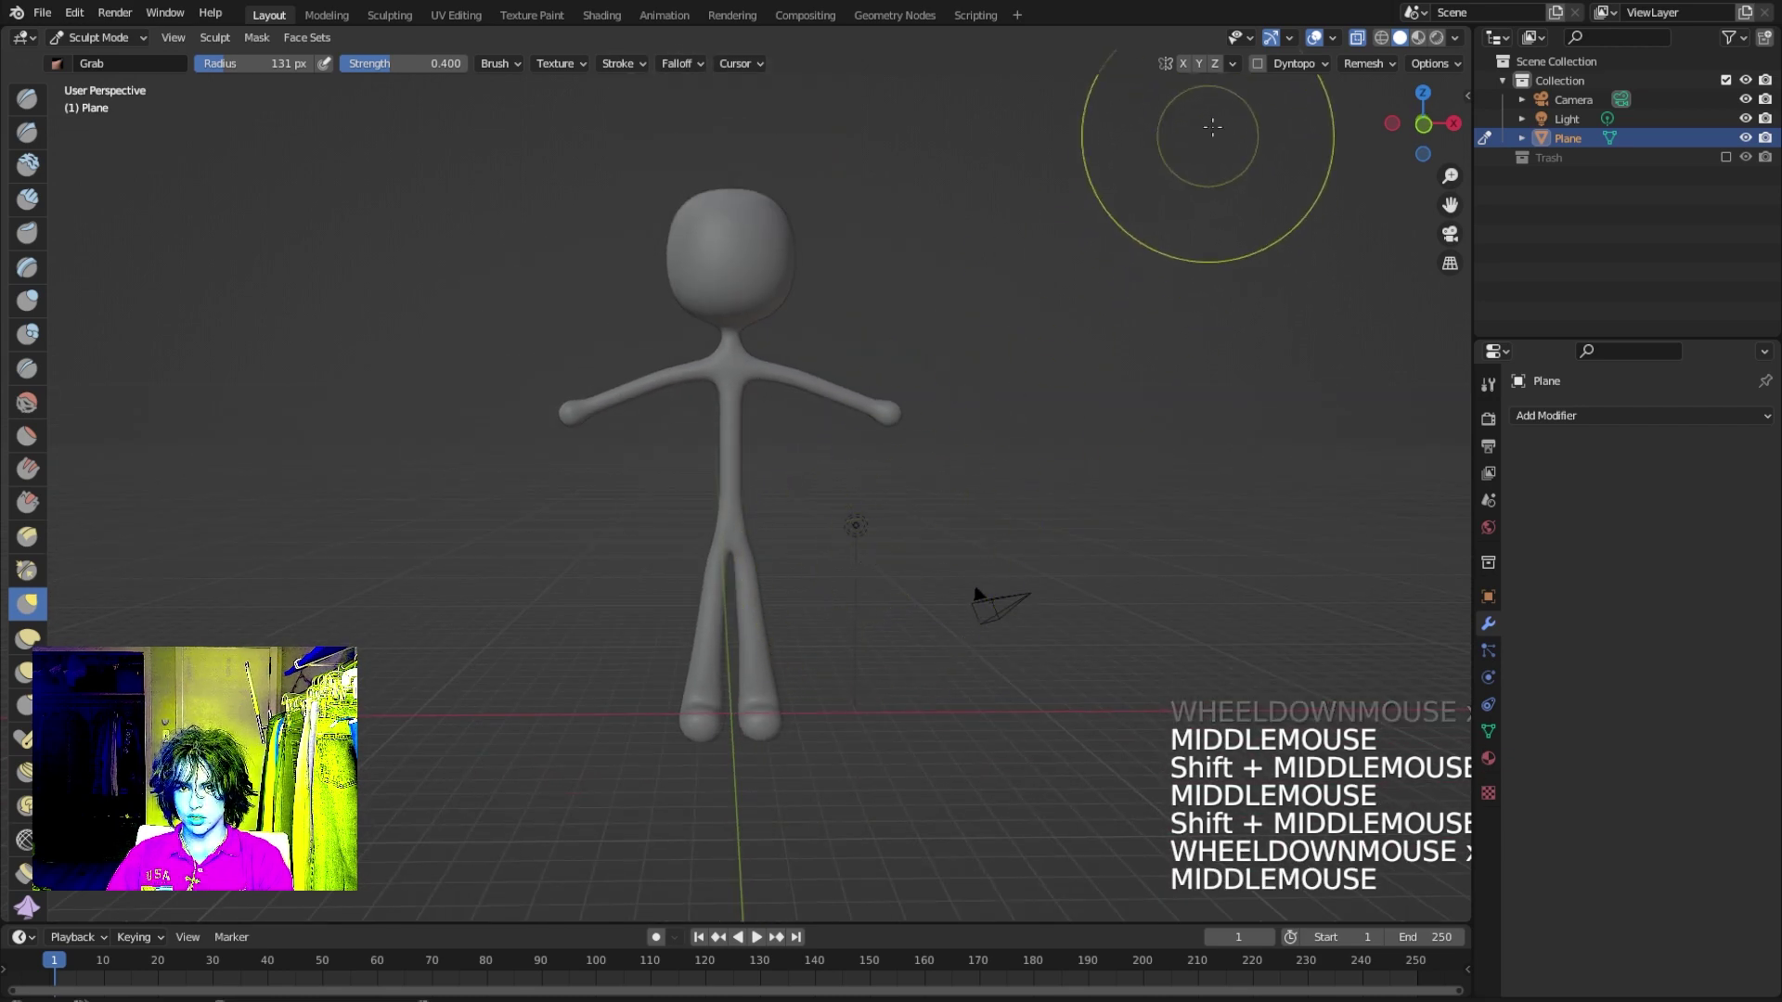
click(1183, 63)
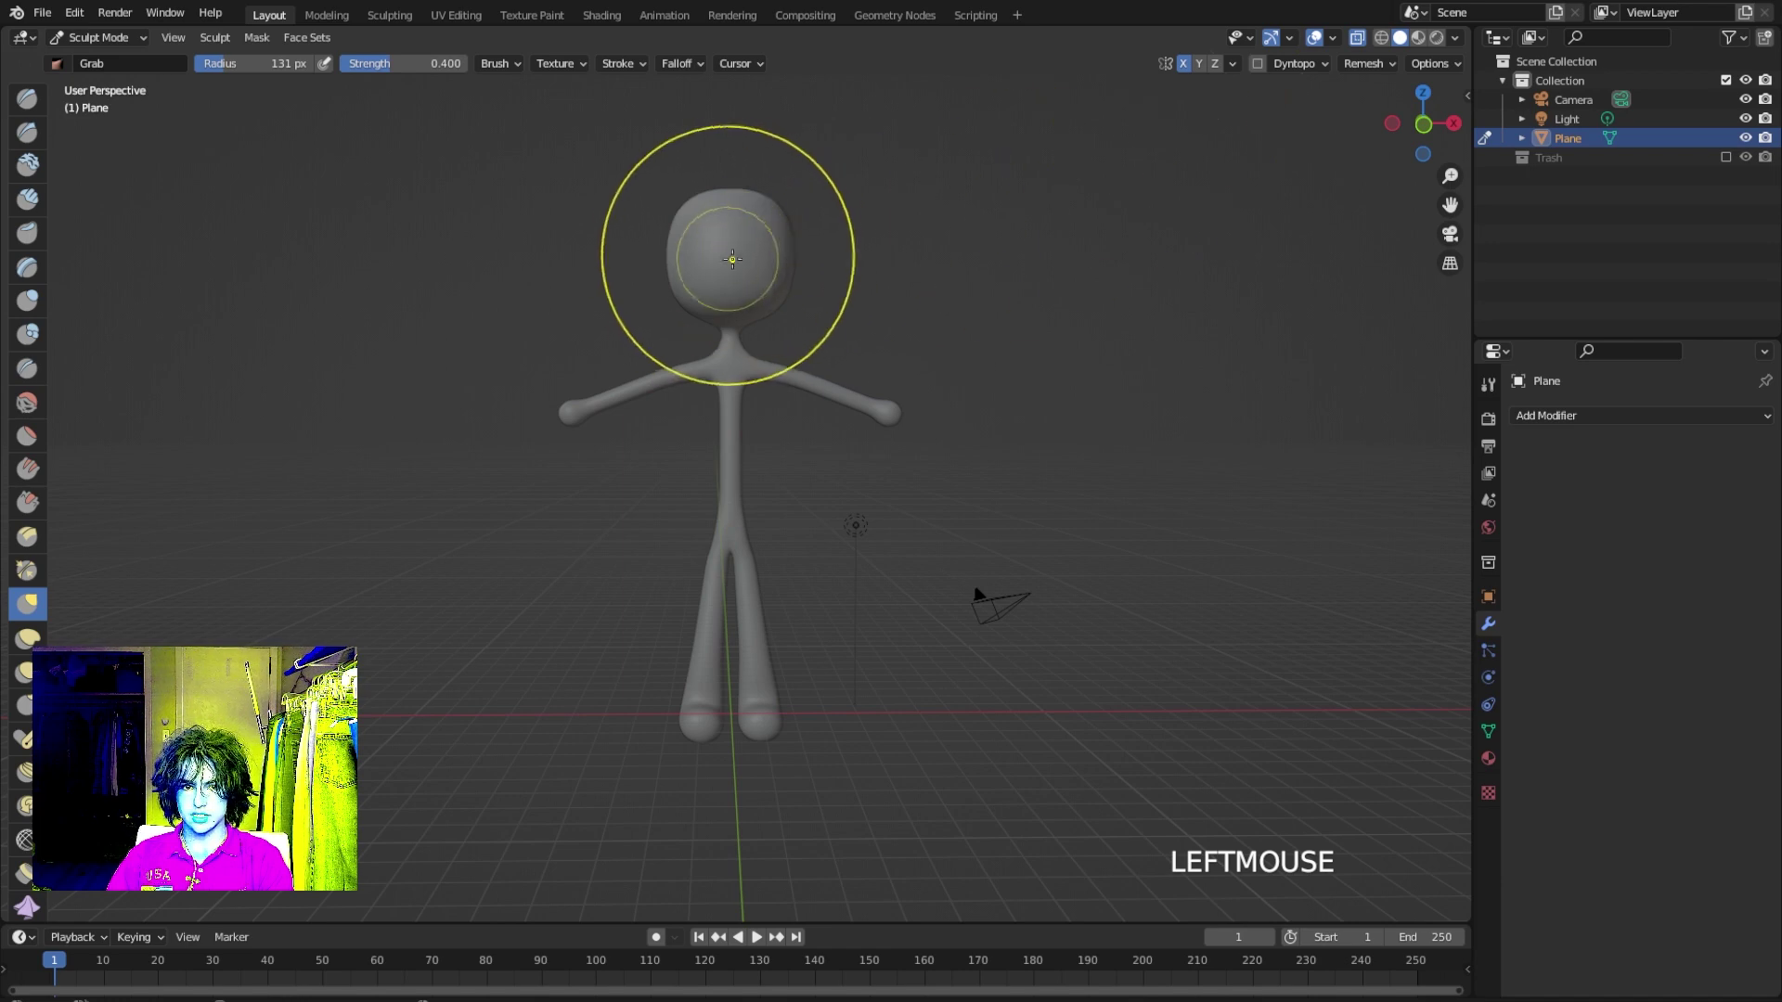
Try symmetrical Grab strokes on the shoulder and on the side of the head, undoing each stroke.
scroll(727, 250, up, 3)
shift+middle_drag(784, 267, 724, 398)
mouse_move(767, 411)
mouse_down()
mouse_move(825, 346)
mouse_move(797, 432)
mouse_up()
key(ctrl+z)
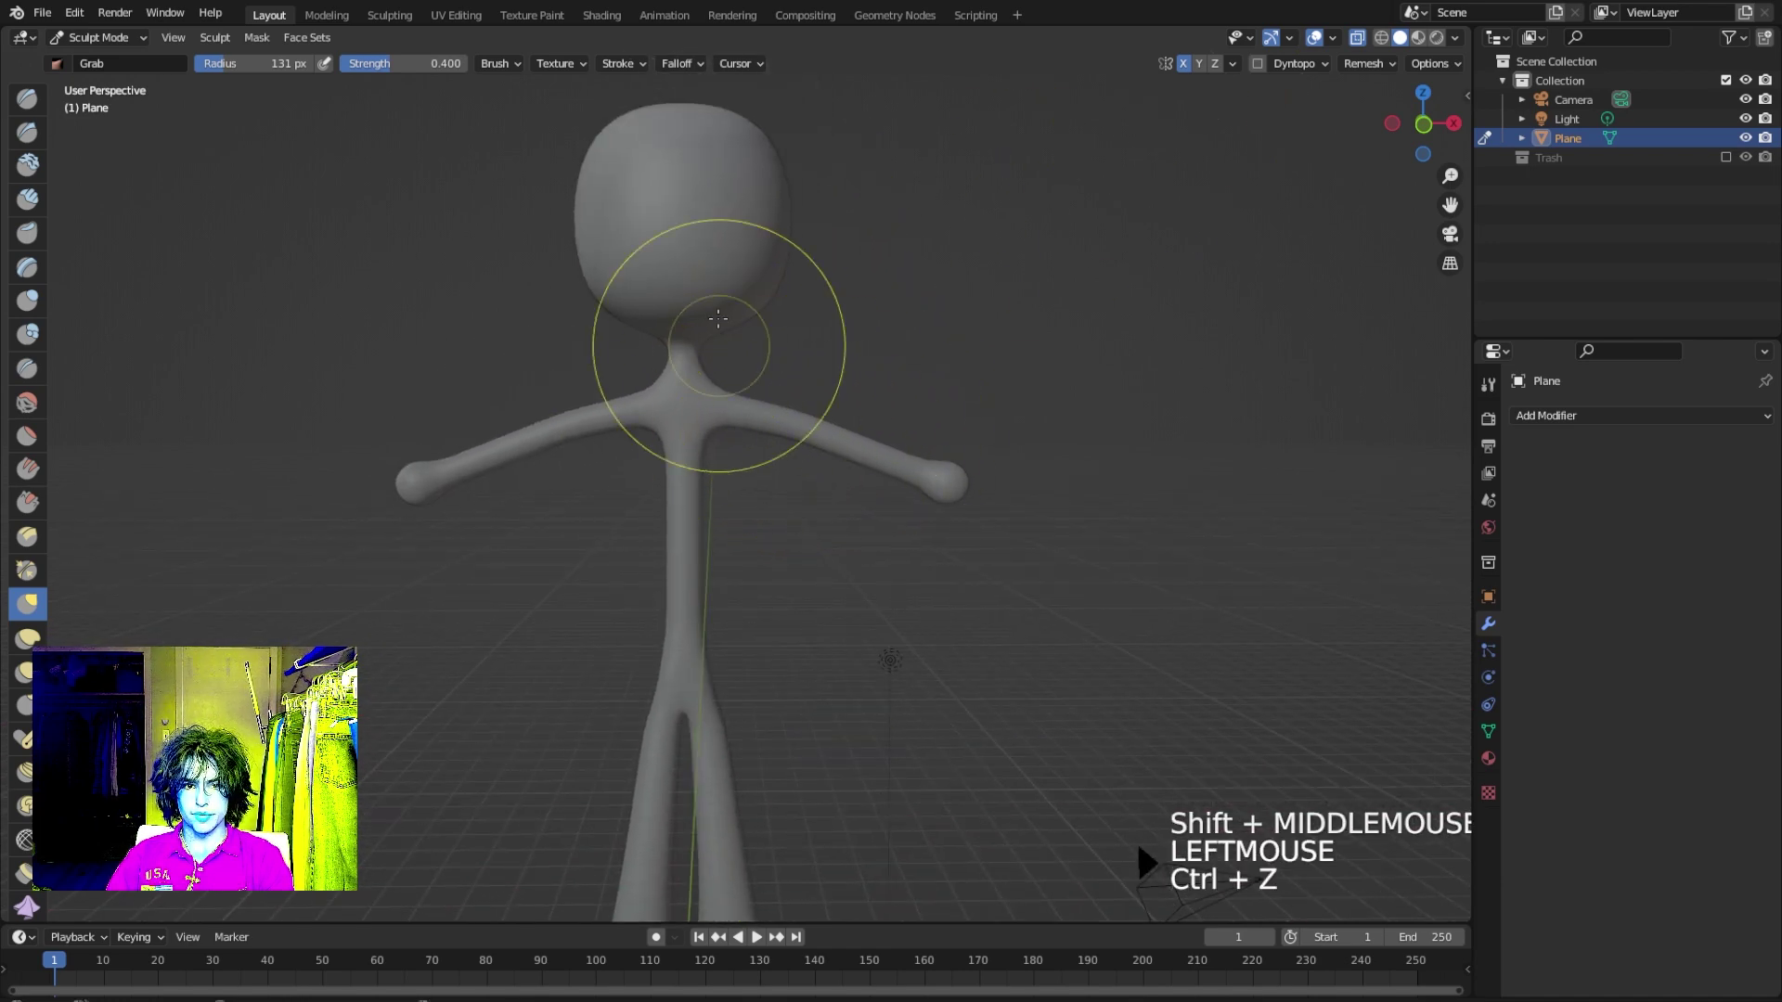
click(791, 163)
click(790, 163)
mouse_move(791, 163)
mouse_down()
mouse_move(875, 159)
mouse_move(843, 167)
mouse_up()
key(ctrl+z)
shift+middle_drag(926, 486, 946, 397)
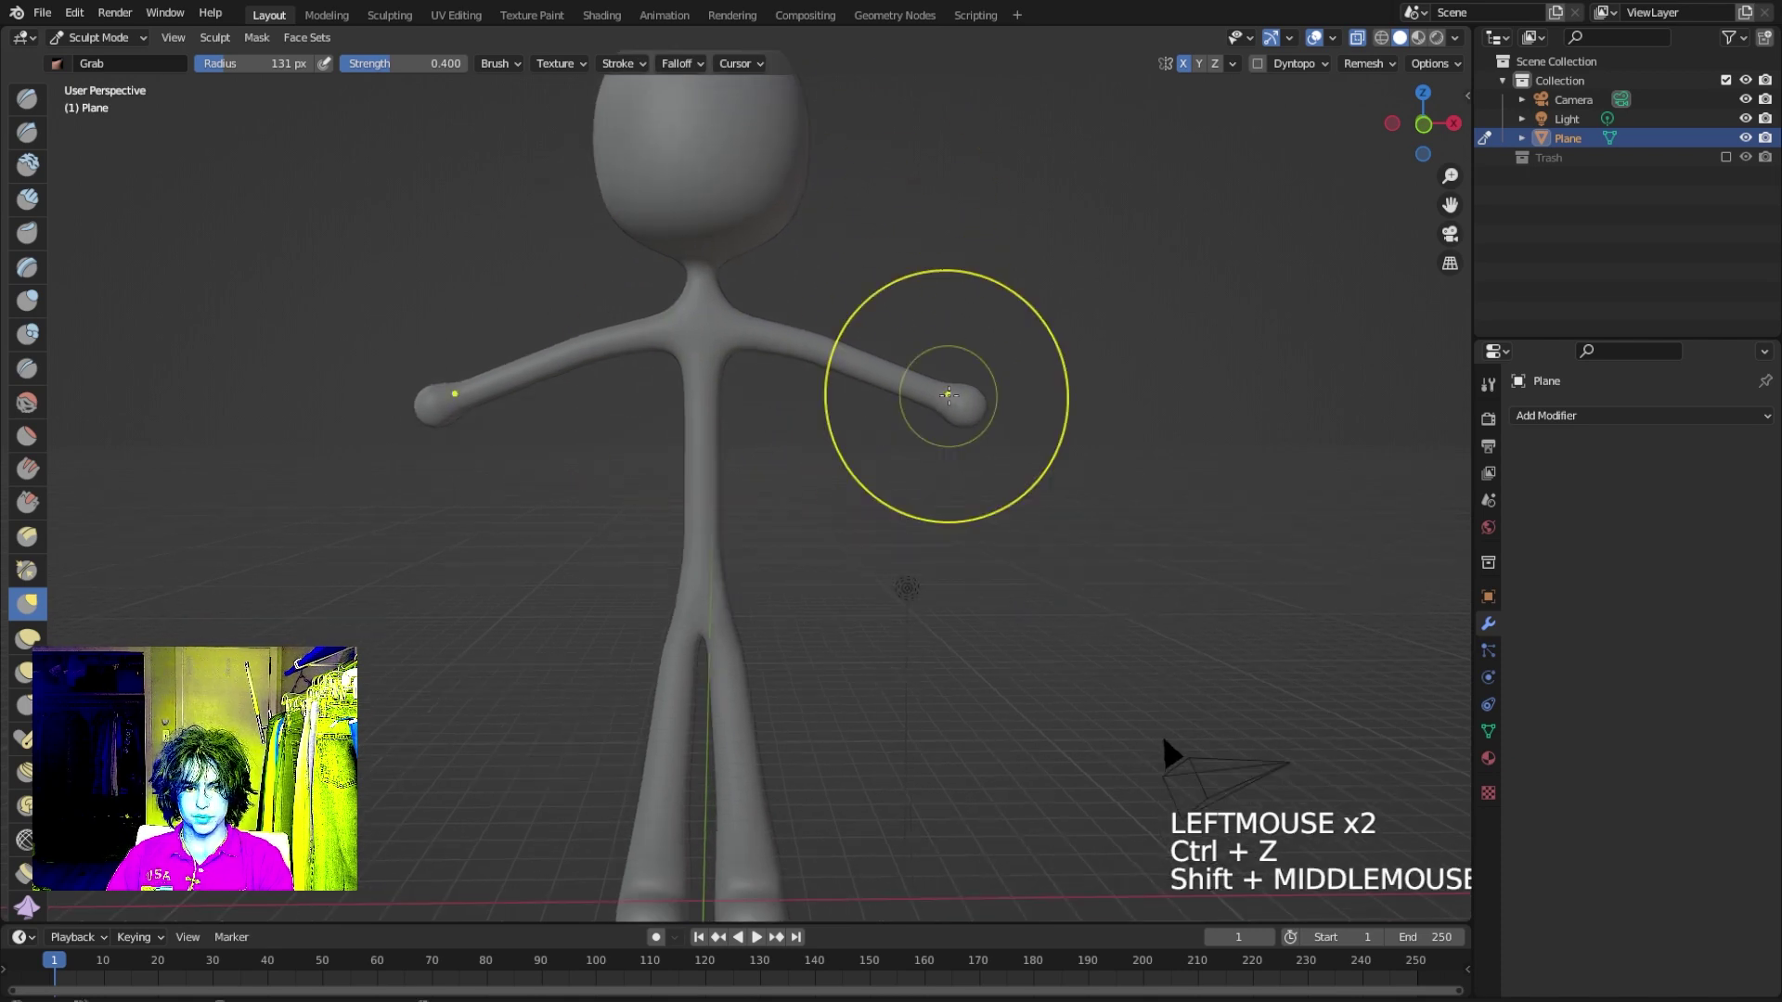
Leave Sculpt Mode and return the character to Object Mode.
scroll(823, 477, down, 3)
mouse_move(823, 477)
middle_down()
mouse_move(807, 483)
mouse_move(840, 473)
middle_up()
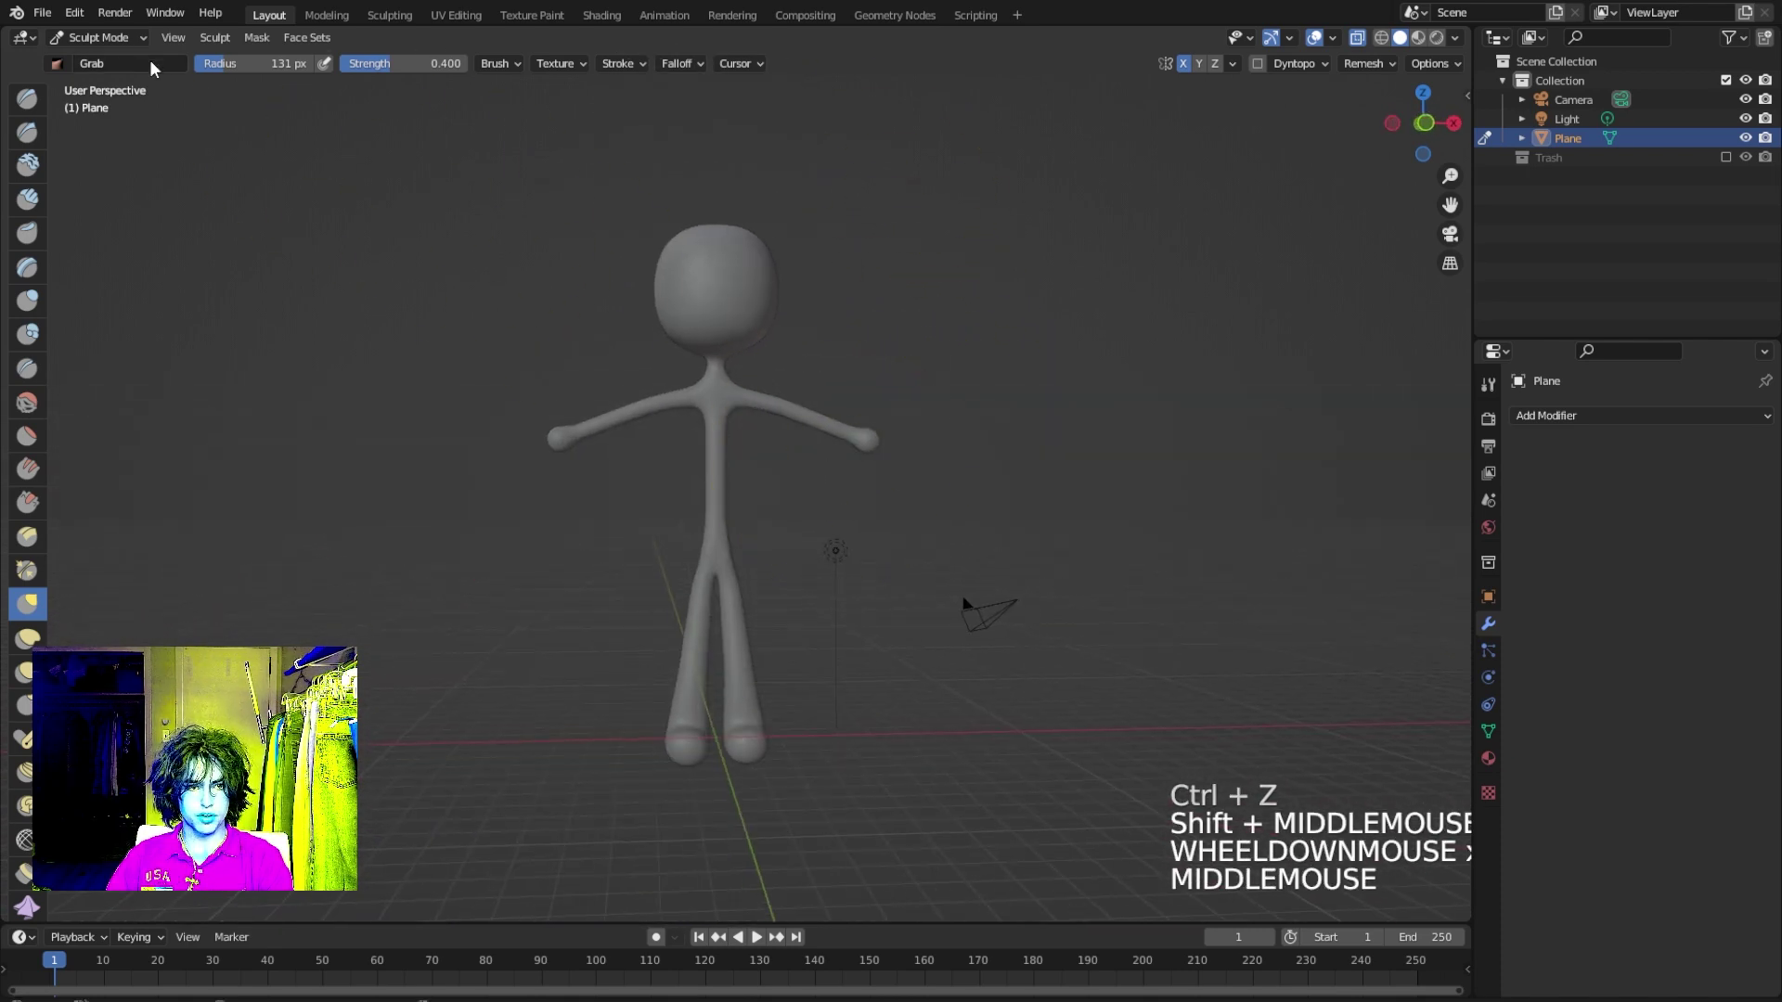
click(97, 37)
click(86, 58)
middle_drag(770, 380, 783, 388)
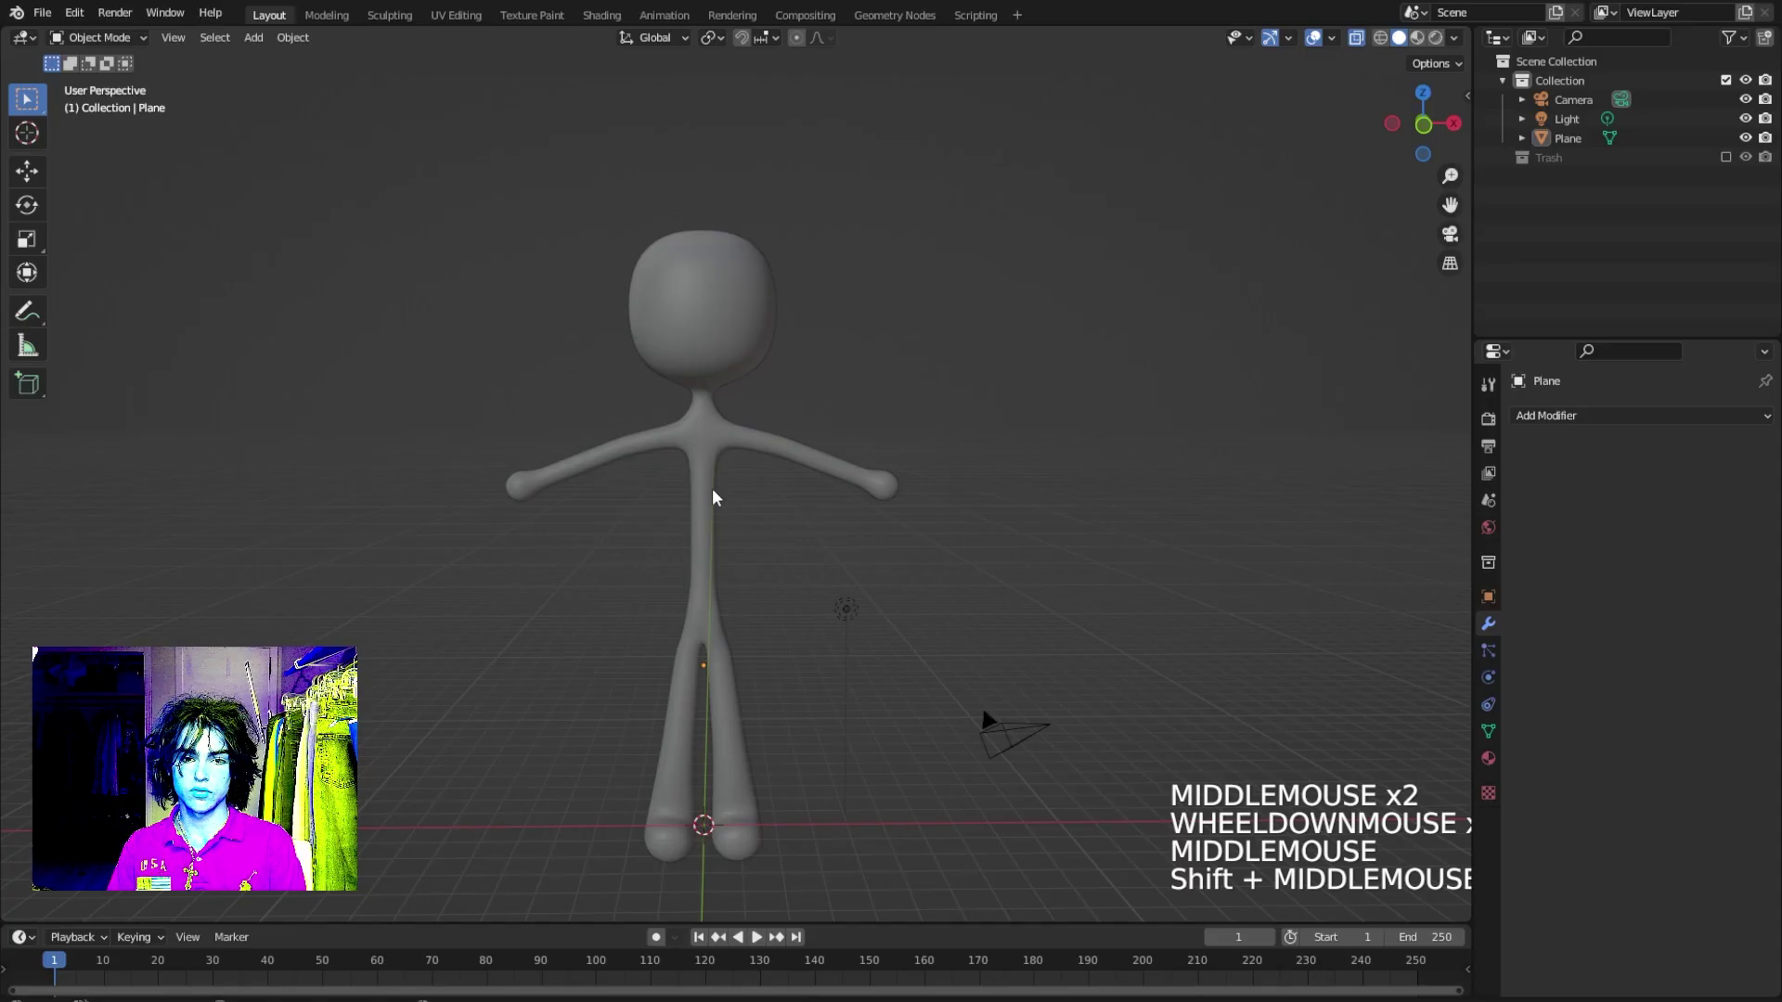
Check the character's mesh density in Edit Mode and add a Decimate modifier set to Un-Subdivide with 2 iterations.
click(704, 464)
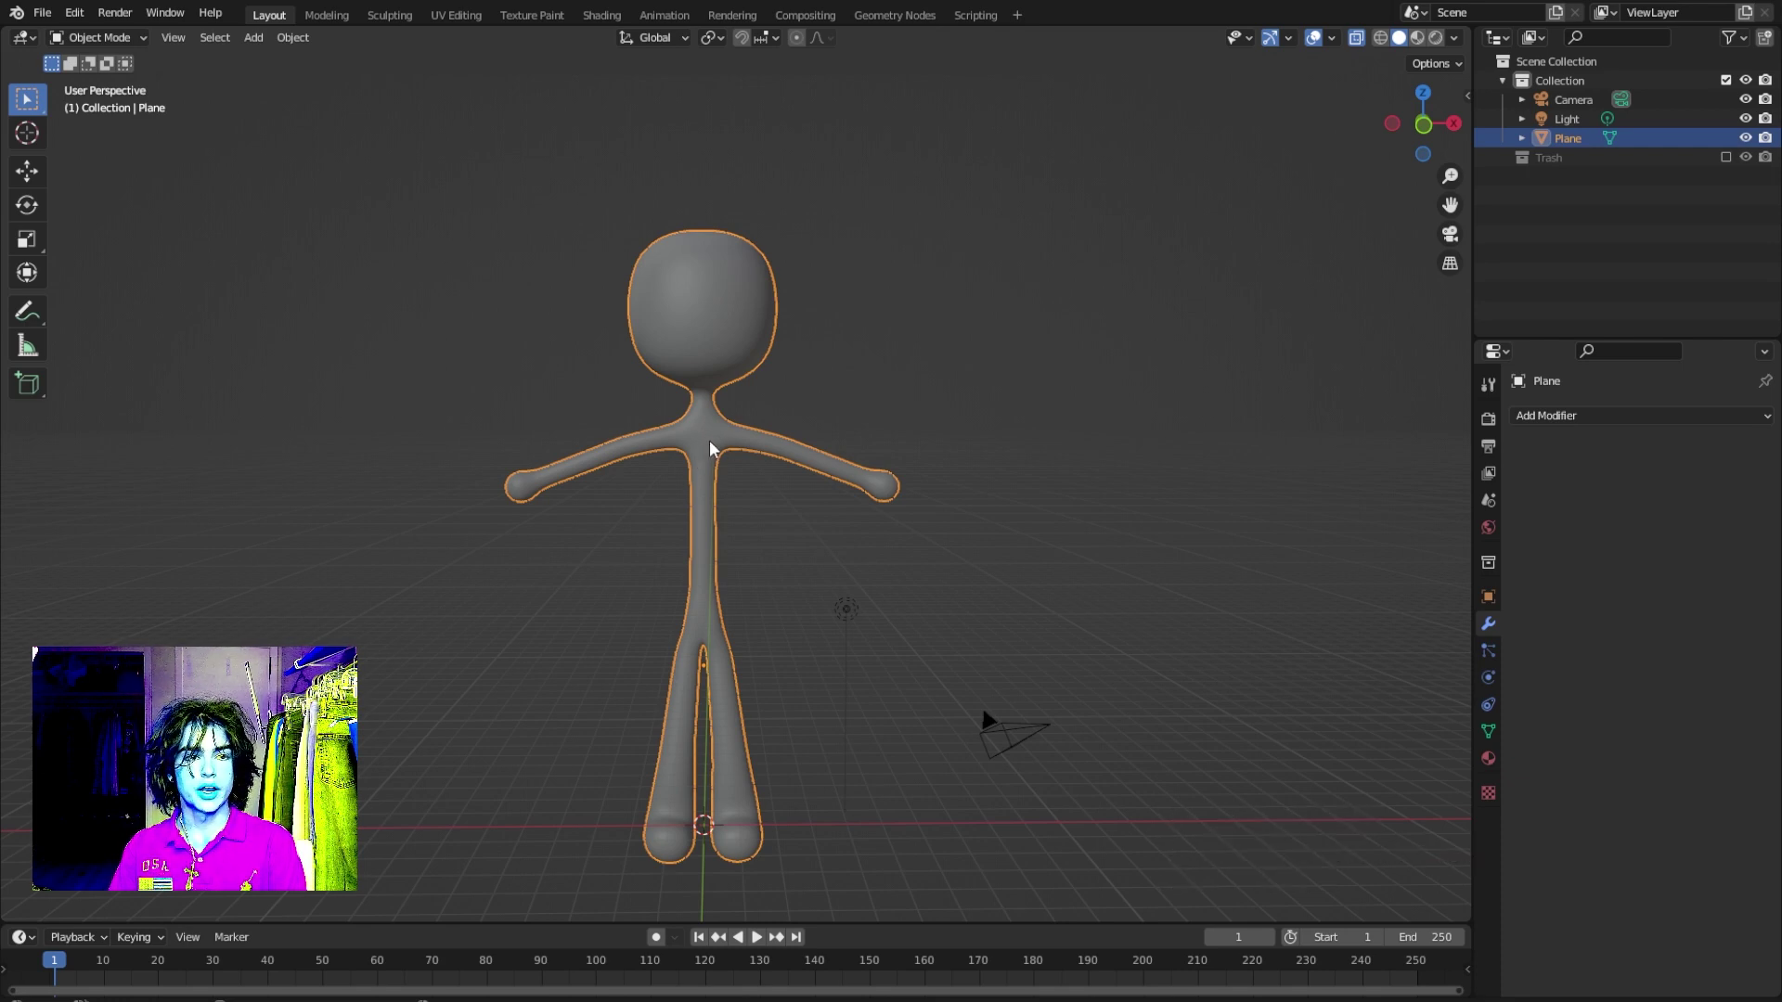
key(Tab)
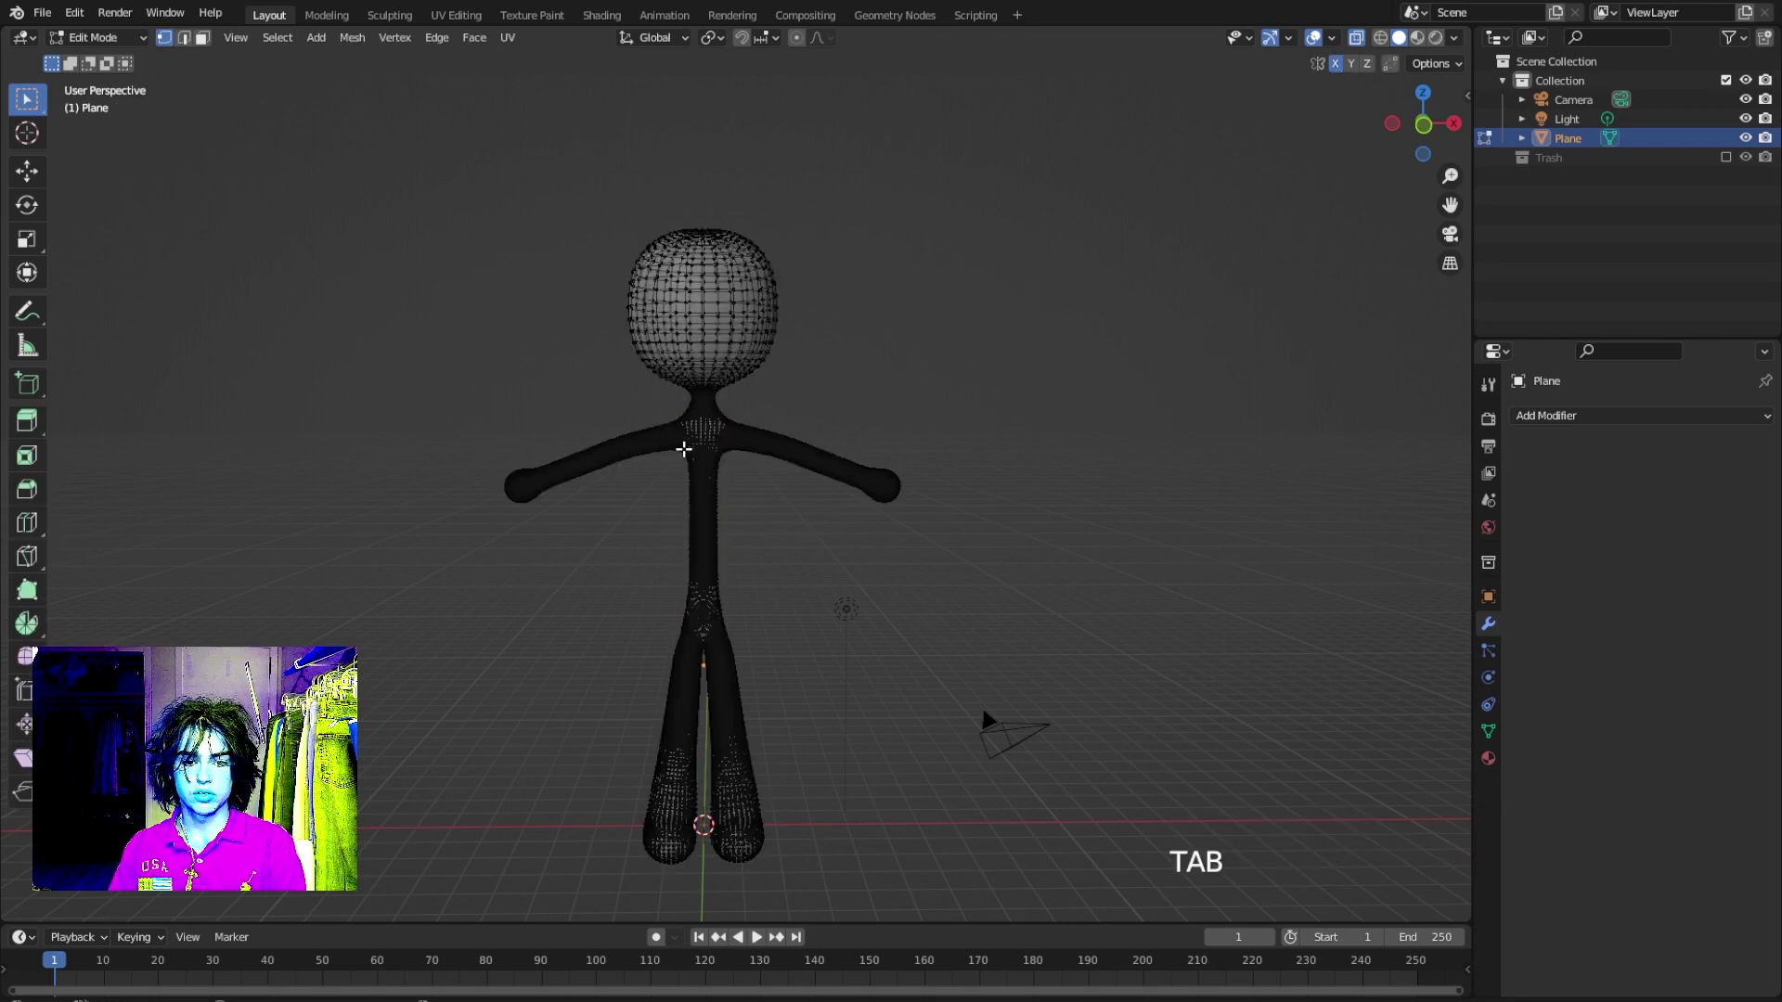
scroll(661, 402, up, 3)
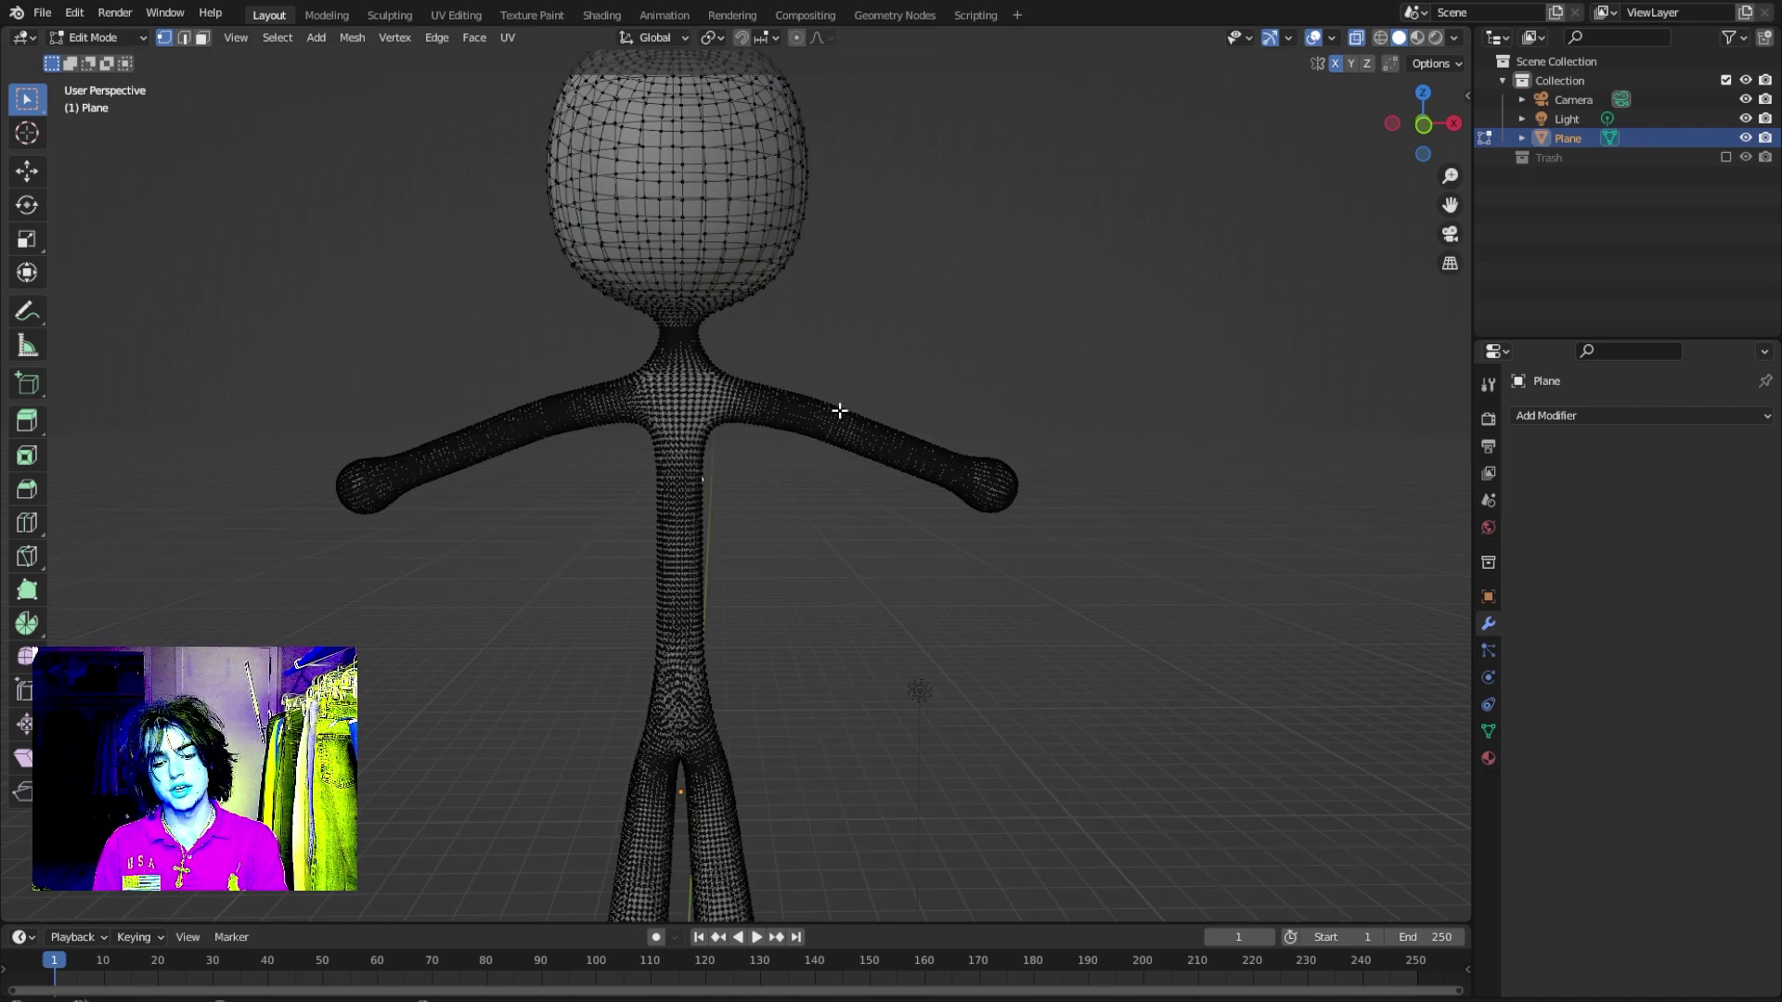
key(Tab)
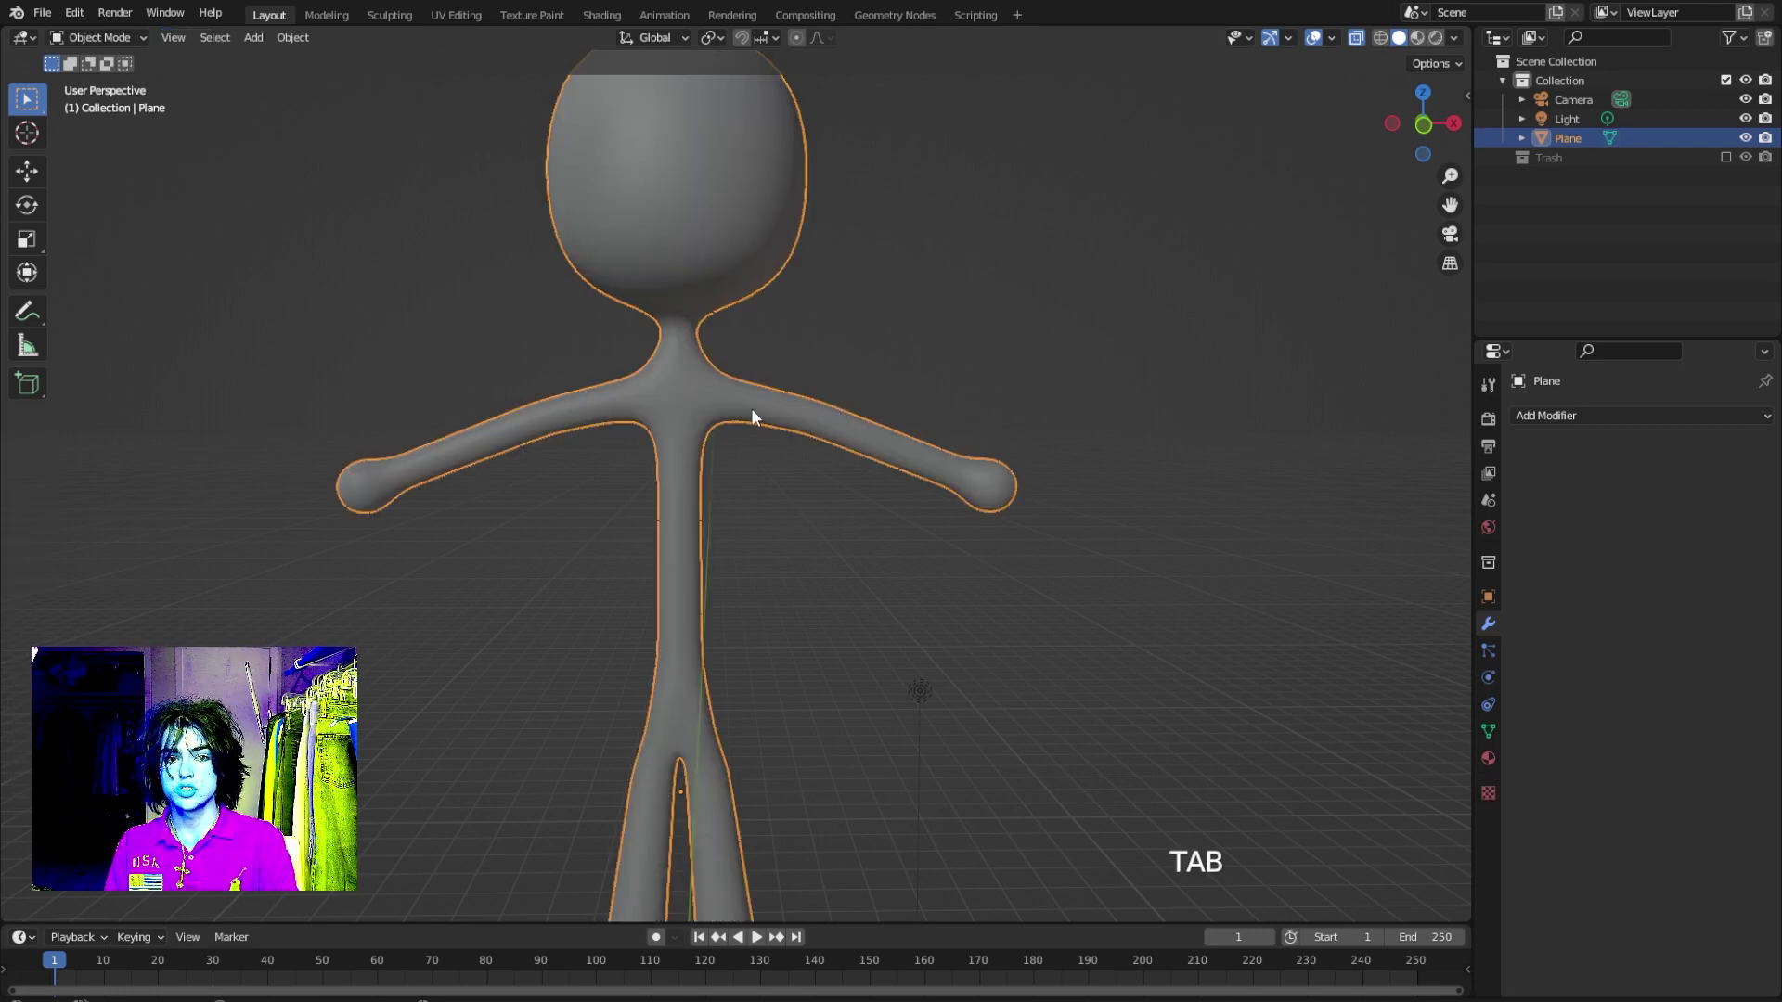
click(1566, 417)
click(1416, 561)
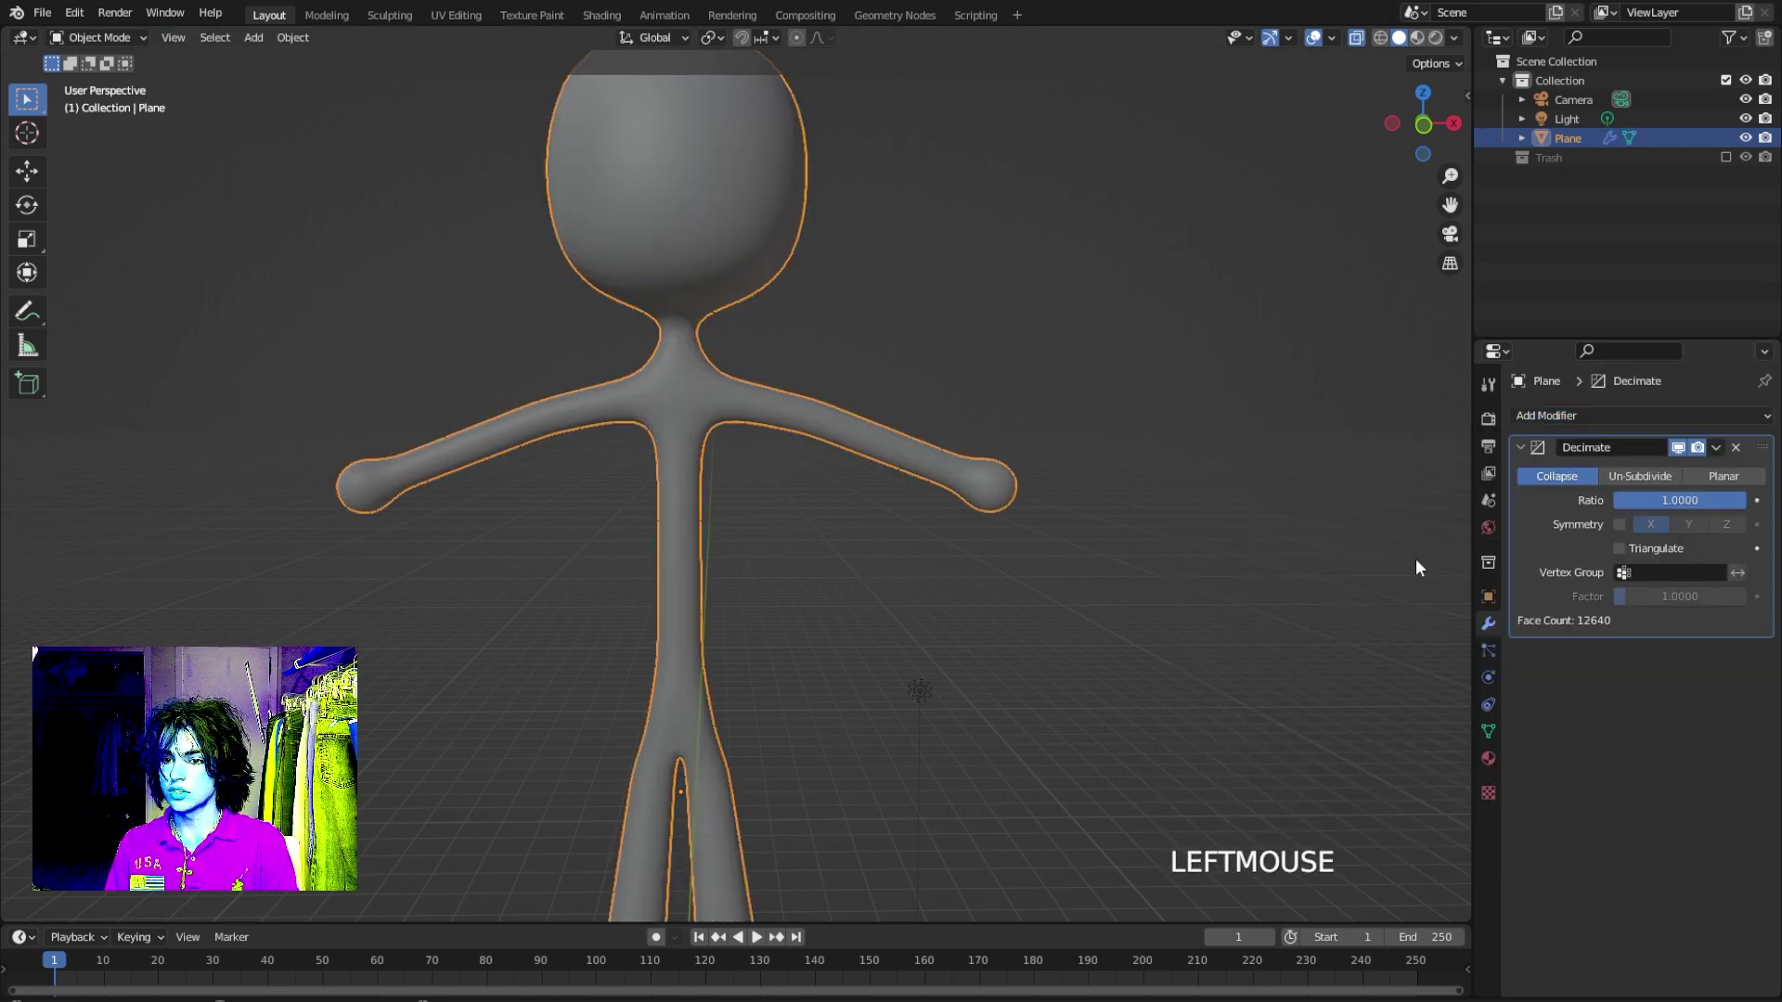
click(1650, 476)
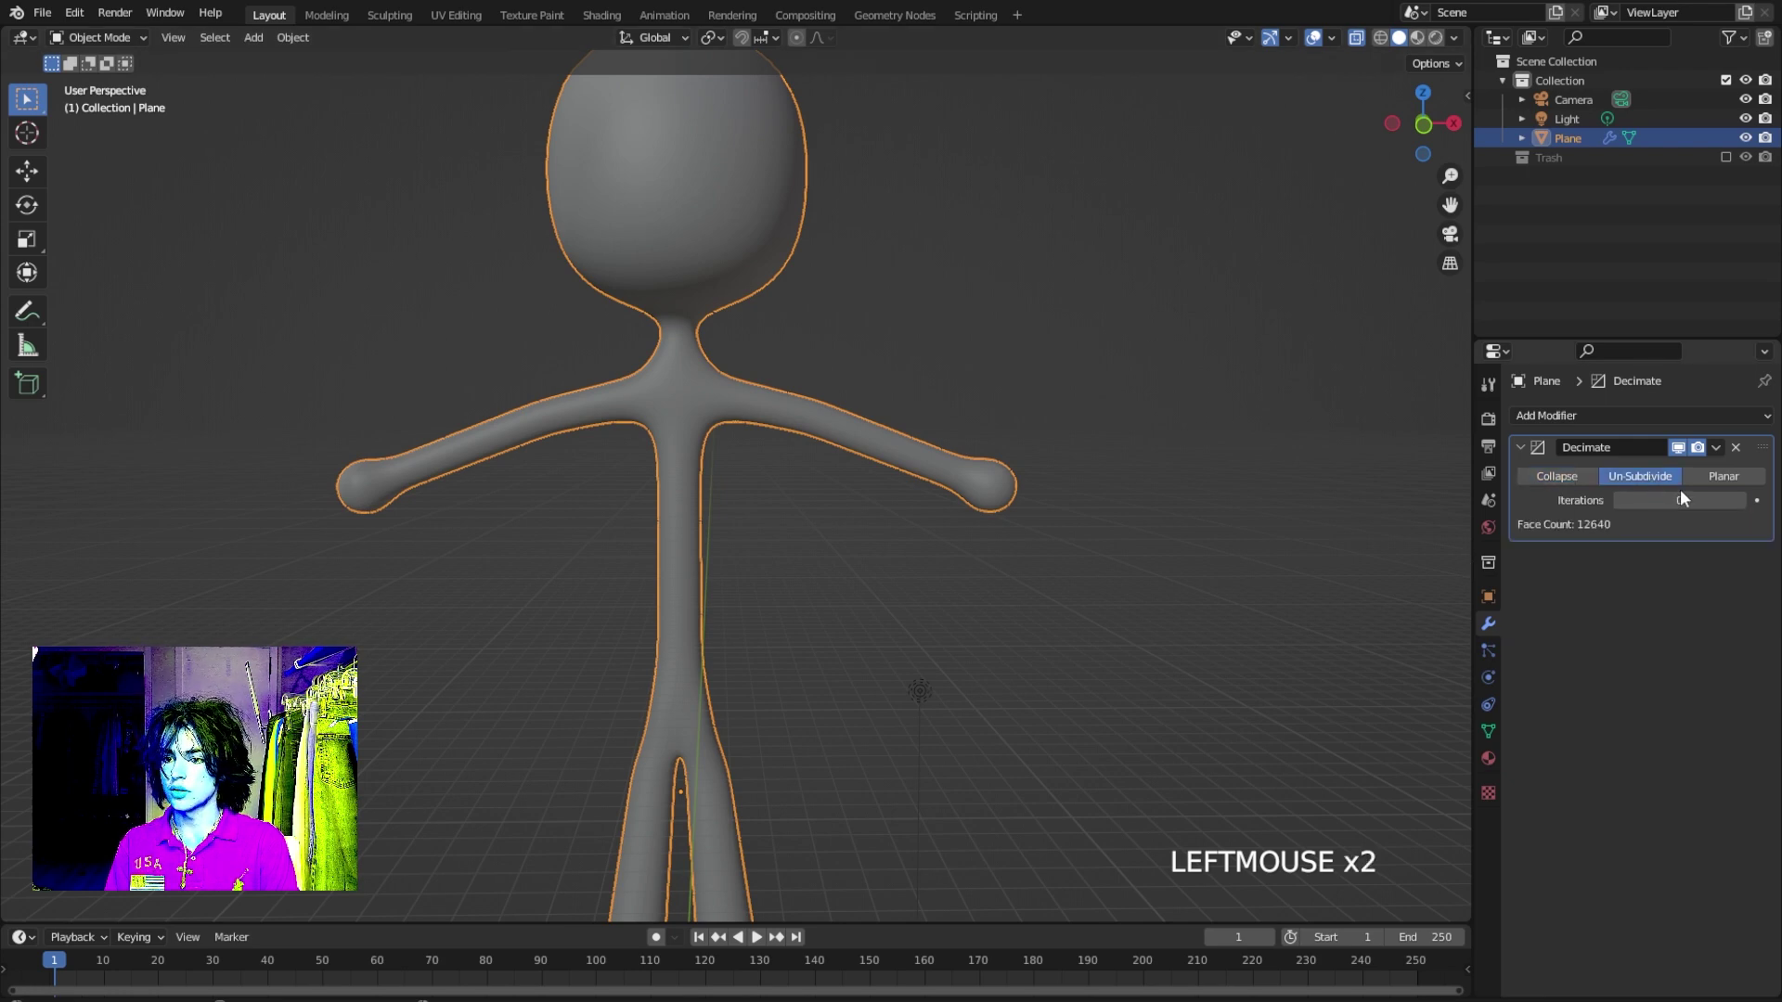
click(1739, 498)
click(1739, 499)
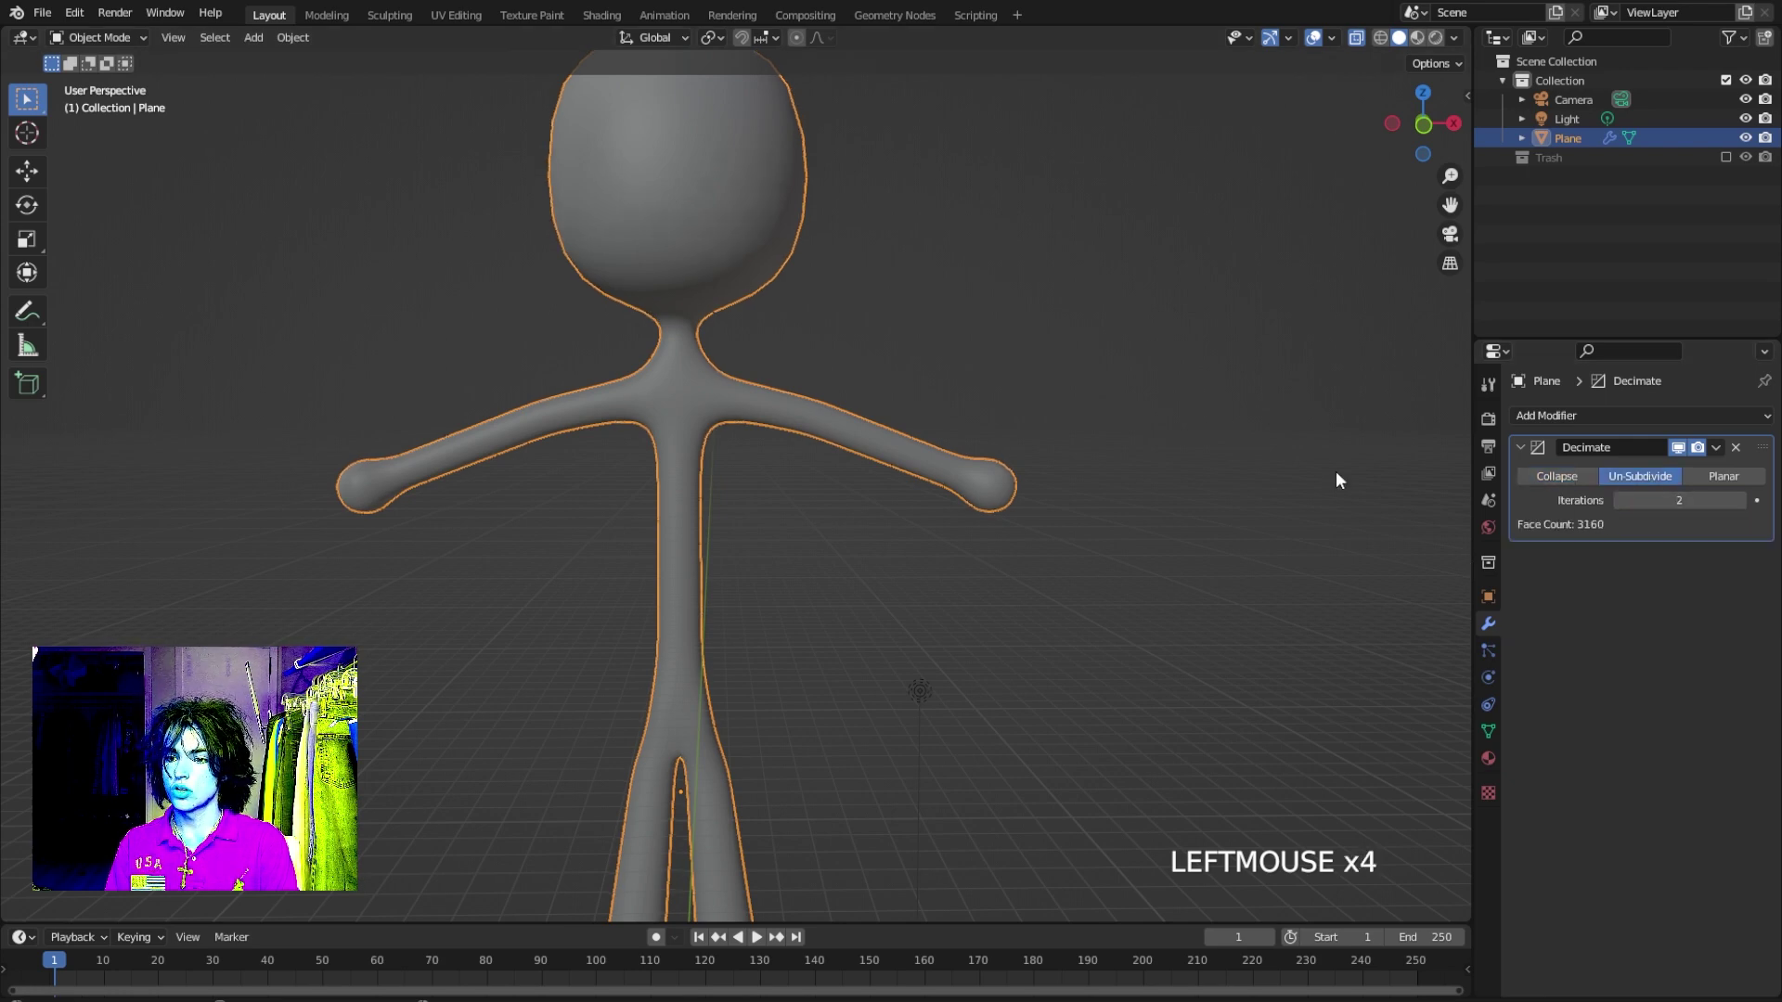
Try 4 Un-Subdivide iterations in the Decimate modifier and set the count back to 2 in Object Mode.
key(Tab)
click(1739, 499)
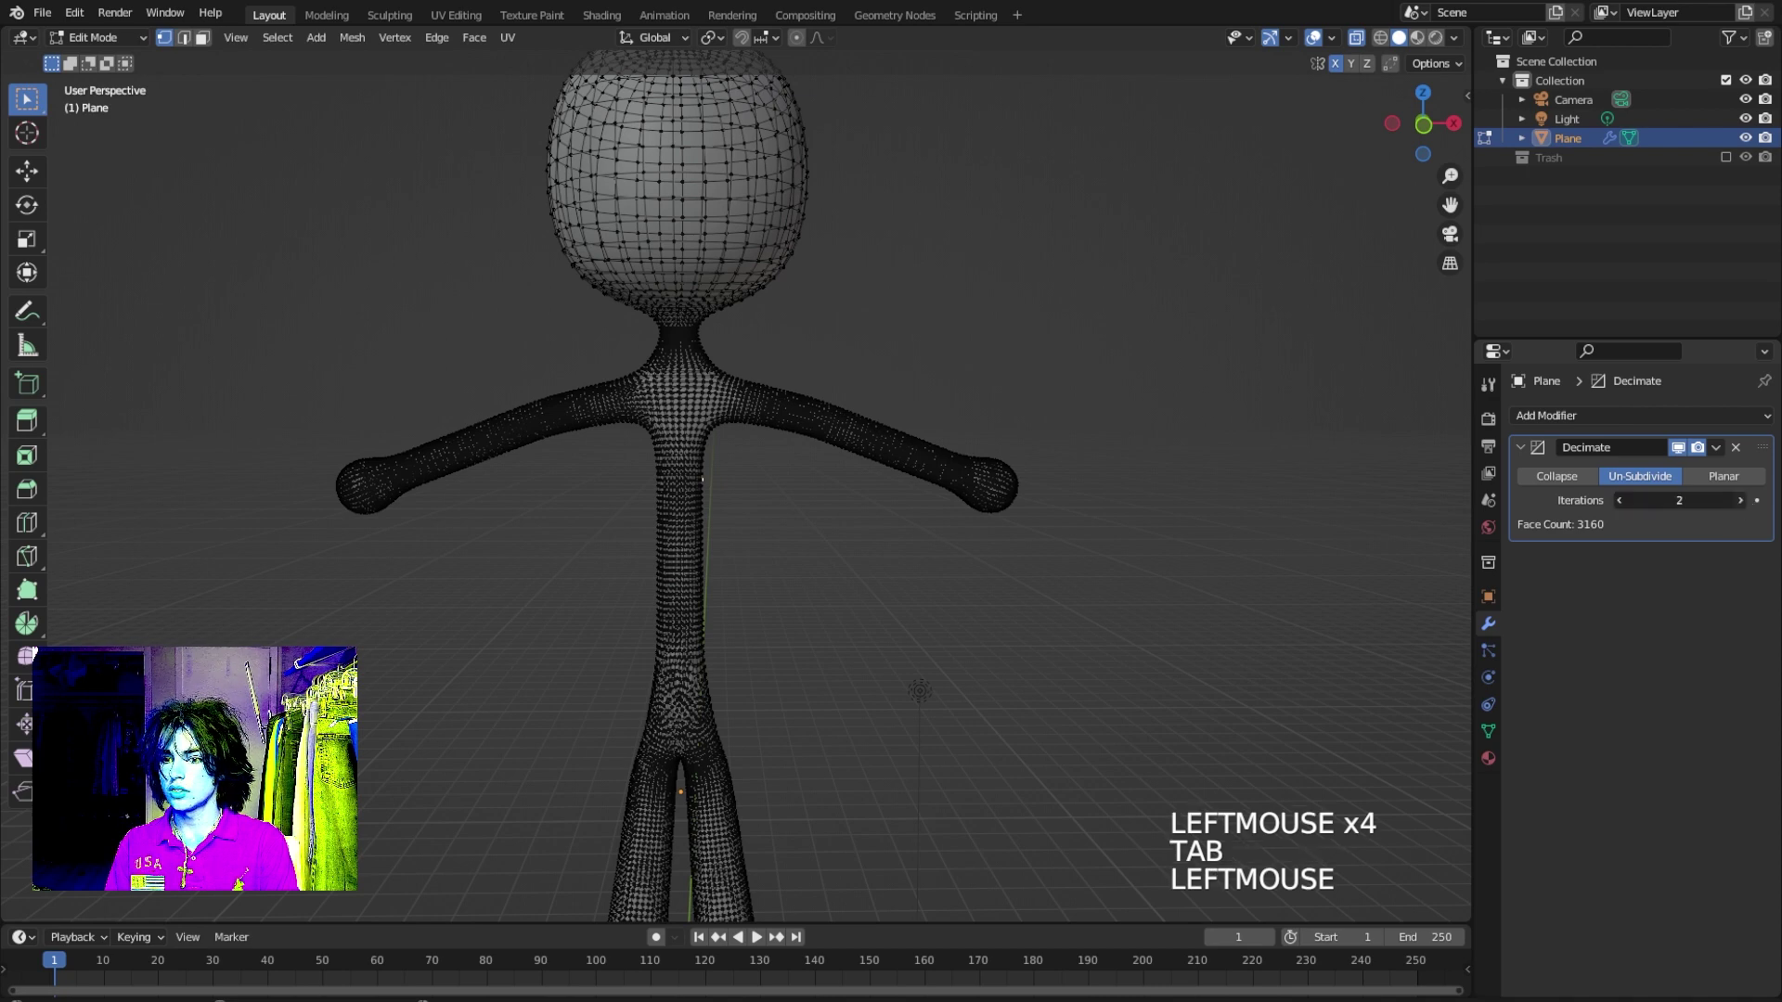
click(1739, 500)
click(1716, 447)
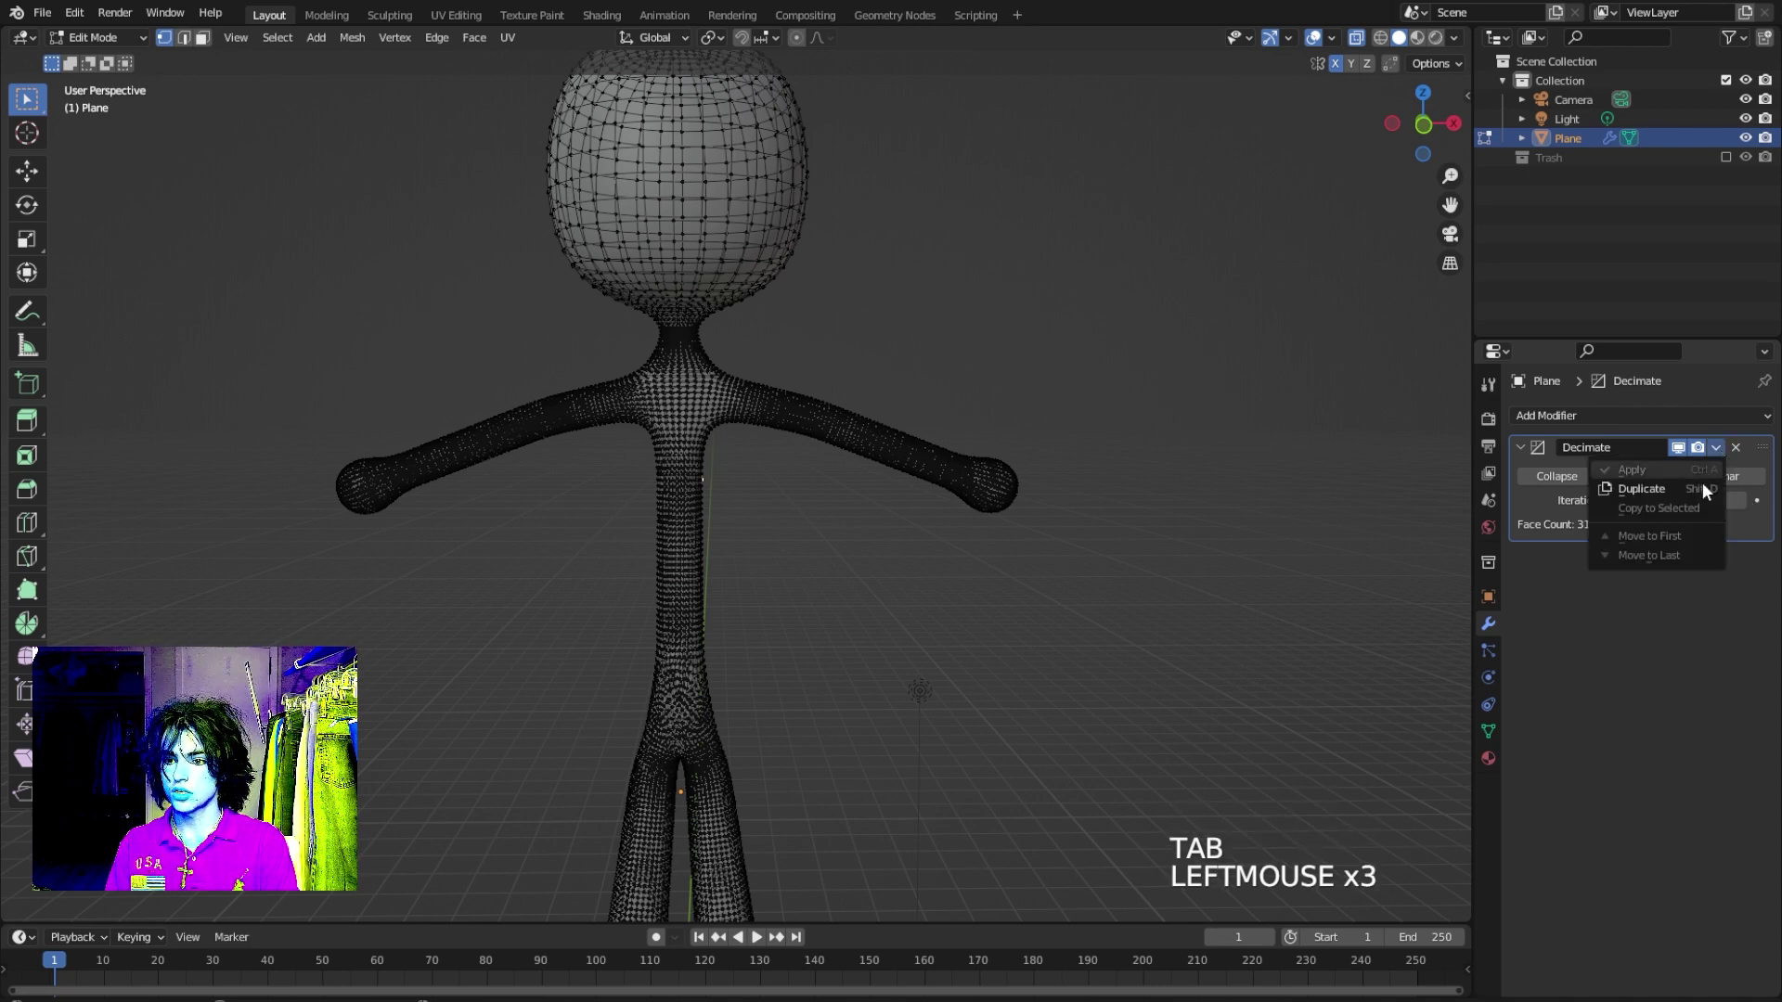
key(Tab)
click(1717, 445)
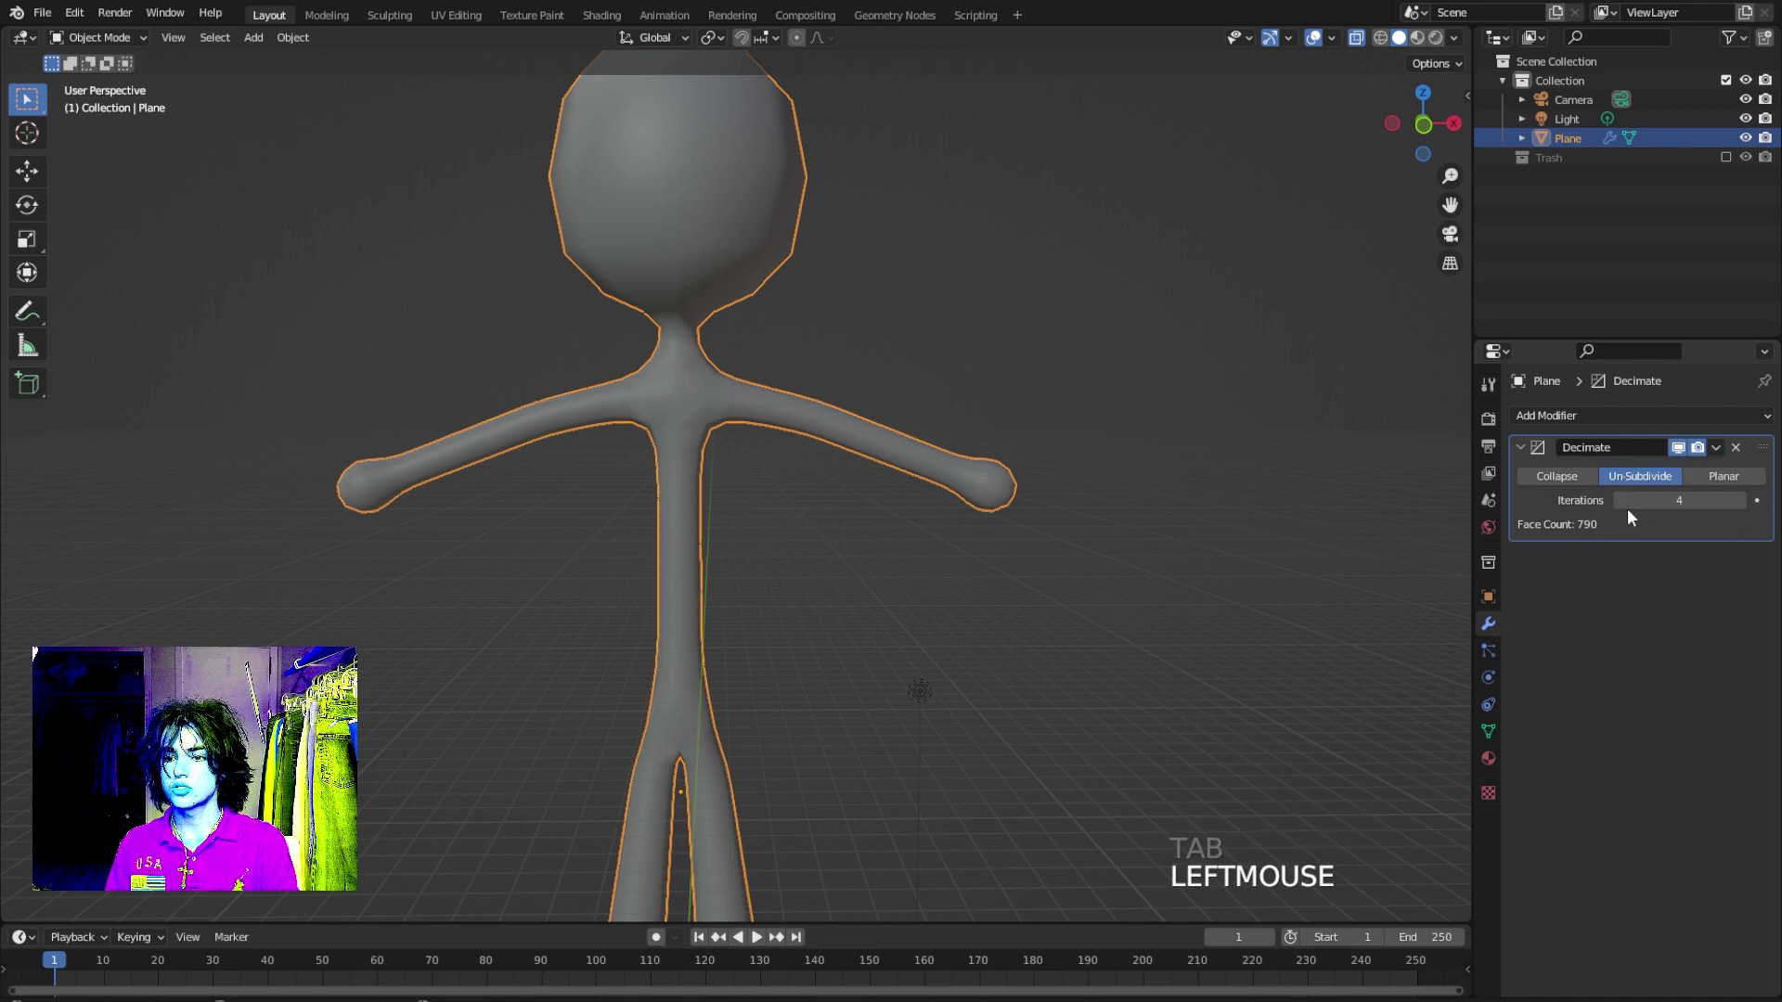
click(1623, 500)
click(1623, 500)
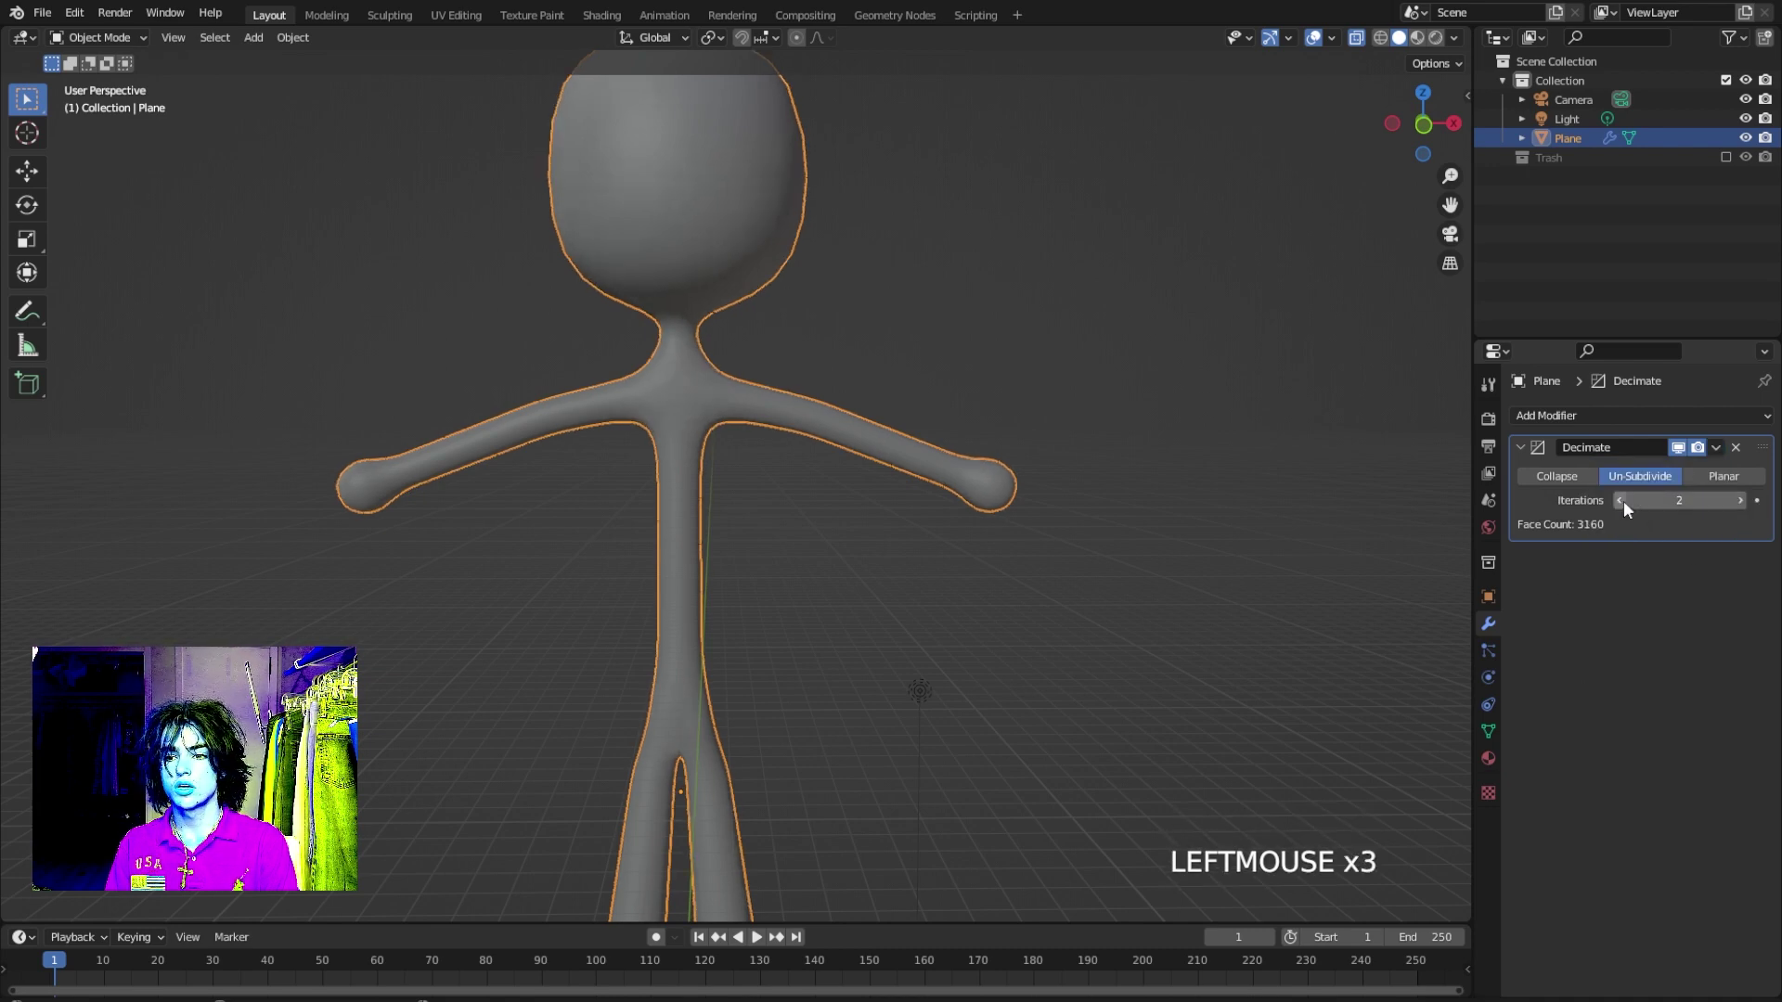
Apply the Decimate modifier and check the reduced mesh in Edit Mode.
click(1717, 450)
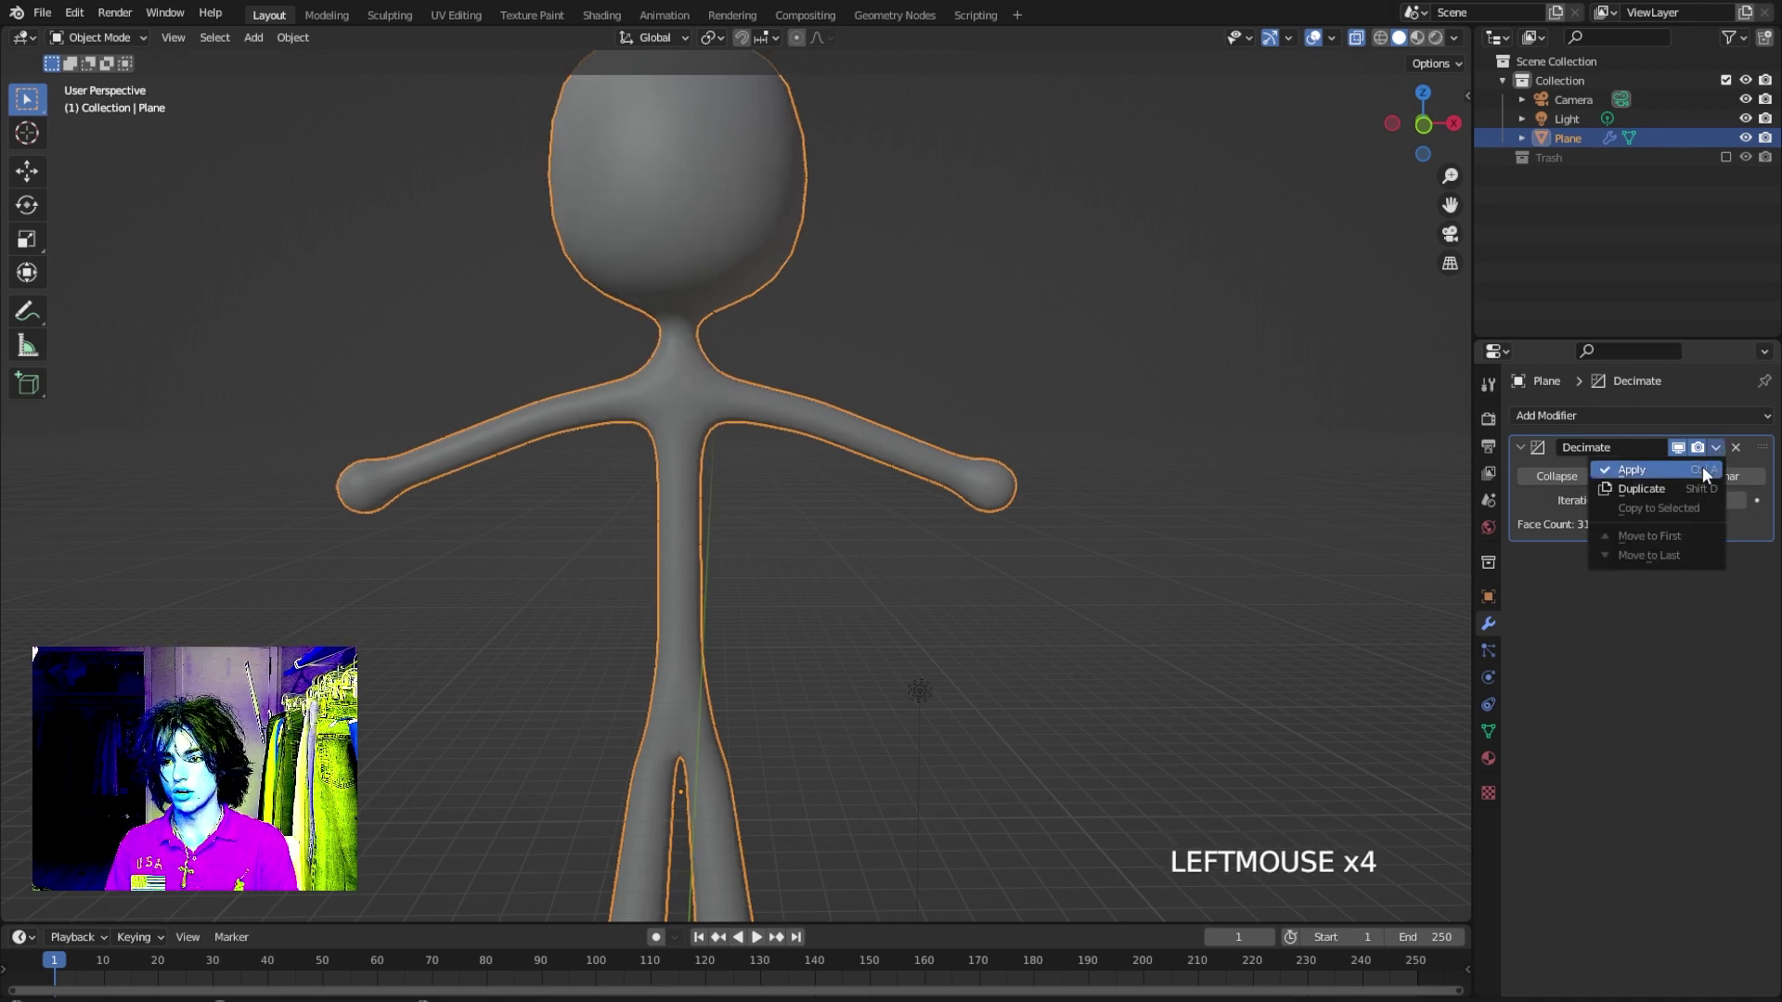
click(1698, 468)
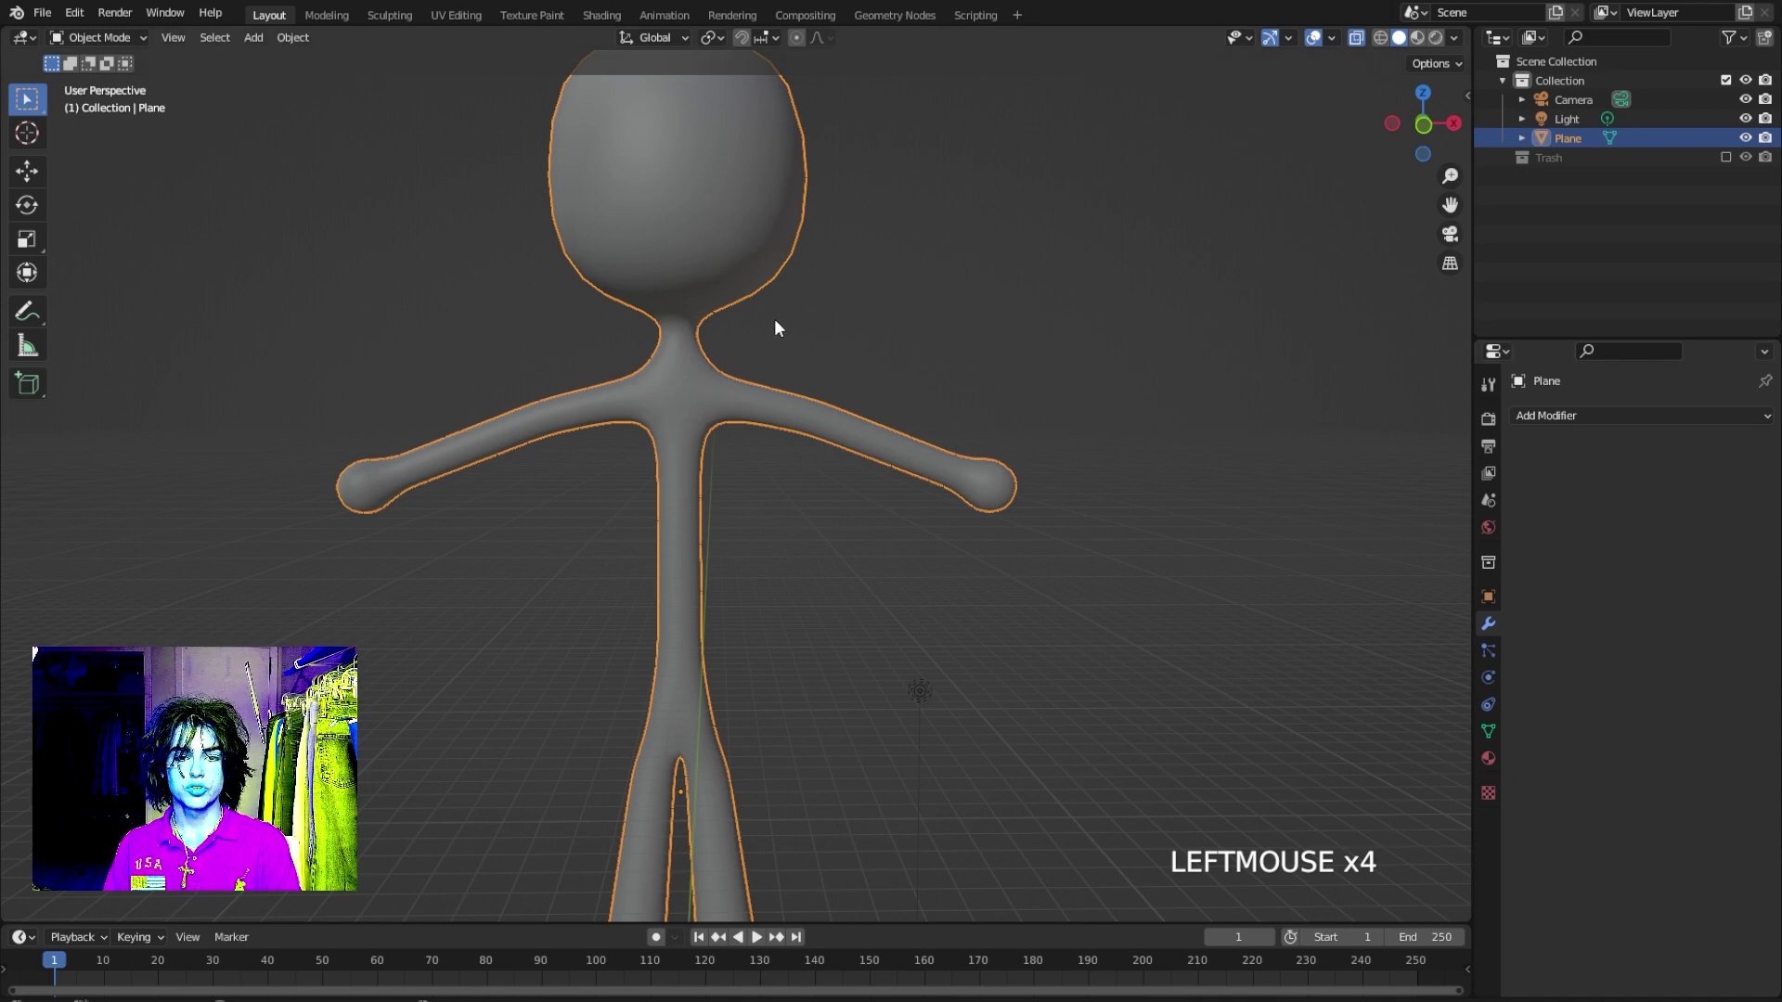
key(Tab)
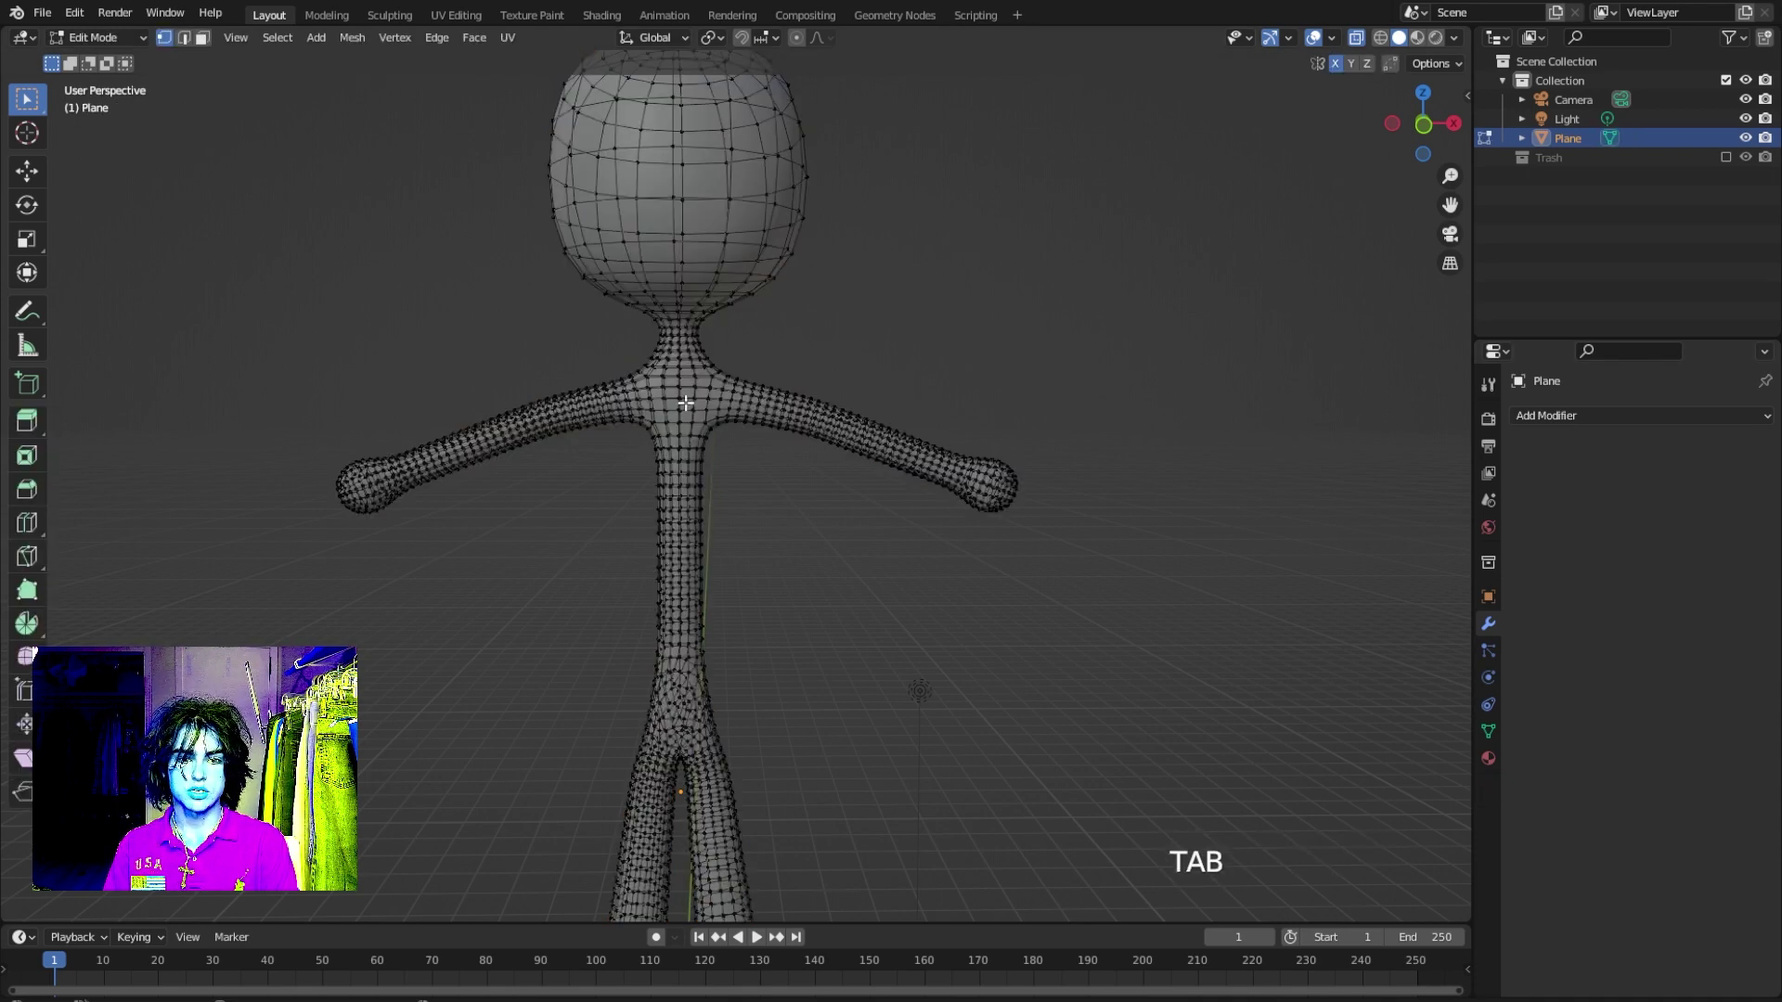
scroll(684, 402, up, 5)
middle_drag(656, 445, 676, 378)
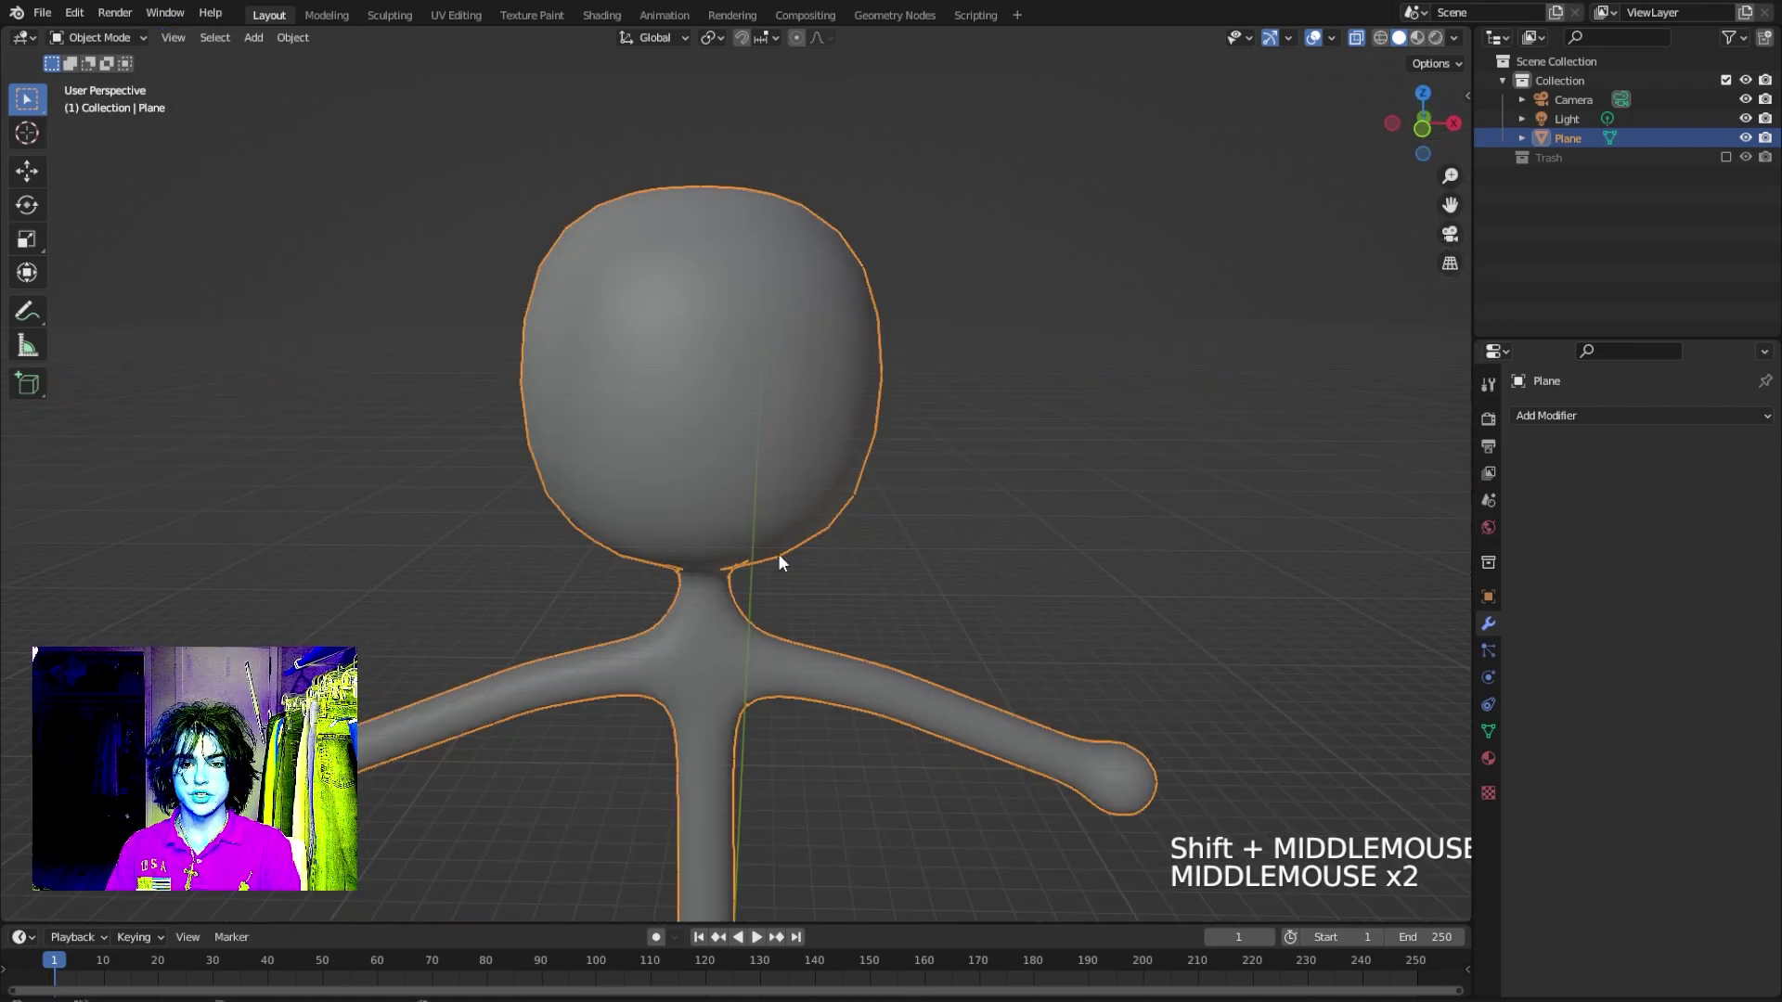
In Edit Mode with face selection, select the horizontal face loop around the base of the neck.
key(Tab)
shift+middle_drag(775, 709, 774, 492)
scroll(816, 631, up, 4)
scroll(799, 621, up, 2)
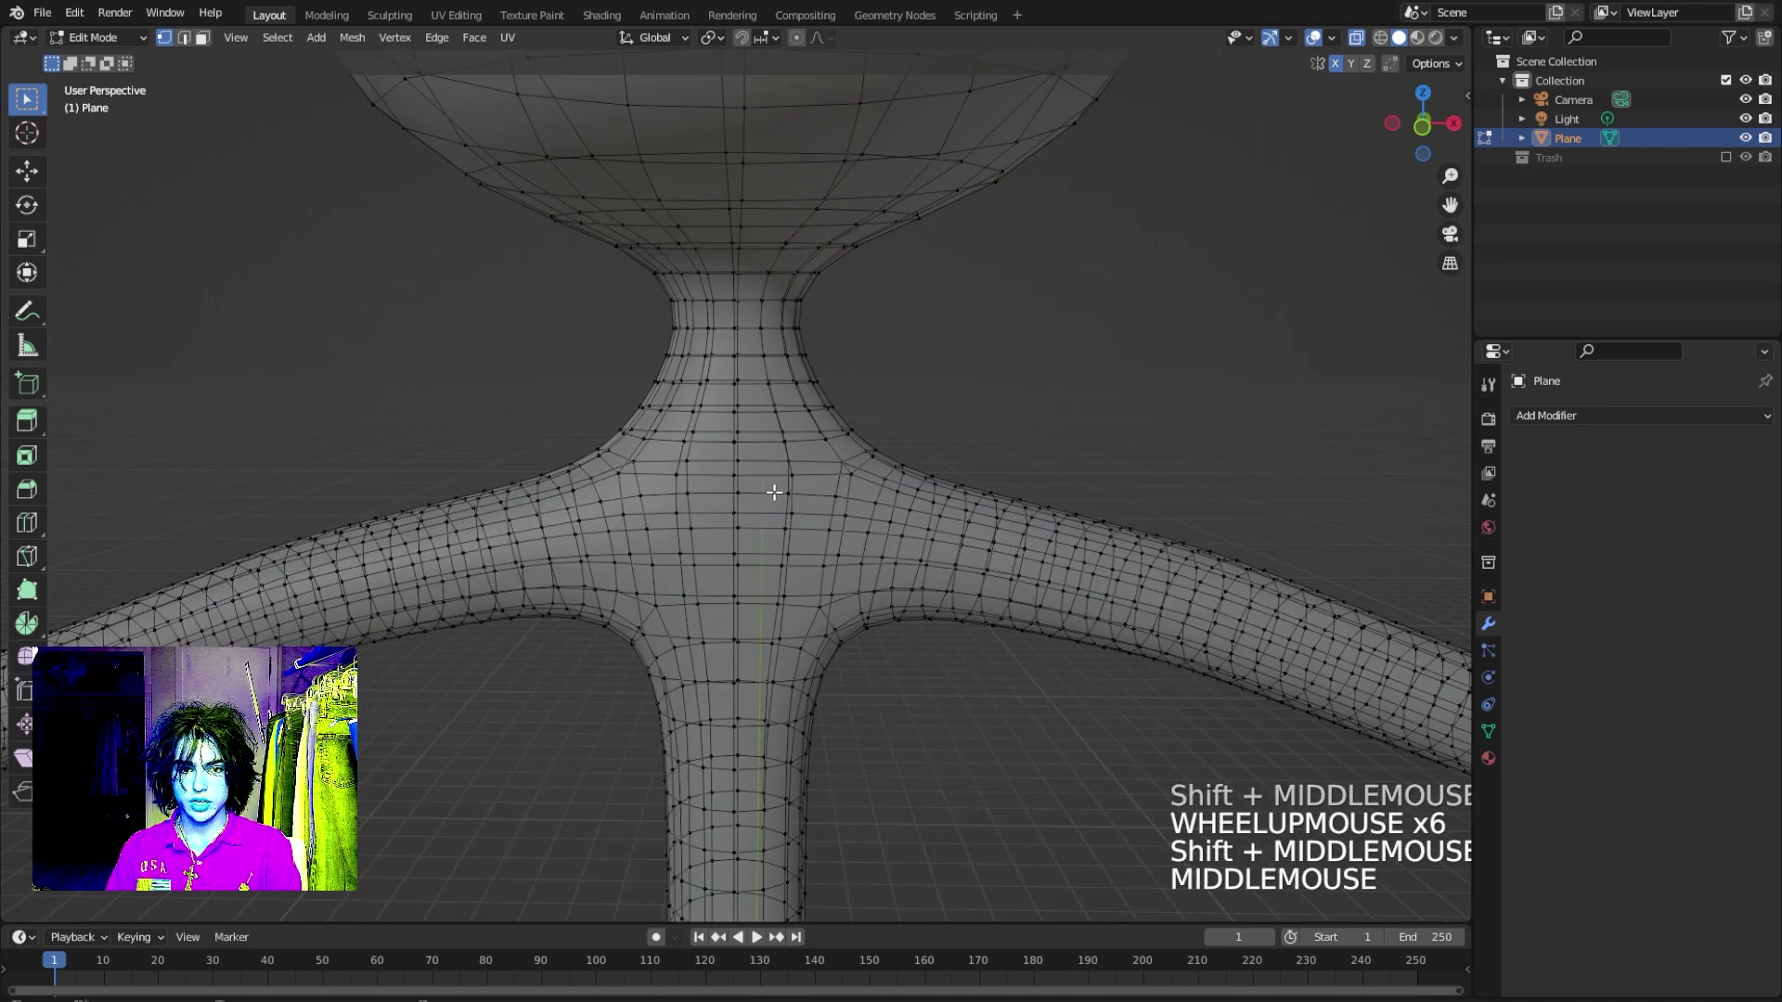
click(202, 38)
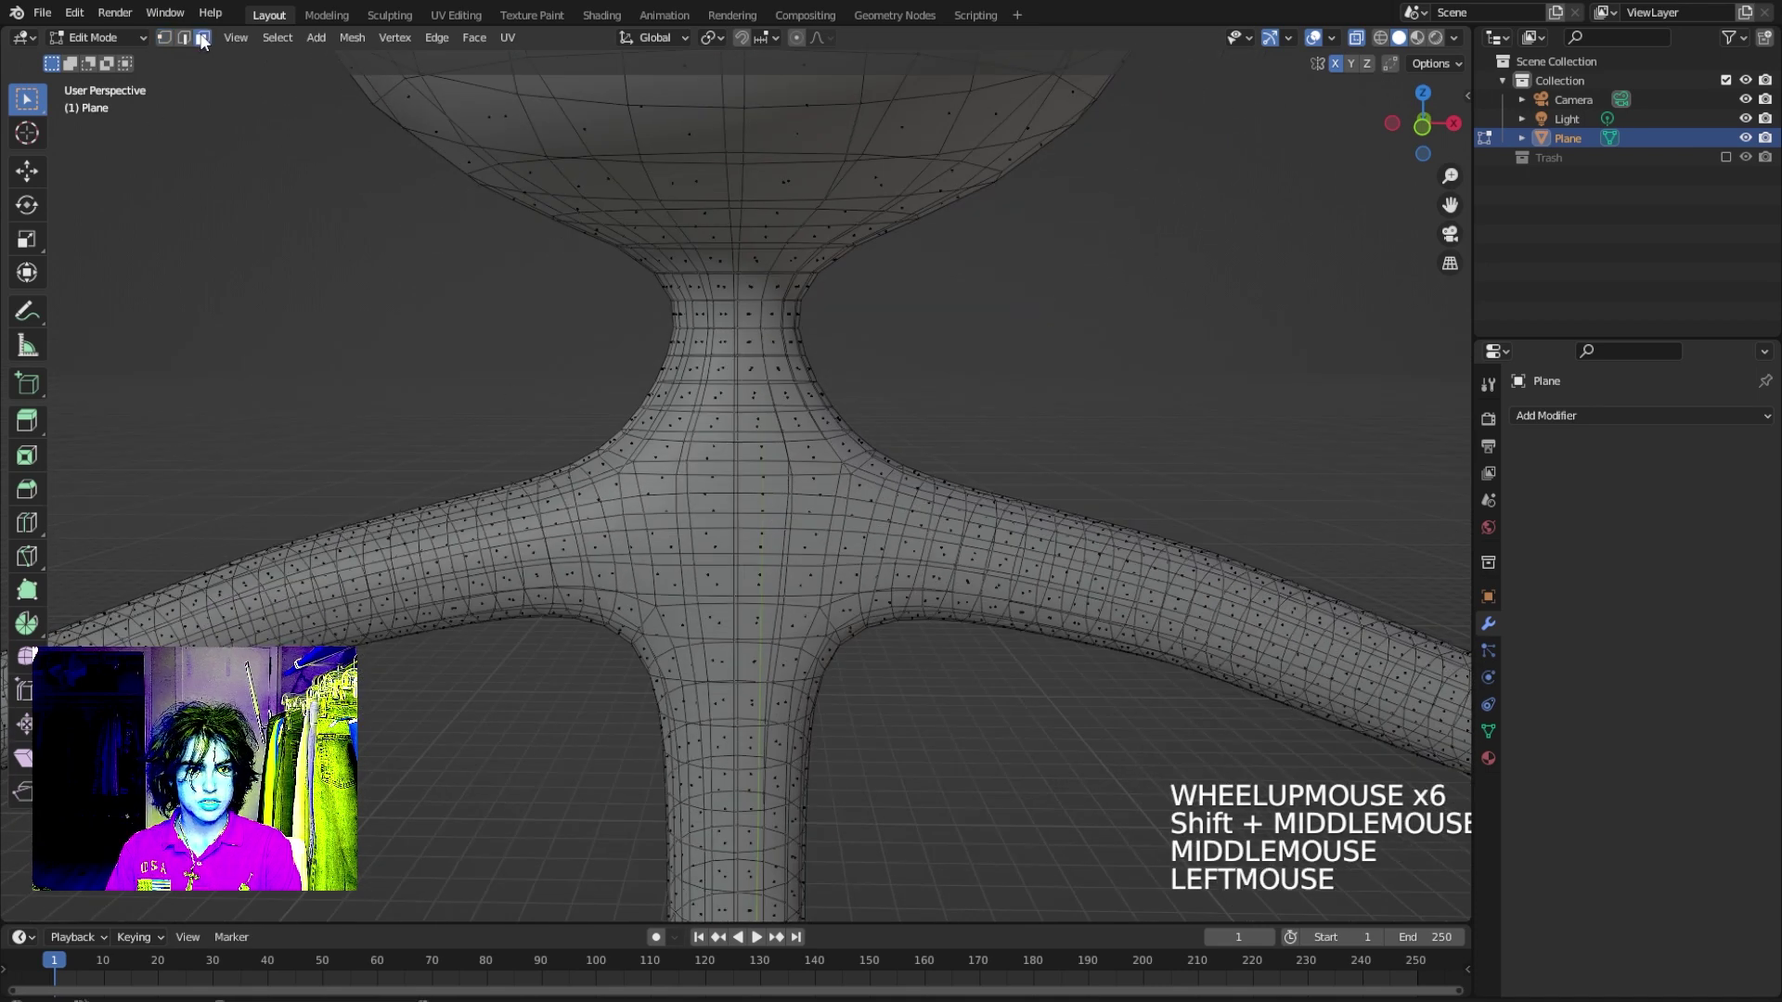
alt+click(754, 427)
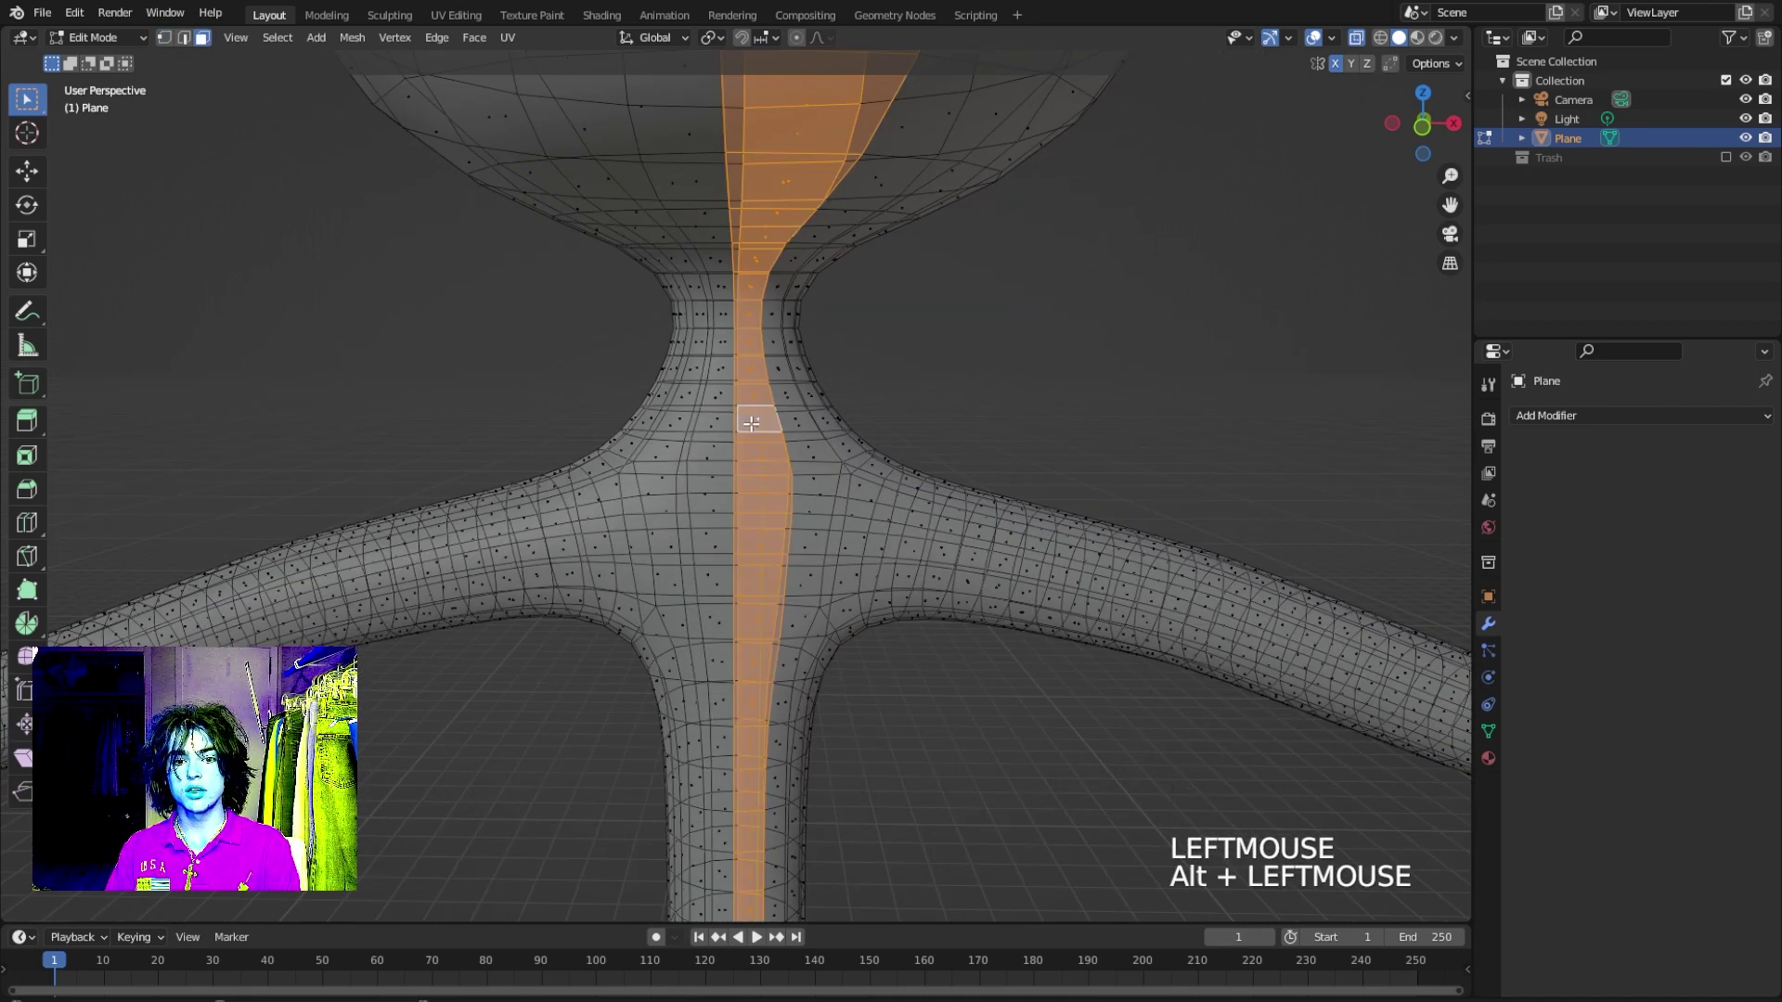
alt+click(789, 423)
click(822, 424)
alt+click(774, 423)
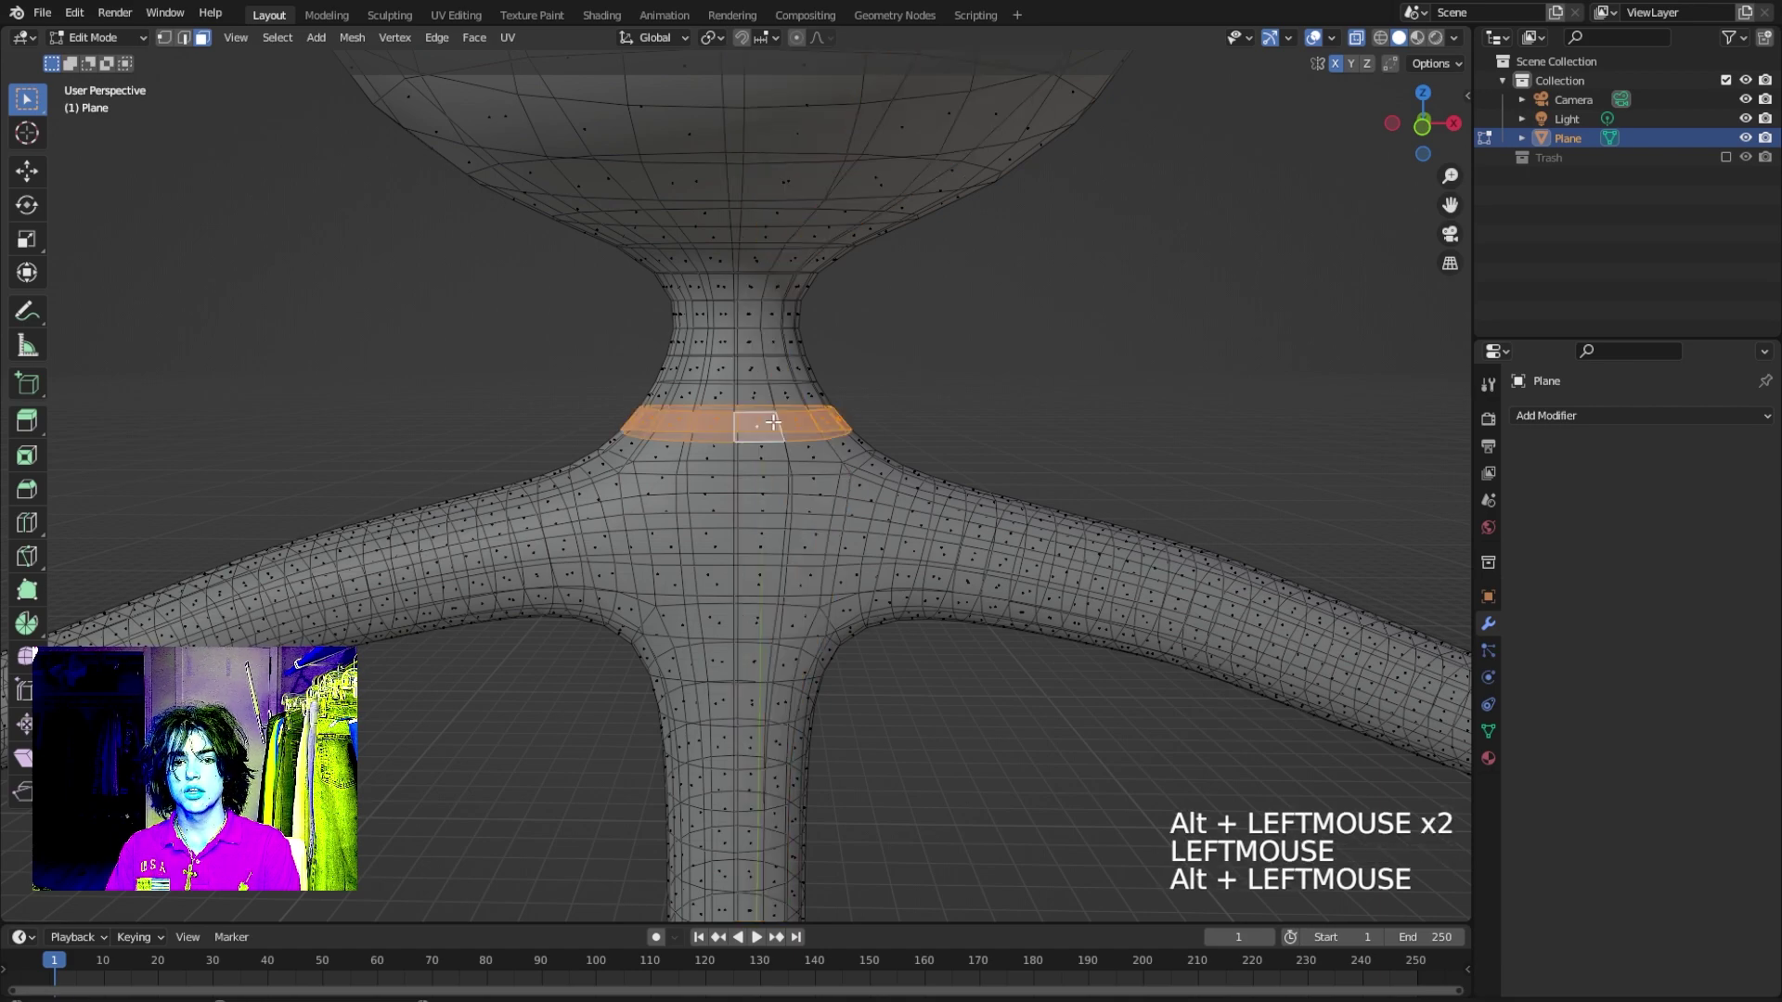
Hide the selected face loop at the base of the neck and turn off X-ray display.
mouse_move(832, 445)
middle_down()
mouse_move(664, 394)
mouse_move(855, 432)
middle_up()
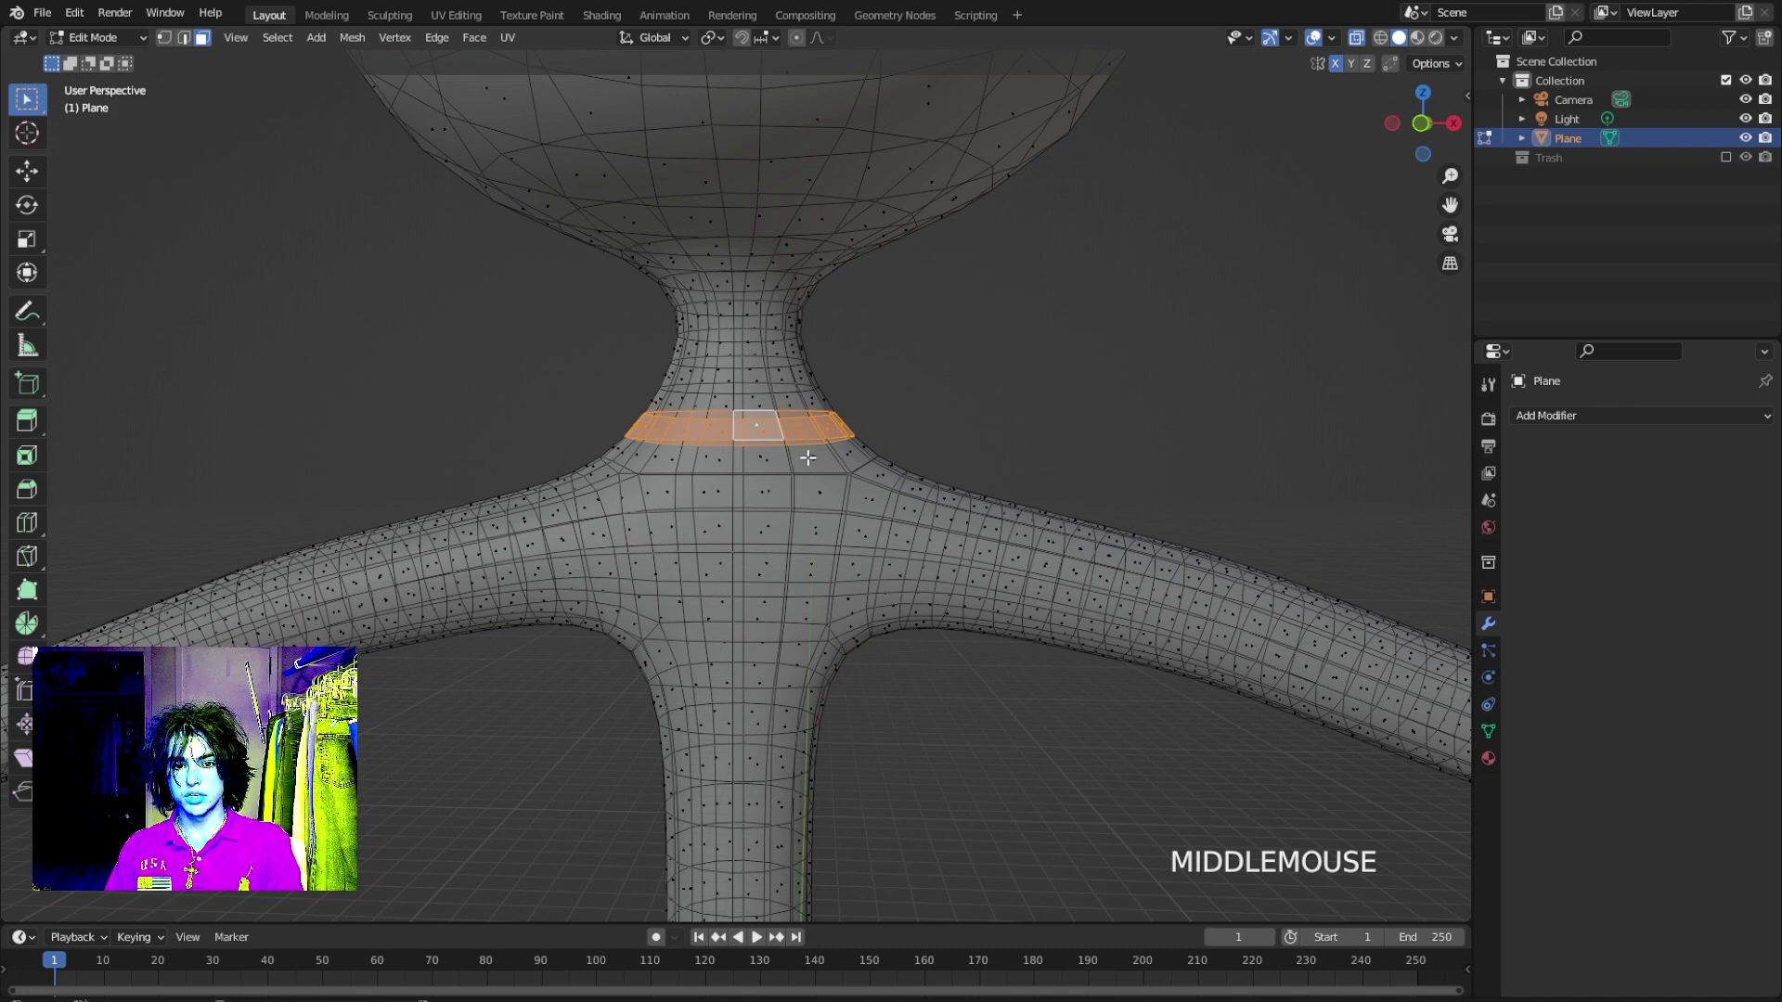
key(h)
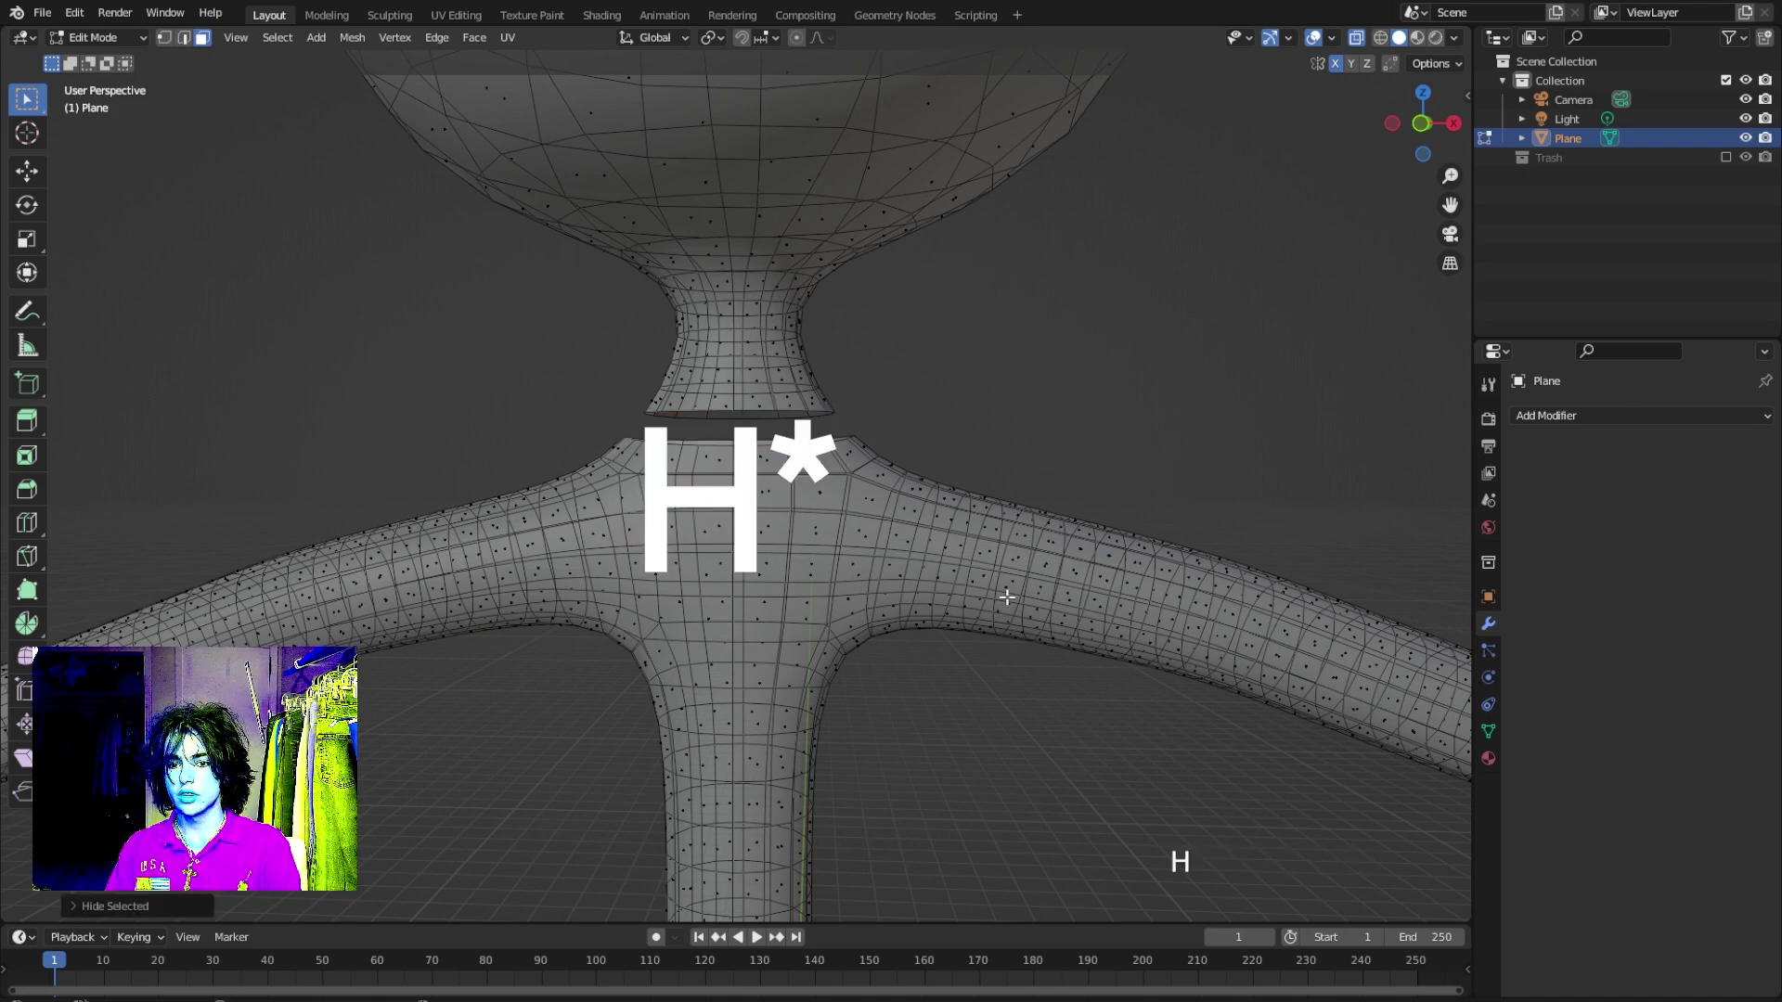
shift+middle_drag(1006, 597, 900, 558)
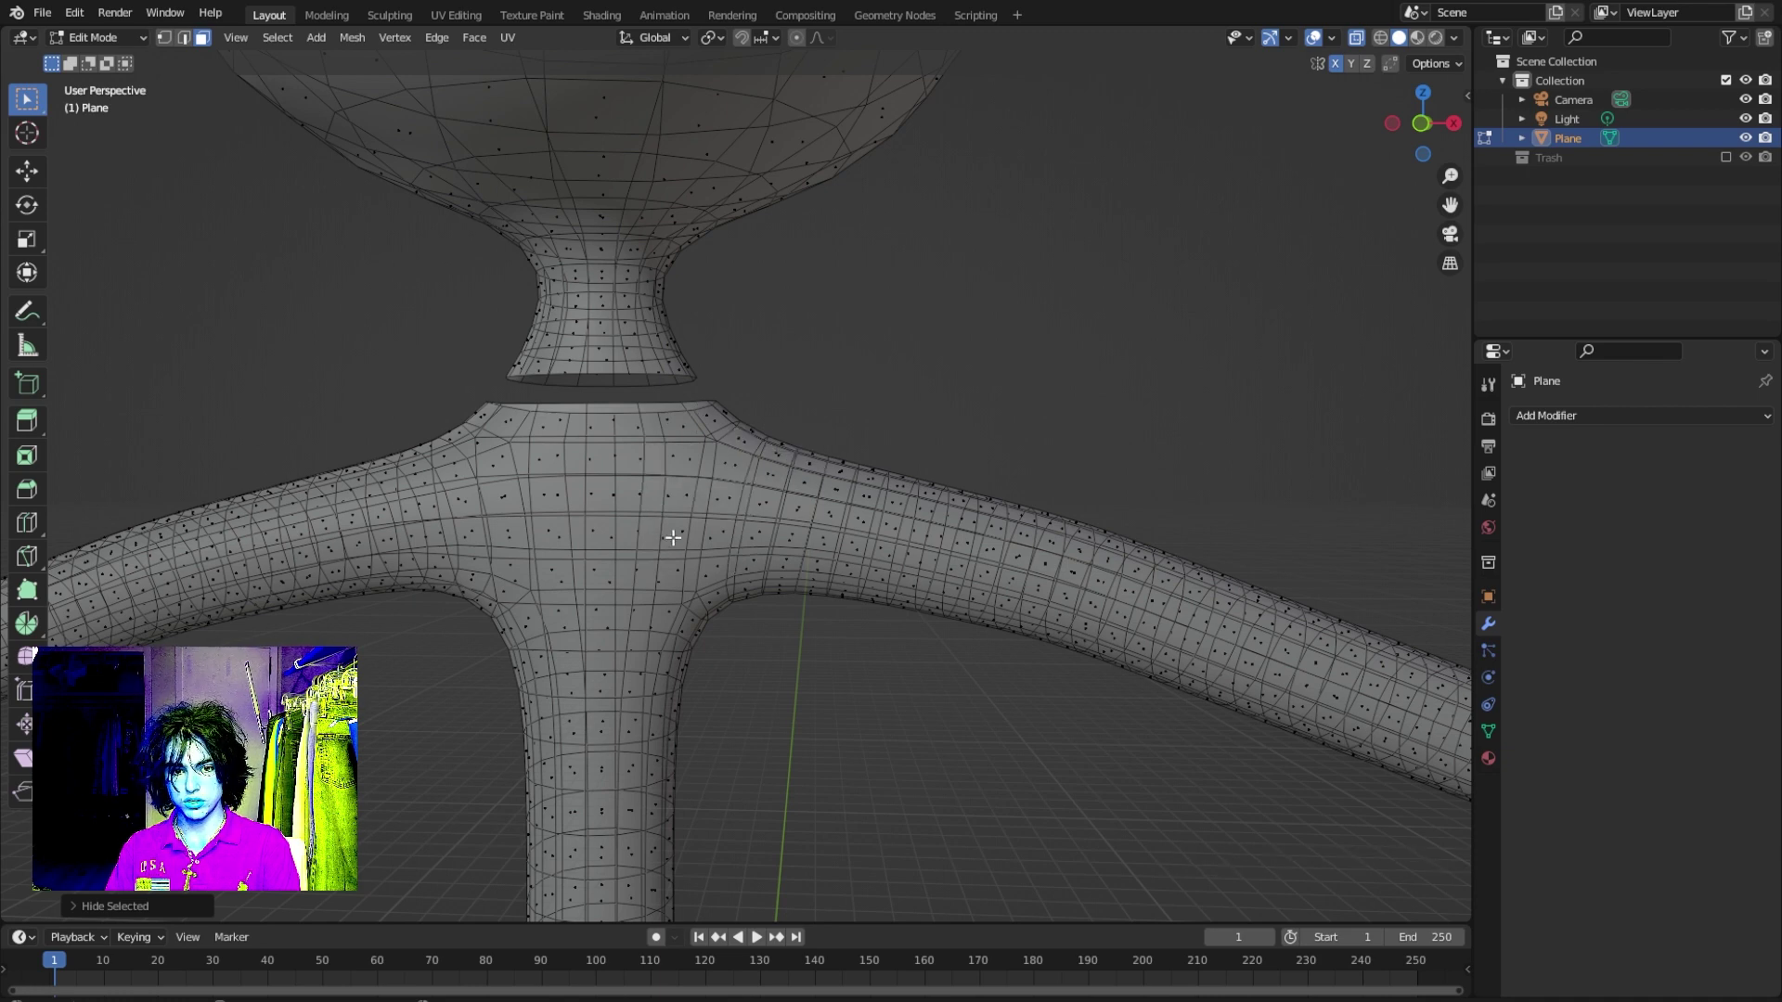
key(alt+z)
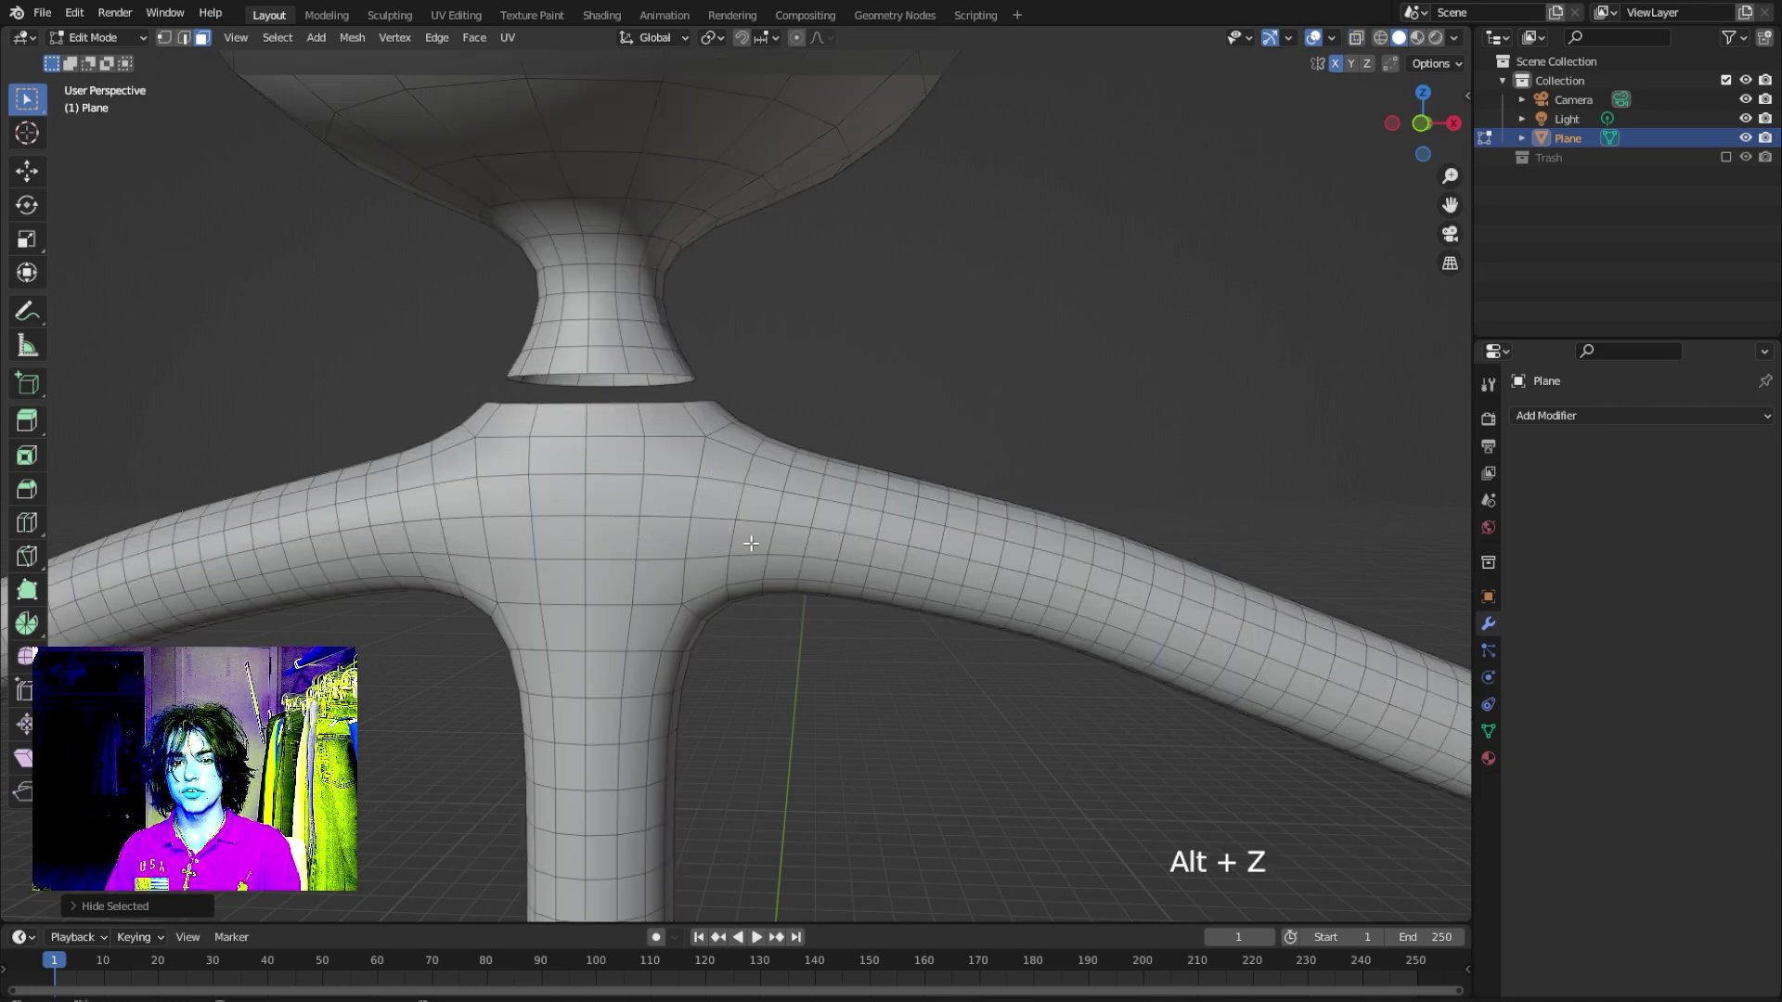
middle_drag(751, 543, 900, 580)
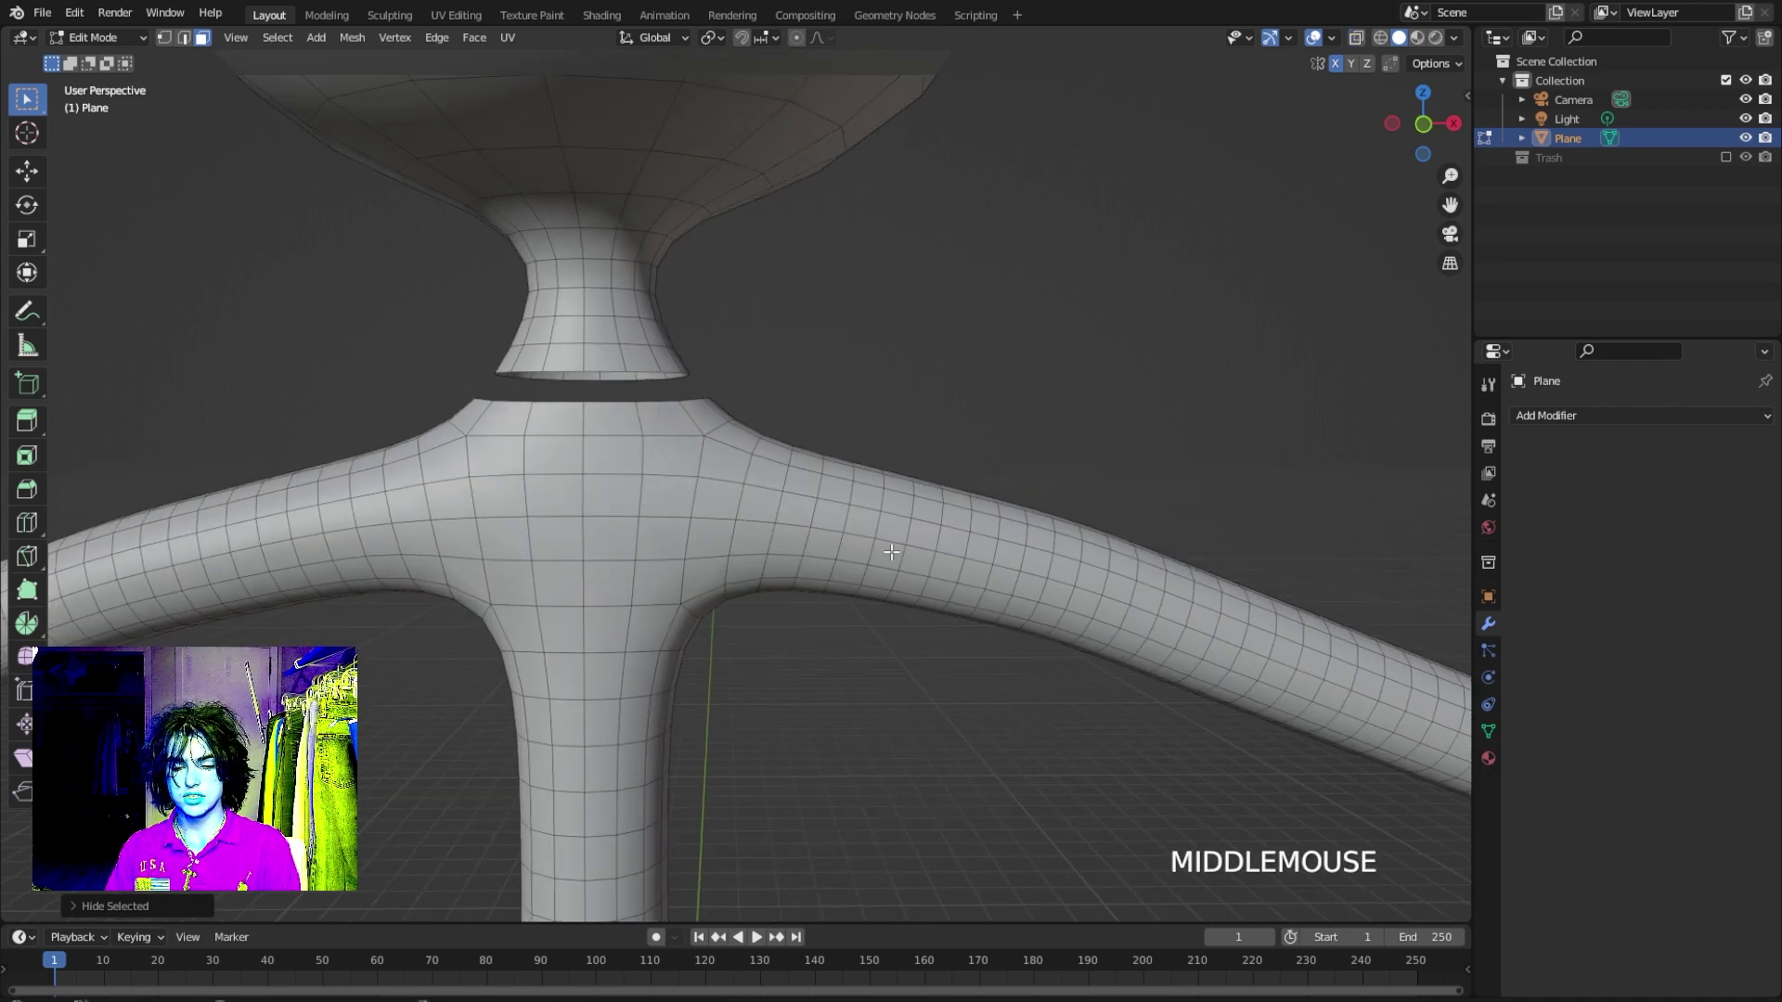
scroll(912, 570, down, 1)
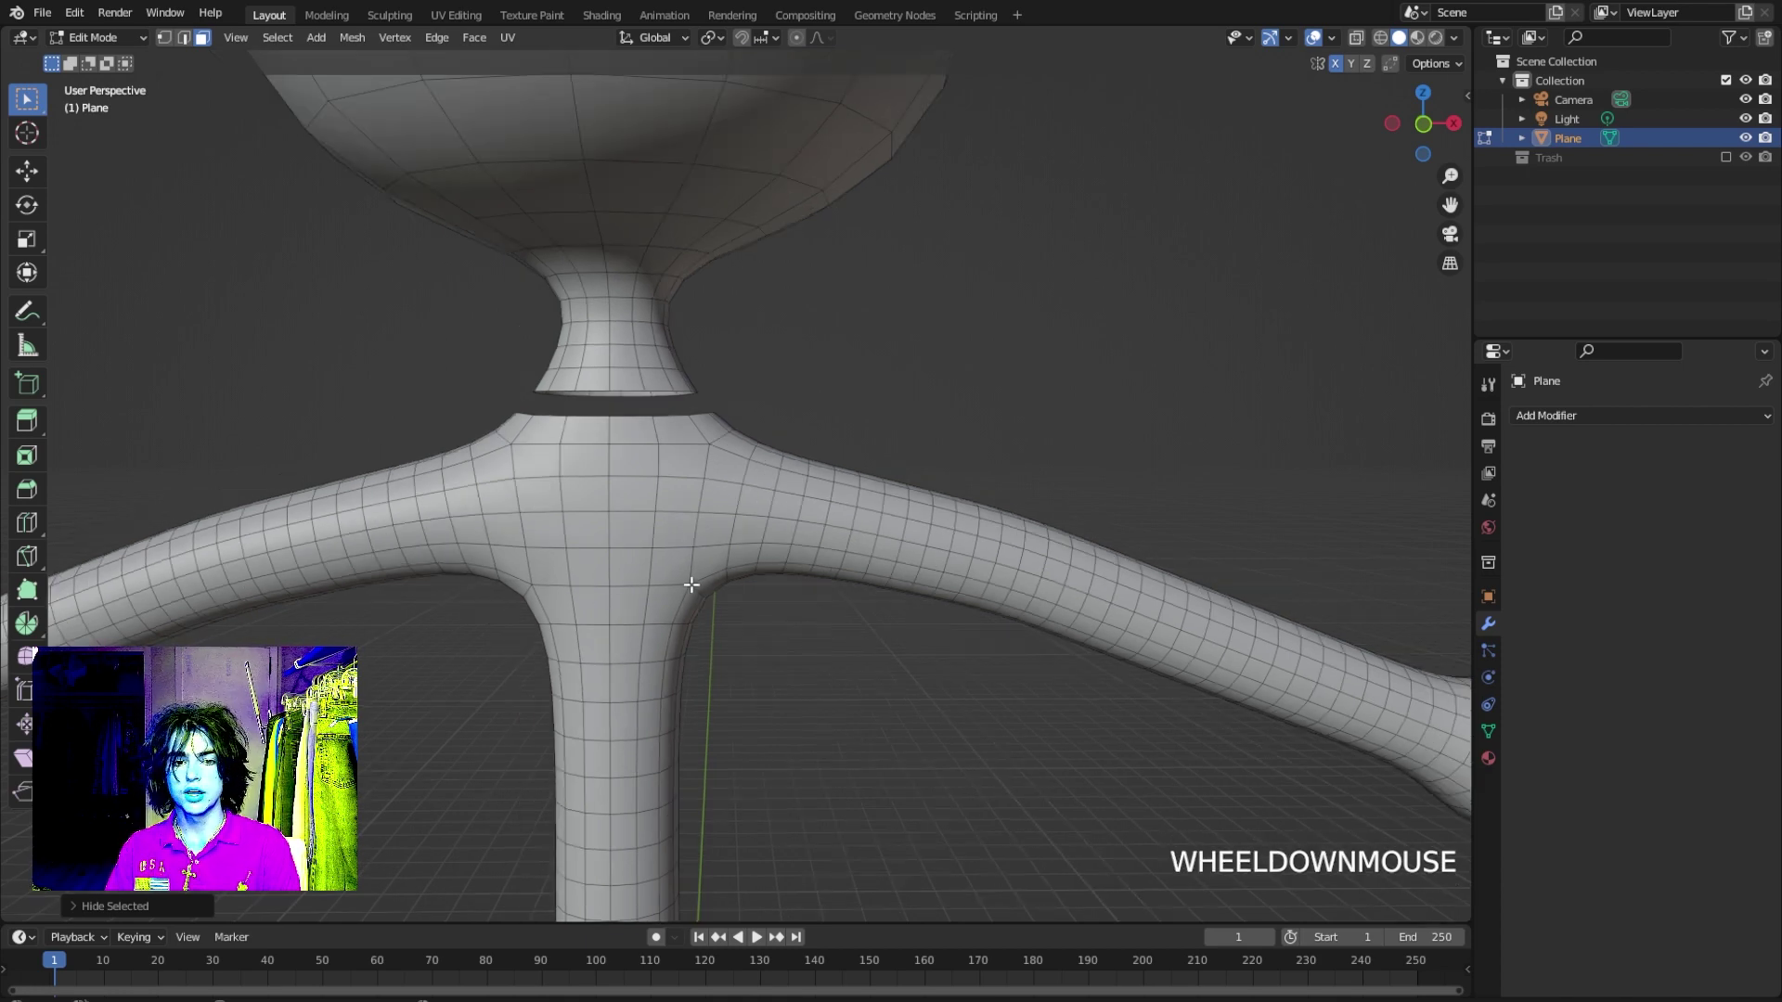
scroll(724, 476, up, 1)
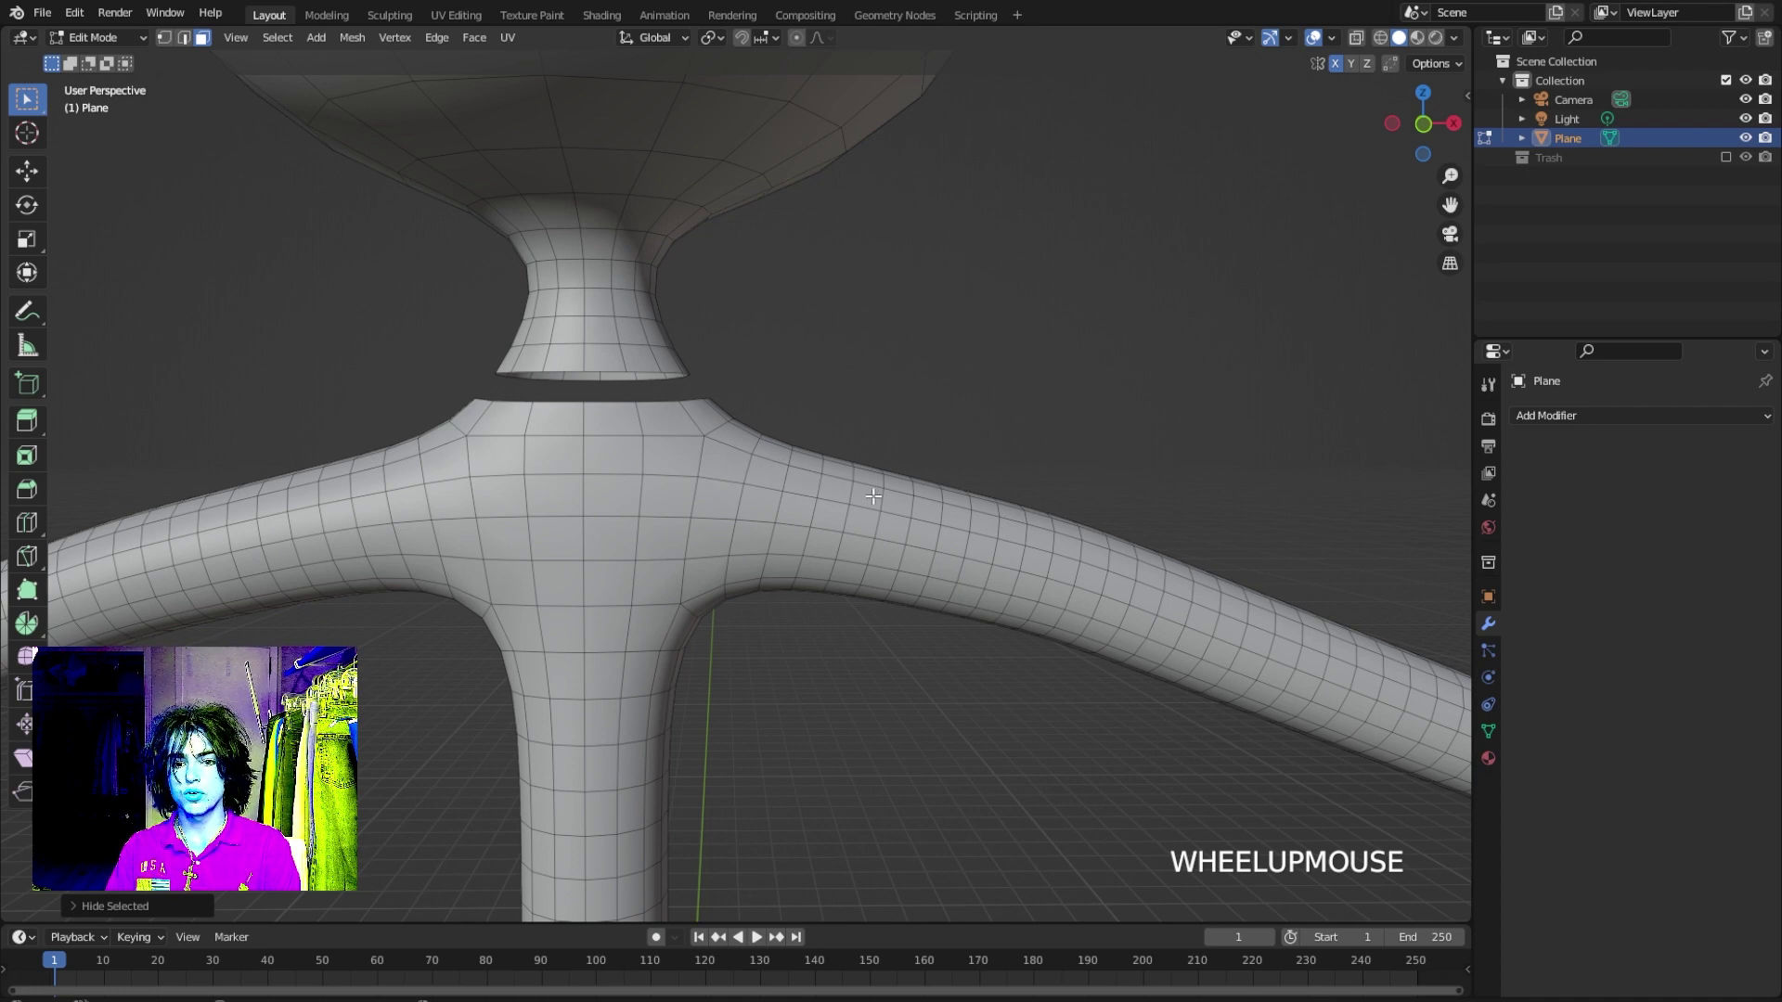
Select a face loop around each upper arm, a short way out from the shoulders, and hide both loops.
alt+shift+click(932, 513)
shift+middle_drag(866, 547, 838, 552)
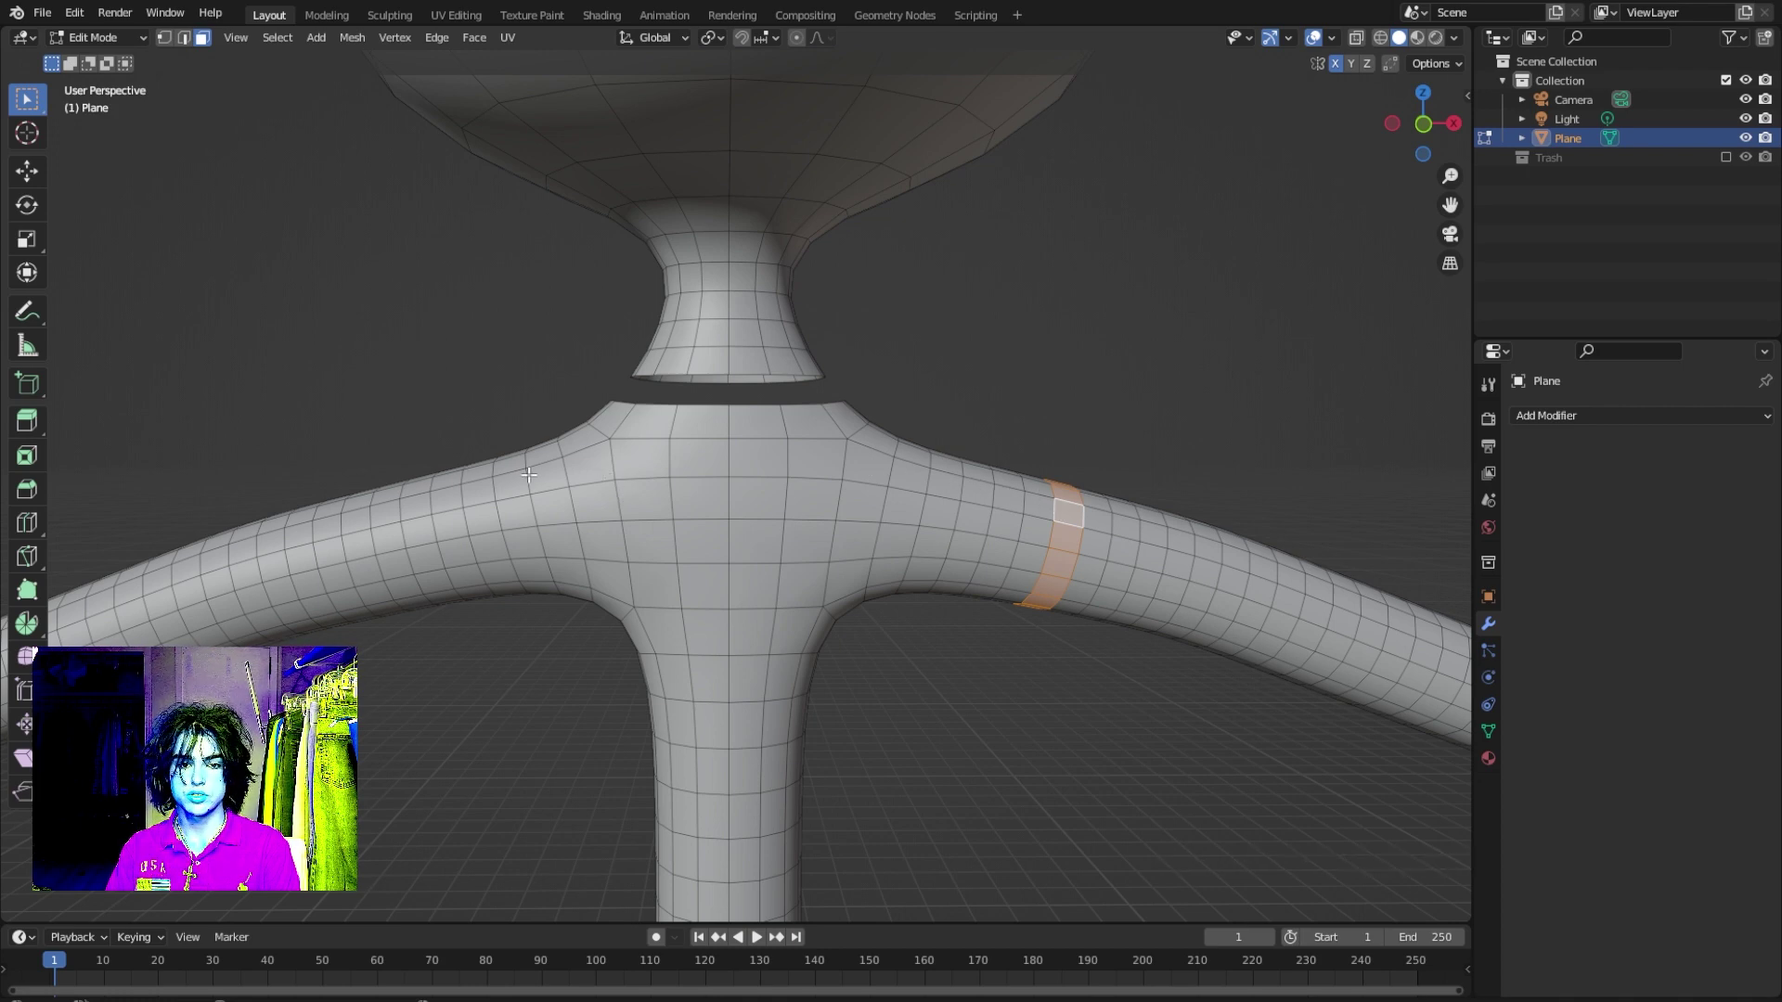
click(393, 509)
key(ctrl+z)
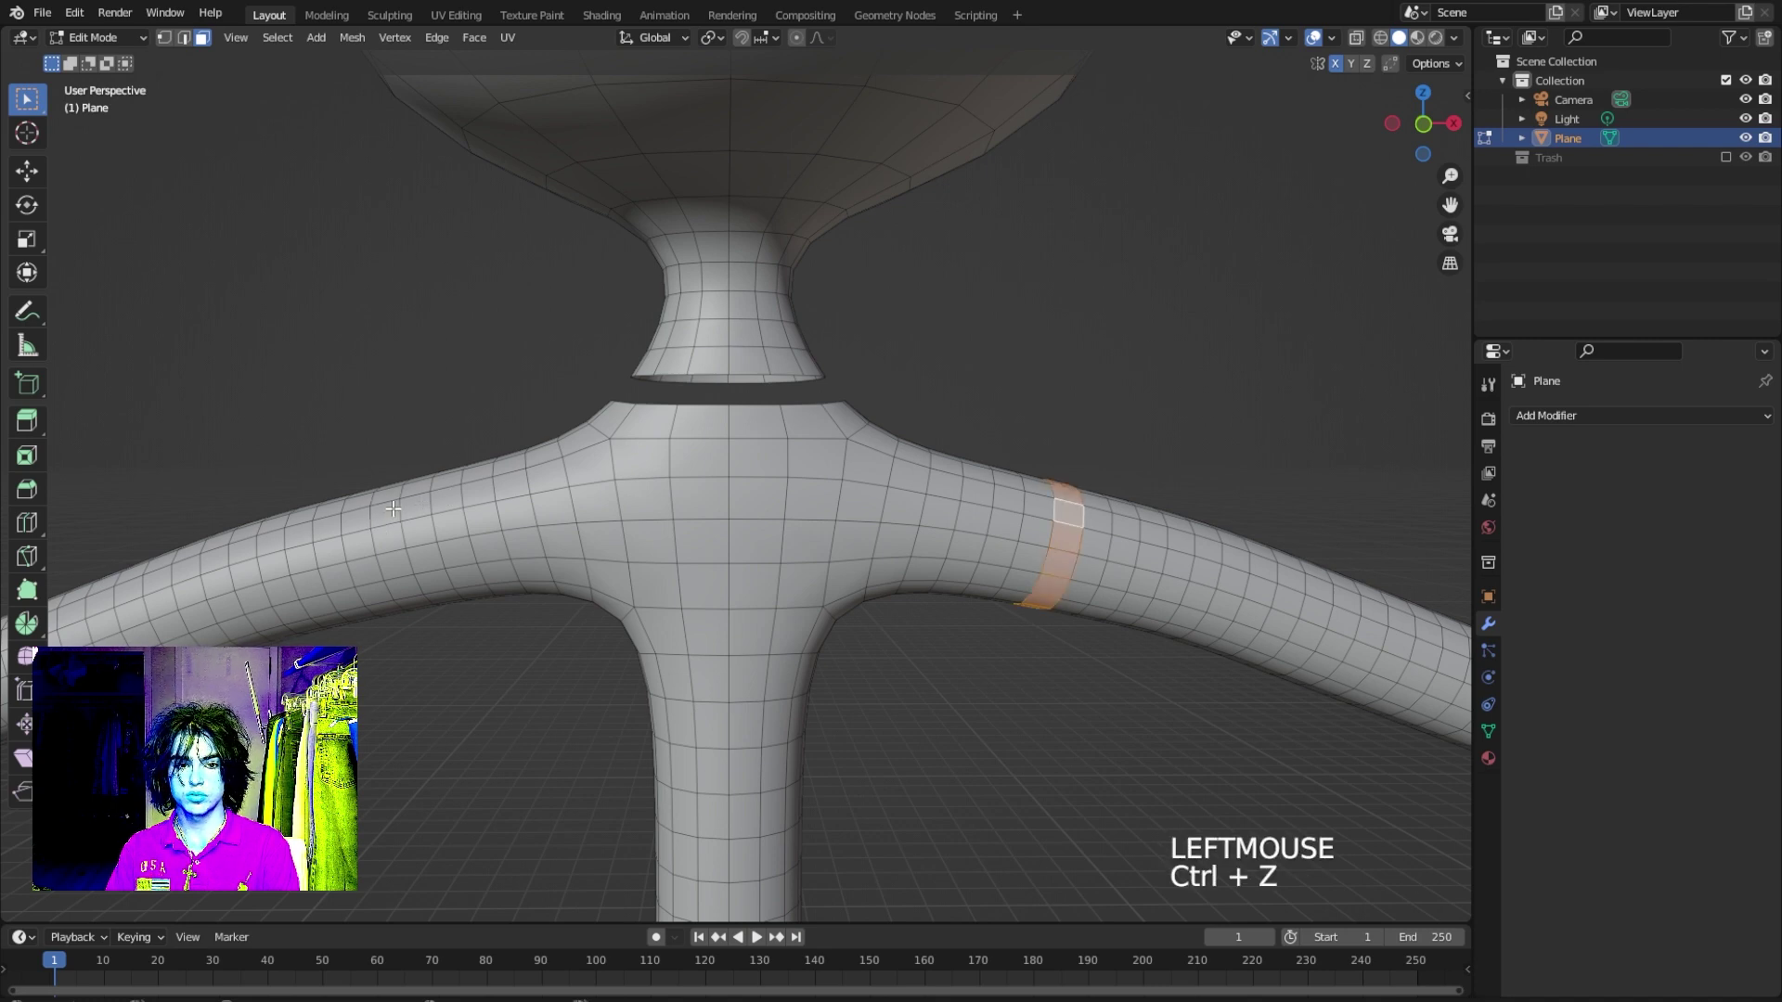
alt+click(394, 512)
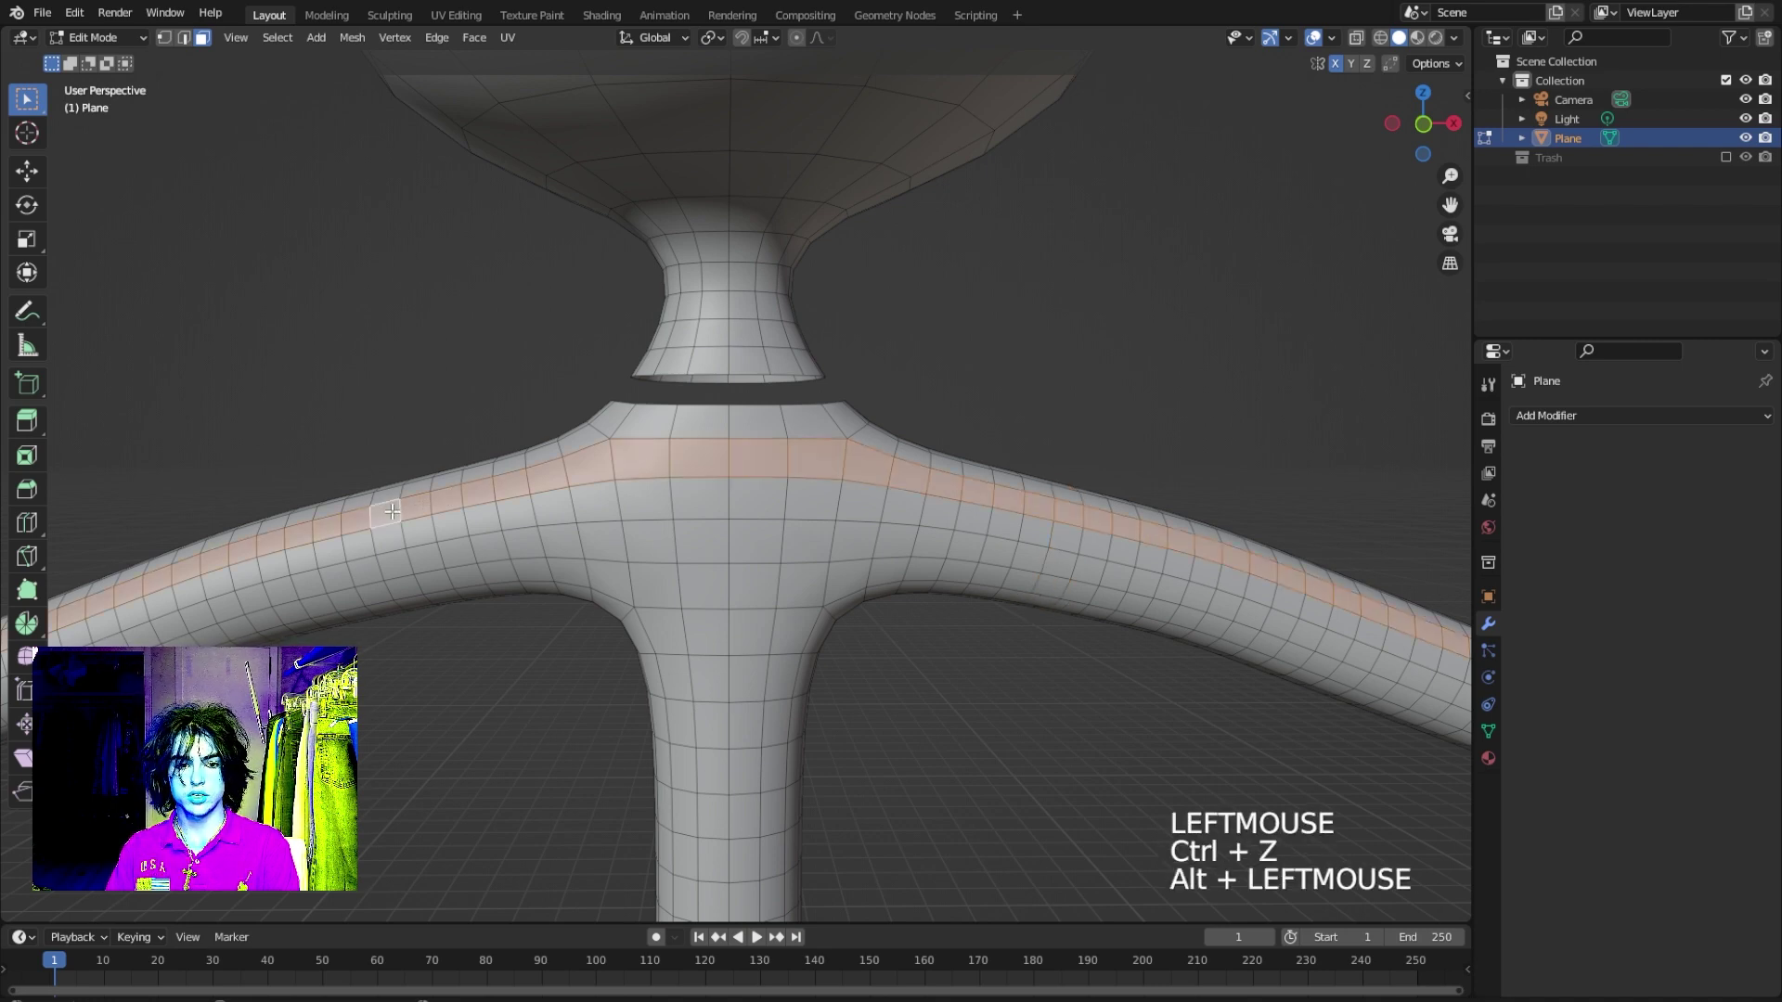
key(ctrl+z)
alt+shift+click(391, 536)
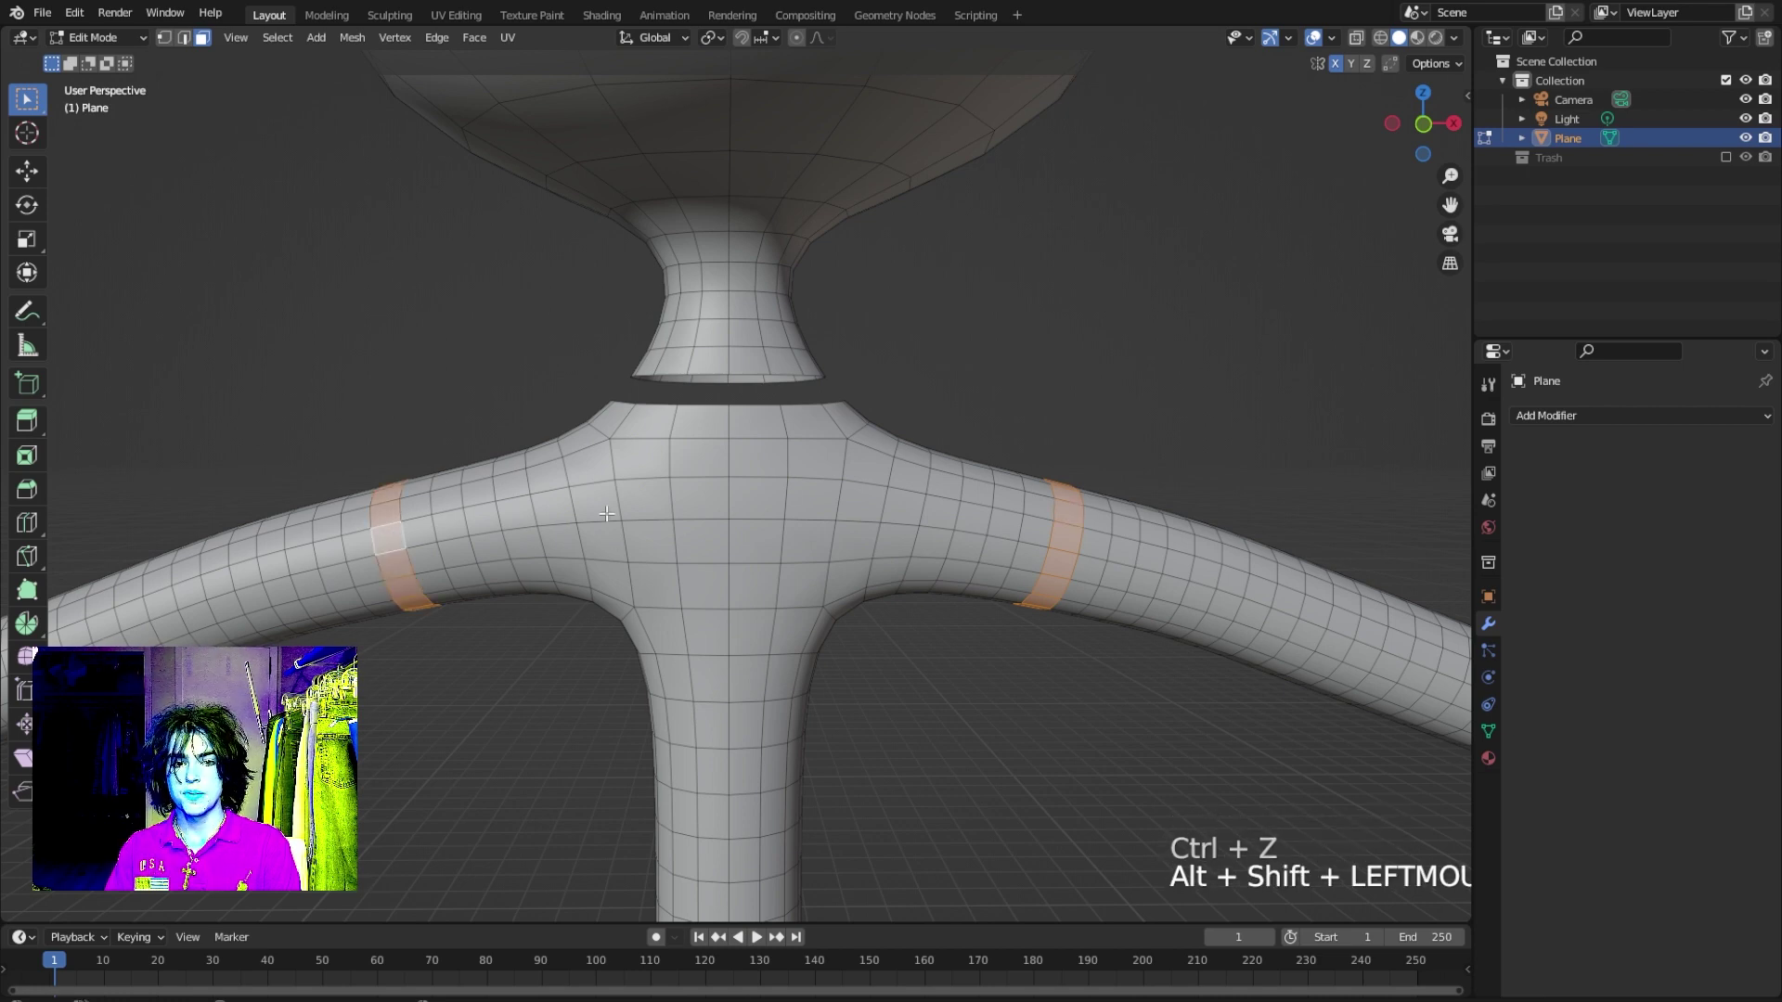
key(h)
Select the face loop around the waist just above the hips and hide it.
scroll(978, 604, down, 4)
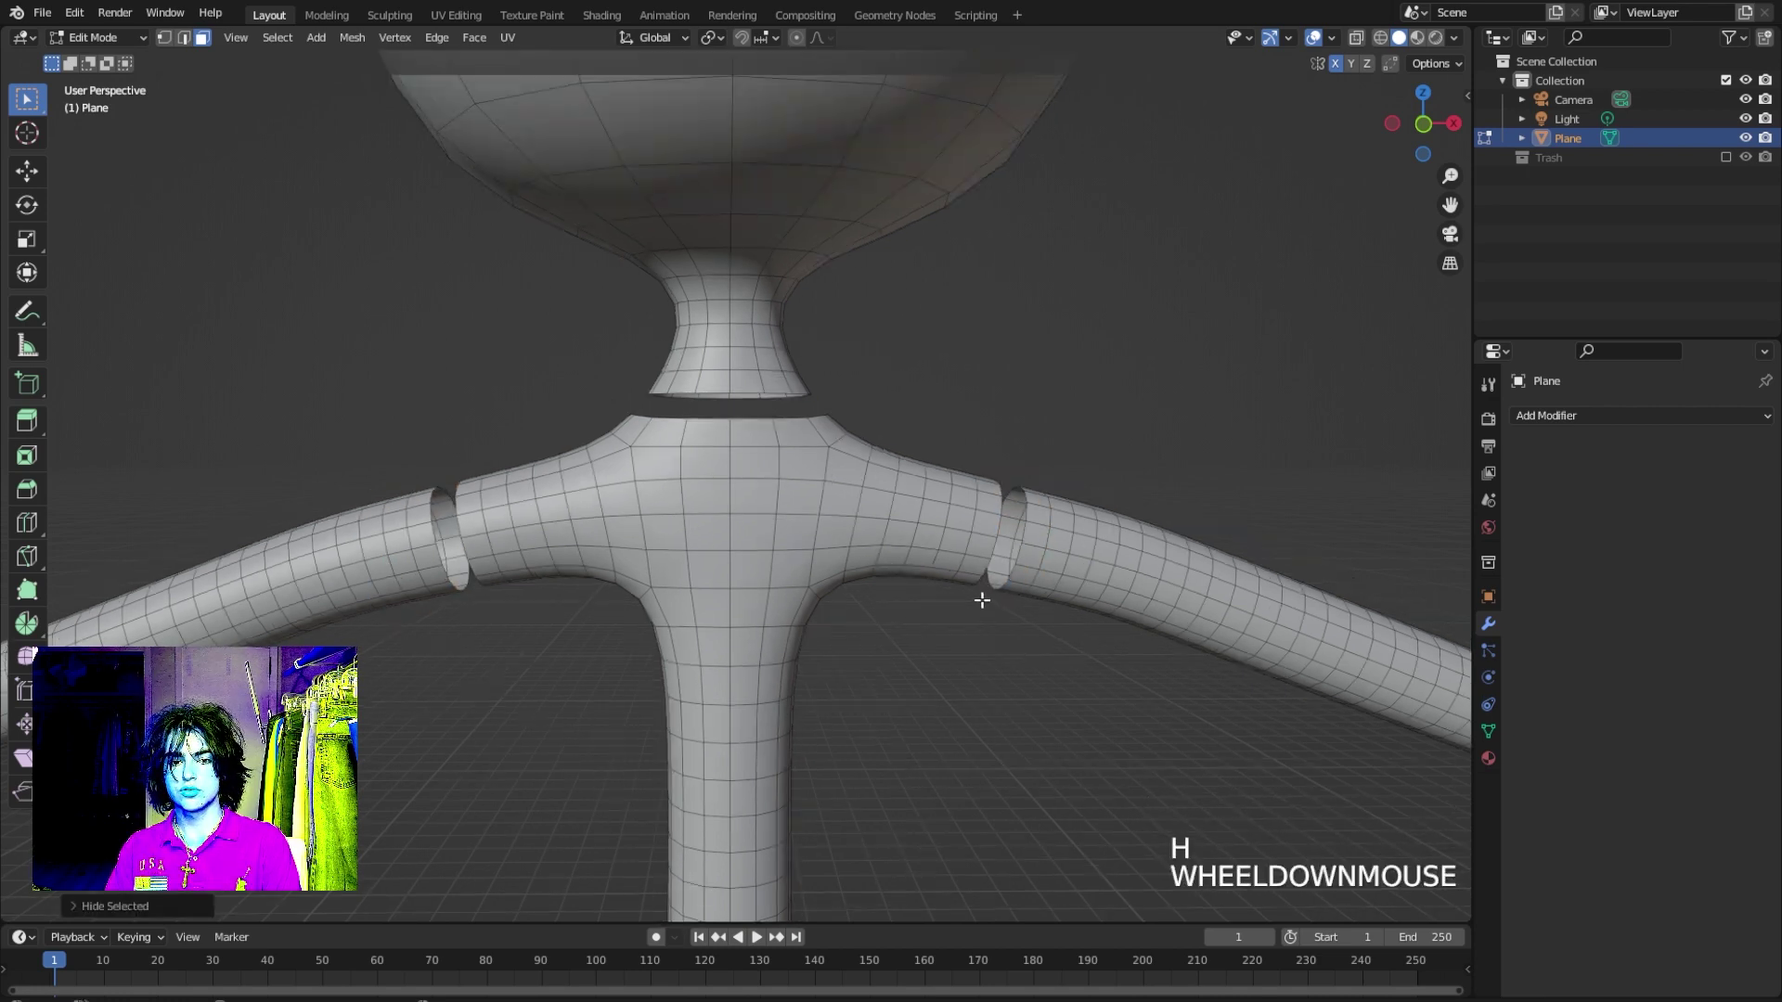
shift+middle_drag(897, 700, 816, 441)
scroll(789, 661, up, 4)
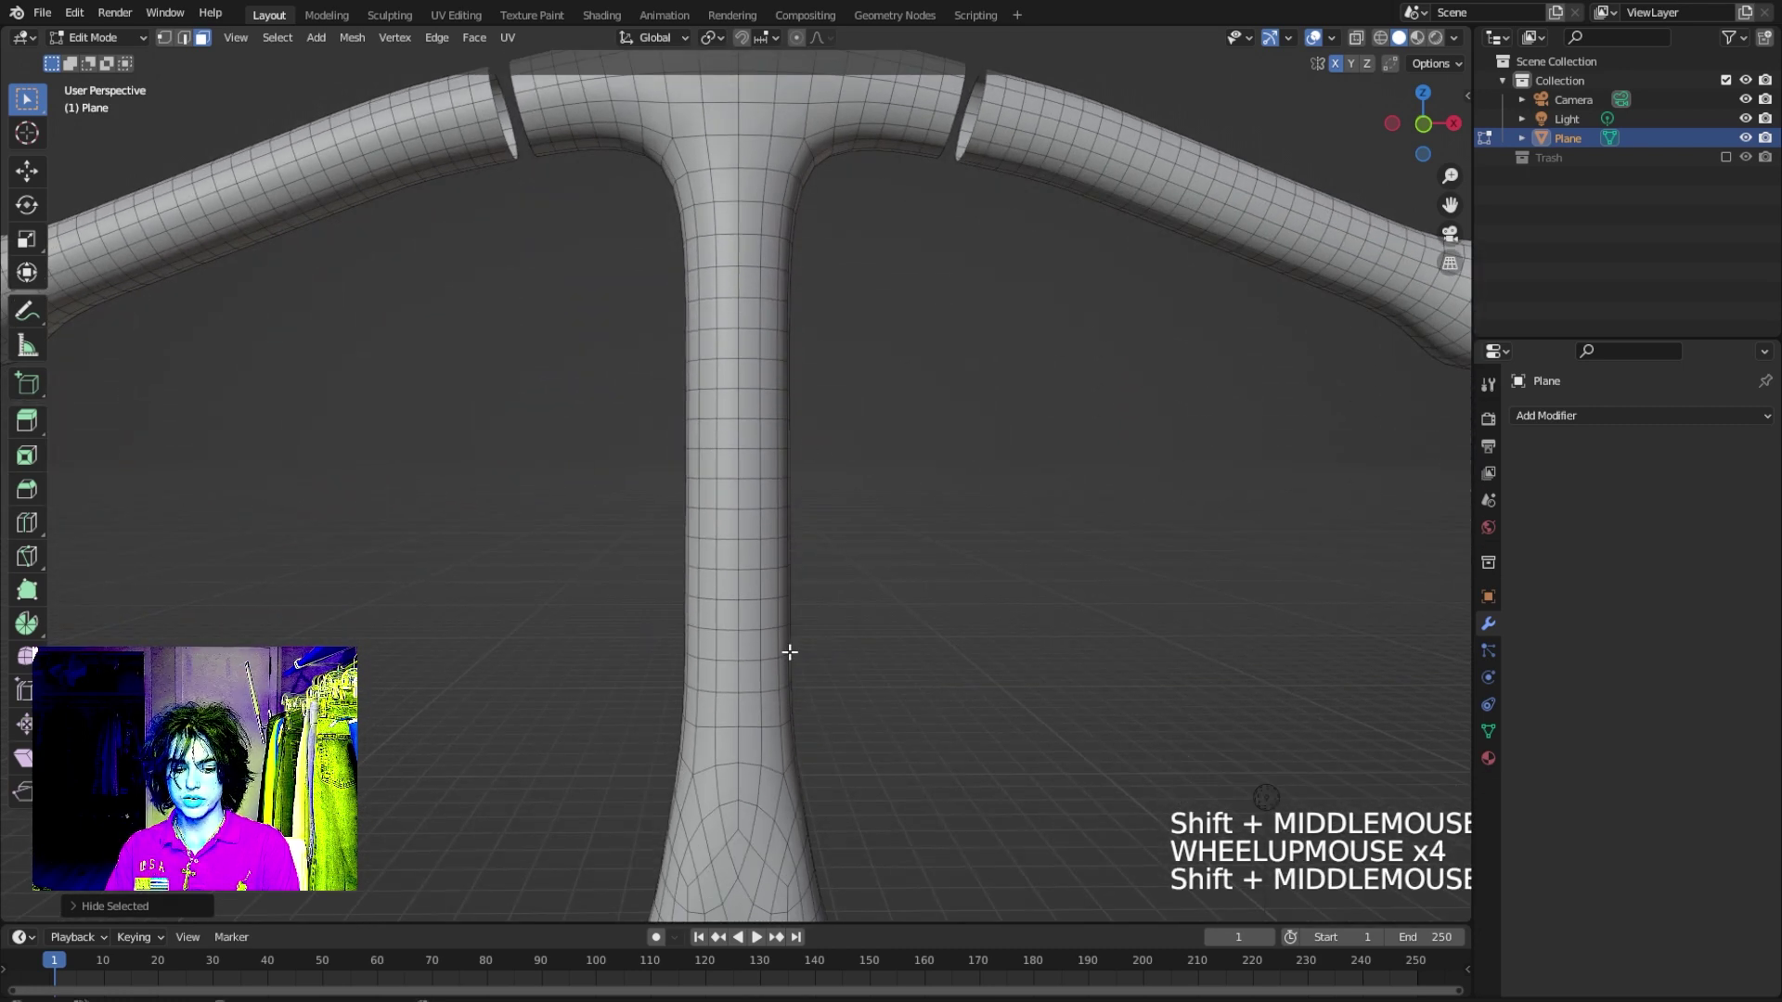
alt+shift+click(754, 670)
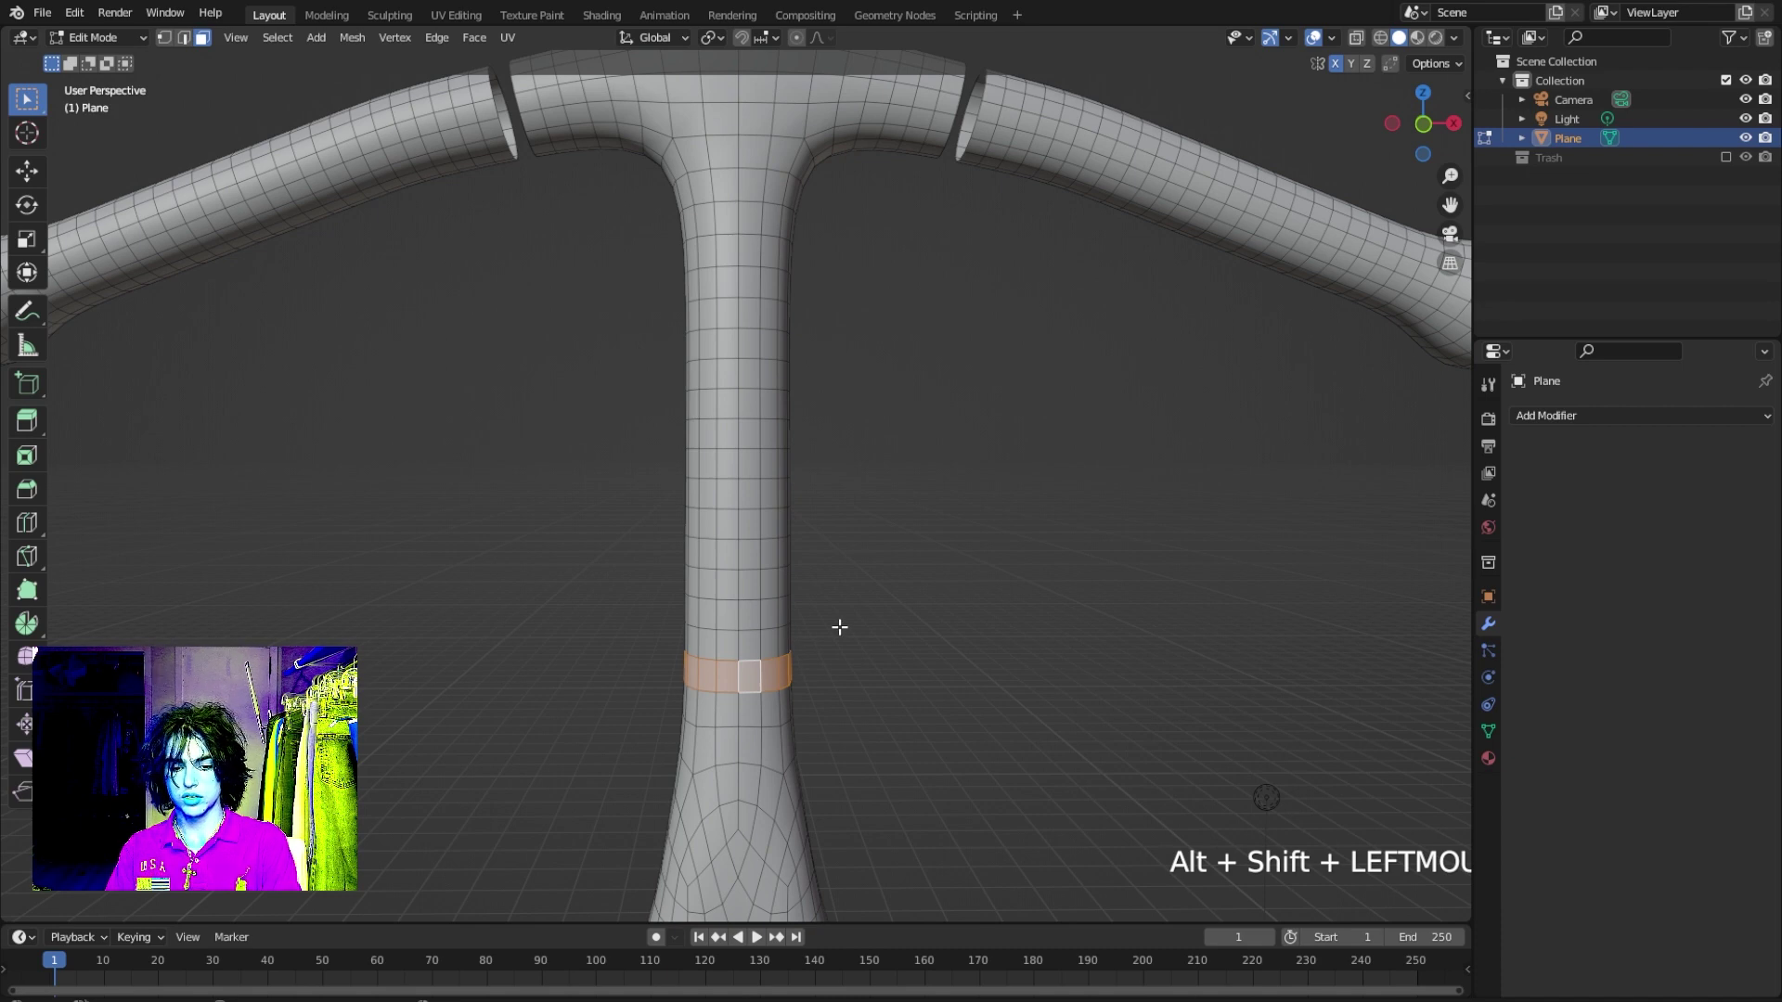
key(h)
Select the isolated torso as linked geometry, duplicate it in place and separate the copy into its own object.
scroll(860, 597, down, 5)
middle_drag(870, 441, 871, 473)
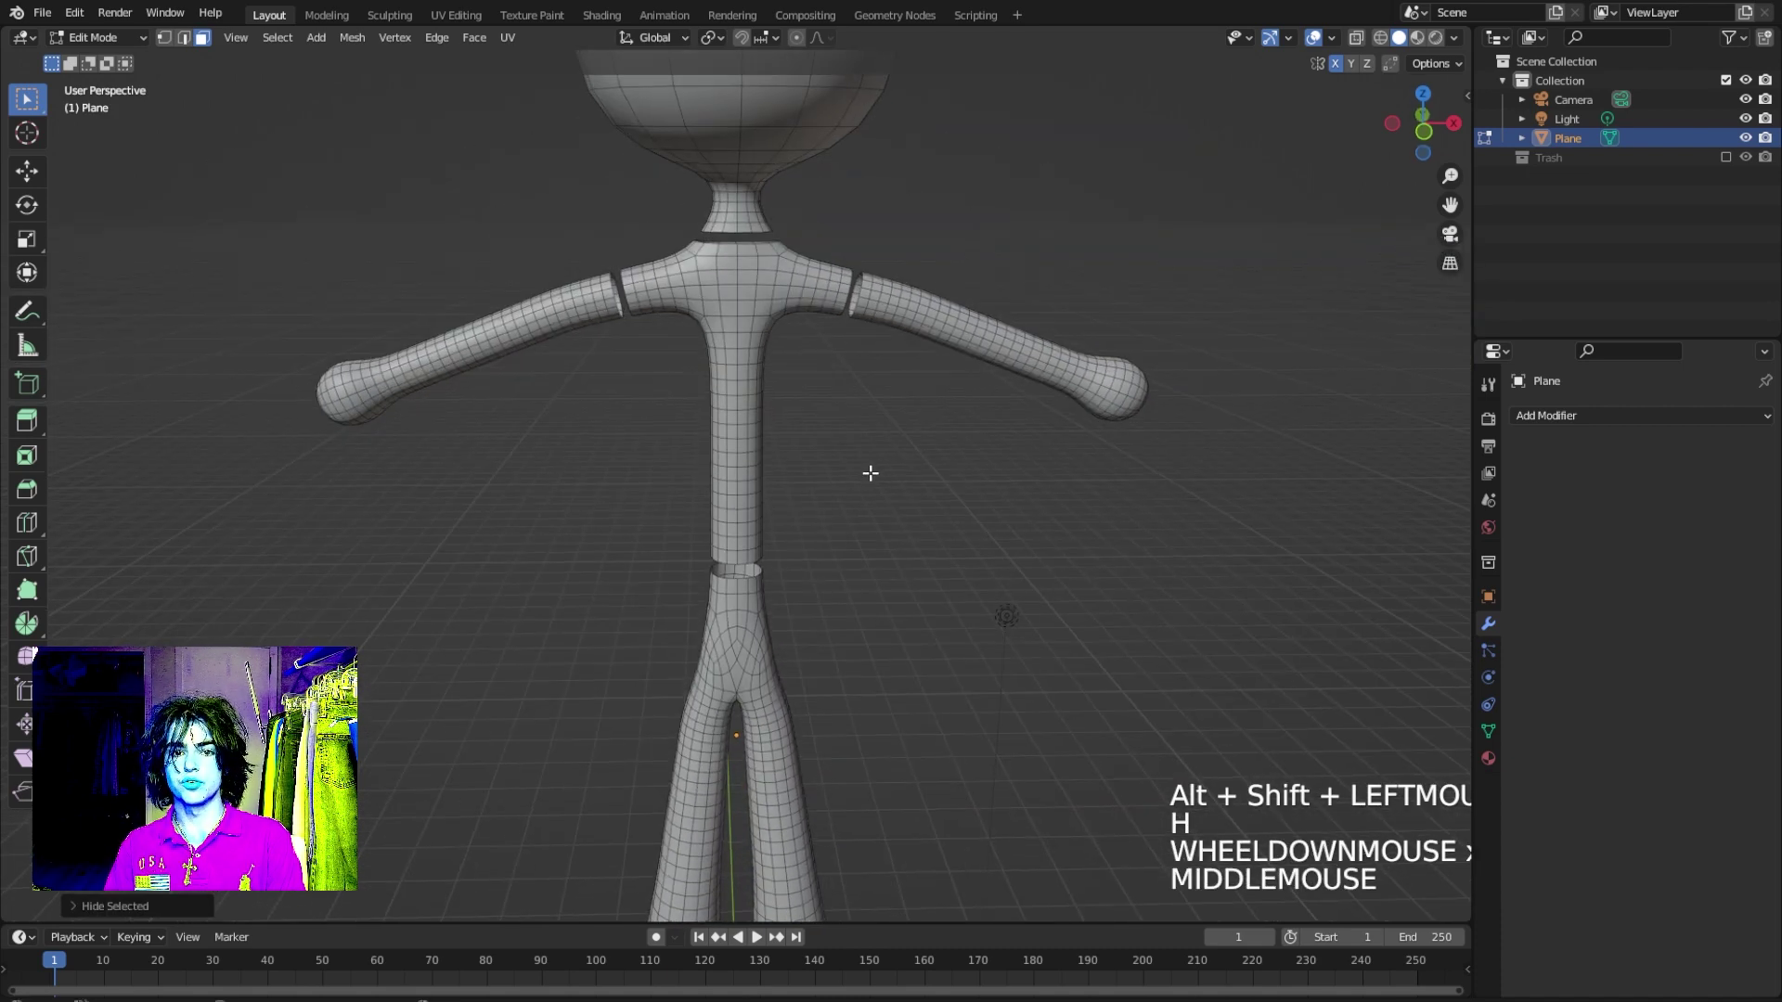
mouse_move(830, 415)
middle_down()
mouse_move(816, 381)
mouse_move(840, 397)
middle_up()
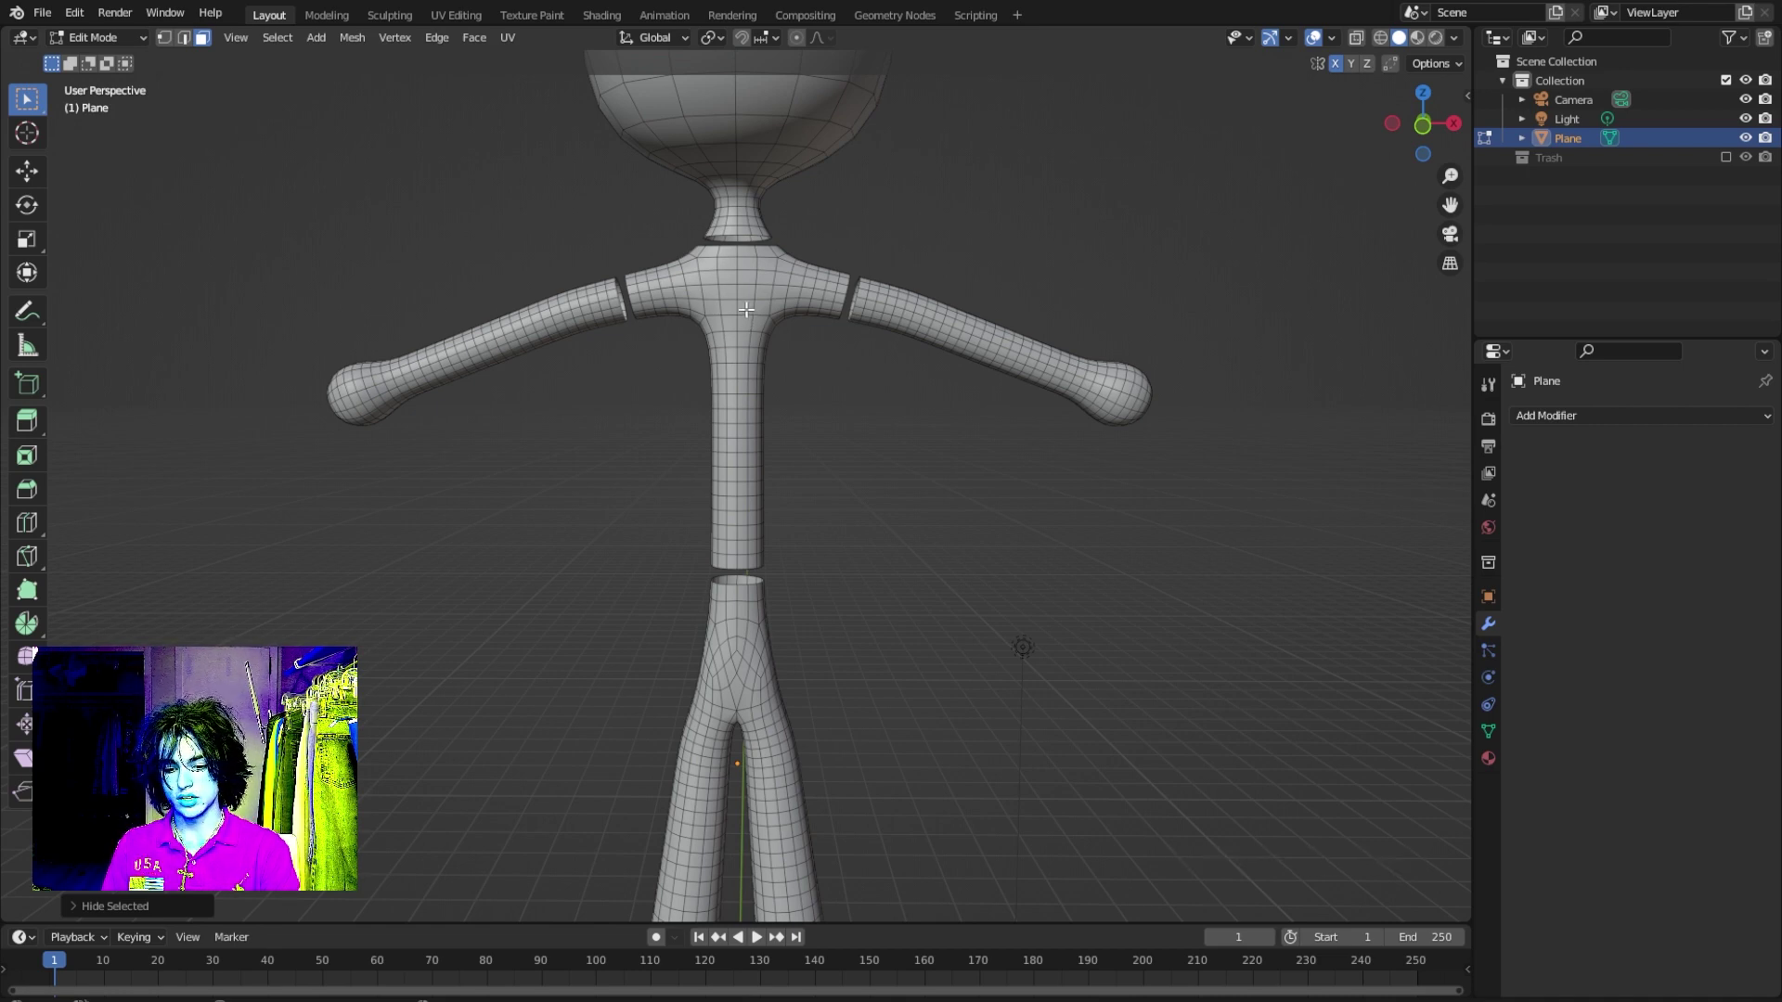
key(l)
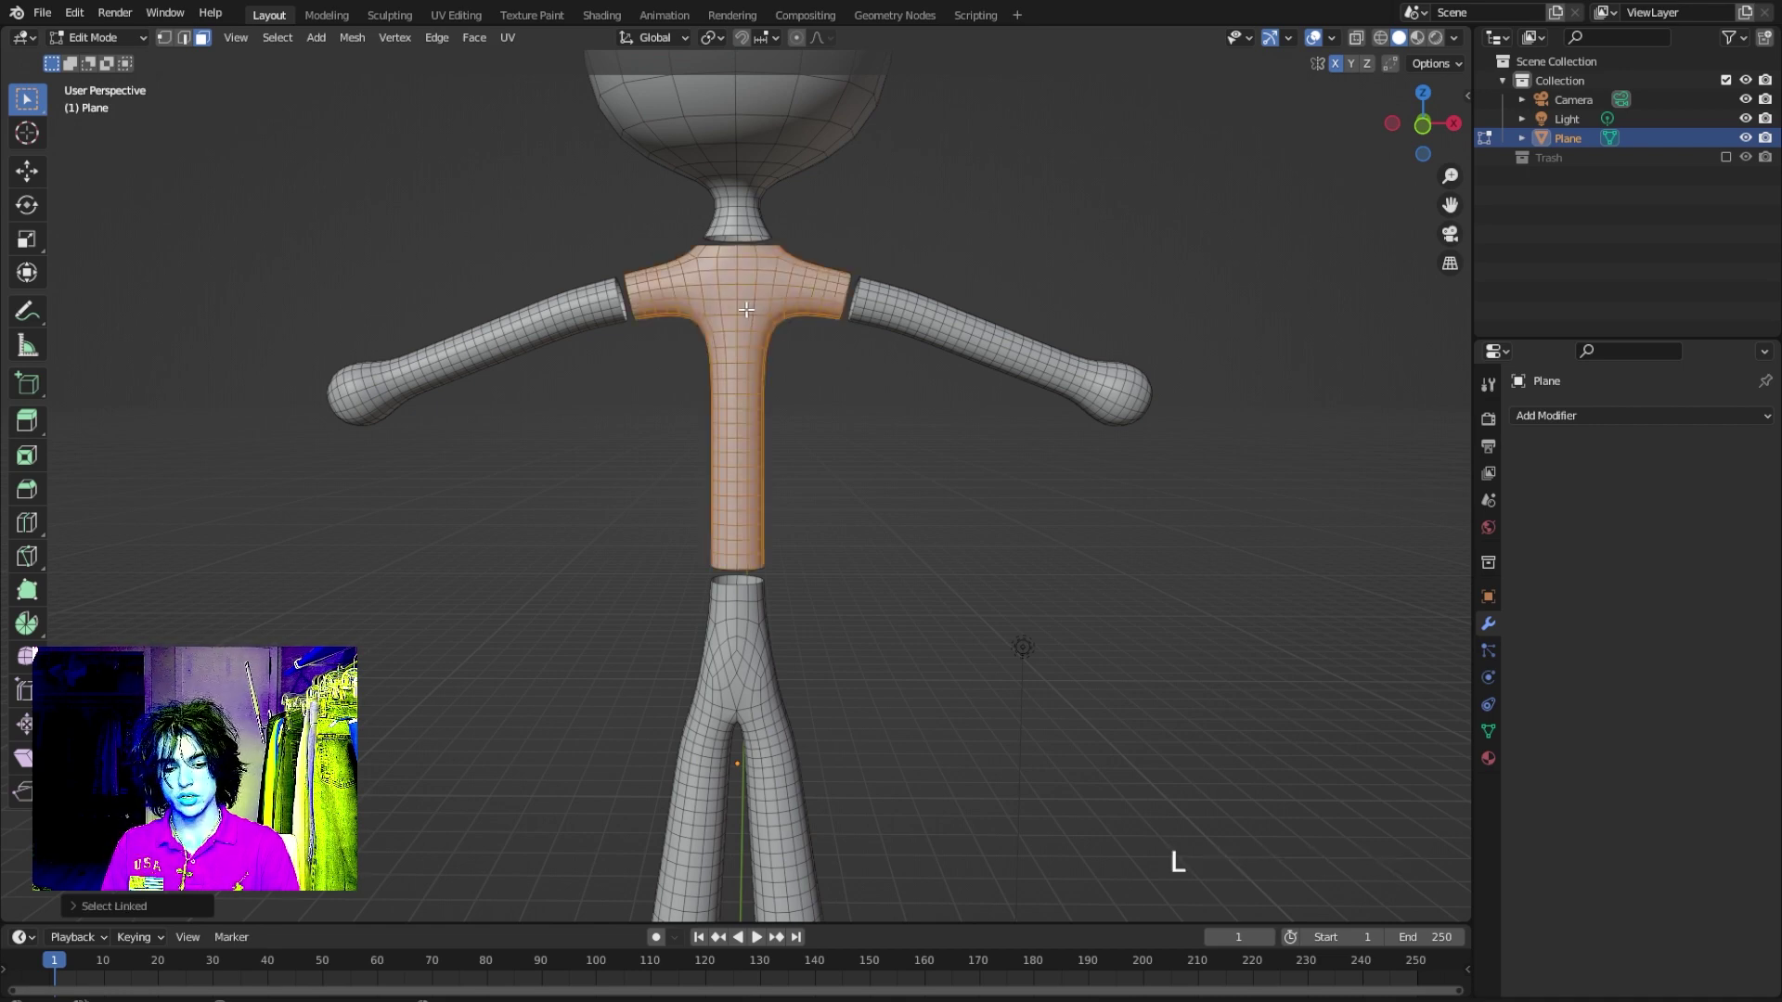
key(shift+d)
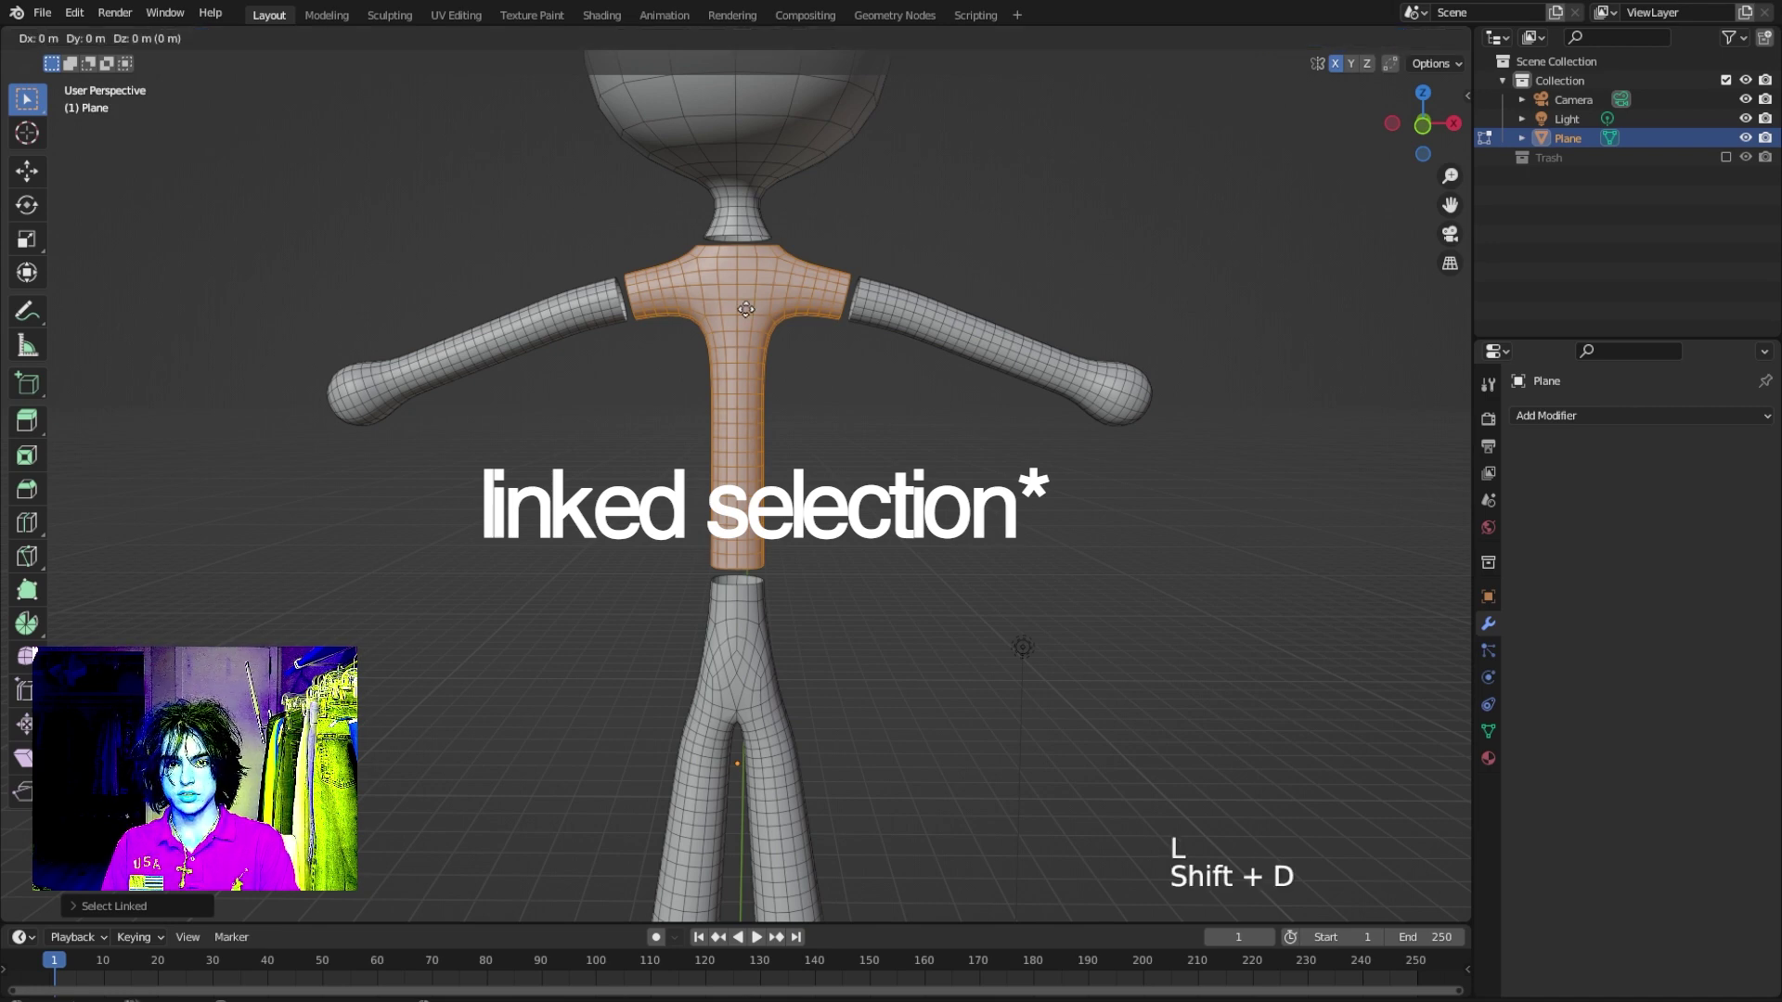
right_click(745, 309)
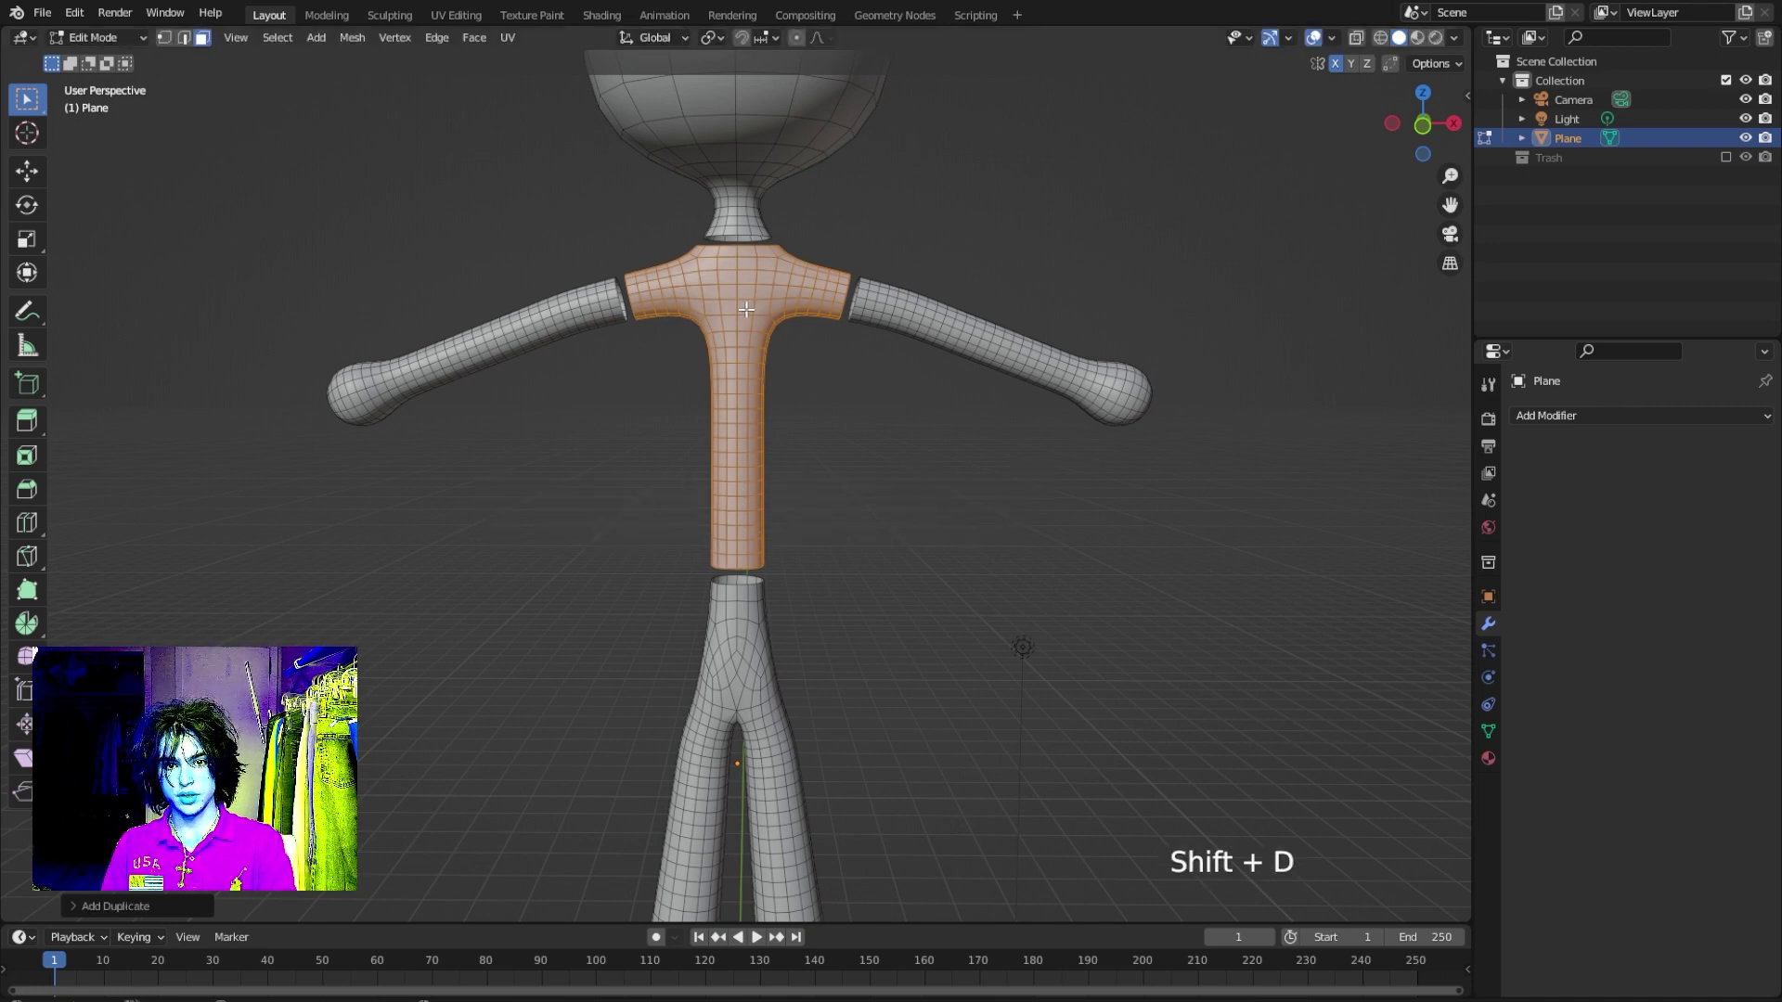
right_click(744, 308)
mouse_move(689, 623)
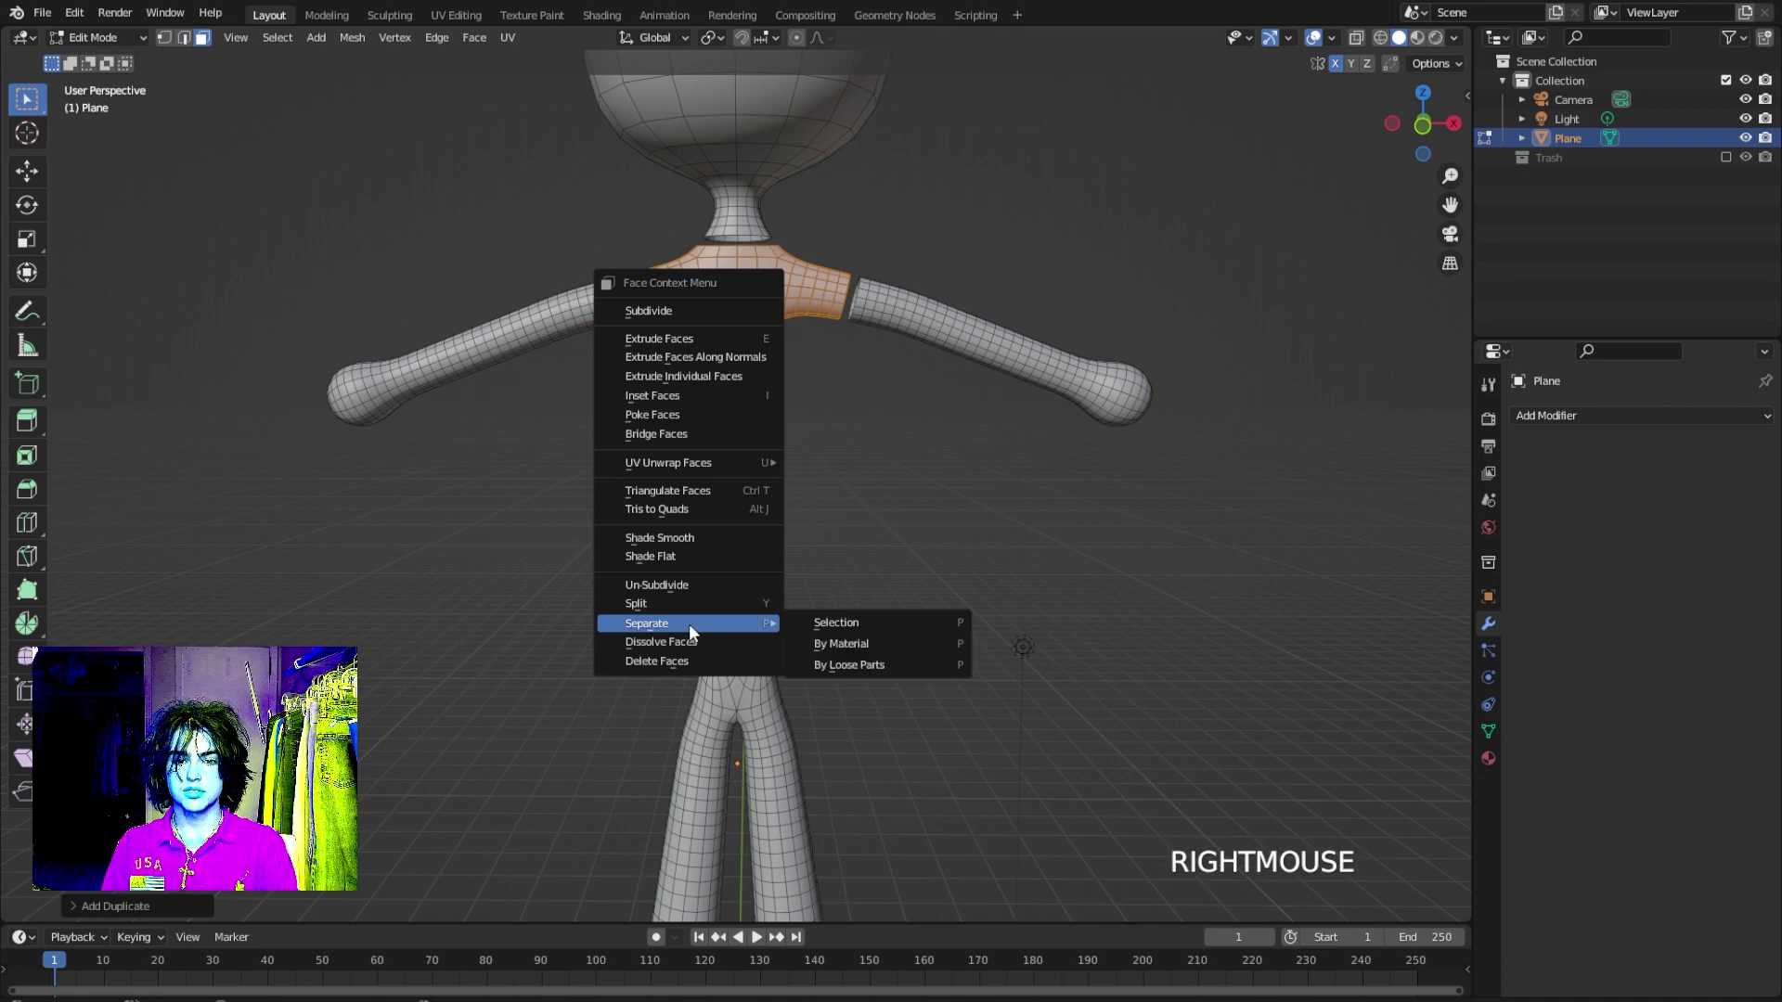
click(852, 627)
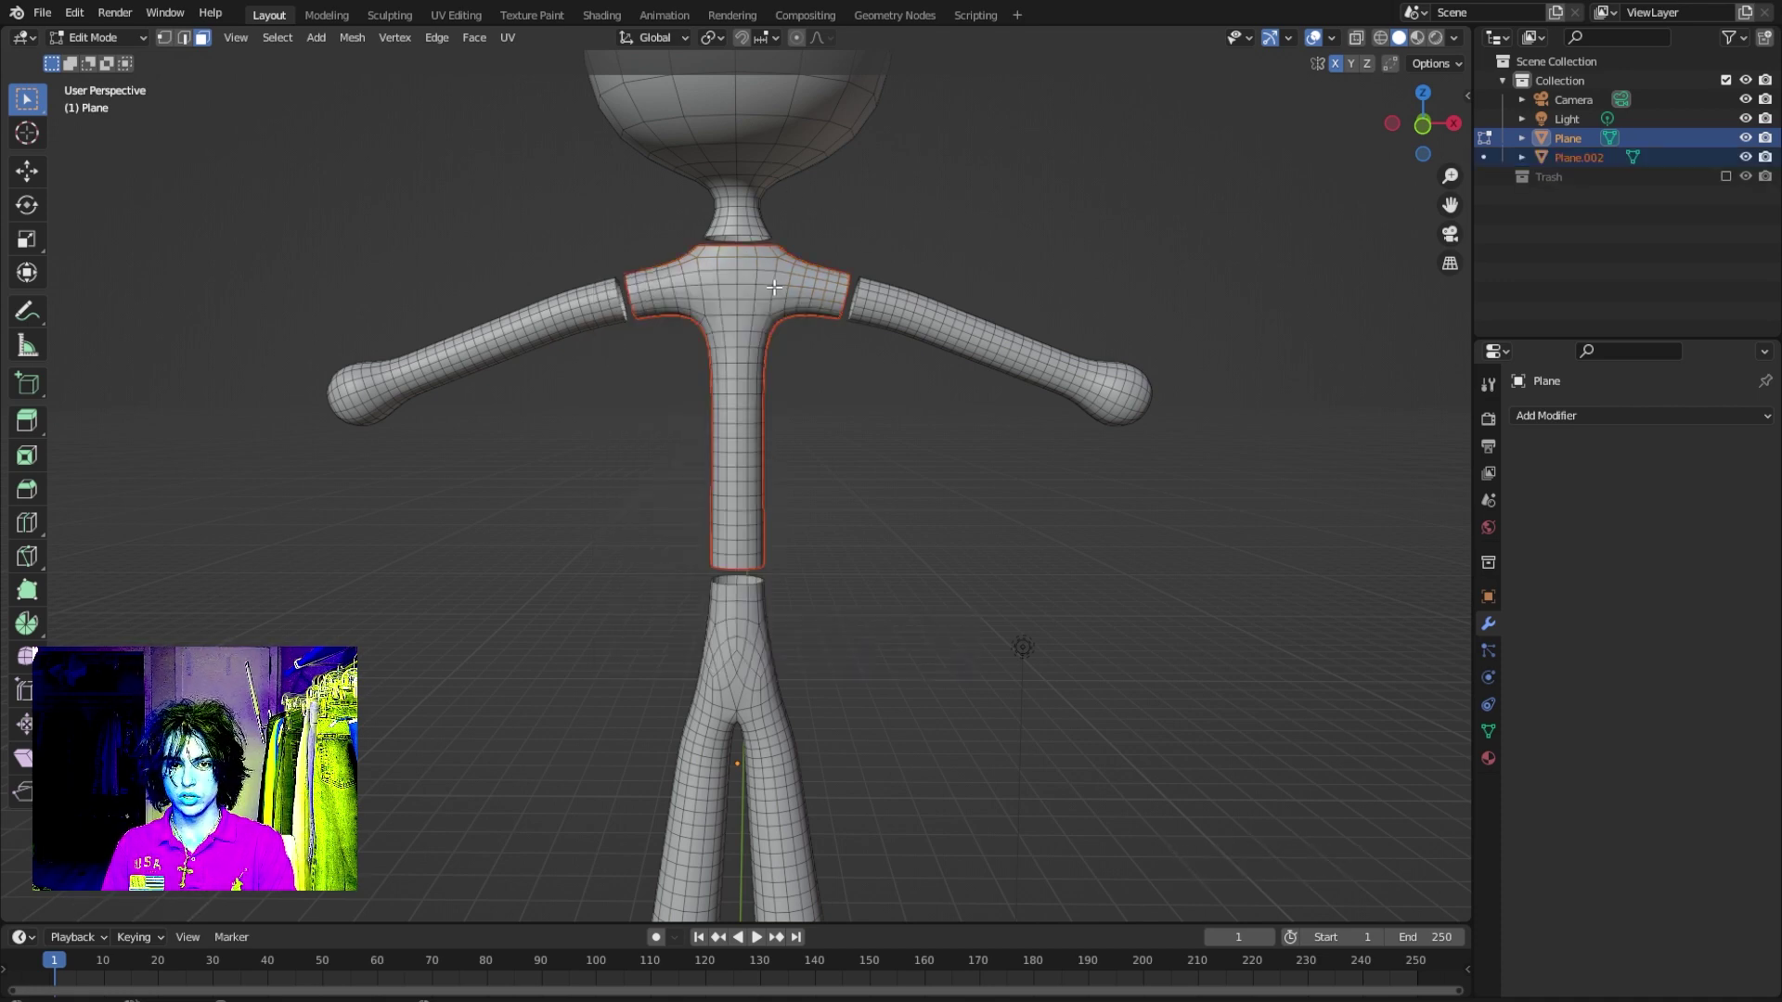
key(Escape)
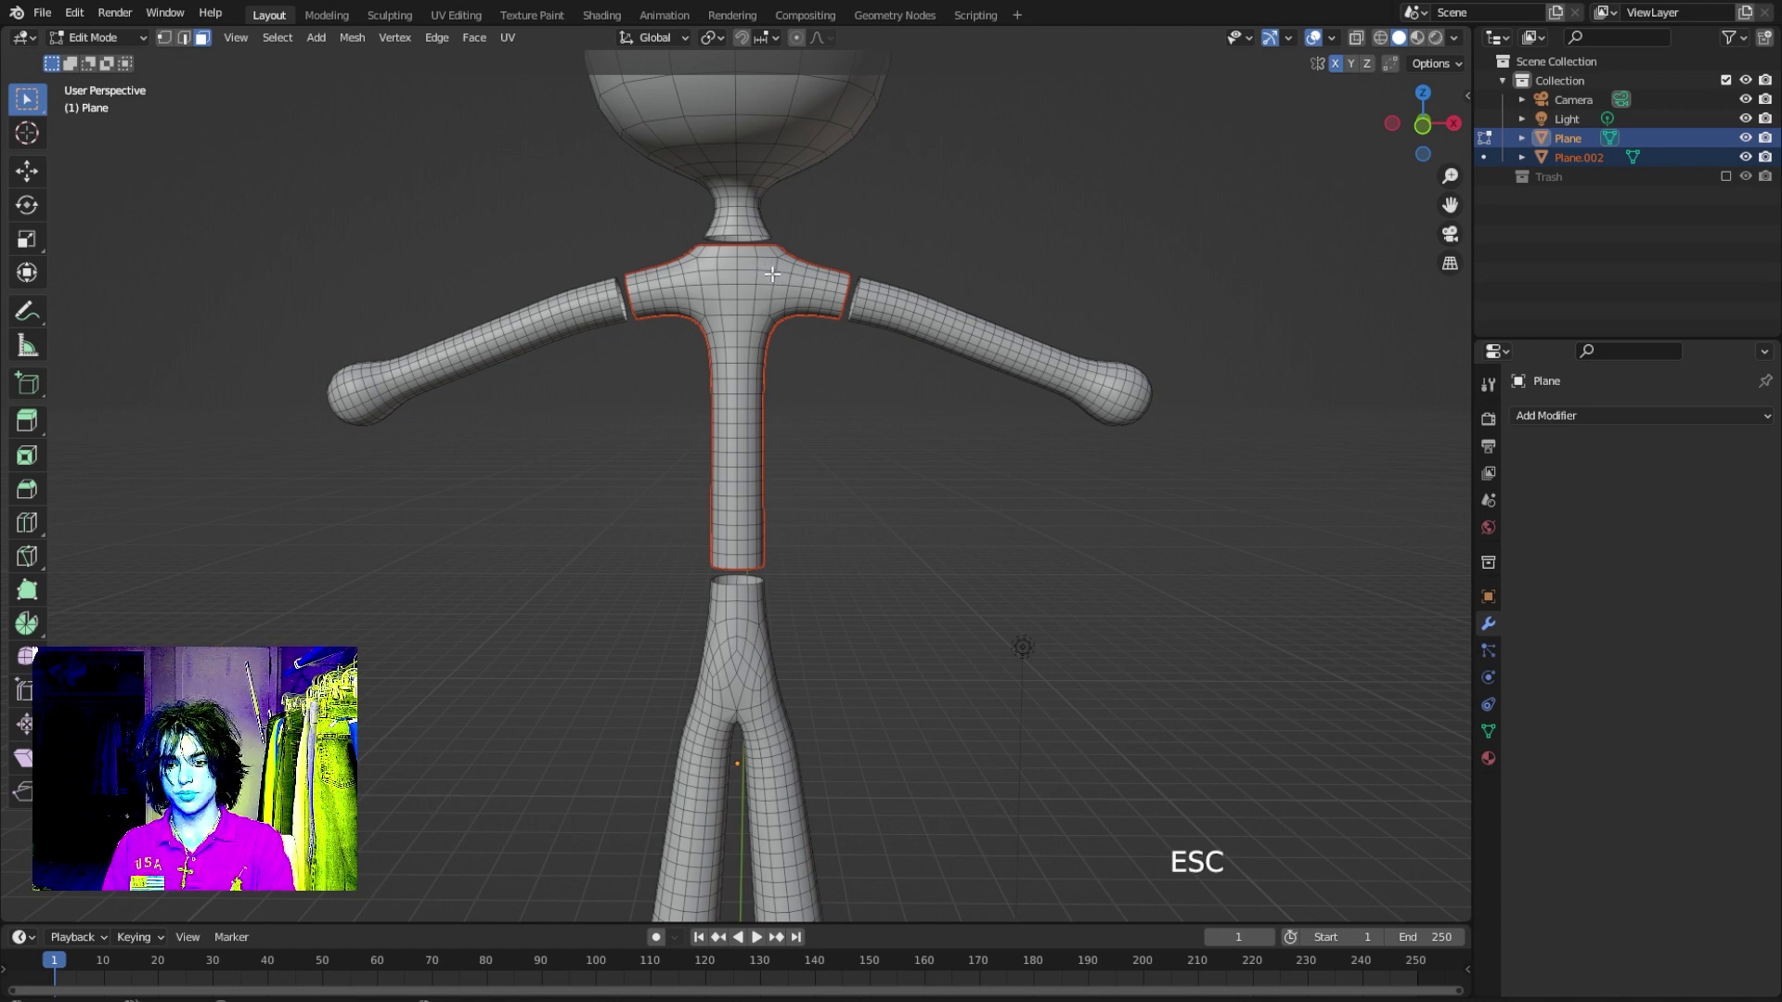
In front view, edit both objects together, reveal the hidden face loops, and return to Object Mode with nothing selected.
key(grave)
key(7)
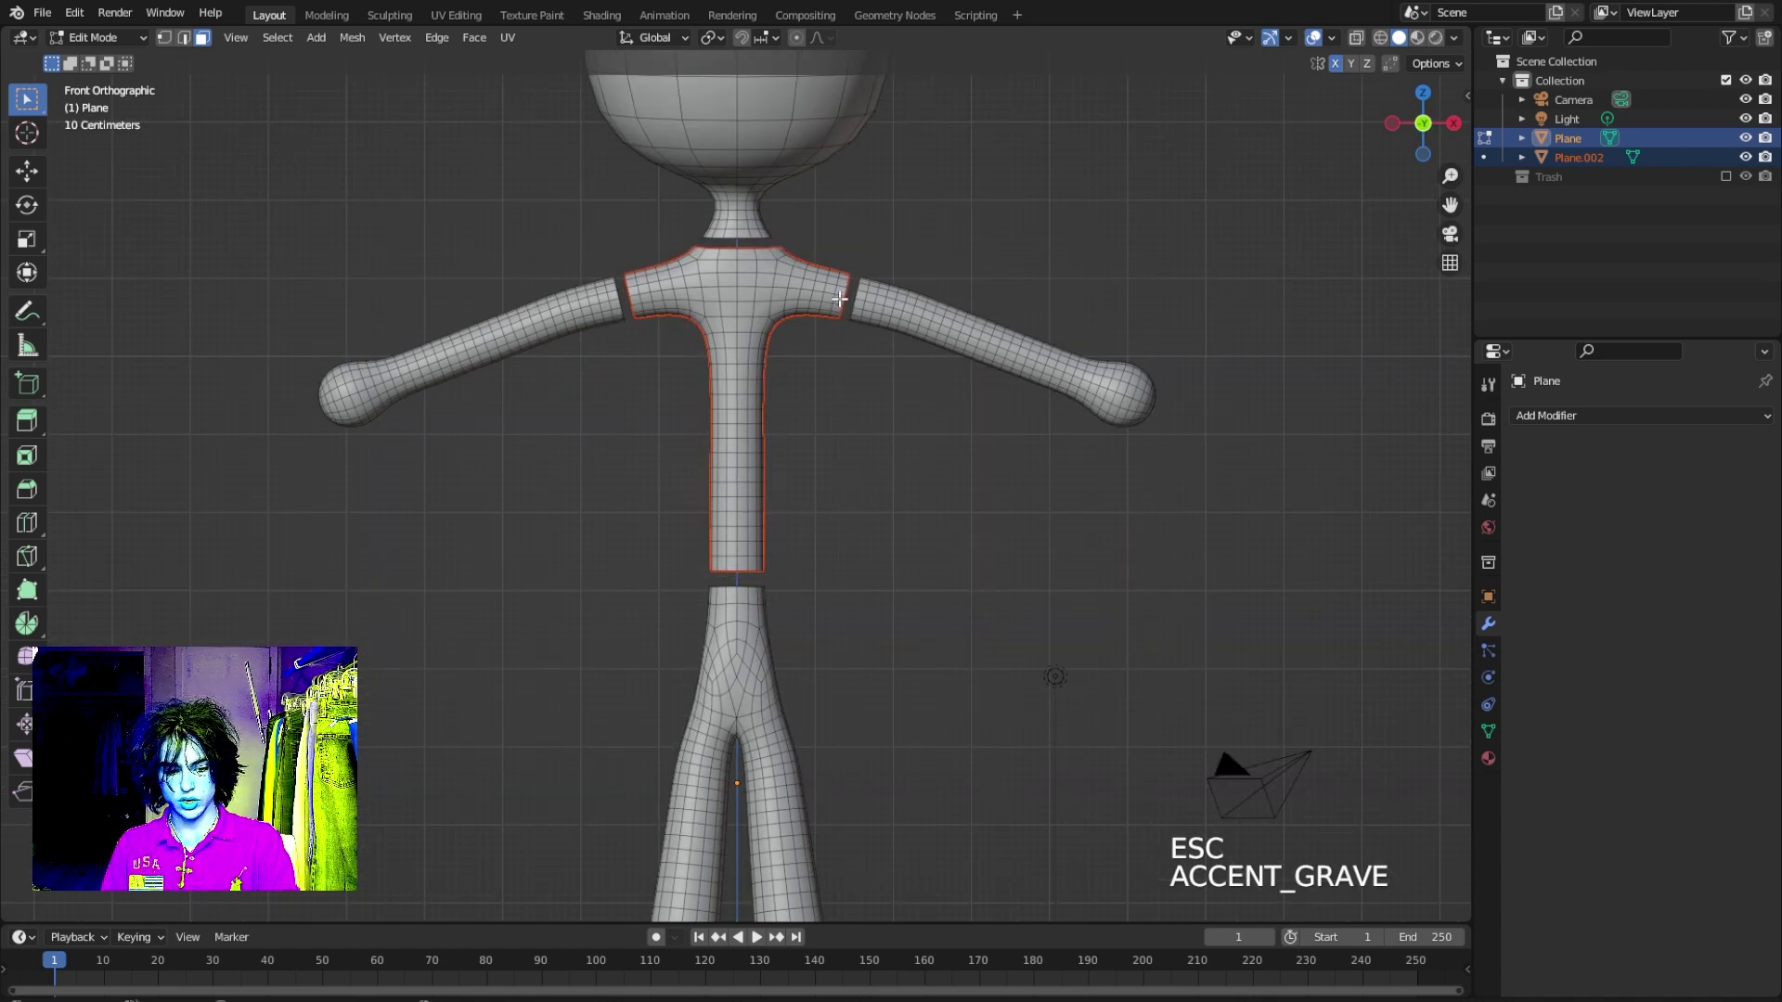
key(Tab)
key(Tab)
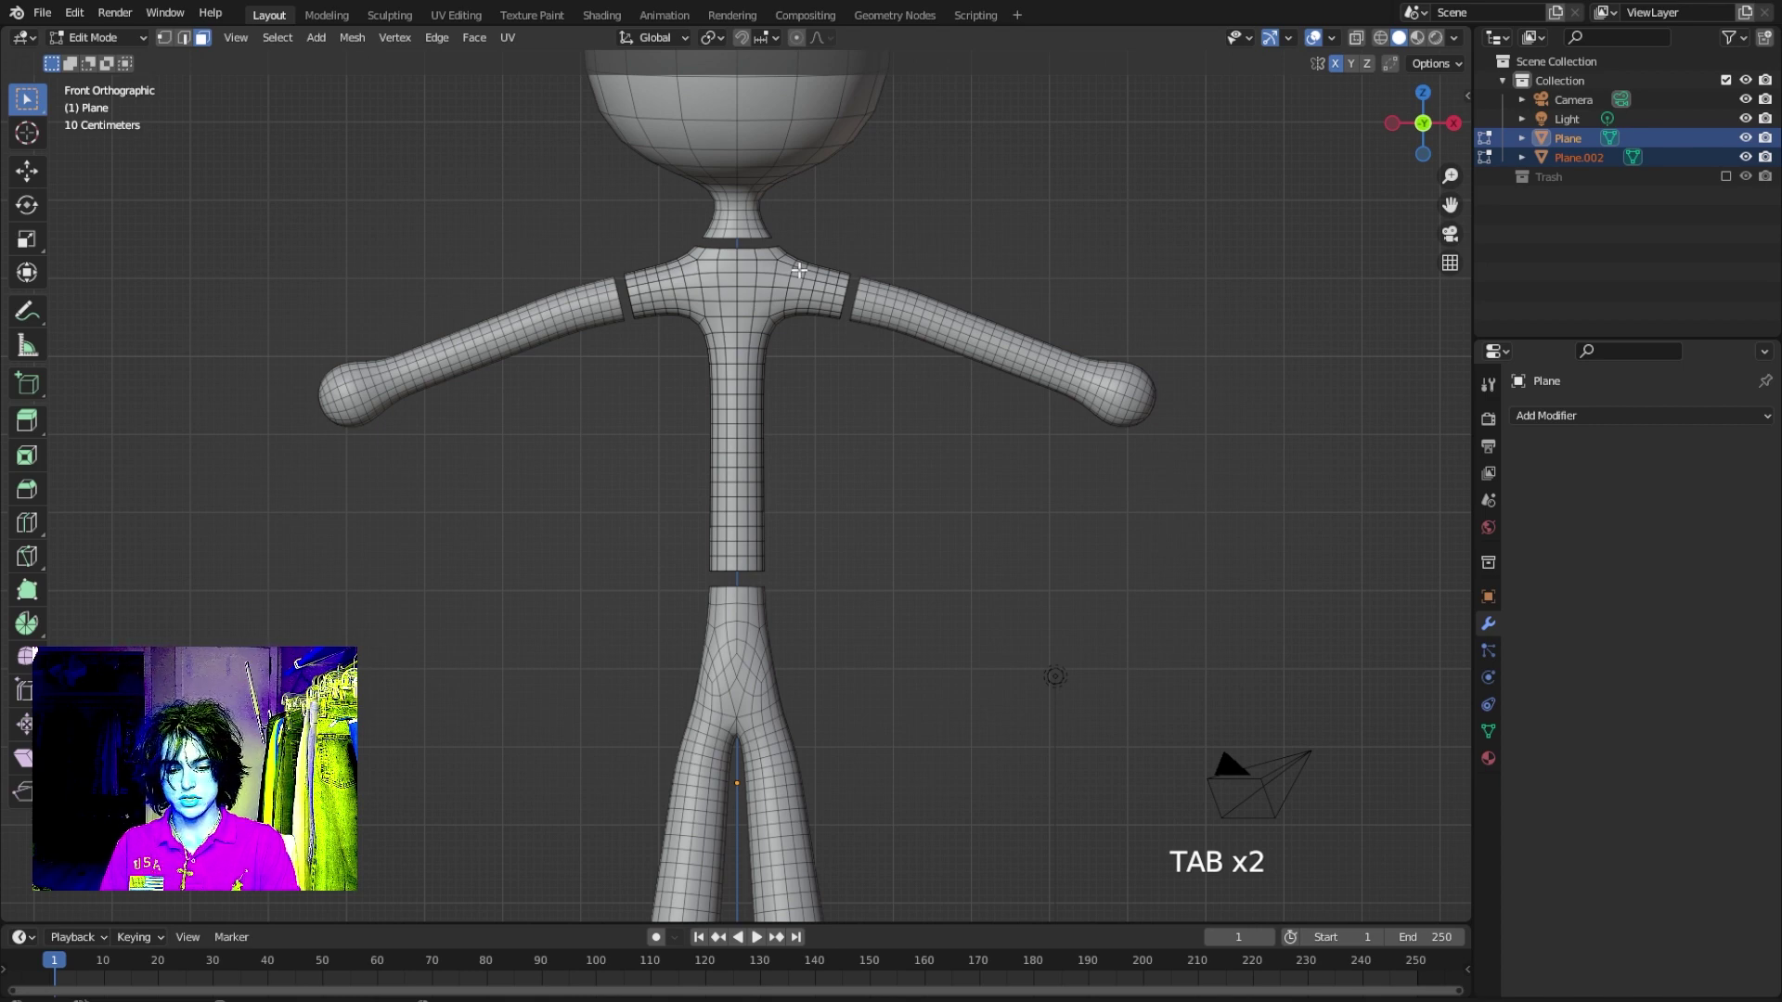
key(alt+h)
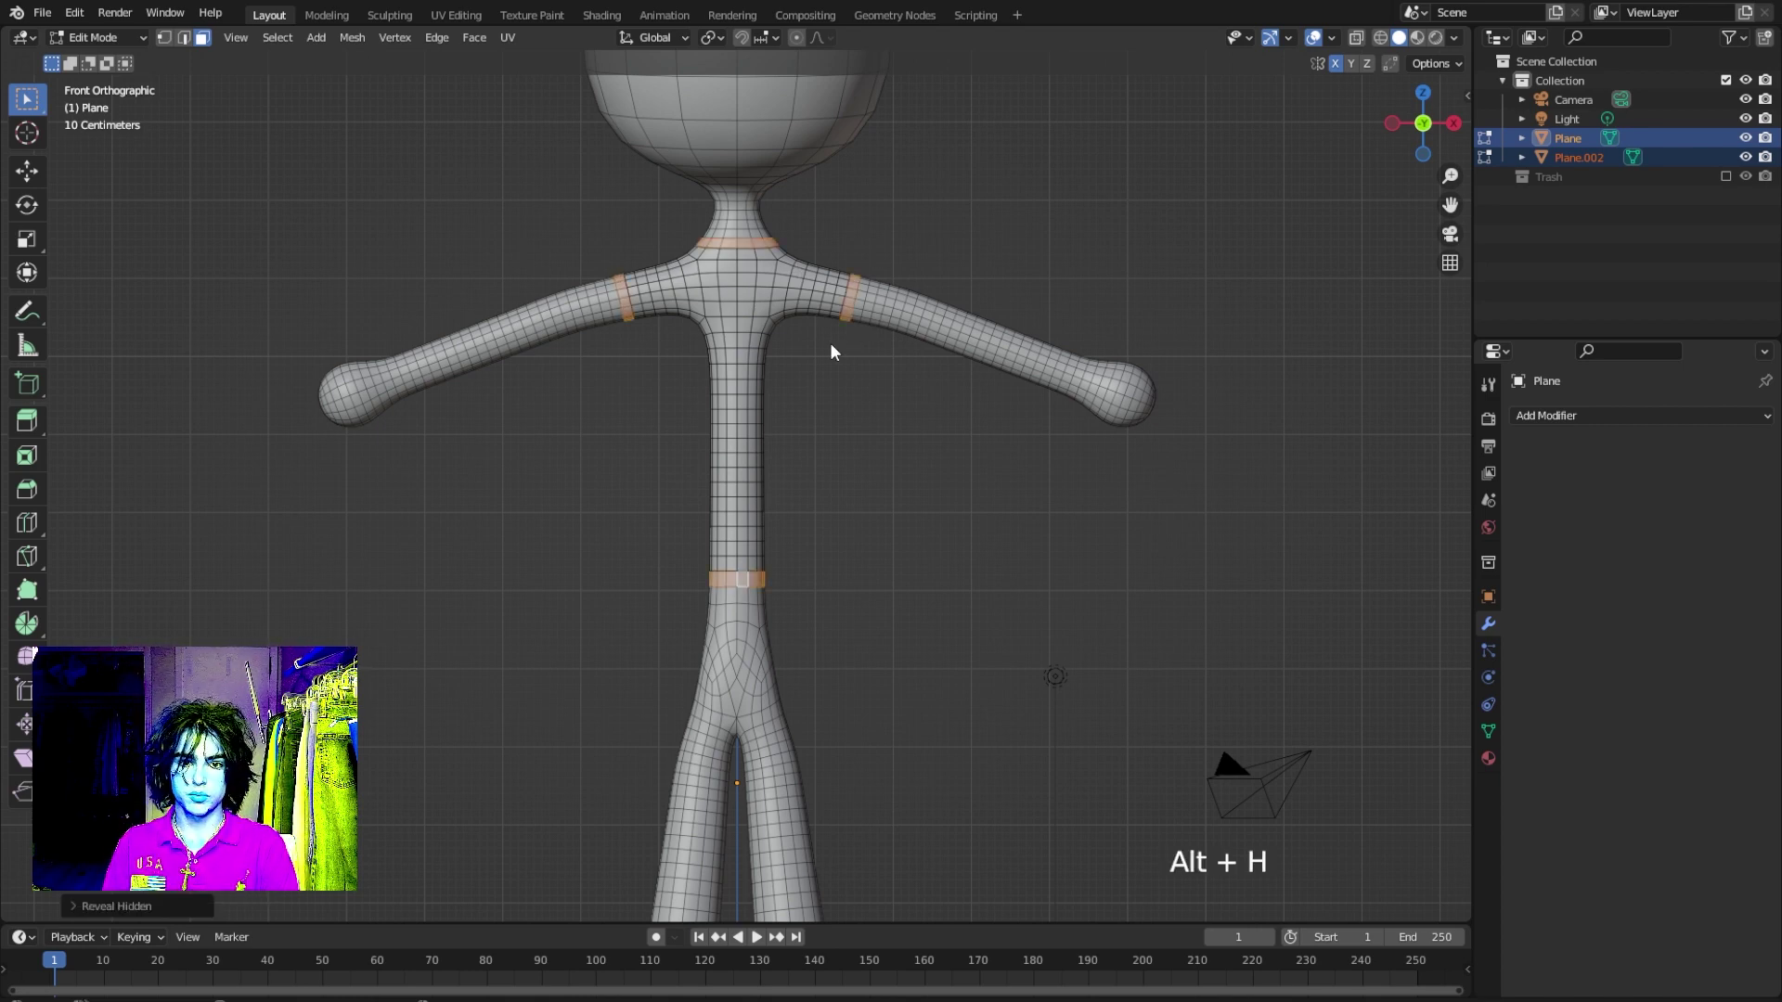
key(Tab)
click(727, 299)
click(837, 399)
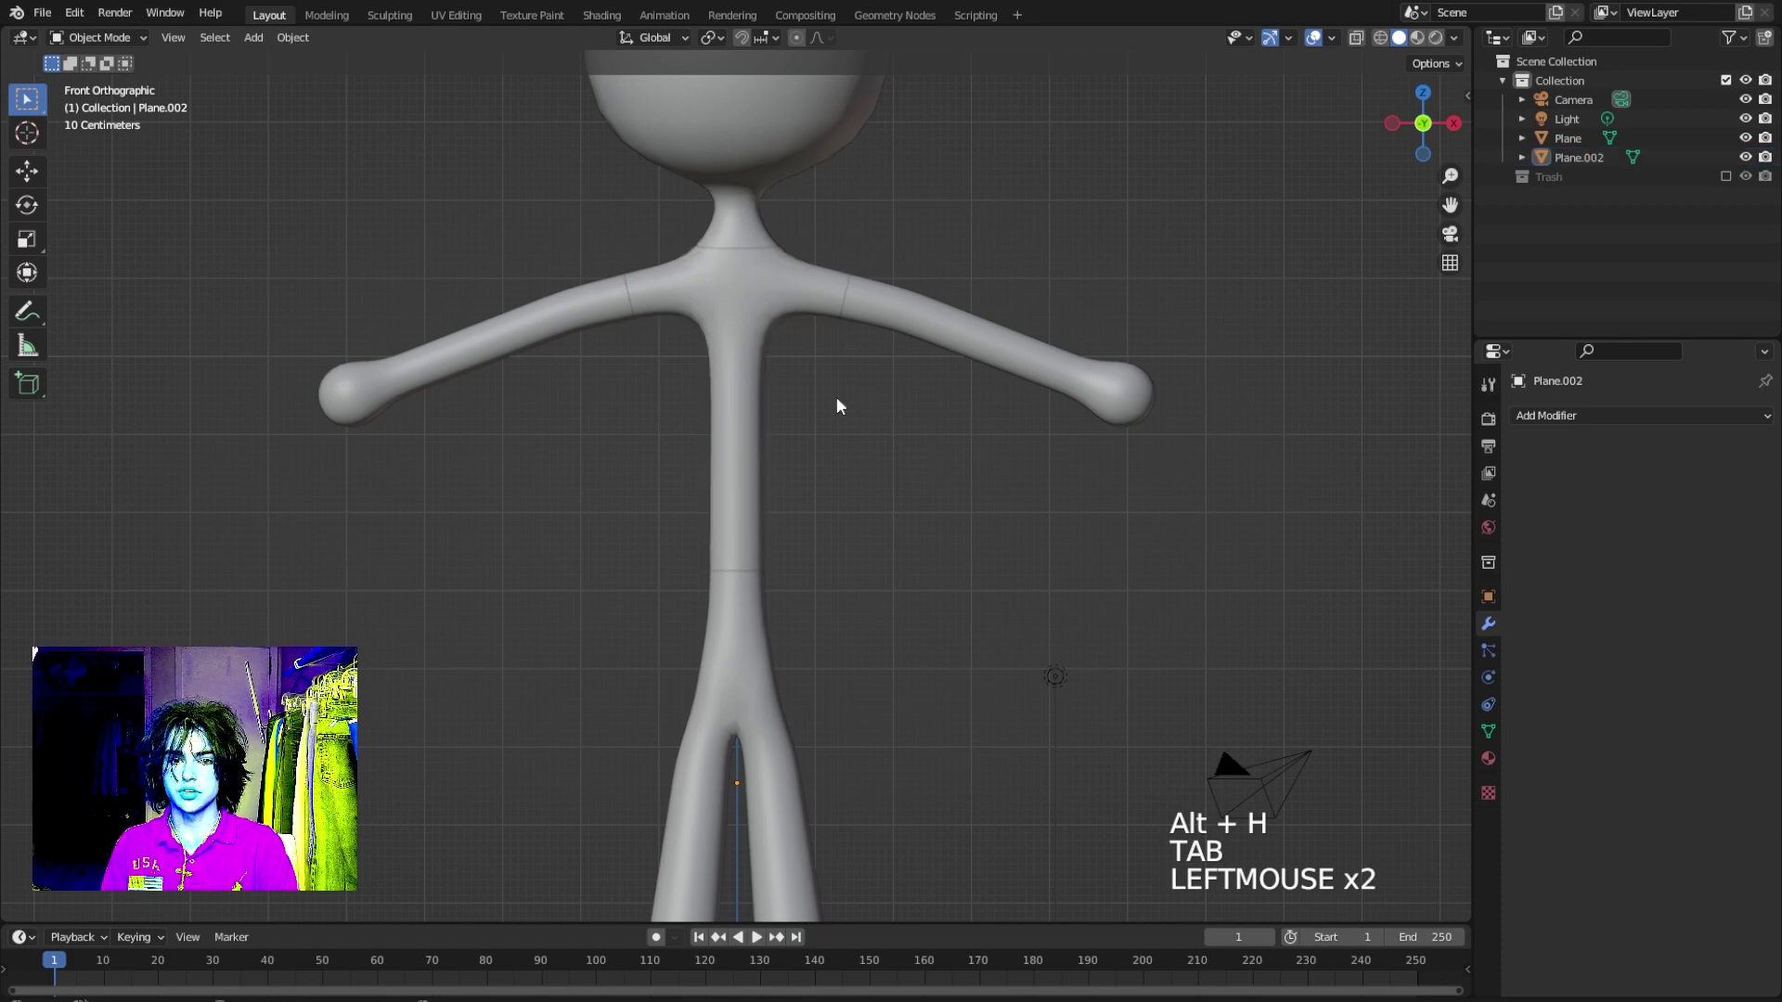
Select the separated torso piece, scale it up slightly and move it down about 0.16 m along Z.
click(675, 299)
mouse_move(882, 390)
middle_down()
mouse_move(1033, 450)
mouse_move(906, 391)
middle_up()
key(s)
key(s)
click(1019, 425)
key(g)
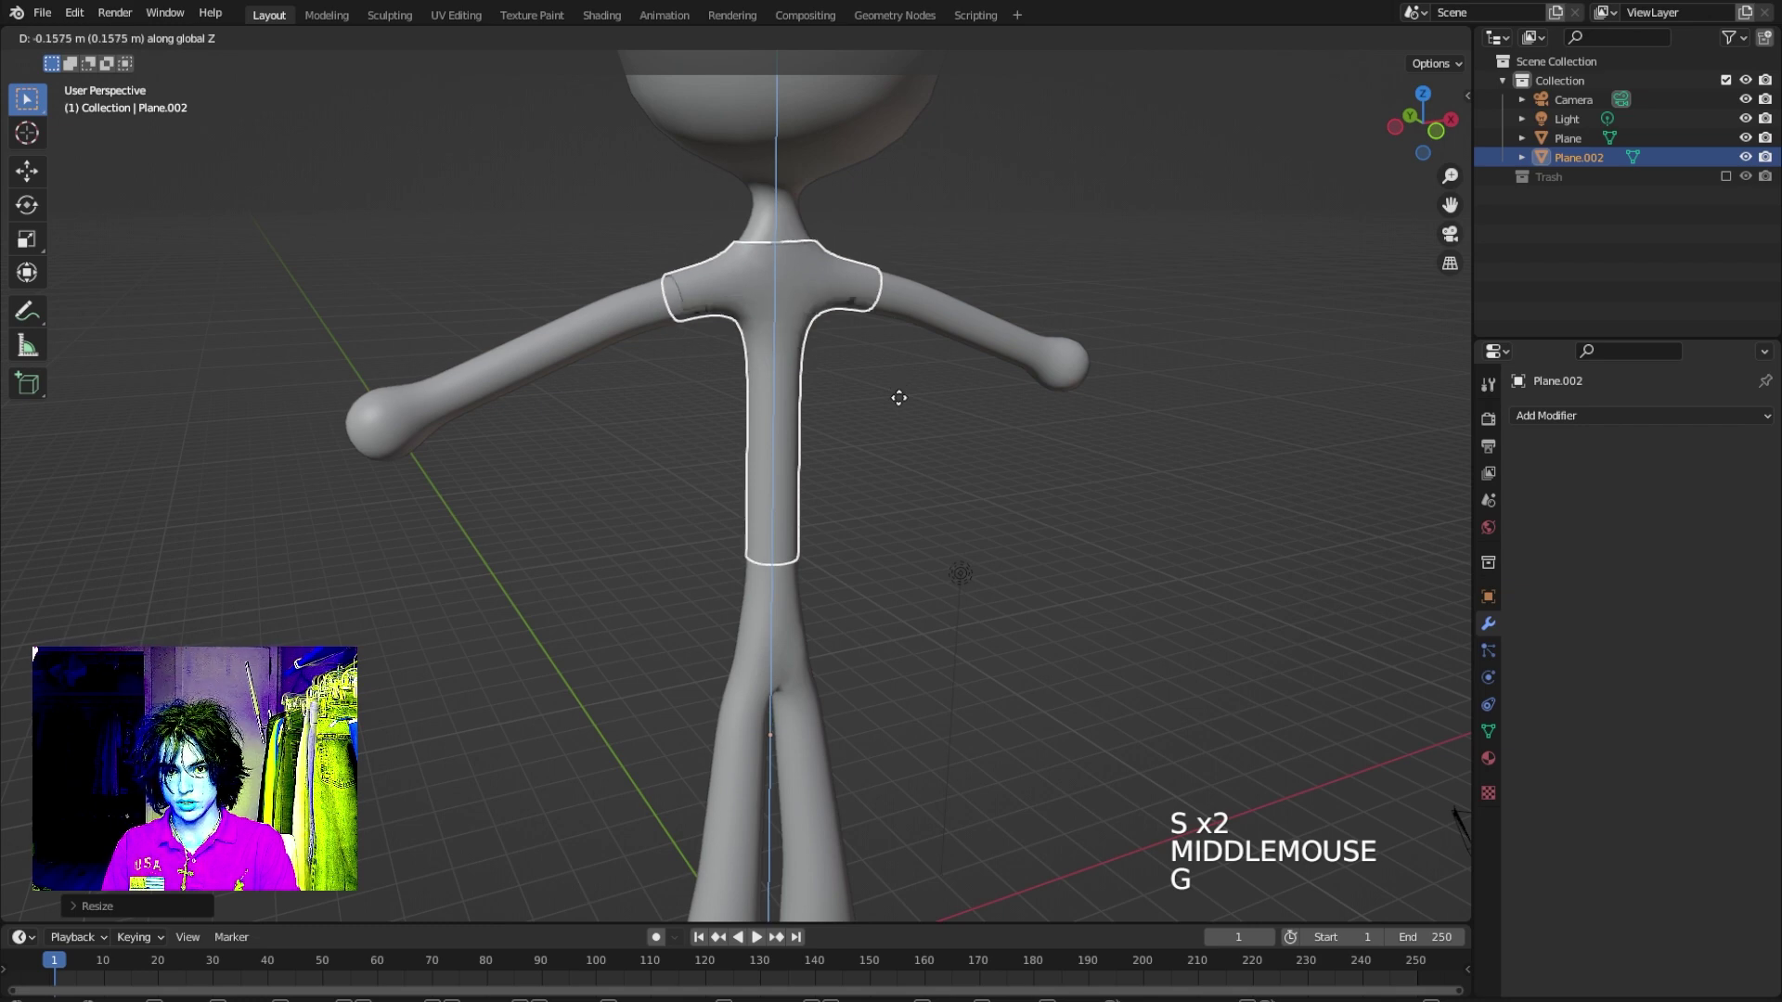
click(898, 397)
Enlarge the torso piece a little more so it clears the body and adjust its height along Z.
middle_drag(898, 397, 943, 377)
scroll(899, 376, up, 3)
scroll(899, 377, up, 1)
scroll(935, 374, down, 2)
key(s)
key(s)
key(s)
key(s)
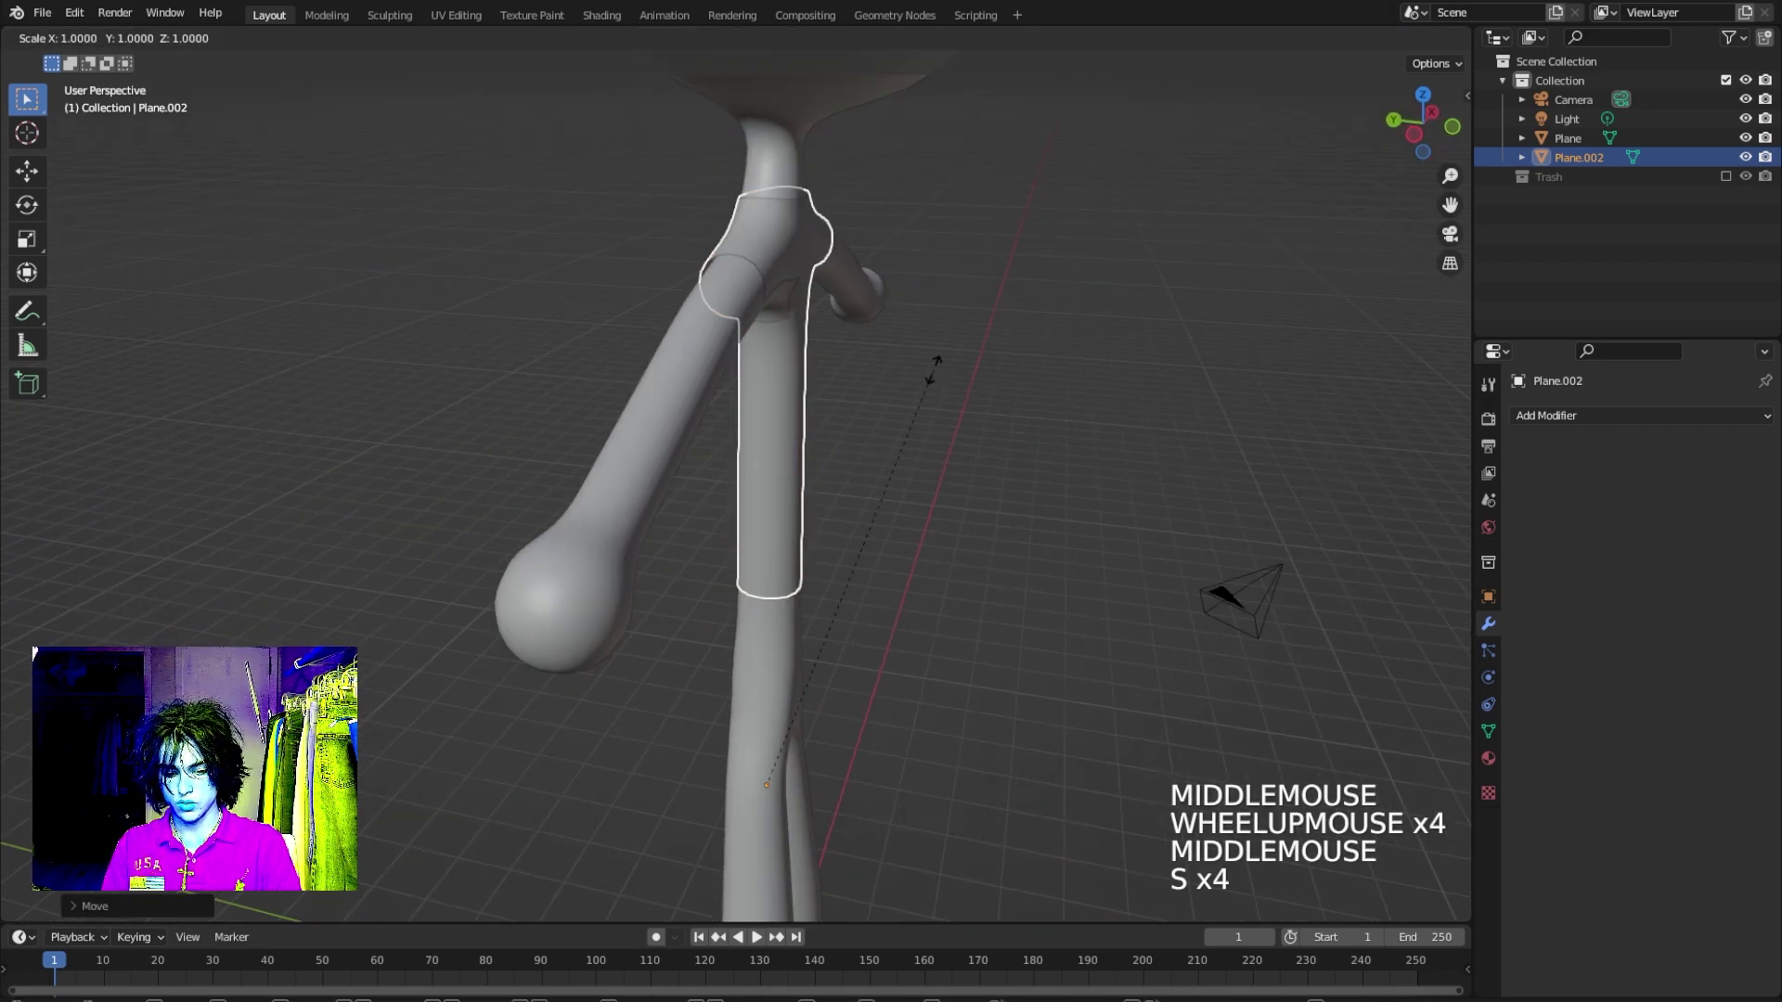
click(1091, 377)
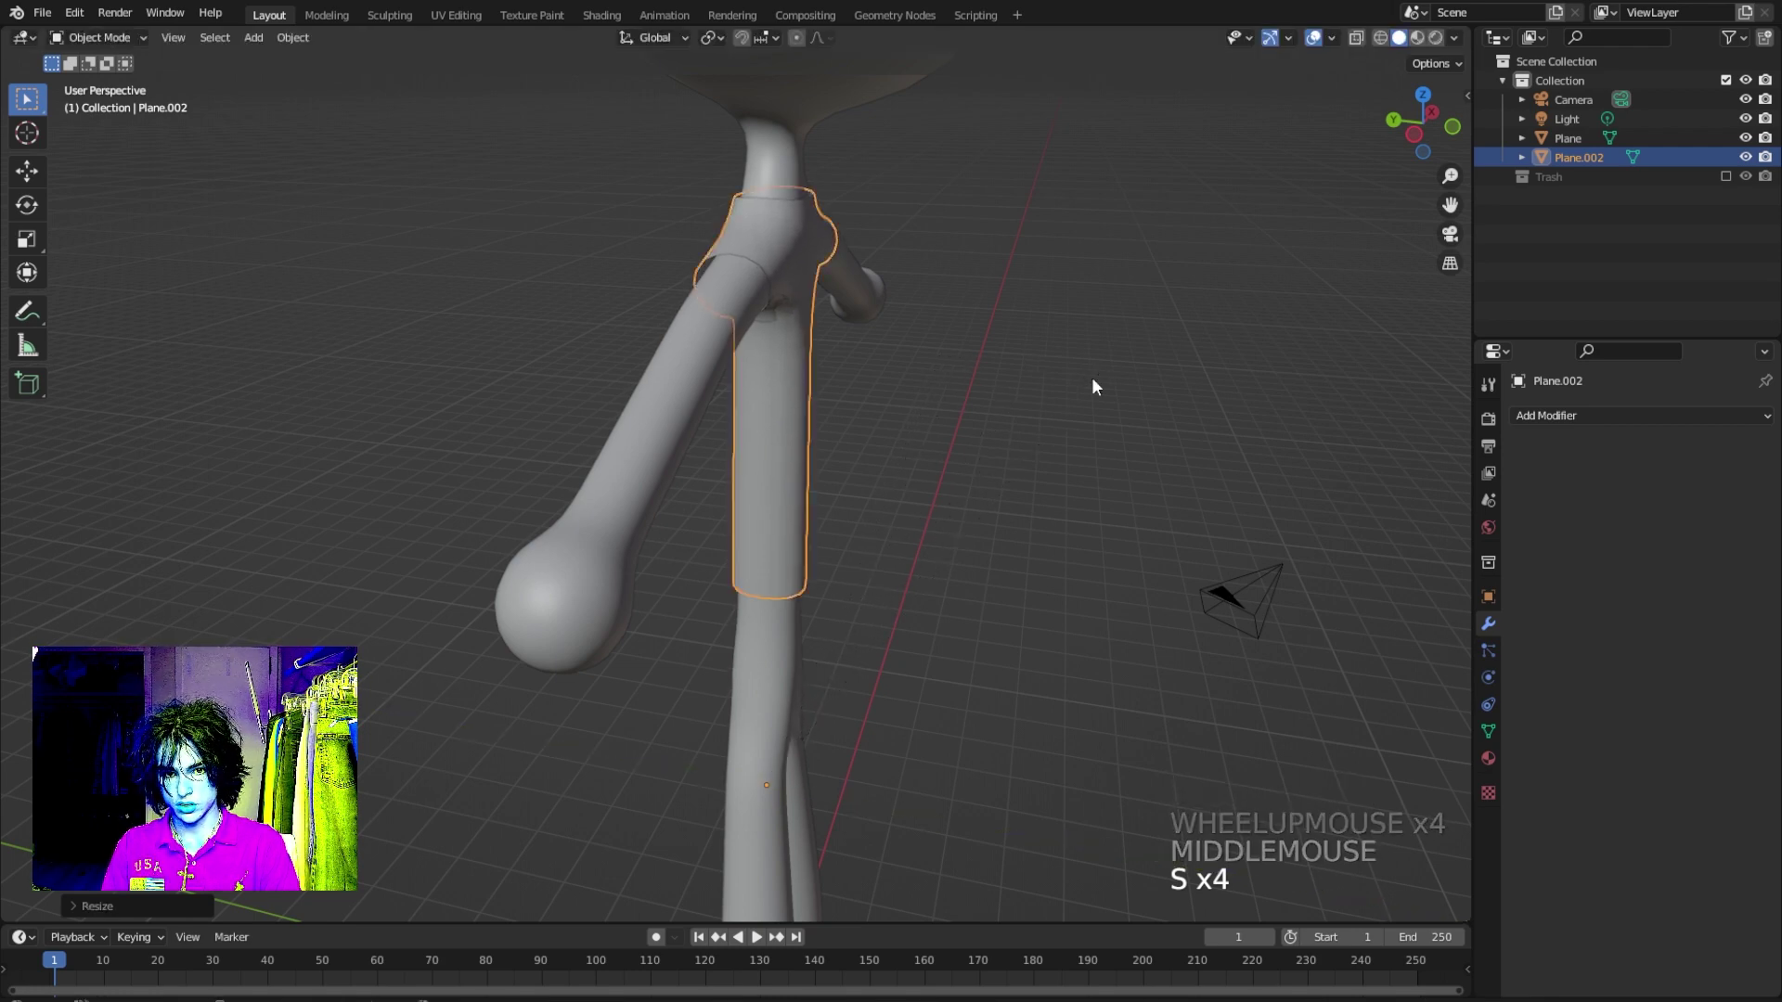
key(g)
key(z)
click(1090, 379)
Scale the torso piece up once more from the front, lower it to match the shoulders, and deselect it.
middle_drag(1090, 379, 884, 448)
click(916, 359)
click(832, 436)
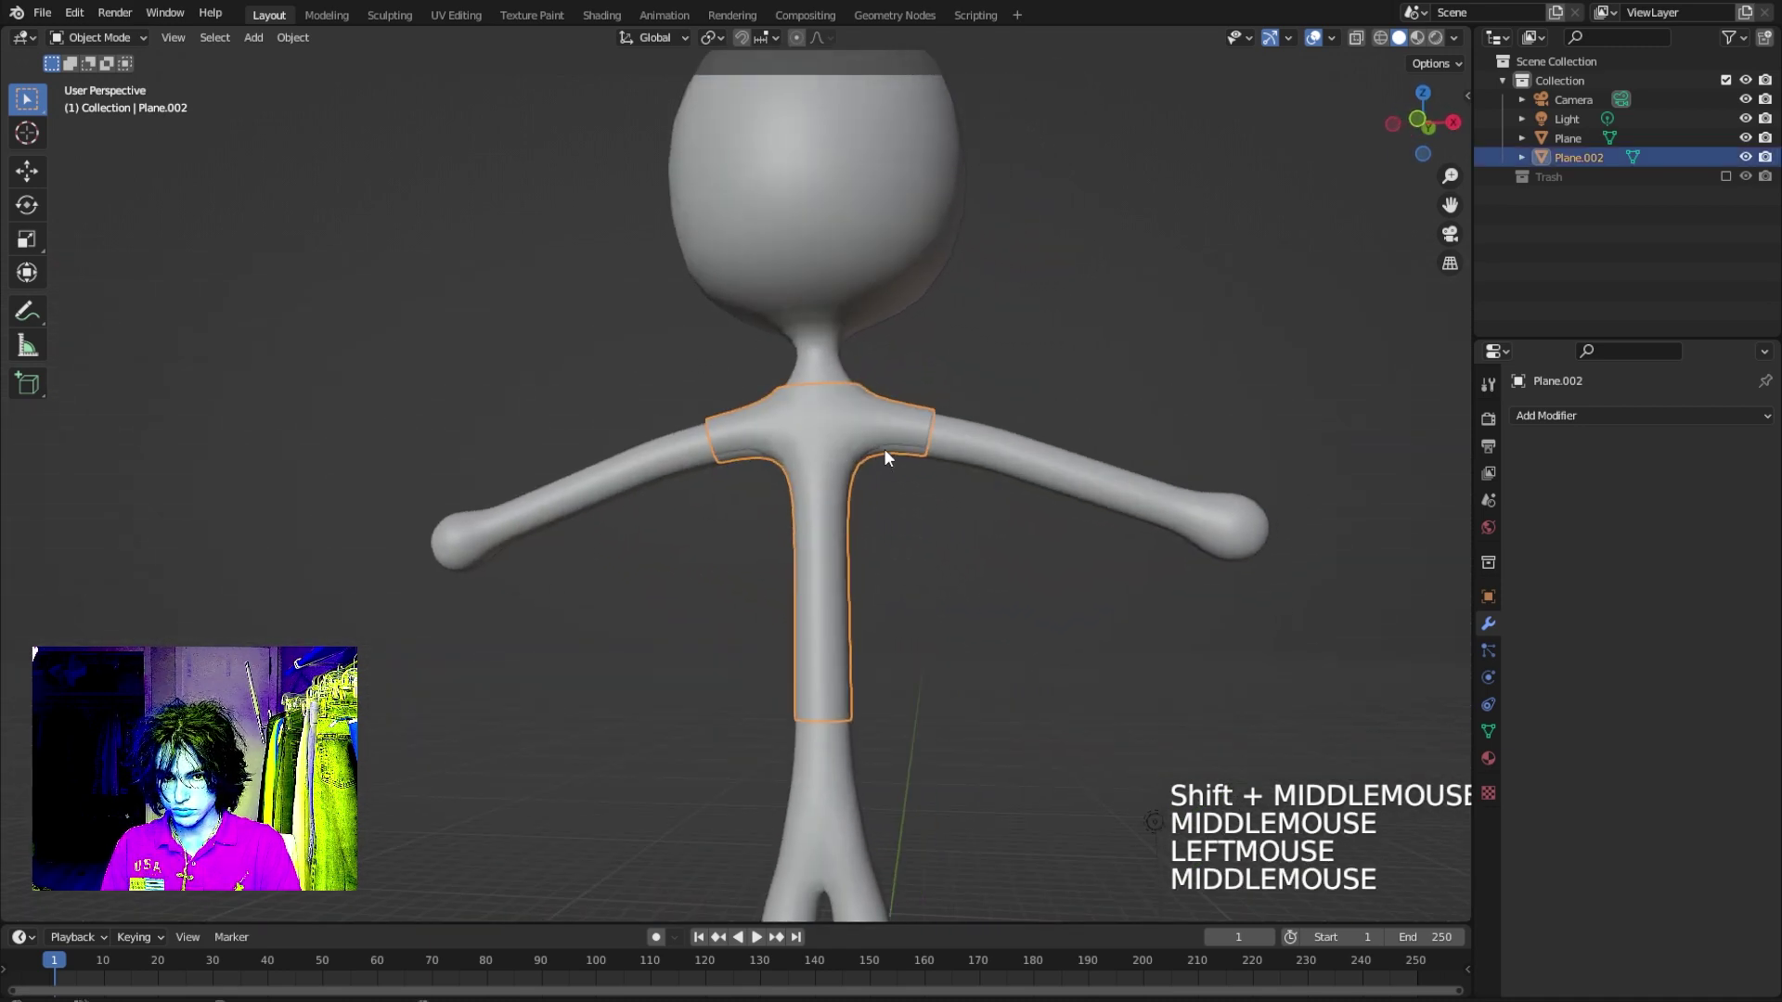
key(g)
key(z)
key(s)
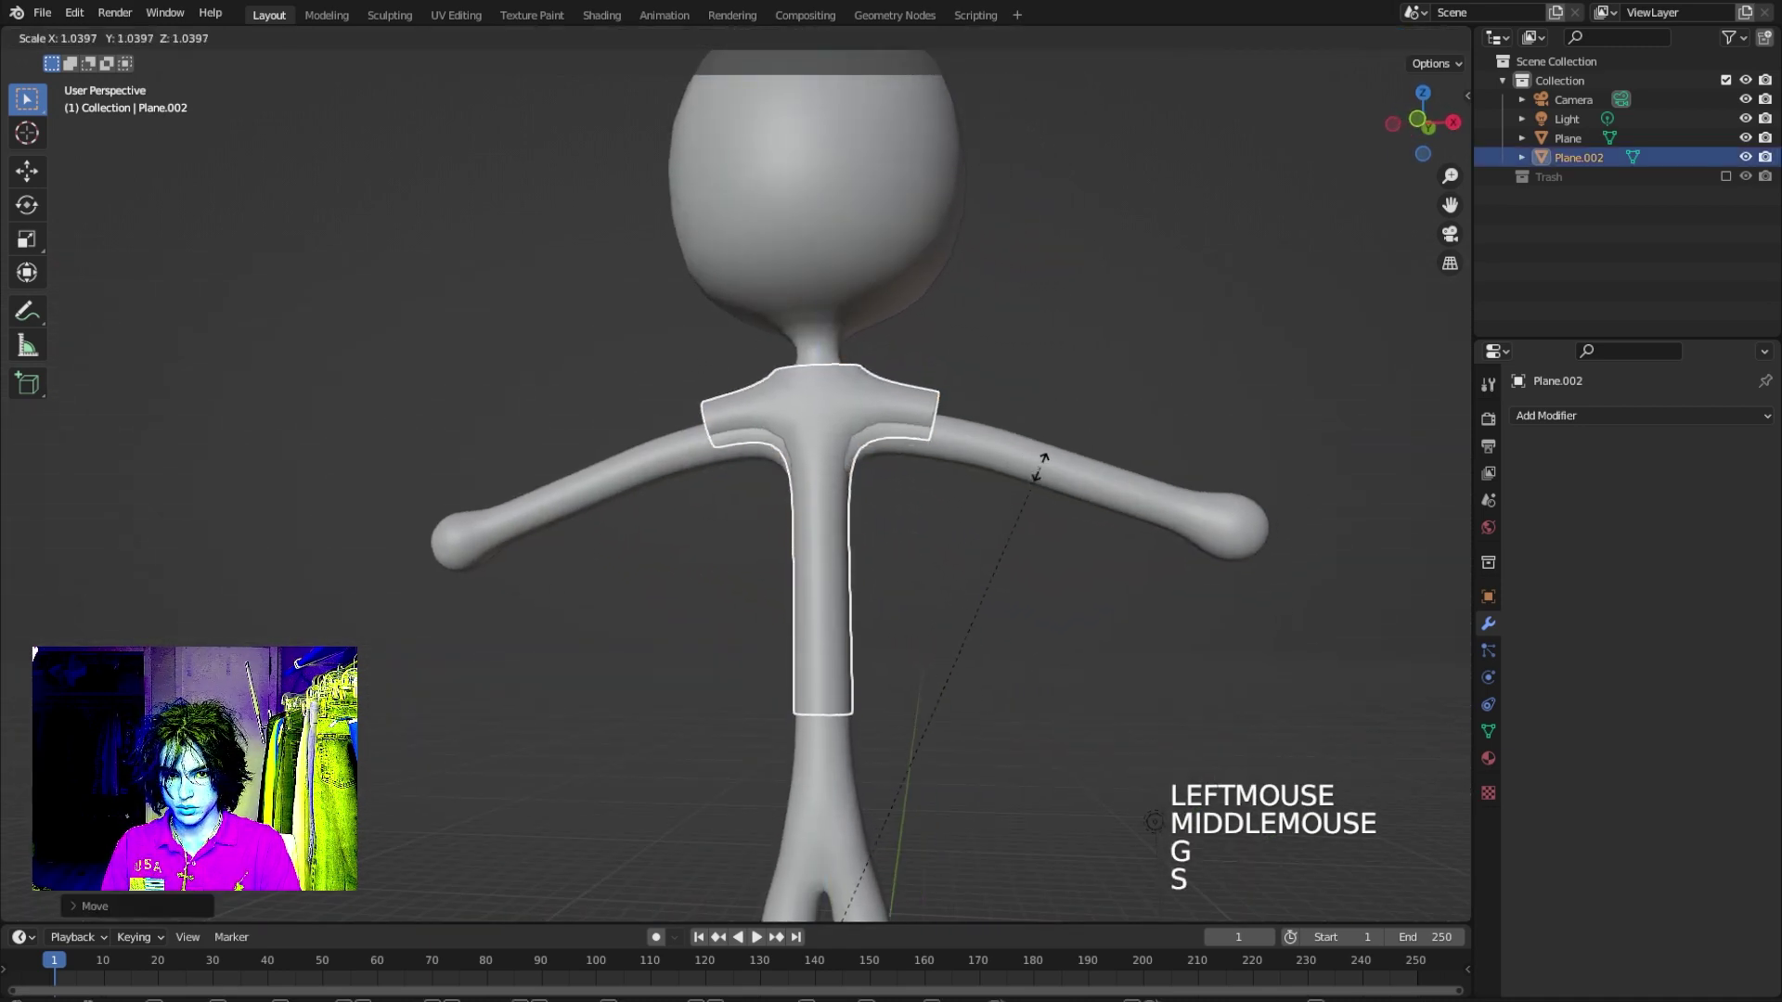
key(g)
click(1028, 485)
click(896, 501)
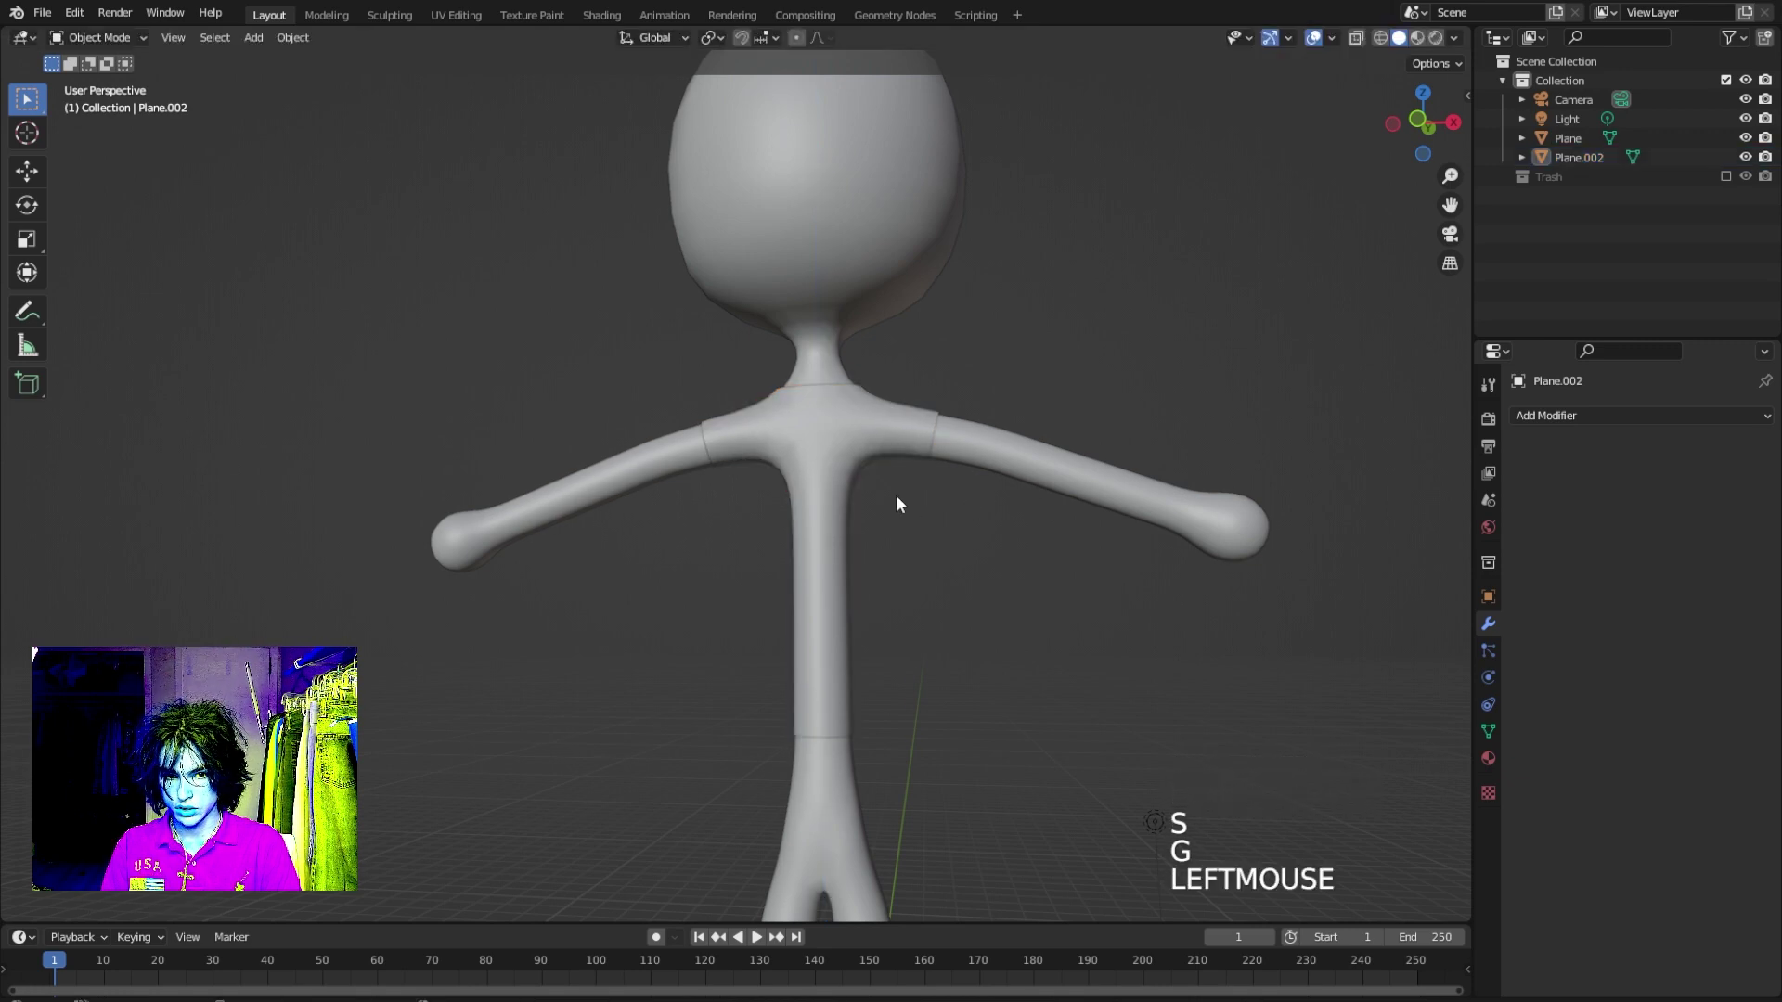
Select the separated torso piece and add a Solidify modifier to it.
middle_drag(897, 501, 932, 518)
click(911, 458)
scroll(902, 453, up, 2)
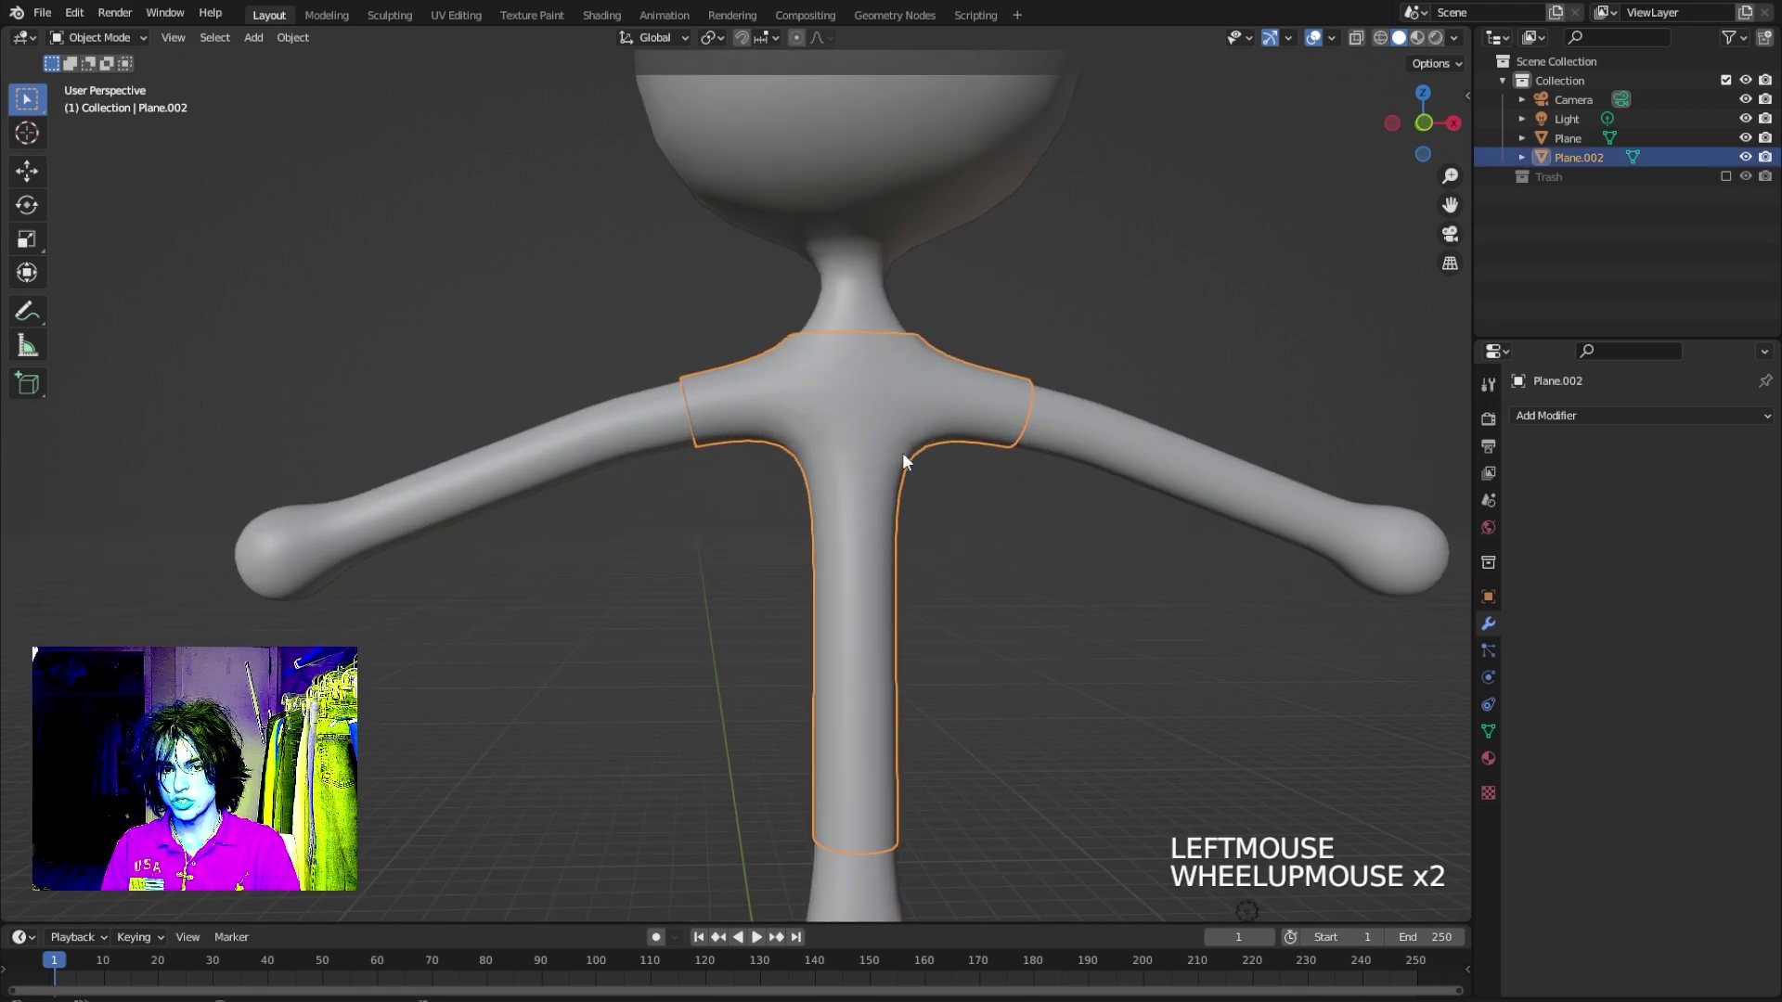
middle_drag(902, 453, 848, 436)
scroll(890, 461, down, 2)
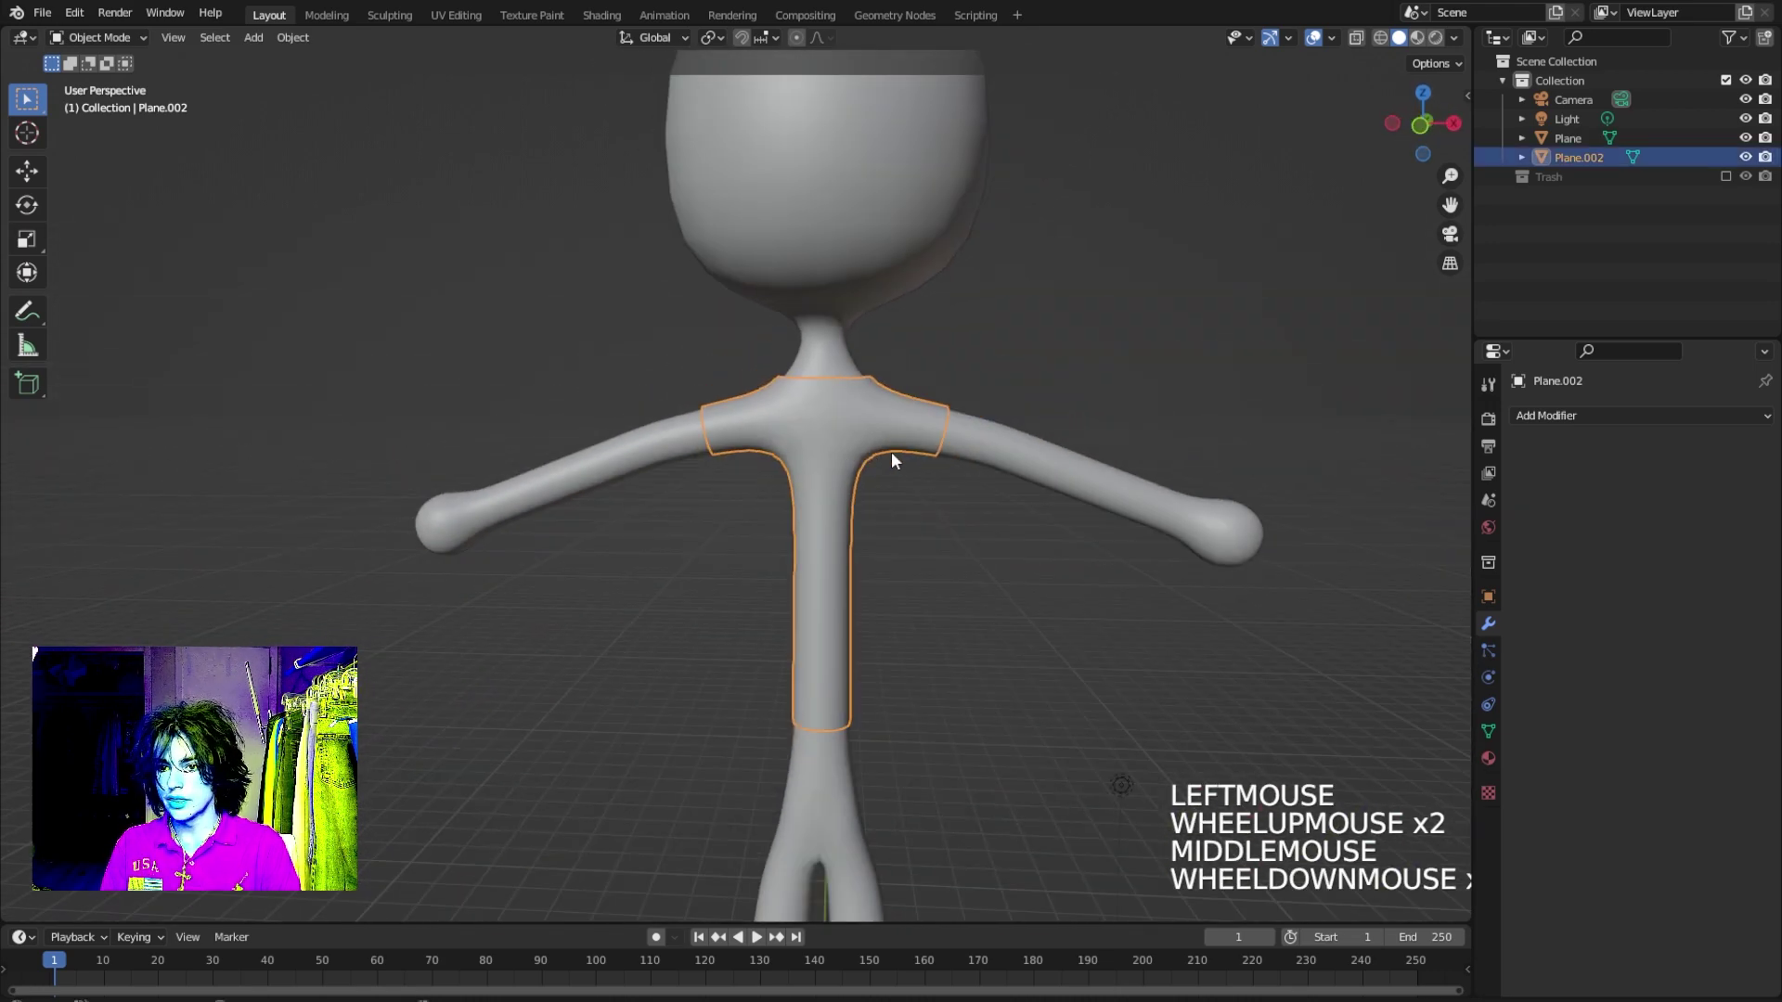
click(1534, 415)
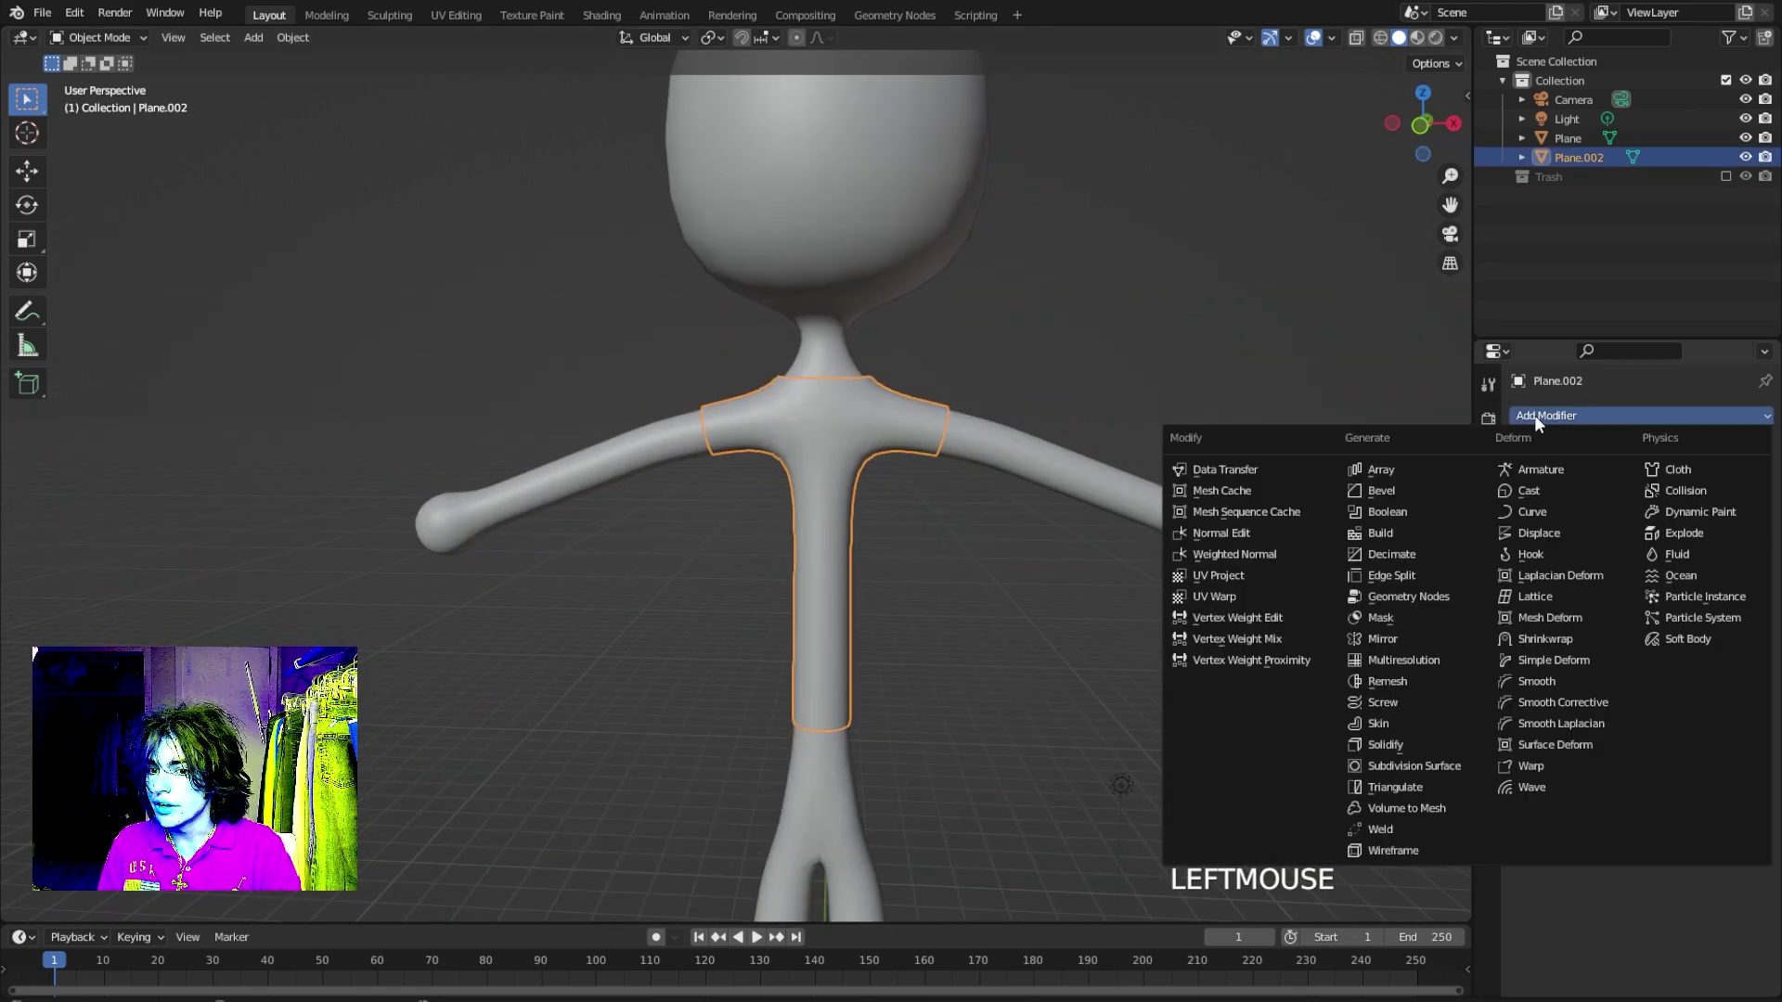
click(1440, 742)
scroll(955, 426, up, 4)
middle_drag(955, 426, 910, 422)
scroll(900, 290, up, 2)
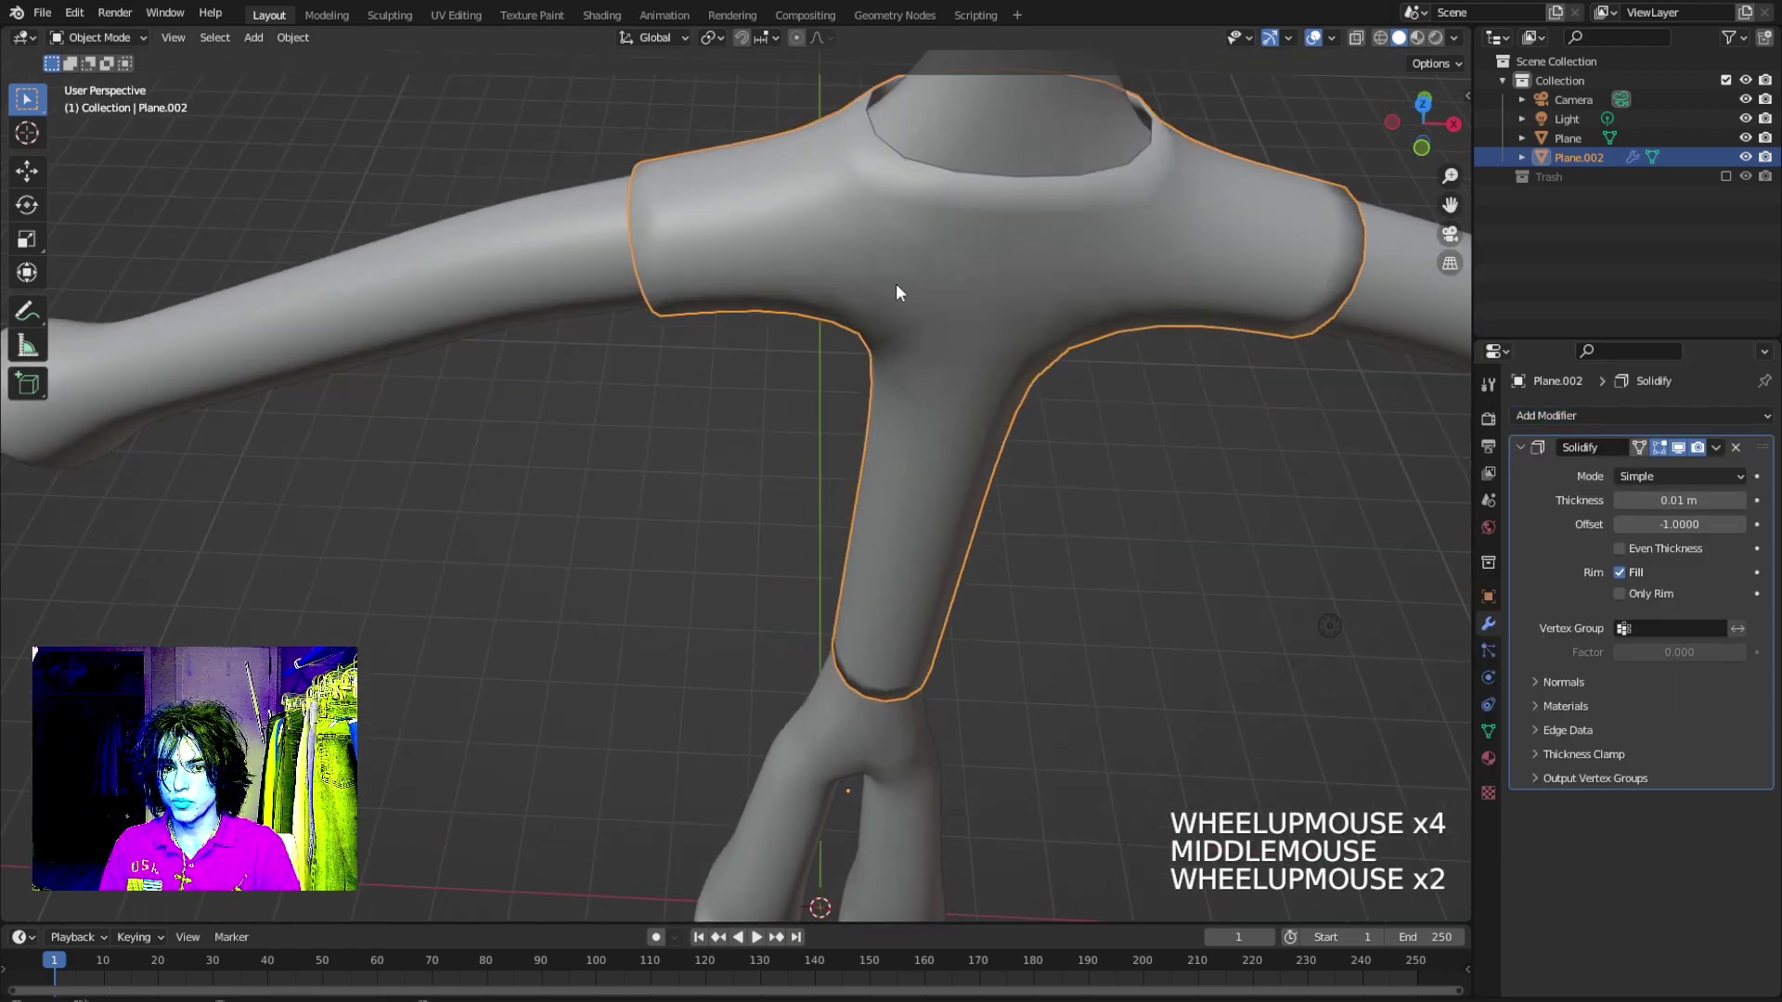
Set the Solidify thickness to 0.03 m, apply the modifier and deselect the torso piece.
middle_drag(899, 290, 808, 464)
scroll(874, 225, up, 2)
scroll(779, 493, down, 6)
middle_drag(808, 464, 854, 446)
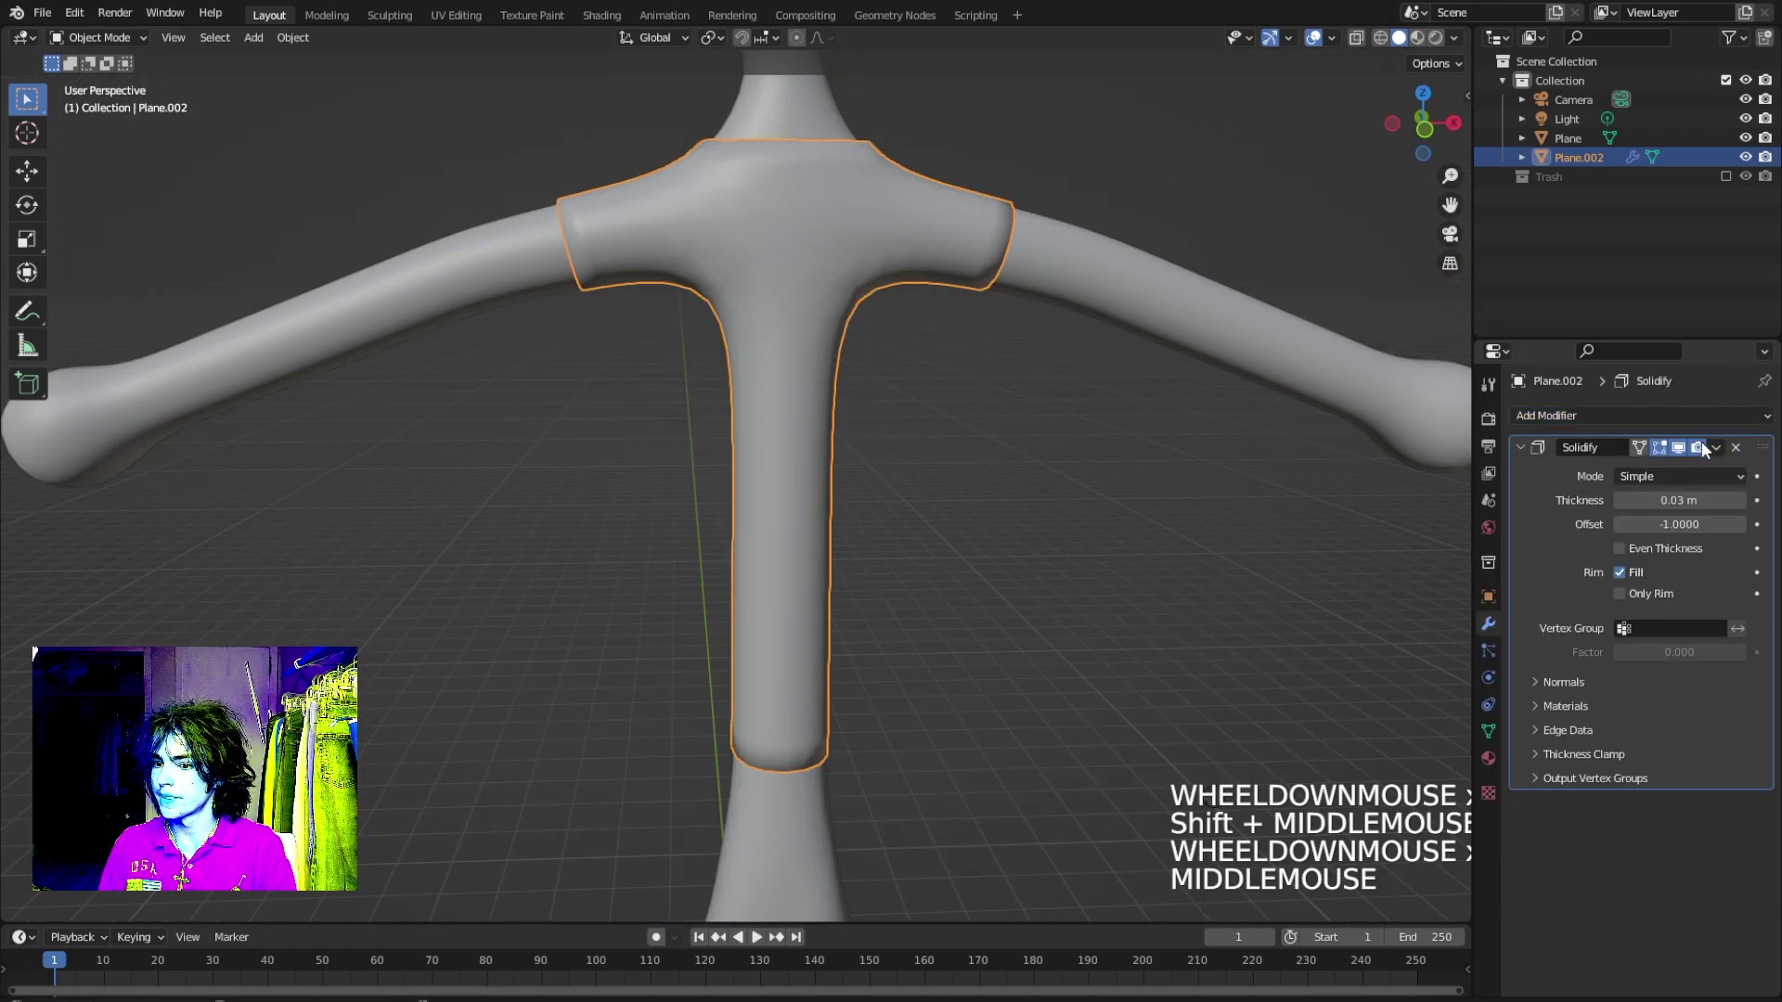
click(1715, 448)
click(1667, 469)
click(1346, 482)
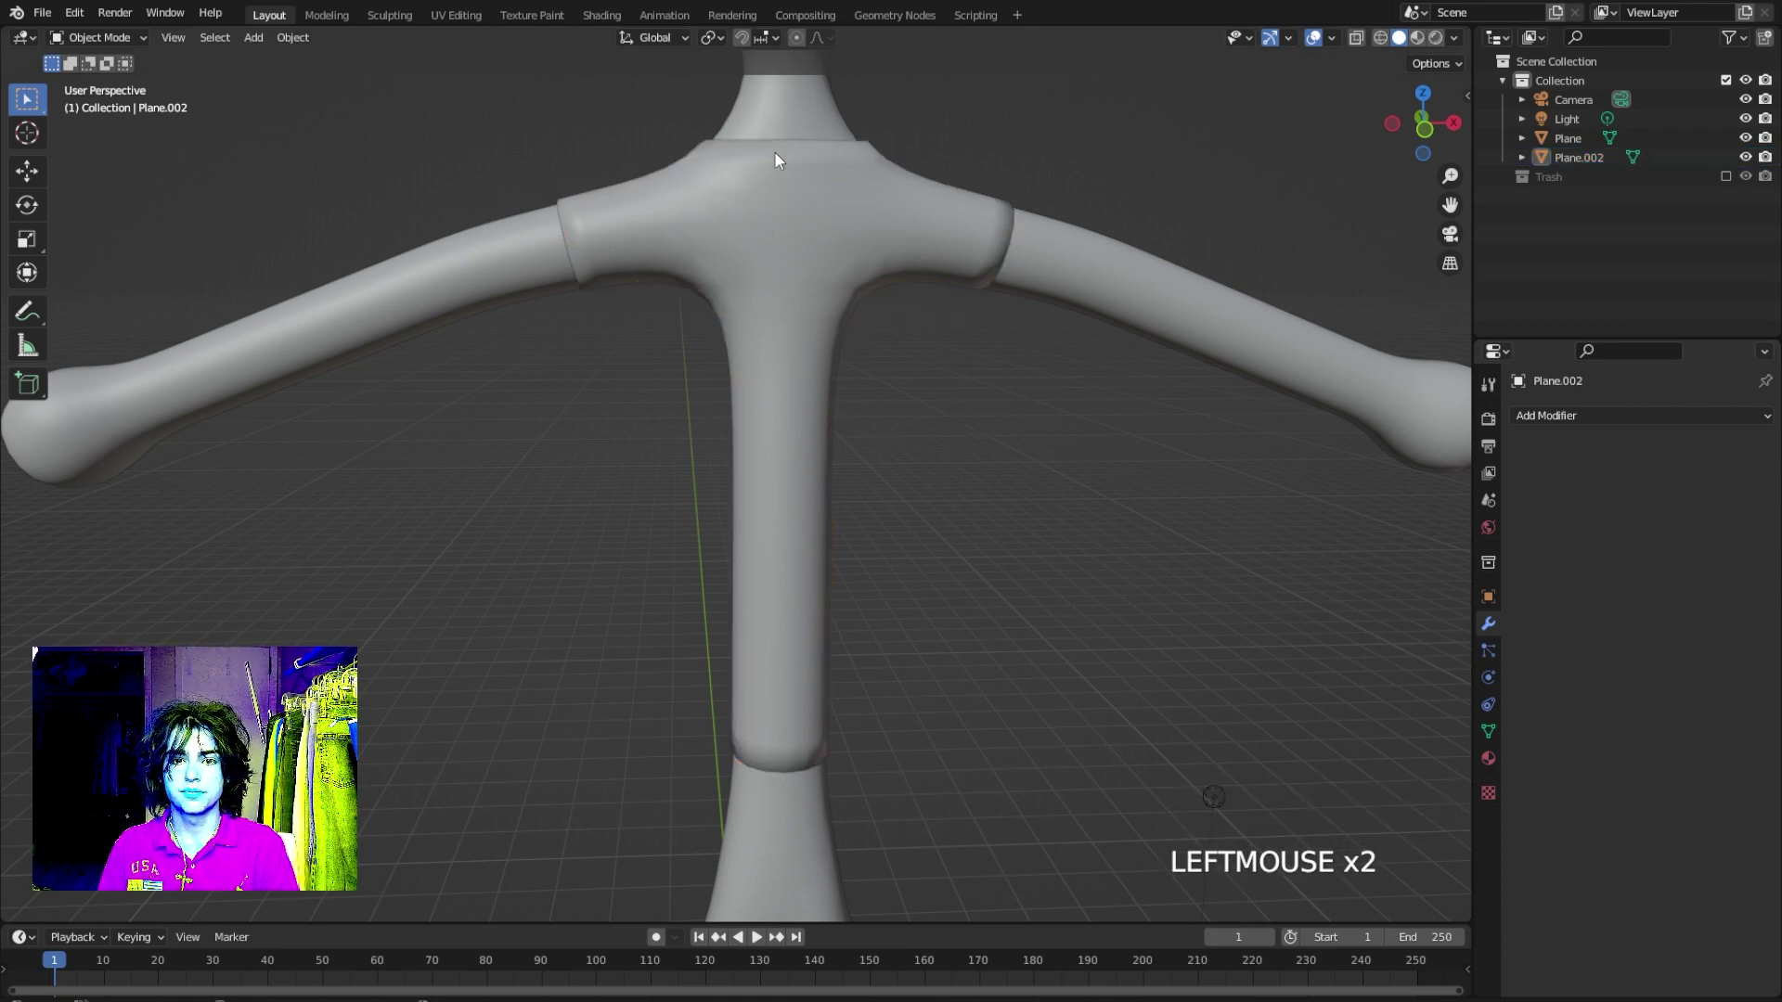
Select the thickened shirt piece again and switch it to Sculpt Mode.
shift+middle_drag(774, 153, 376, 157)
click(722, 345)
click(100, 37)
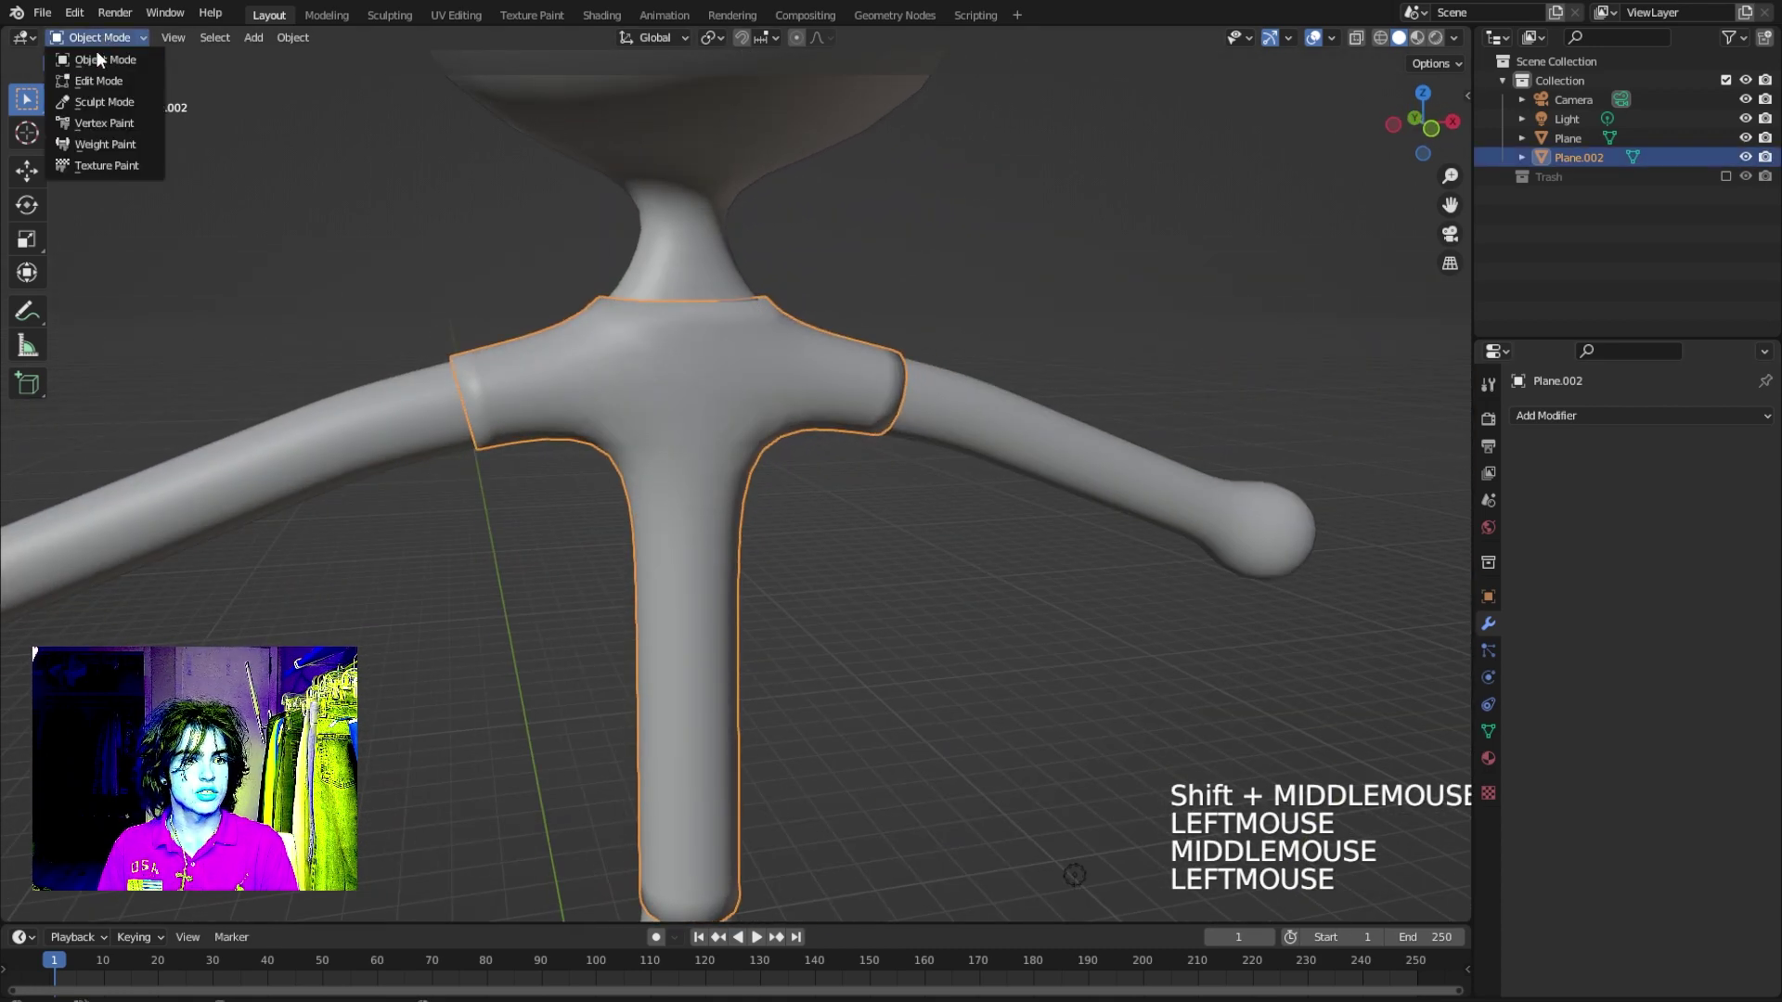
click(109, 102)
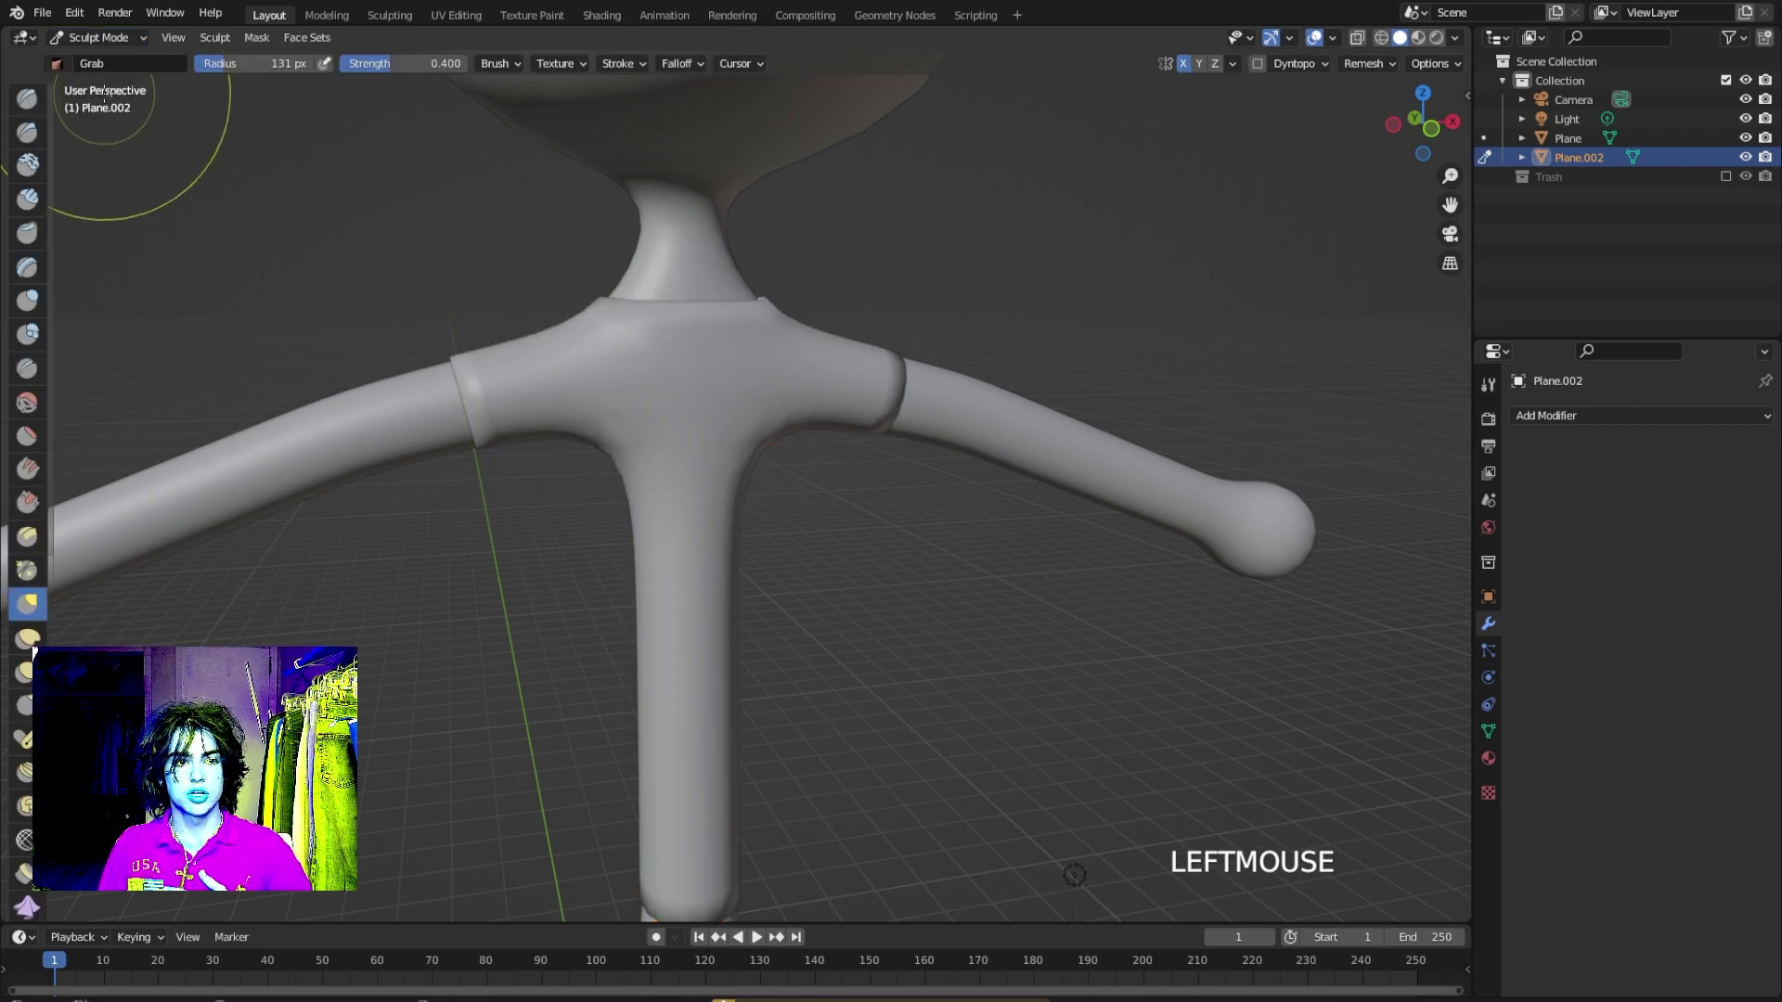
Pull the front of the shirt's neckline down with the Grab brush to form a rounded collar.
scroll(685, 318, up, 2)
middle_drag(685, 318, 657, 217)
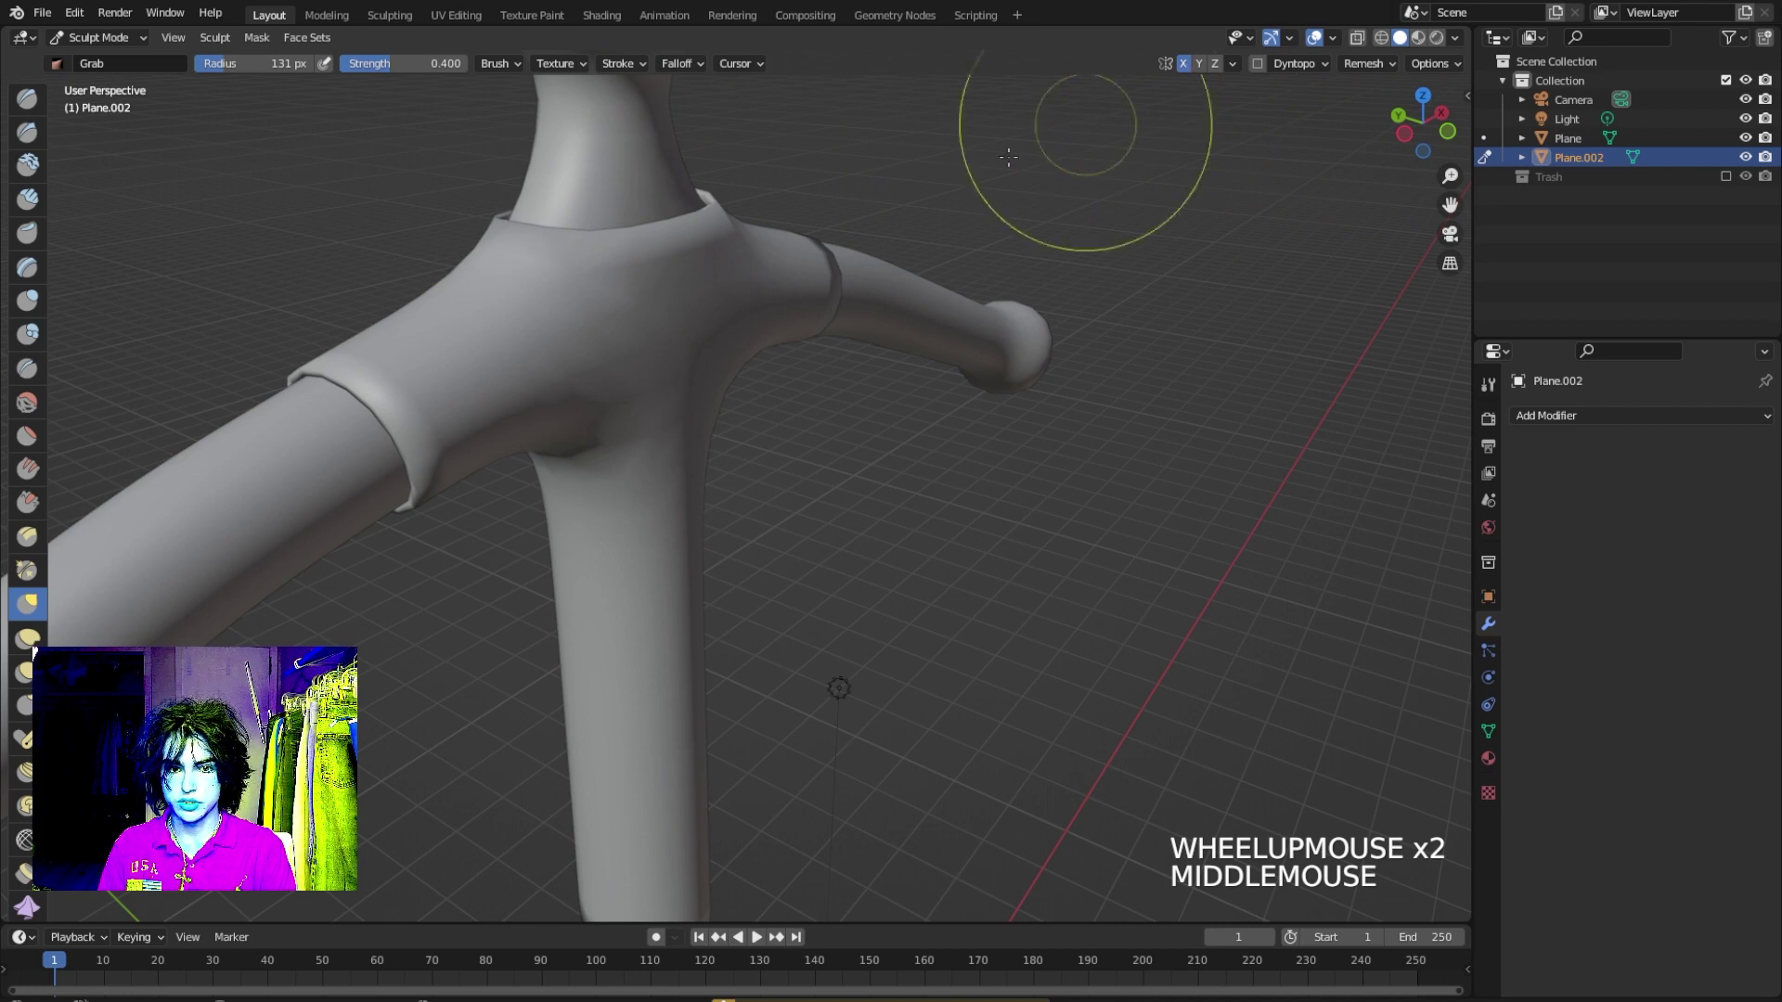
mouse_move(661, 220)
mouse_down()
mouse_move(686, 307)
mouse_move(640, 247)
mouse_move(622, 279)
mouse_move(592, 257)
mouse_move(584, 275)
mouse_move(679, 261)
mouse_move(682, 297)
mouse_up()
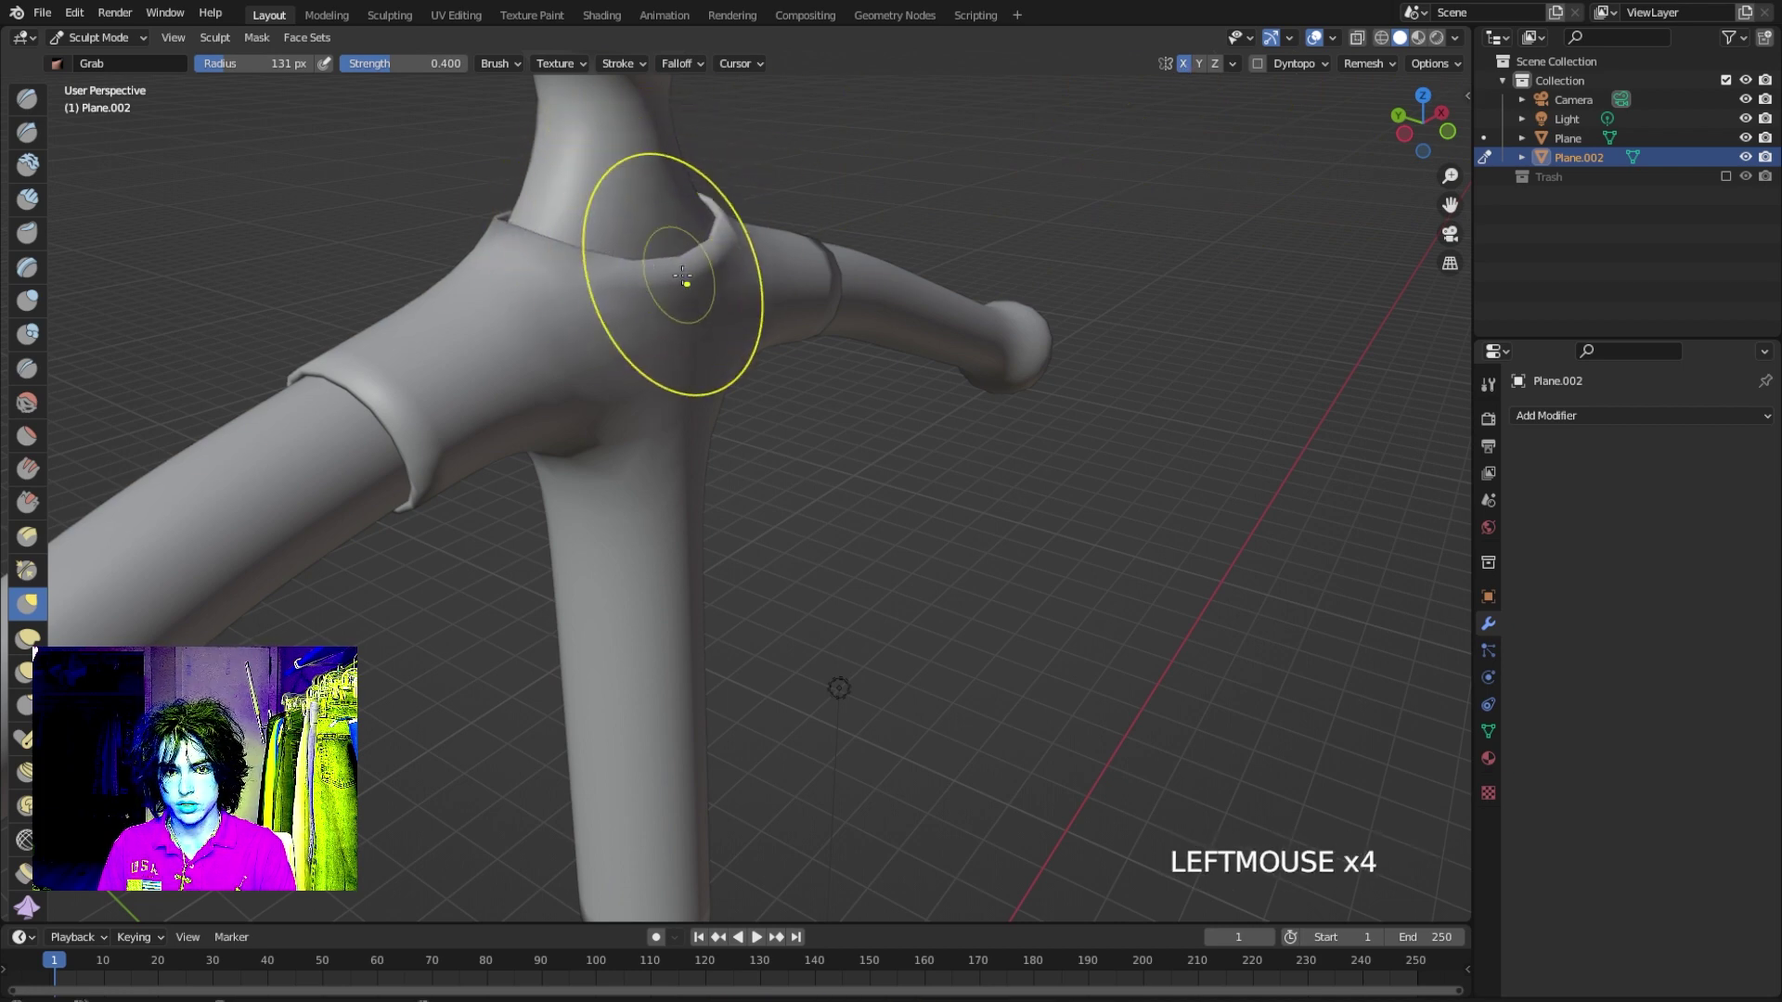
middle_drag(682, 297, 562, 249)
drag(709, 270, 716, 279)
middle_drag(716, 278, 766, 289)
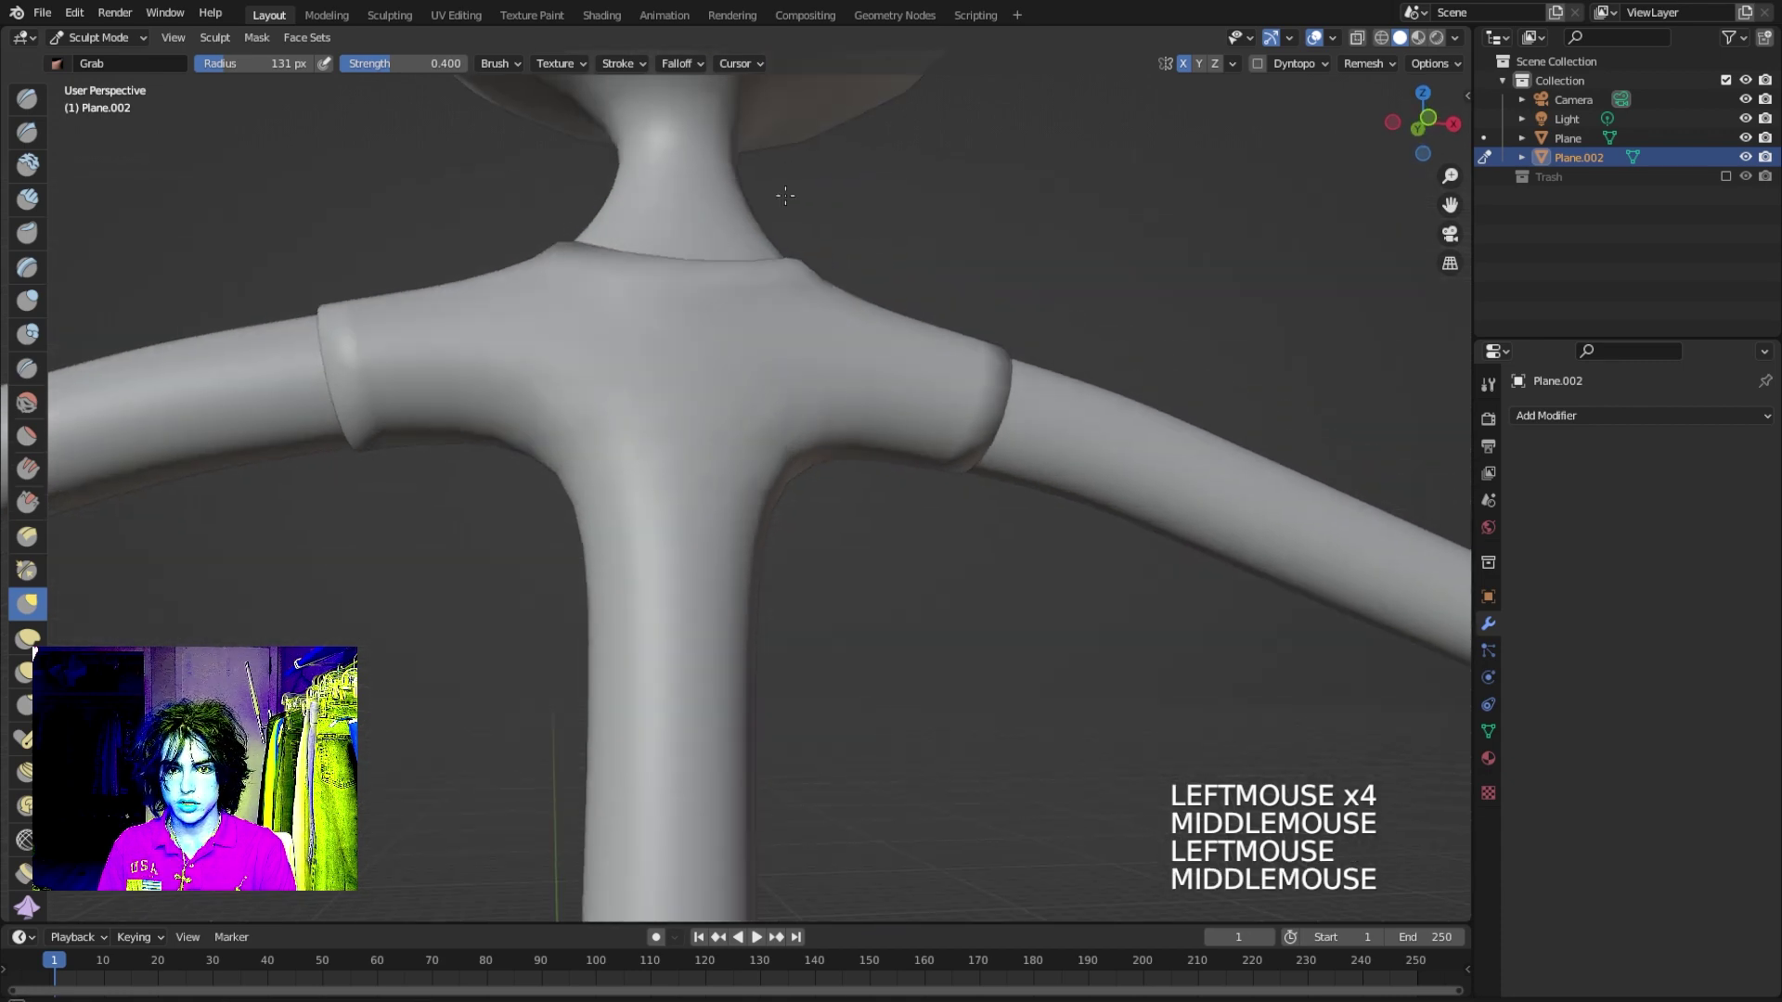
Grab the sleeve's underside, opening and shoulder line outward so the sleeves sit looser around the arms.
scroll(767, 289, down, 3)
scroll(771, 297, down, 4)
scroll(789, 436, up, 8)
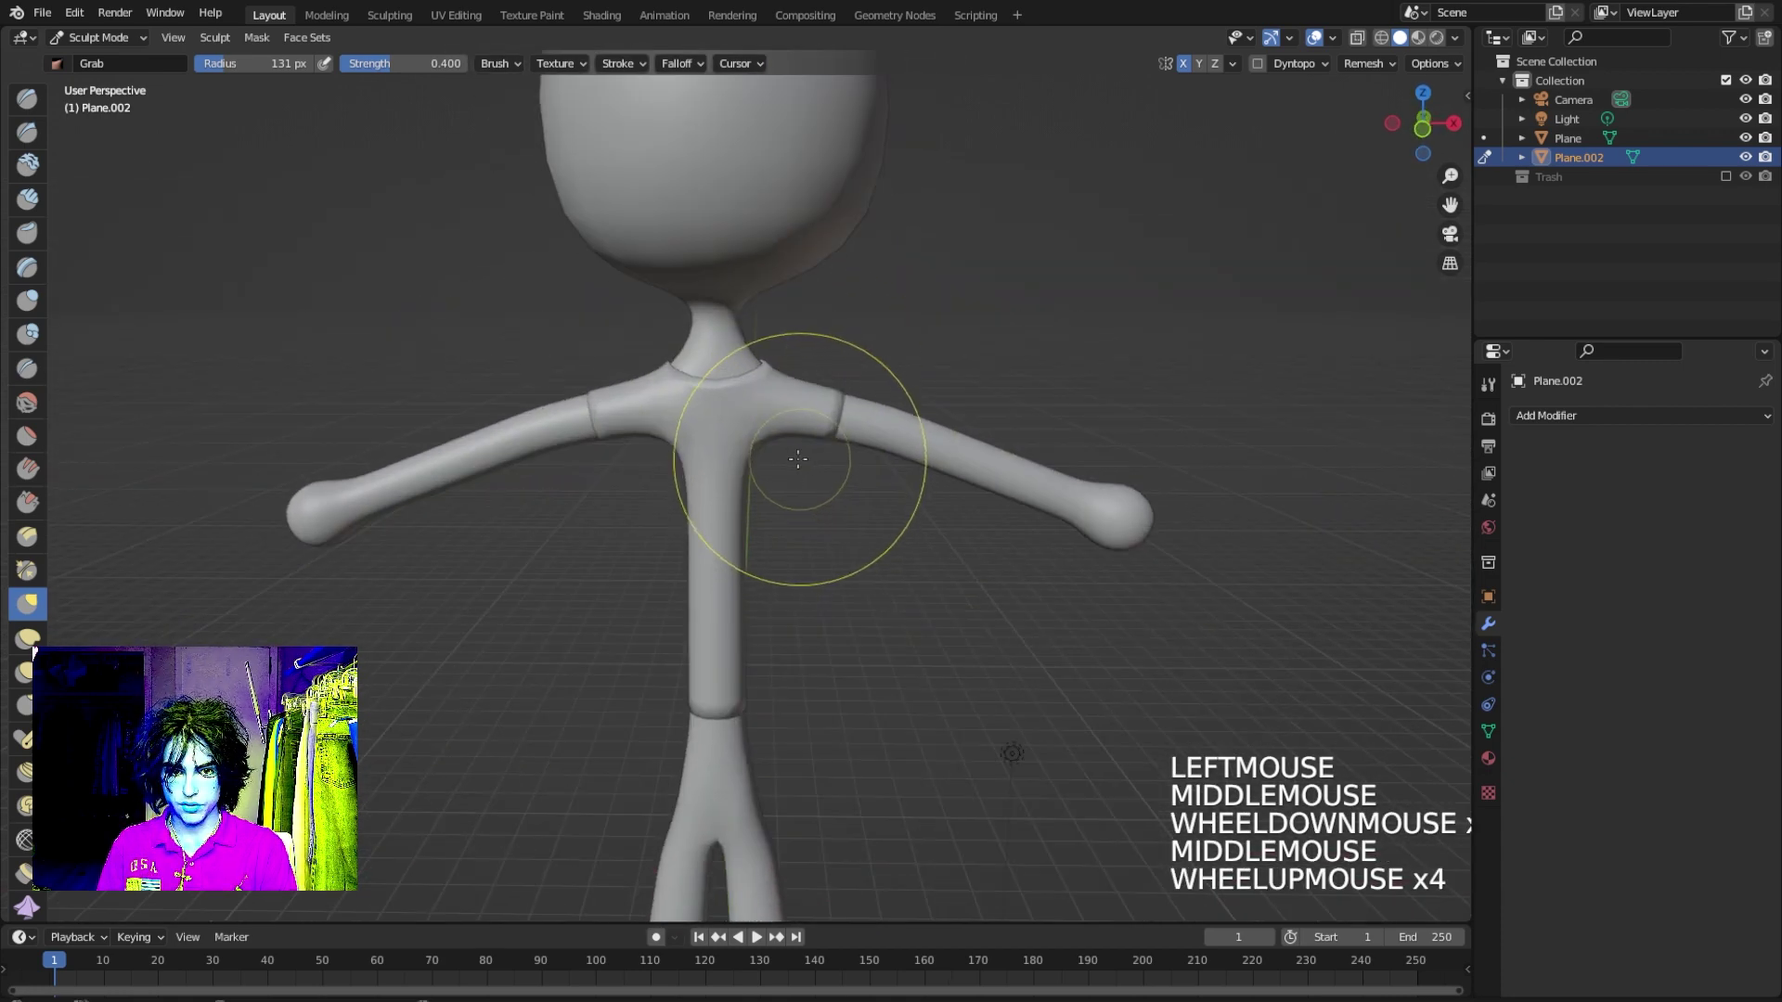
middle_drag(780, 436, 575, 438)
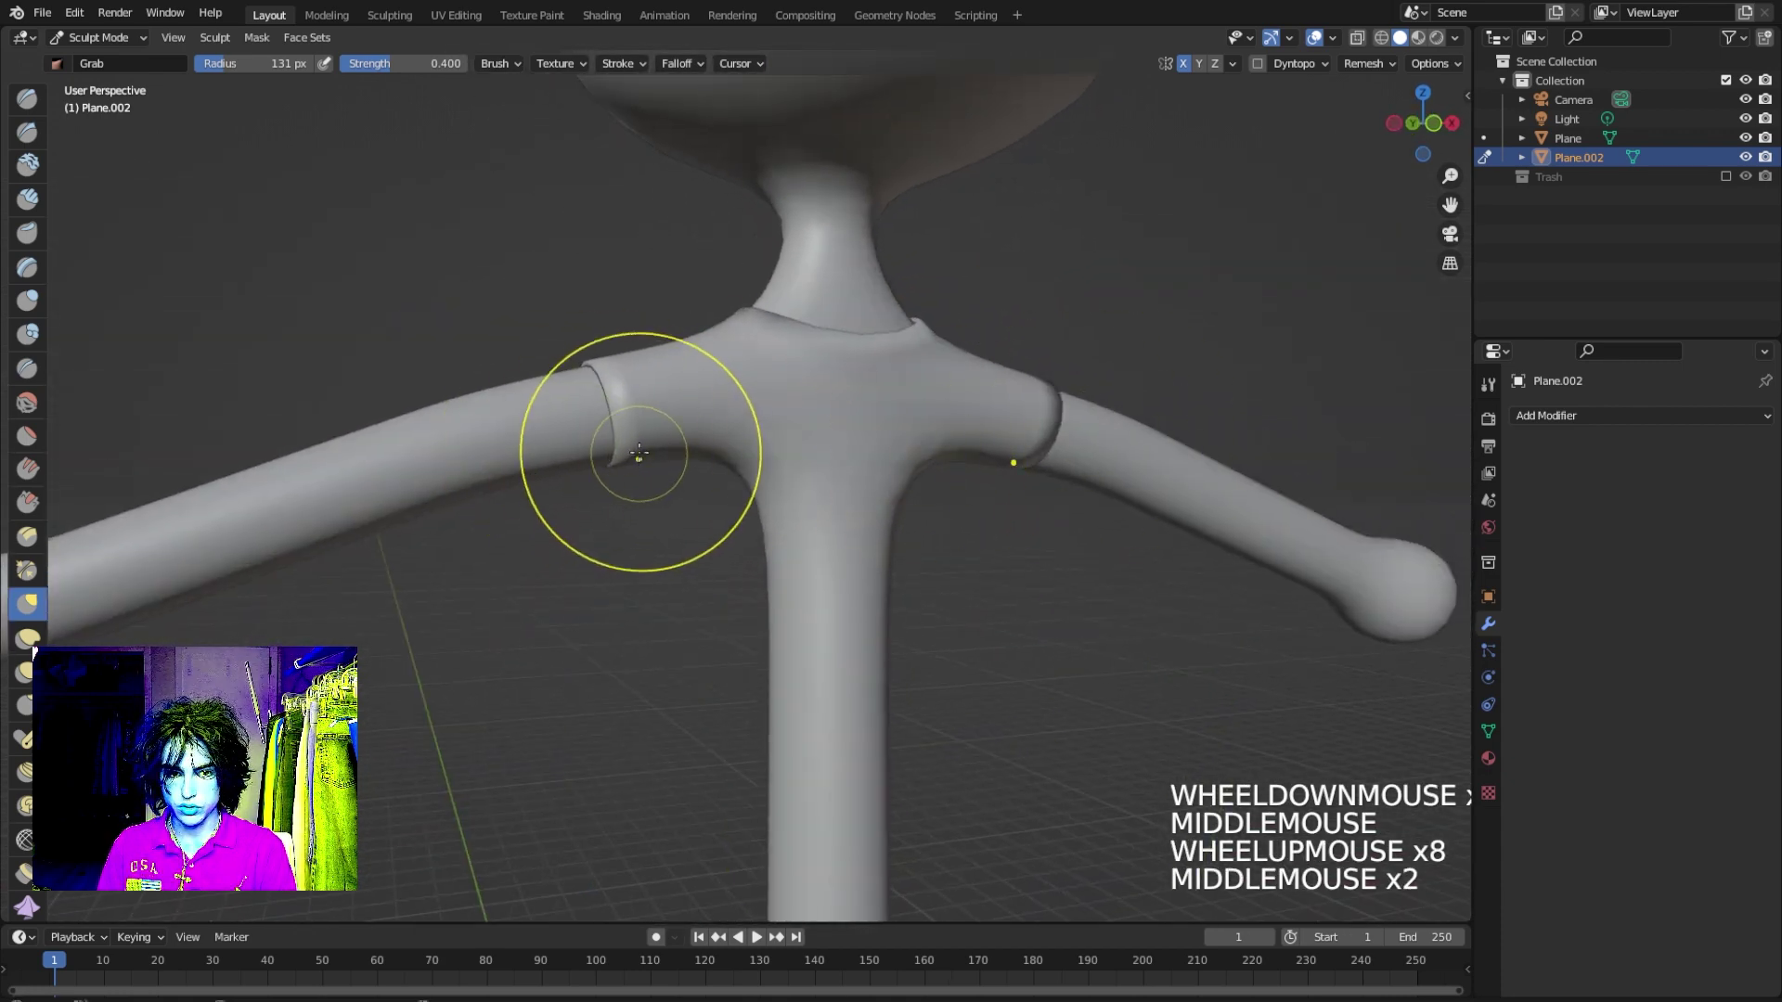
click(678, 449)
click(650, 436)
click(649, 436)
click(603, 368)
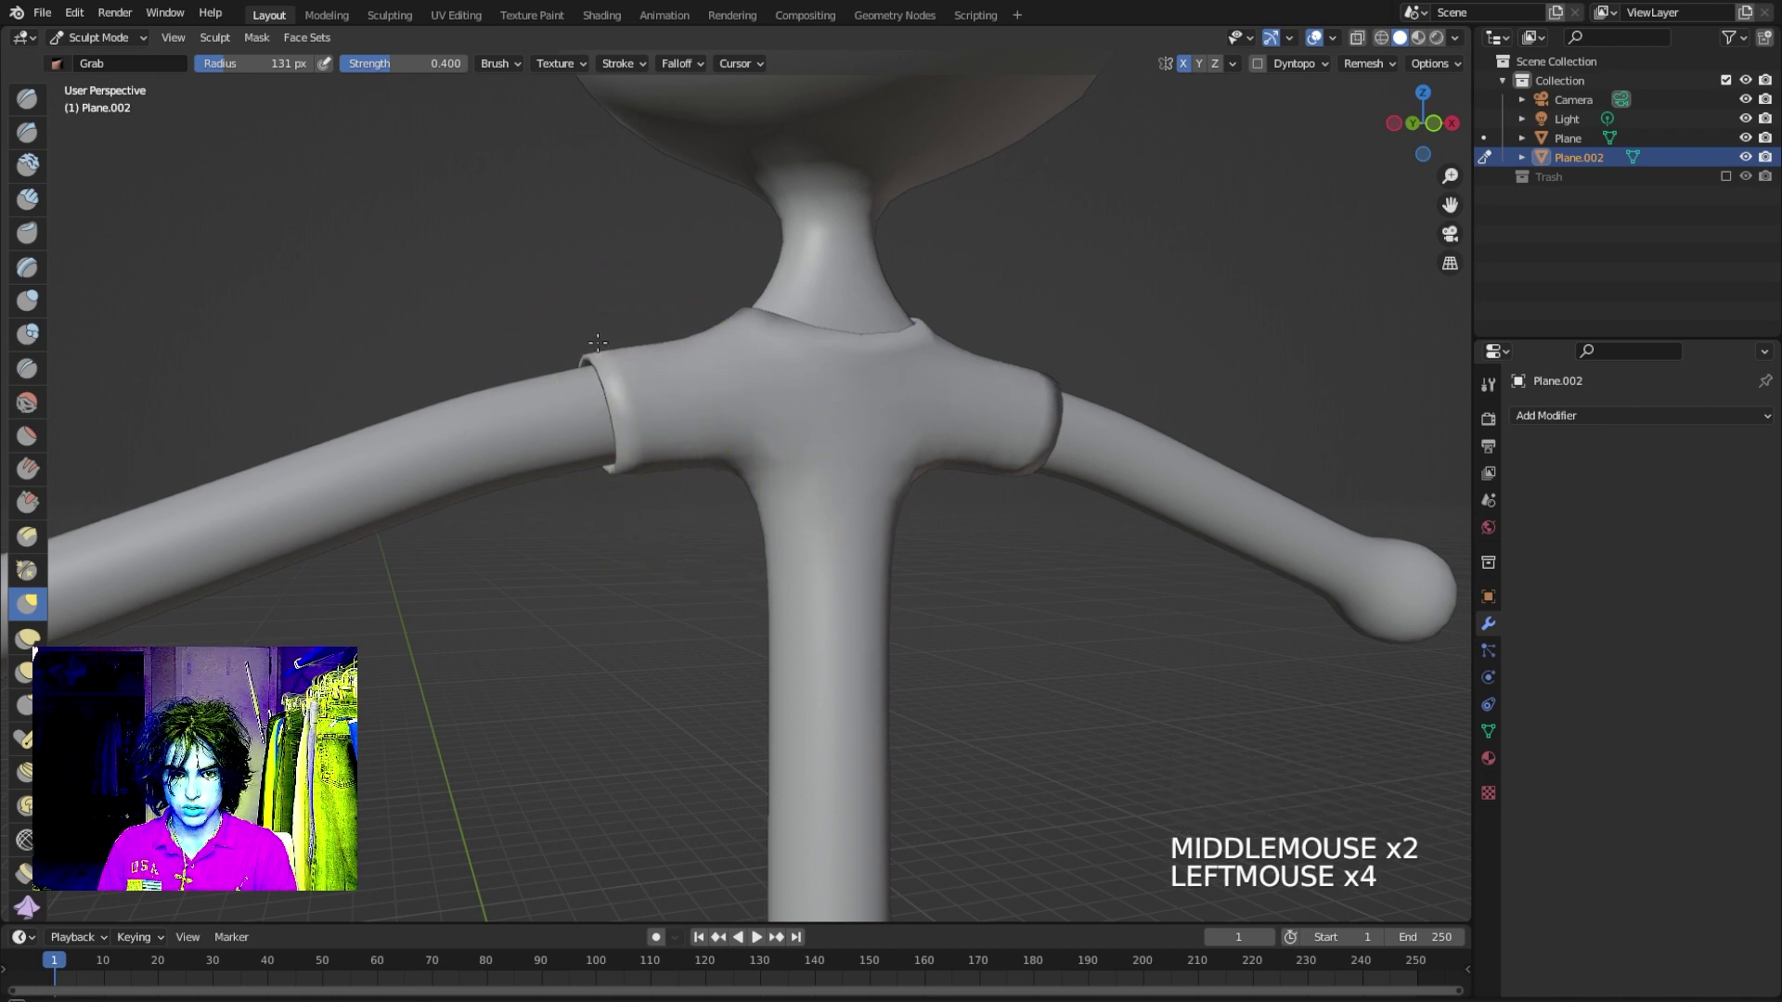
click(641, 358)
click(688, 346)
click(736, 340)
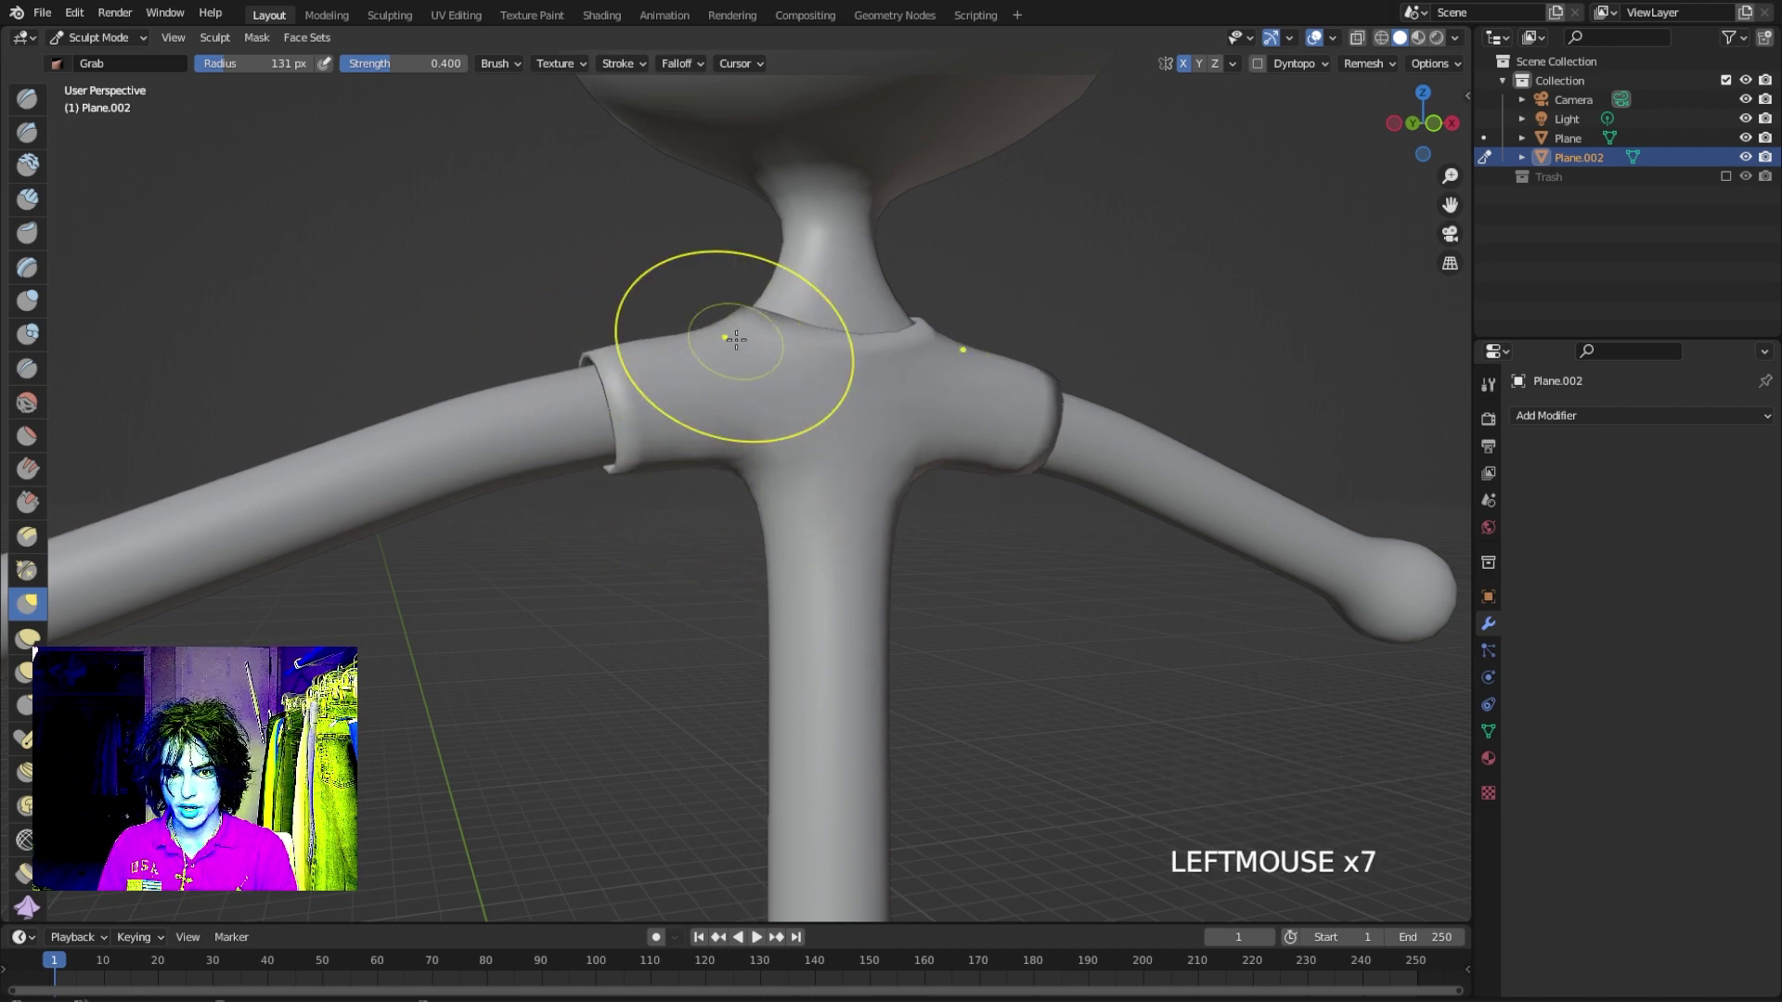
Reshape the front edge of the sleeve opening from the side with the Grab brush.
click(1021, 412)
mouse_move(1039, 409)
middle_down()
mouse_move(891, 470)
mouse_move(978, 417)
middle_up()
click(1005, 410)
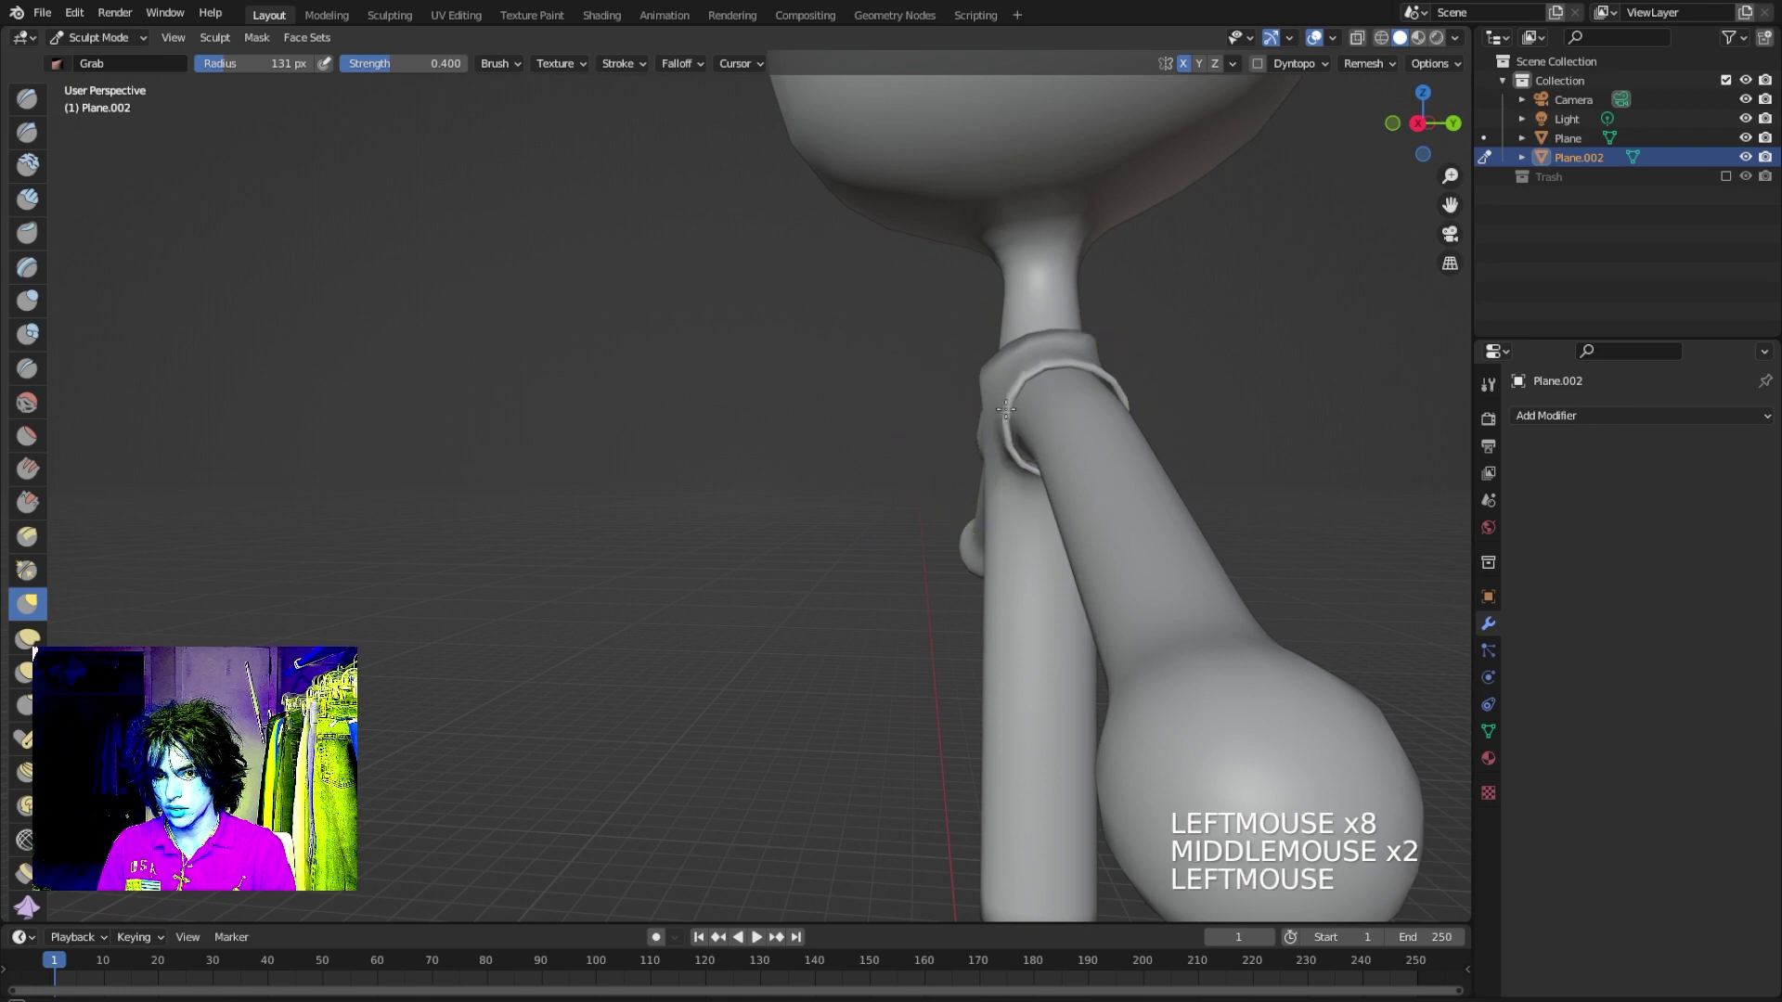
mouse_move(1014, 477)
middle_down()
mouse_move(1089, 641)
mouse_move(999, 456)
middle_up()
click(999, 456)
click(999, 455)
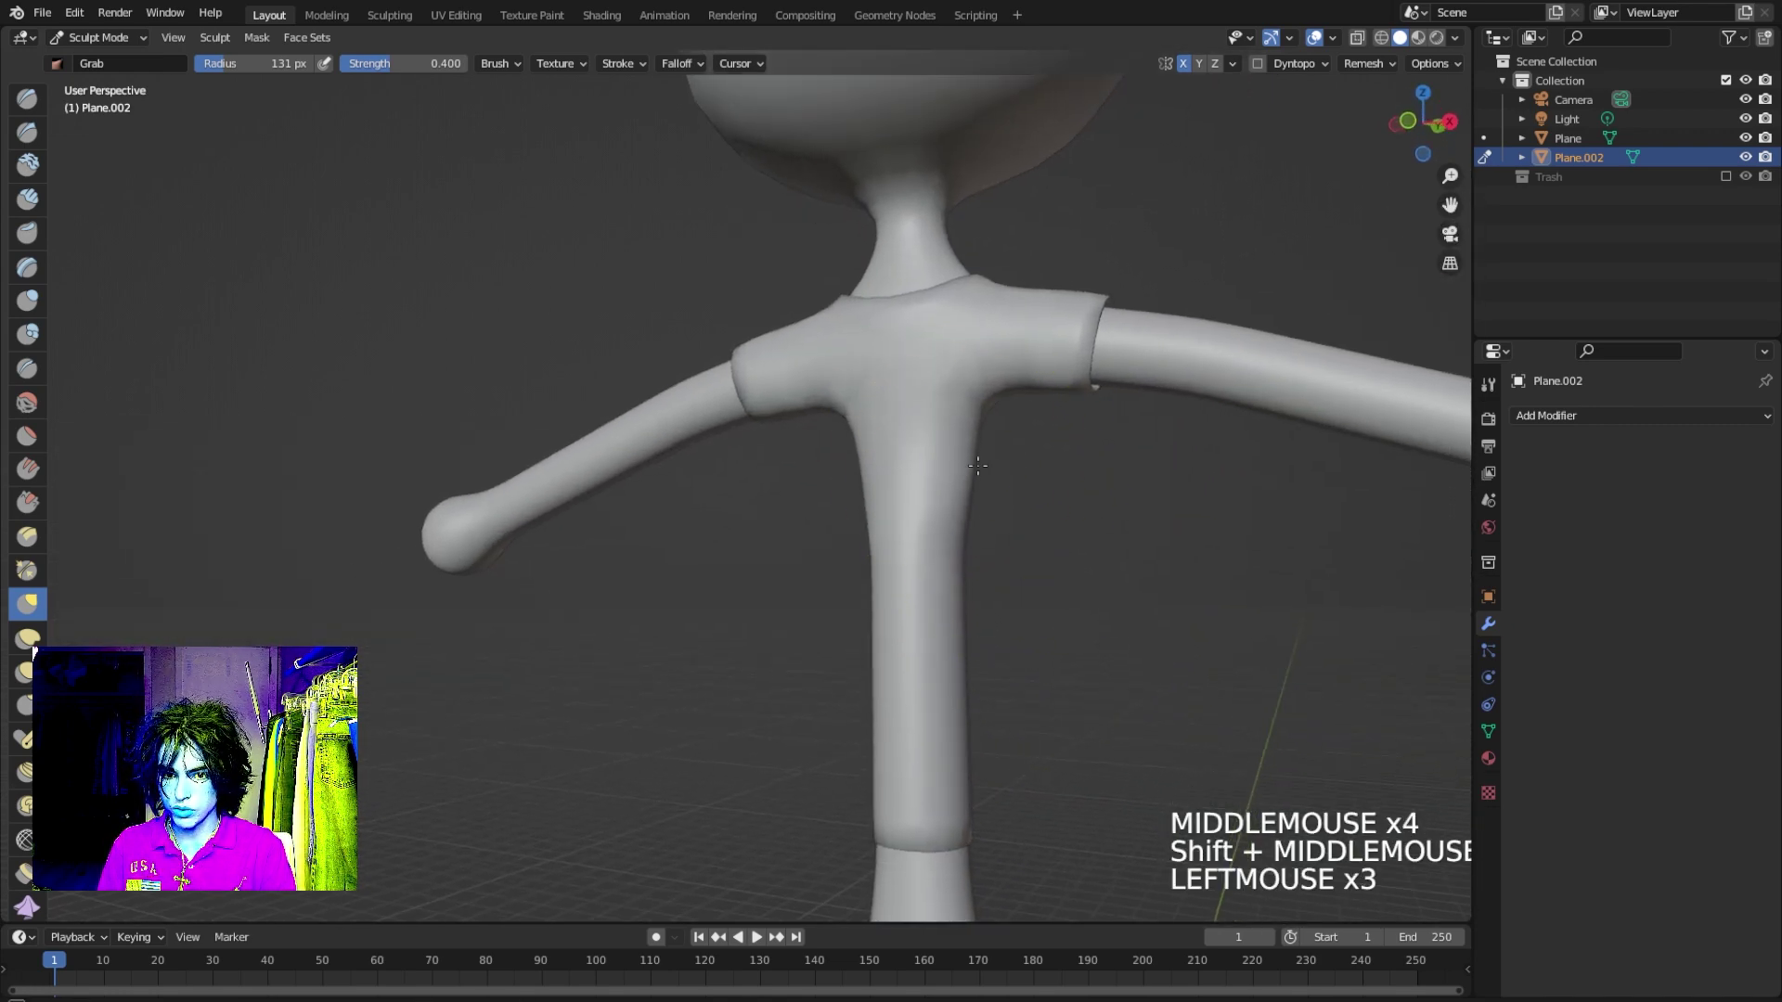
Widen the shirt's torso with Grab strokes from the chest down to the hem.
click(955, 556)
click(943, 565)
mouse_move(943, 565)
middle_down()
mouse_move(919, 532)
mouse_move(966, 636)
middle_up()
click(889, 516)
click(966, 636)
click(954, 708)
click(947, 747)
click(939, 786)
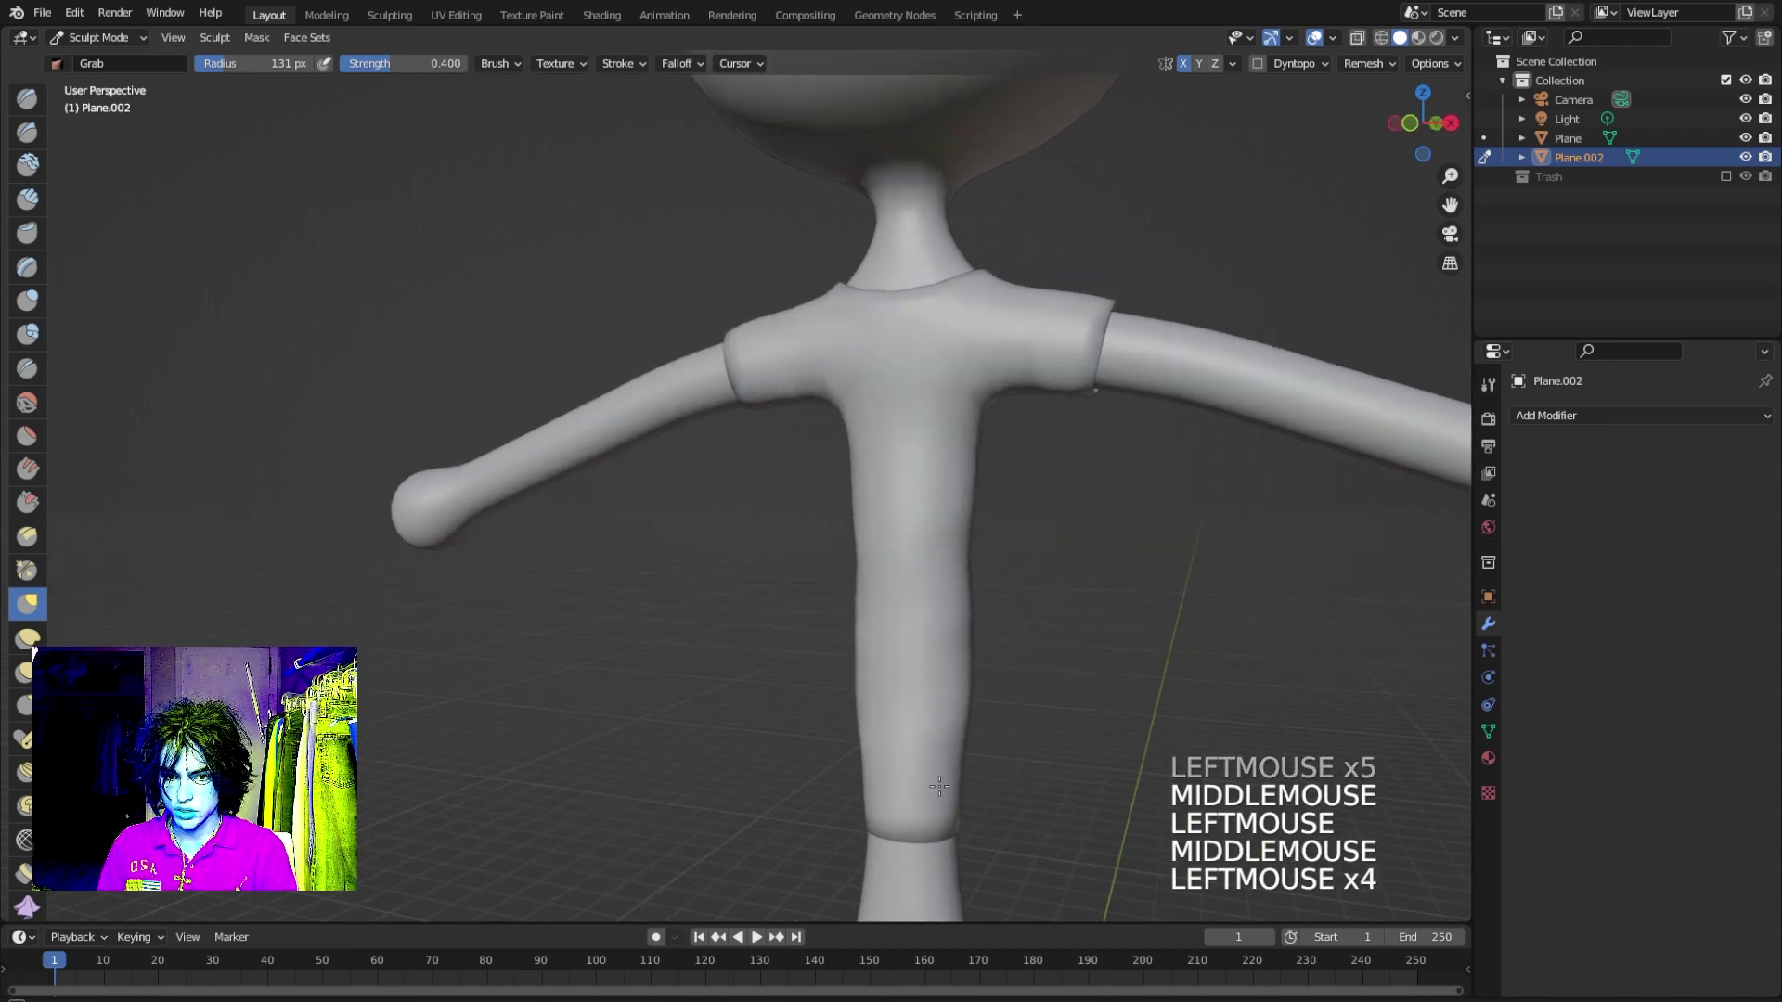
click(922, 842)
Pull the front of the shirt outward in side view, working from near the hem up to the chest.
middle_drag(915, 756, 907, 756)
click(895, 759)
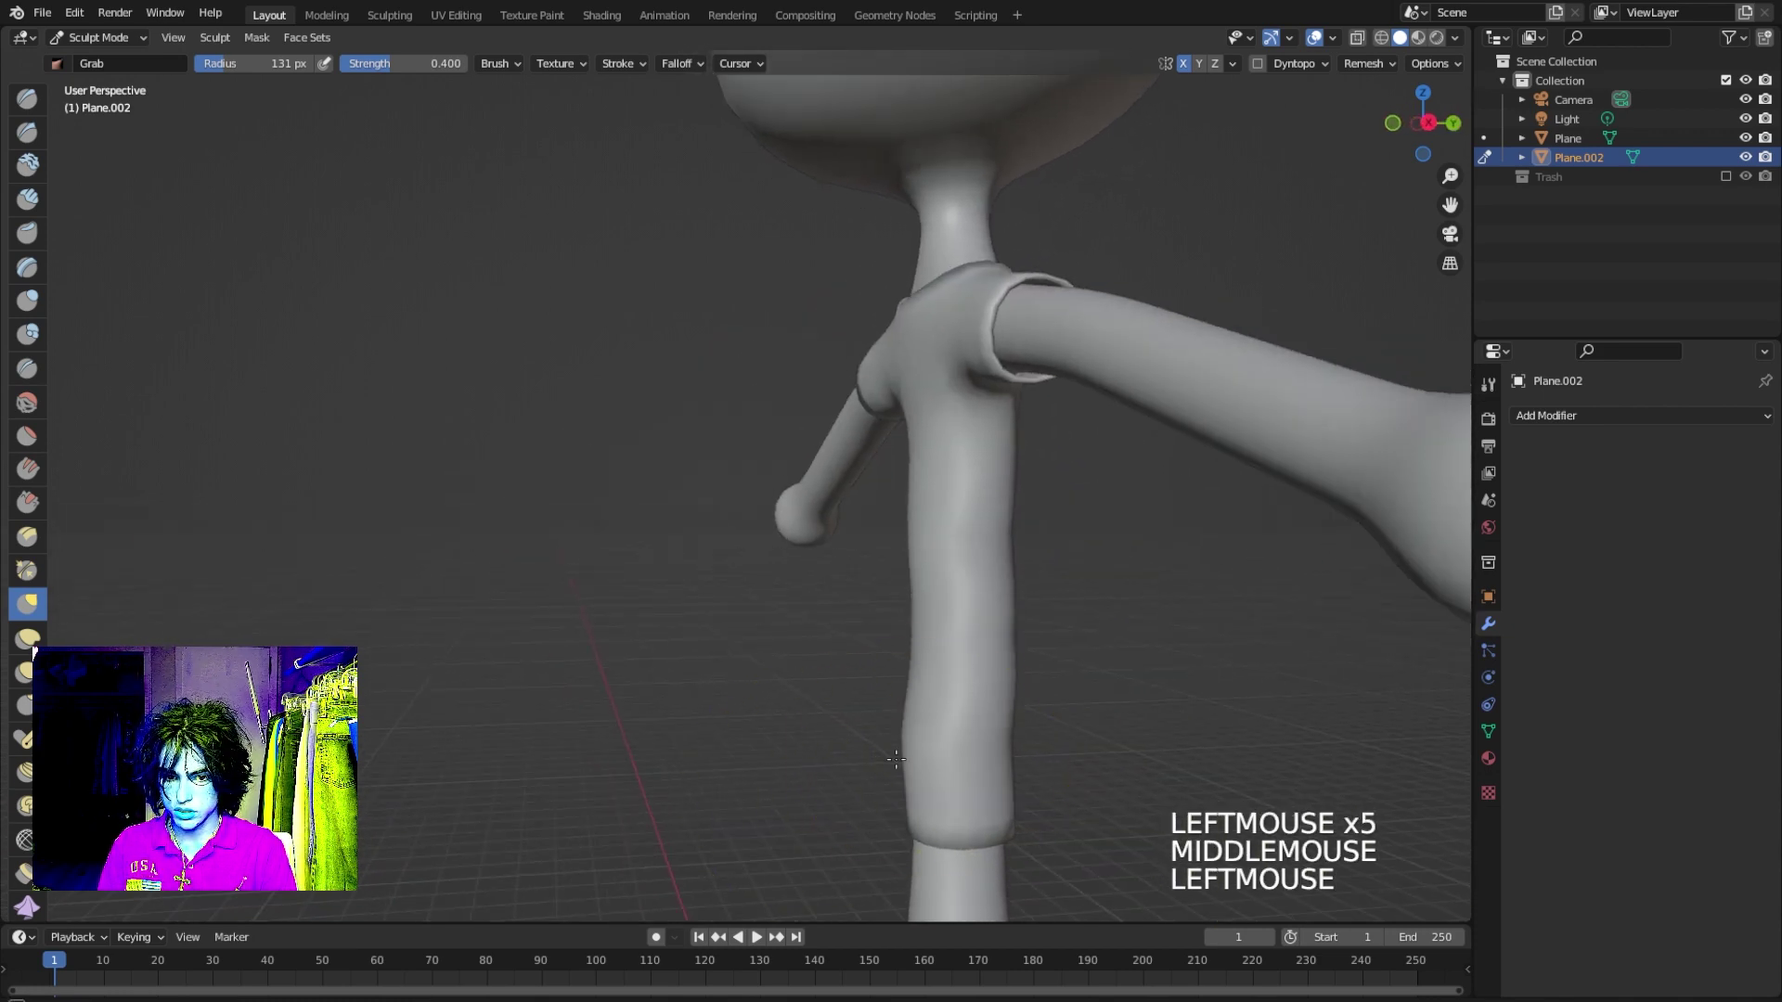
click(908, 696)
click(915, 644)
click(917, 594)
click(919, 547)
click(920, 506)
click(922, 397)
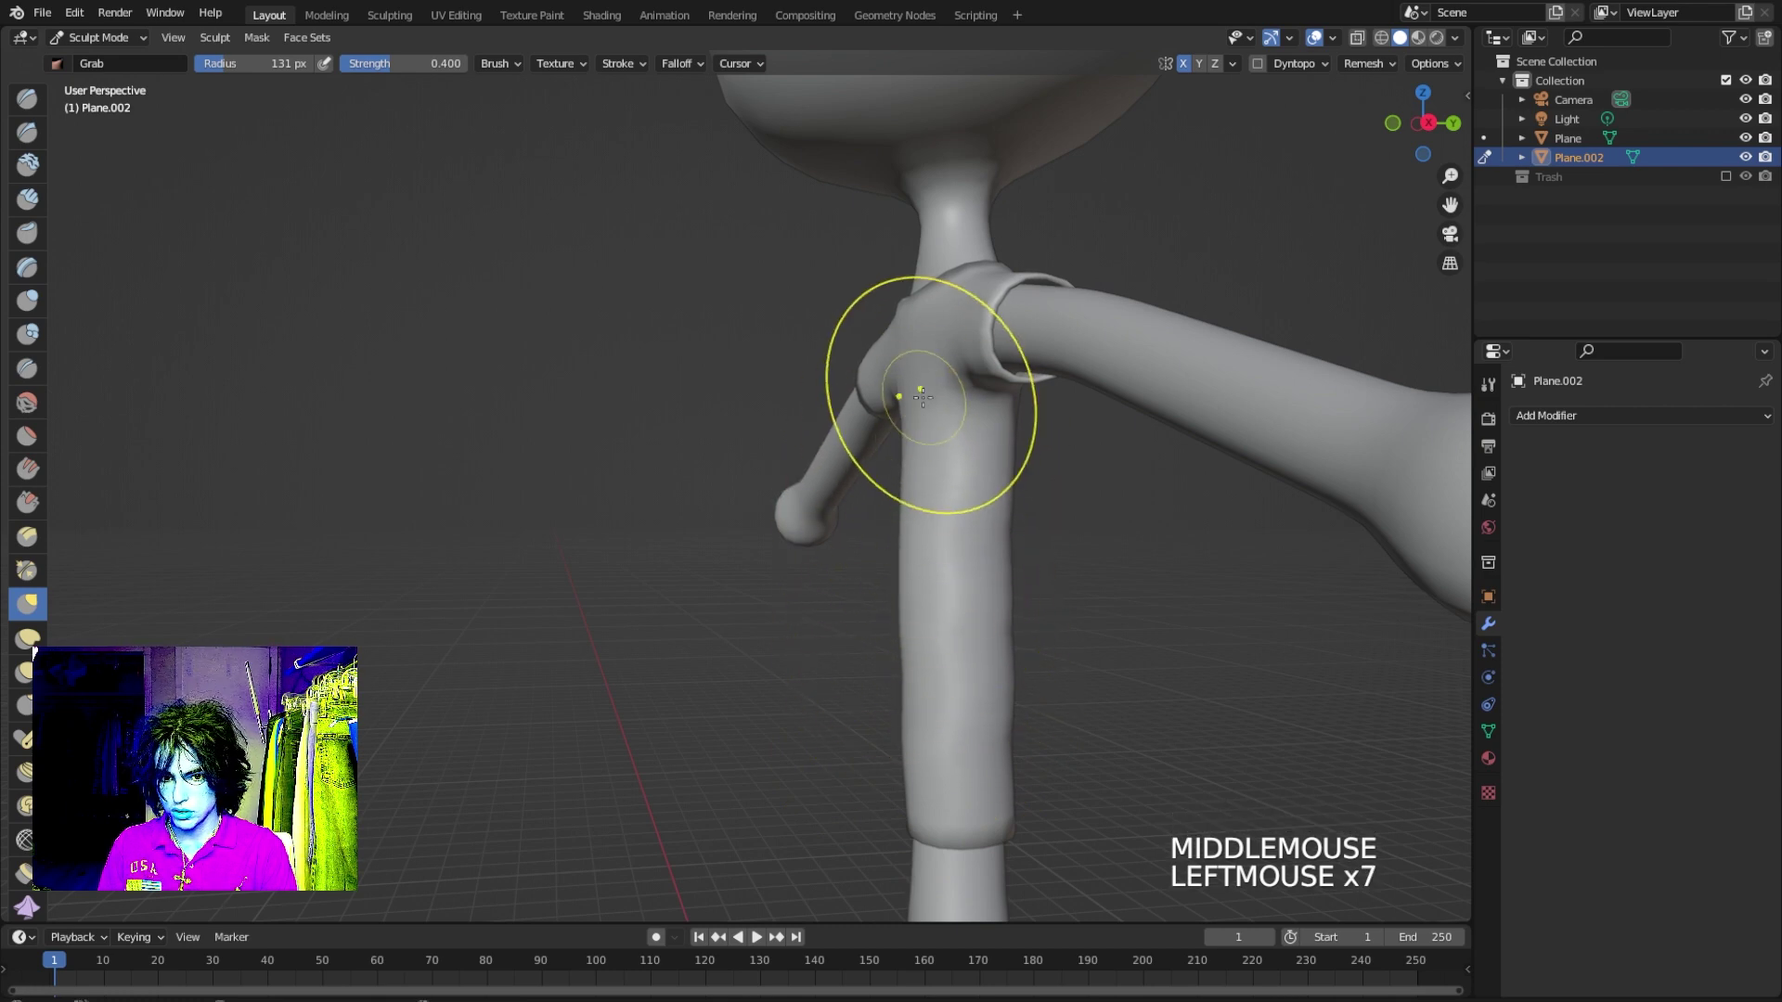
Pull the back of the shirt outward from the shoulder blades down to the hem.
middle_drag(922, 397, 984, 399)
shift+middle_drag(984, 399, 764, 370)
click(776, 327)
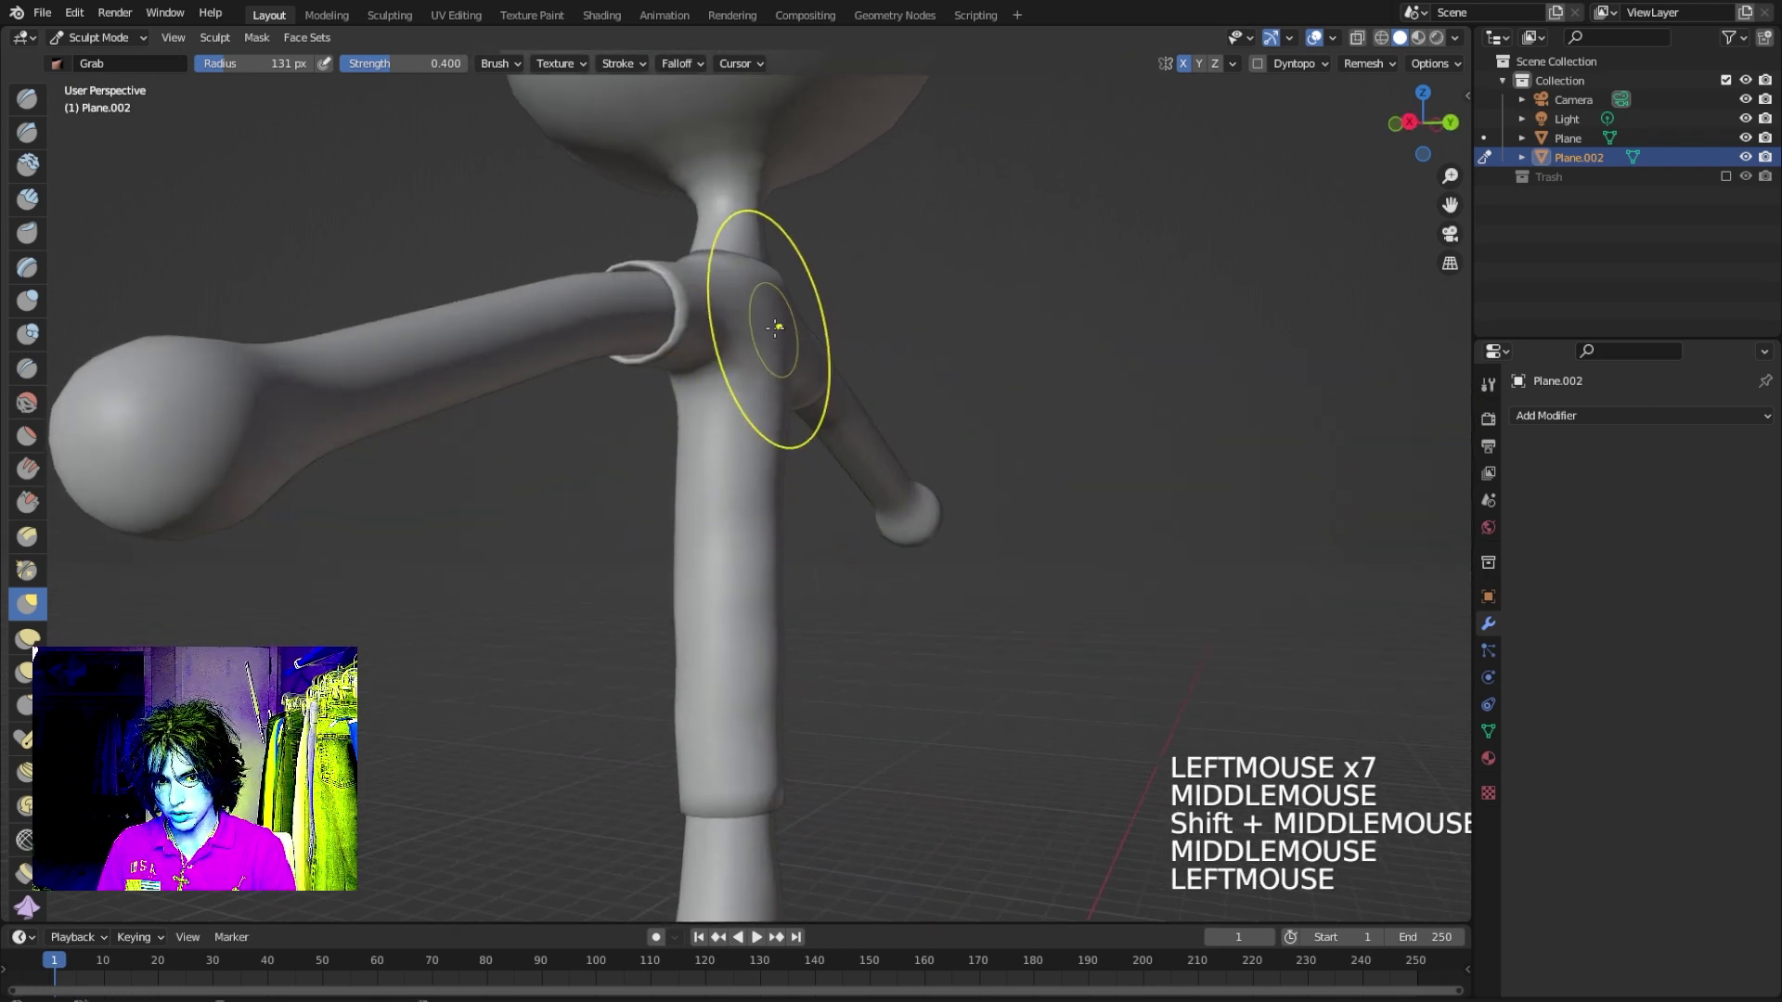
click(778, 324)
click(782, 320)
click(747, 631)
click(756, 724)
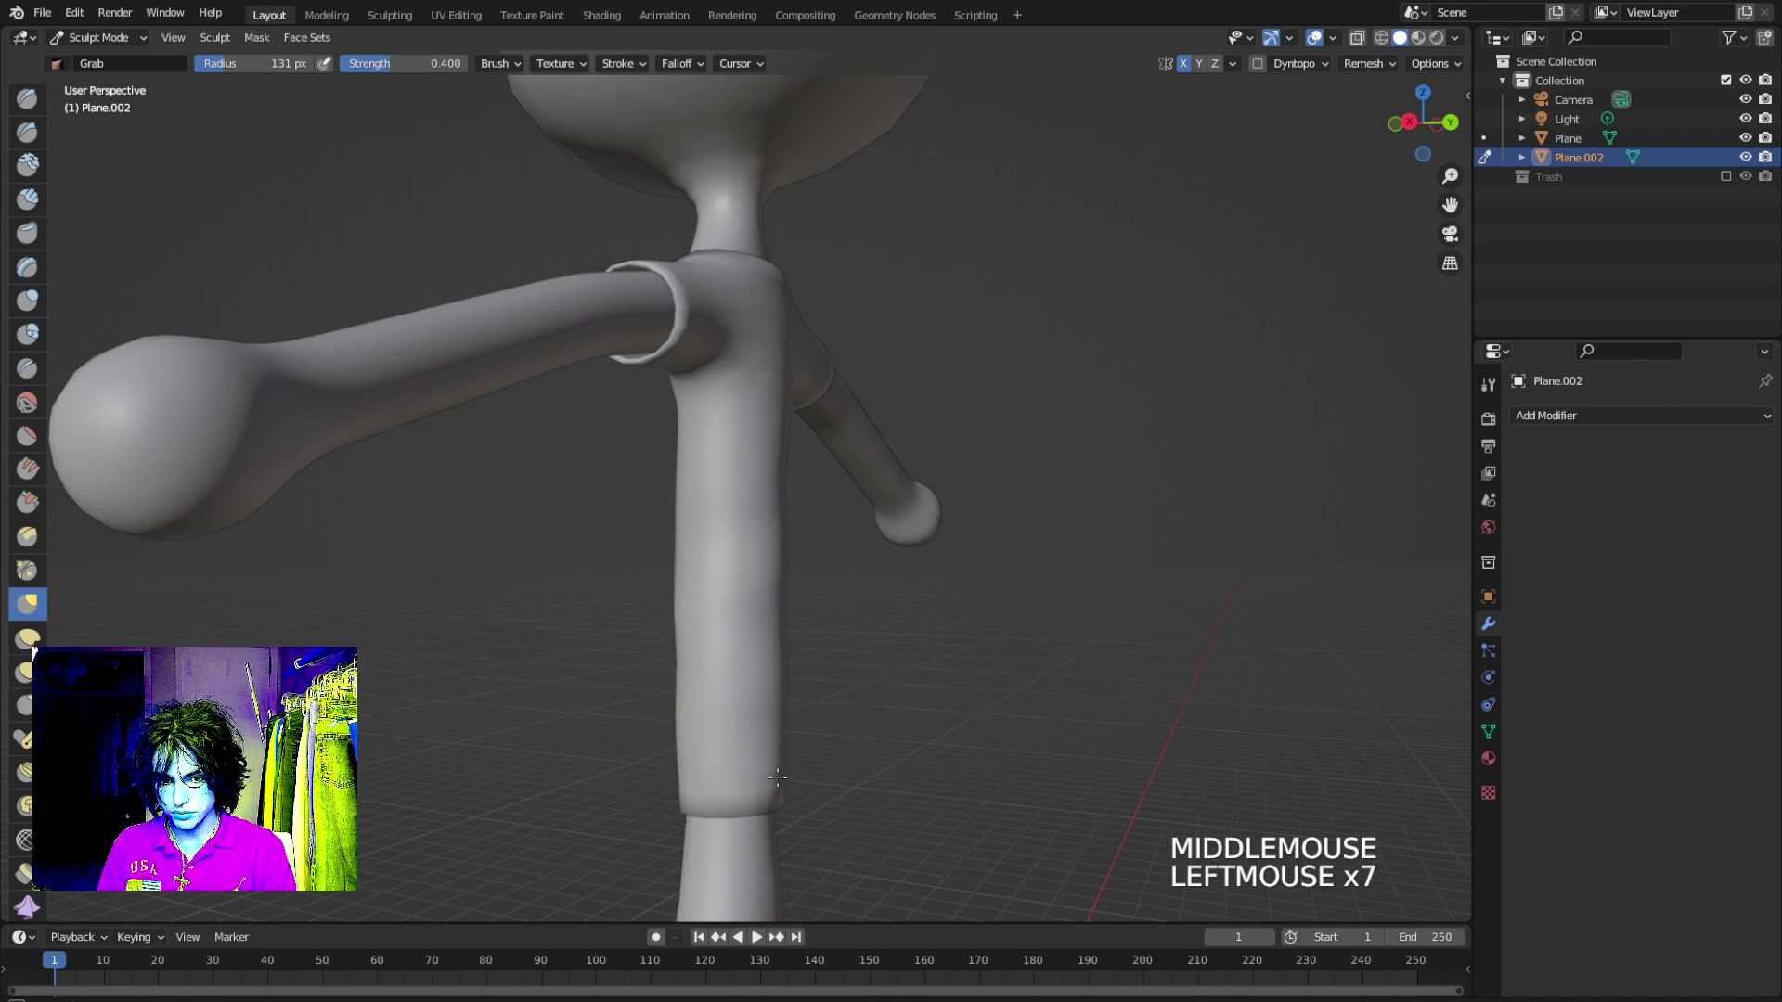
click(776, 796)
Loosen the hem and the lower sides of the shirt with outward Grab strokes.
mouse_move(776, 795)
middle_down()
mouse_move(953, 801)
mouse_move(882, 826)
middle_up()
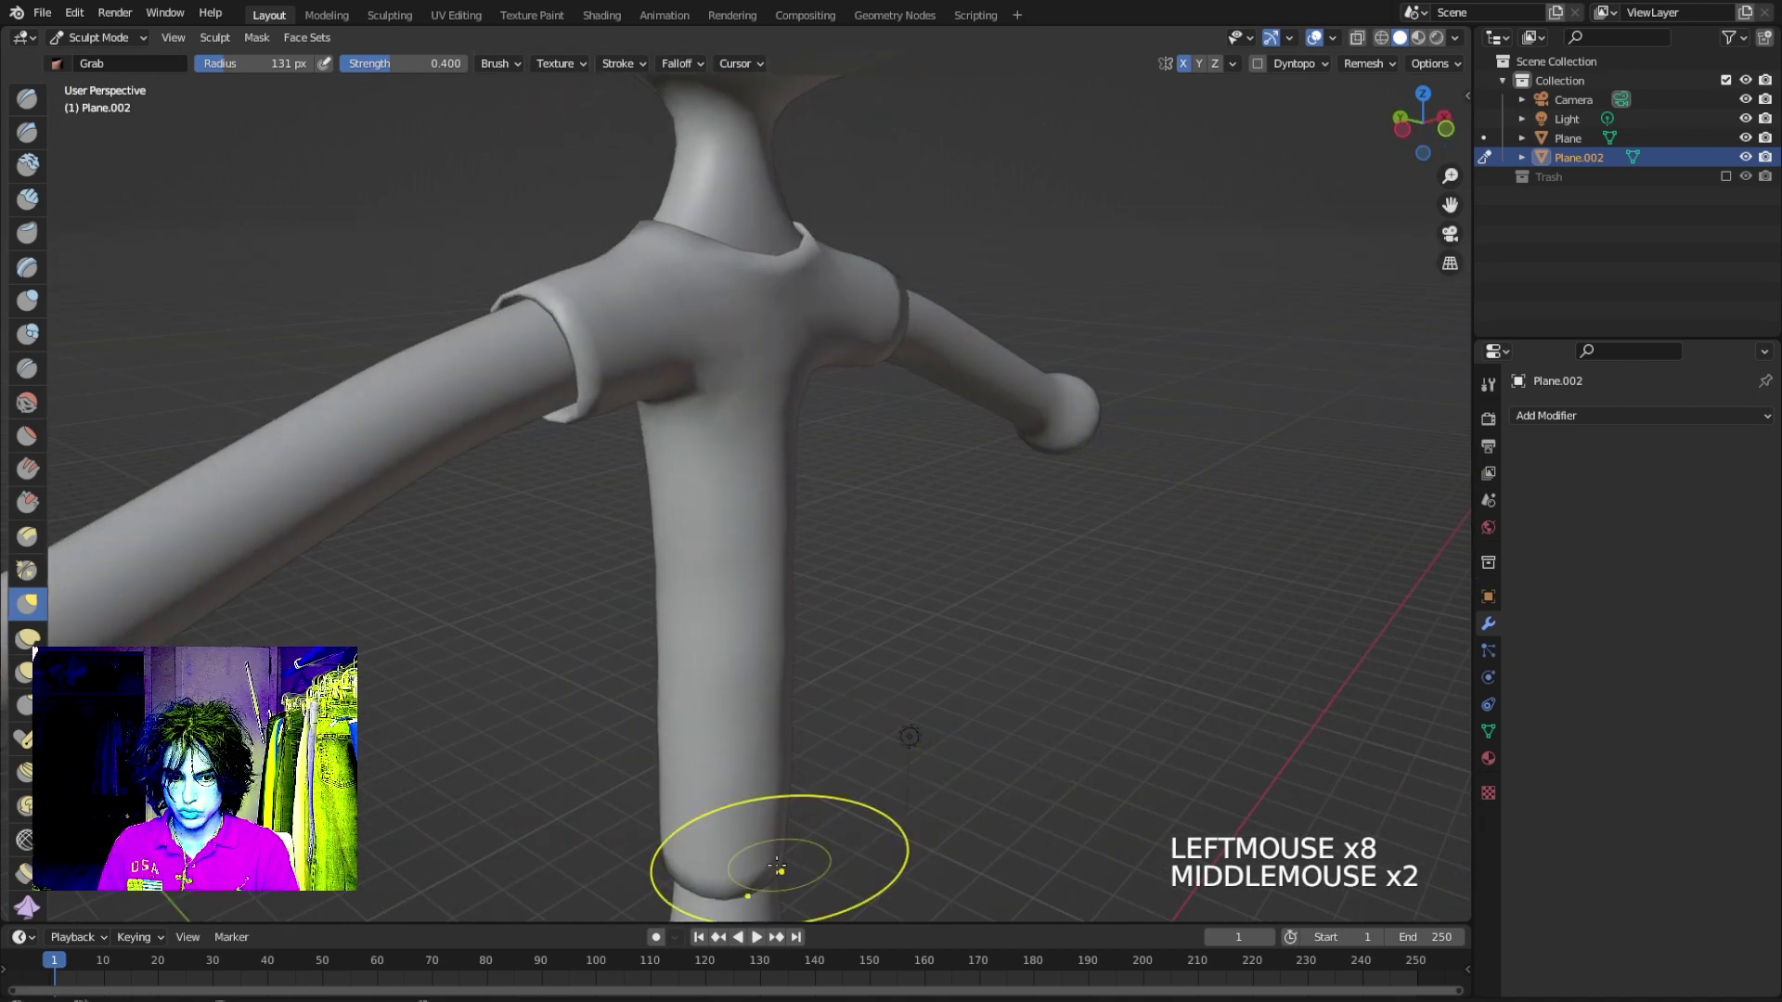
click(742, 855)
middle_drag(736, 854, 727, 850)
click(714, 844)
click(708, 794)
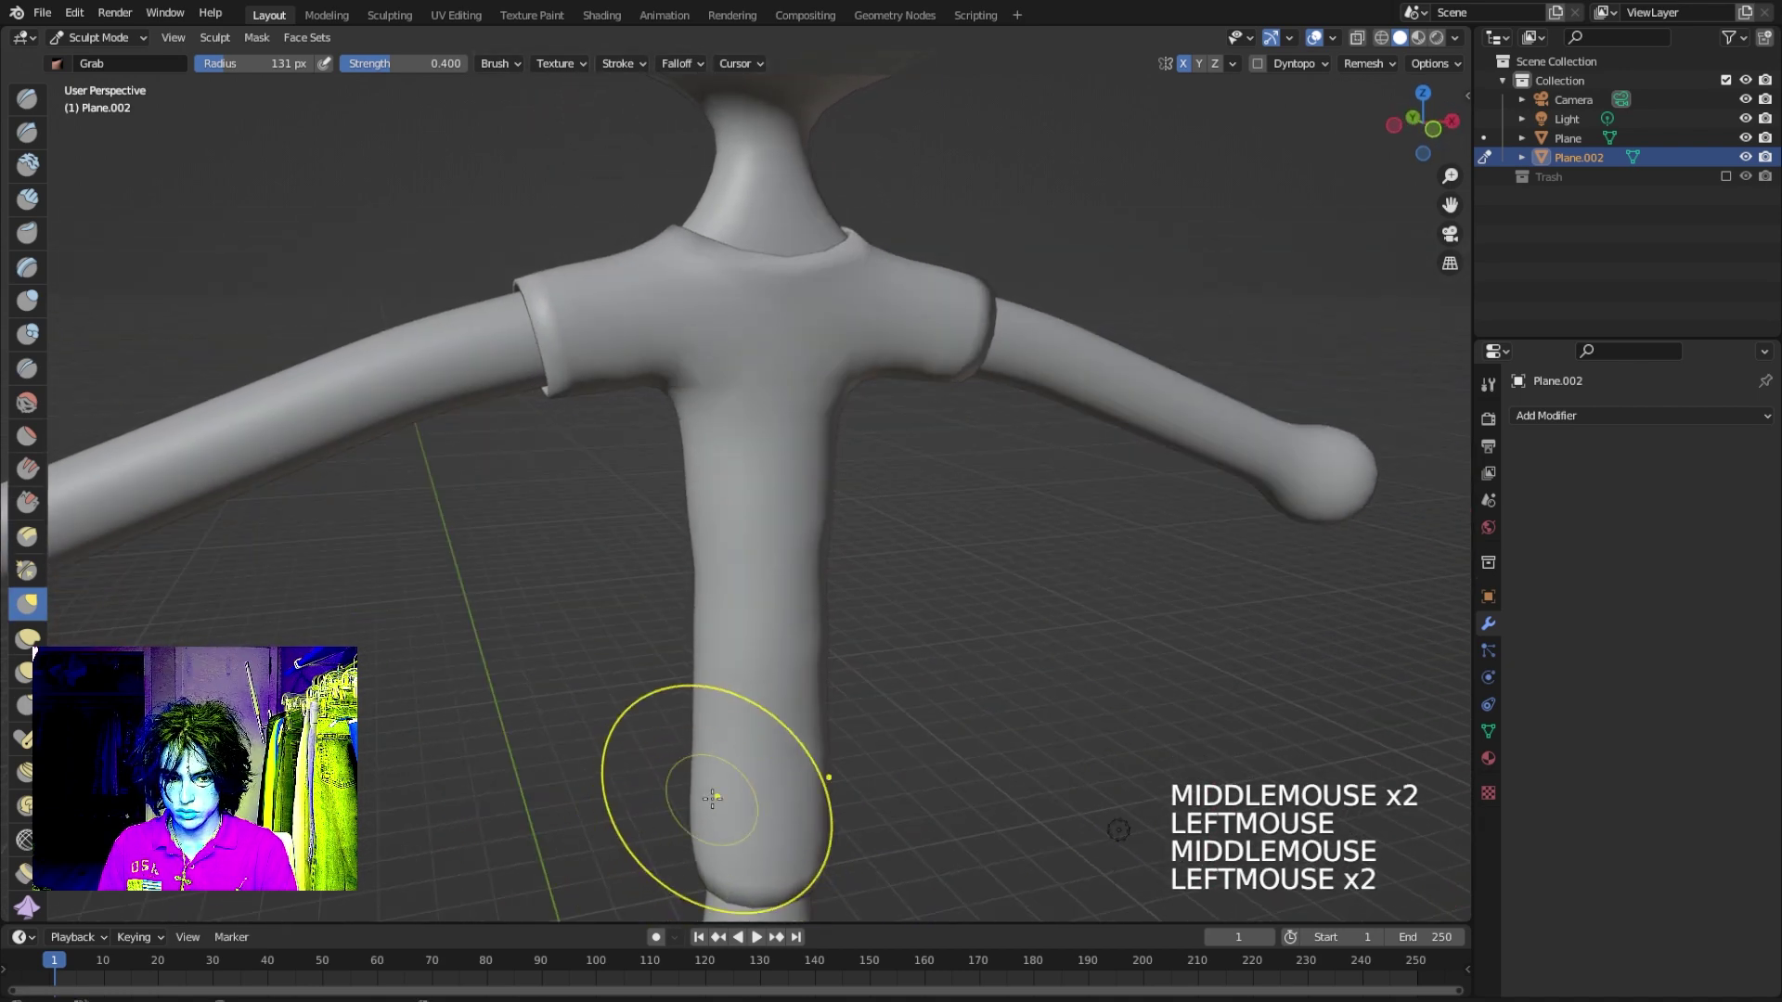
click(698, 747)
click(691, 710)
click(689, 699)
Continue widening the shirt's sides from mid-torso up to the armpits.
click(705, 640)
click(710, 584)
click(687, 534)
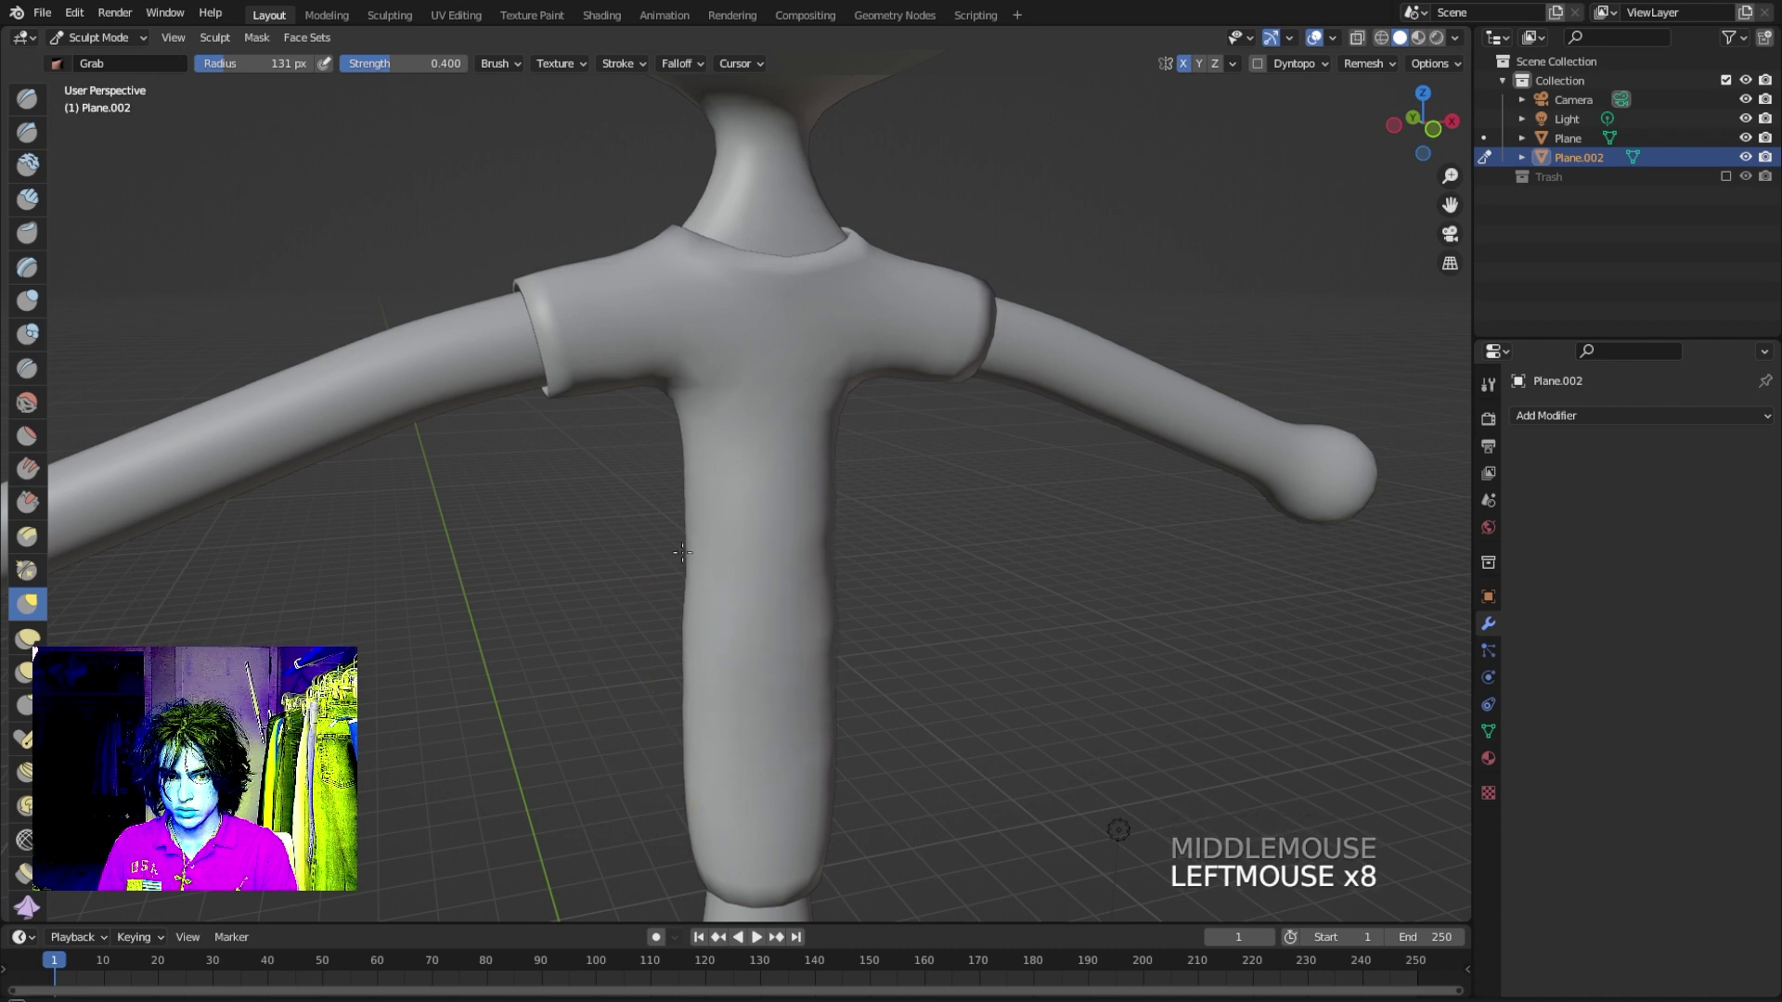
click(659, 478)
click(682, 423)
click(683, 478)
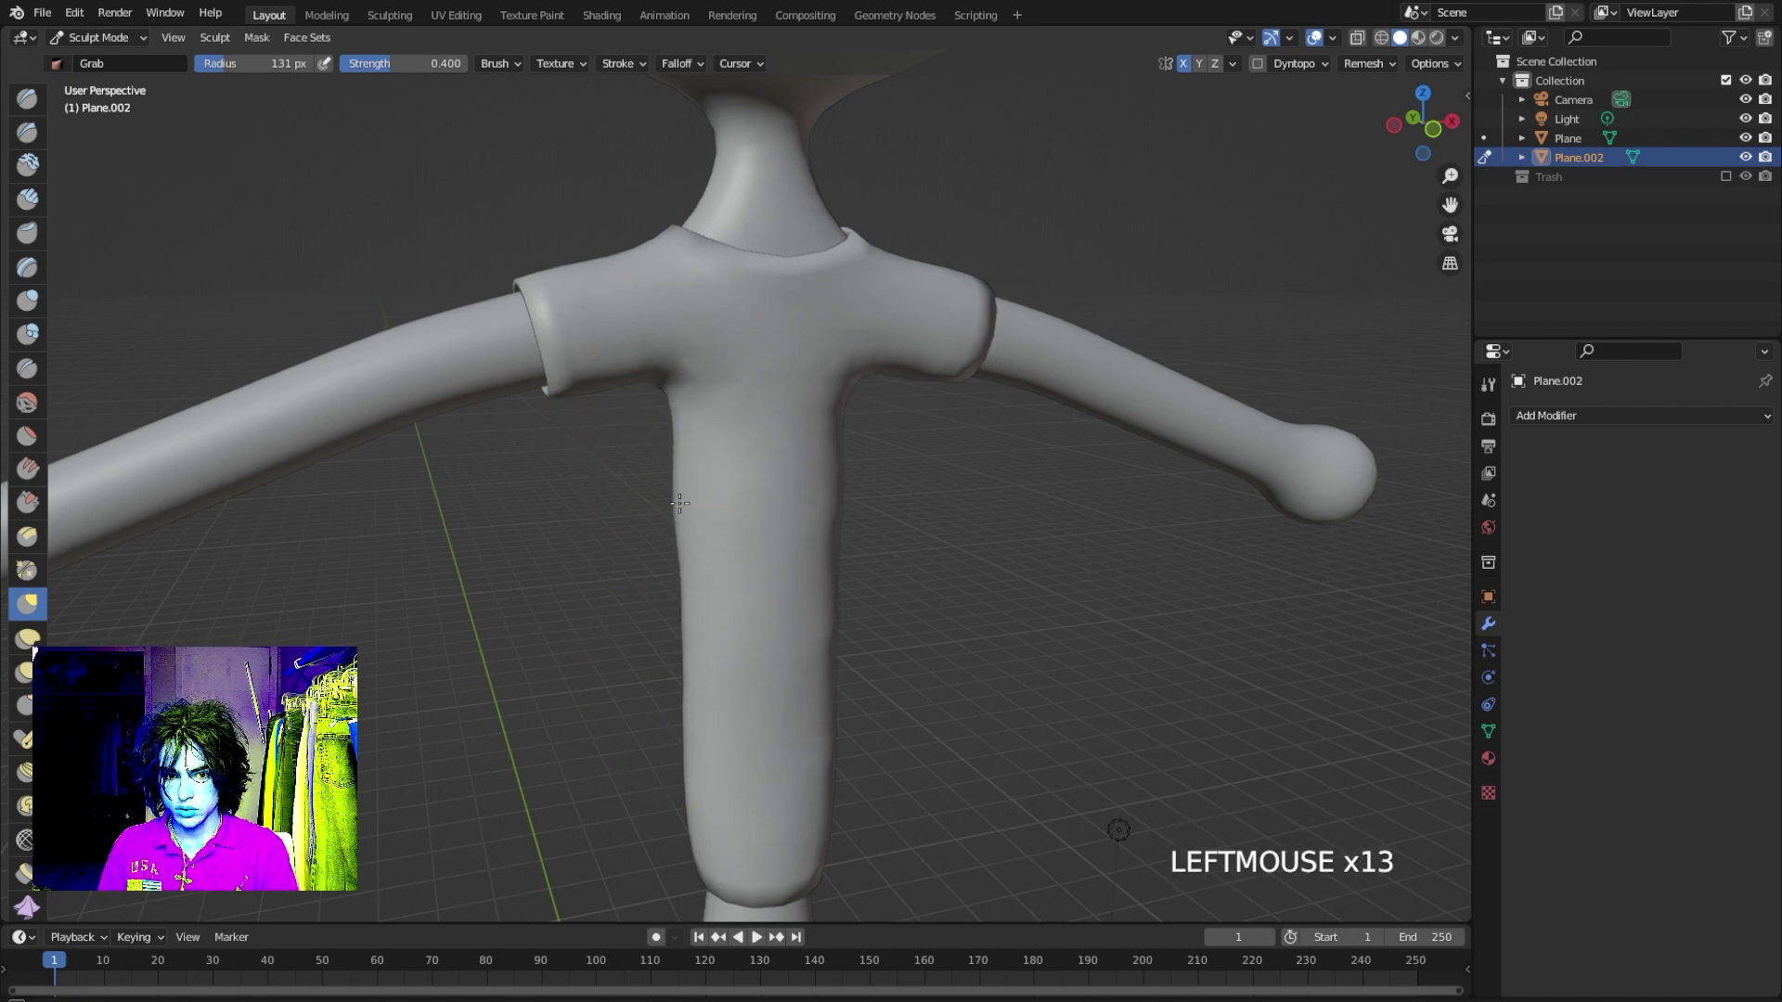
click(682, 506)
Try pulling the middle of the shirt's front hem upward with the Grab brush.
mouse_move(704, 510)
middle_down()
mouse_move(746, 519)
mouse_move(756, 616)
middle_up()
scroll(696, 517, down, 5)
drag(754, 620, 752, 568)
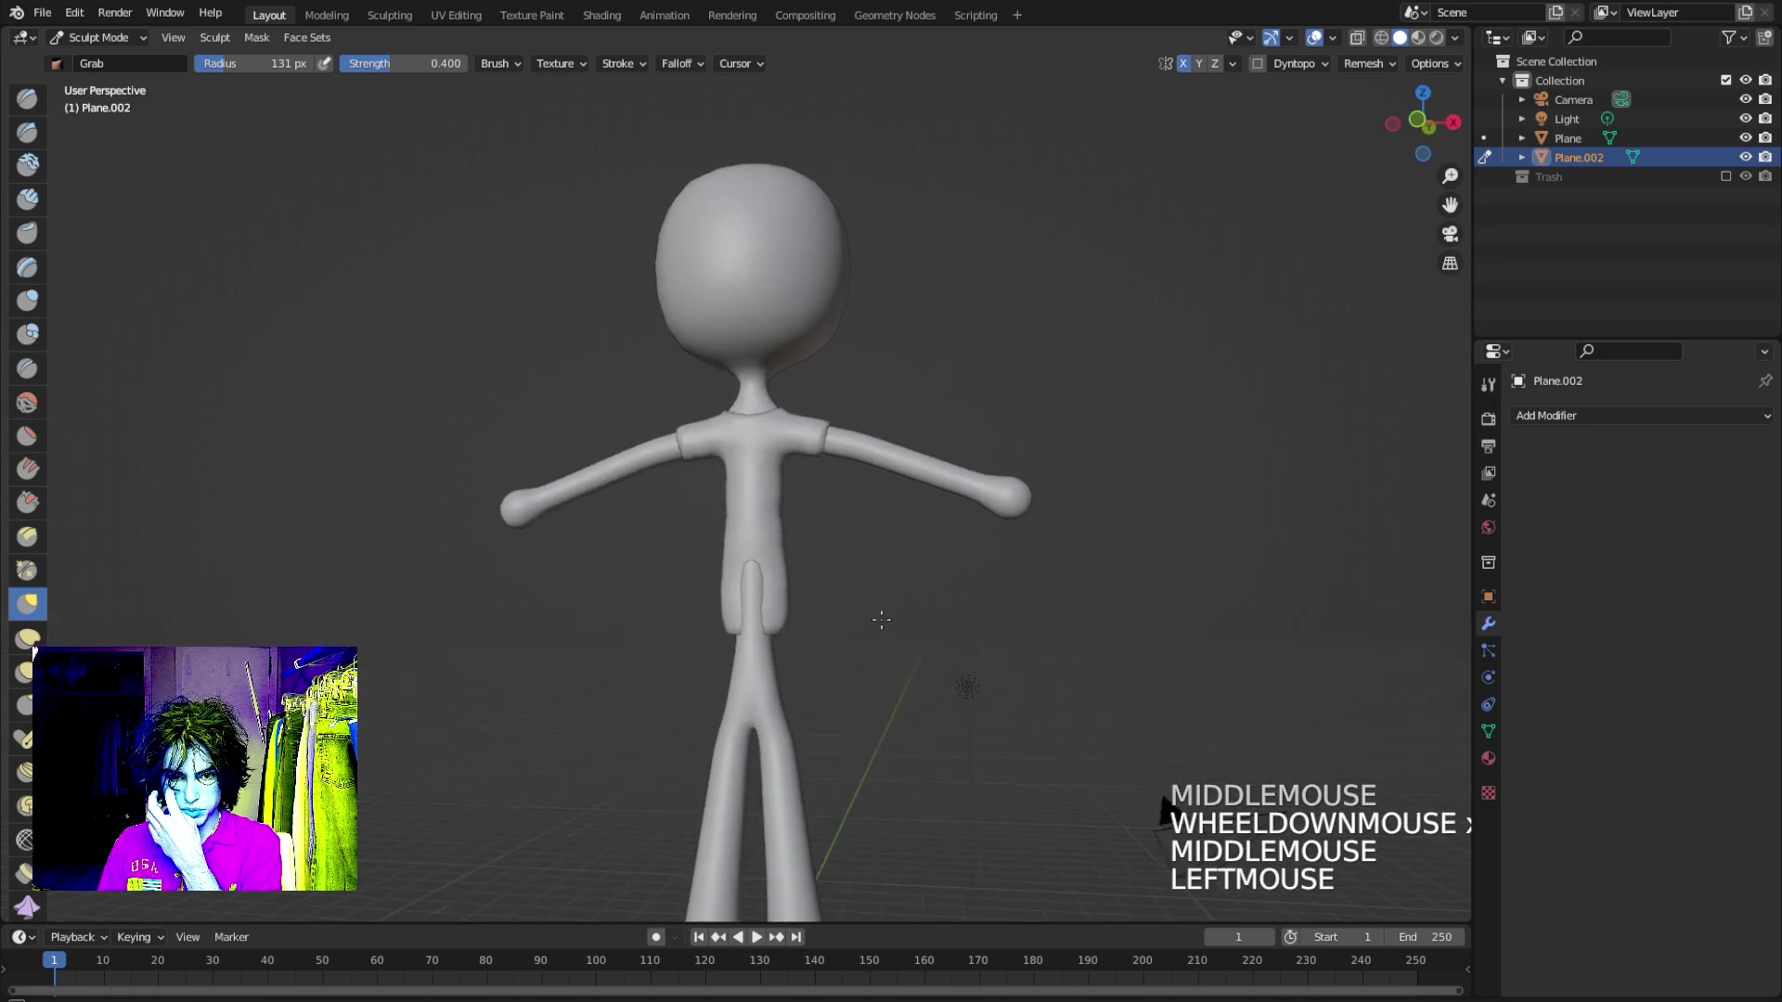
middle_drag(846, 620, 723, 482)
click(748, 604)
Return to Object Mode, rename the shirt object TeeShirt and deselect it.
click(97, 37)
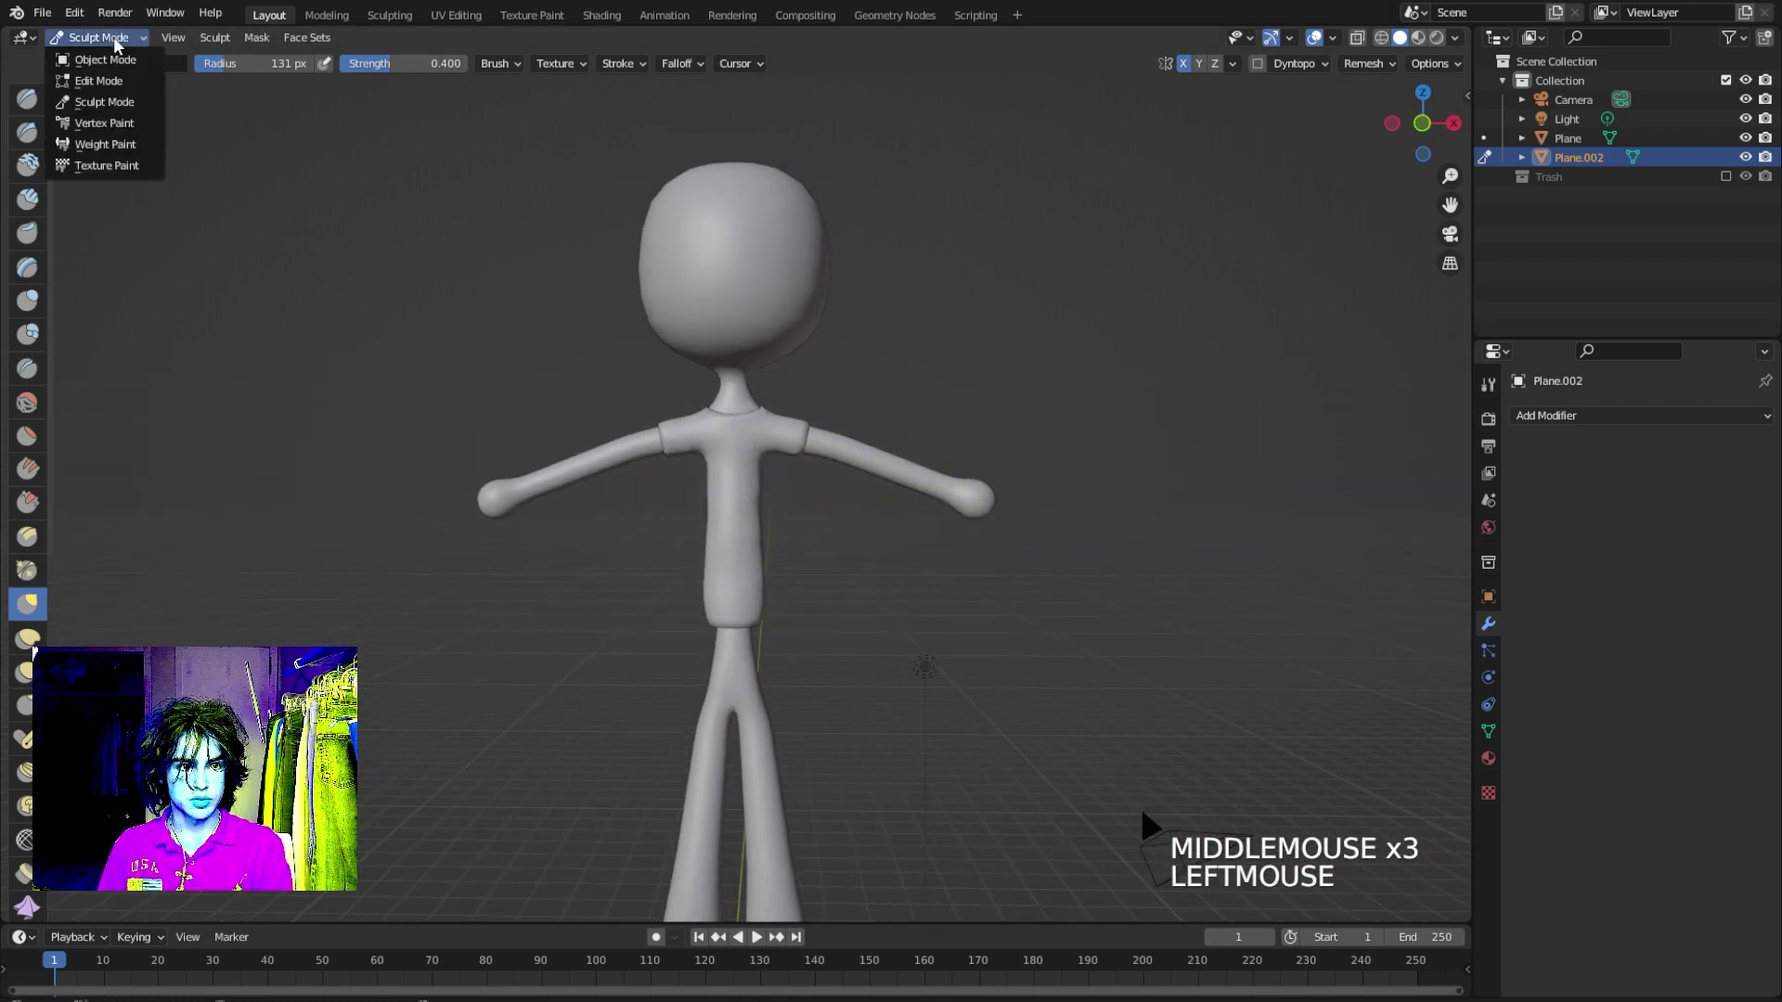
click(86, 43)
middle_drag(610, 471, 715, 446)
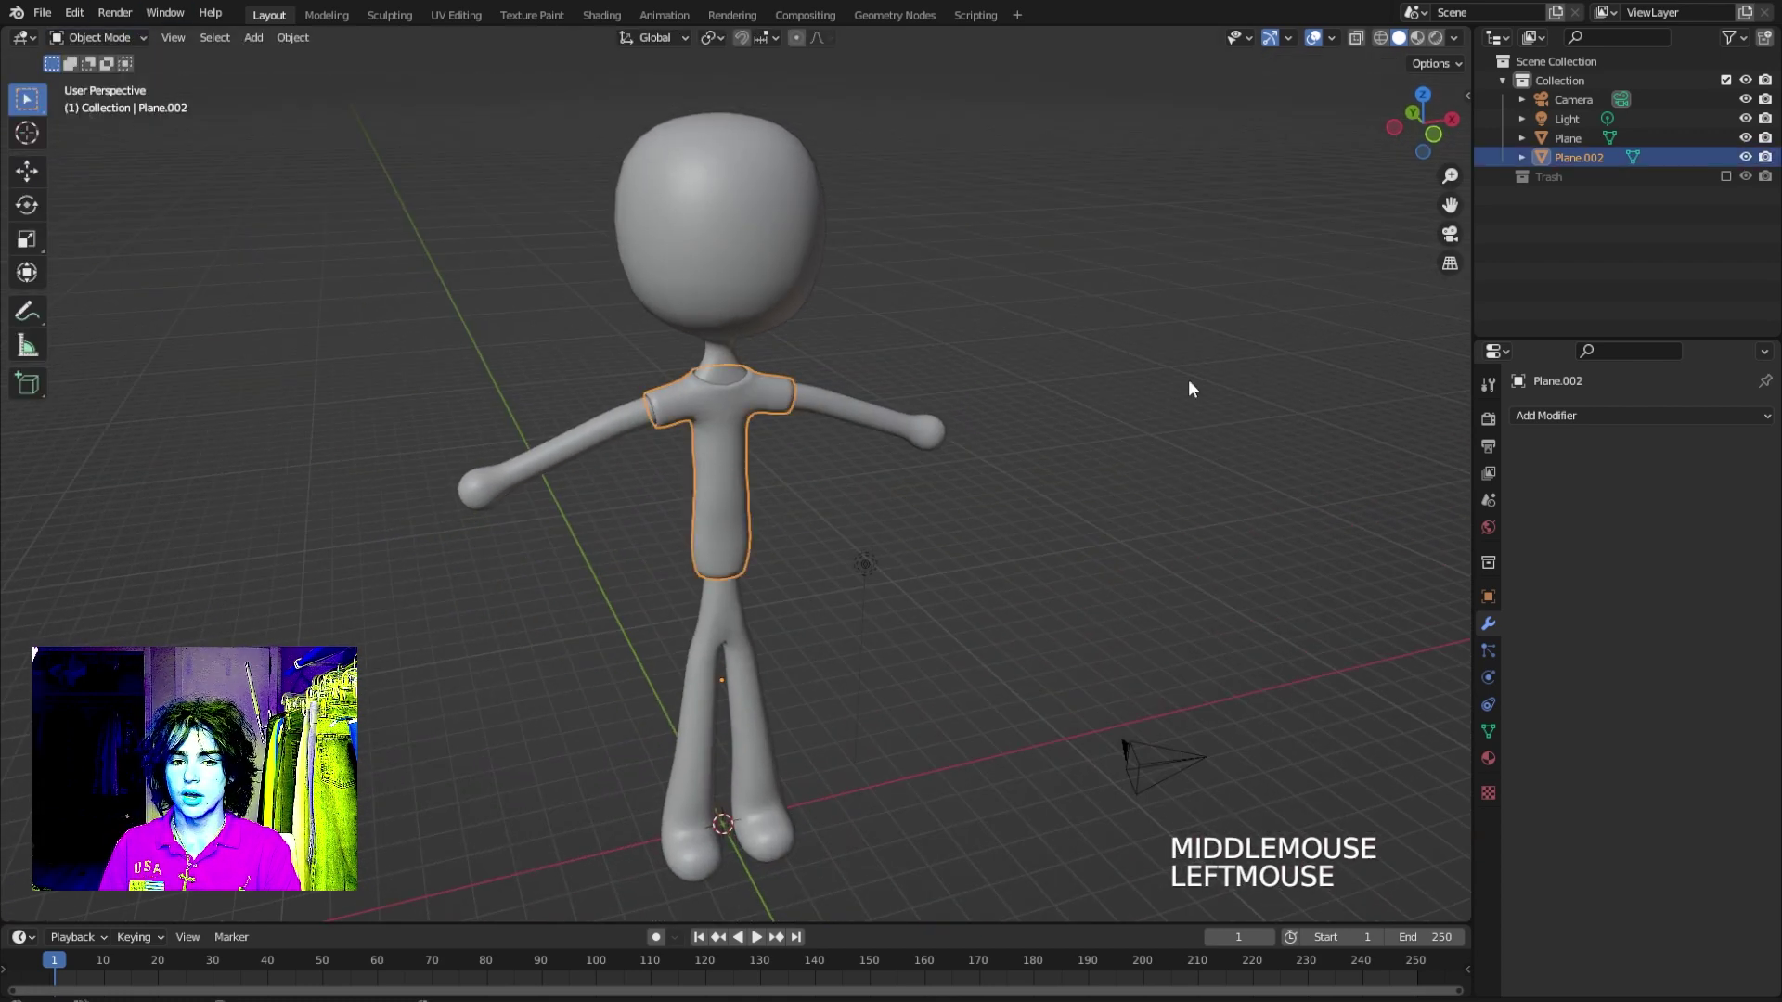
double_click(1578, 156)
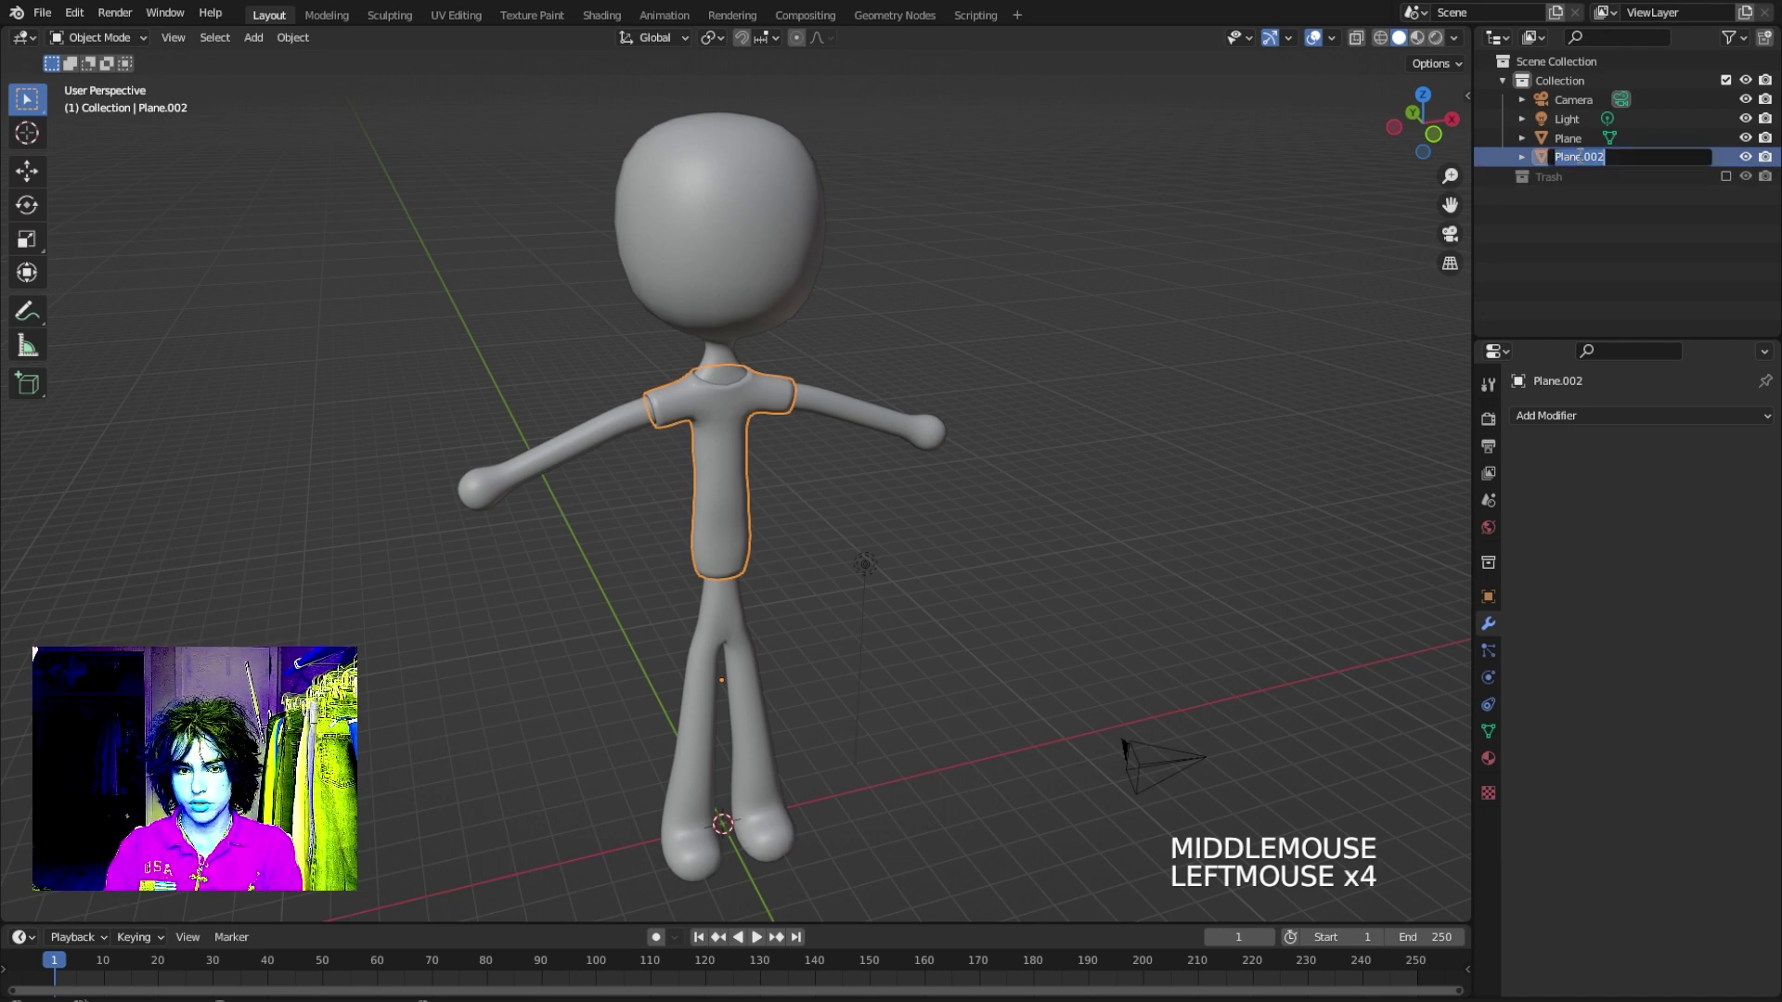
text(TeeShirt)
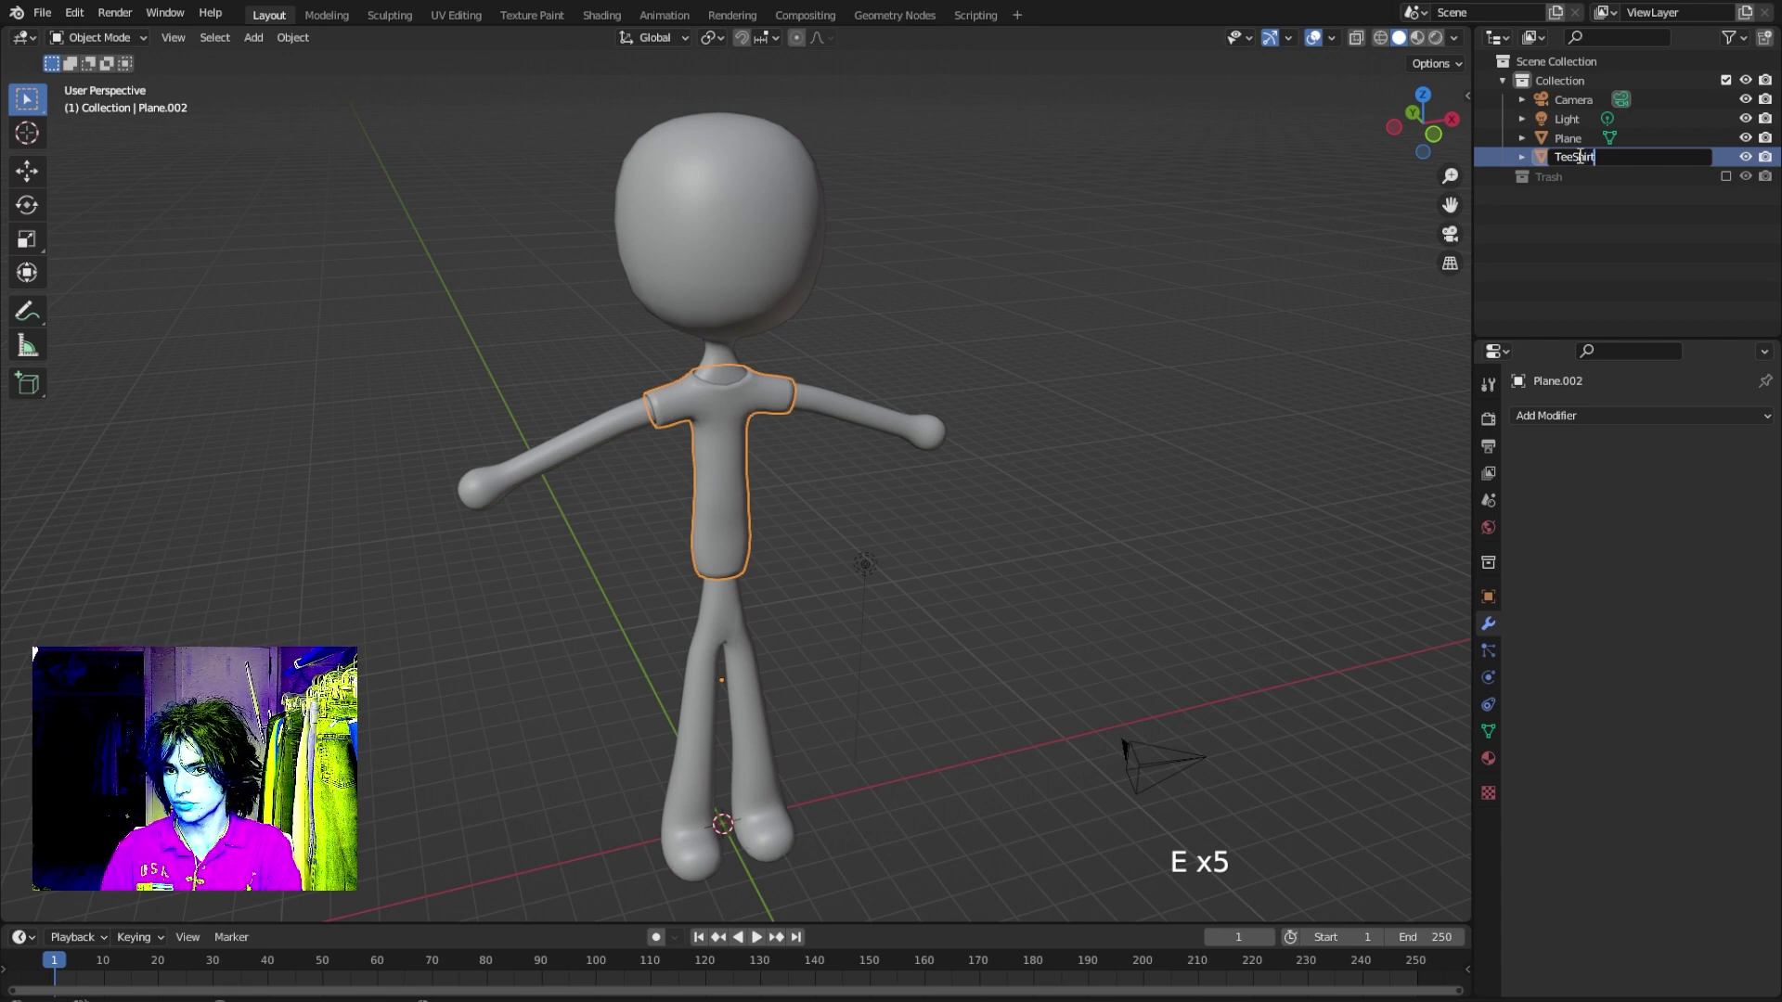
click(1667, 290)
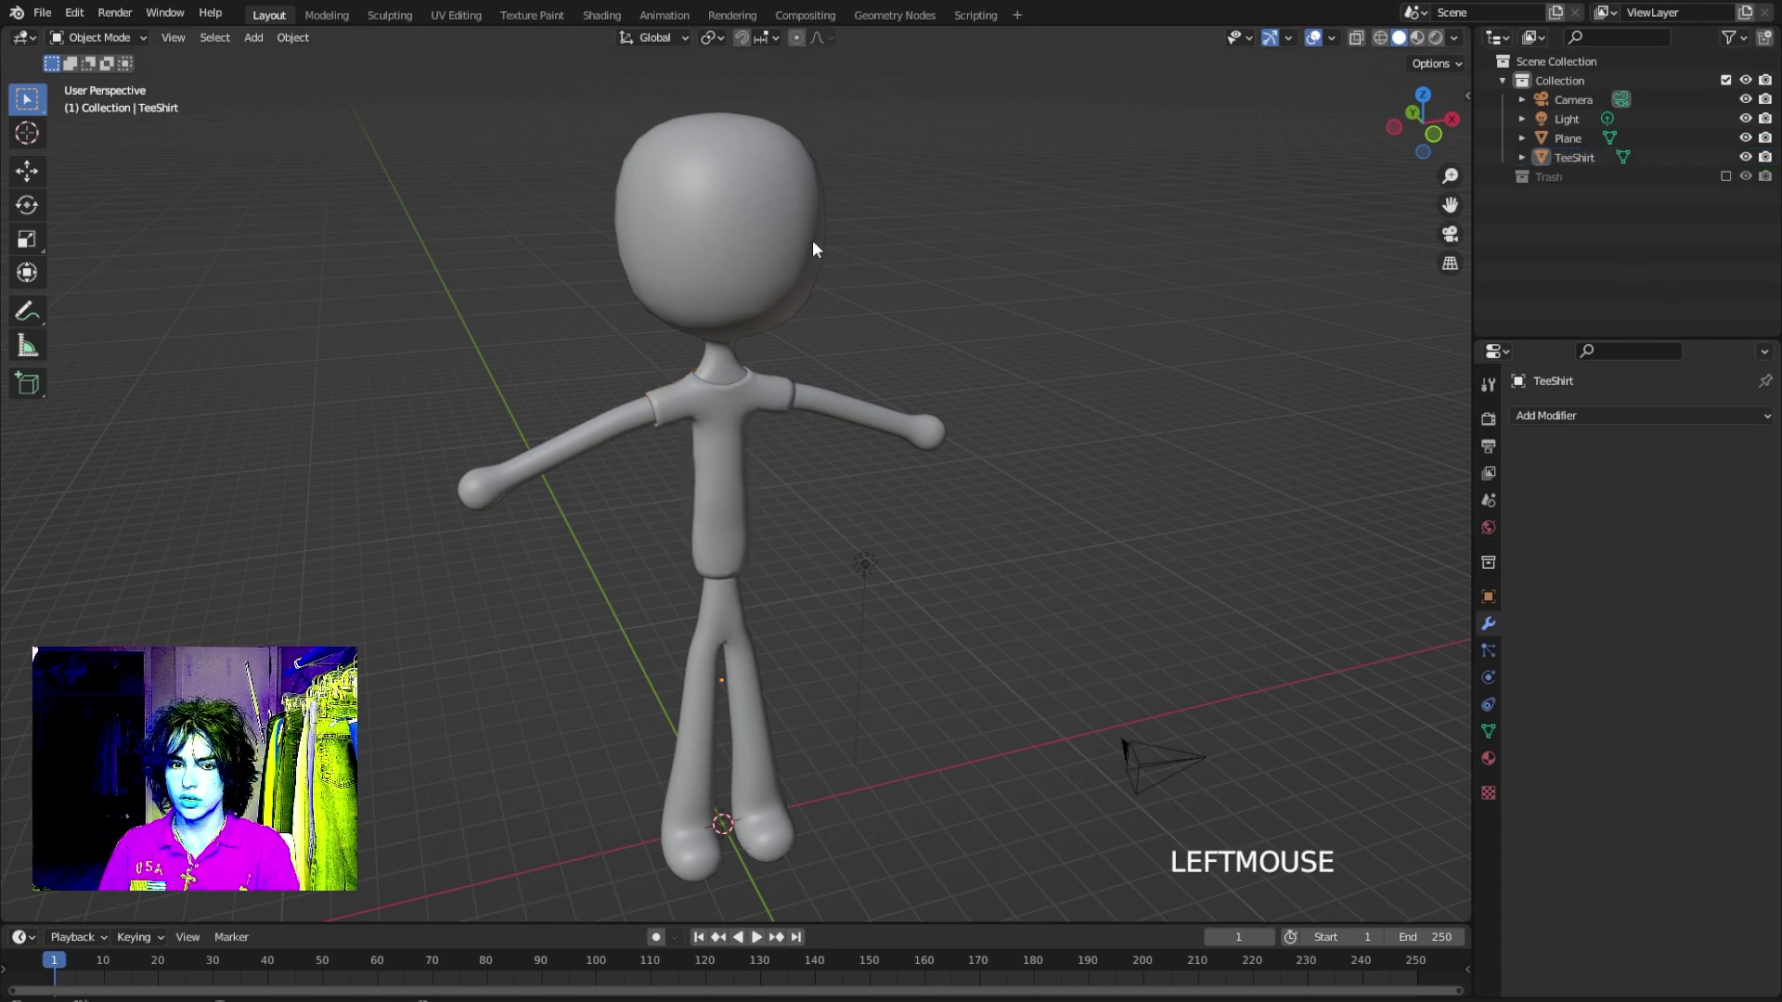
Select the body mesh, rename it Character and deselect it.
click(765, 297)
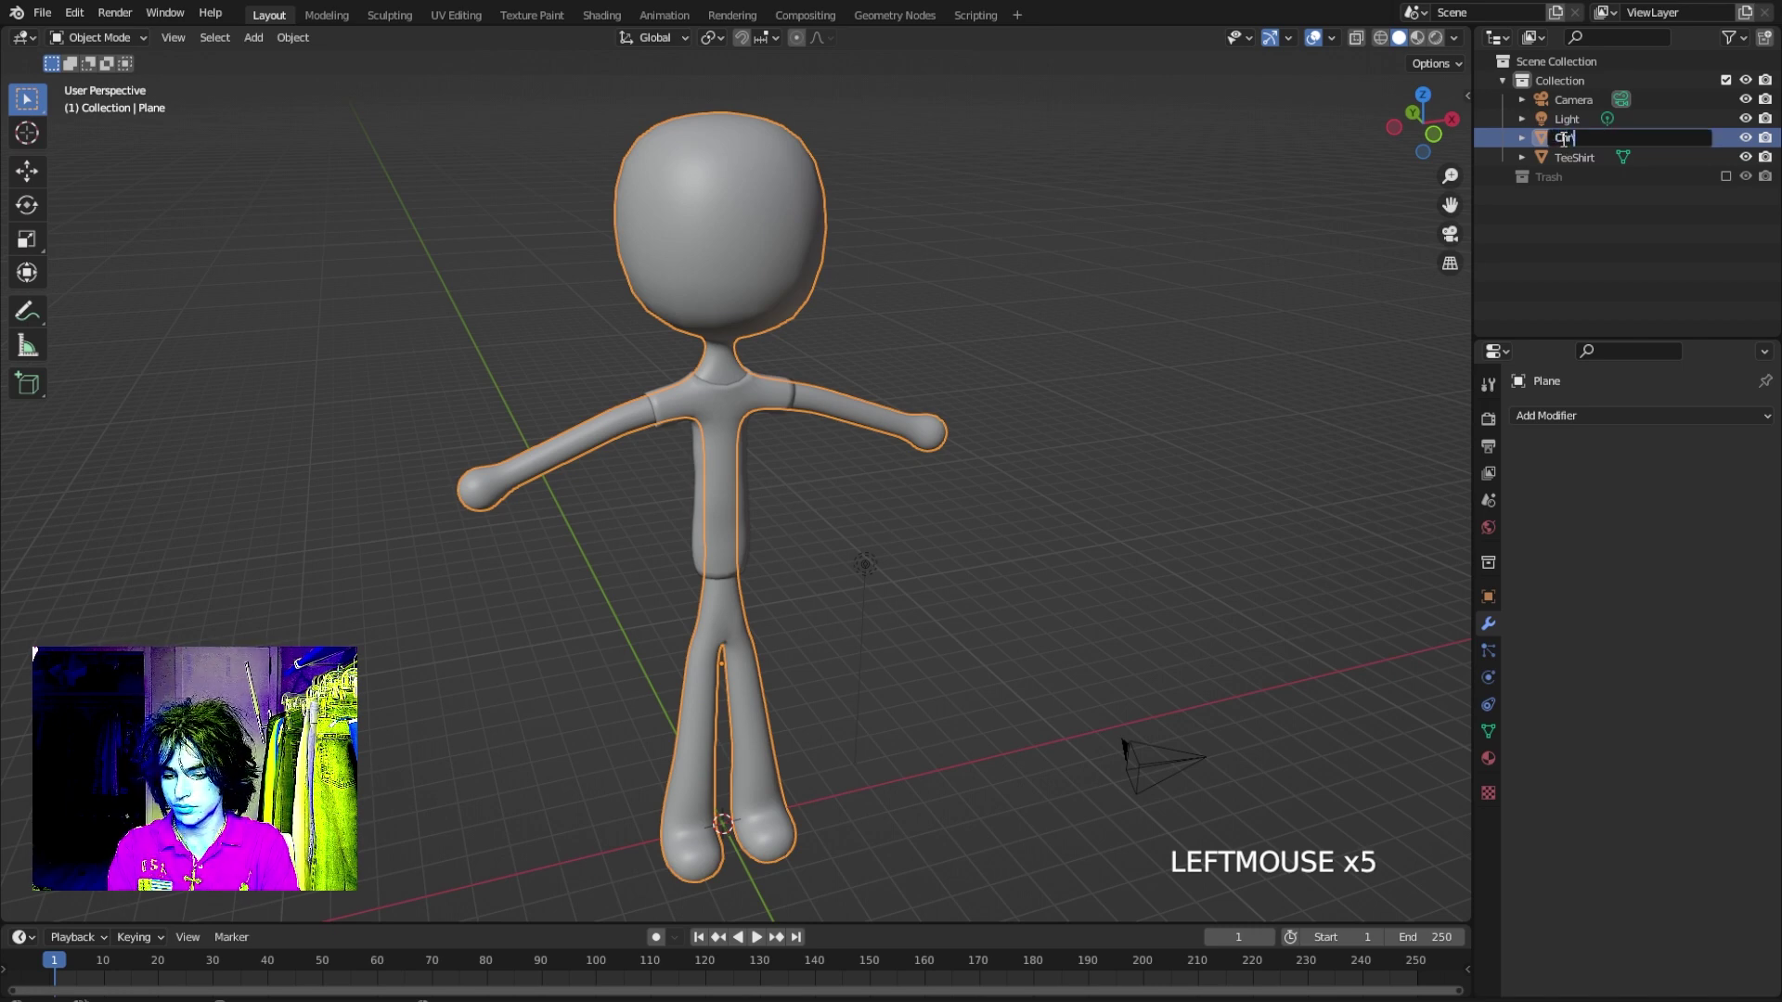
key(BackSpace)
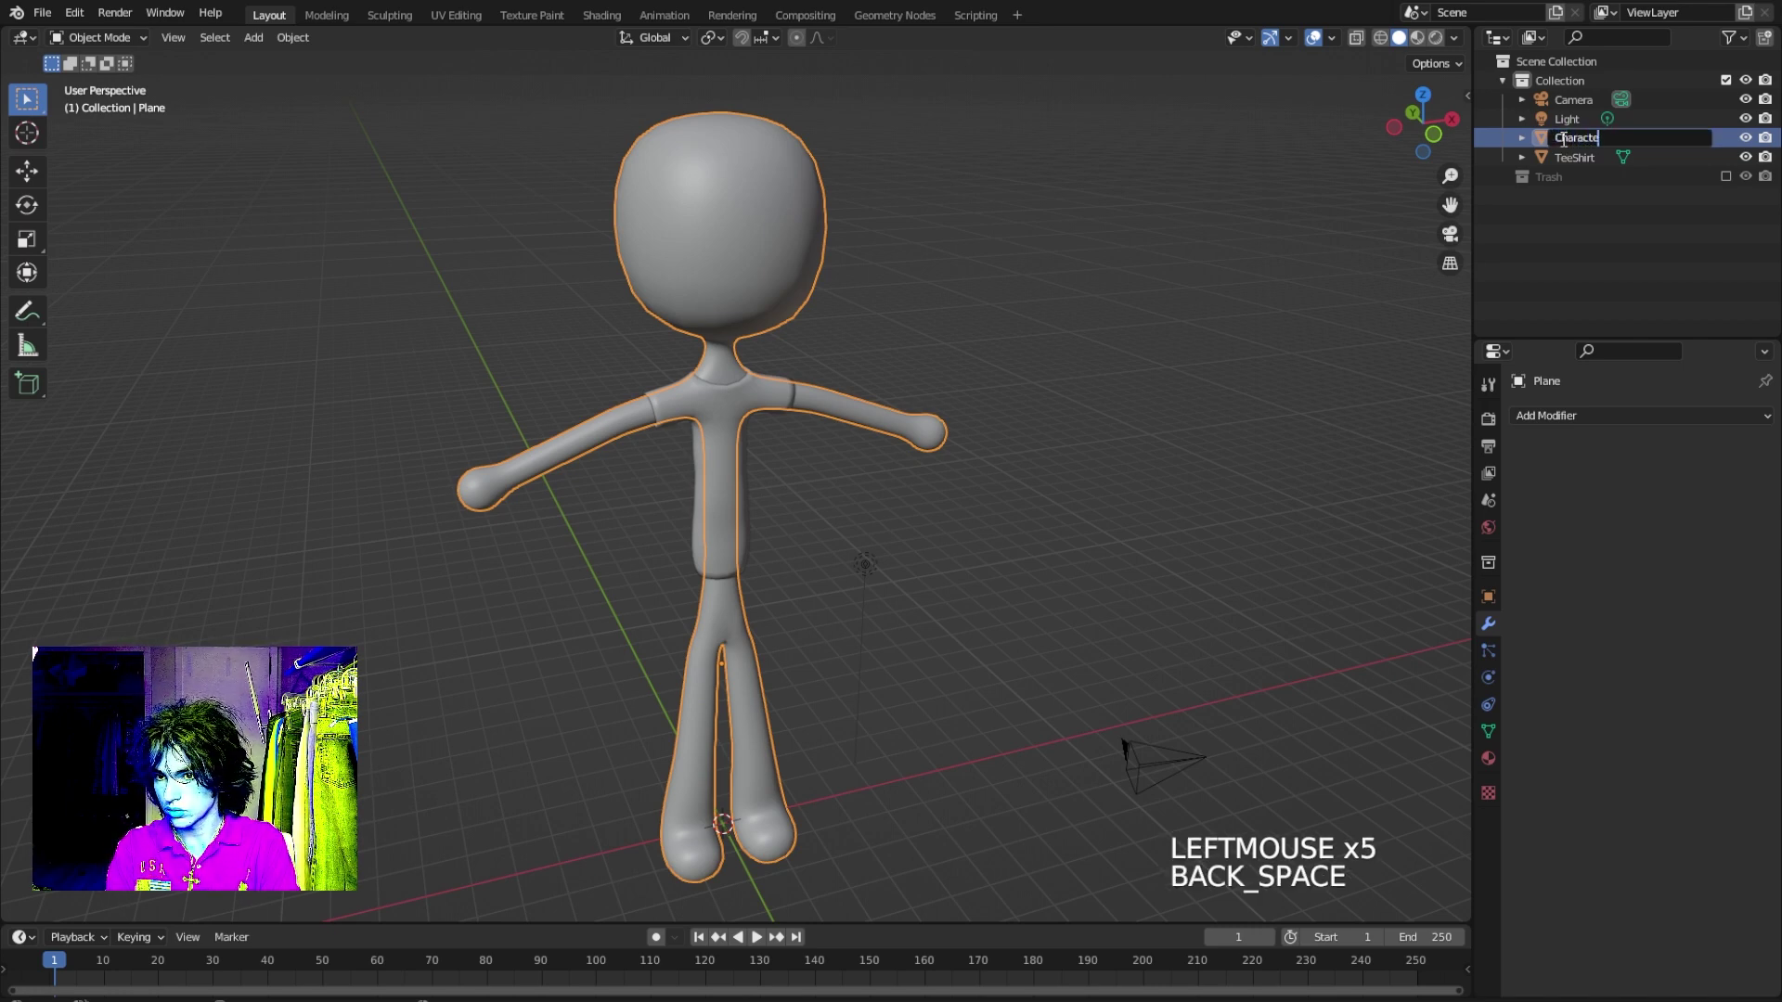
click(1133, 223)
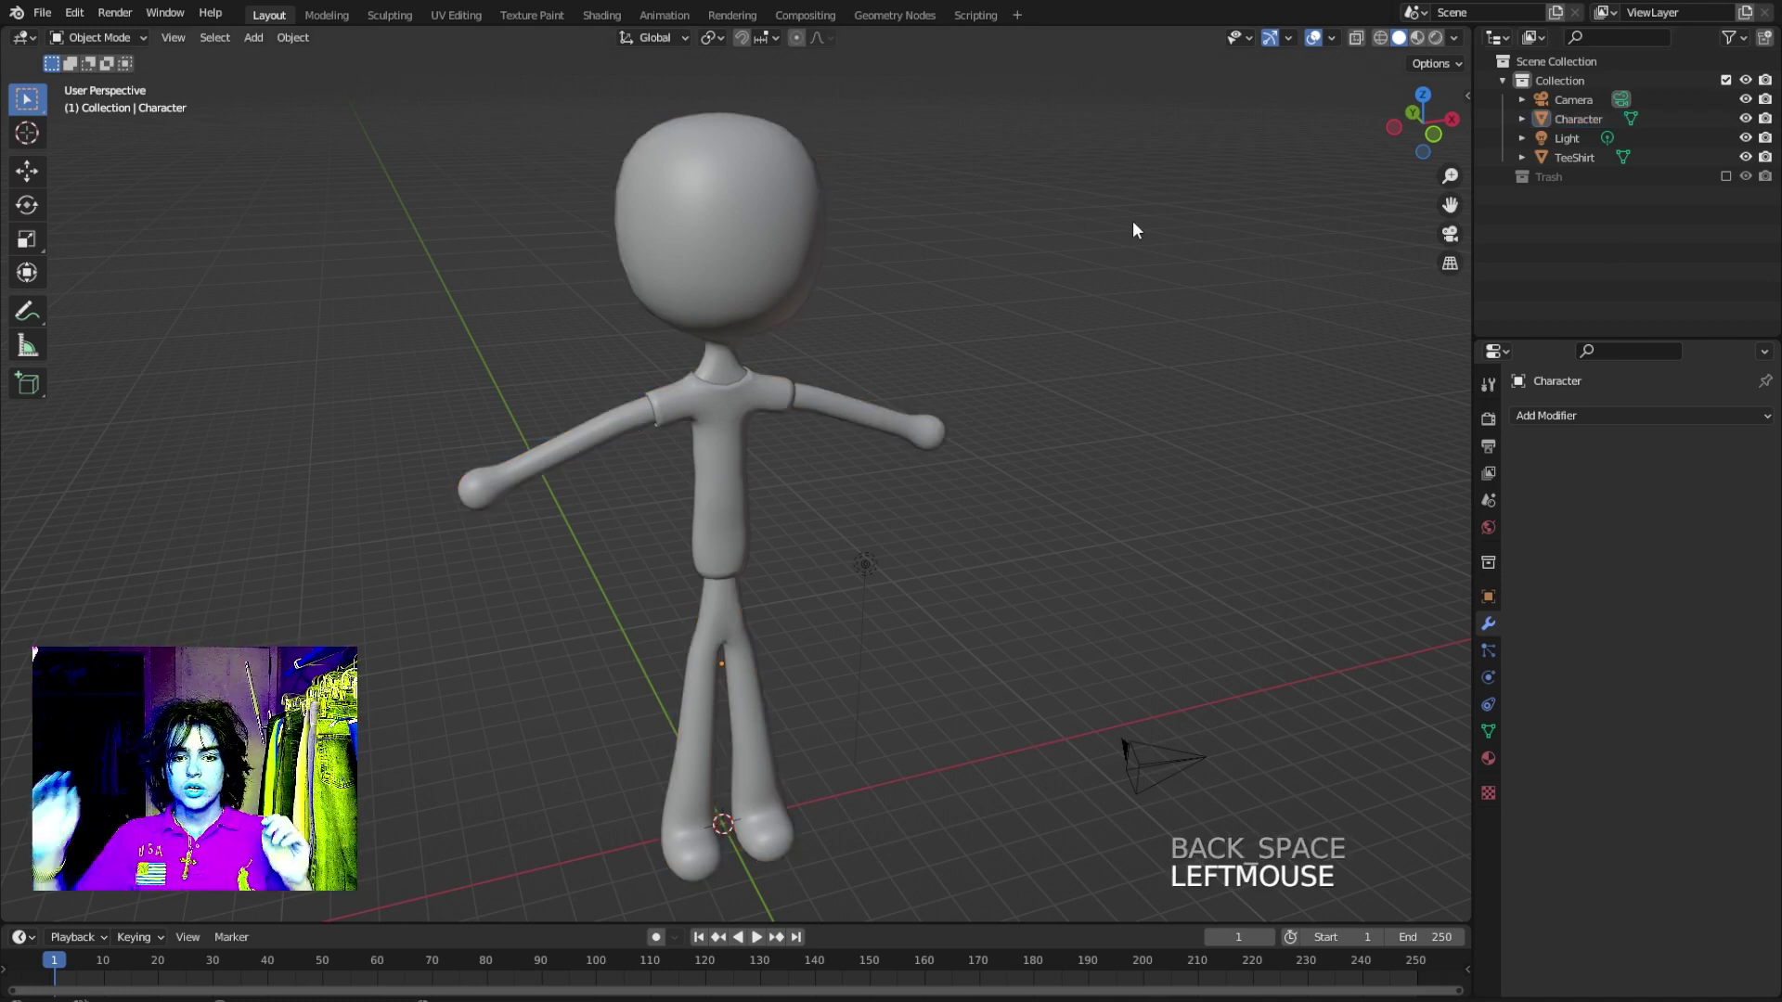
Add a Subdivision Surface modifier with viewport level 2 to the Character body mesh and apply it.
middle_drag(901, 396, 822, 457)
scroll(840, 603, up, 2)
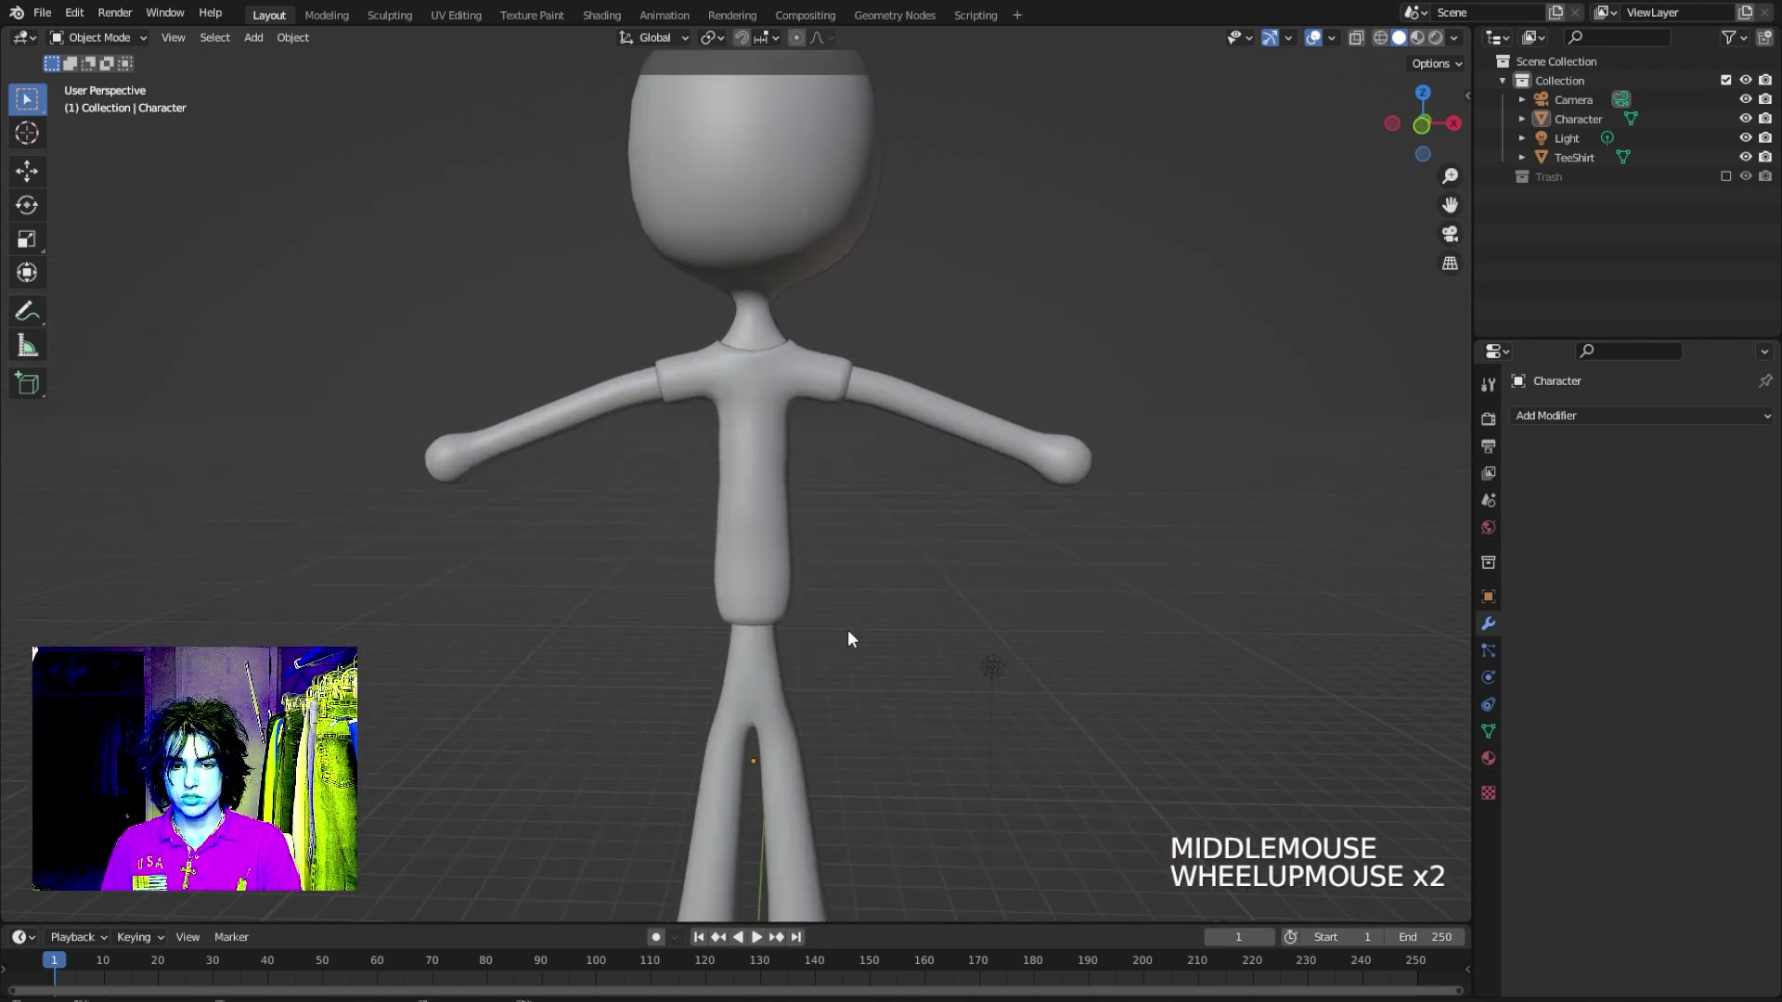
shift+middle_drag(848, 630, 770, 523)
click(770, 526)
middle_drag(927, 571, 940, 581)
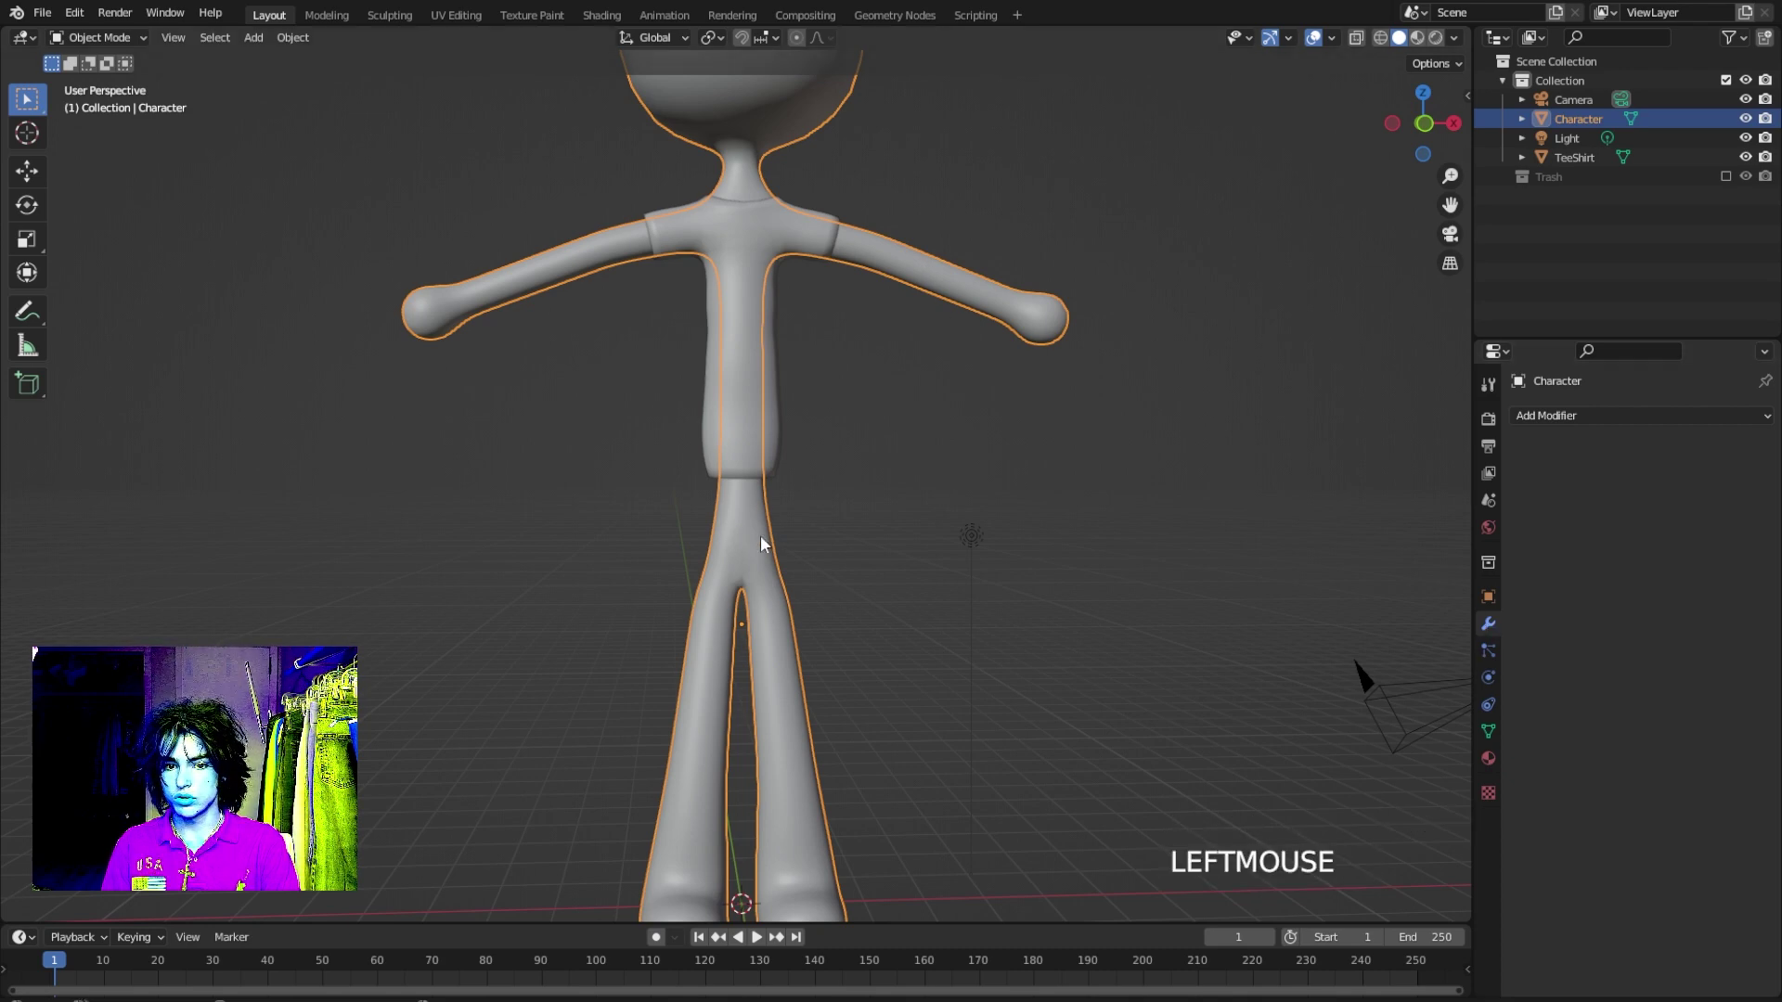
click(1556, 414)
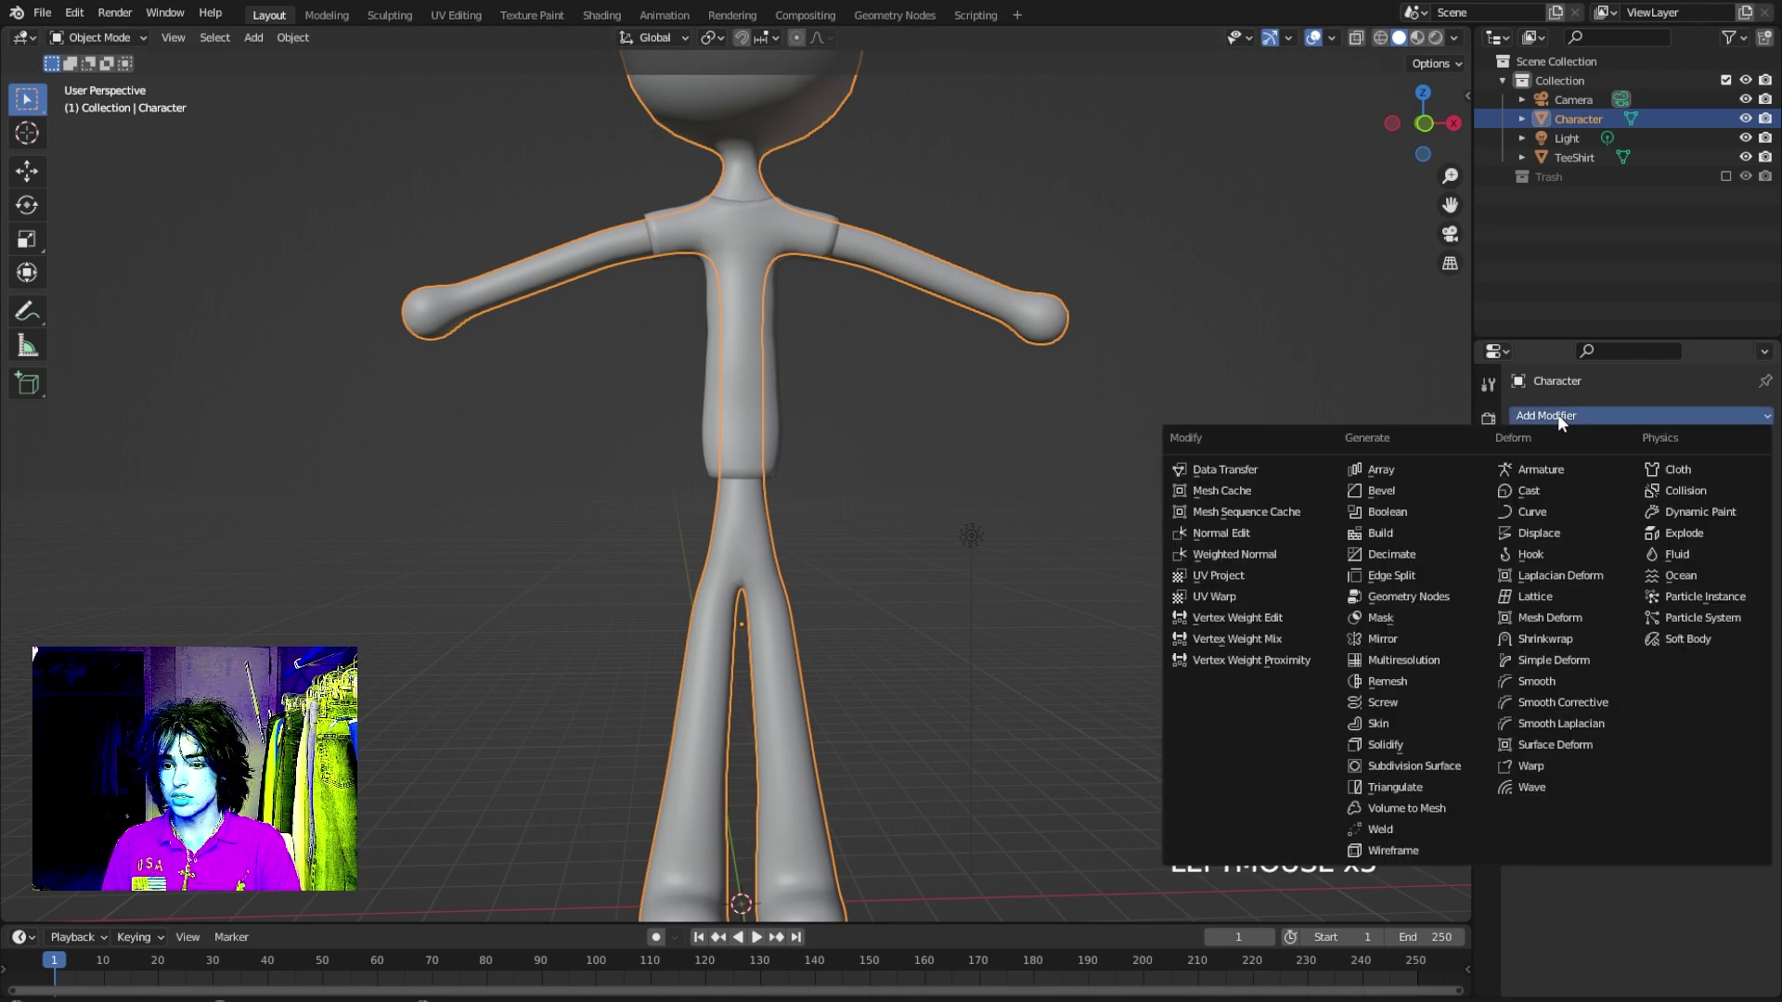
click(1414, 765)
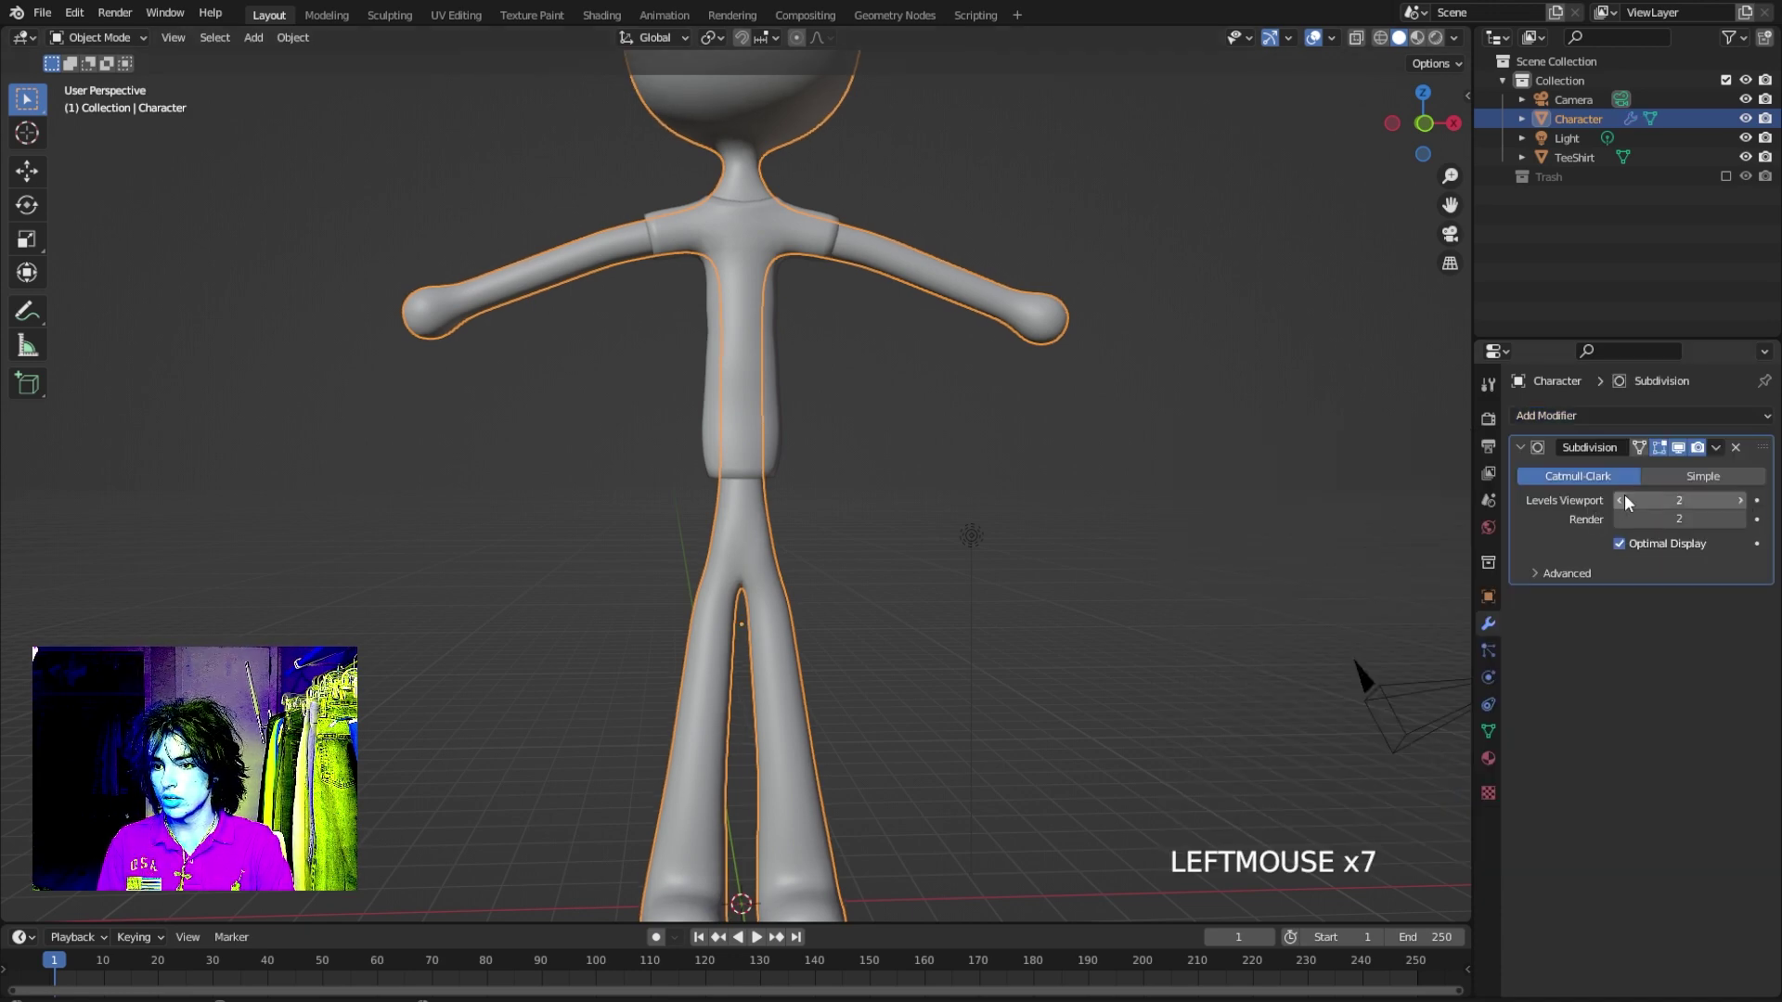
click(1716, 448)
click(1696, 470)
Examine the Character's mesh density around the legs in Edit Mode, and return to Object Mode.
key(Tab)
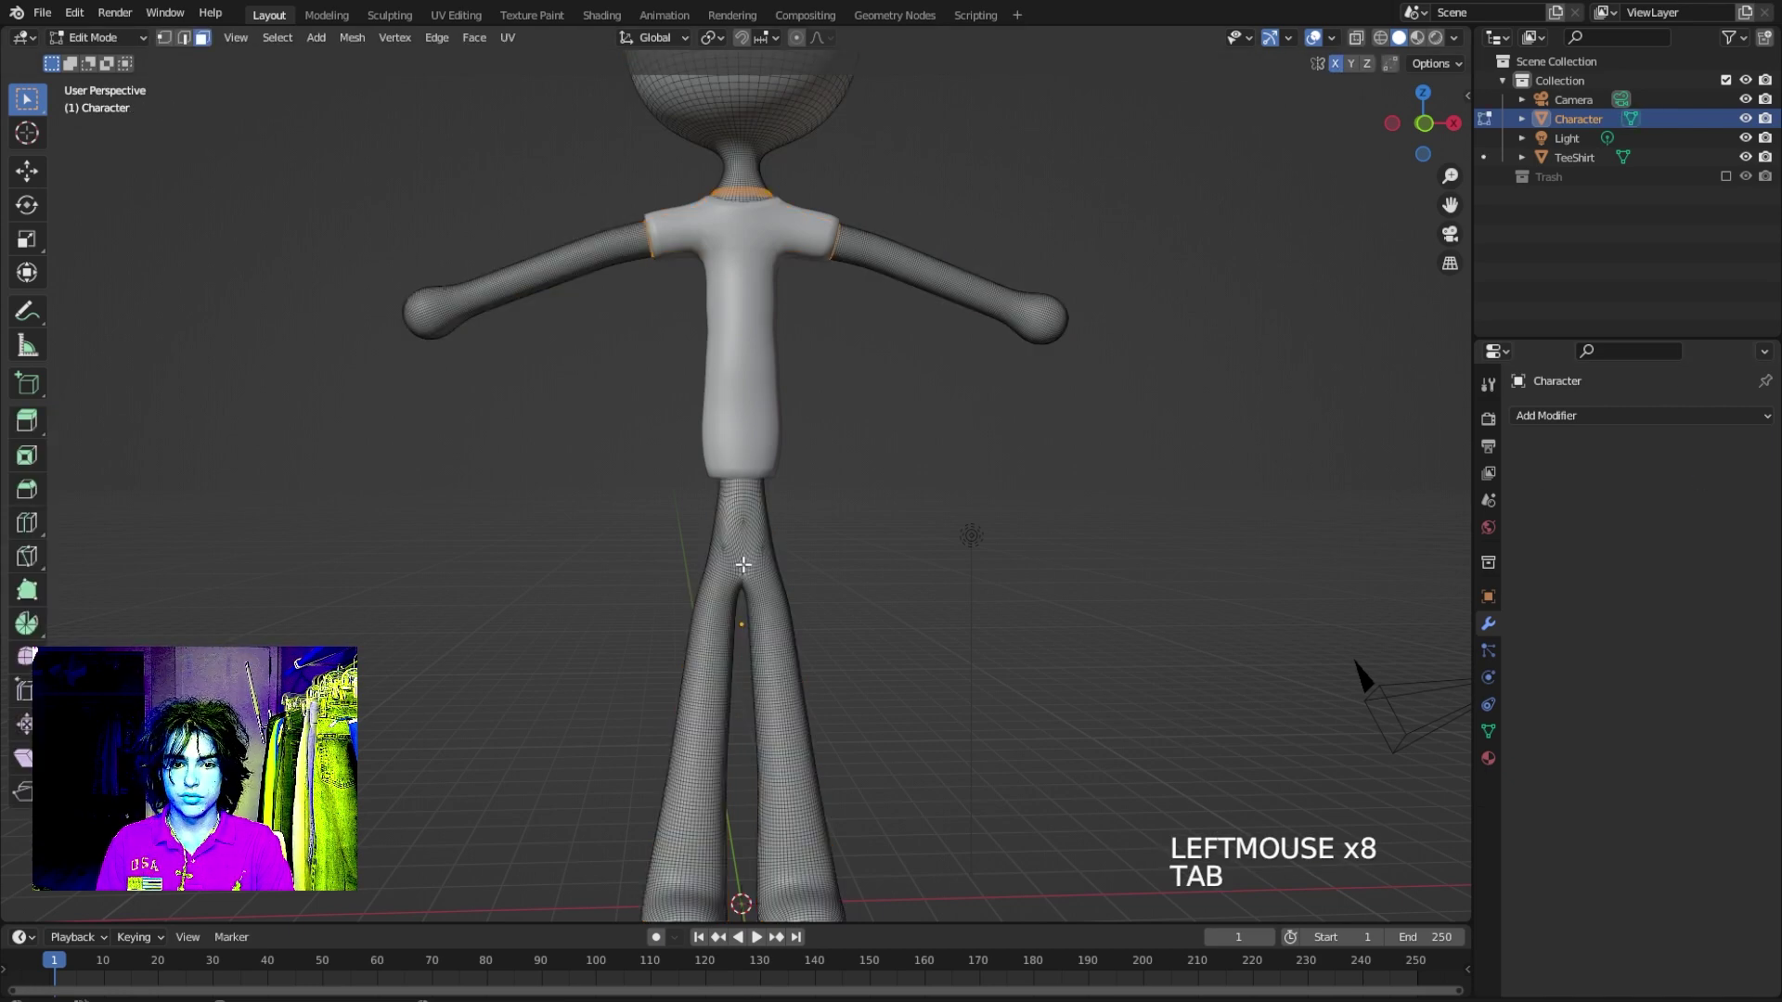
scroll(766, 579, up, 4)
middle_drag(716, 678, 812, 726)
scroll(812, 726, down, 4)
key(Tab)
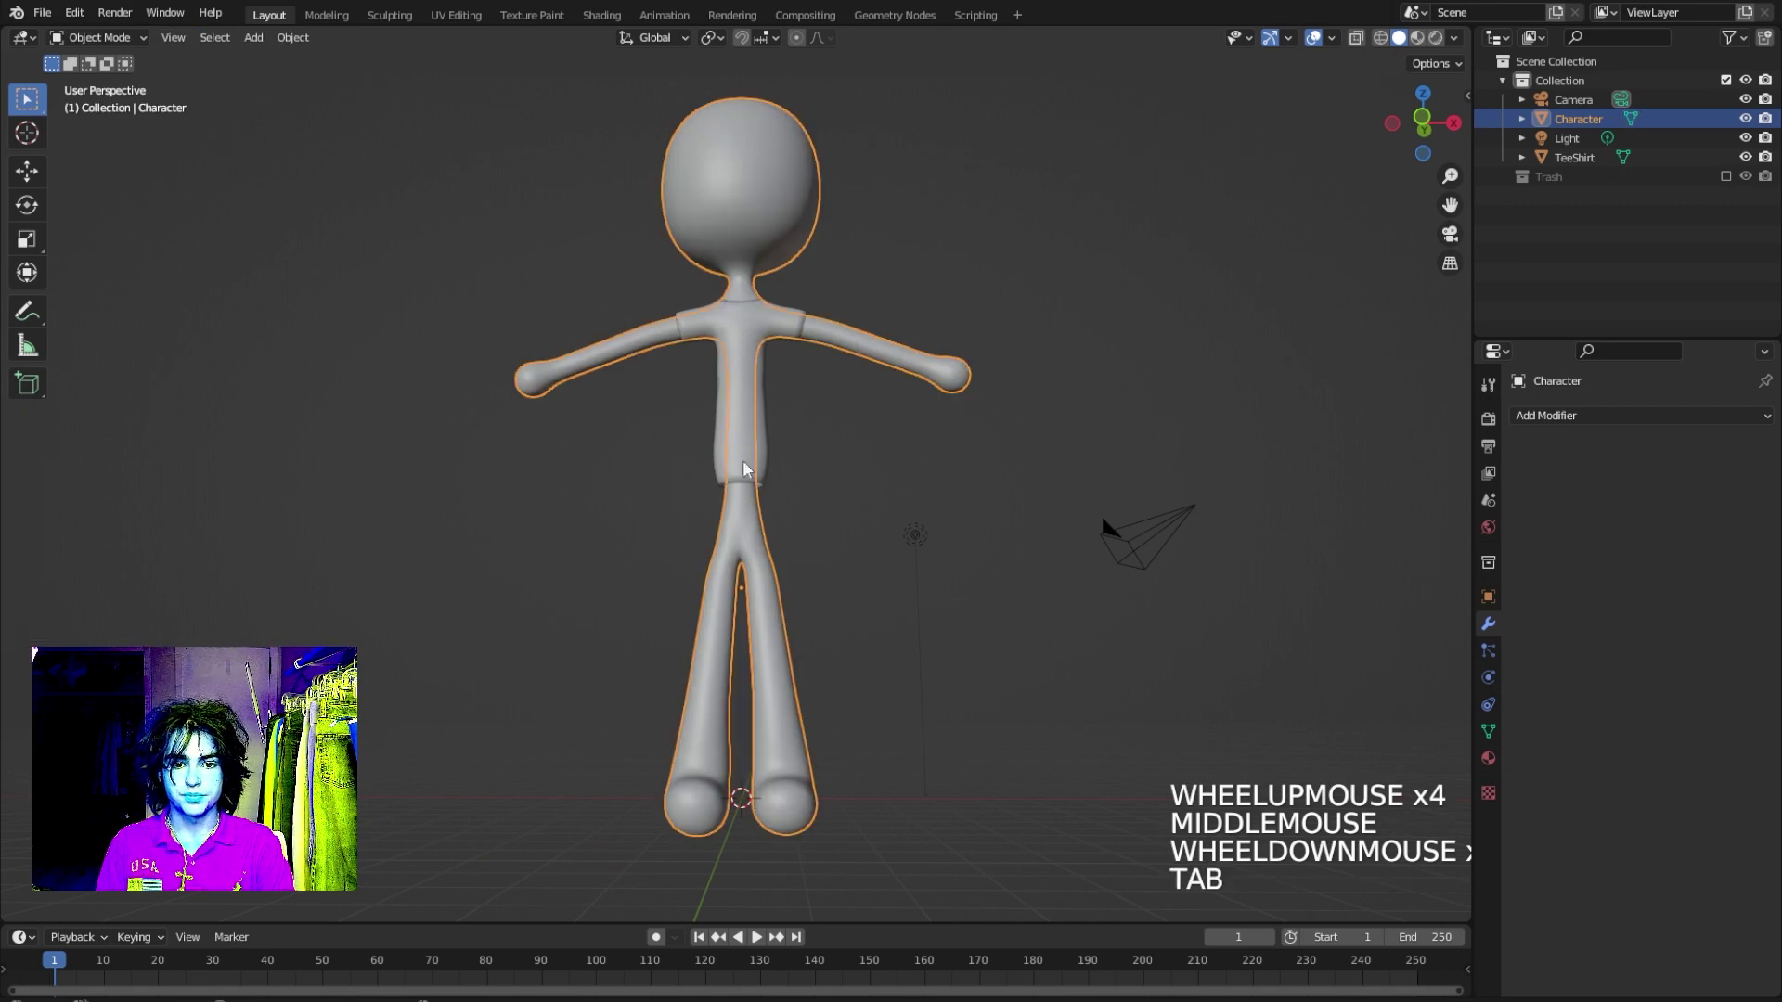
click(792, 195)
click(791, 197)
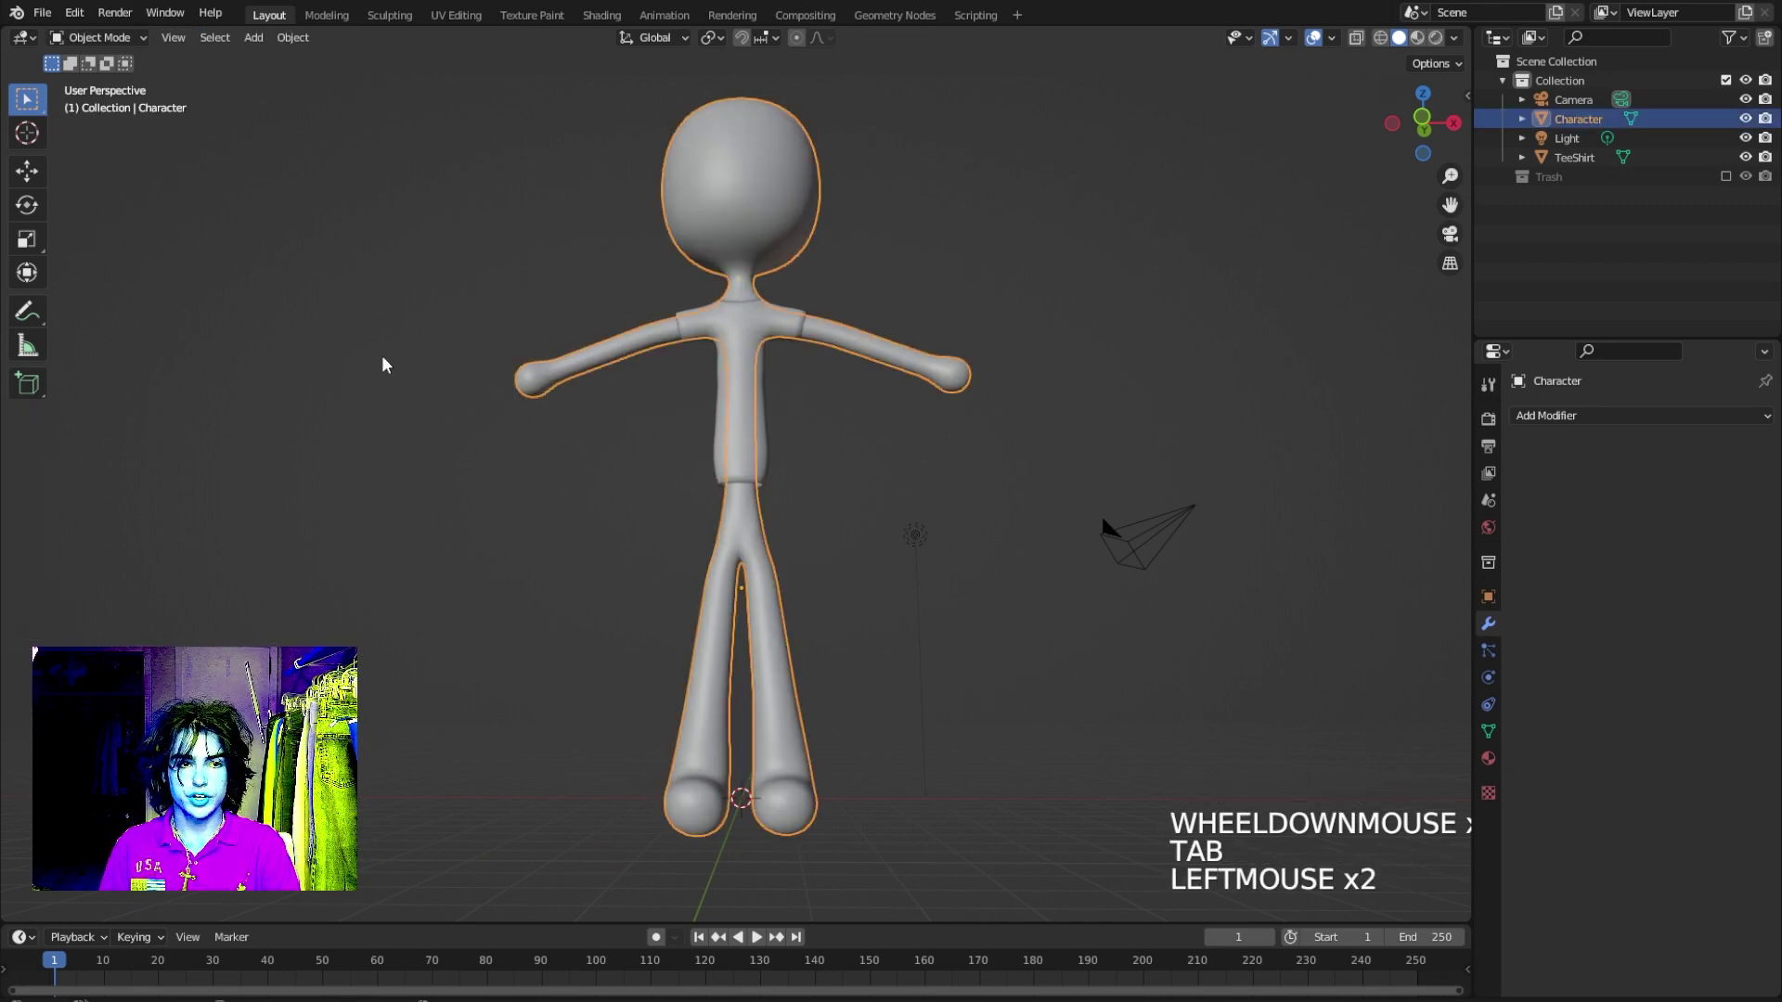
Enter Sculpt Mode on the Character and mask both legs from just below the shirt hem to the ankles.
click(116, 39)
click(102, 103)
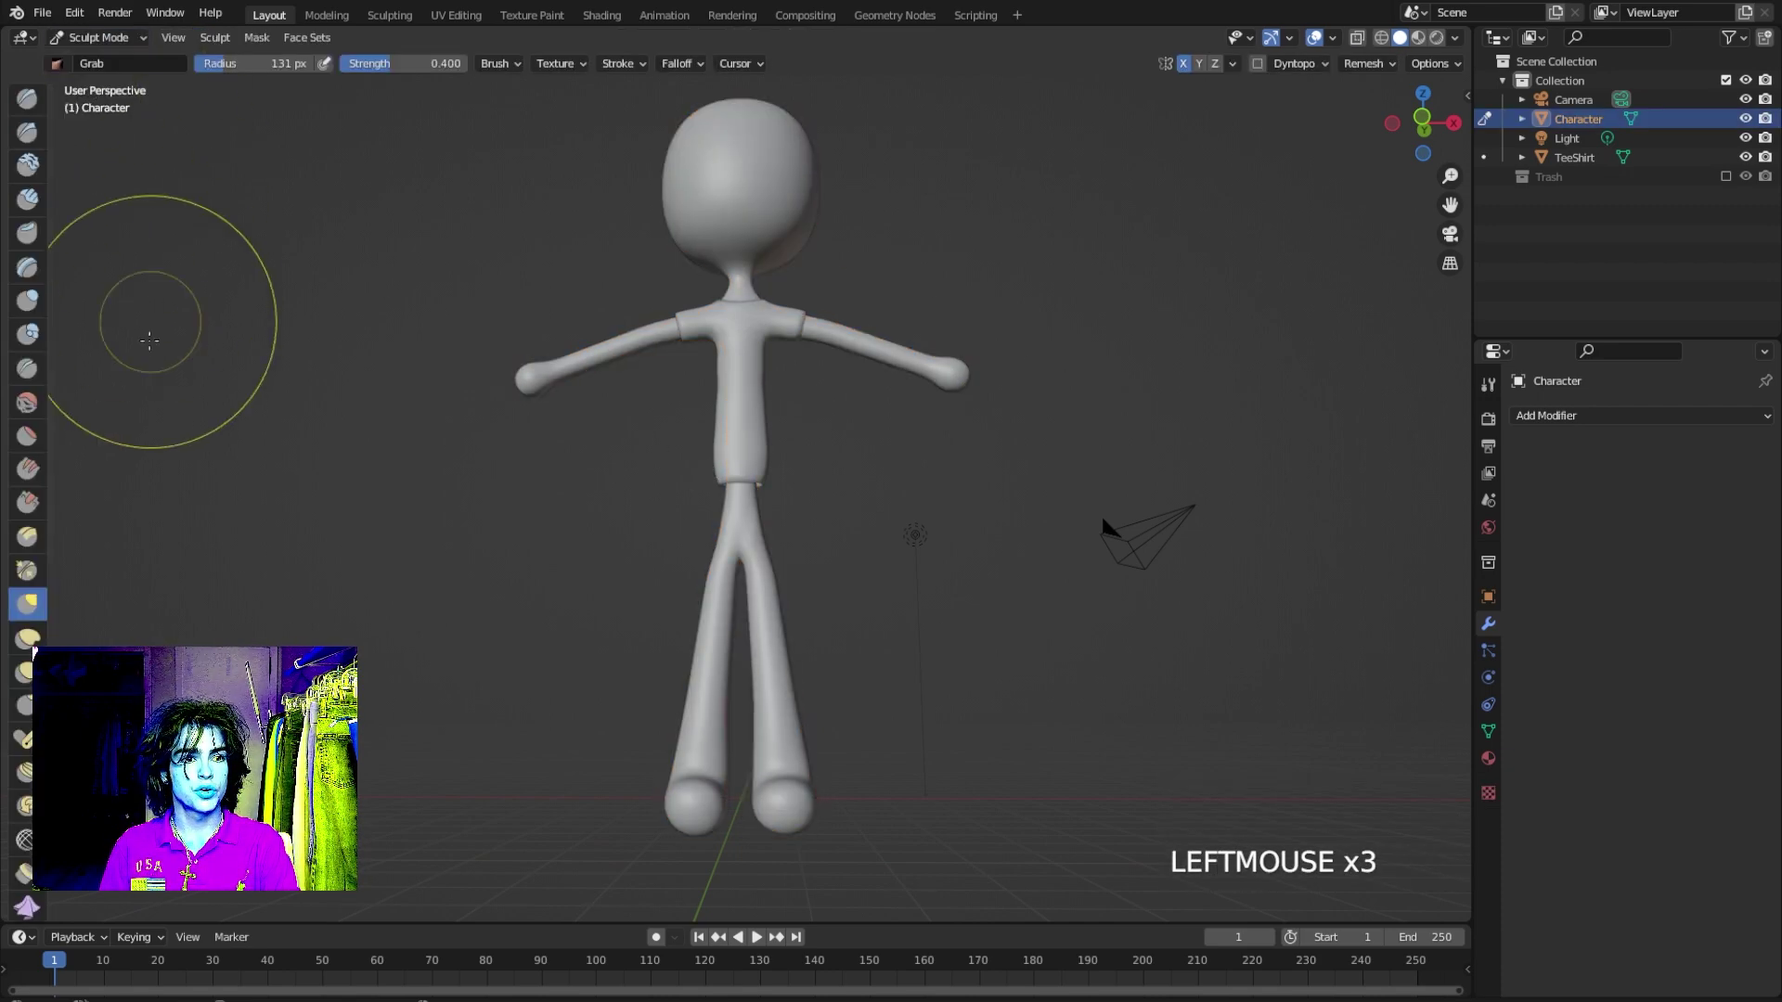
scroll(19, 759, down, 3)
scroll(19, 759, down, 5)
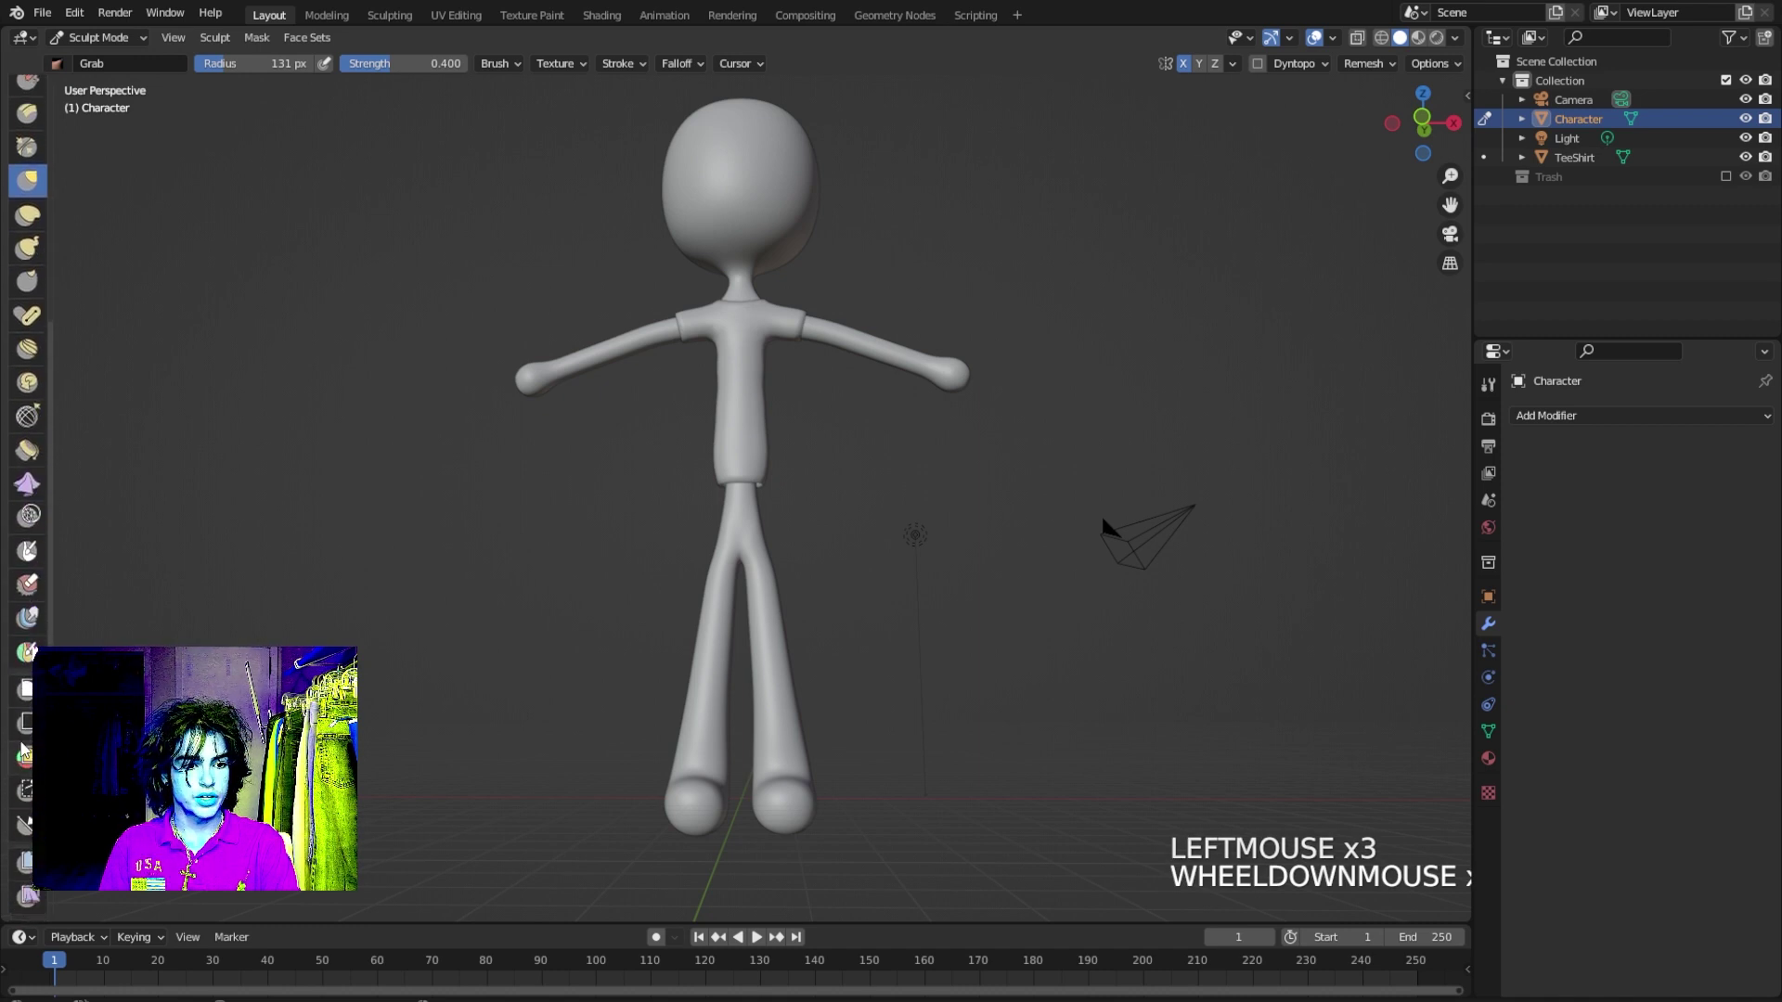
click(27, 694)
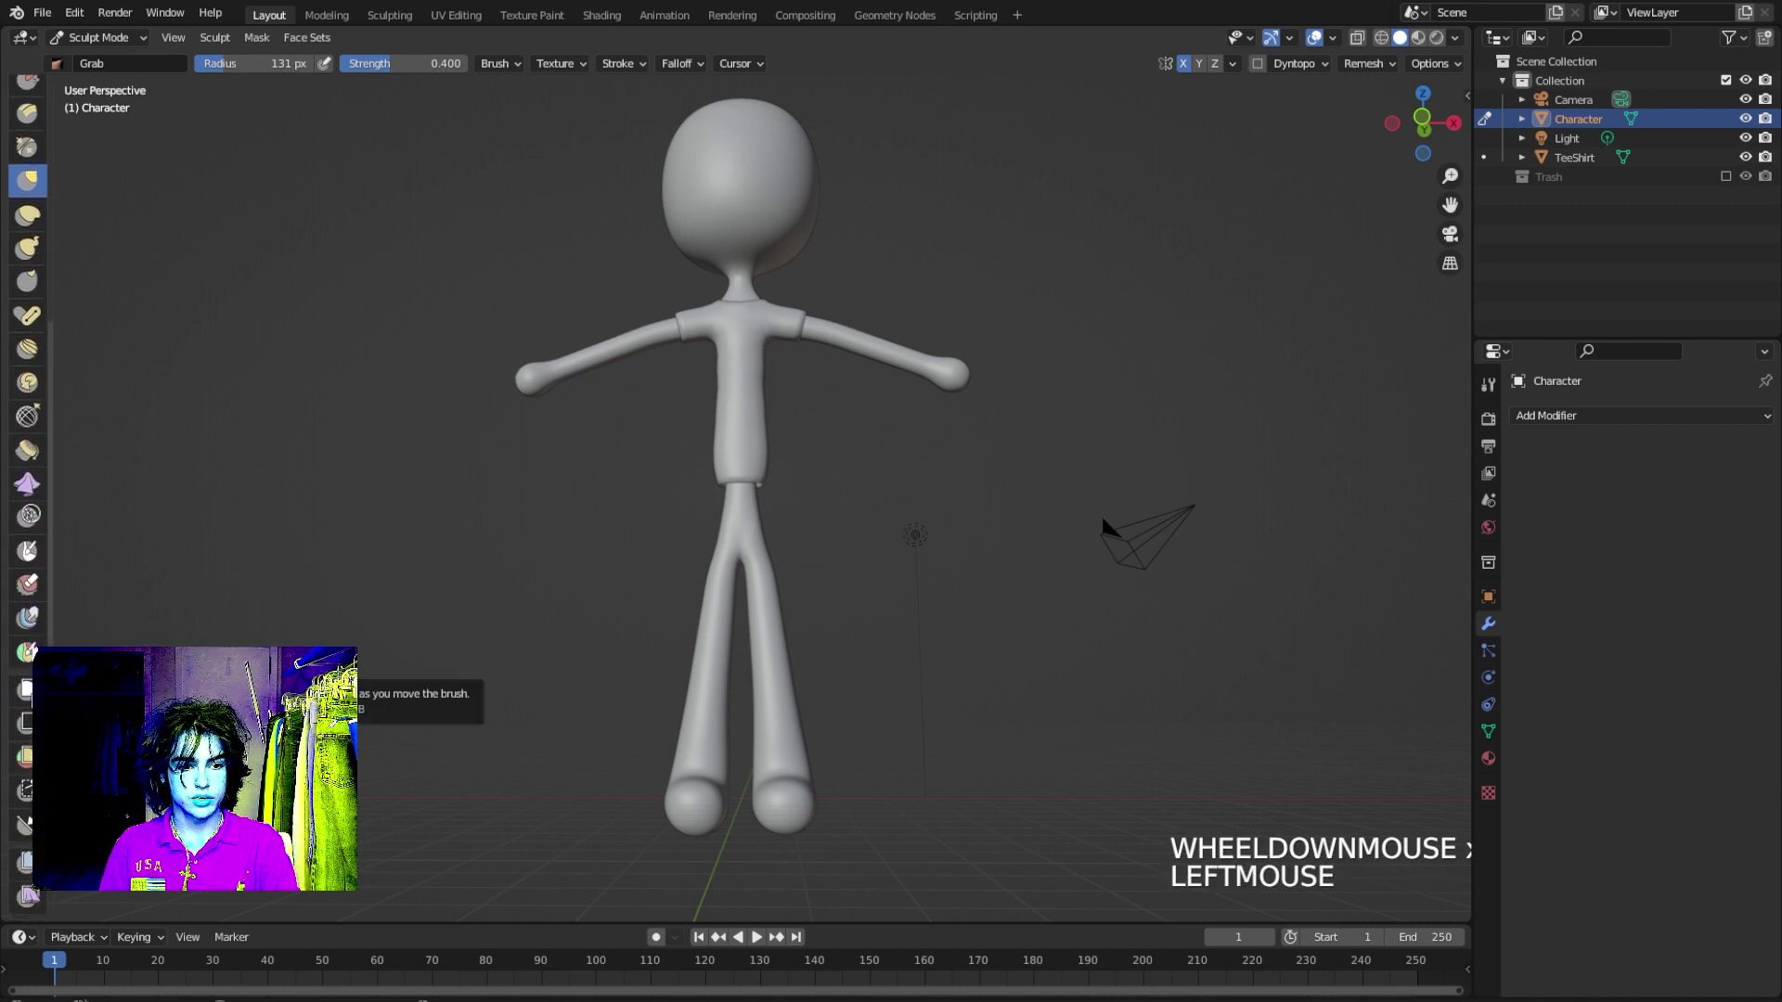
click(27, 691)
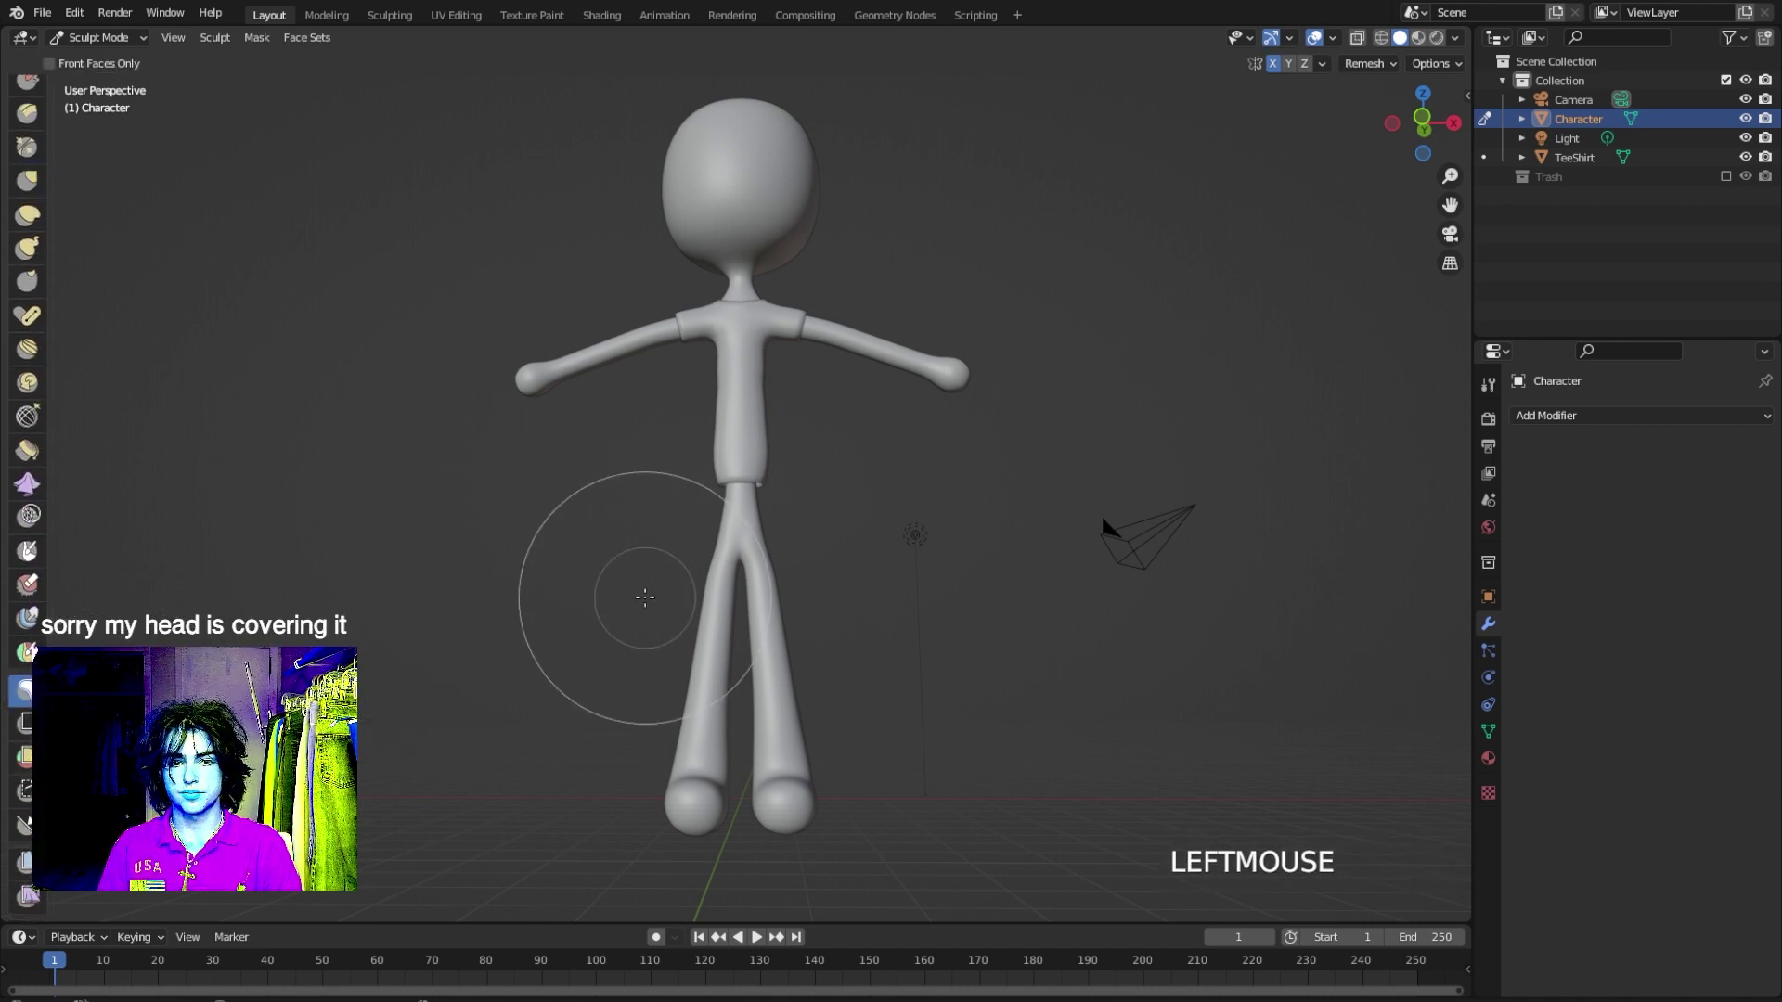
mouse_move(698, 605)
middle_down()
mouse_move(723, 603)
mouse_move(756, 656)
mouse_move(741, 534)
middle_up()
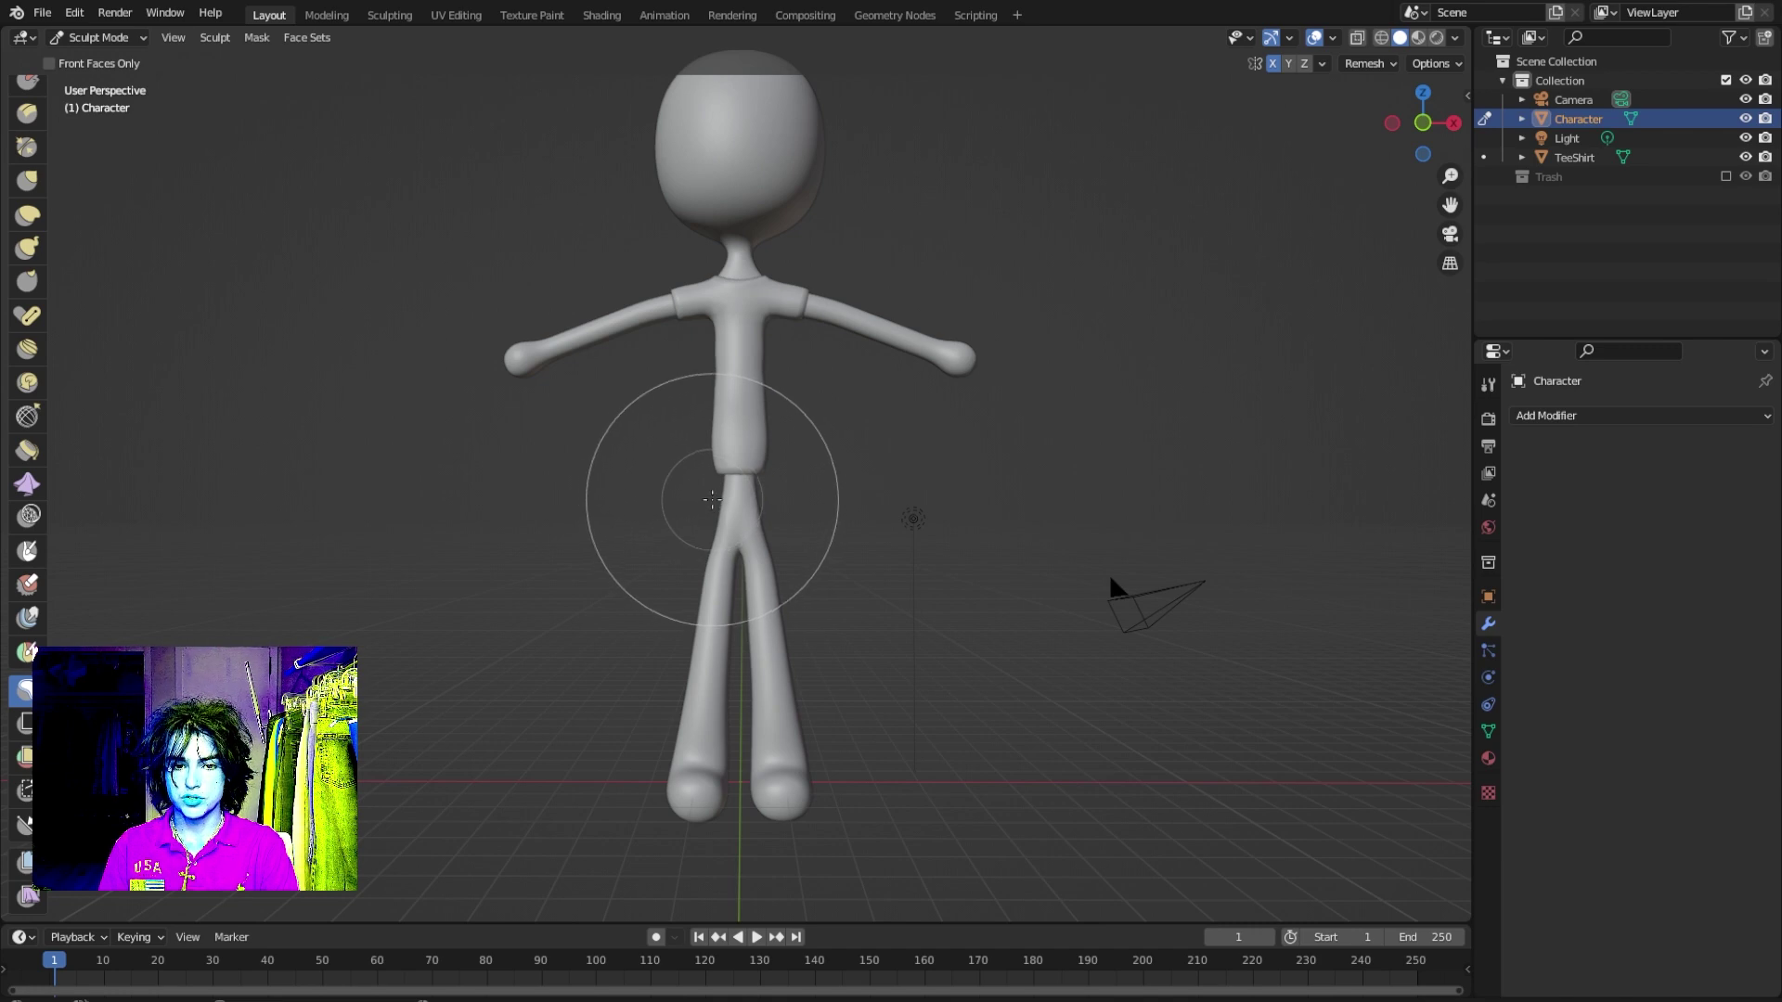
mouse_move(707, 497)
mouse_down()
mouse_move(792, 497)
mouse_move(826, 757)
mouse_move(739, 764)
mouse_move(728, 592)
mouse_up()
mouse_move(855, 736)
middle_down()
mouse_move(567, 697)
mouse_move(859, 716)
middle_up()
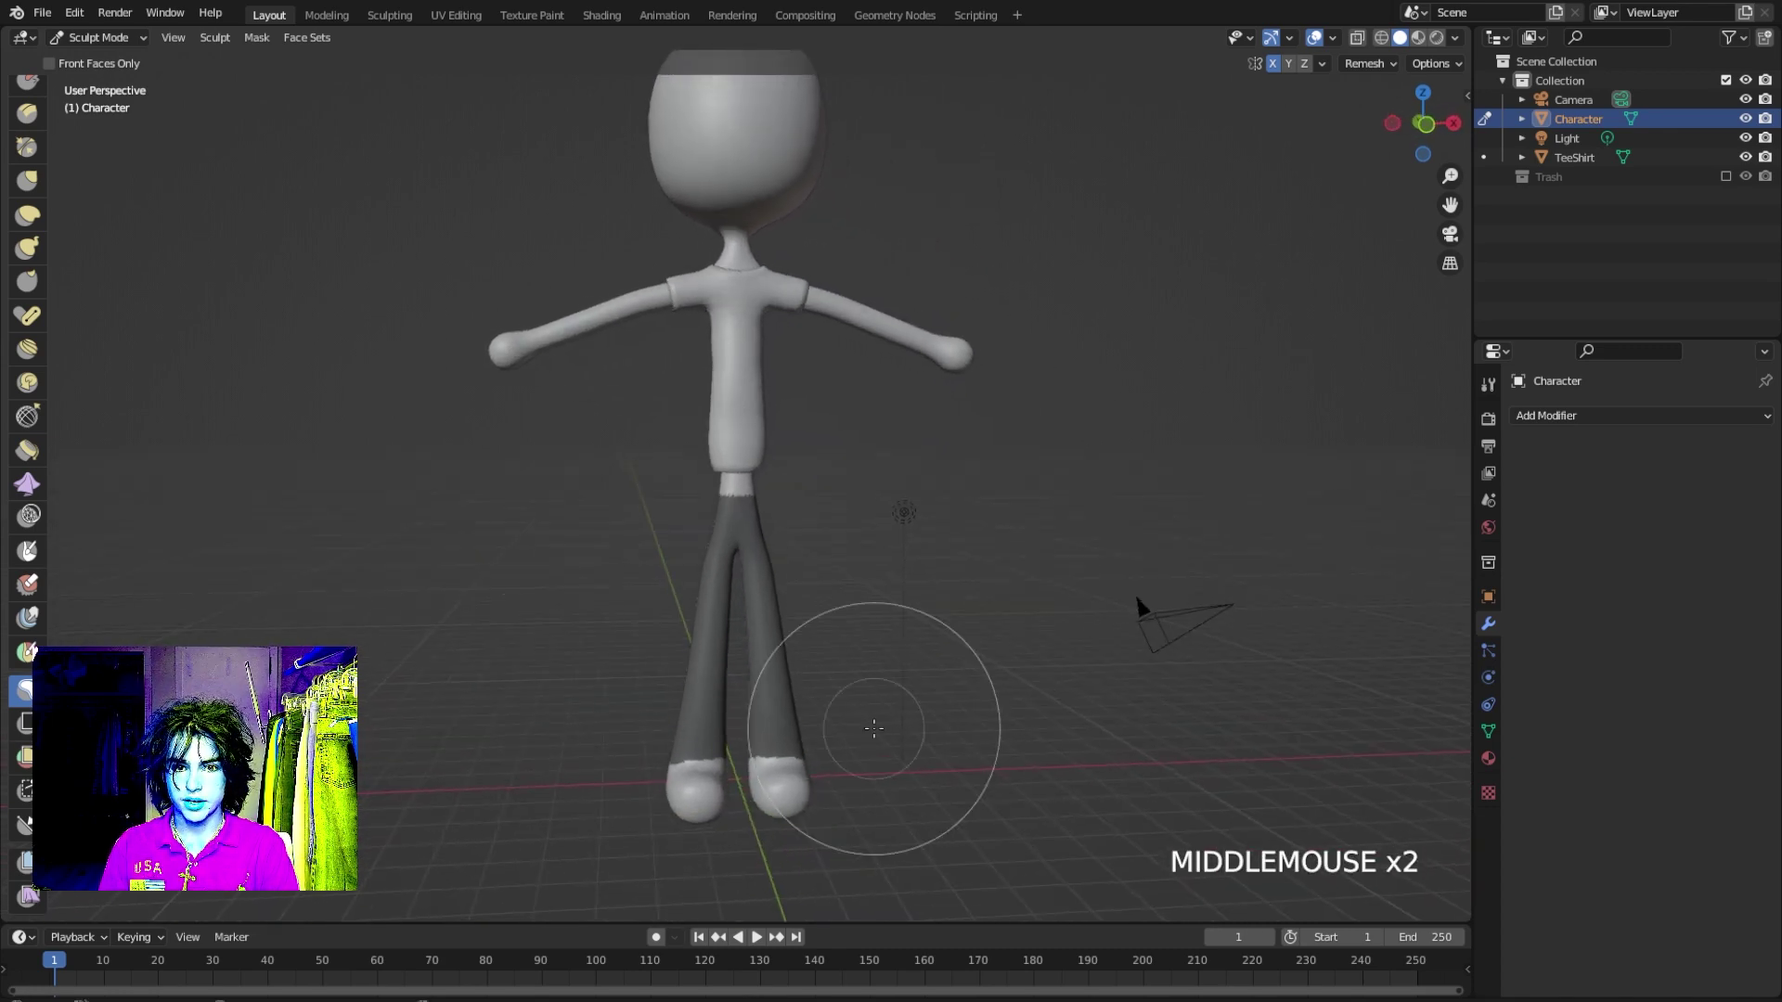
Even out the mask's upper edge around the waist, front and back, by adding mask and erasing stray areas.
scroll(777, 455, up, 4)
scroll(777, 454, up, 2)
middle_drag(735, 522, 795, 559)
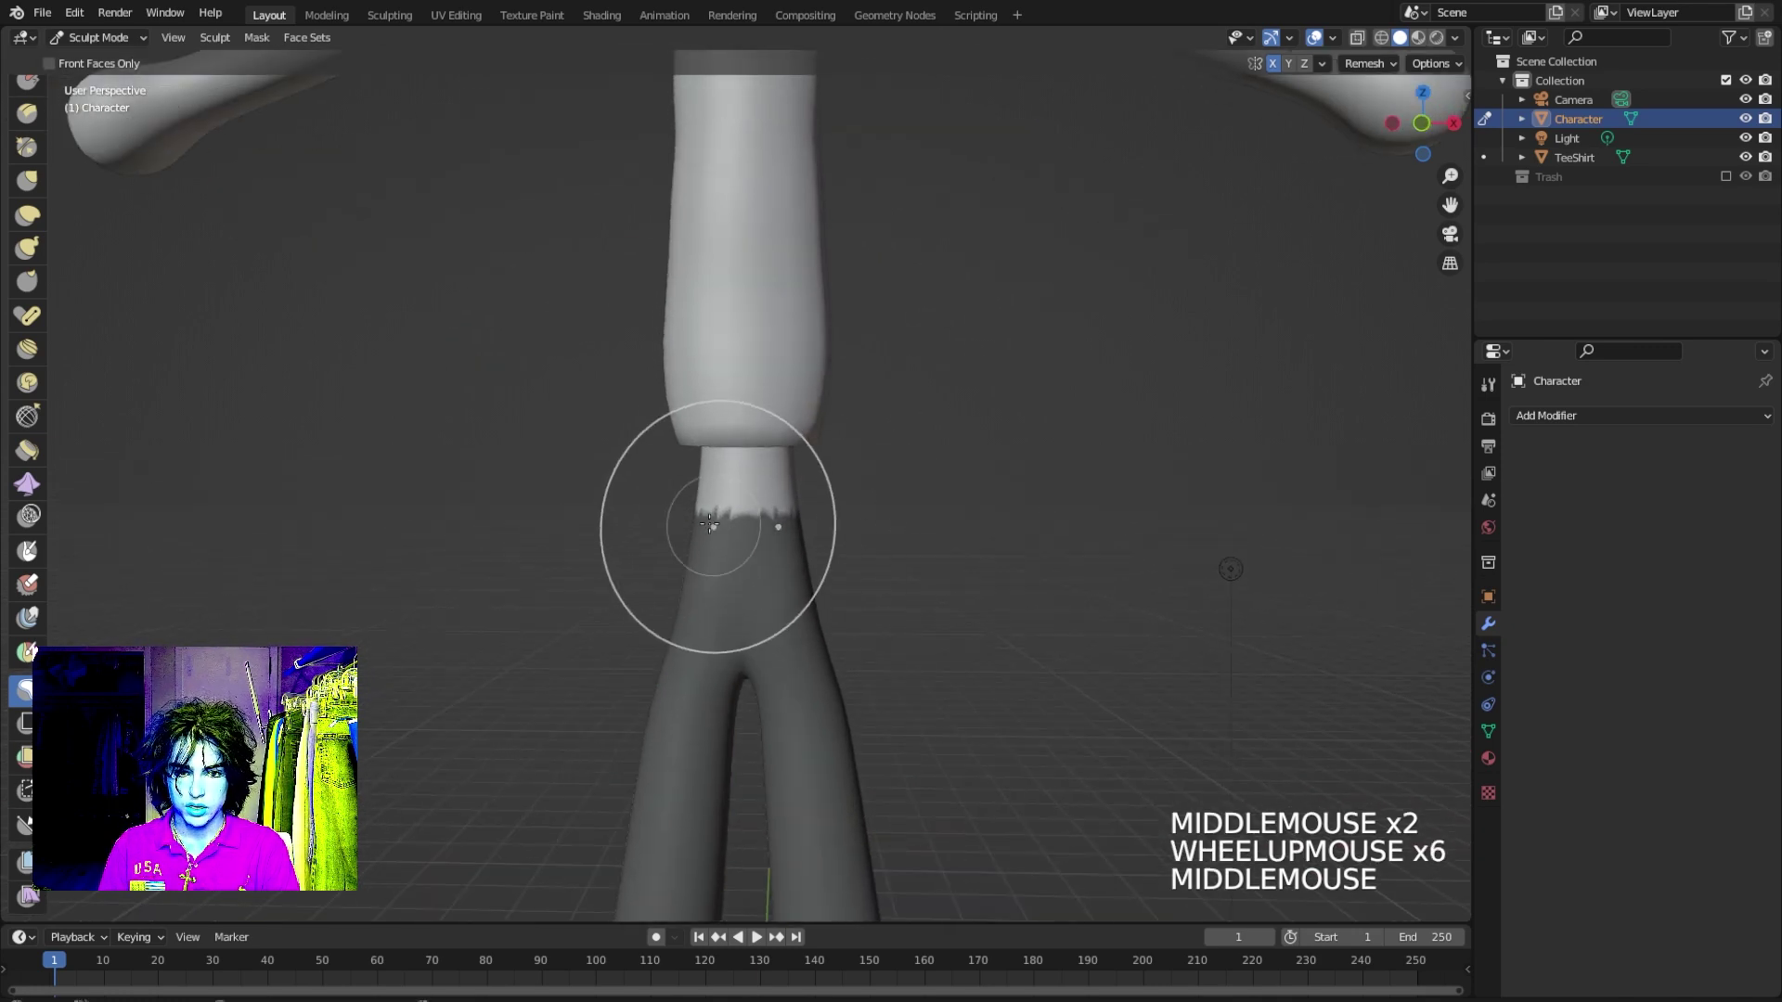
mouse_move(686, 502)
mouse_down()
mouse_move(812, 526)
mouse_move(685, 543)
mouse_up()
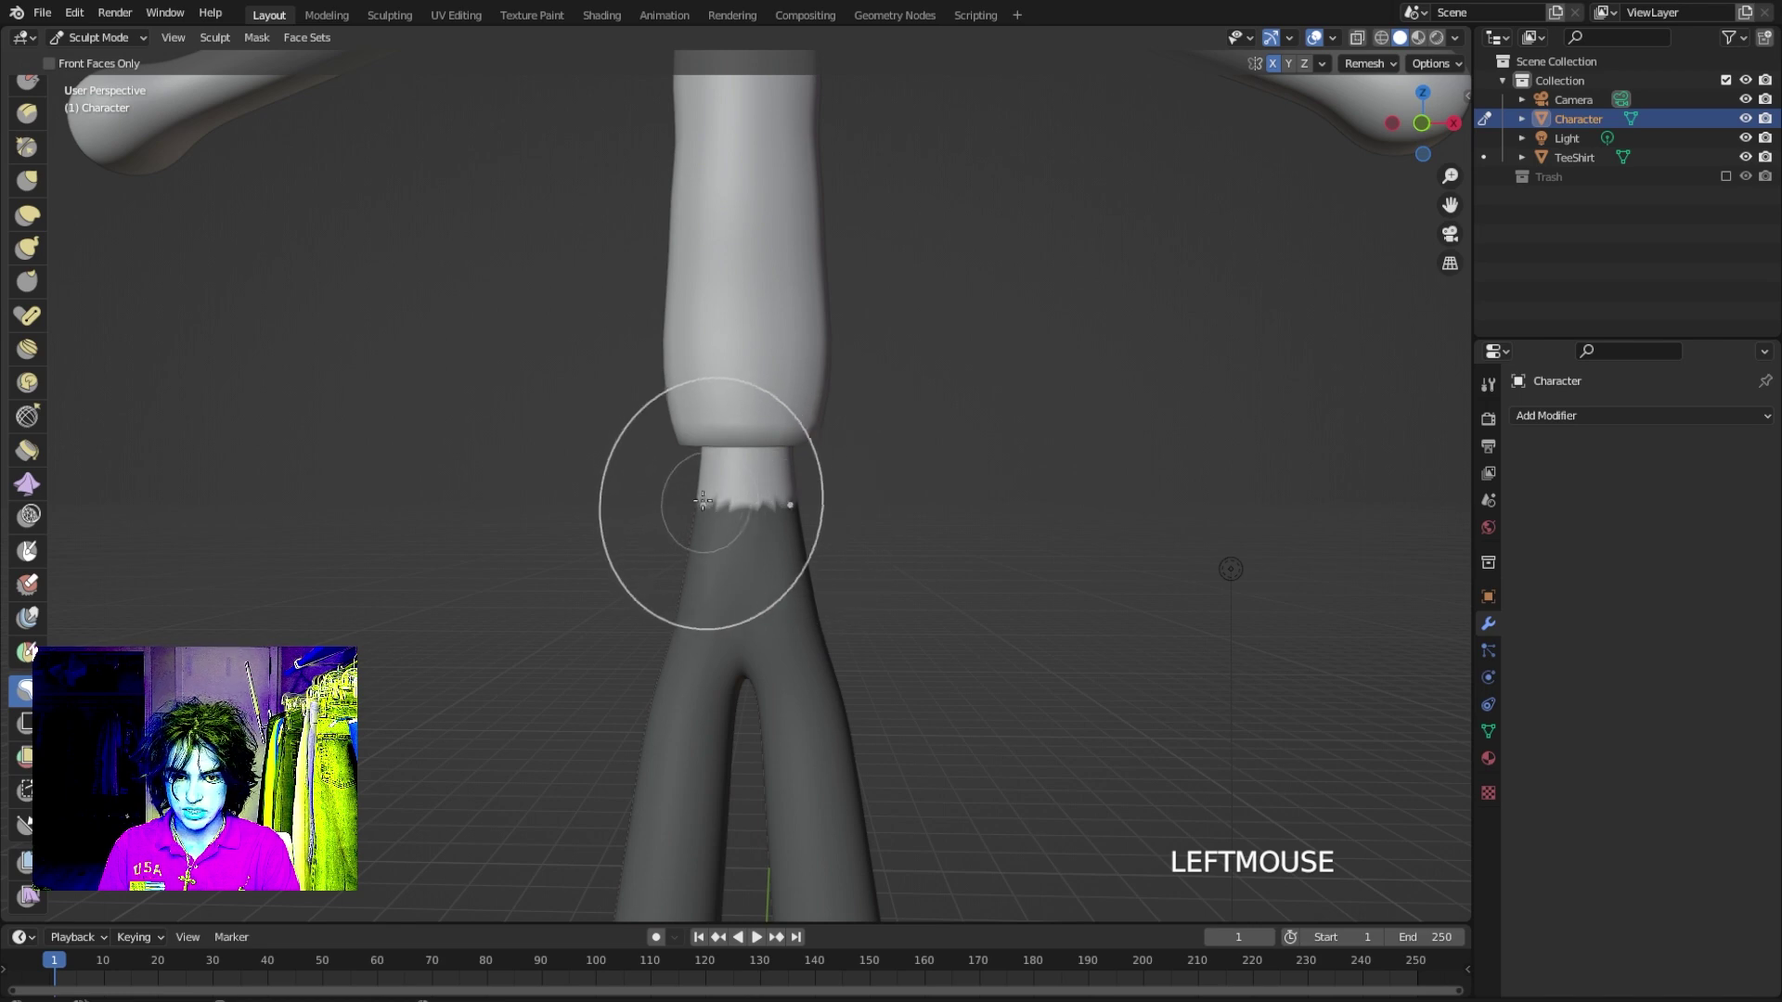
ctrl+drag(679, 480, 688, 481)
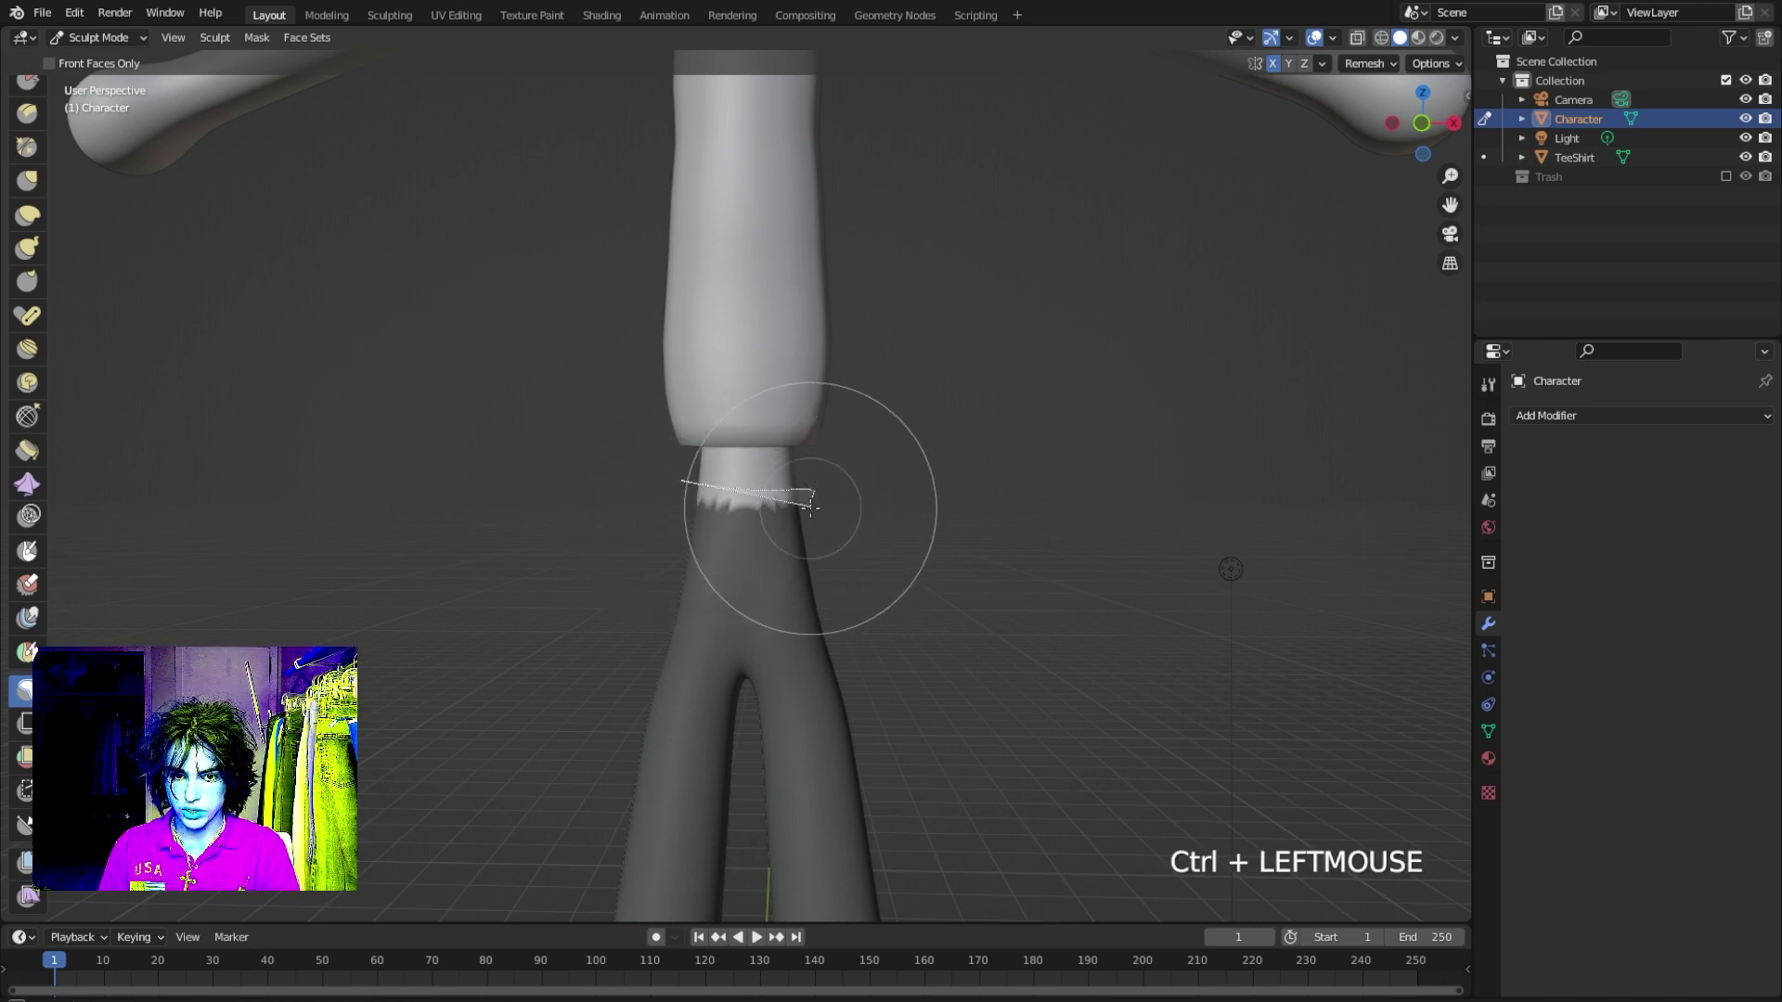
middle_drag(796, 533, 866, 510)
ctrl+drag(840, 489, 882, 491)
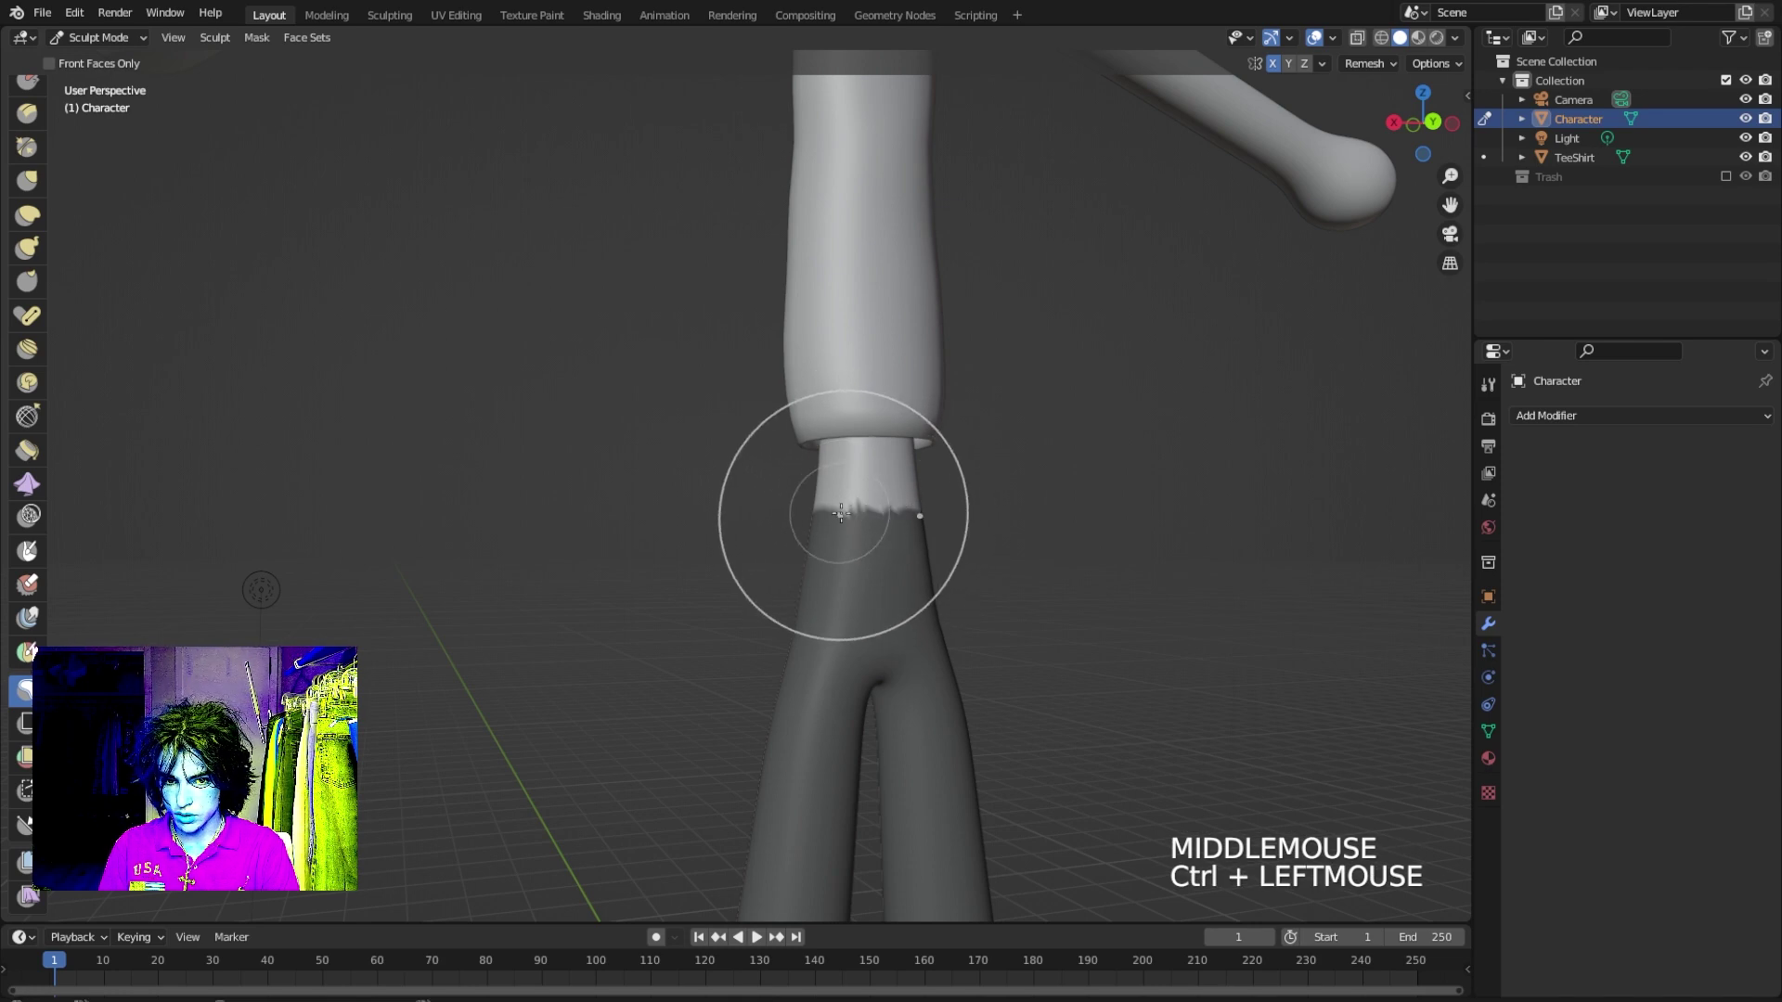
Try to adjust the mask's lower edge across the ankles from the side, and undo that mask stroke.
middle_drag(839, 513, 736, 422)
scroll(795, 556, down, 5)
scroll(736, 423, up, 5)
shift+middle_drag(716, 708, 649, 591)
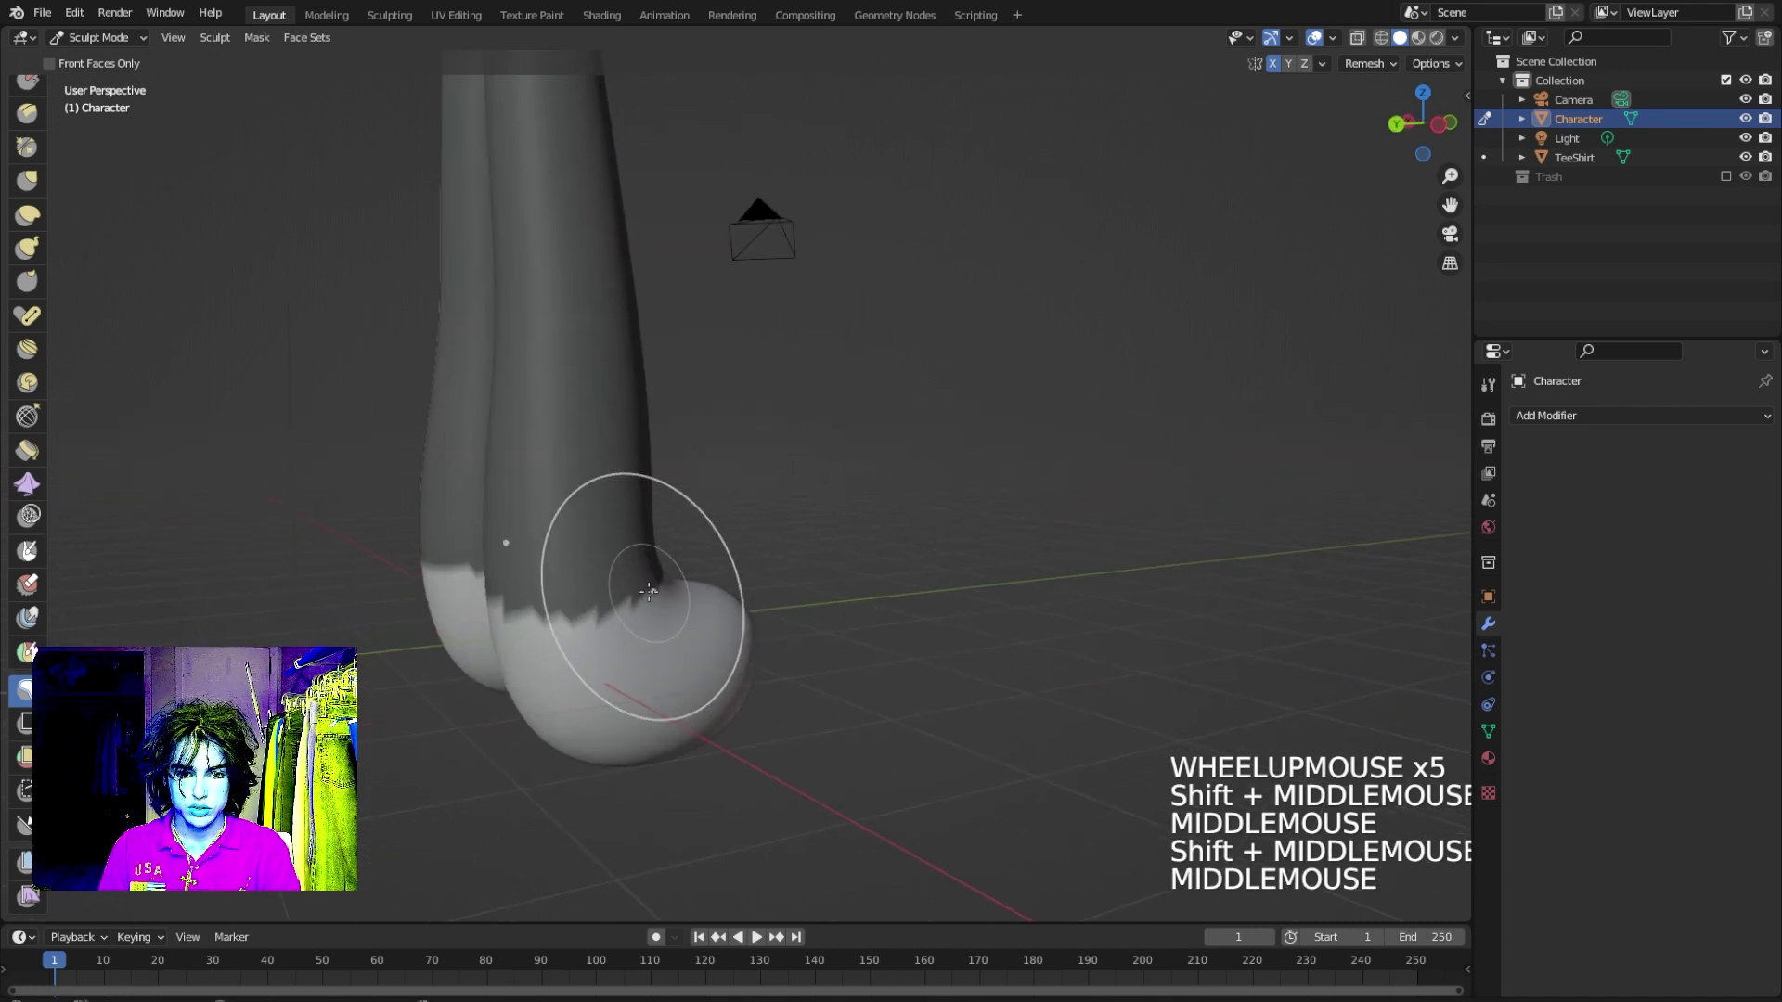
mouse_move(649, 591)
mouse_down()
mouse_move(515, 604)
mouse_move(477, 557)
mouse_up()
key(ctrl+z)
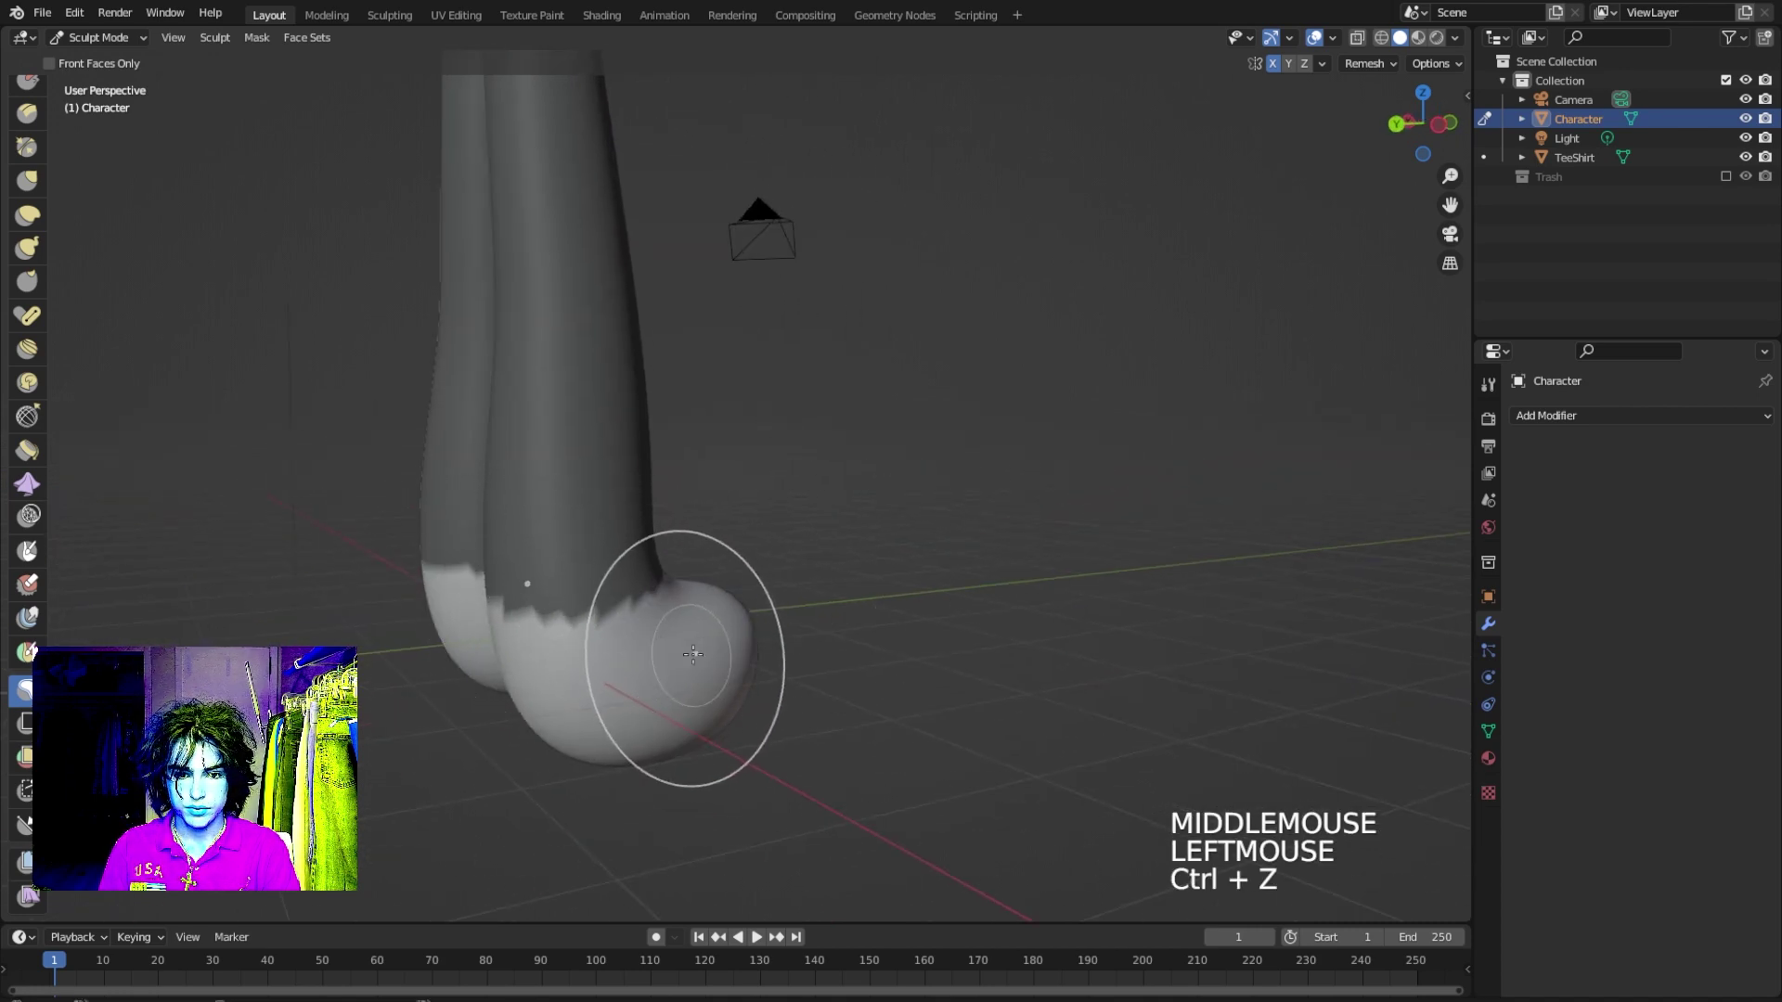
Enable Front Faces Only for masking and even out the mask's lower edge around the front, back and sides of the ankles.
middle_drag(693, 655, 417, 398)
click(59, 63)
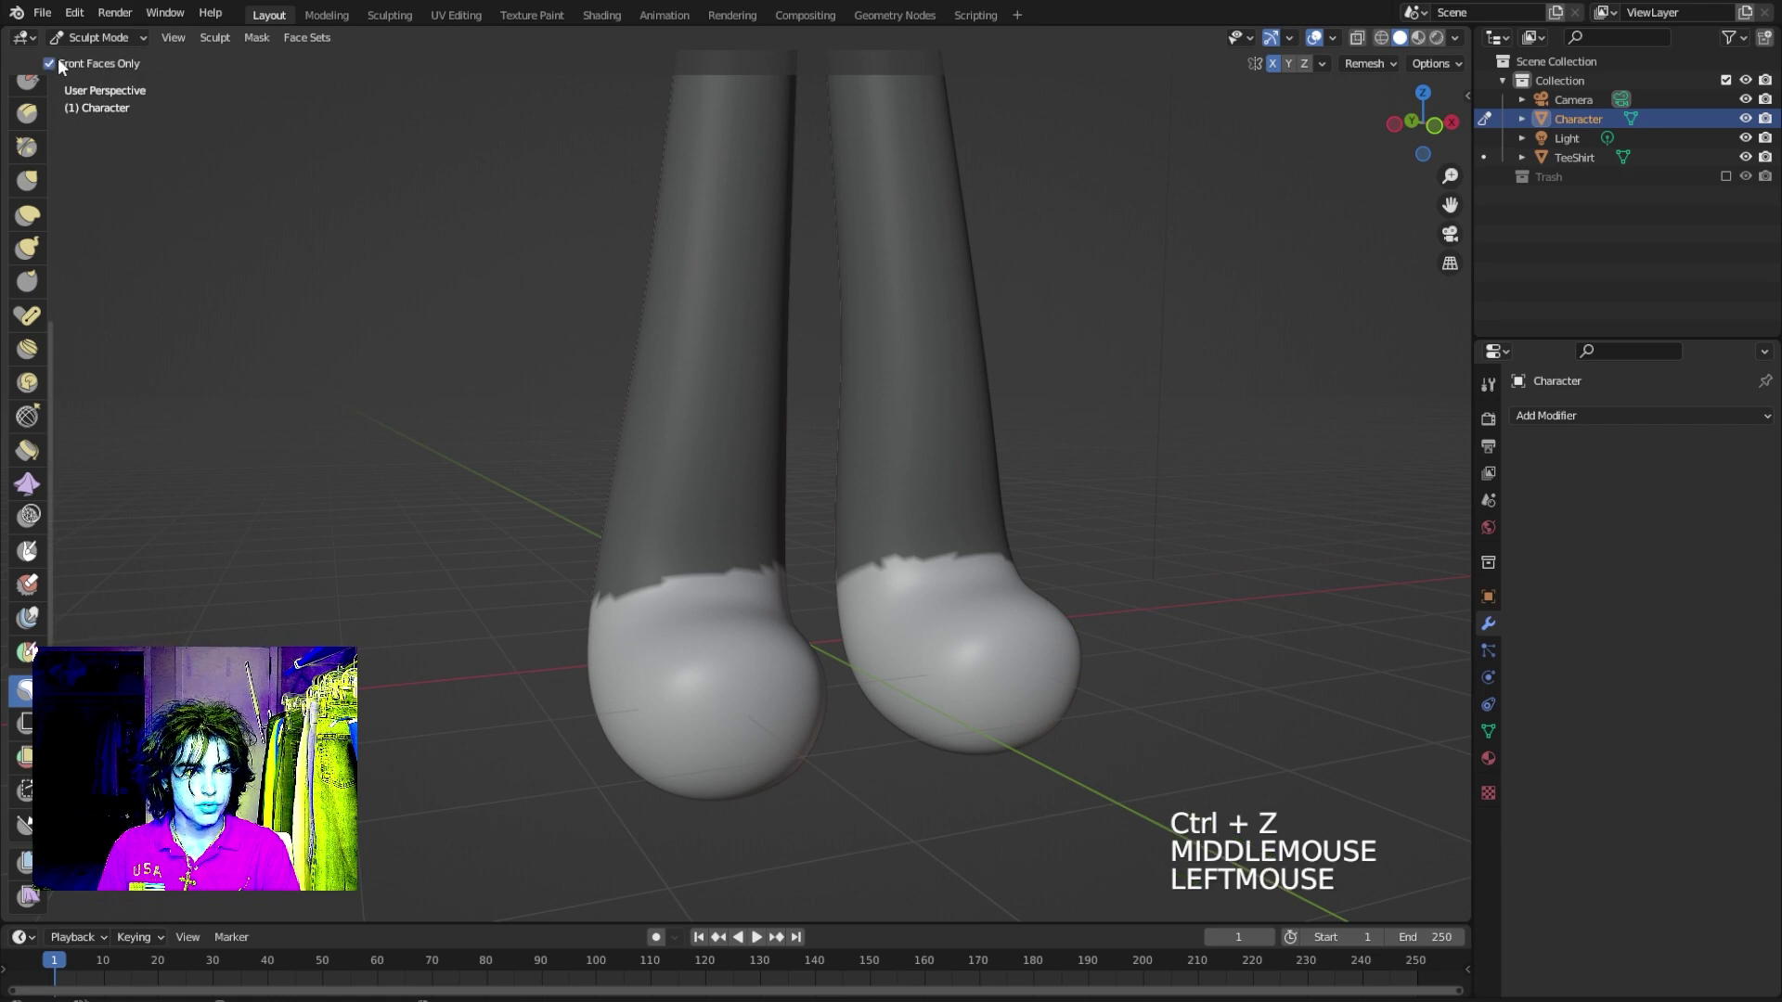
middle_drag(557, 445, 284, 270)
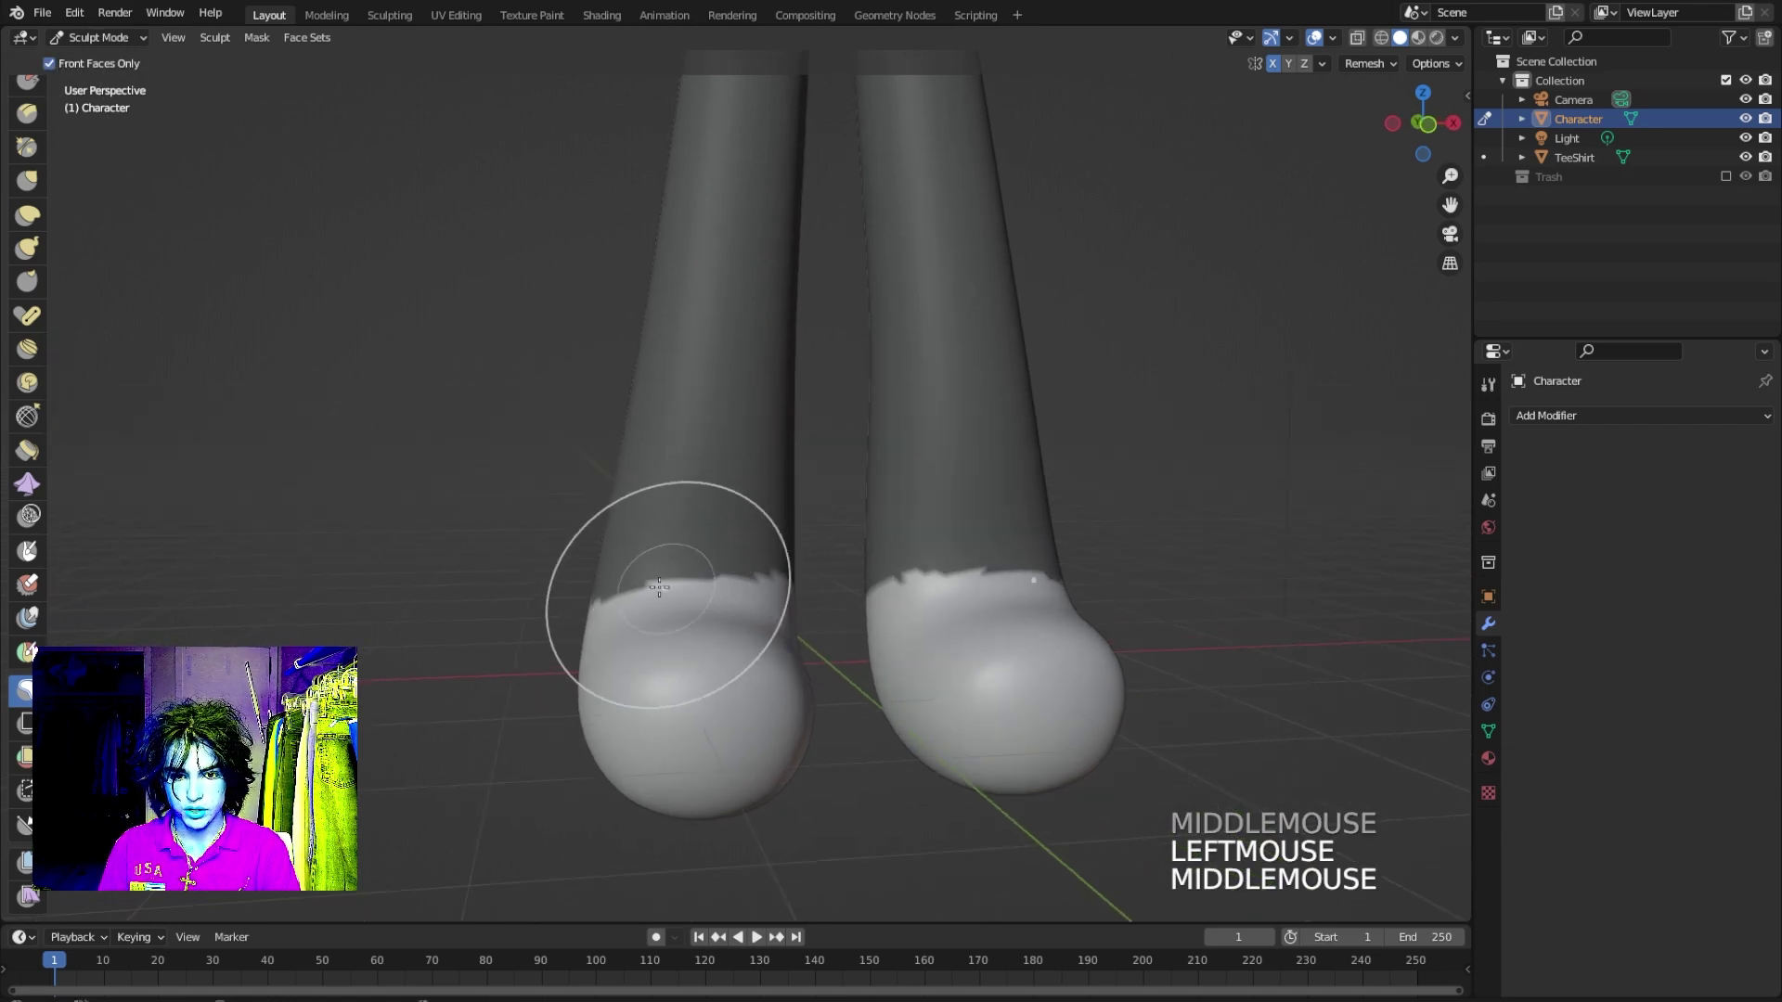
drag(647, 584, 814, 598)
middle_drag(759, 628, 647, 577)
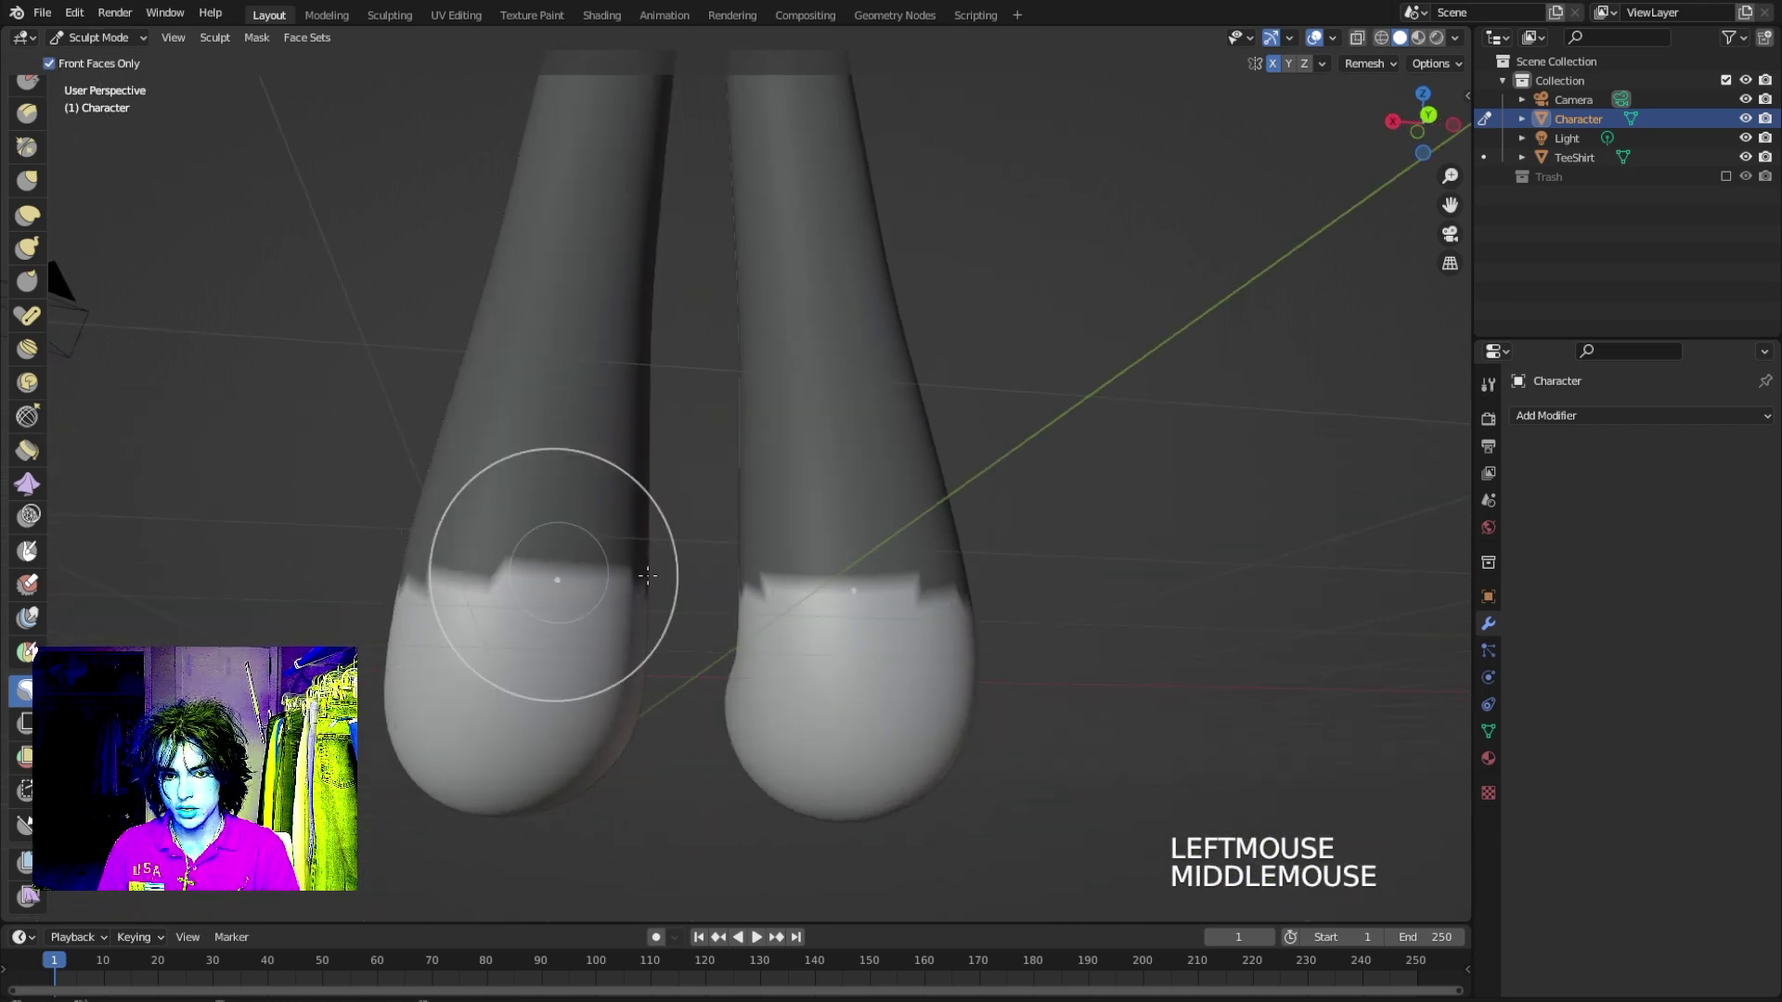
drag(772, 593, 919, 595)
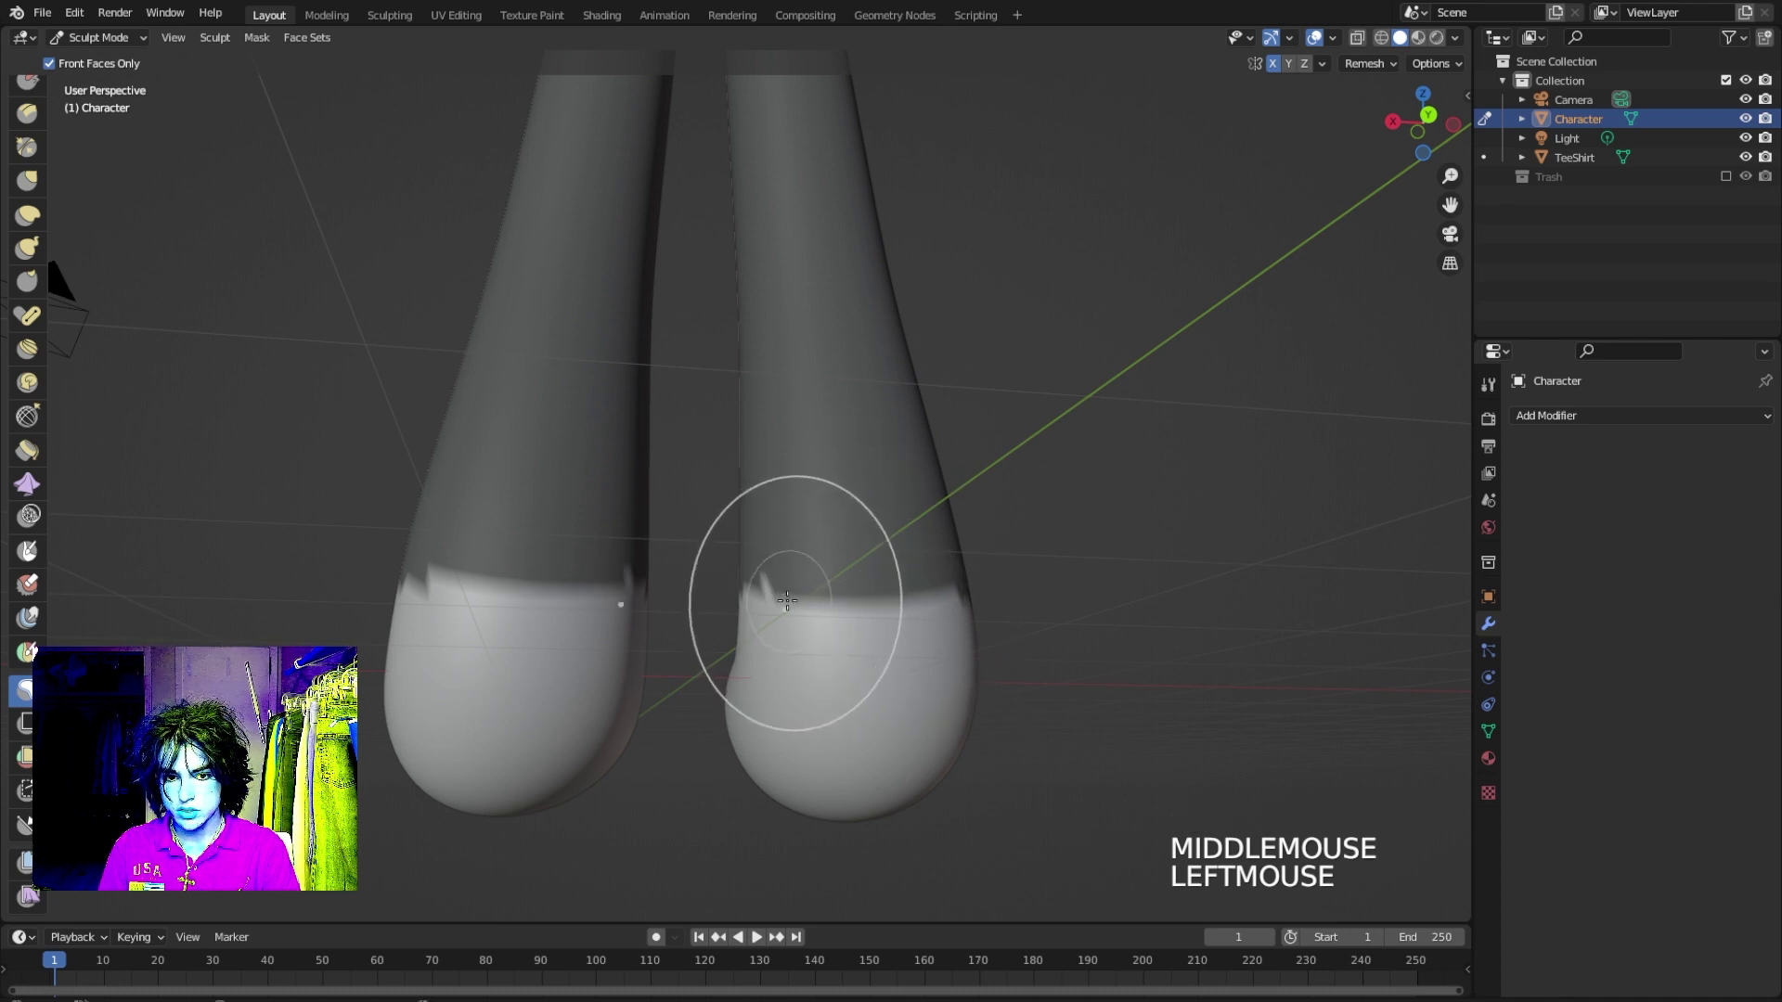
middle_drag(889, 578, 1002, 576)
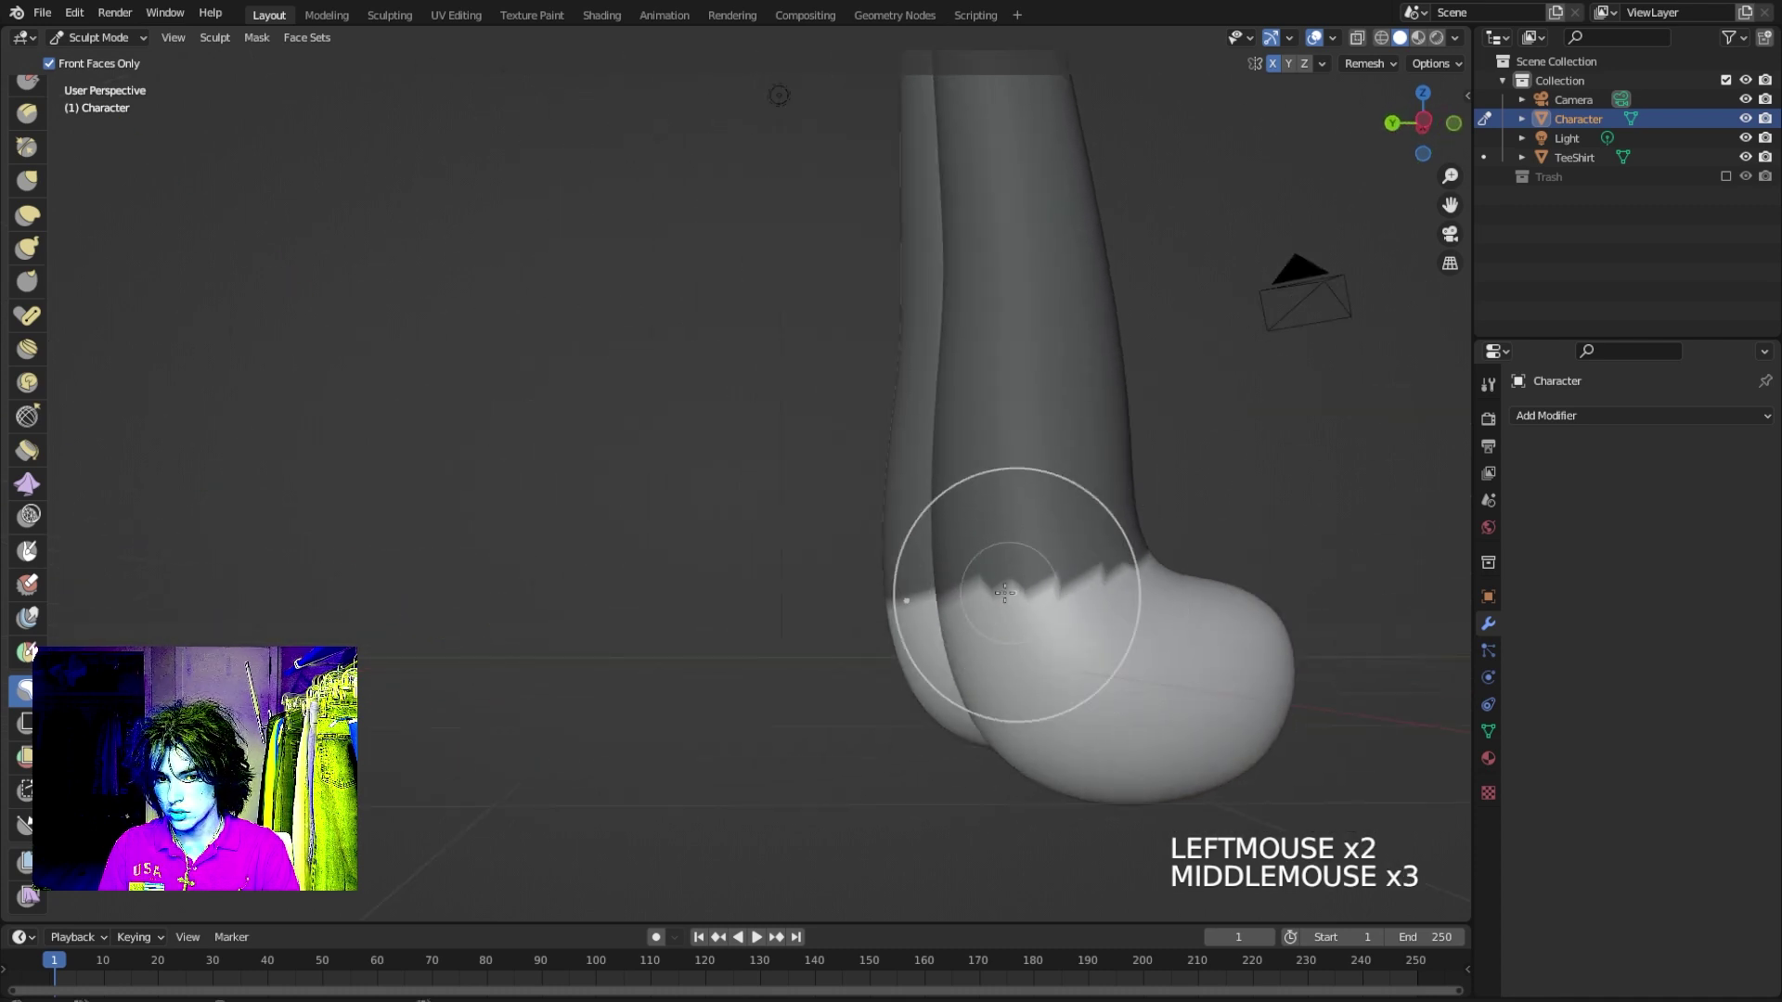
ctrl+drag(988, 585, 1128, 578)
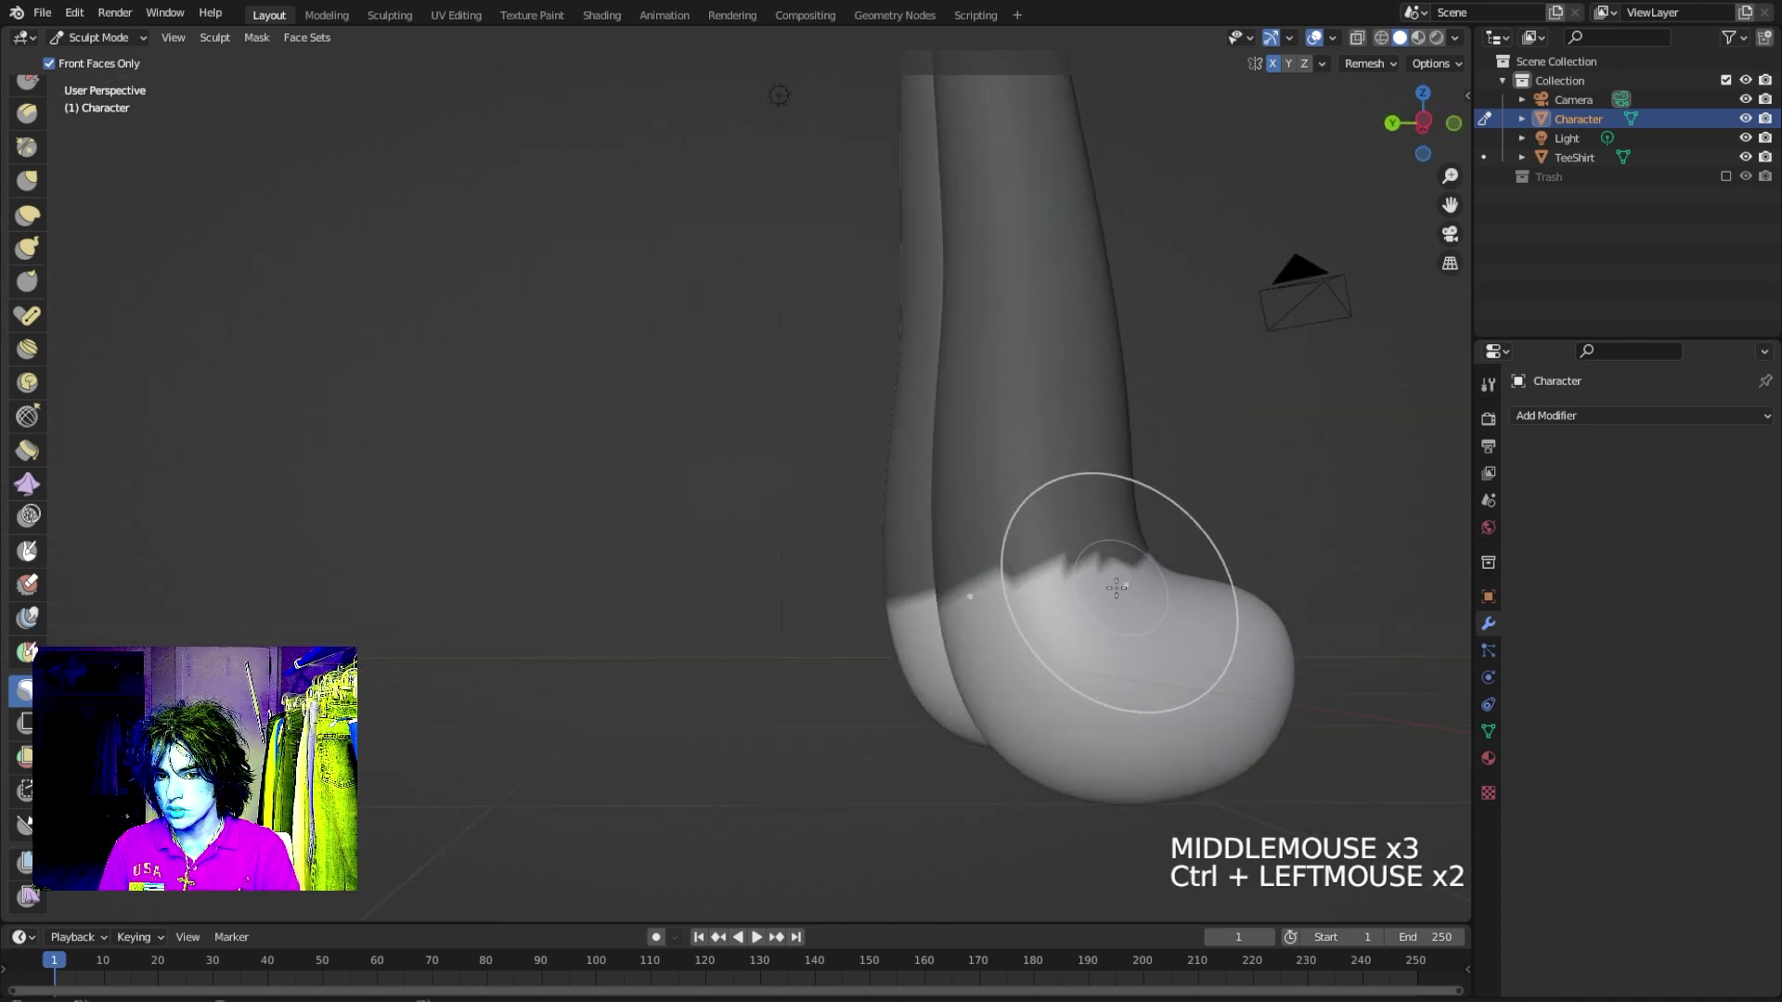
Examine the leg mask's edges at the waist and ankles from several sides.
middle_drag(1123, 576, 928, 566)
scroll(1058, 594, down, 3)
middle_drag(928, 566, 975, 536)
scroll(816, 418, down, 3)
middle_drag(815, 417, 833, 659)
scroll(736, 477, up, 7)
middle_drag(736, 577, 736, 569)
scroll(739, 539, down, 3)
scroll(739, 539, down, 3)
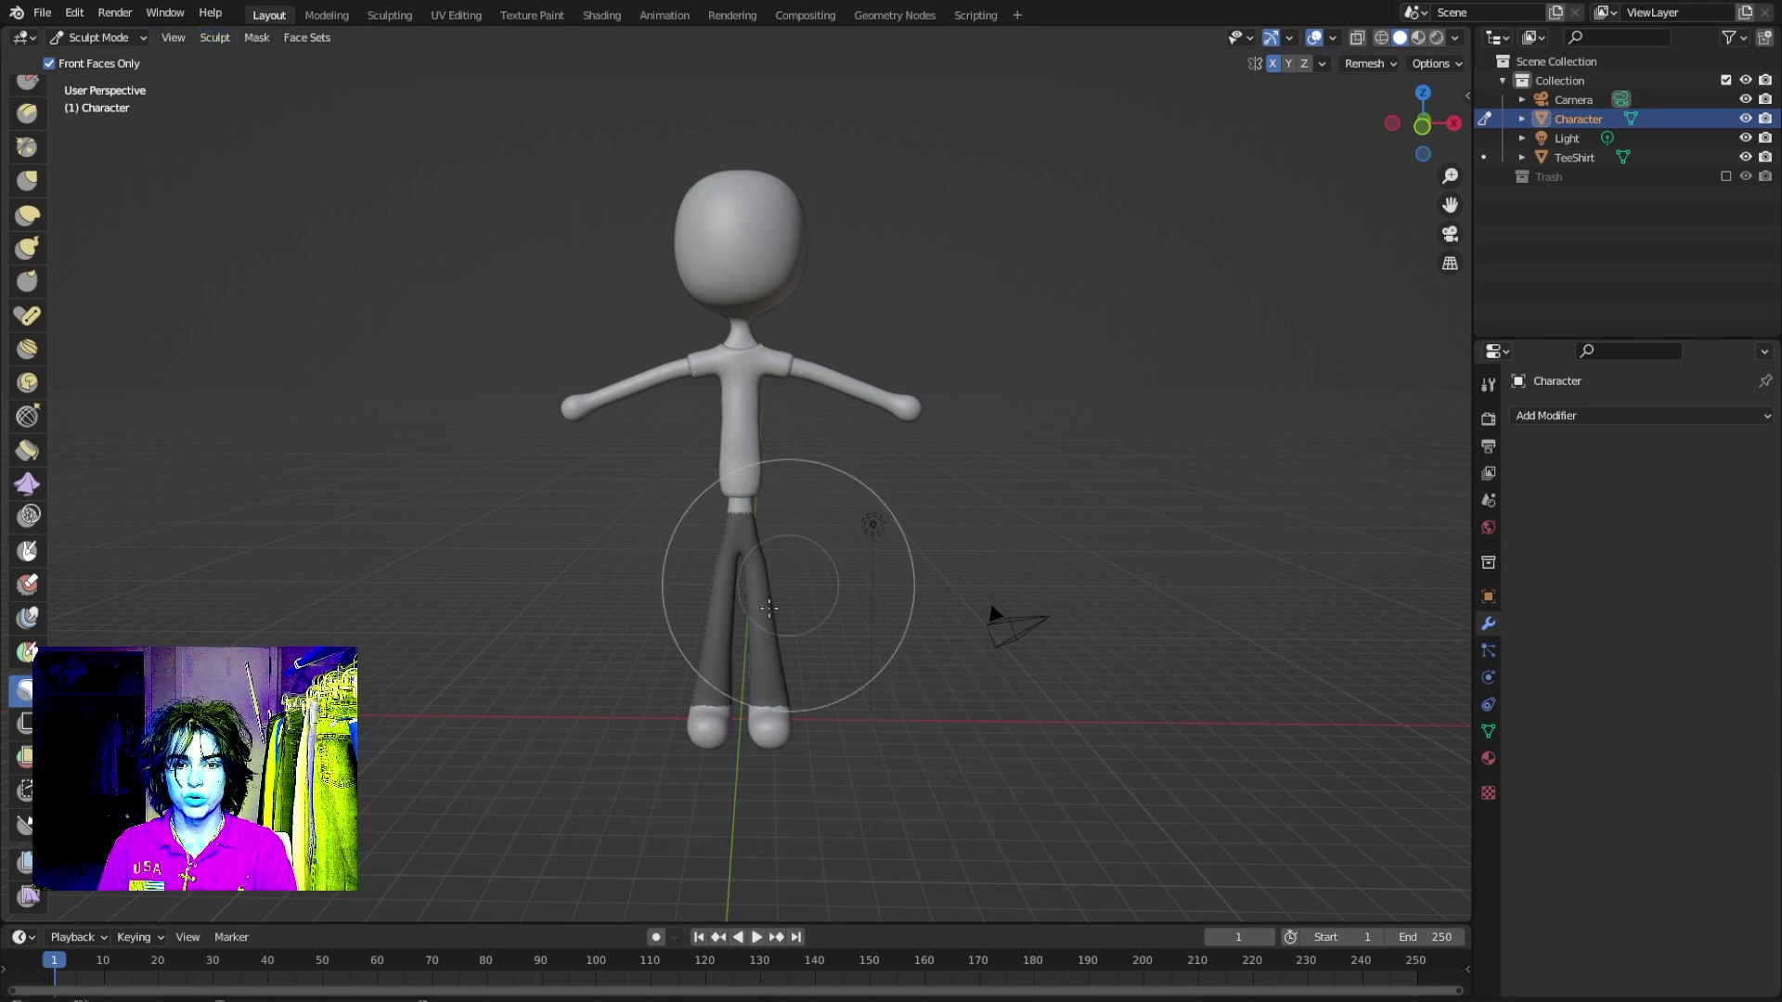
Extract the masked legs as a solid pants object with Mask Extract, using threshold 0.500, a boundary loop and 4 smooth iterations.
mouse_move(795, 576)
middle_down()
mouse_move(896, 659)
mouse_move(557, 399)
middle_up()
click(256, 38)
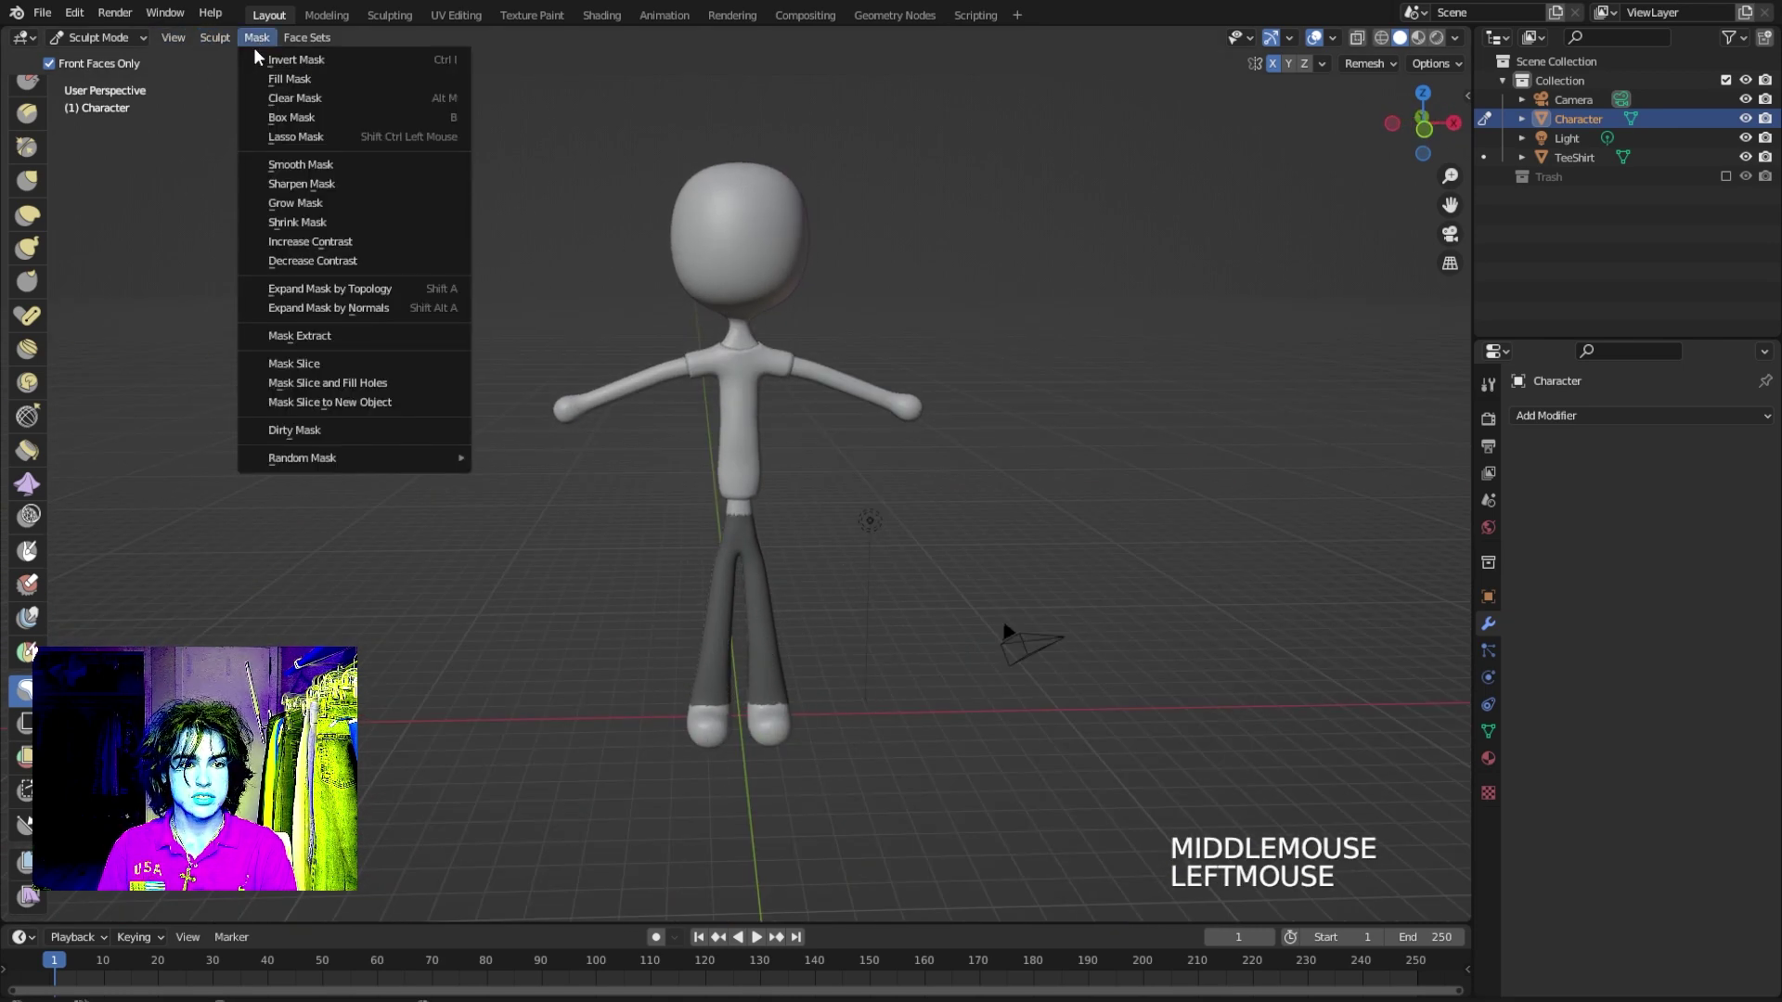
click(324, 337)
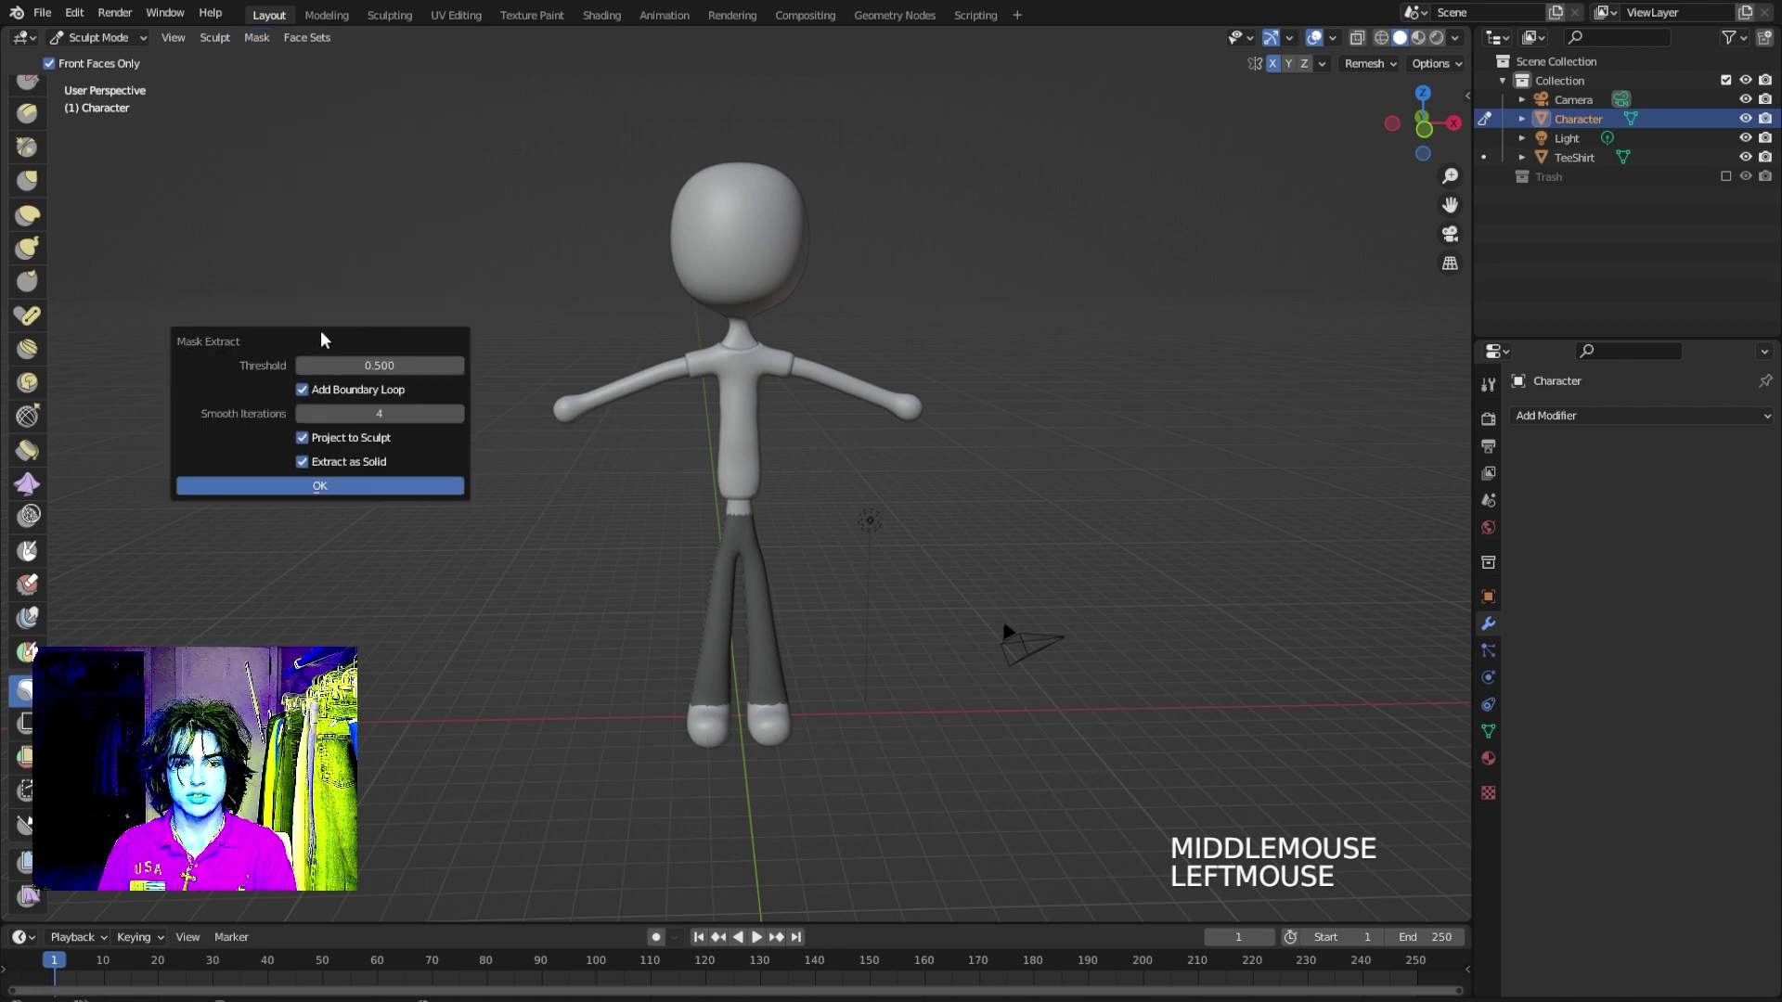
click(336, 490)
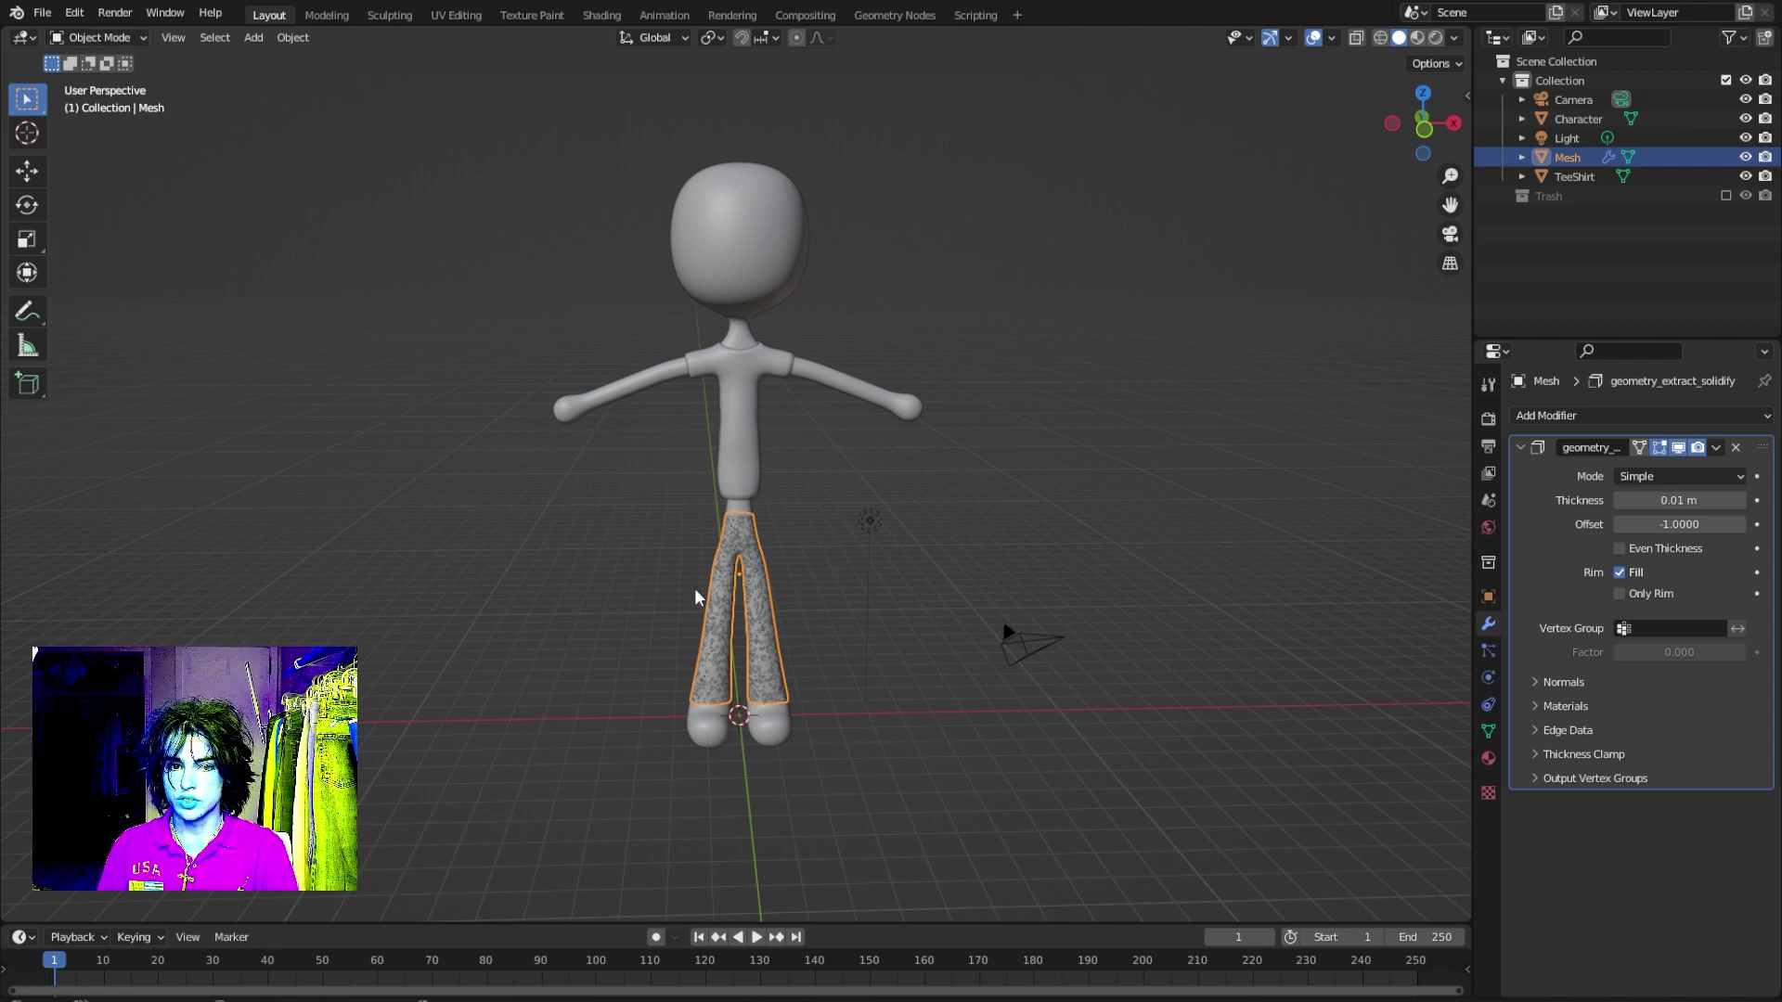
Enter Sculpt Mode on the extracted pants and puff out the legs with the Inflate/Deflate brush at 150 px radius.
click(136, 48)
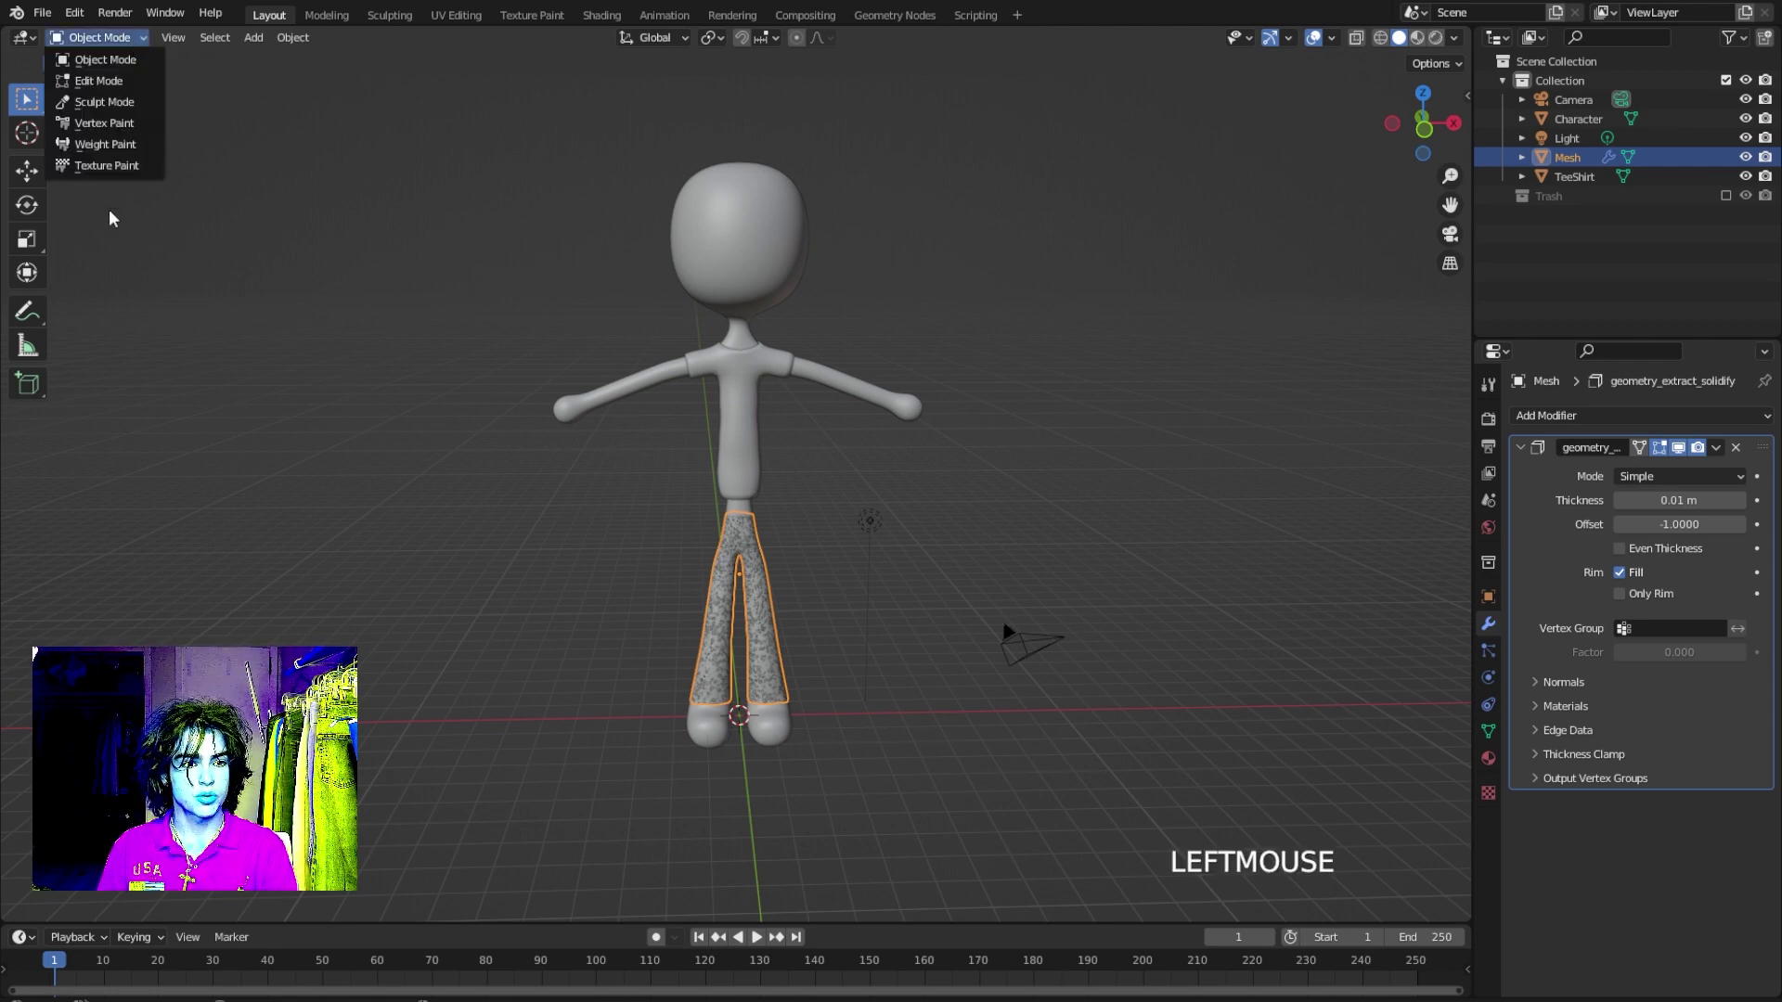
click(110, 100)
scroll(29, 181, up, 1)
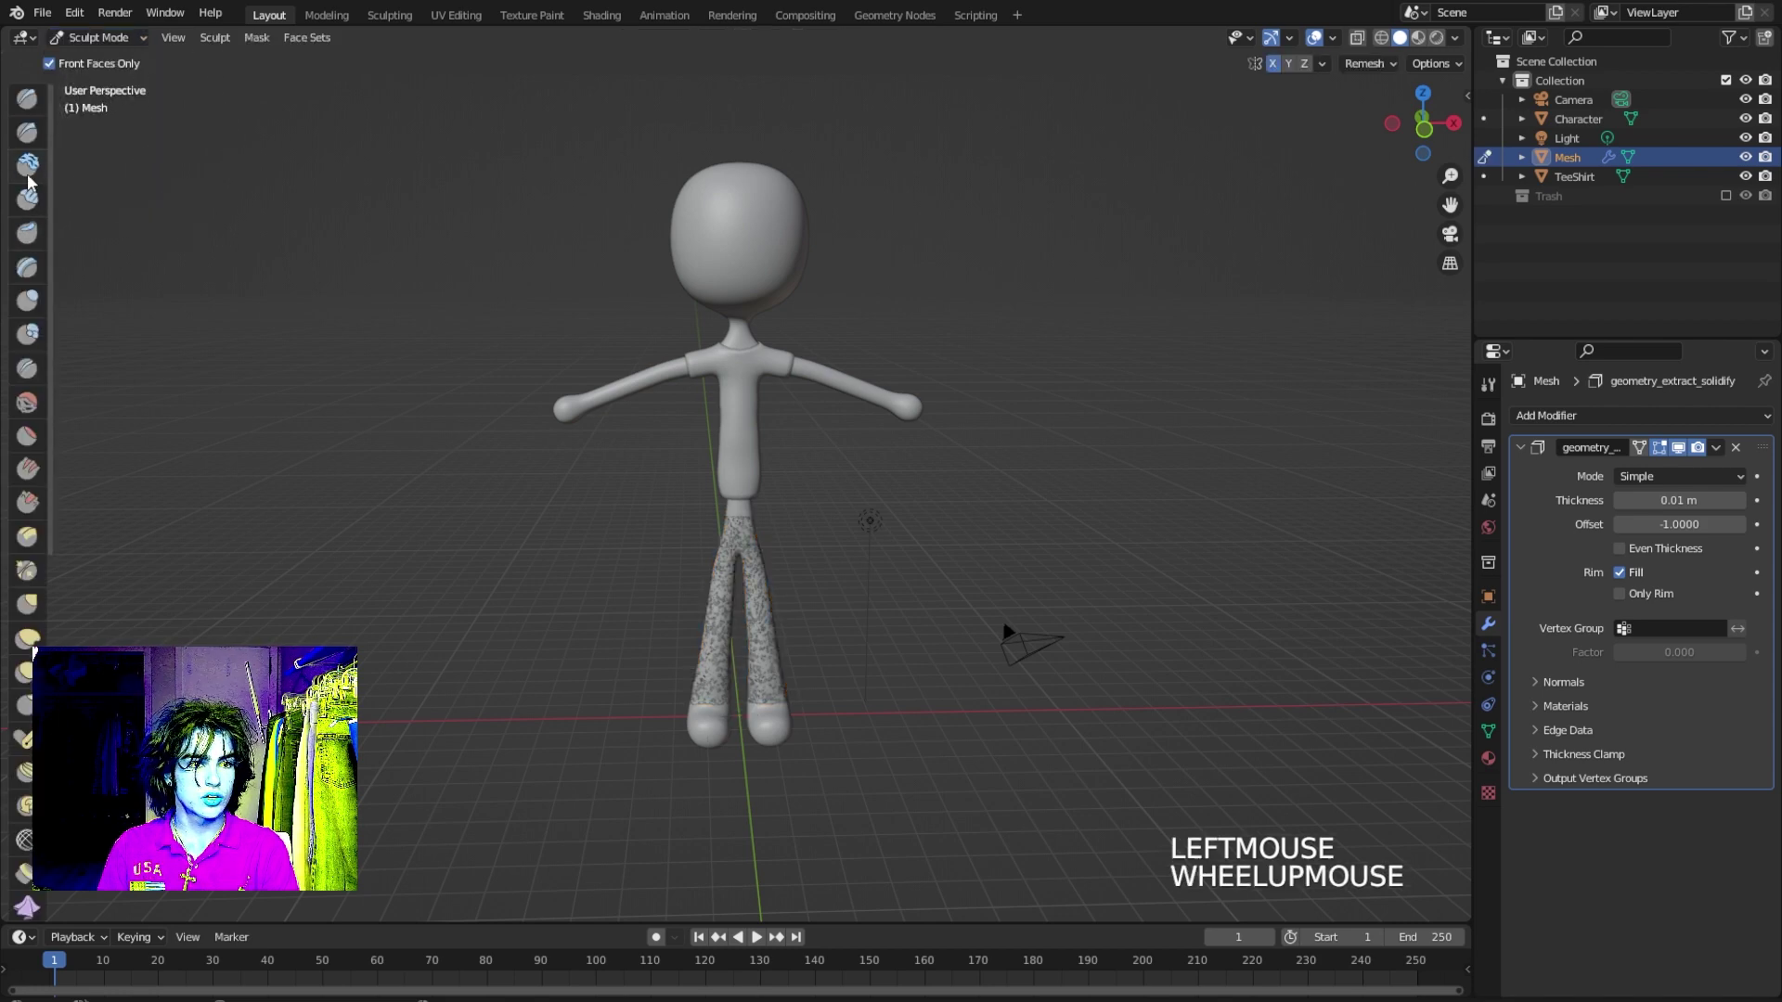
click(29, 306)
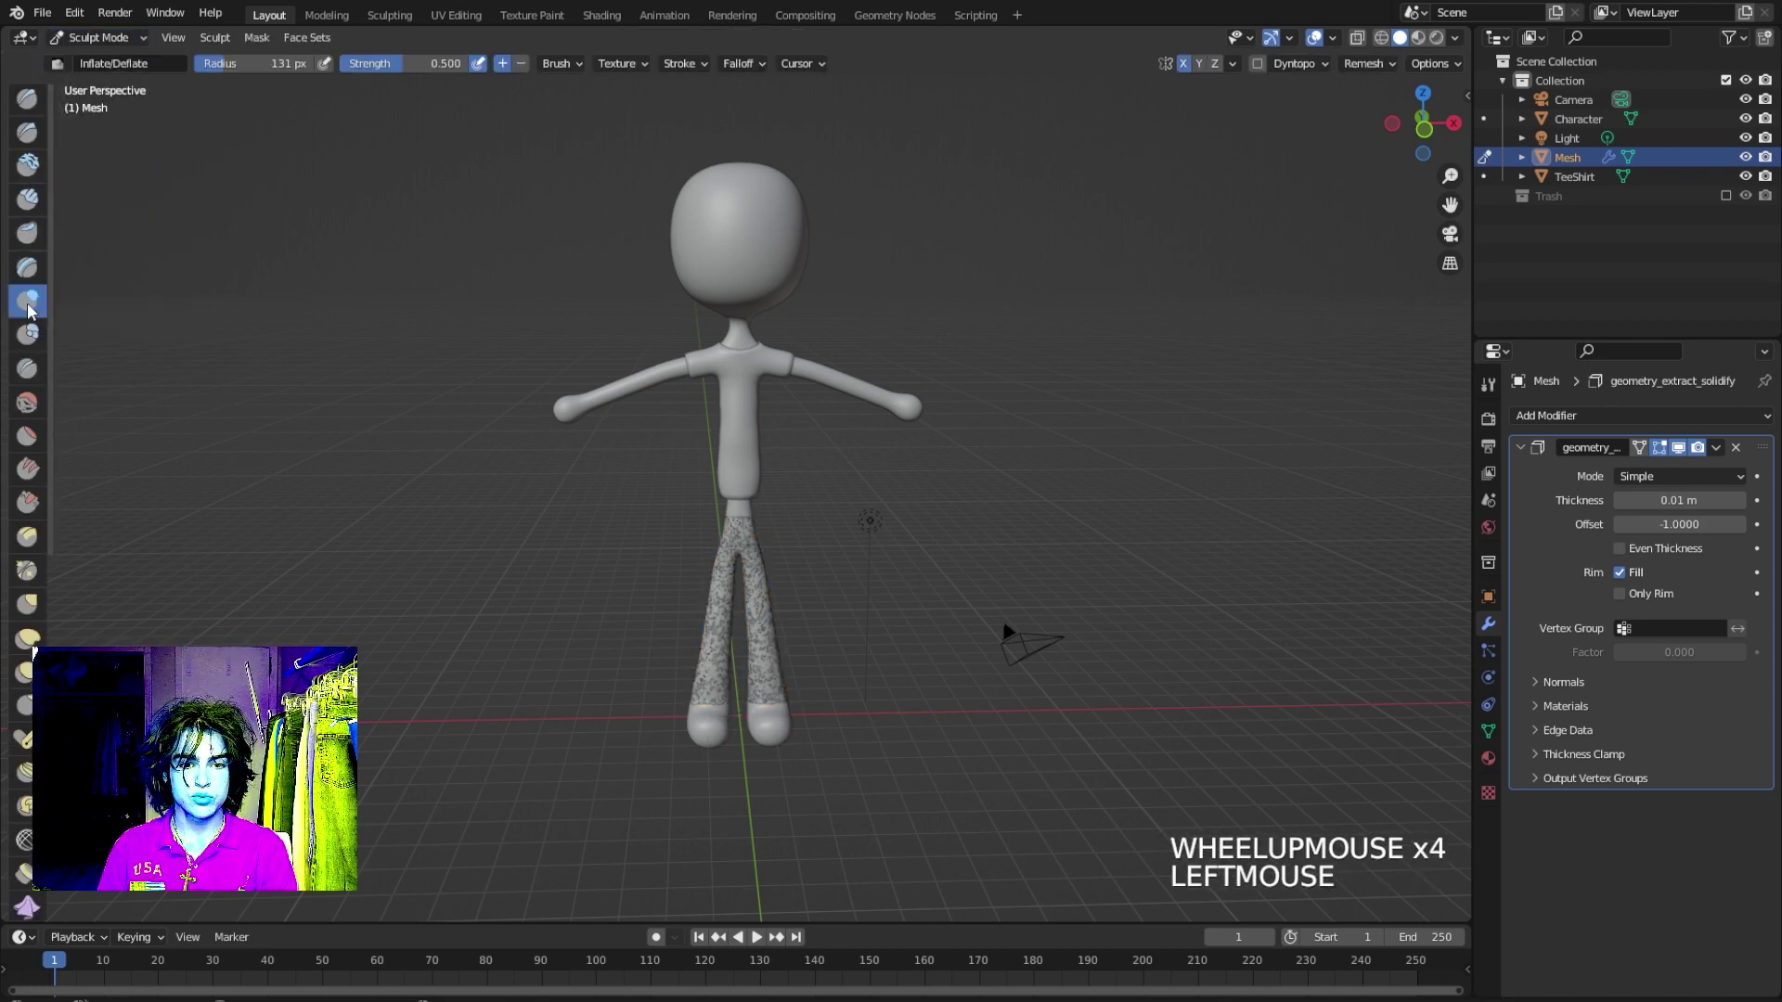
key(f)
click(541, 518)
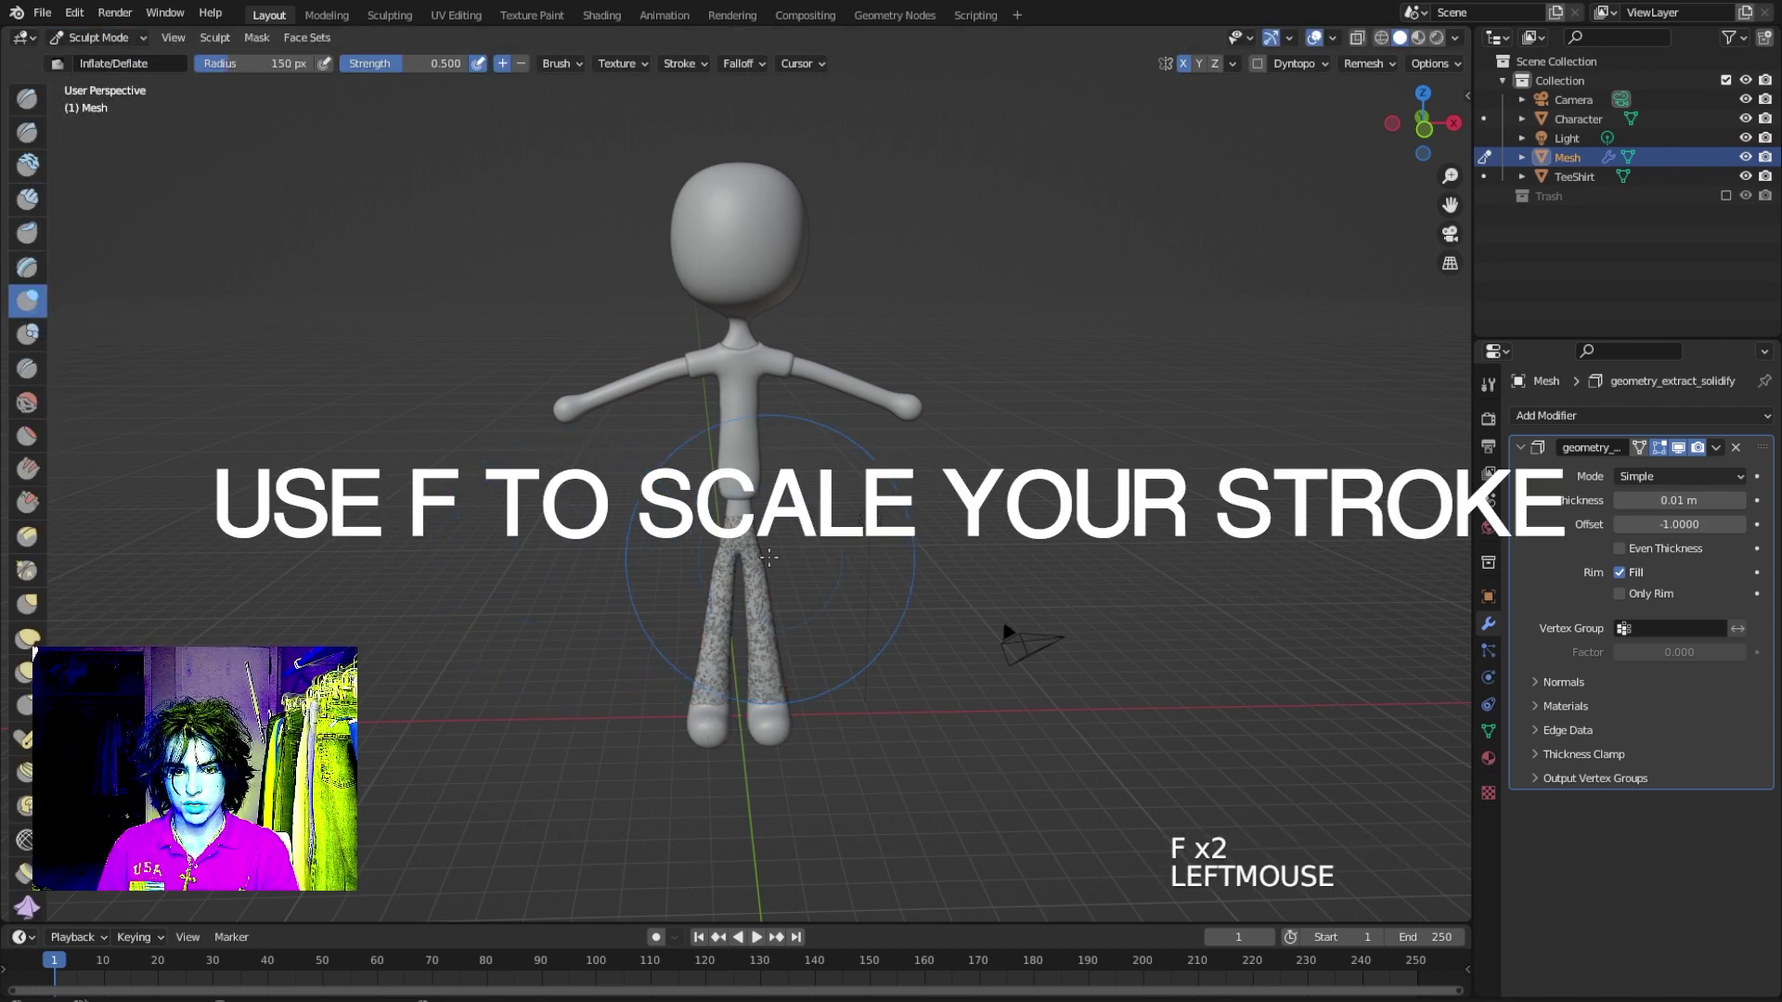
drag(742, 650, 757, 550)
click(700, 640)
click(701, 640)
mouse_move(700, 641)
middle_down()
mouse_move(598, 654)
mouse_move(874, 543)
mouse_move(854, 597)
mouse_move(891, 598)
mouse_move(813, 628)
mouse_move(613, 499)
middle_up()
Try inflating the pants further with two more brush strokes, and undo both.
click(874, 543)
click(874, 543)
key(ctrl+z)
key(ctrl+z)
Check the inflated pants around the waist opening and return to Object Mode with them selected.
scroll(891, 599, up, 5)
scroll(891, 599, up, 2)
scroll(813, 628, up, 3)
scroll(613, 500, down, 2)
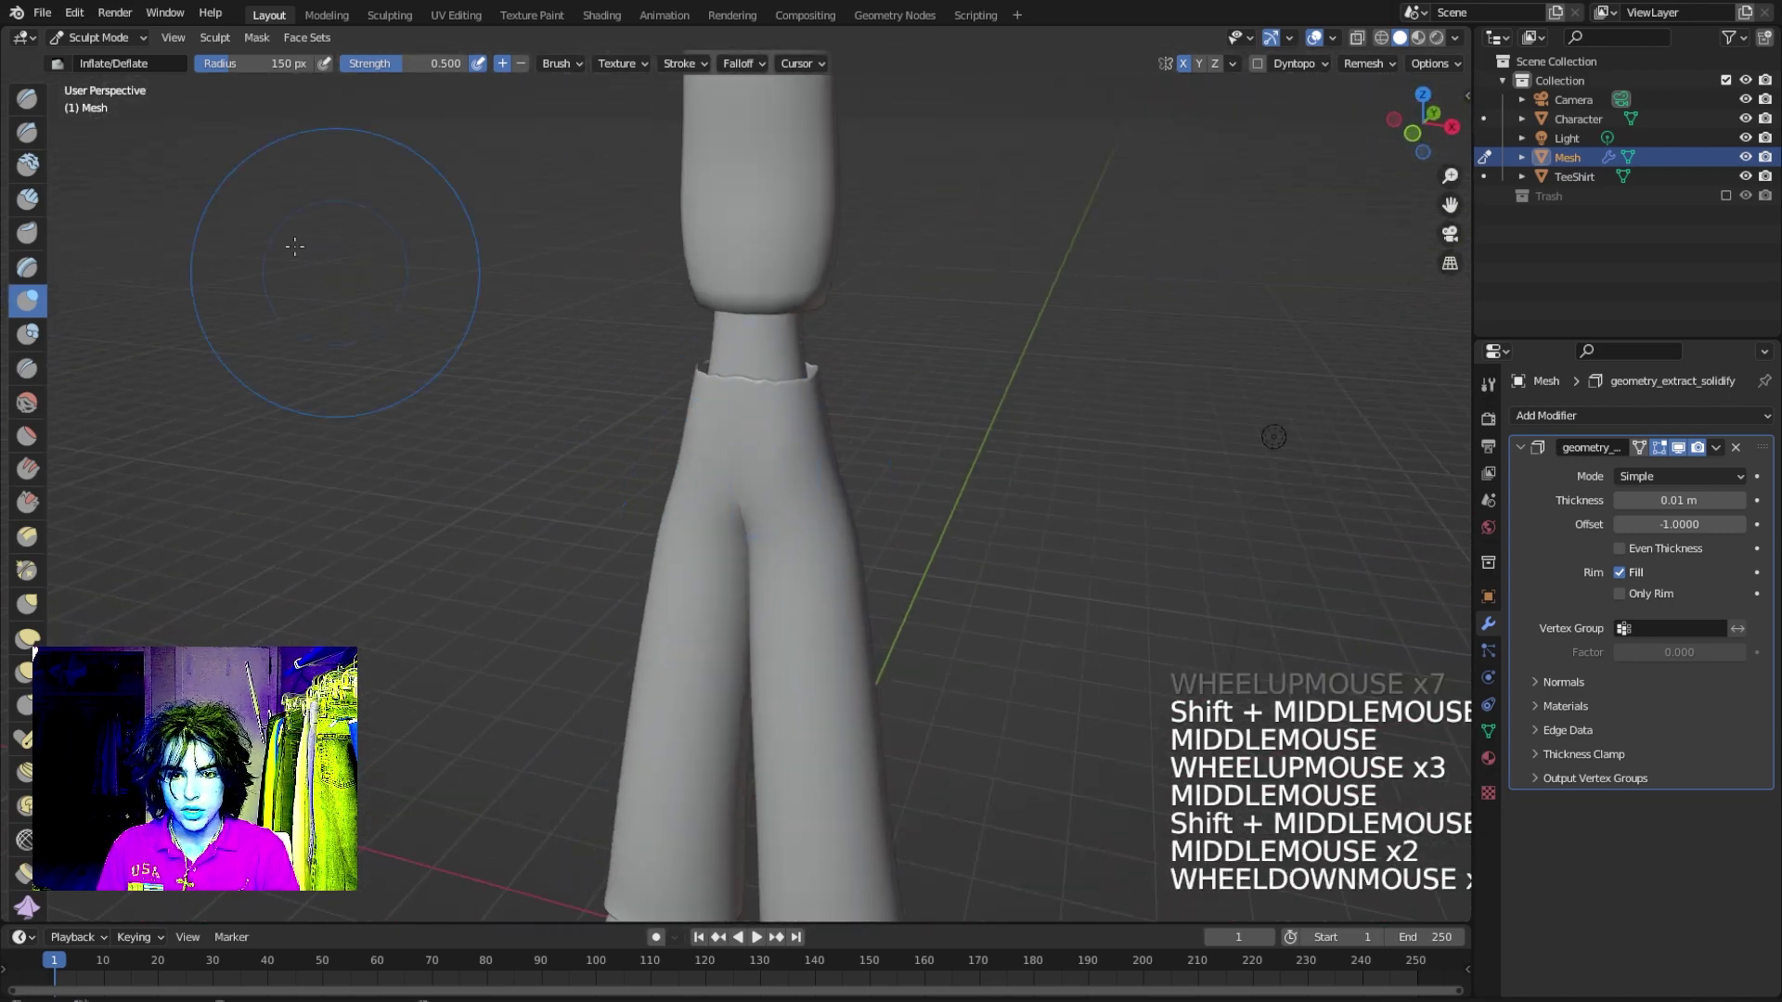
click(98, 37)
click(87, 54)
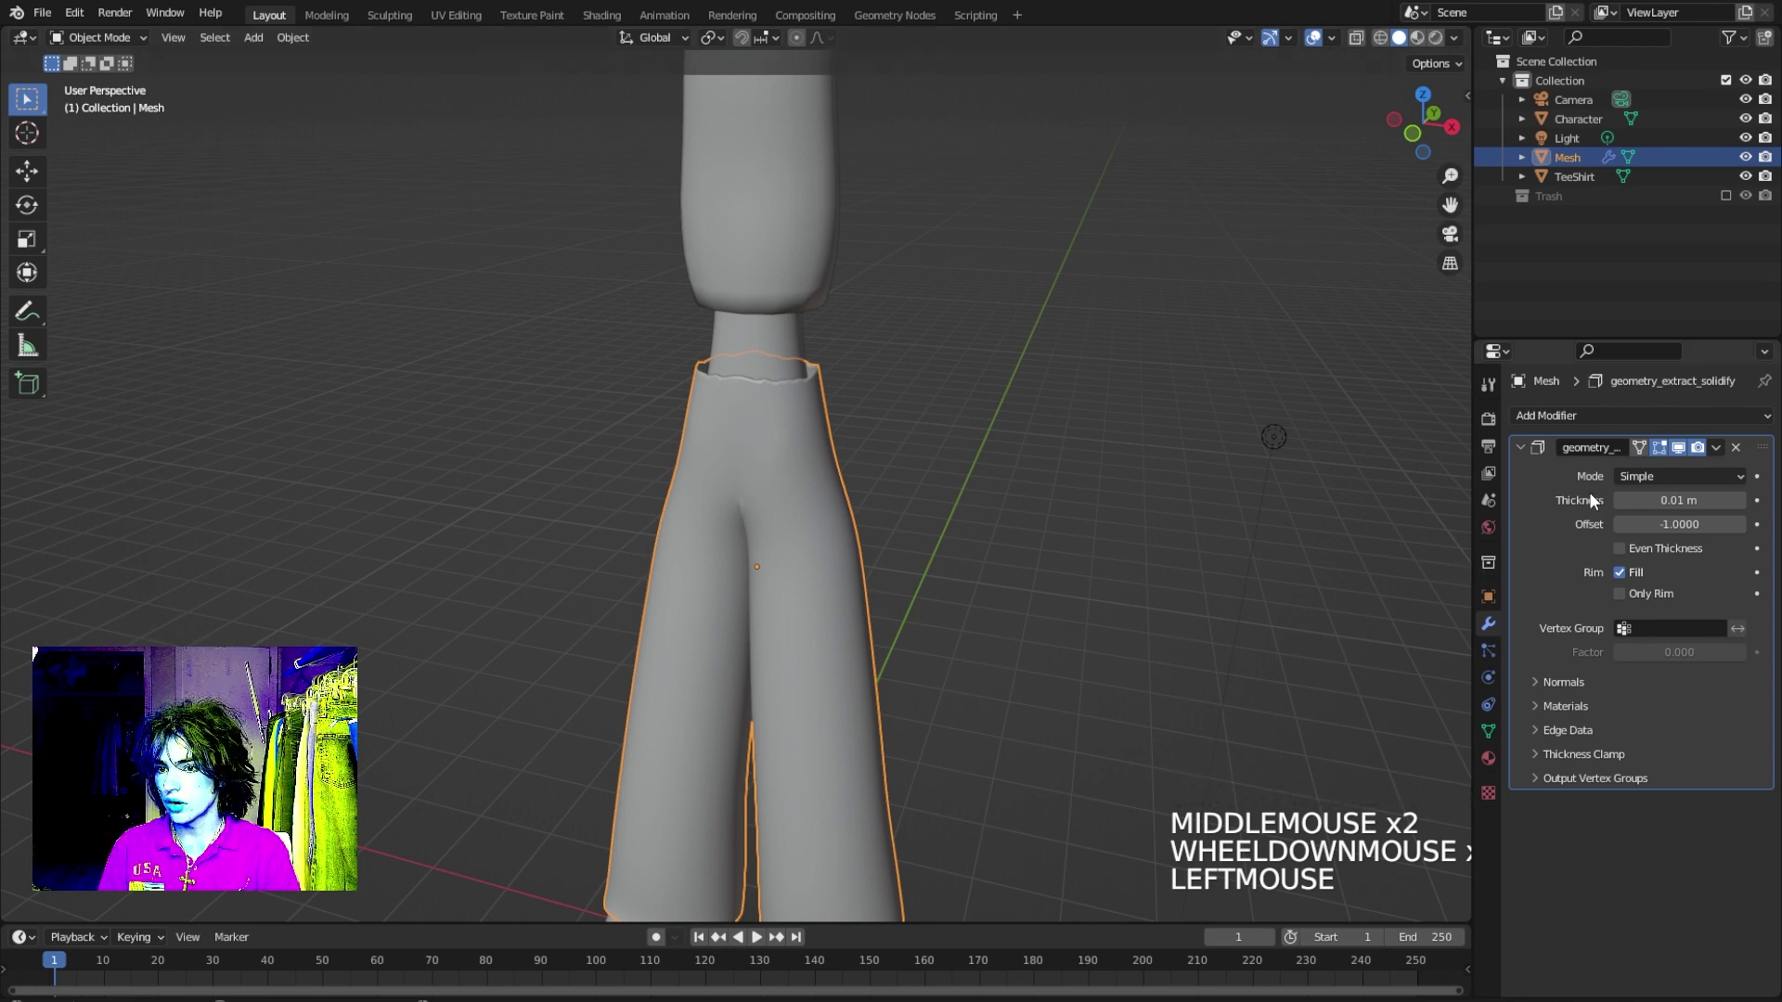
Add a Solidify modifier to the pants with a thickness of 0.04 m and an offset of 0.5429.
click(1613, 417)
click(1409, 744)
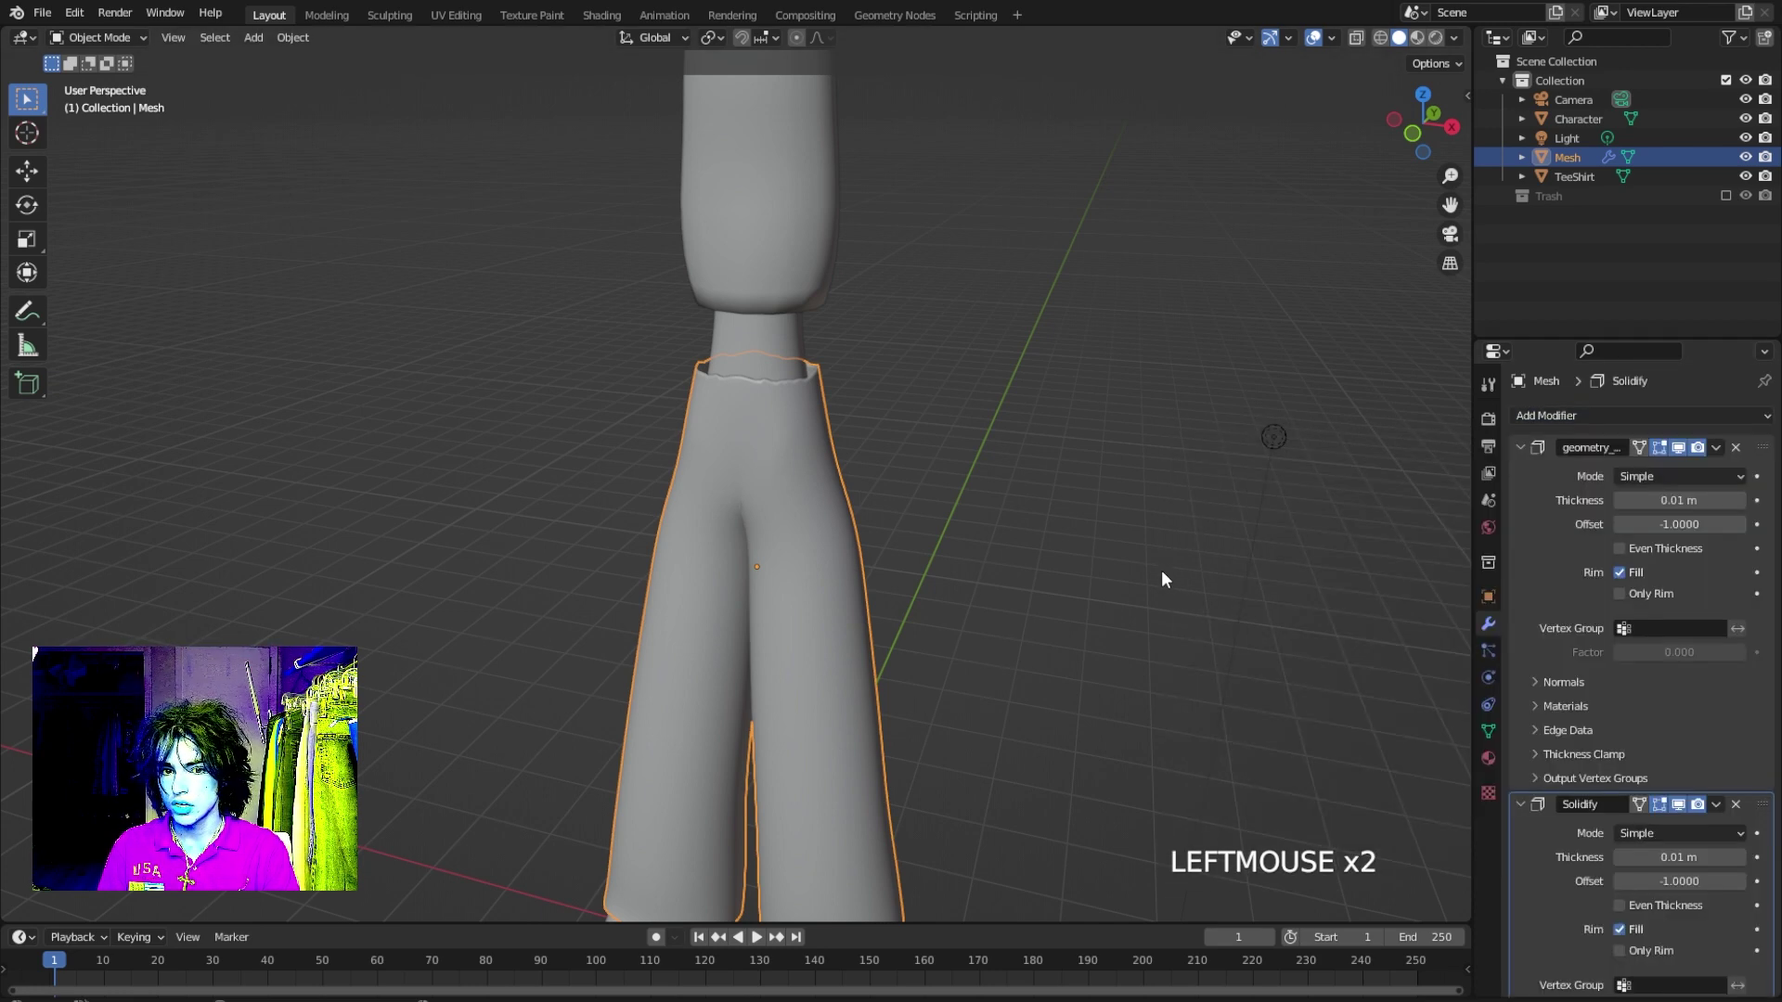
scroll(1621, 782, down, 2)
drag(1671, 780, 1708, 780)
scroll(983, 543, up, 2)
middle_drag(983, 542, 915, 515)
scroll(915, 515, up, 4)
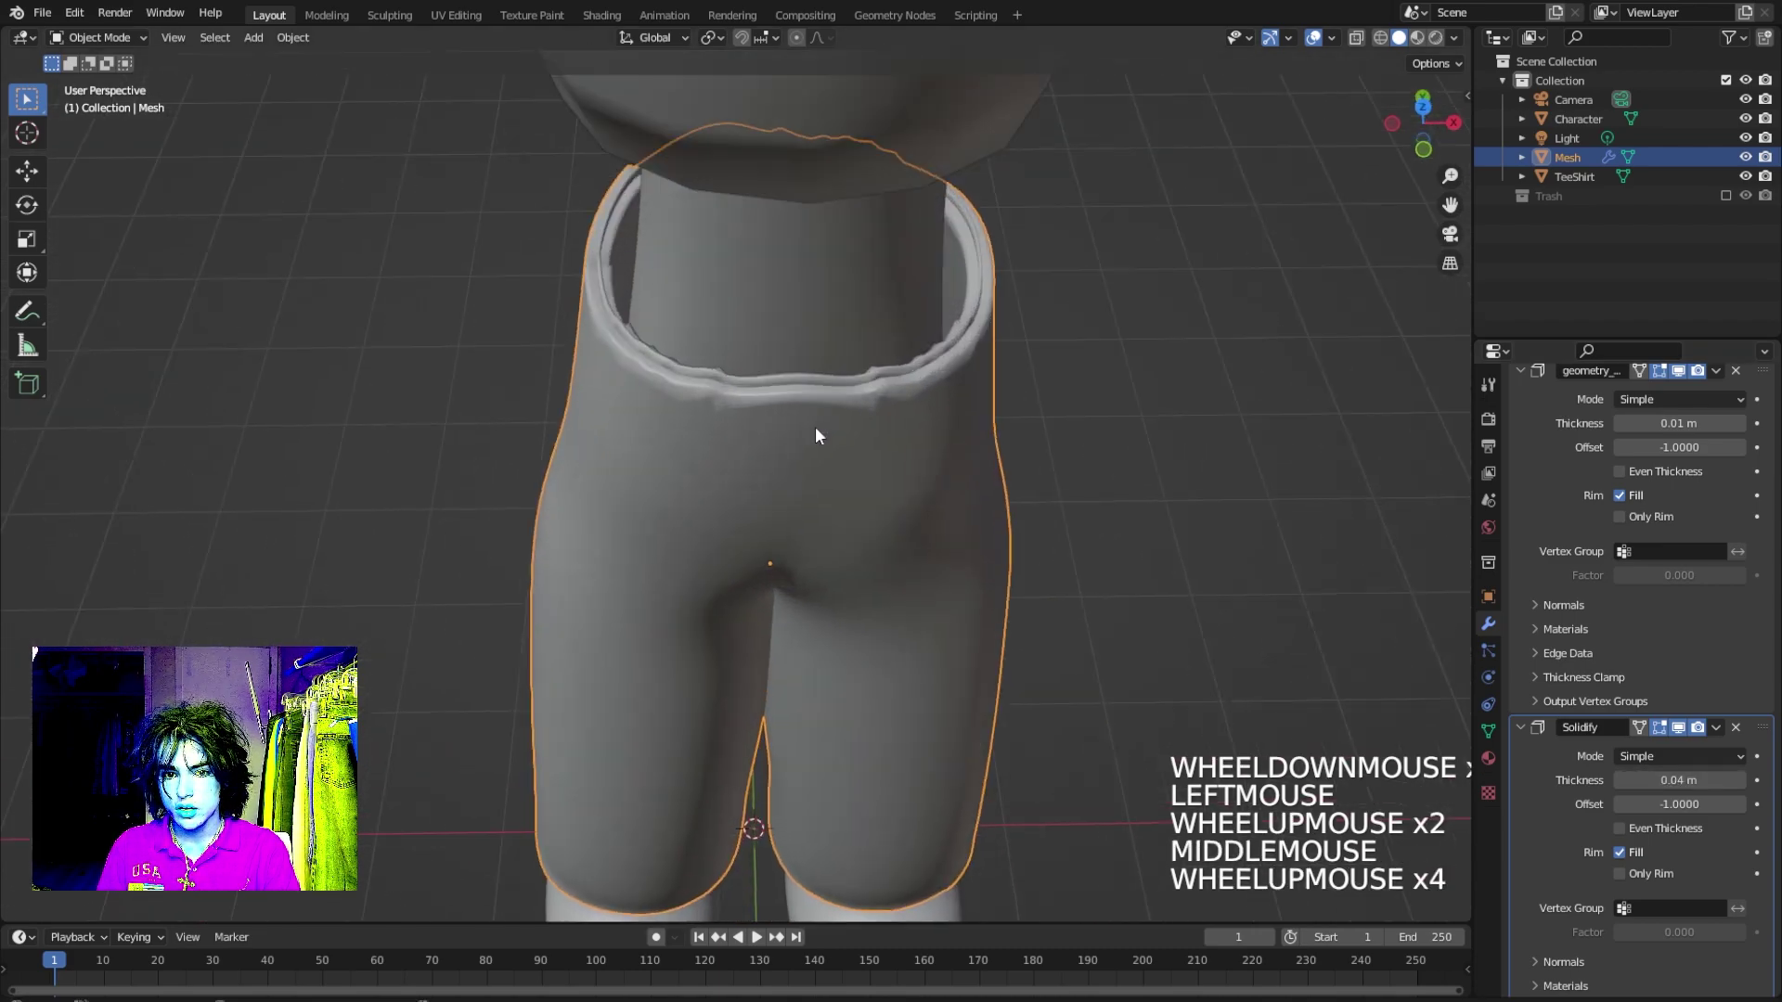
middle_drag(815, 426, 941, 469)
key(ctrl+z)
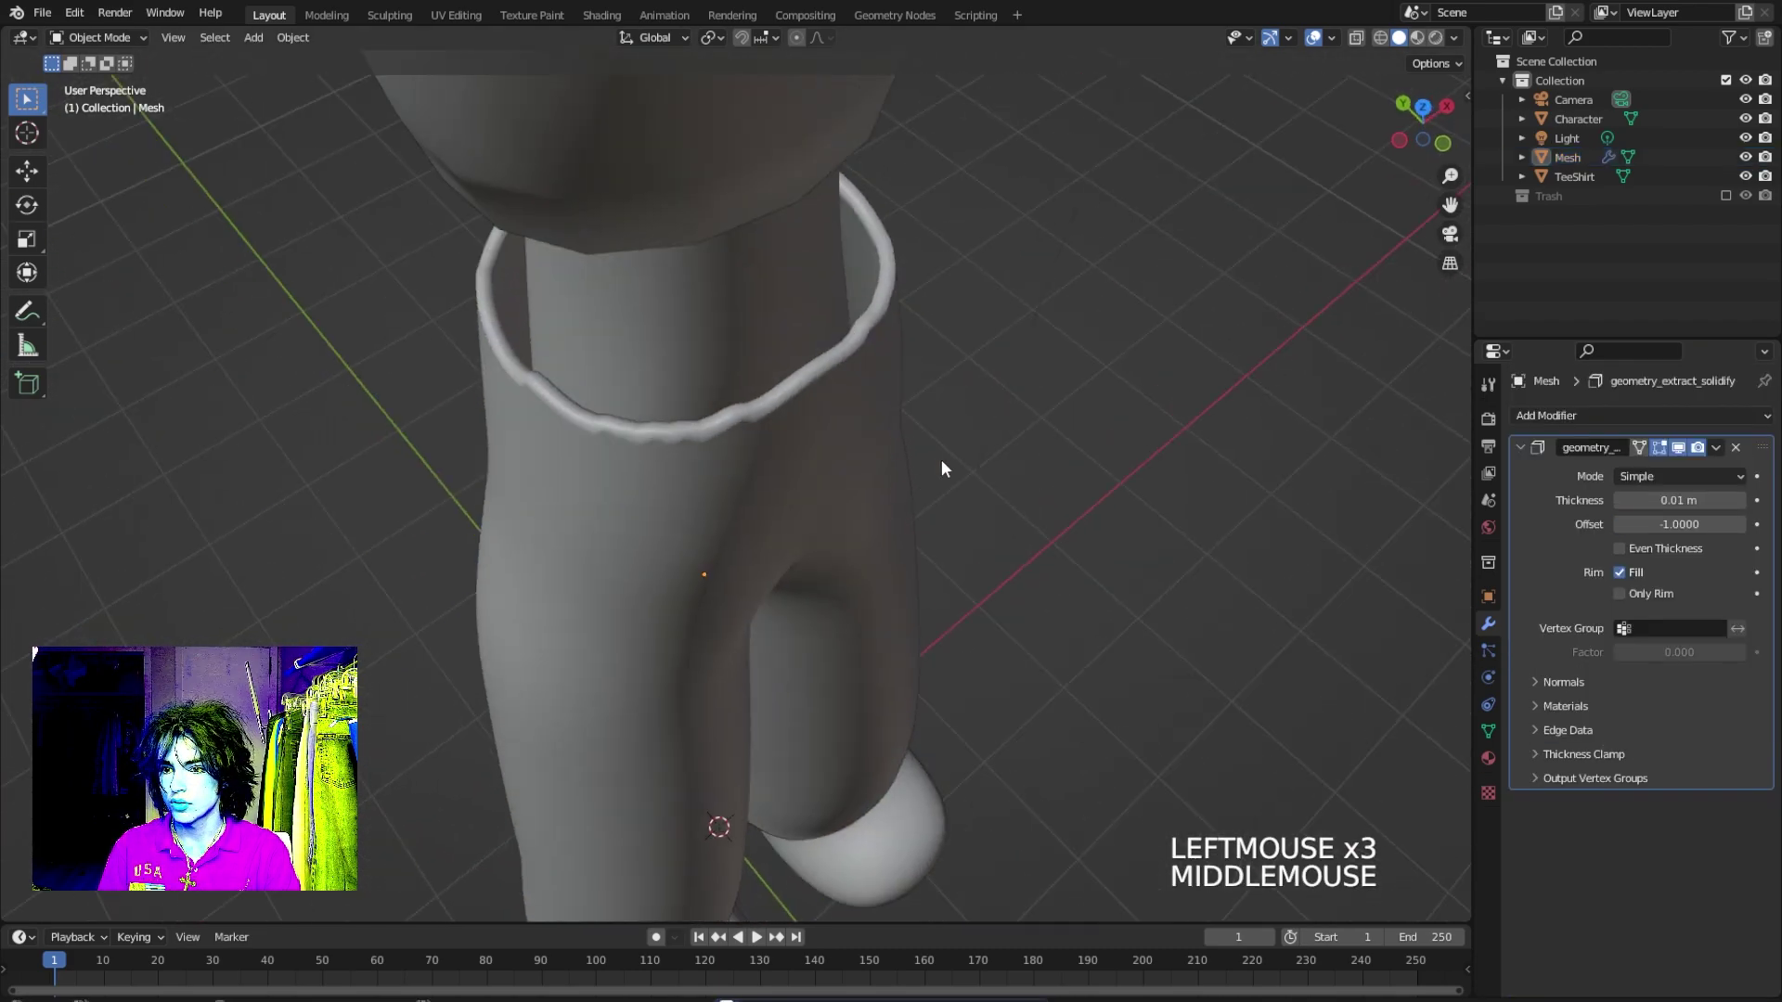
key(ctrl+z)
key(ctrl+z)
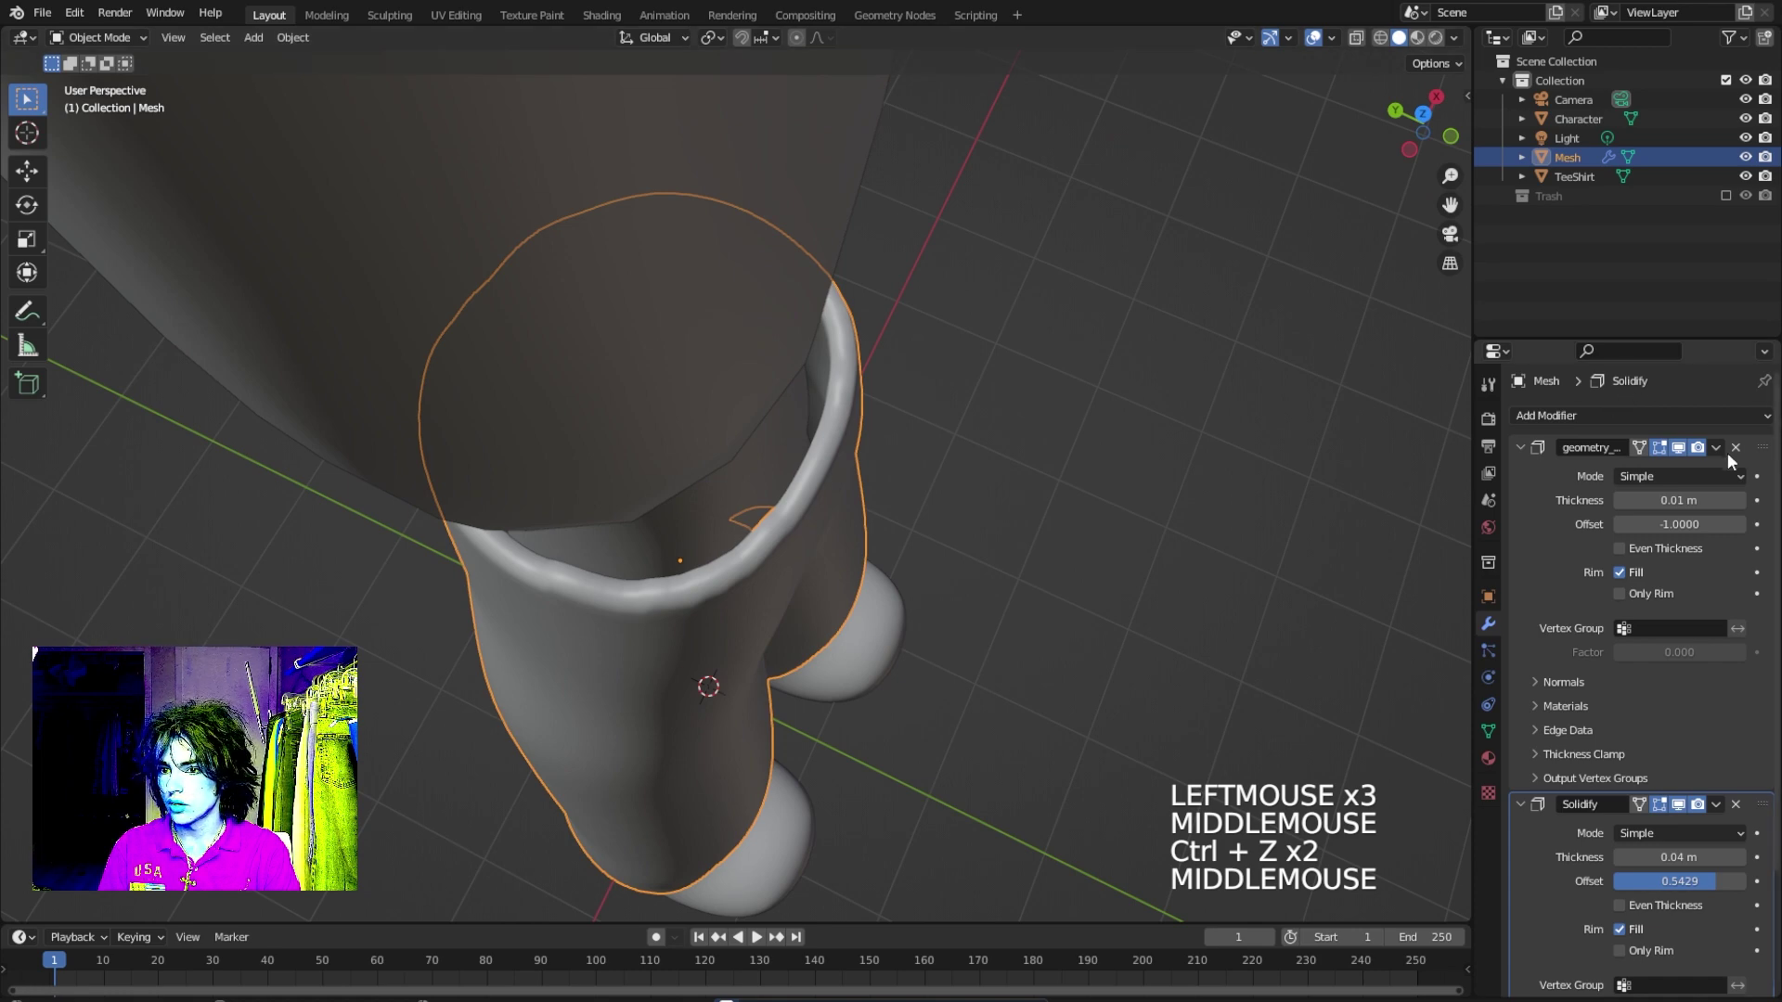
Apply the extraction's solidify modifier and the added Solidify modifier to the pants mesh.
click(1718, 449)
click(1689, 461)
click(1716, 448)
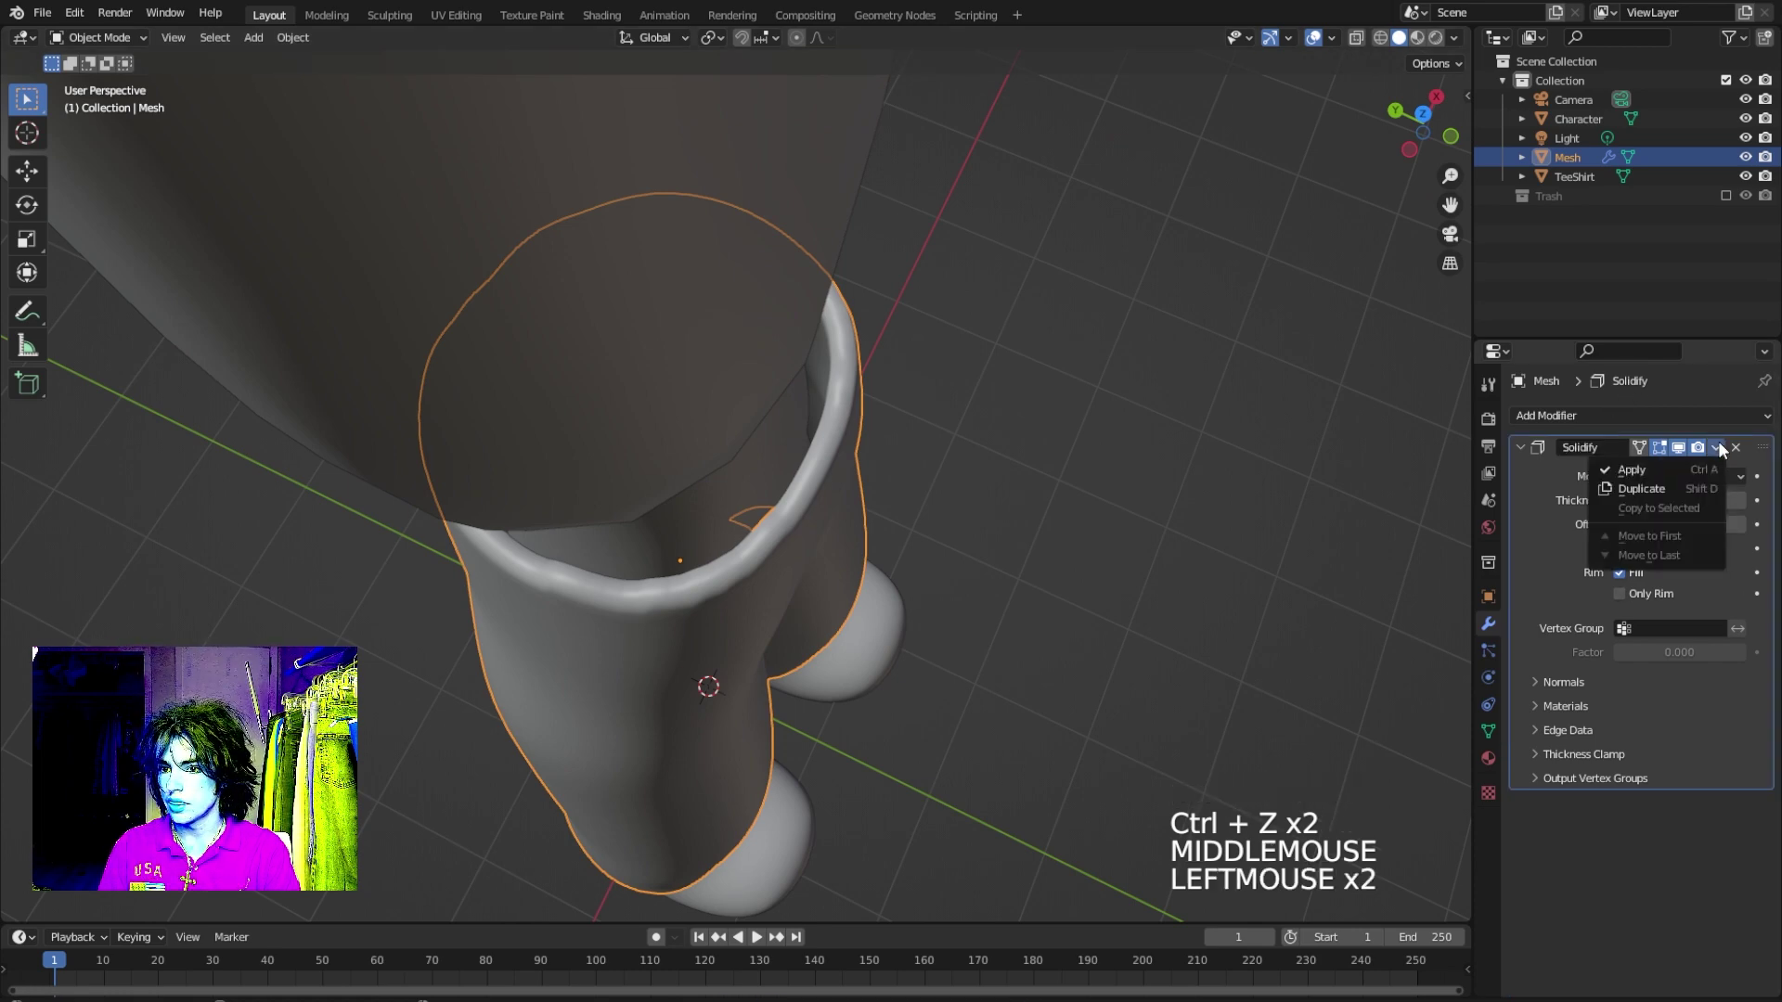
click(1644, 471)
click(1020, 520)
mouse_move(1021, 520)
middle_down()
mouse_move(956, 560)
mouse_move(930, 475)
mouse_move(902, 455)
middle_up()
click(930, 475)
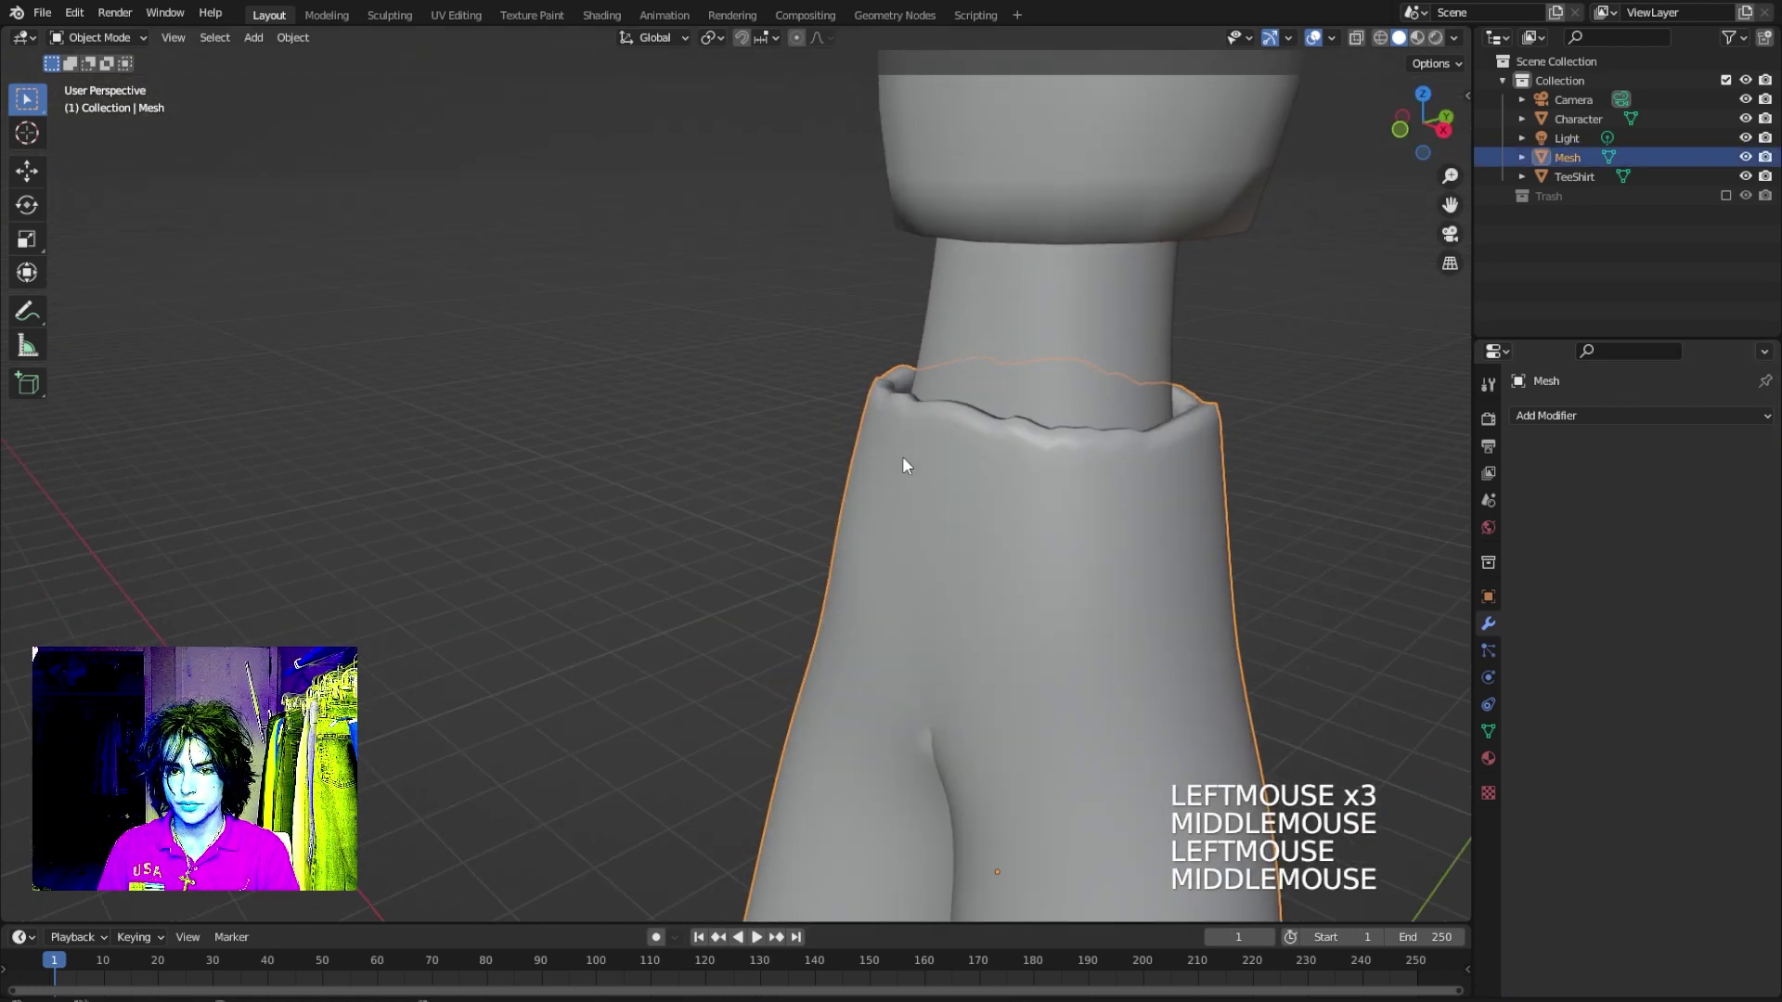
Enter Sculpt Mode on the pants and even out the ragged waist rim with the Smooth brush at 150 px radius.
scroll(902, 455, down, 1)
click(100, 37)
click(104, 102)
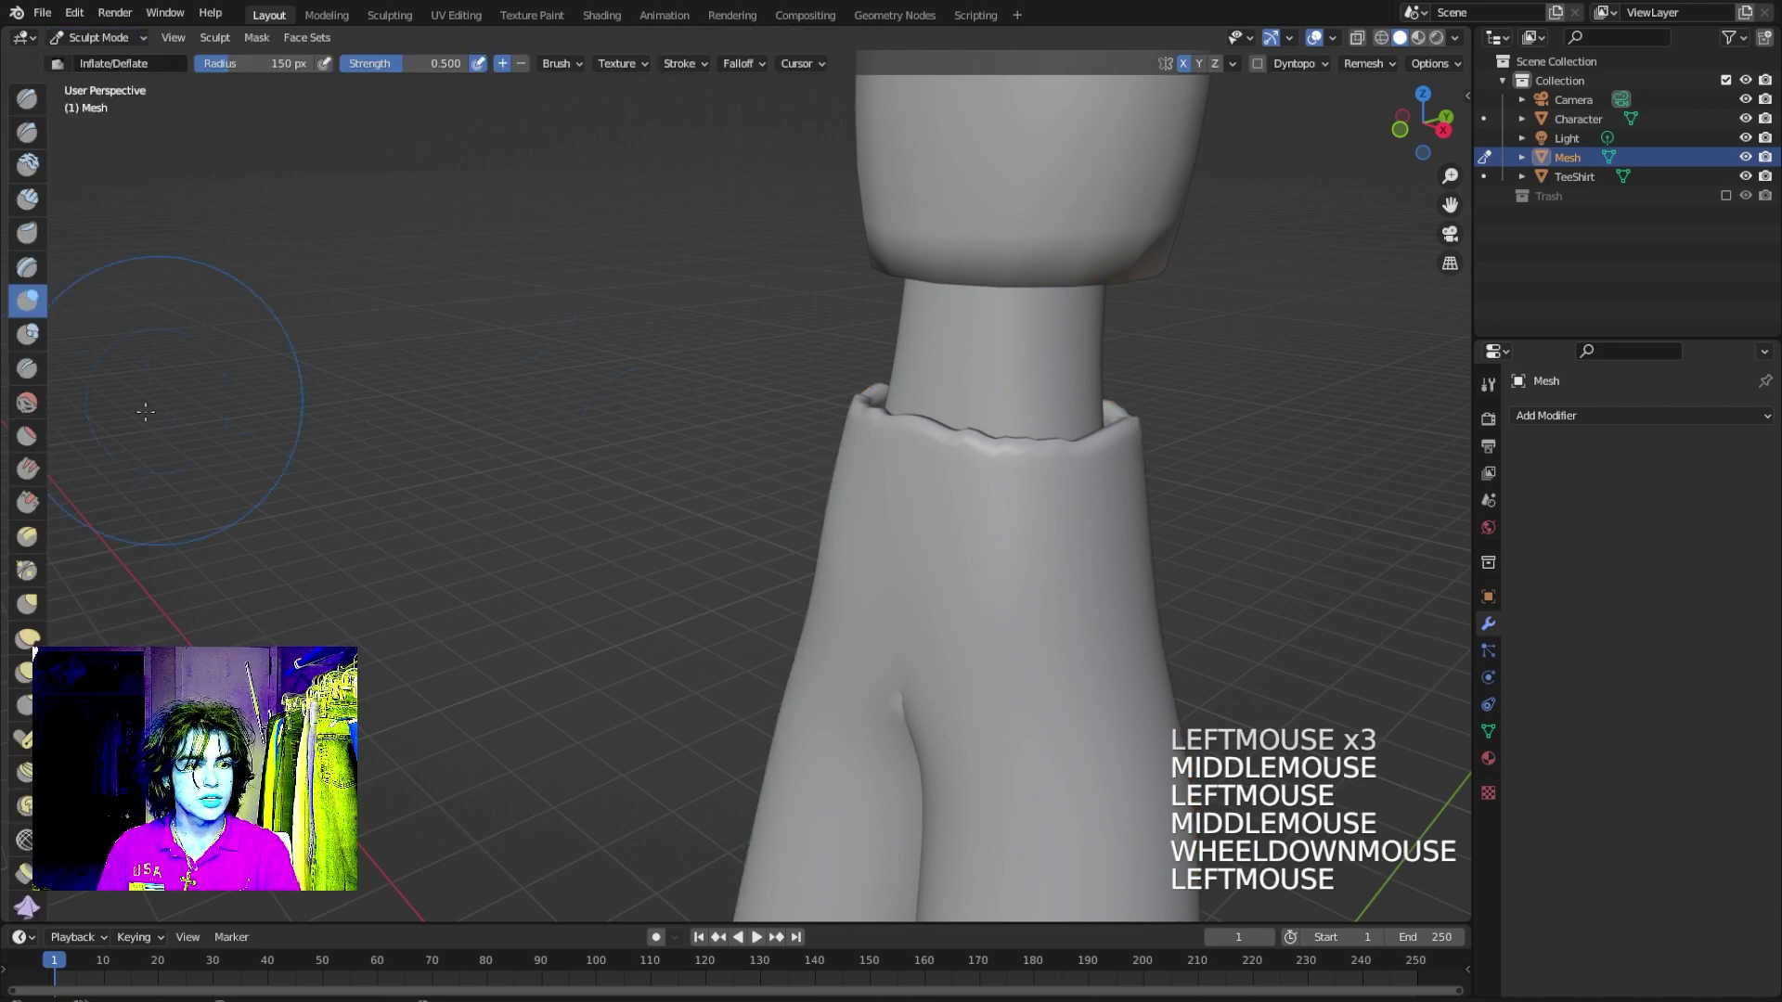
click(27, 402)
scroll(1130, 543, down, 3)
middle_drag(1131, 543, 756, 437)
scroll(1068, 556, down, 3)
scroll(796, 588, up, 5)
scroll(798, 631, down, 5)
scroll(812, 637, up, 4)
scroll(755, 437, up, 3)
click(756, 279)
click(770, 193)
click(770, 193)
click(770, 193)
mouse_move(770, 193)
middle_down()
mouse_move(816, 609)
mouse_move(855, 279)
middle_up()
key(ctrl+z)
scroll(798, 418, down, 3)
scroll(807, 483, up, 4)
scroll(816, 608, up, 5)
click(855, 238)
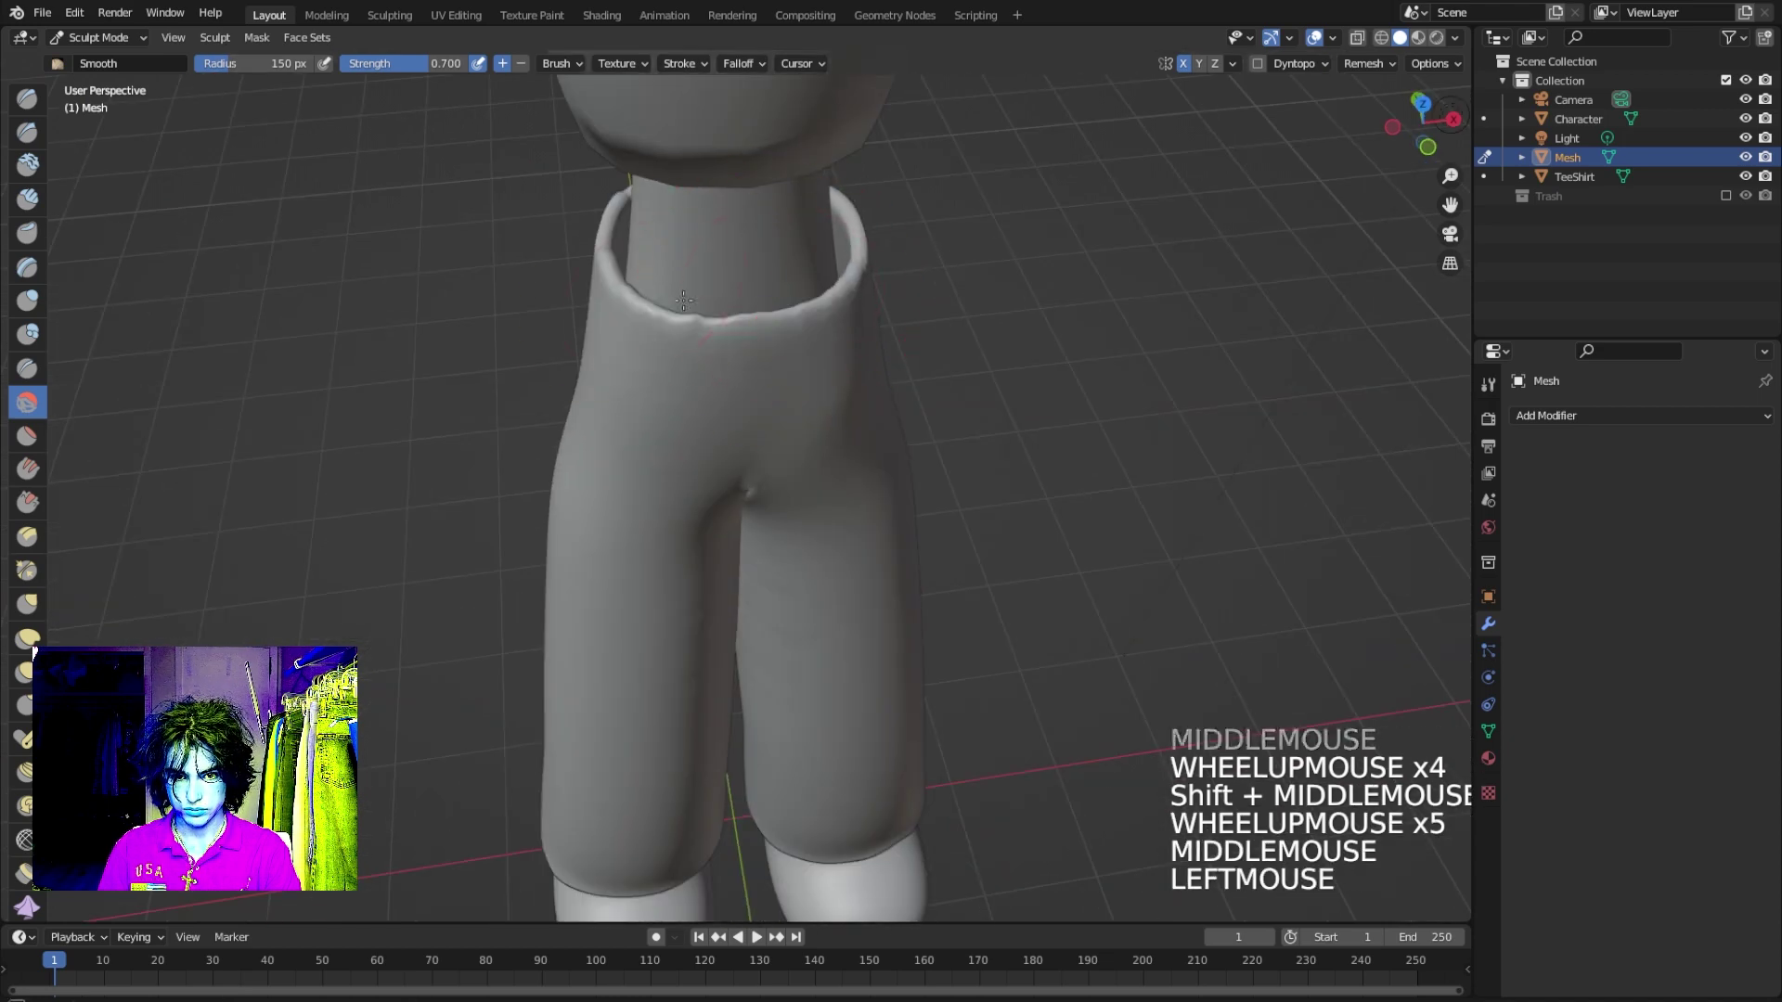
click(855, 239)
click(854, 239)
Reshape the waist opening of the pants with the Grab brush at 177 px radius.
click(29, 605)
key(f)
key(f)
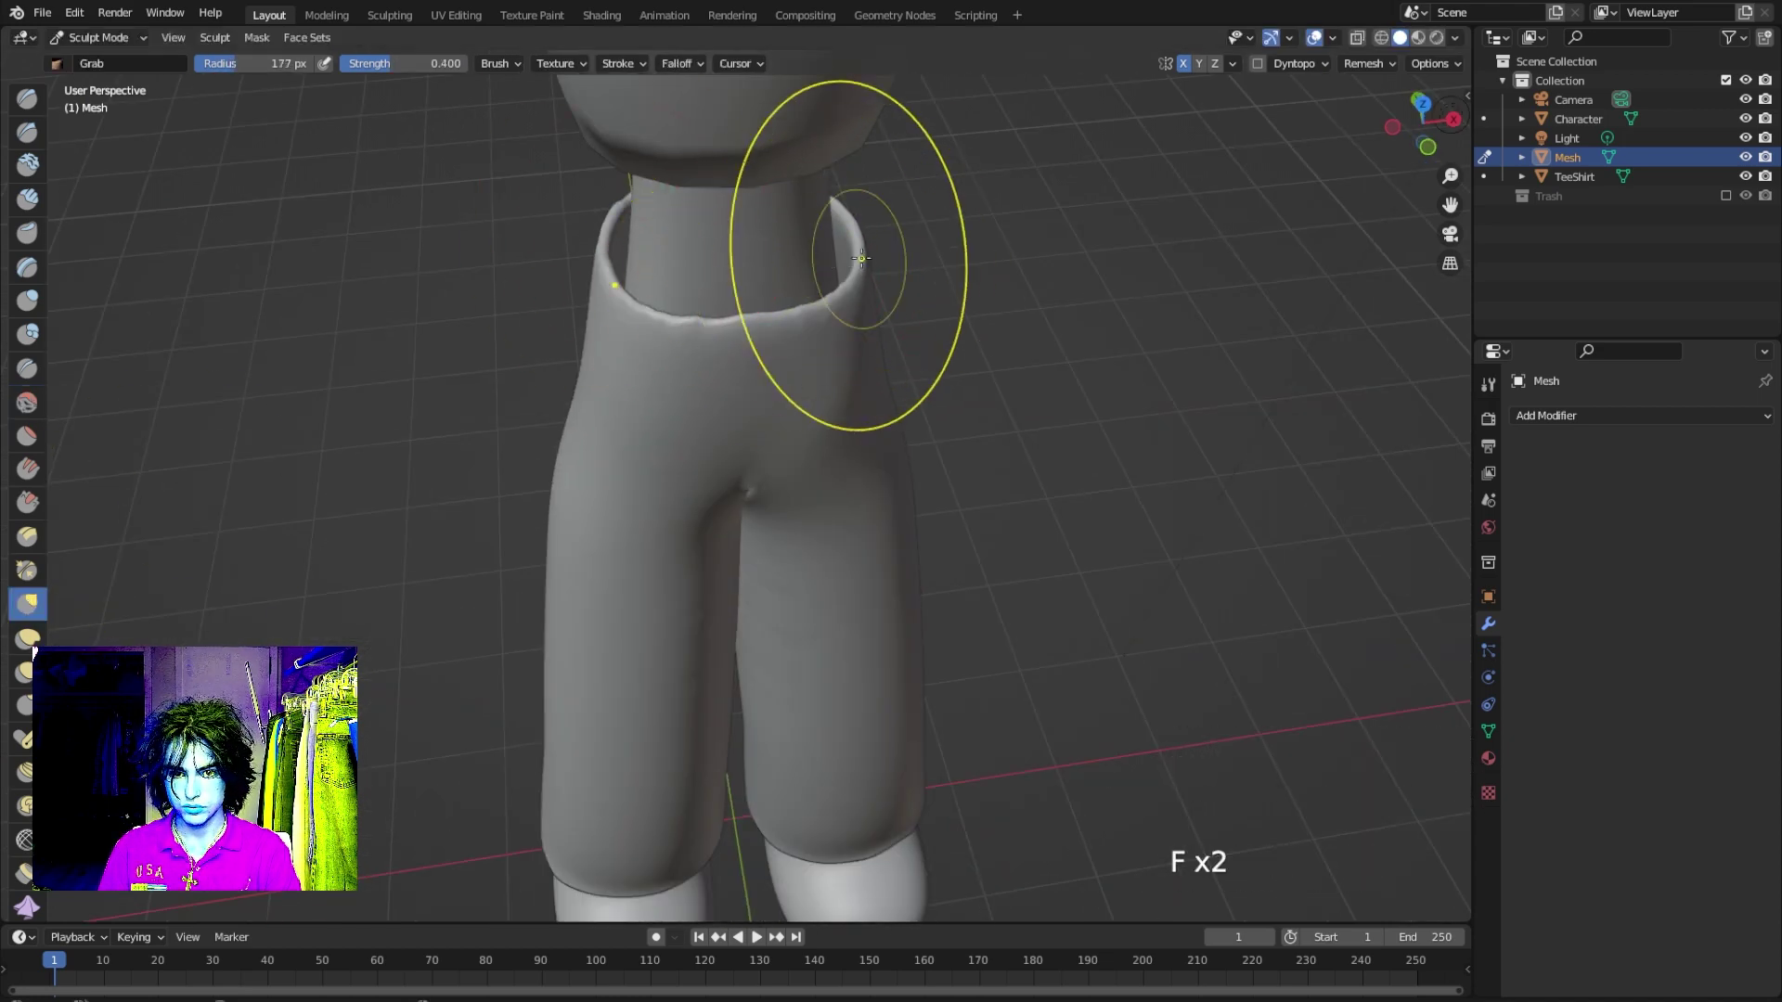
click(905, 278)
click(905, 278)
click(520, 334)
mouse_move(905, 278)
middle_down()
mouse_move(505, 327)
mouse_move(899, 656)
middle_up()
click(505, 327)
click(505, 326)
click(505, 327)
click(899, 656)
Adjust the lower legs and hems of the pants with further Grab brush strokes.
scroll(844, 588, down, 3)
click(843, 588)
click(866, 825)
click(865, 825)
middle_drag(867, 828, 706, 603)
shift+middle_drag(705, 603, 649, 557)
scroll(612, 529, up, 4)
mouse_move(612, 529)
middle_down()
mouse_move(158, 477)
mouse_move(397, 517)
mouse_move(406, 452)
mouse_move(668, 529)
middle_up()
click(589, 510)
click(582, 504)
click(583, 504)
click(158, 477)
Reduce the Grab radius to 36 px and pull small wrinkles into the upper and middle legs, undoing one stroke.
scroll(398, 517, down, 2)
scroll(406, 452, up, 4)
key(f)
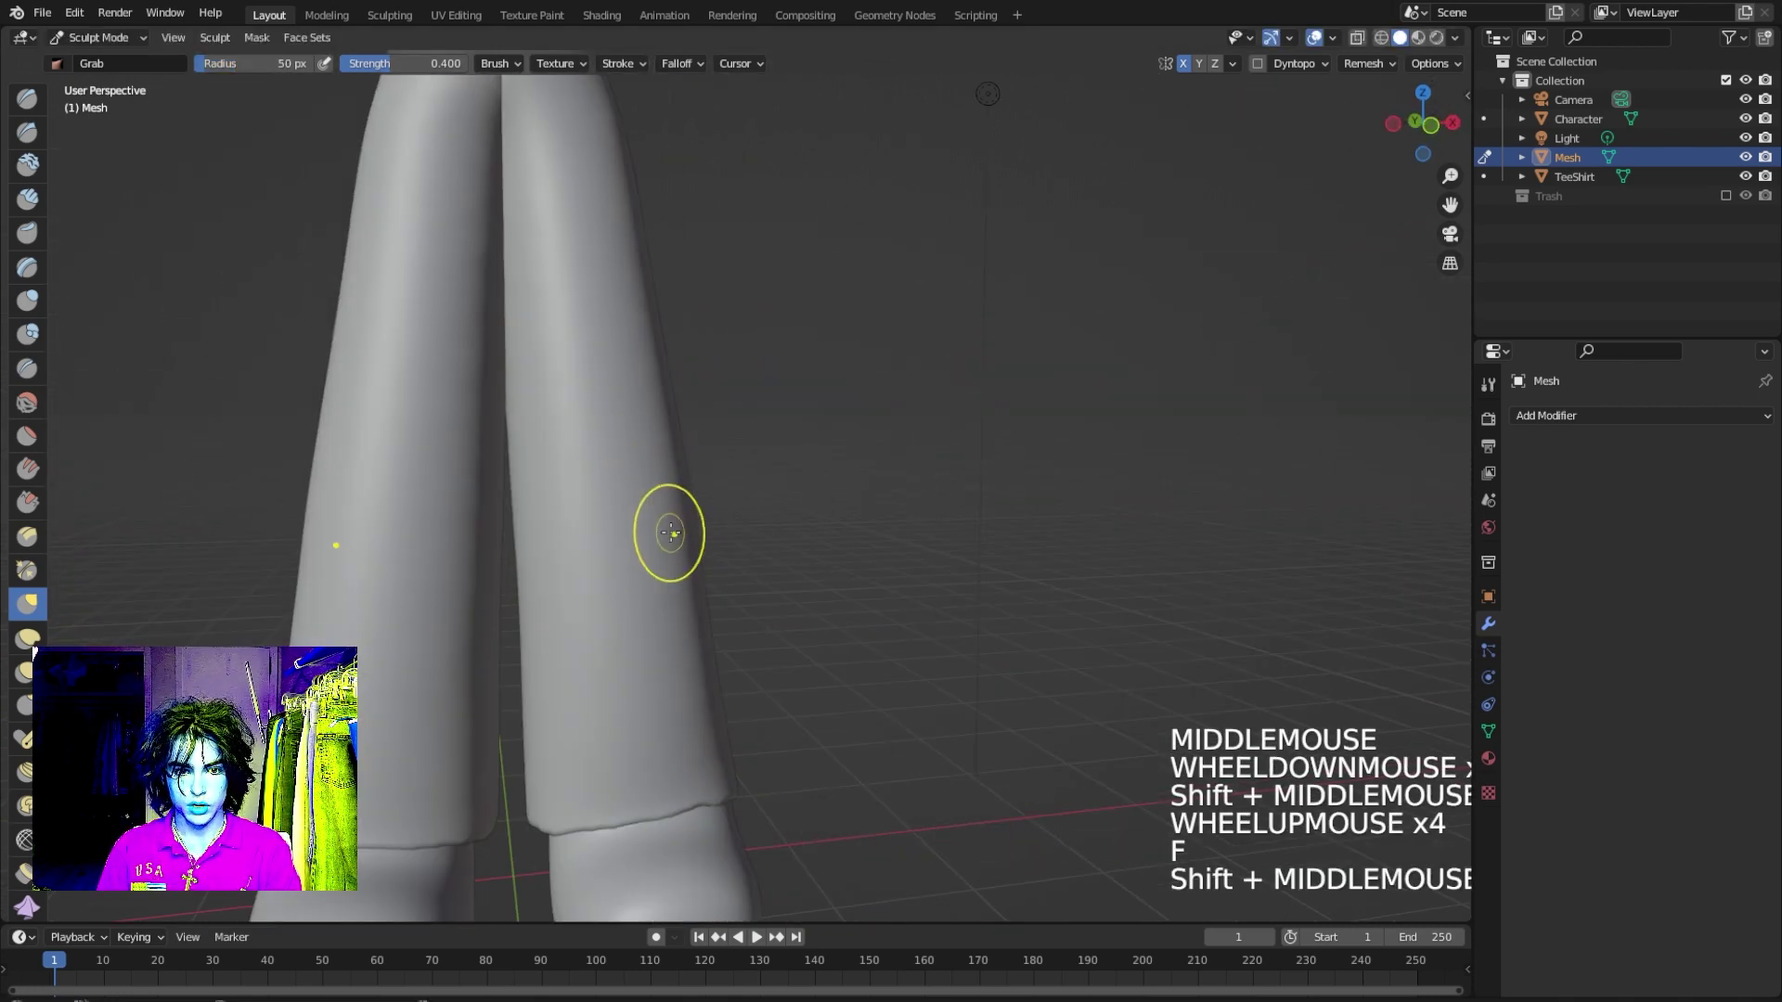
key(f)
click(645, 515)
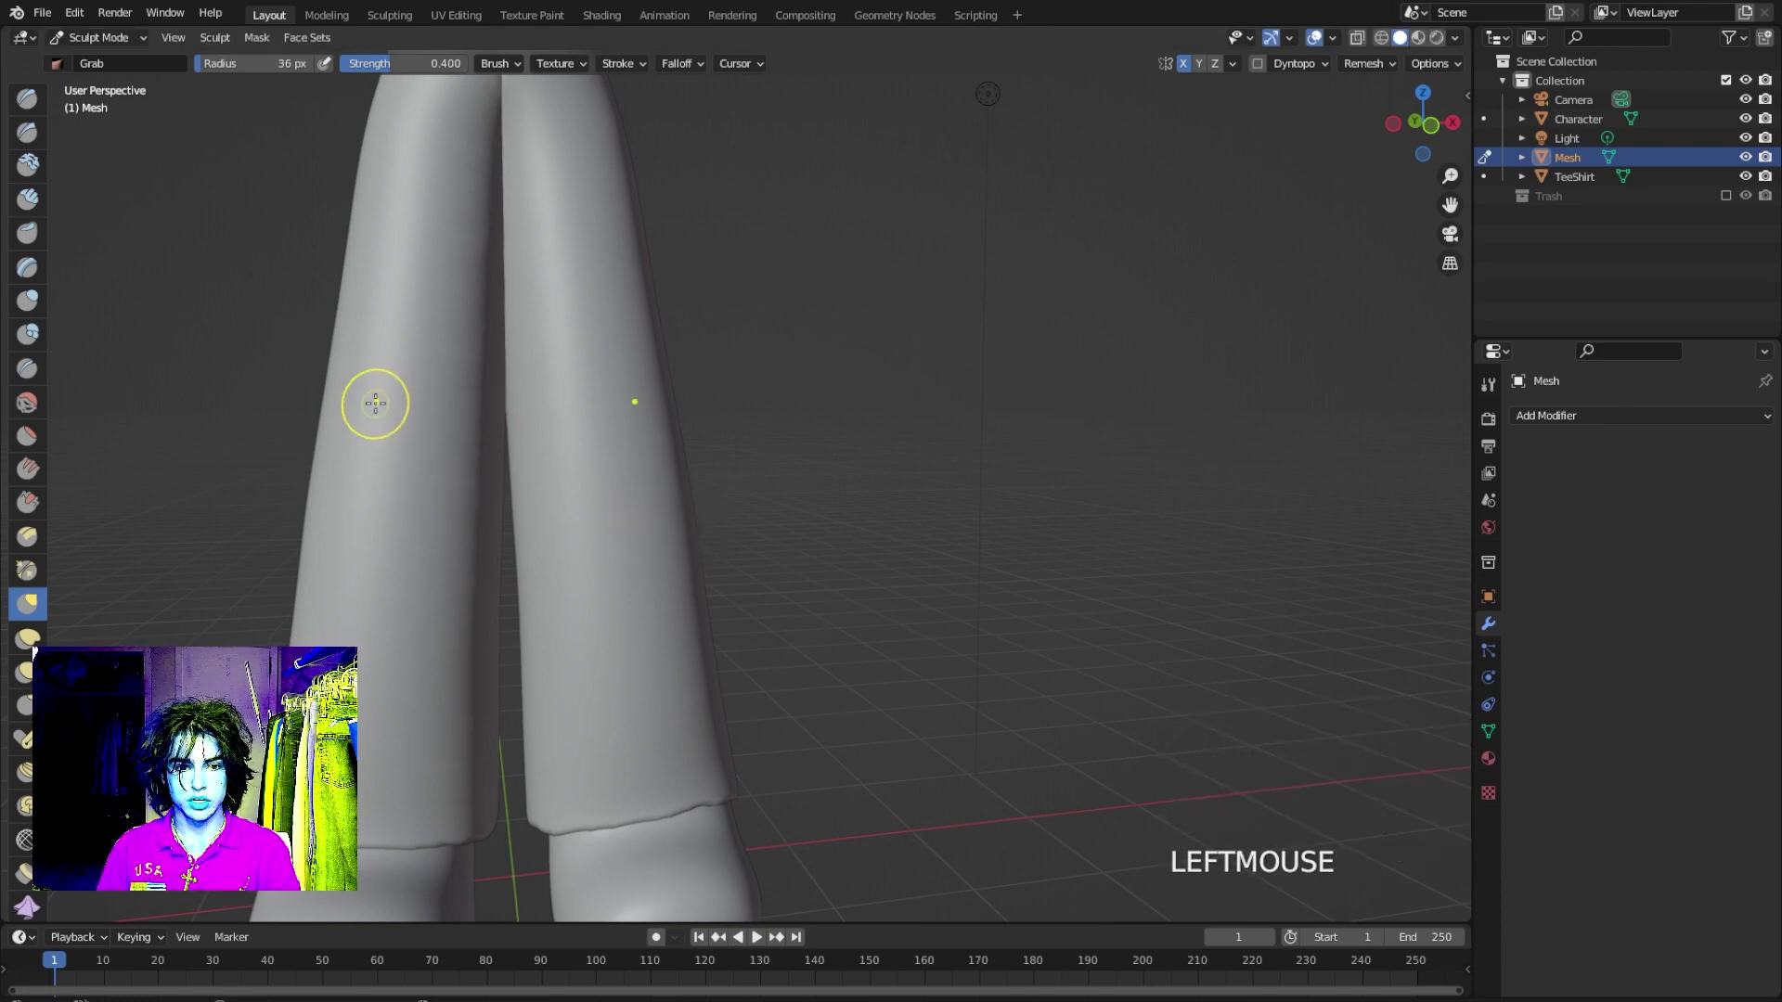
click(640, 557)
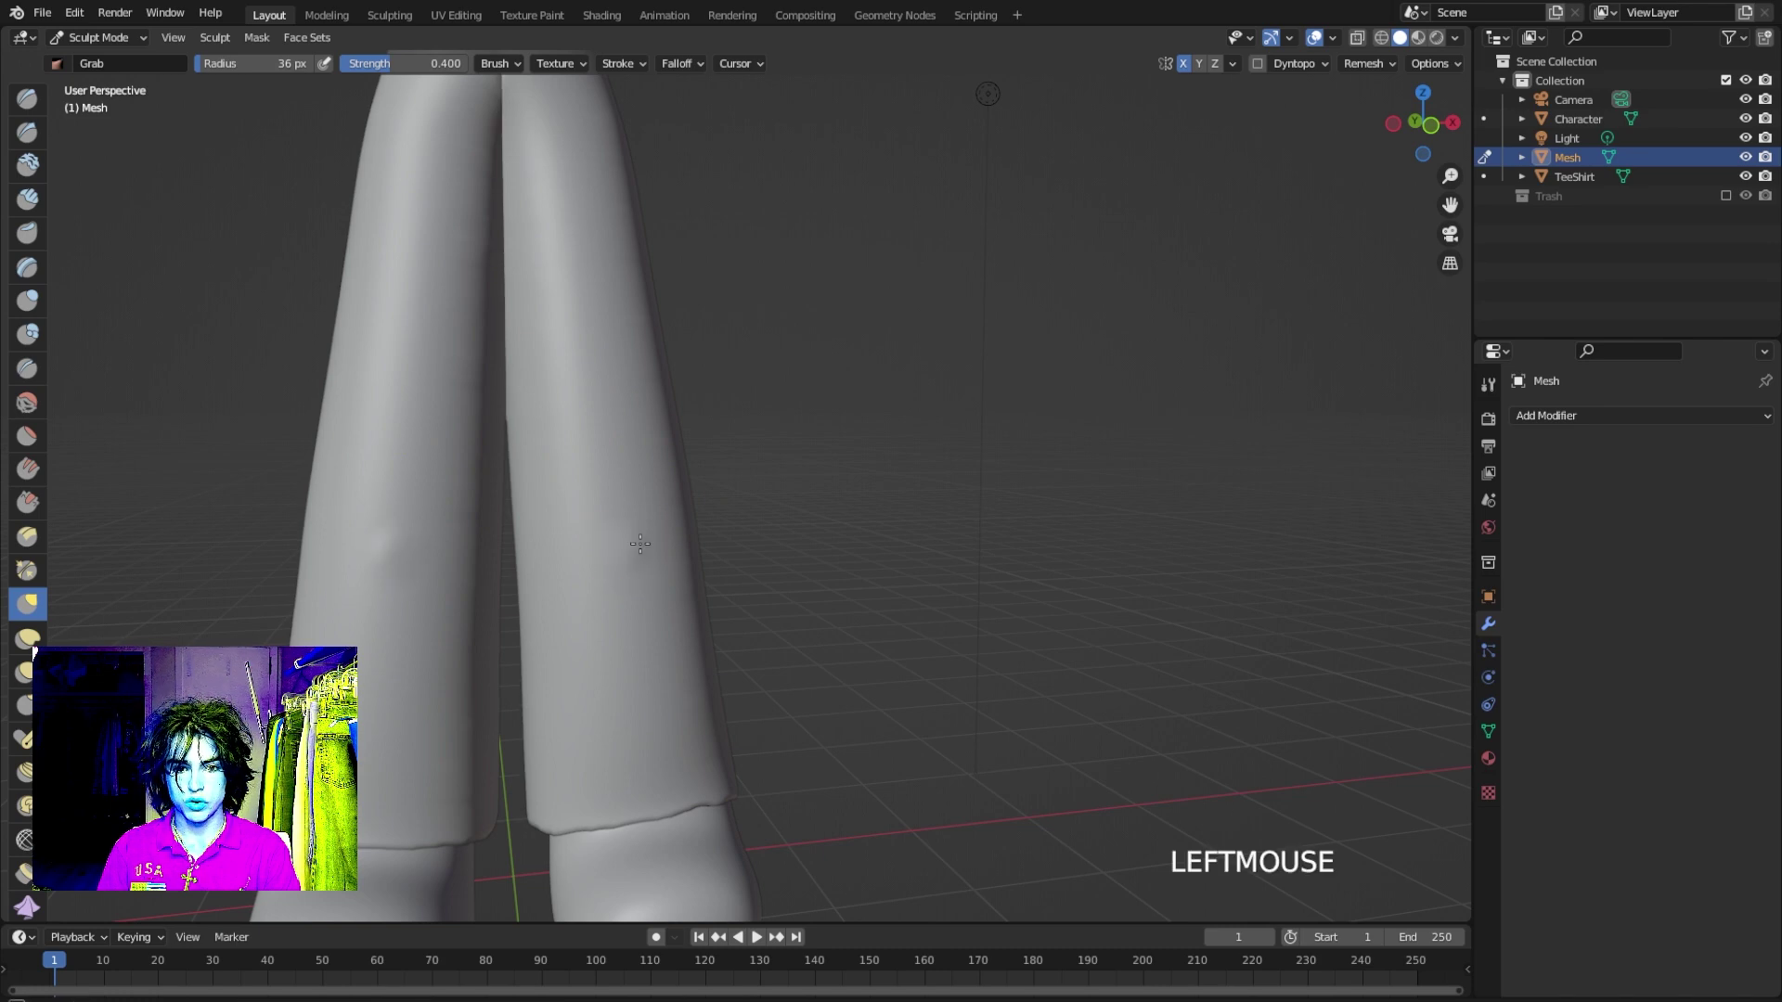
click(637, 492)
key(ctrl+z)
click(646, 317)
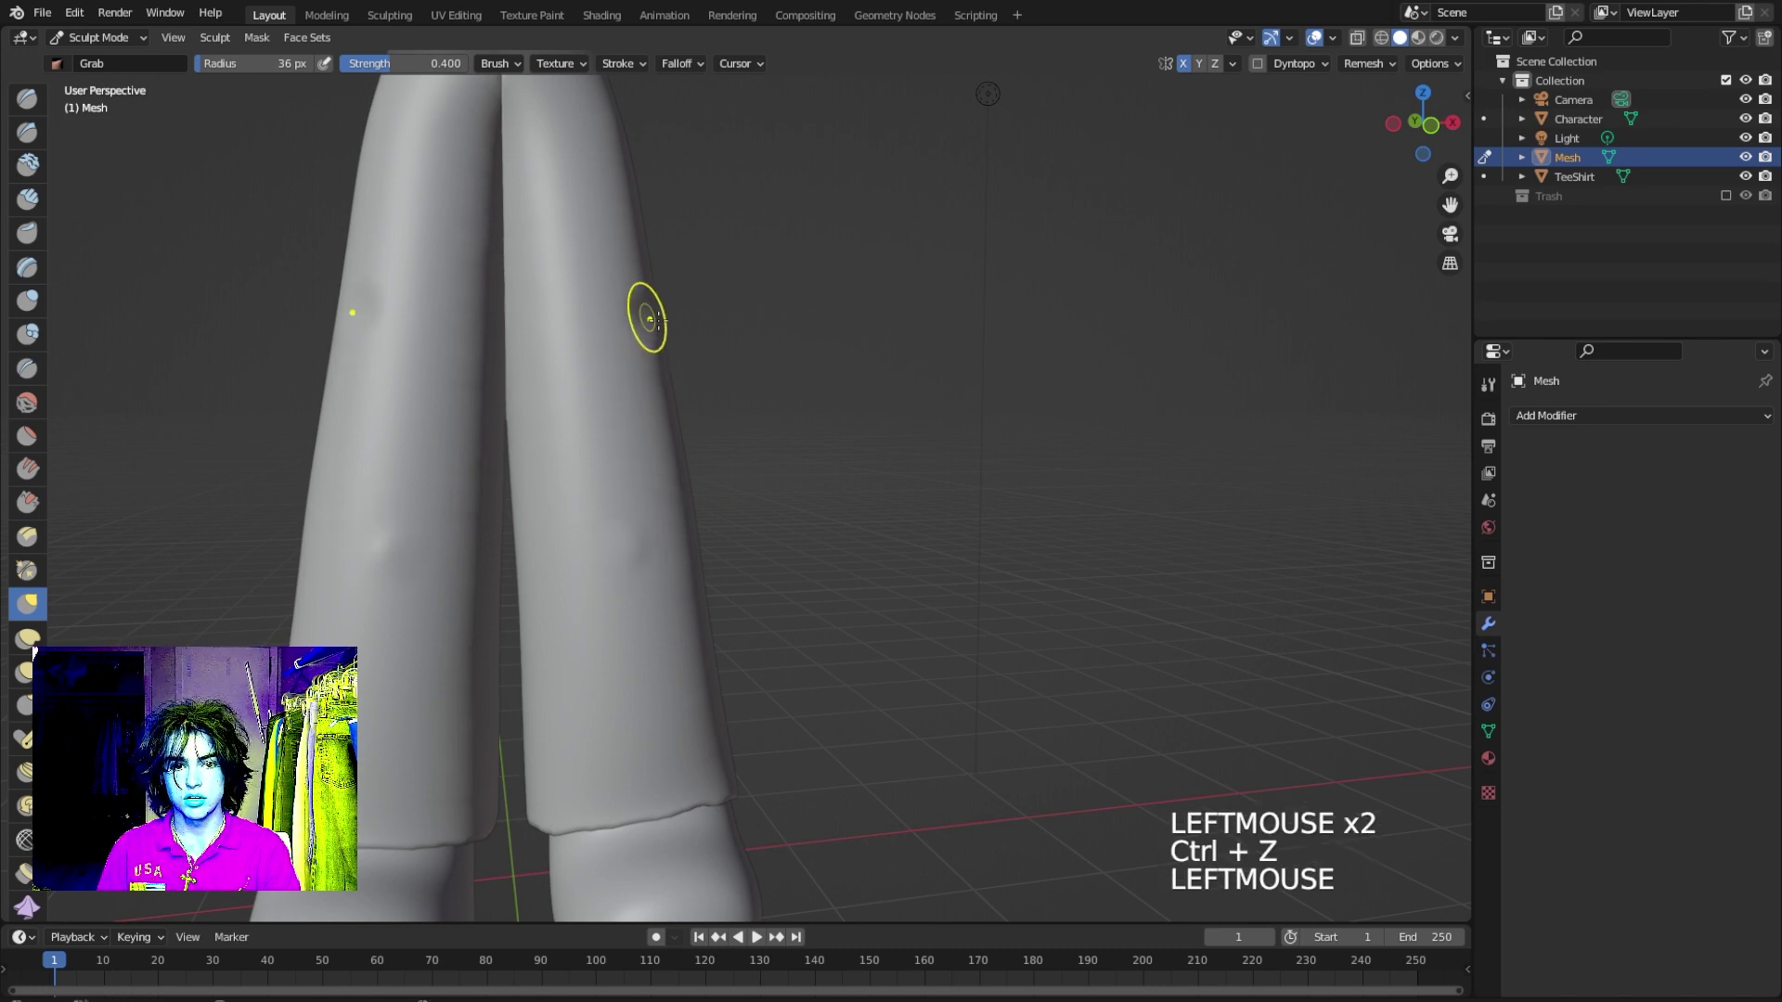
Set the Grab radius to 57 px and form folds around the knees, thighs and crotch of the pants.
middle_drag(644, 310, 597, 346)
scroll(631, 381, down, 3)
middle_drag(660, 414, 705, 436)
key(f)
click(691, 469)
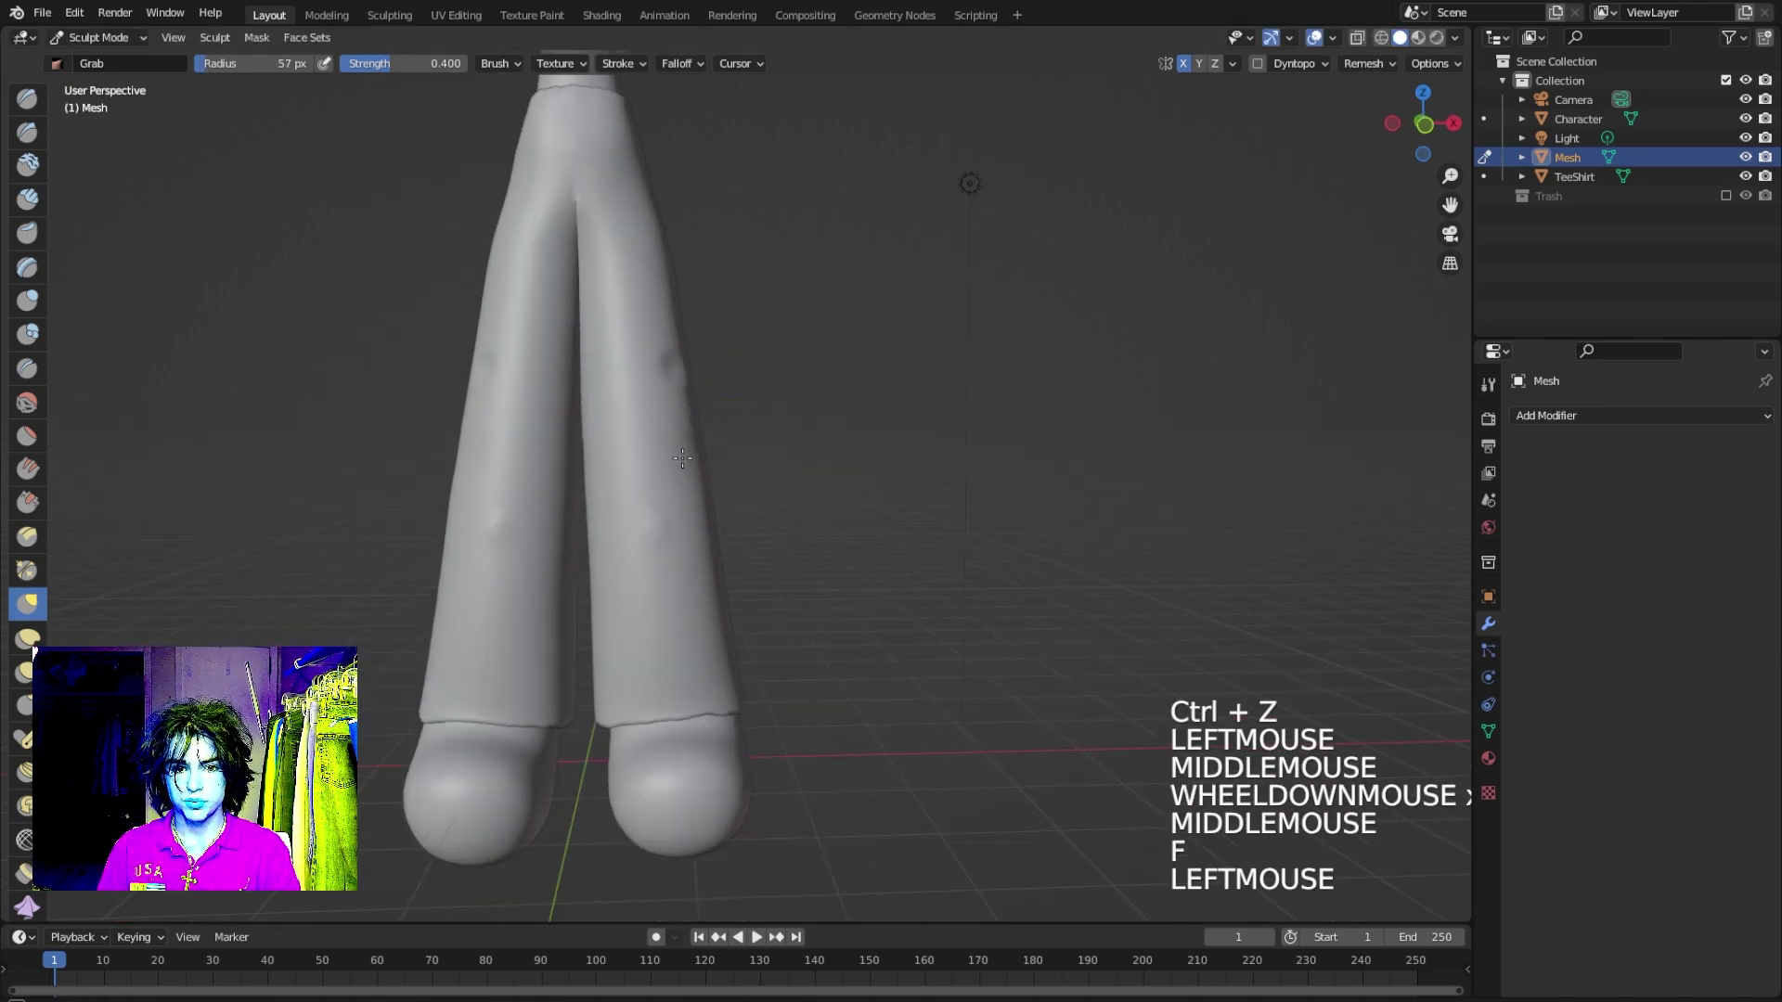
click(677, 480)
click(608, 469)
click(605, 320)
click(595, 251)
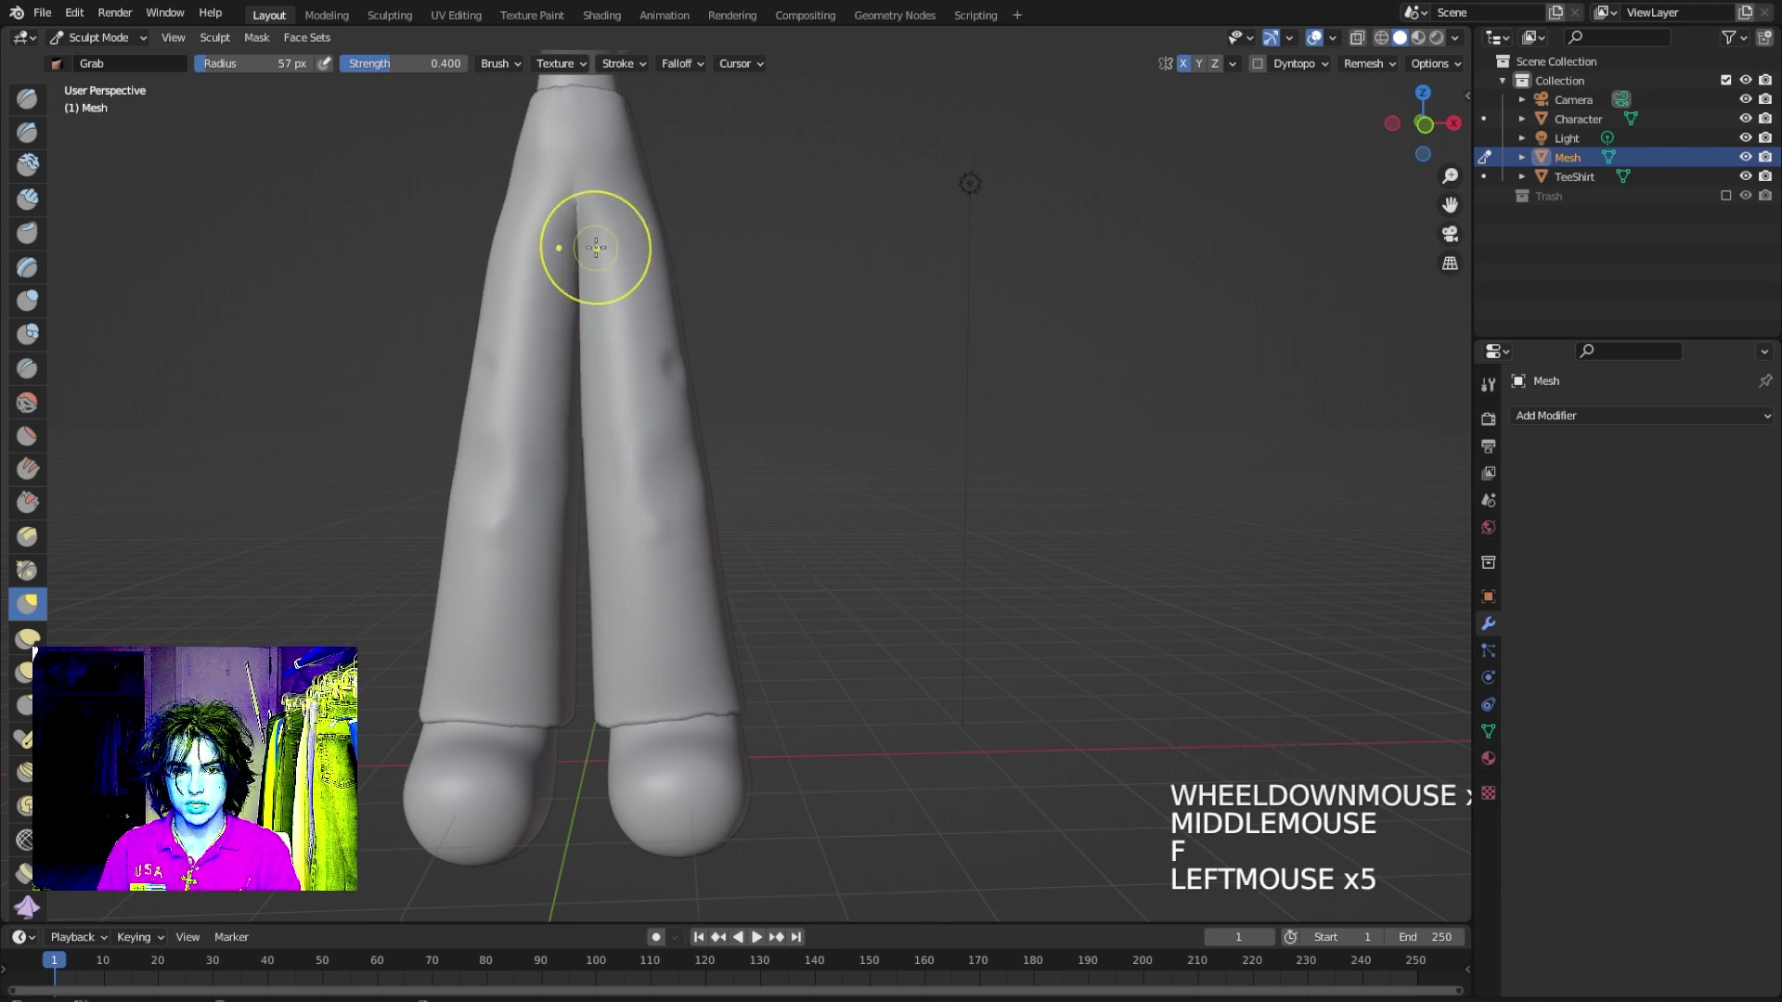
click(646, 258)
click(677, 300)
click(640, 208)
click(640, 208)
click(631, 167)
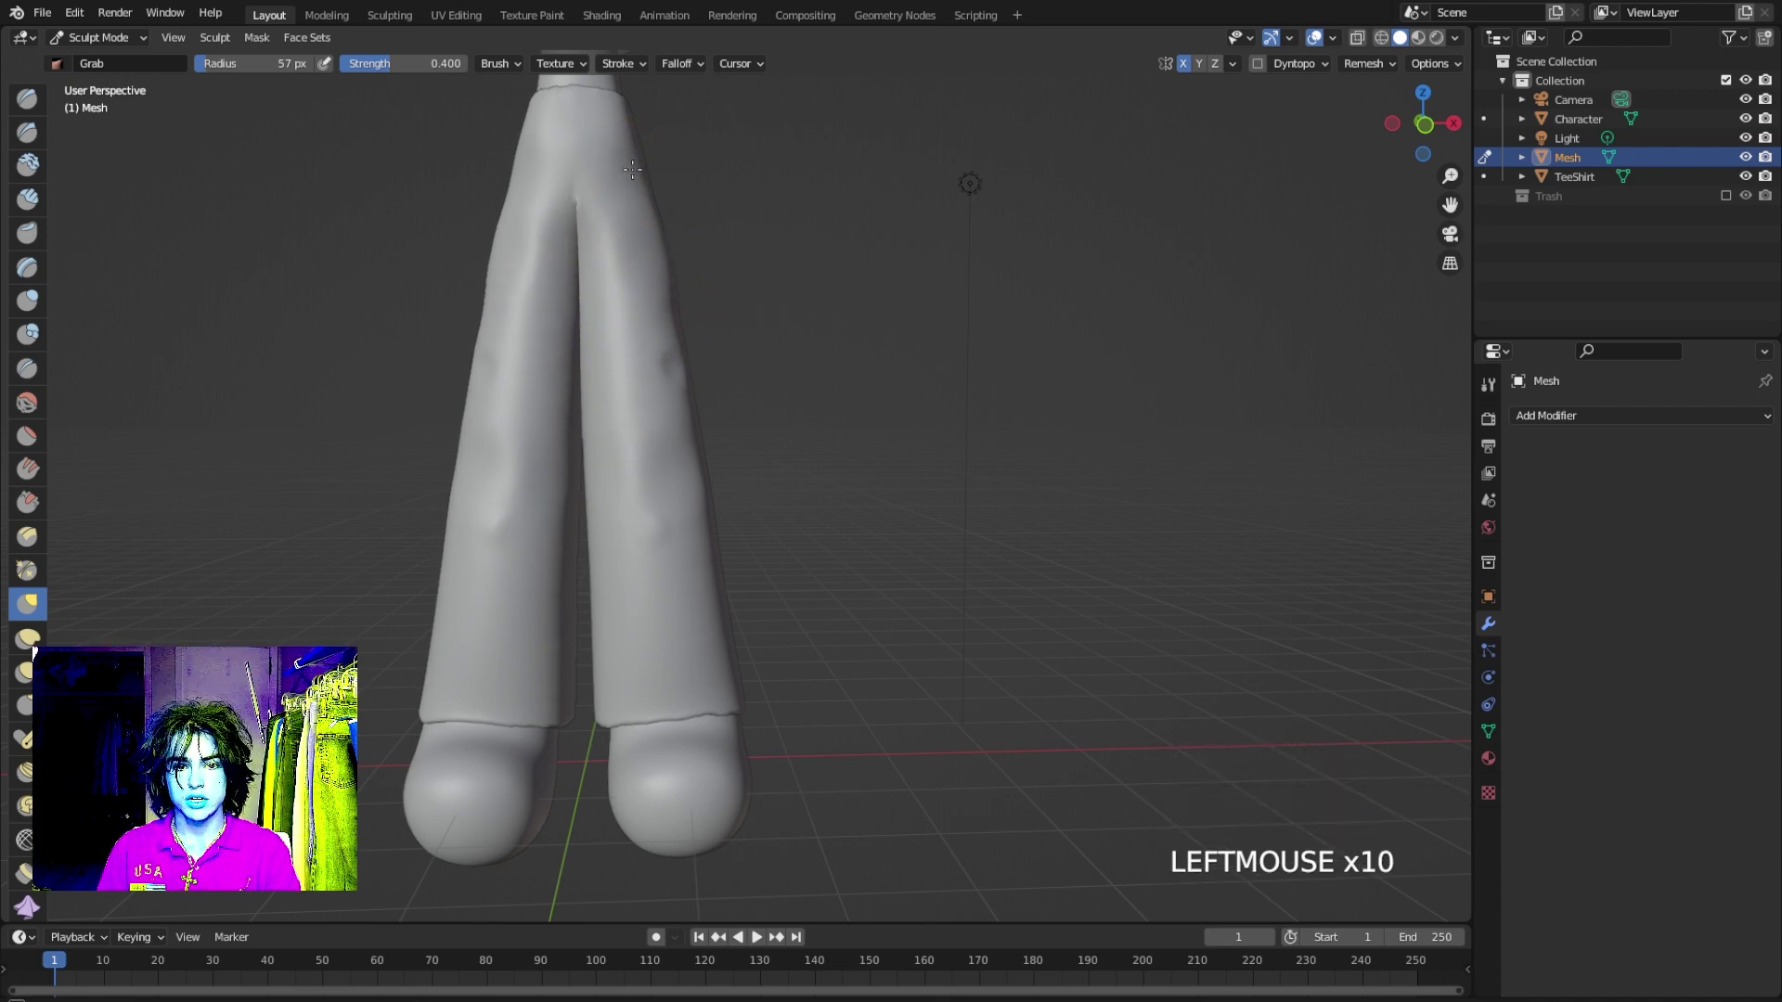
Pull fabric folds into the inner and outer sides of the lower pant legs with the Grab brush.
click(703, 557)
click(738, 623)
click(617, 647)
click(616, 623)
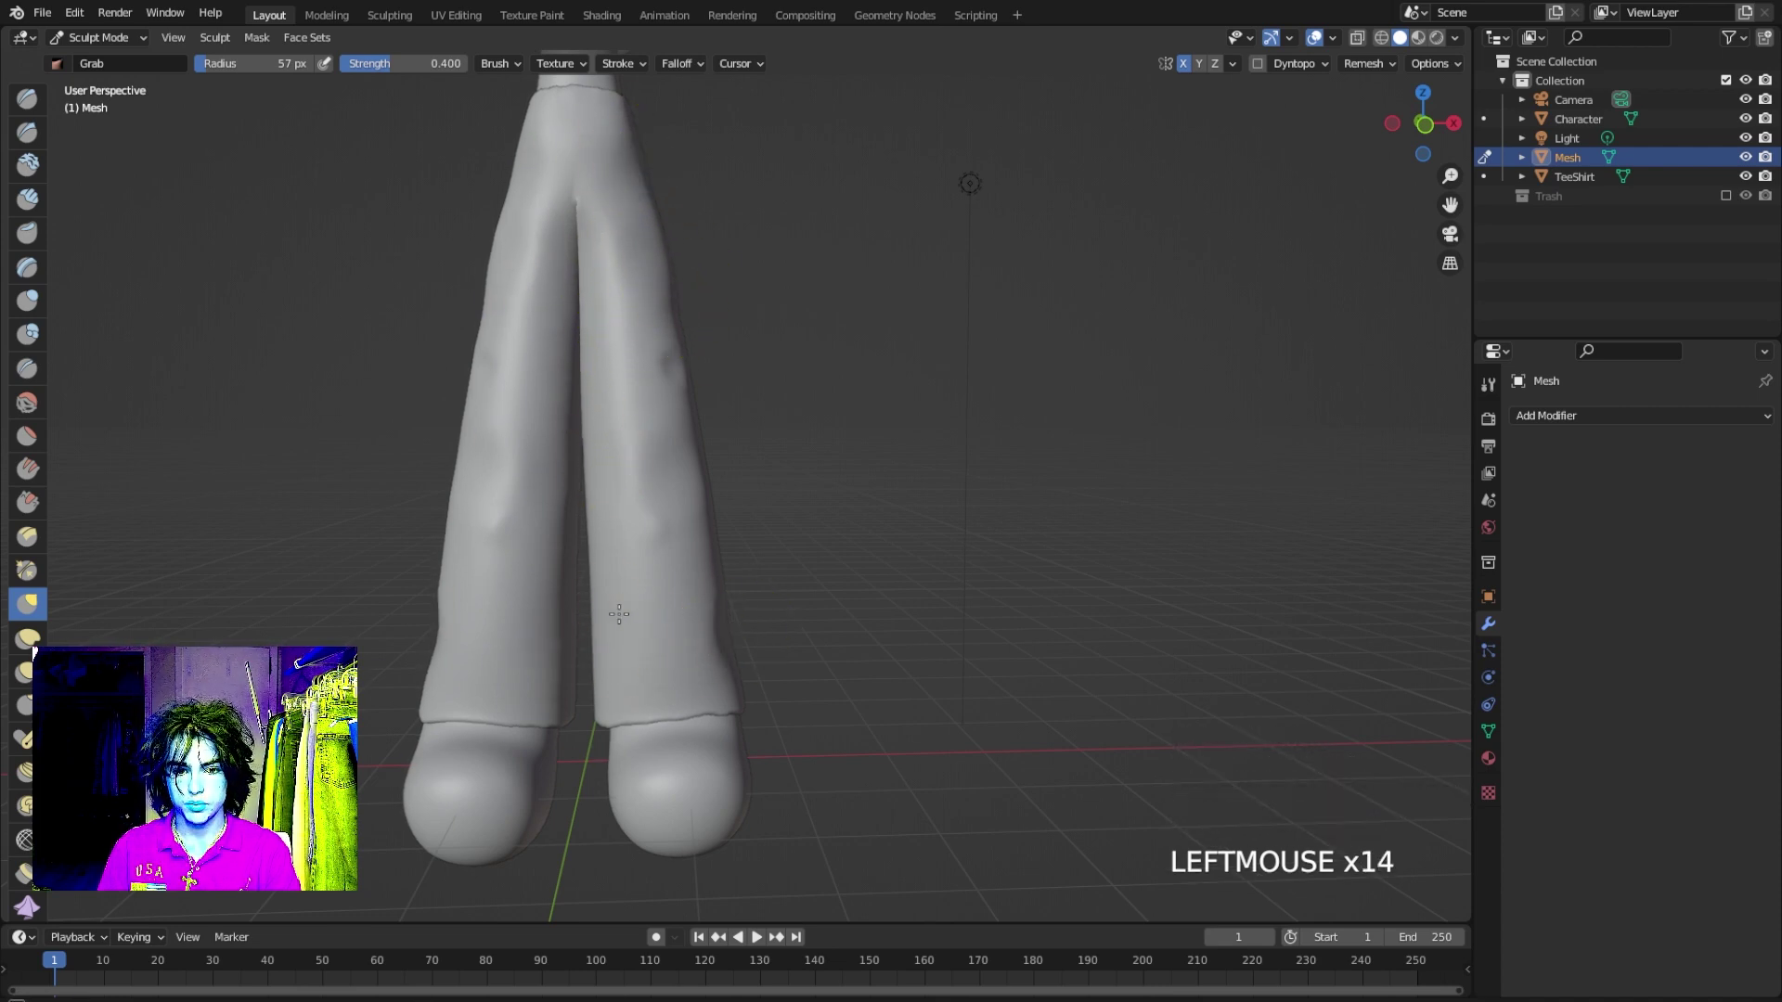
click(612, 605)
click(594, 538)
click(595, 540)
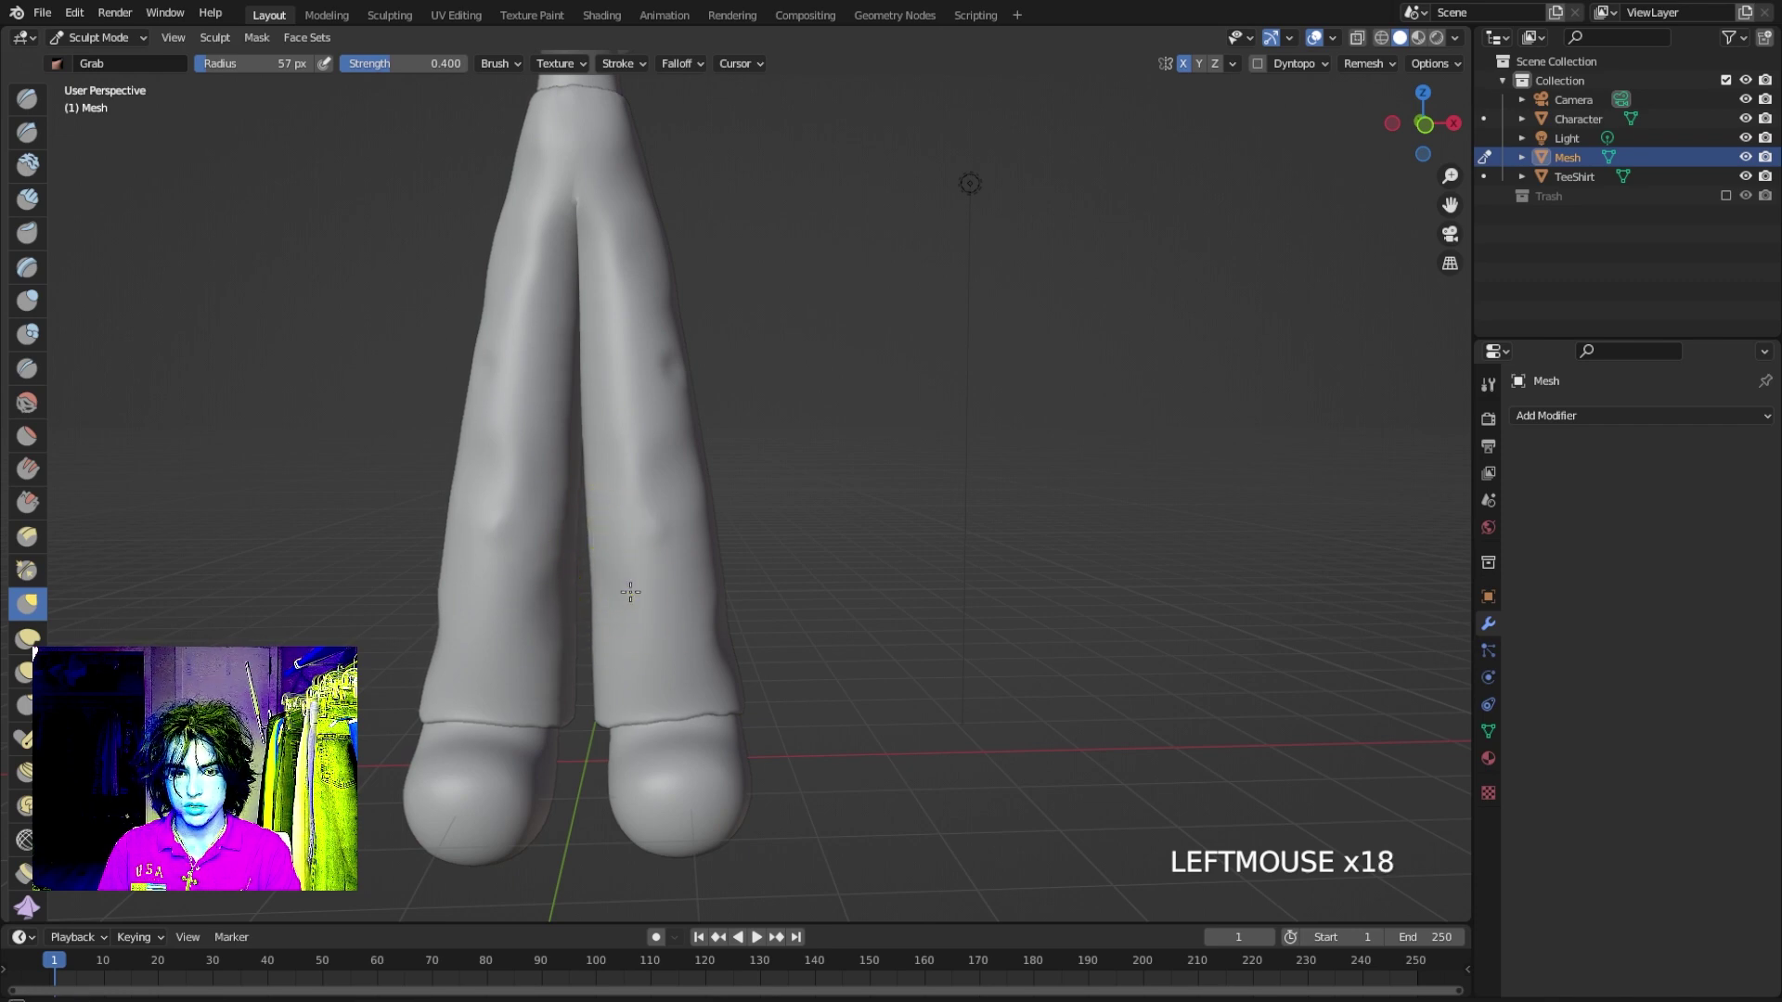
click(674, 594)
Add more folds to the shin area of the pants from an angled side view, using the 57 px Grab brush.
middle_drag(675, 594, 783, 648)
click(632, 673)
click(649, 589)
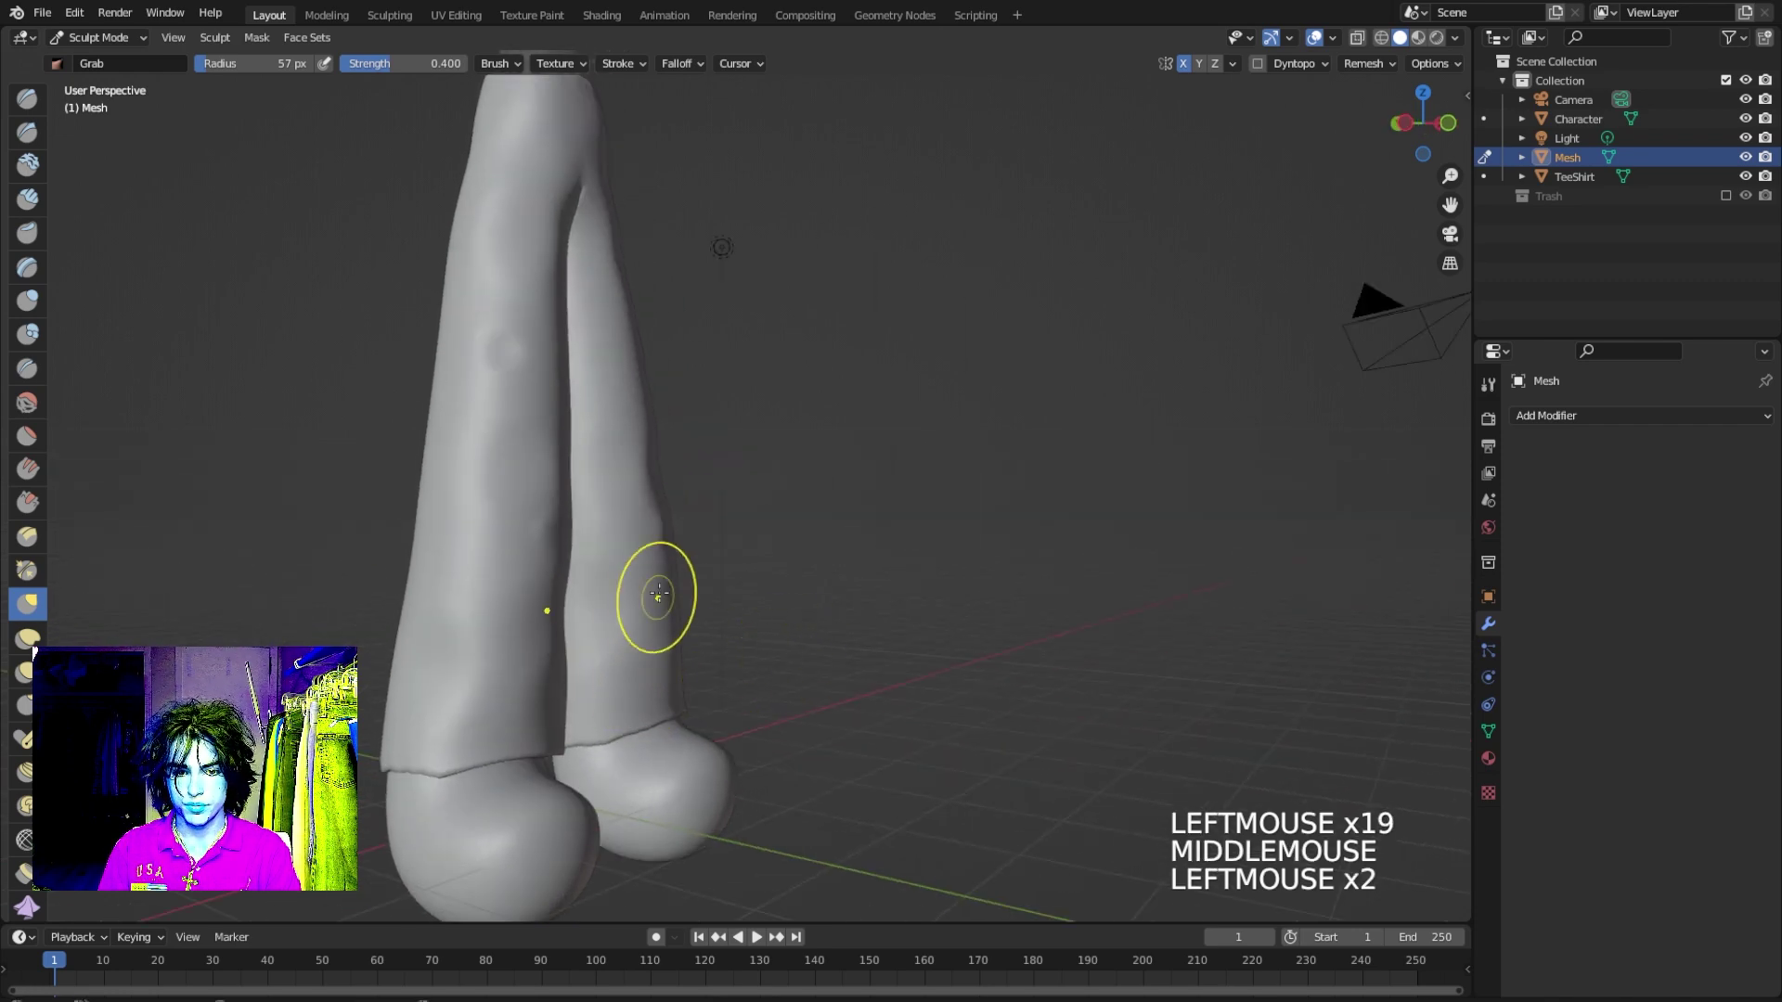
click(644, 524)
click(641, 513)
click(638, 501)
Enlarge the Grab brush radius to 85 px and adjust the outer contour of the pant legs.
middle_drag(639, 492, 680, 482)
scroll(624, 427, down, 3)
key(f)
click(703, 436)
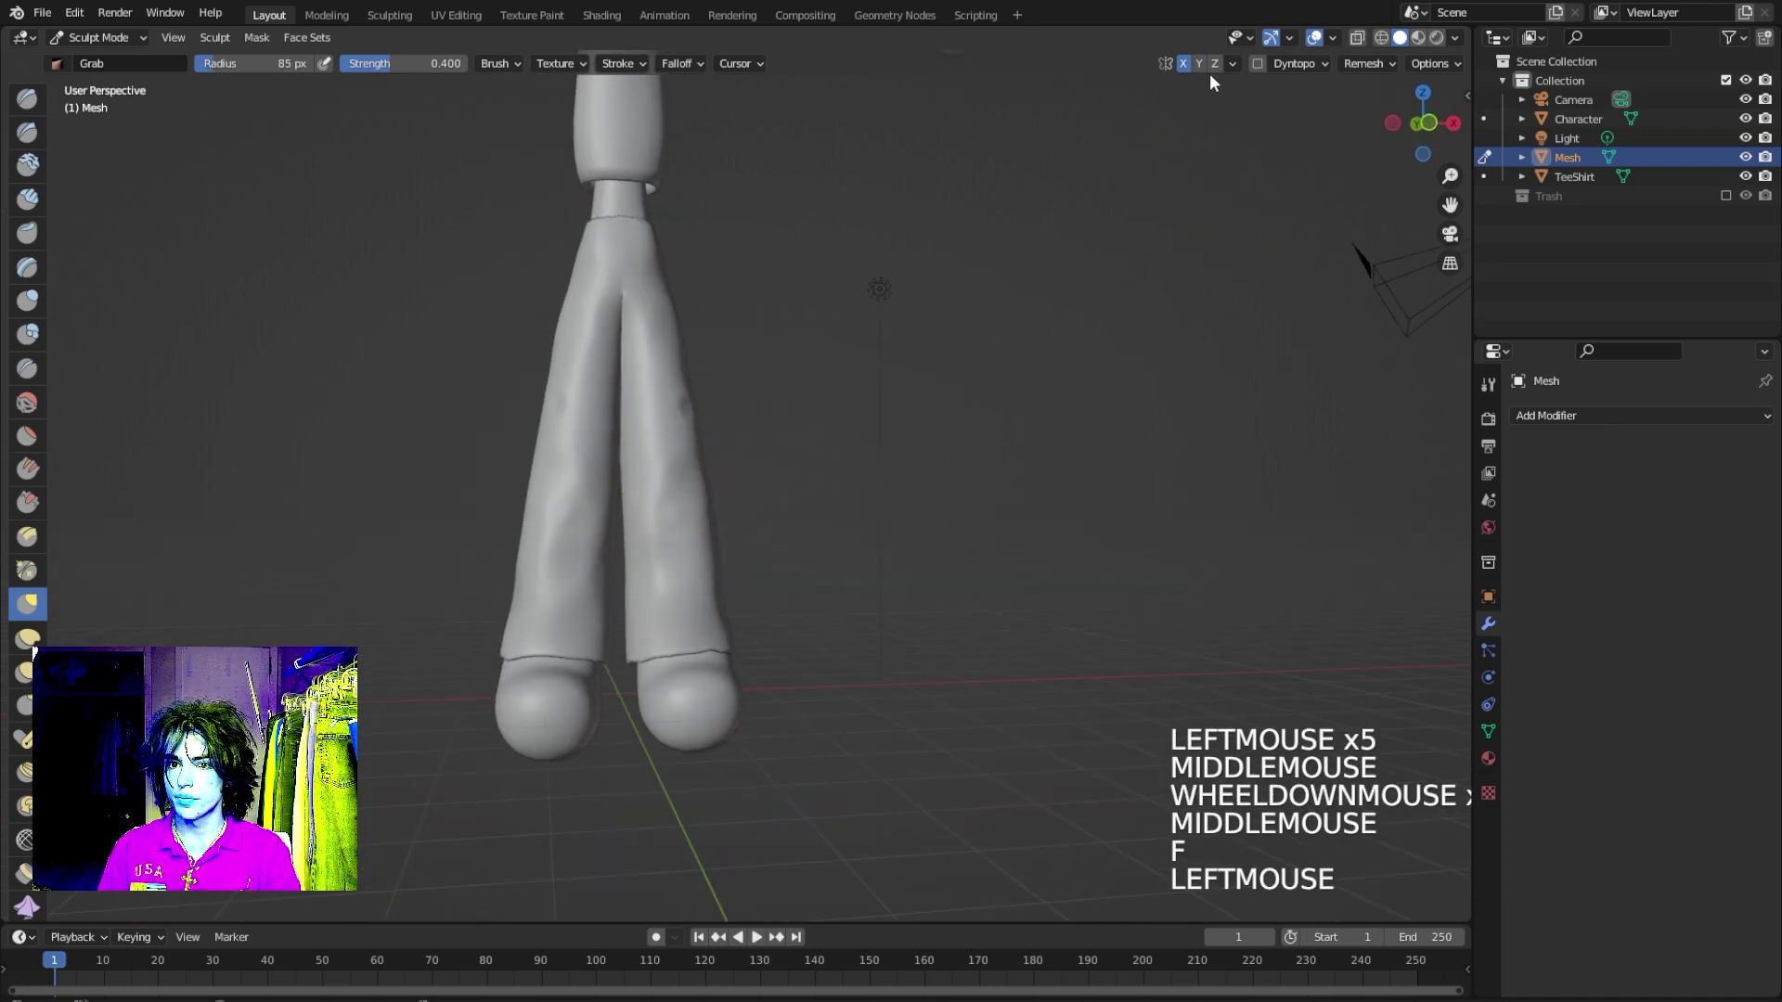
middle_drag(788, 402, 715, 435)
click(675, 449)
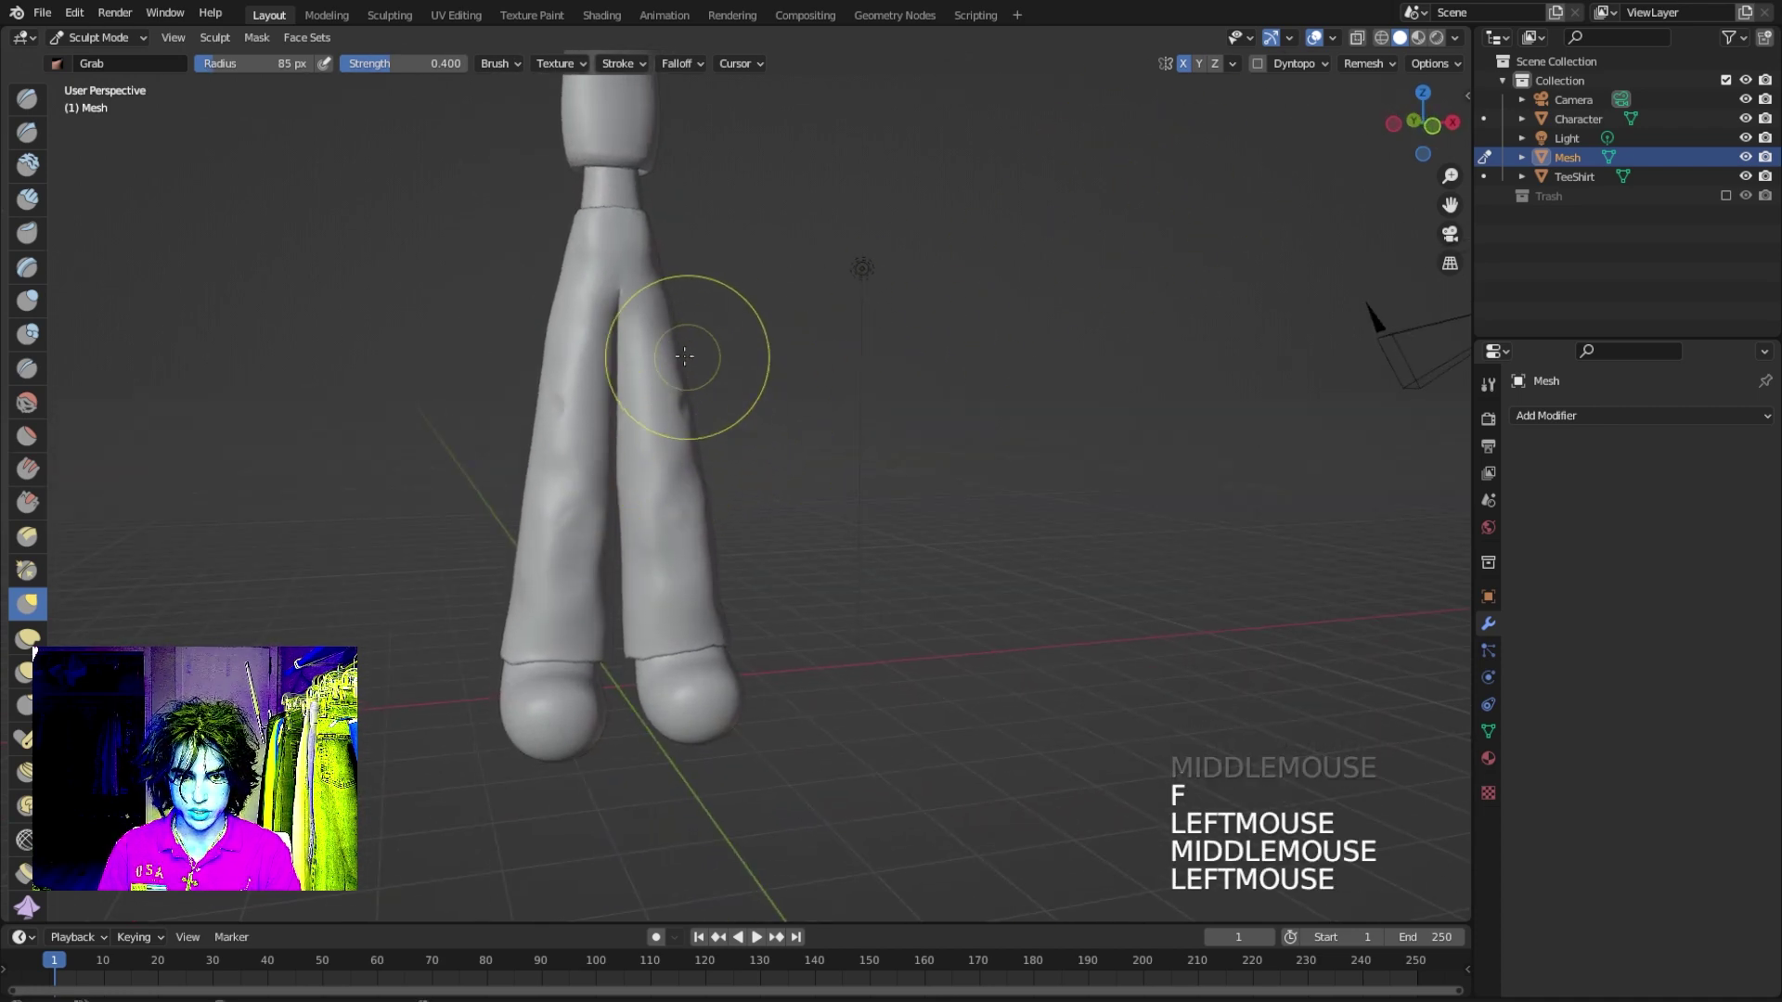
Try to reshape the side profile of the pants with the 85 px Grab brush.
scroll(576, 358, down, 4)
middle_drag(684, 350, 617, 547)
click(609, 497)
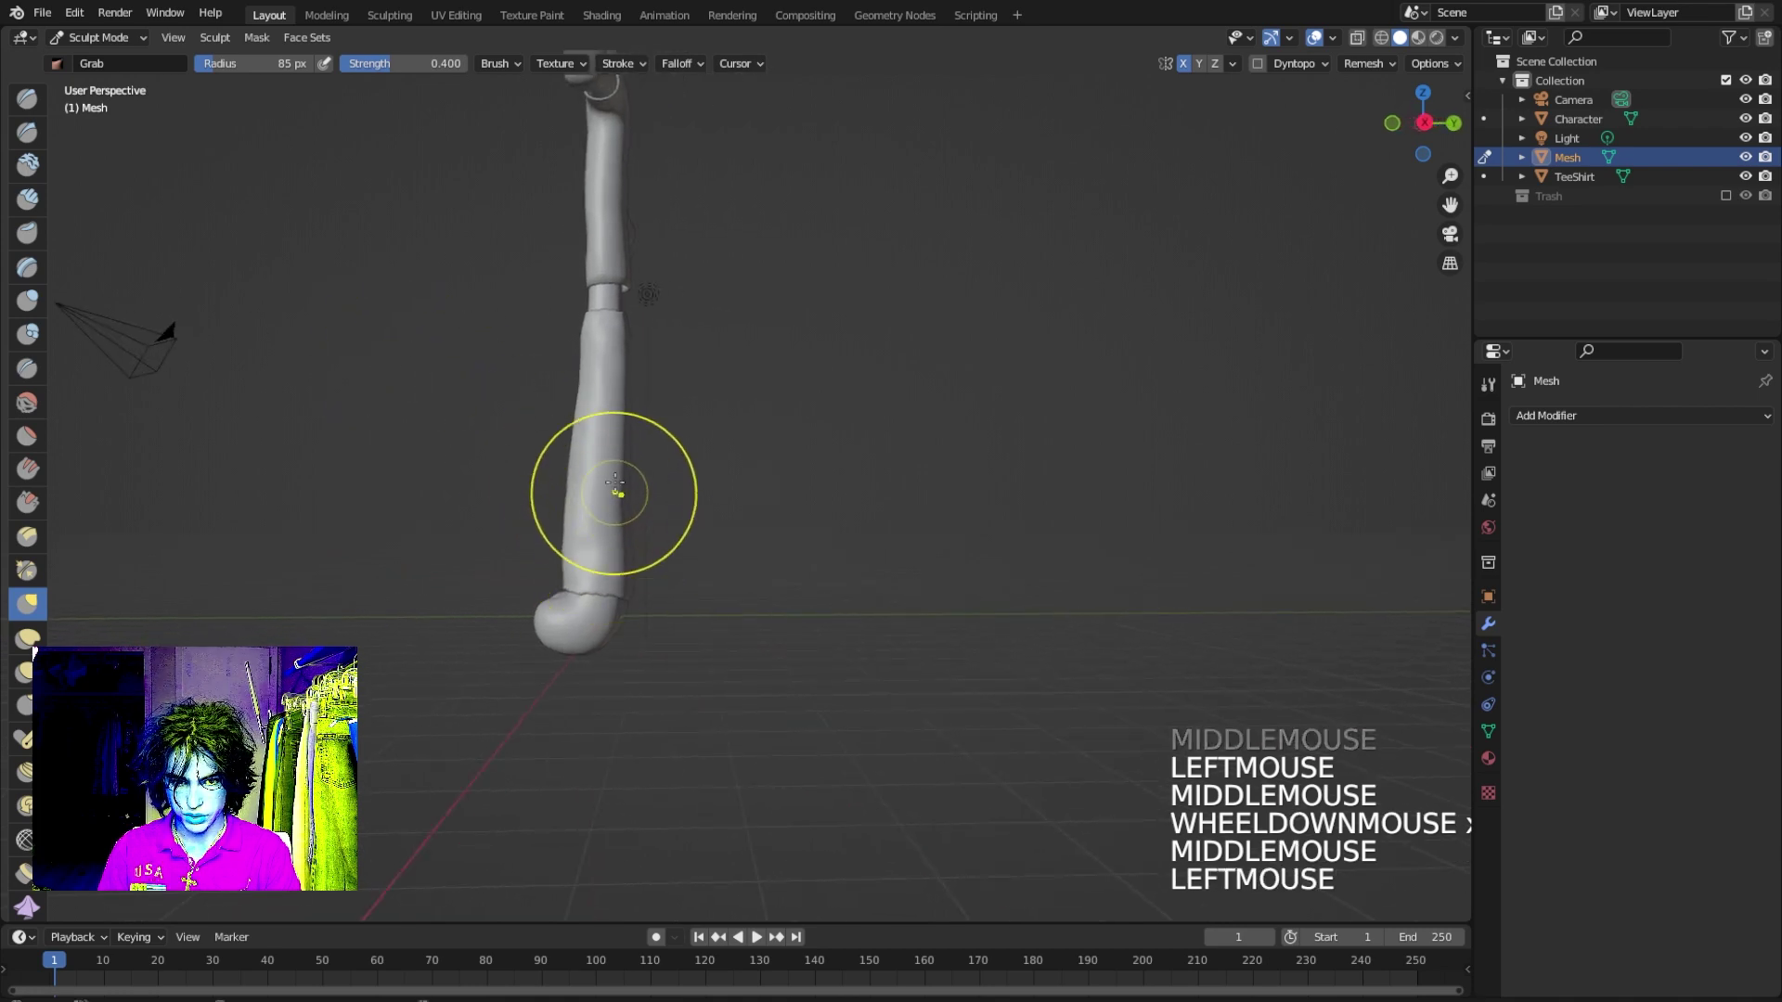
click(628, 398)
click(625, 331)
Return to Object Mode, select the Character body and enter Sculpt Mode on it.
mouse_move(625, 331)
middle_down()
mouse_move(608, 392)
mouse_move(613, 371)
middle_up()
scroll(602, 389, up, 1)
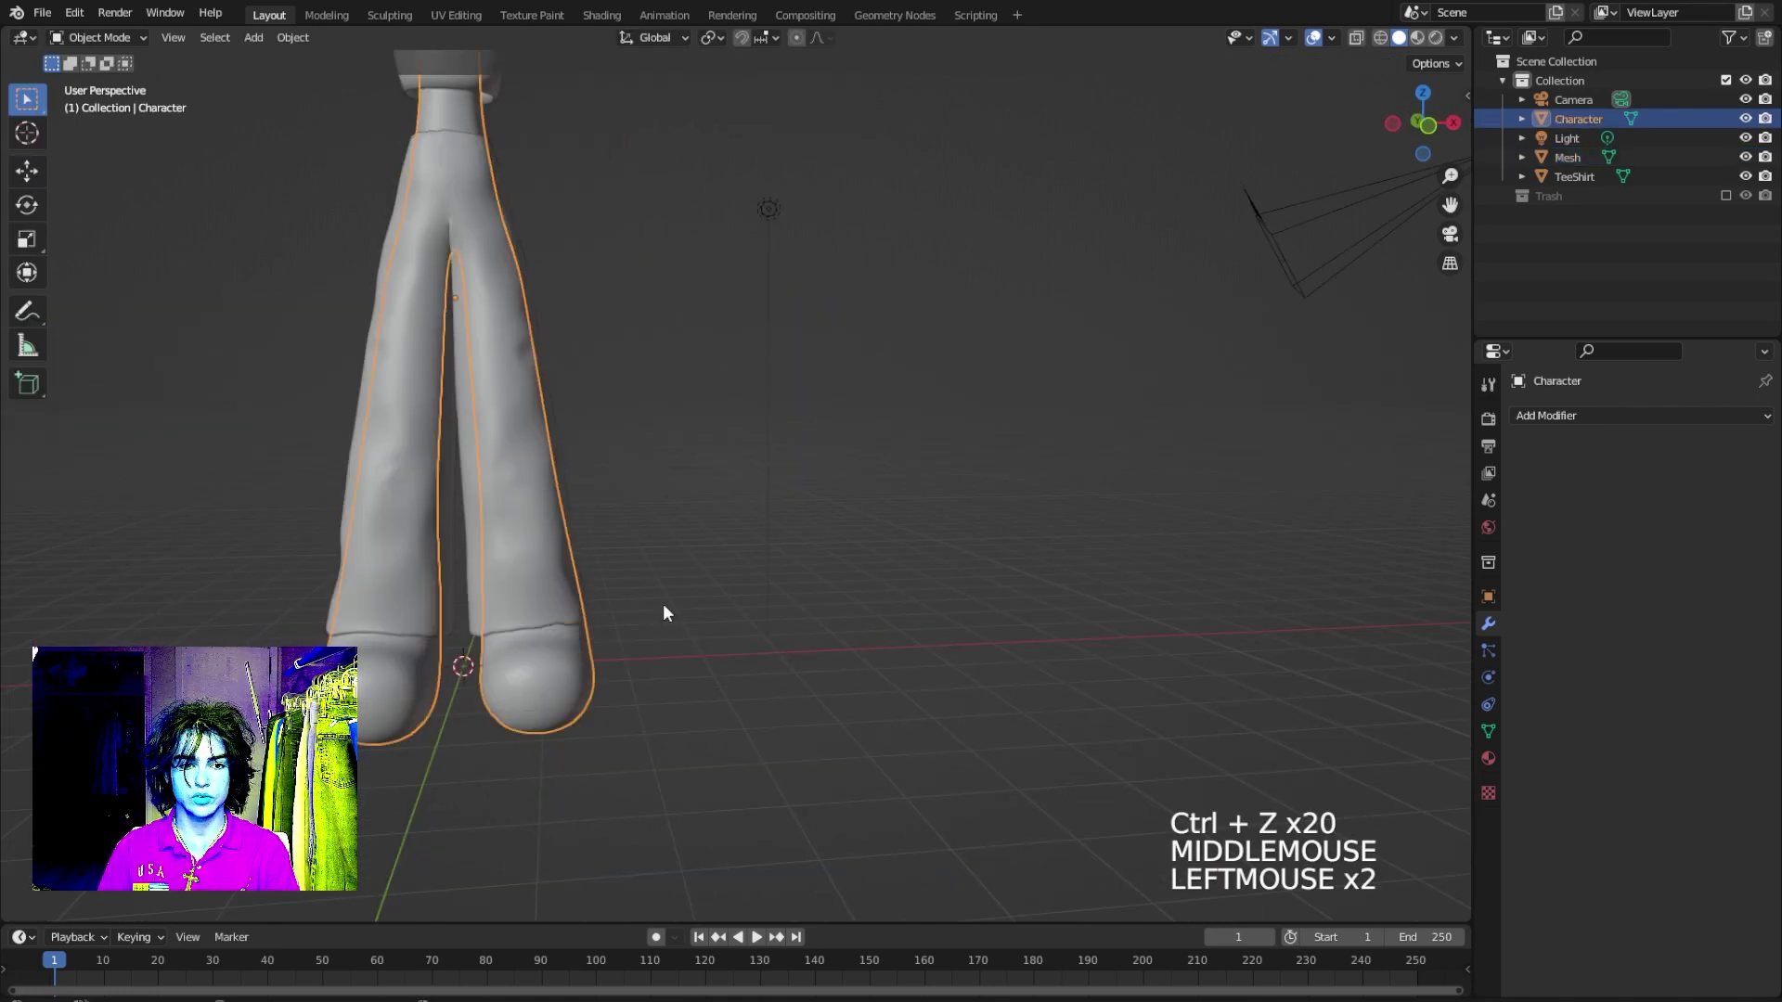
mouse_move(662, 604)
shift+middle_down()
mouse_move(811, 699)
mouse_move(769, 666)
shift+middle_up()
click(787, 659)
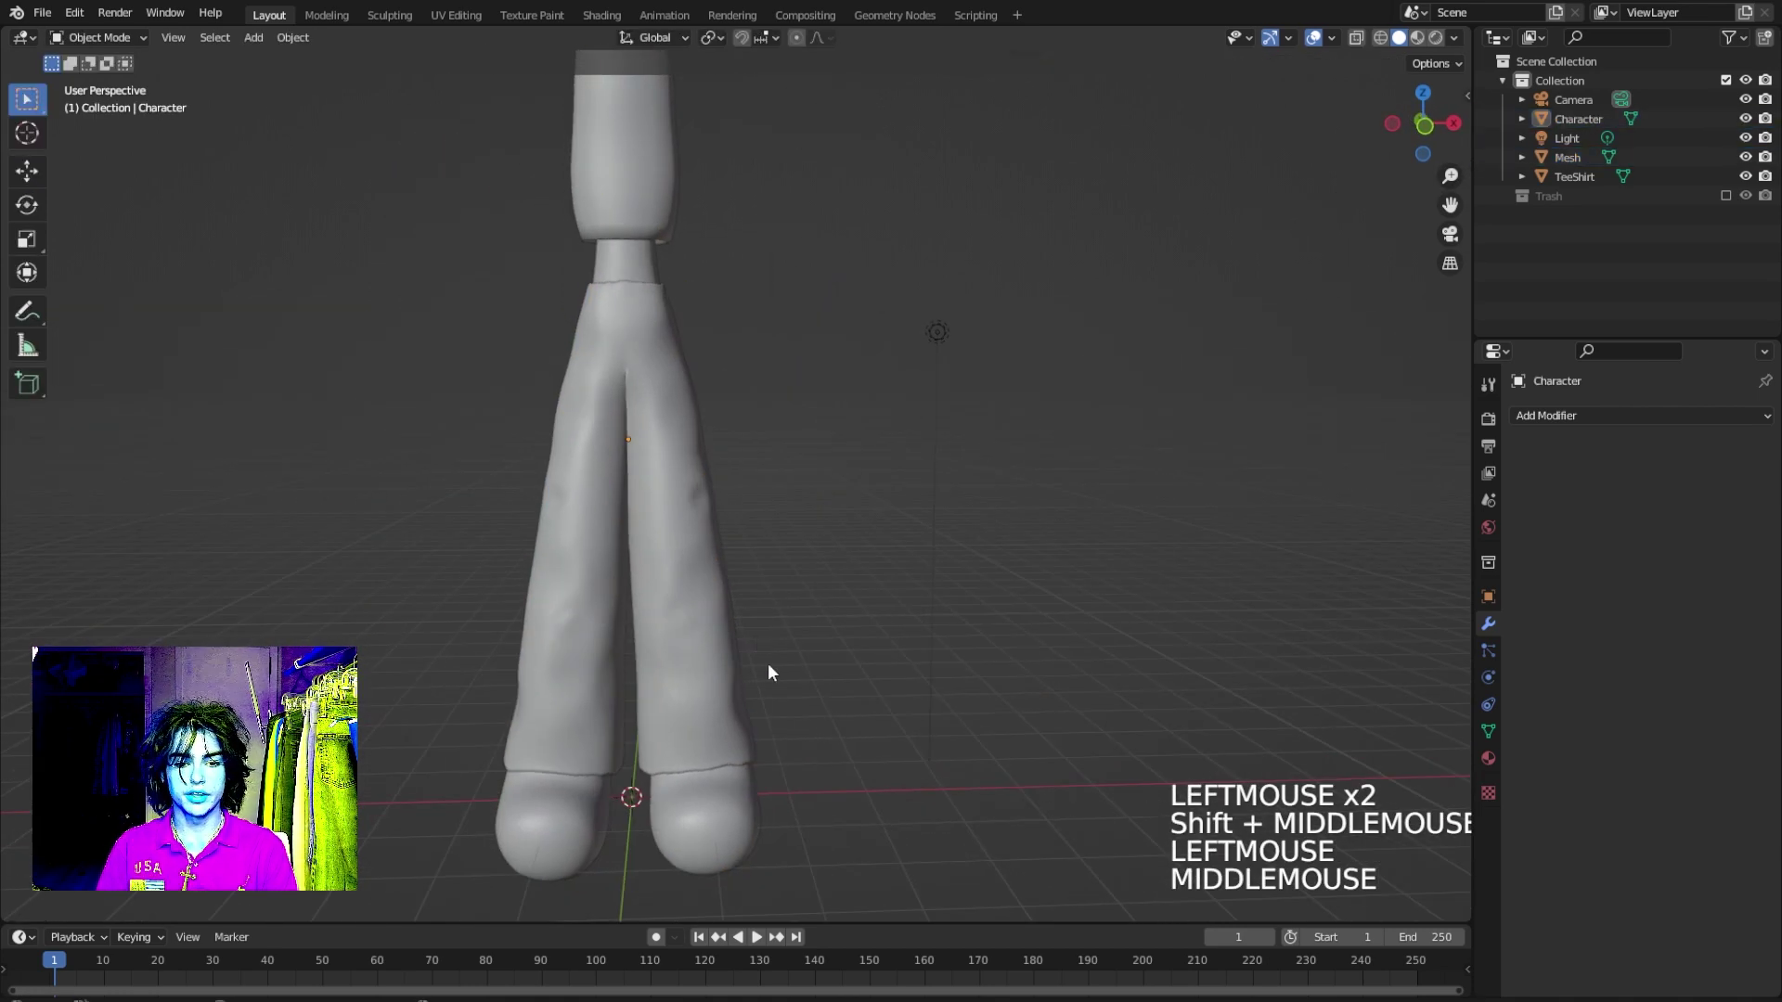
click(743, 836)
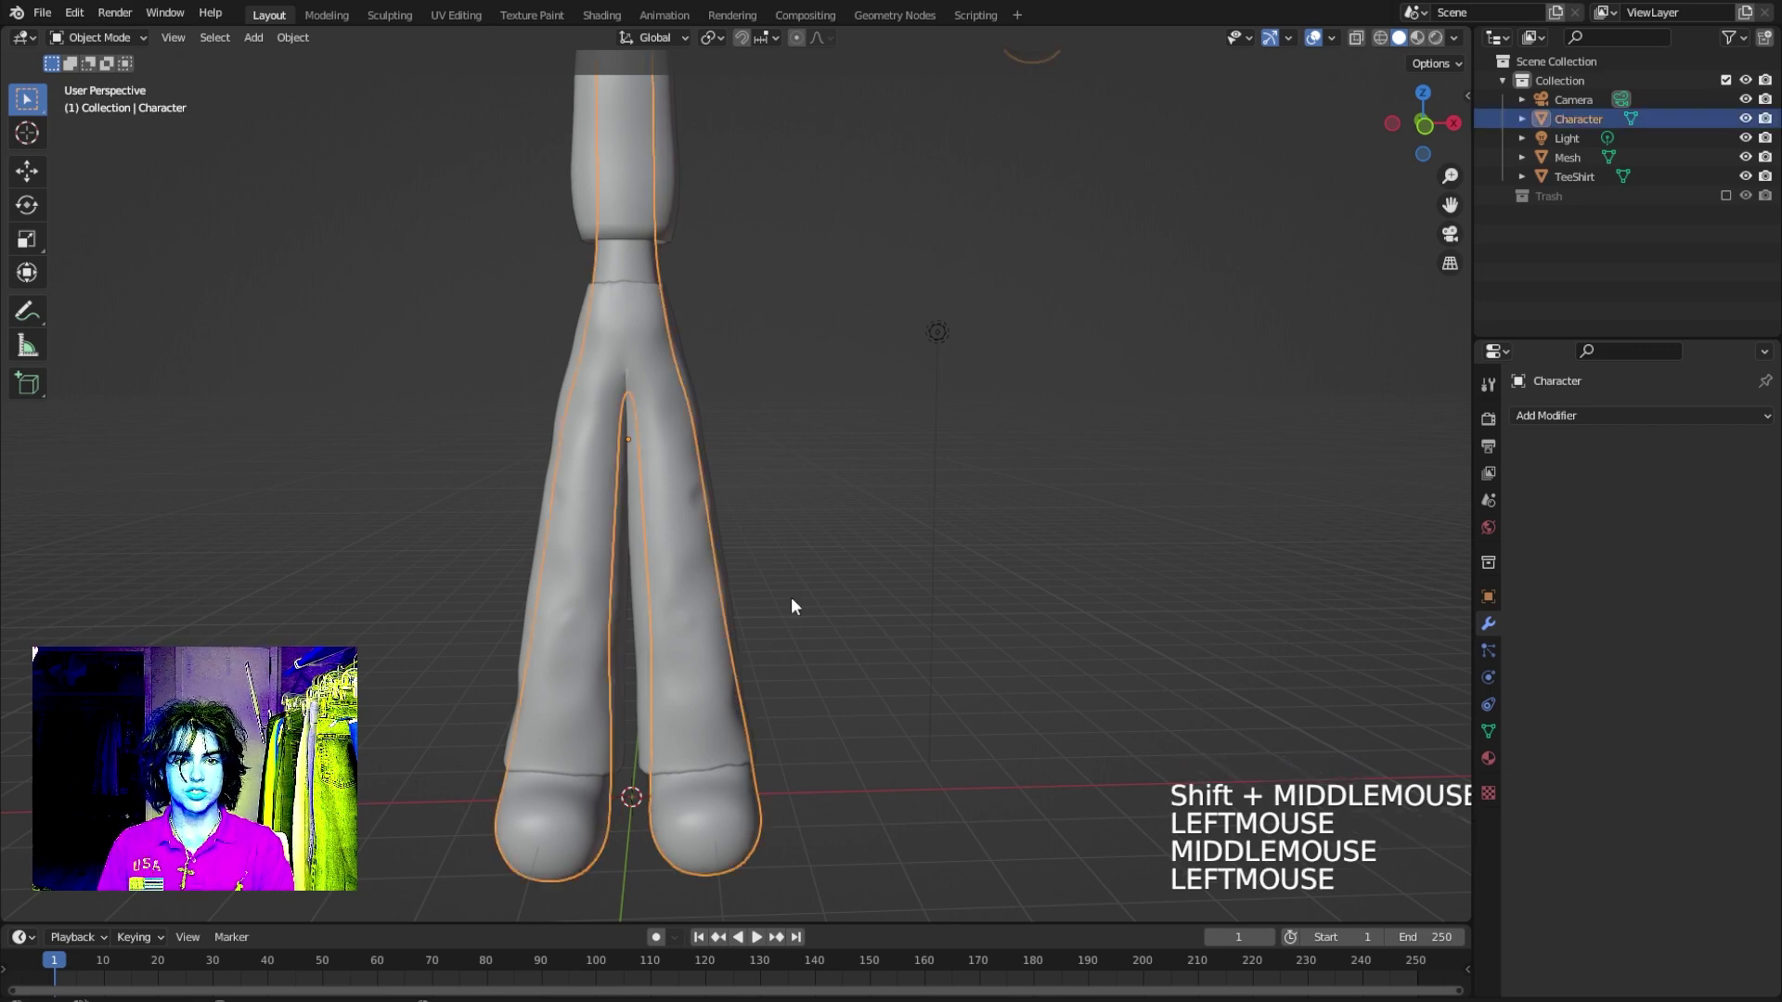
click(97, 37)
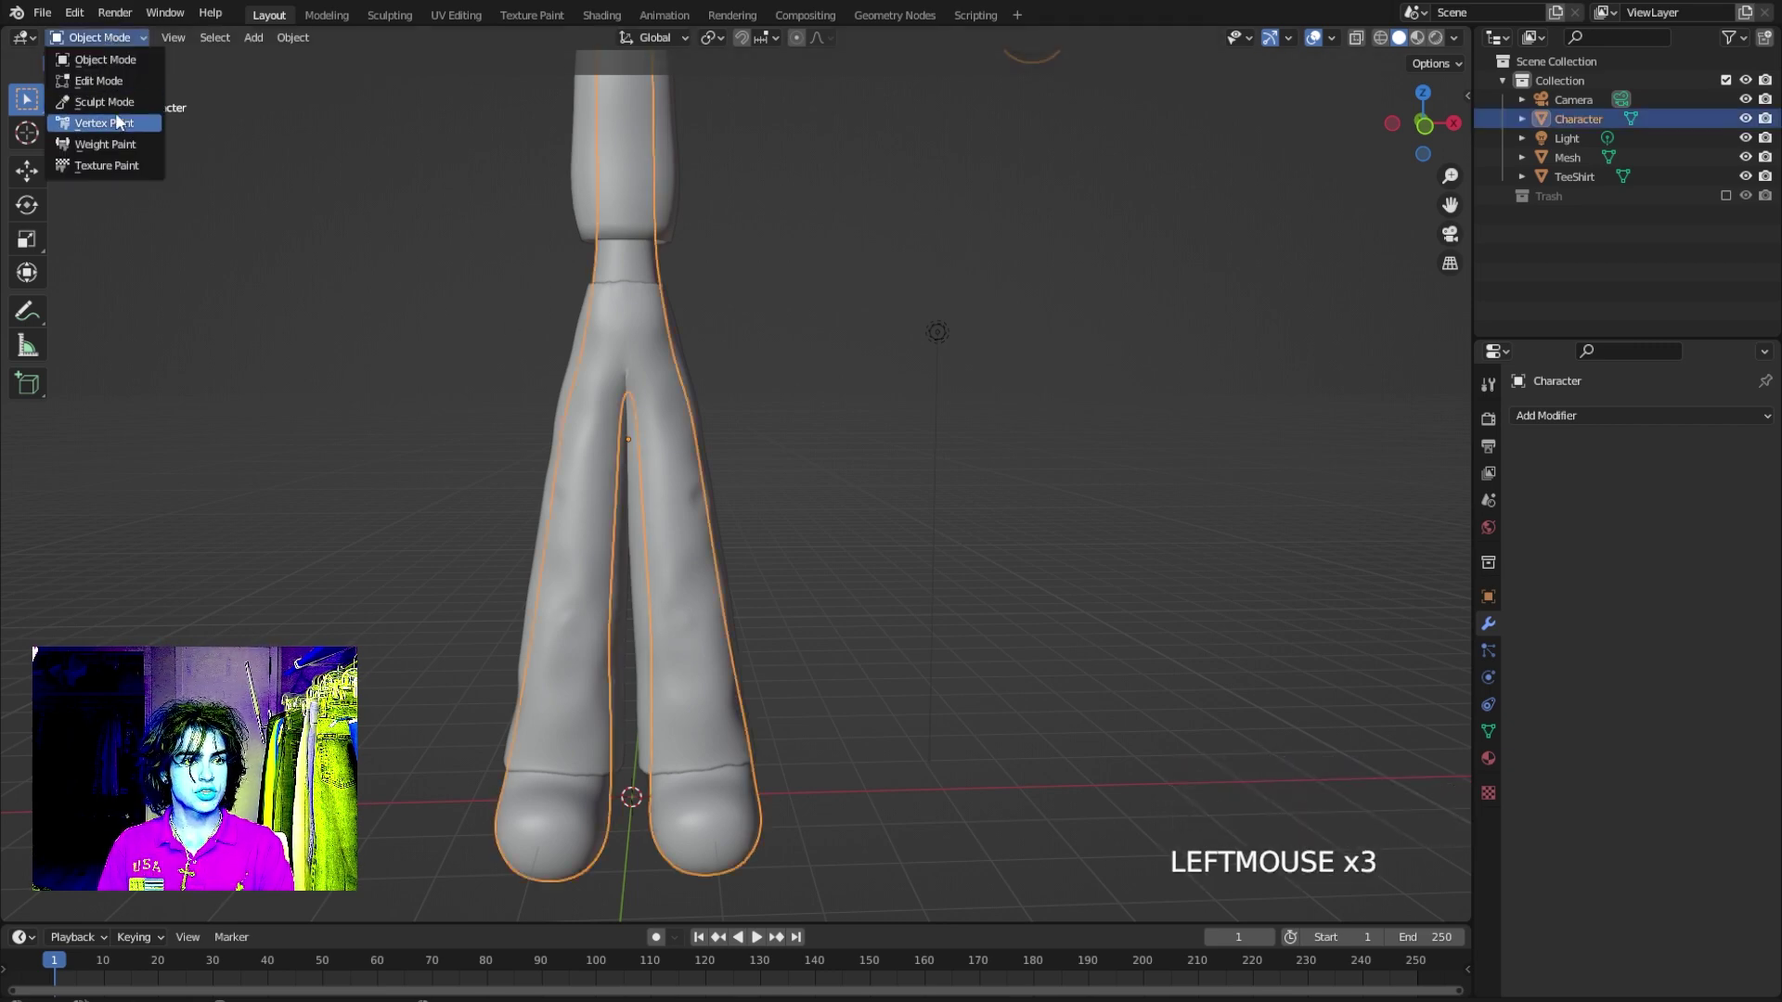
click(104, 101)
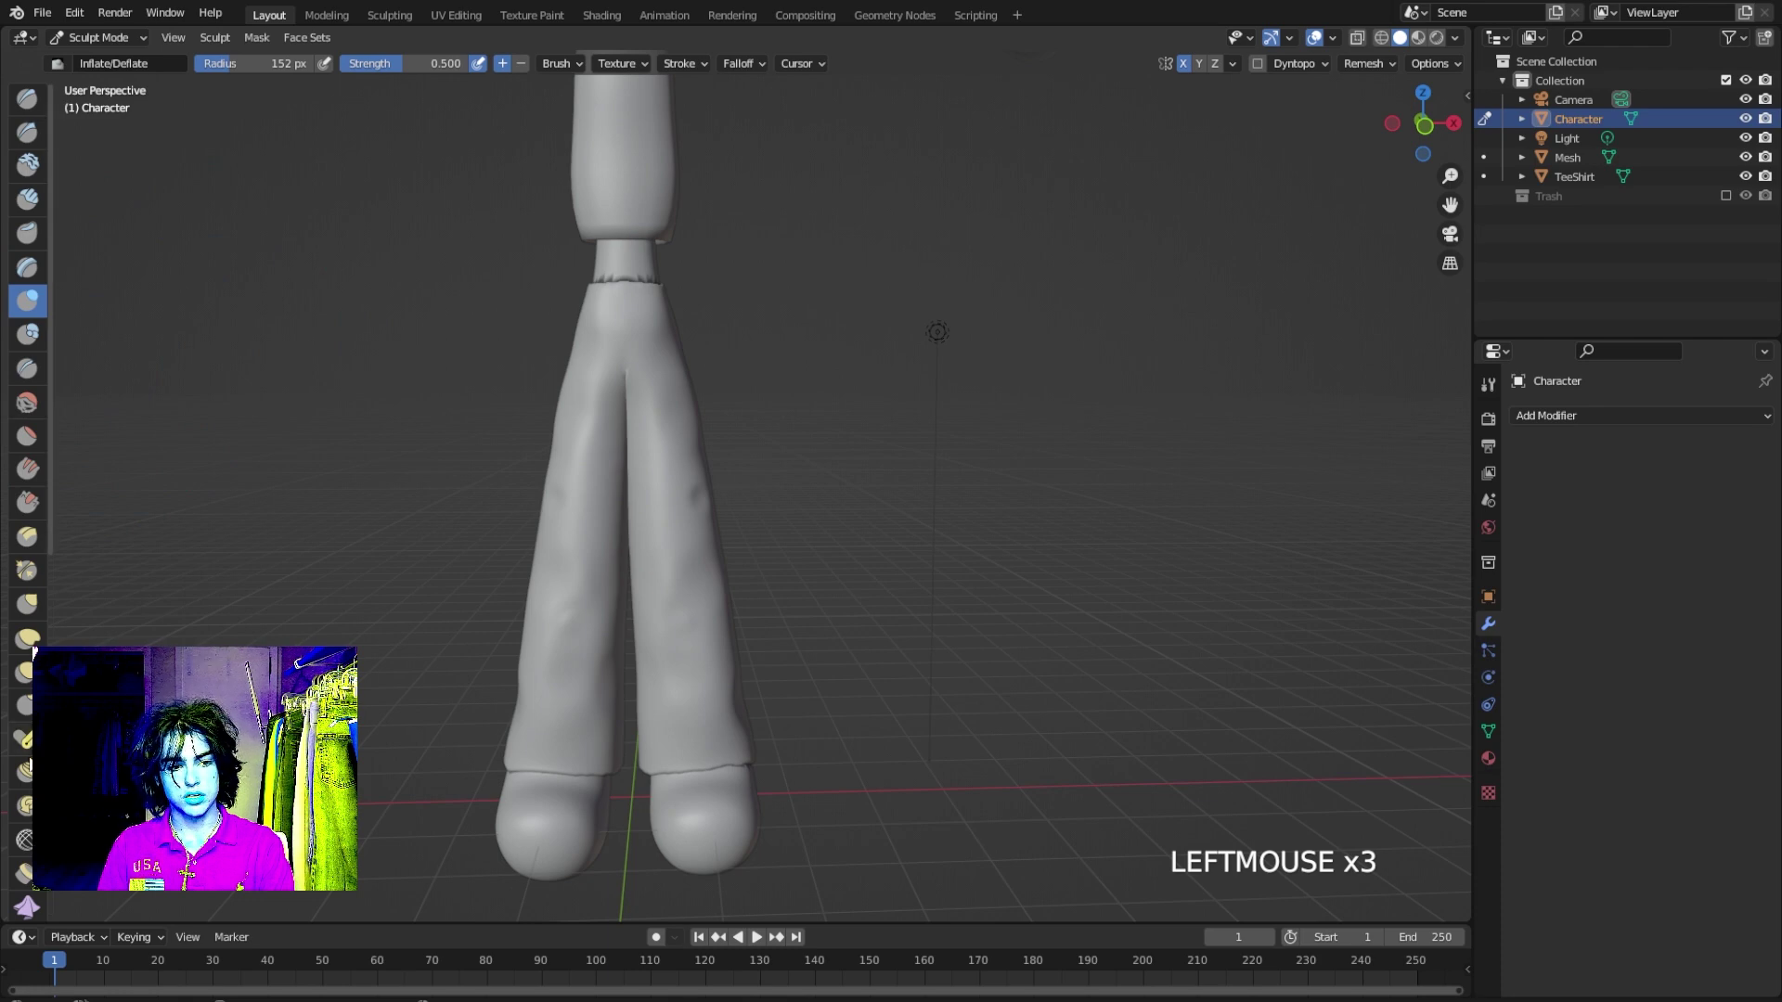
Mask both of the character's feet below the pant hems with the Box Mask tool.
scroll(16, 828, down, 5)
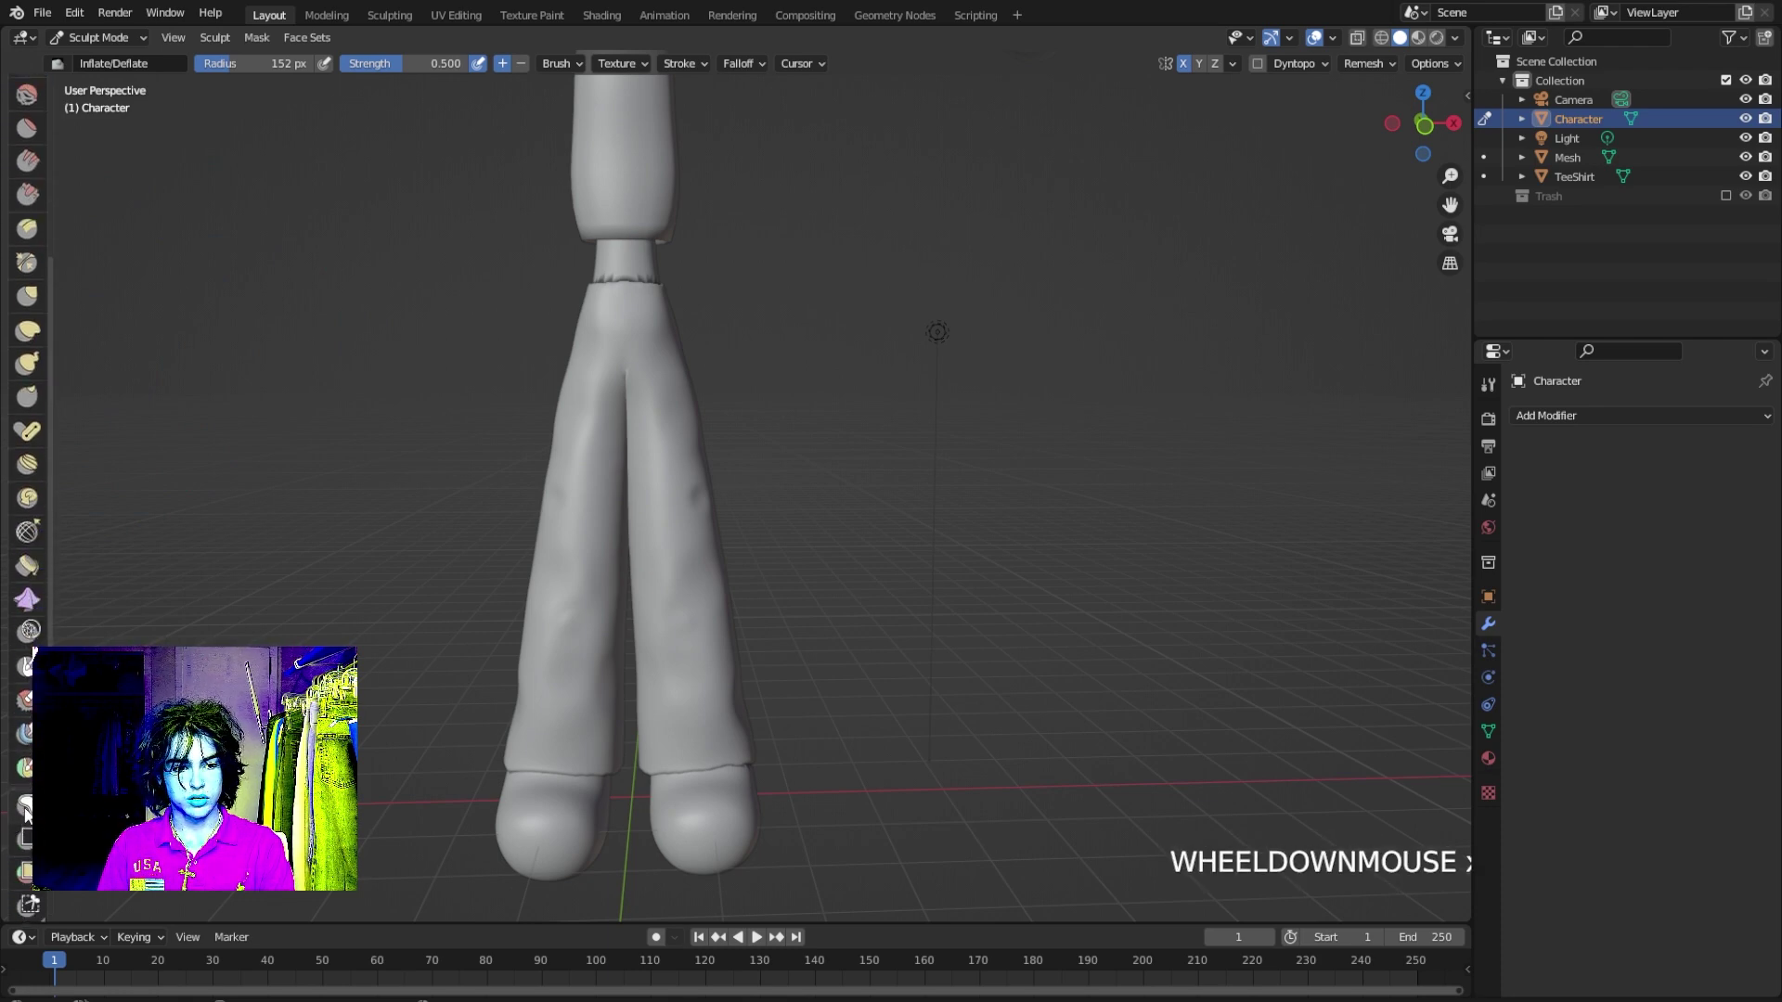
click(25, 808)
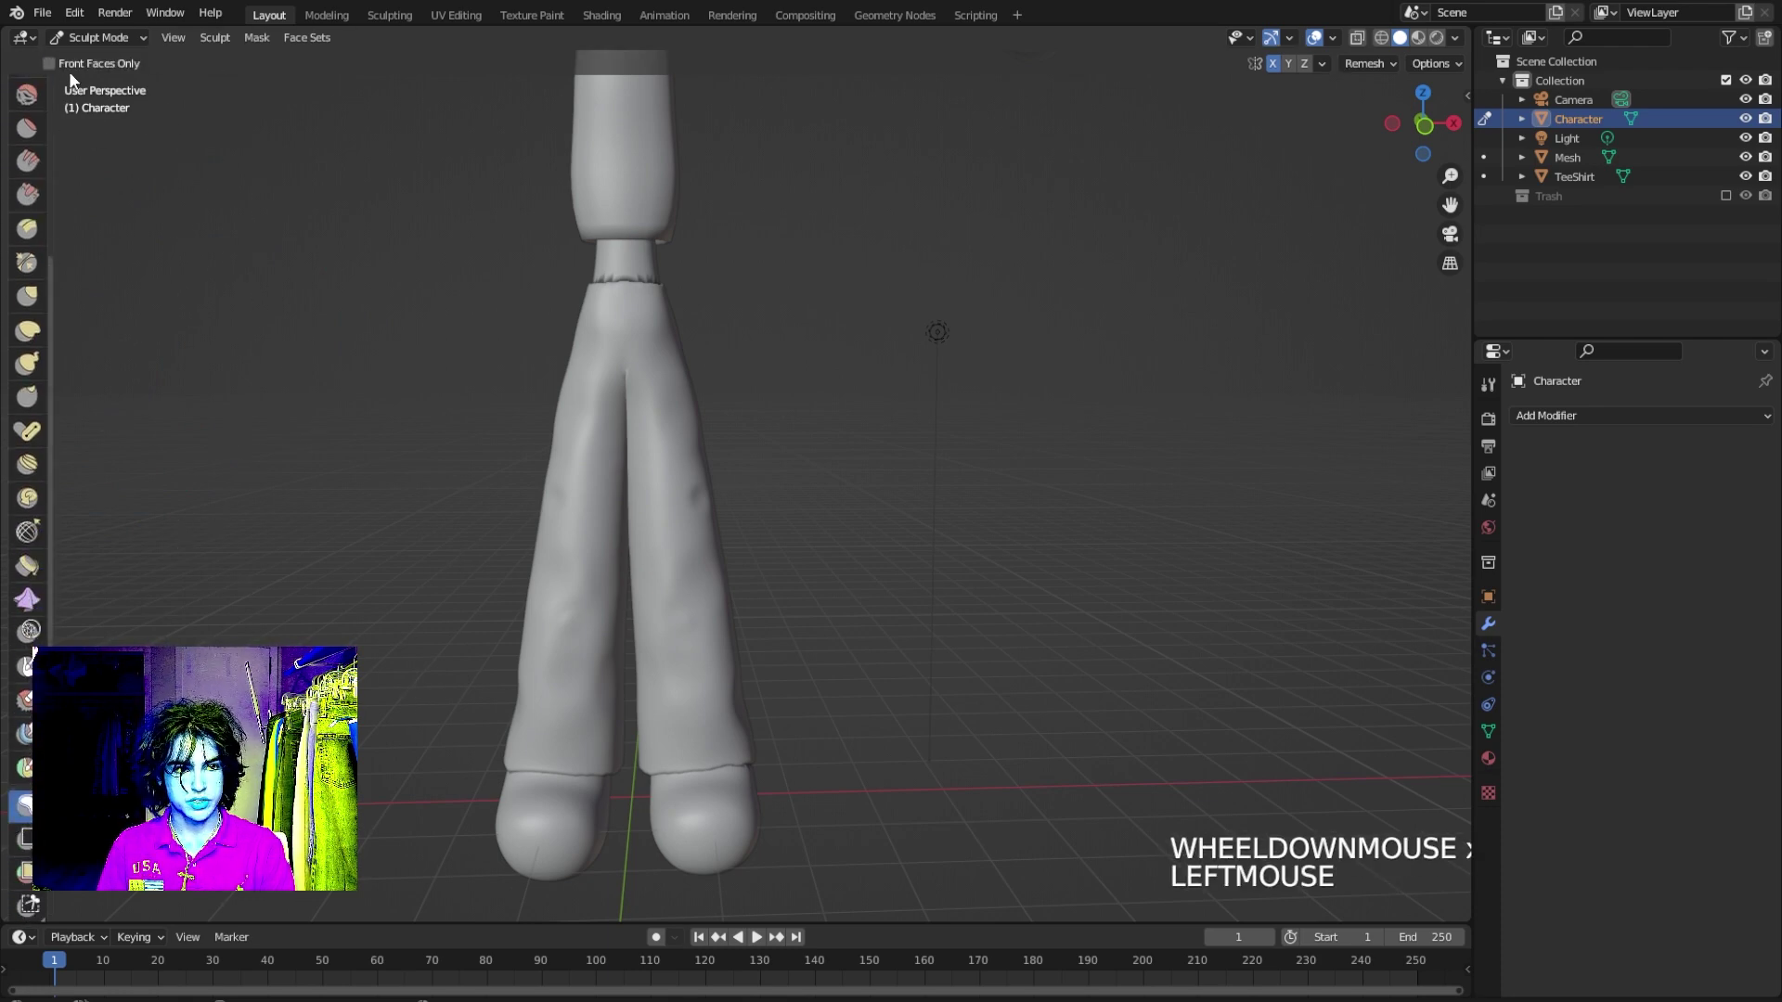
scroll(589, 736, down, 3)
mouse_move(779, 688)
ctrl+mouse_down()
mouse_move(645, 673)
mouse_move(461, 358)
mouse_move(557, 359)
mouse_move(923, 597)
mouse_move(731, 612)
ctrl+mouse_up()
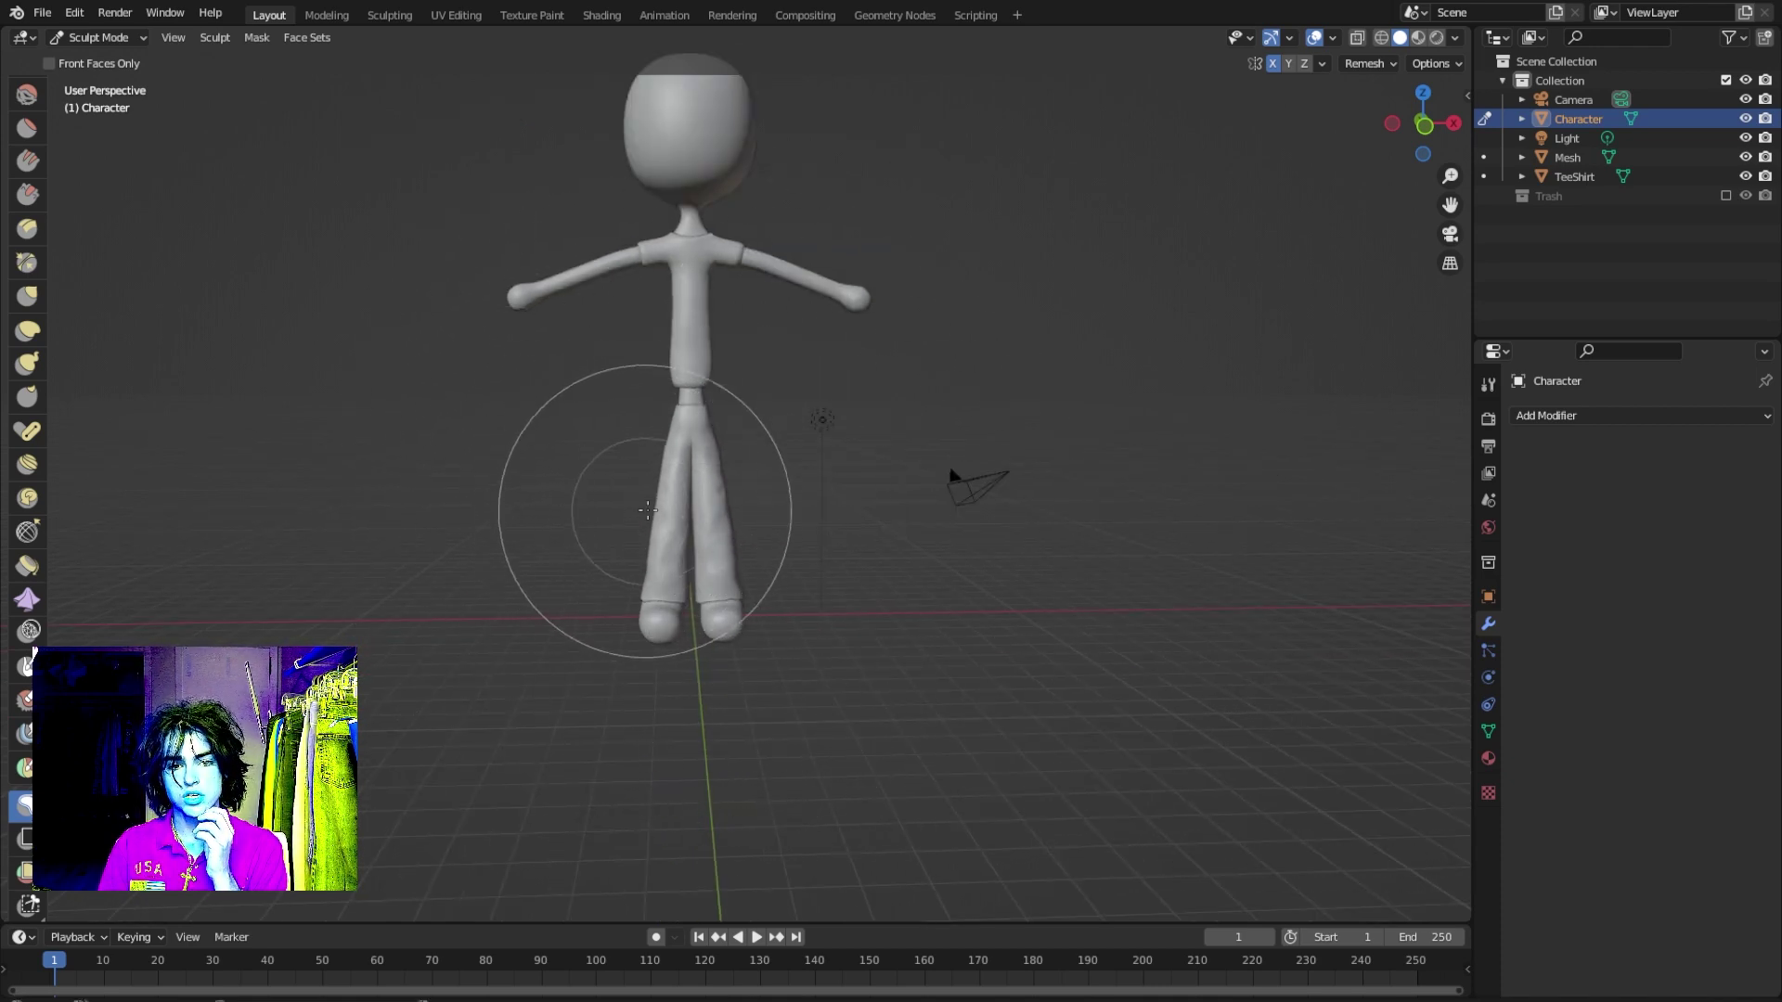
scroll(749, 624, up, 4)
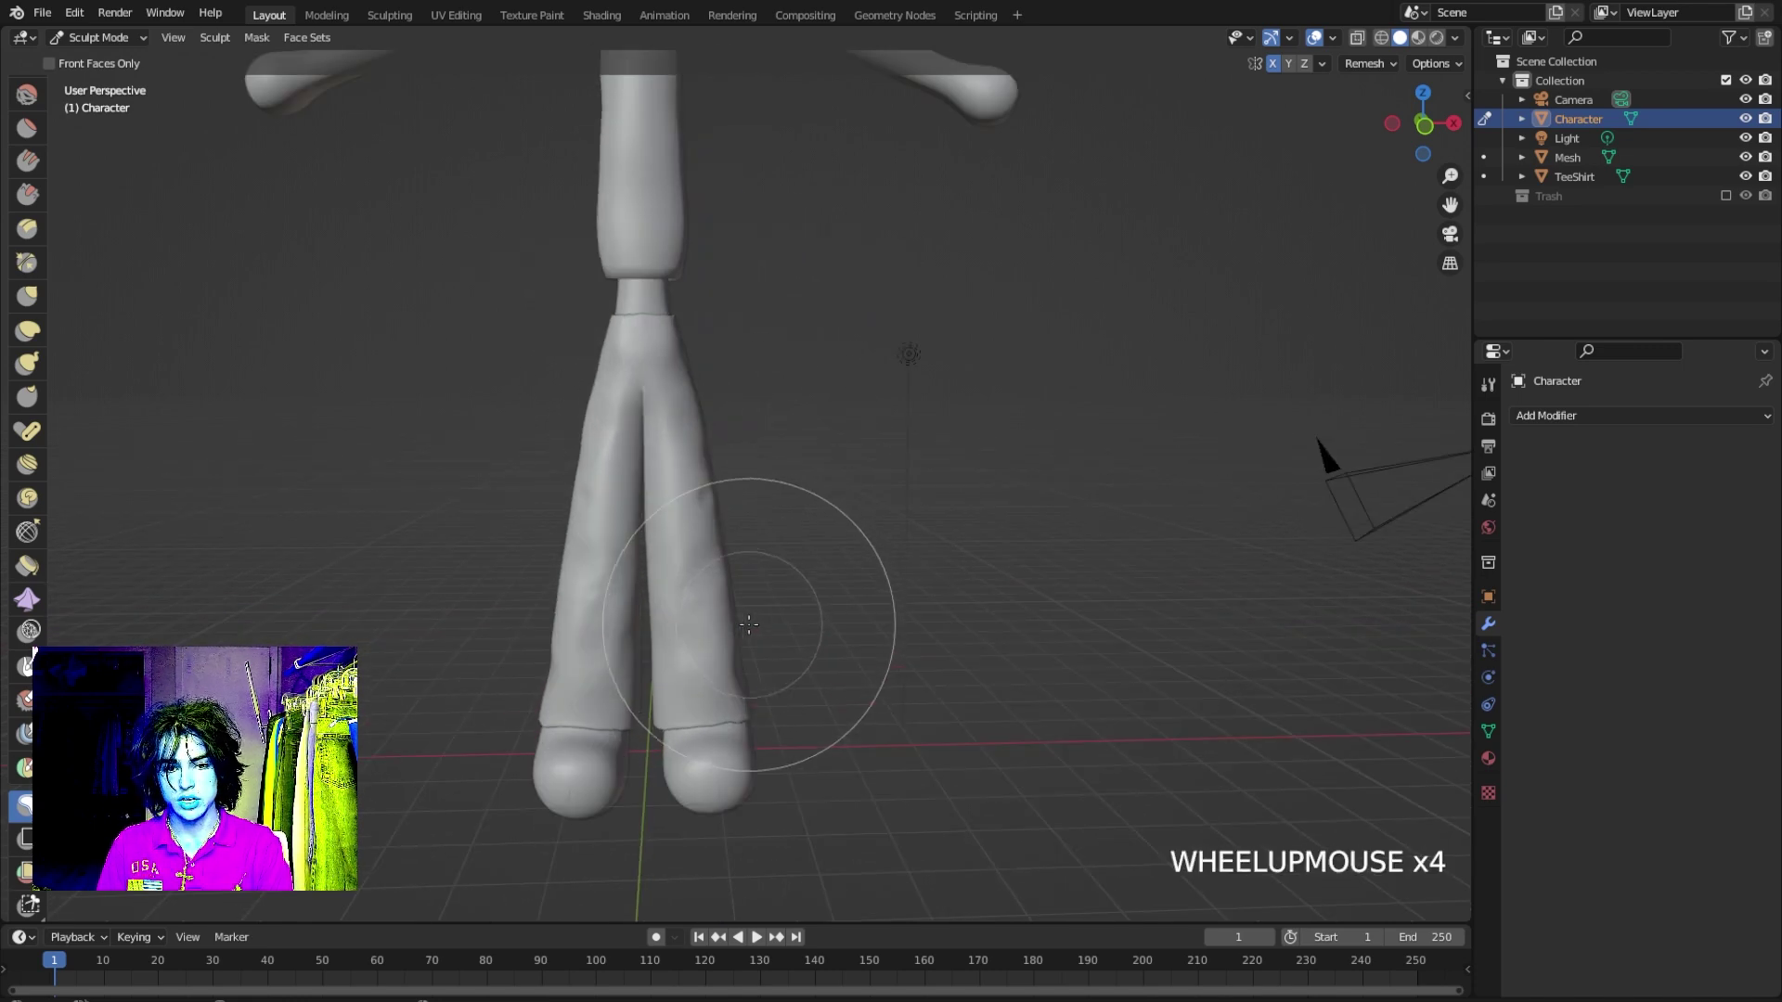
shift+middle_drag(748, 624, 677, 656)
mouse_move(676, 656)
mouse_down()
mouse_move(740, 603)
mouse_move(681, 661)
mouse_up()
middle_drag(624, 553, 675, 572)
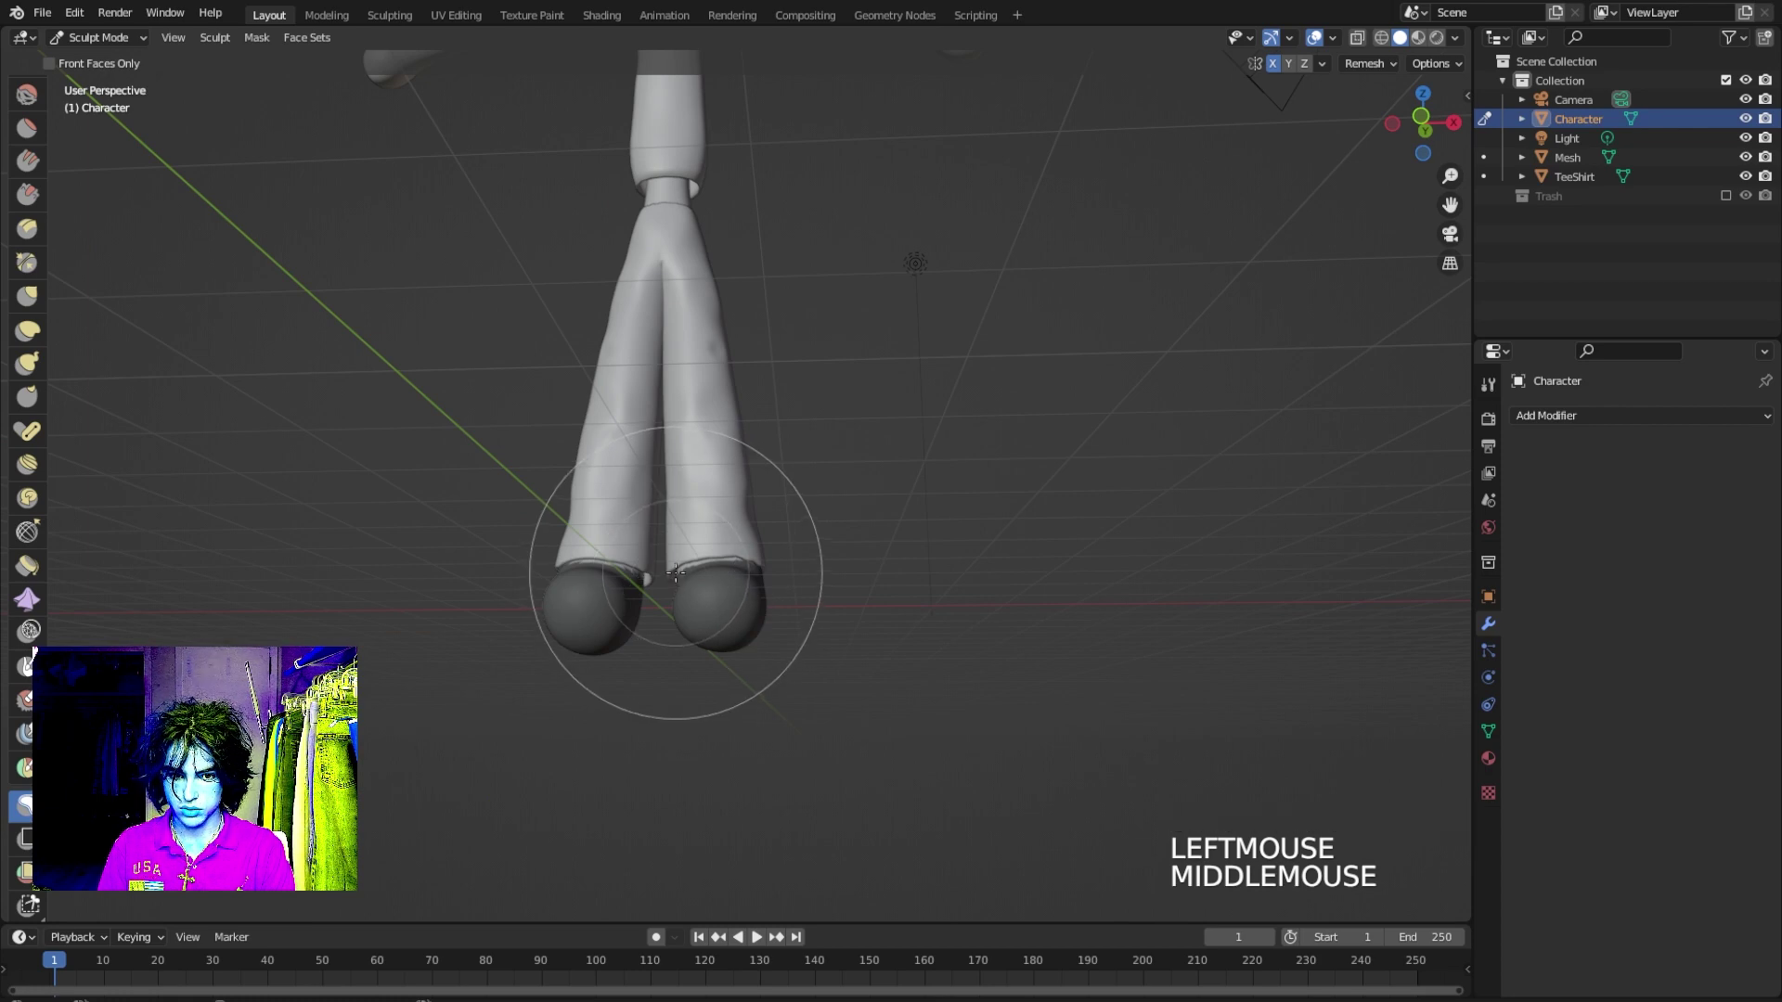
mouse_move(676, 573)
mouse_down()
mouse_move(677, 525)
mouse_move(656, 596)
mouse_up()
Extract the masked feet as a separate solid object with Mask Extract and enter Sculpt Mode on it.
mouse_move(656, 597)
middle_down()
mouse_move(703, 518)
mouse_move(437, 337)
middle_up()
click(256, 37)
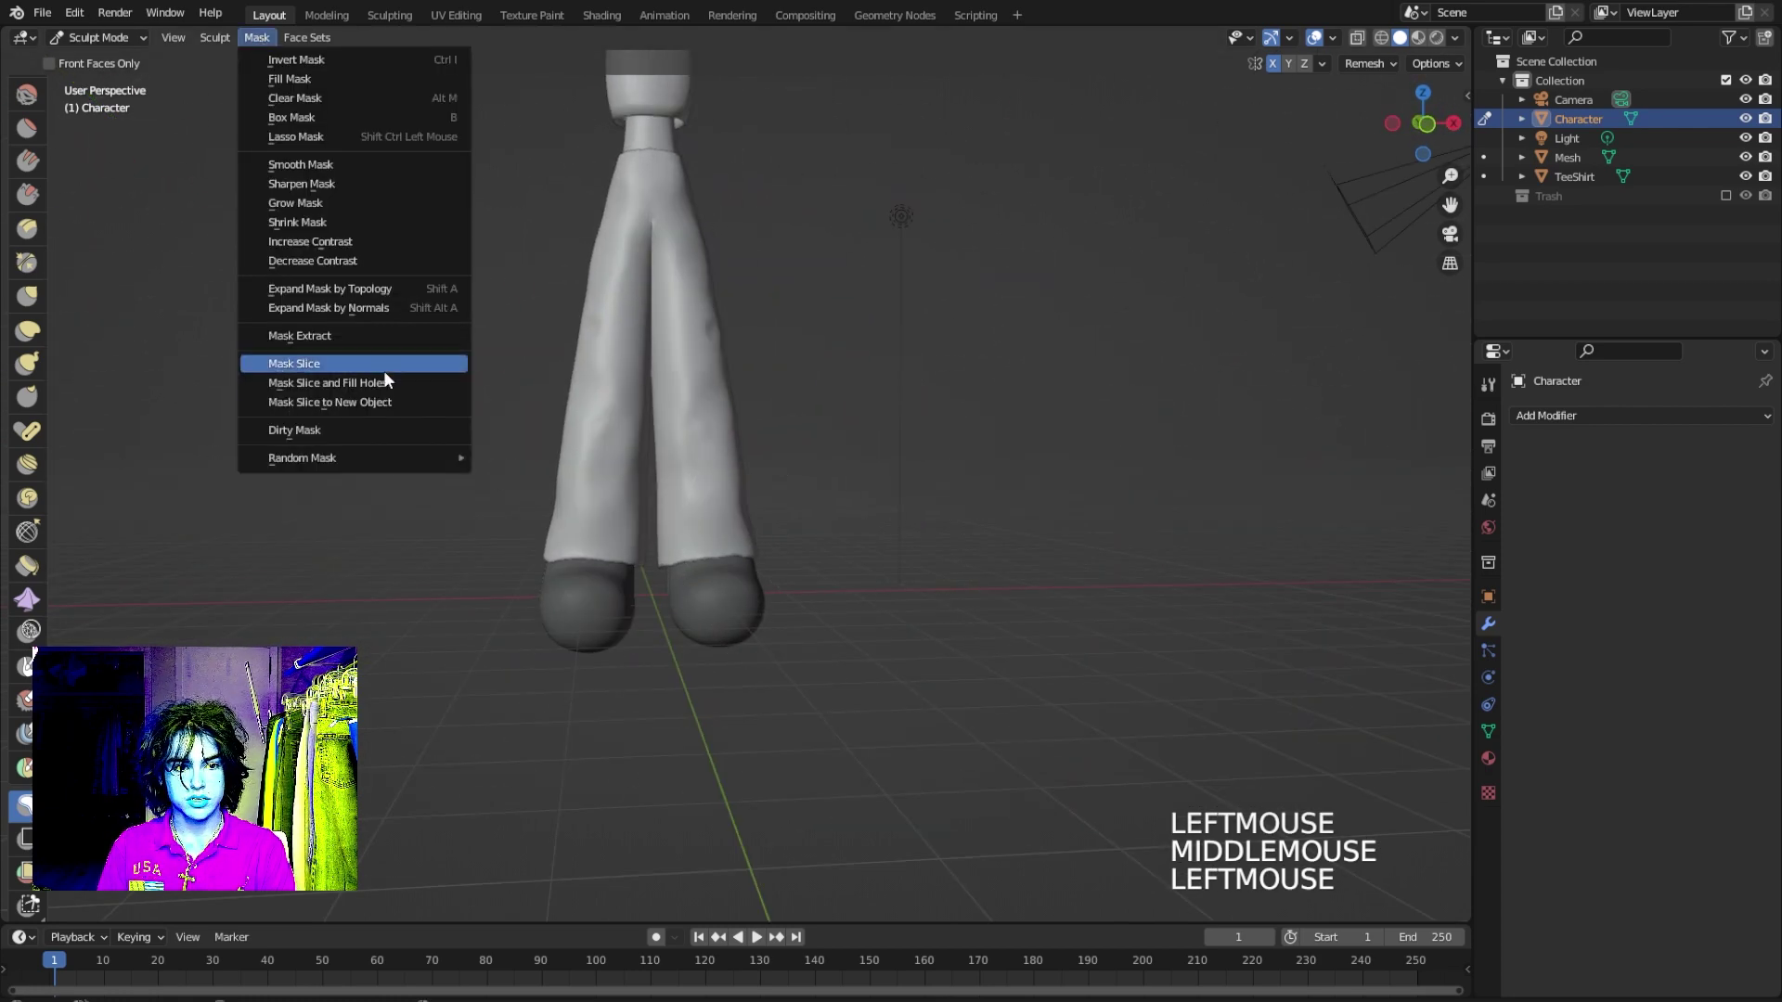
click(362, 335)
click(444, 484)
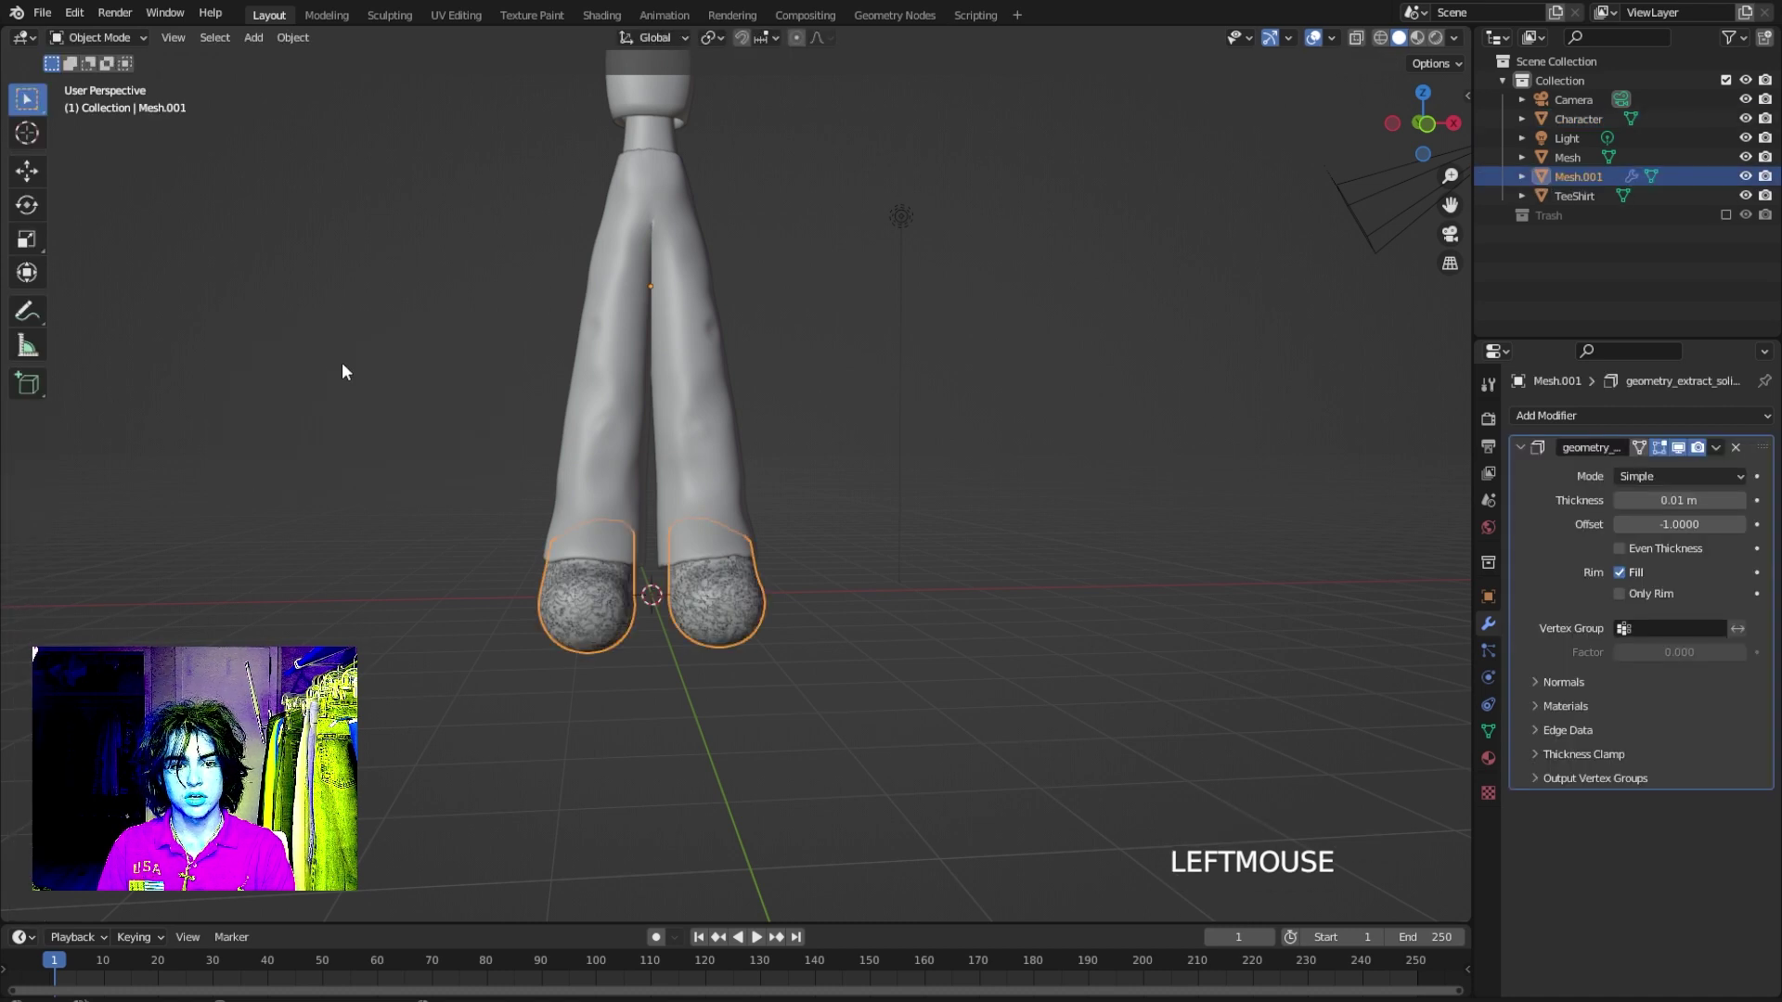
click(97, 37)
click(98, 101)
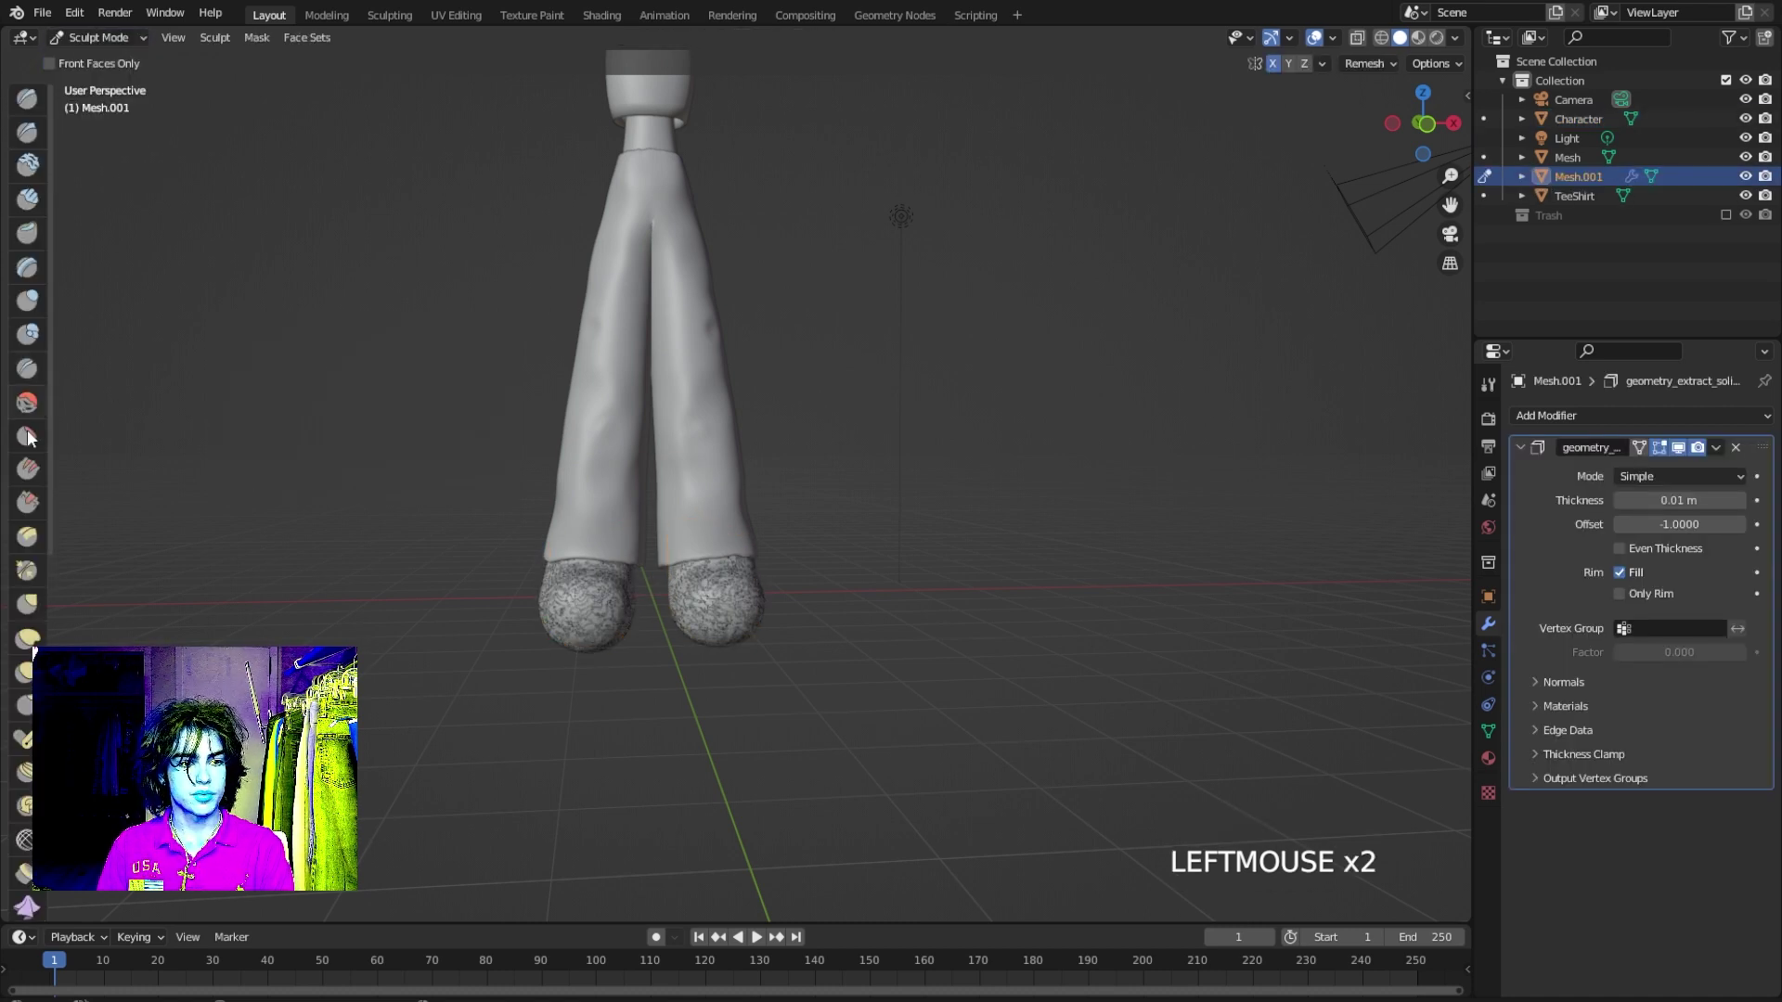
Puff up the extracted shoe meshes with a 170 px Inflate/Deflate brush and return to Object Mode.
click(31, 309)
key(f)
key(f)
key(f)
key(f)
click(597, 628)
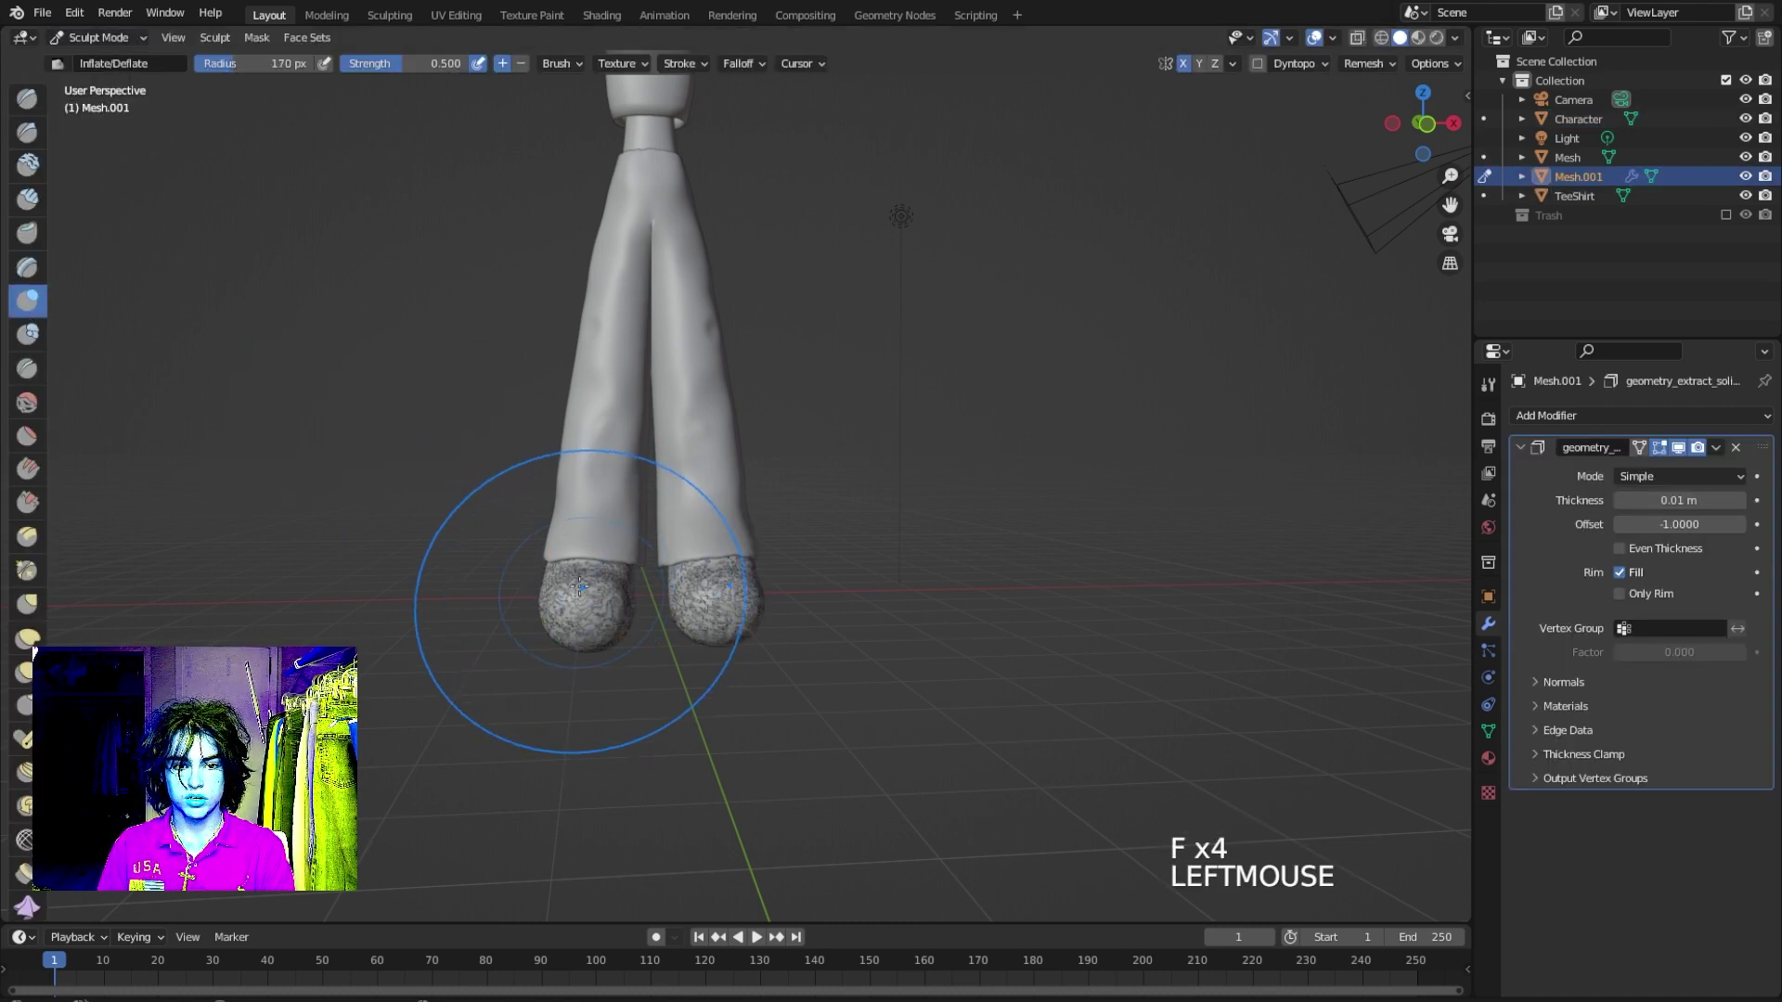
click(637, 570)
middle_drag(637, 570, 297, 237)
click(716, 589)
click(98, 37)
click(98, 60)
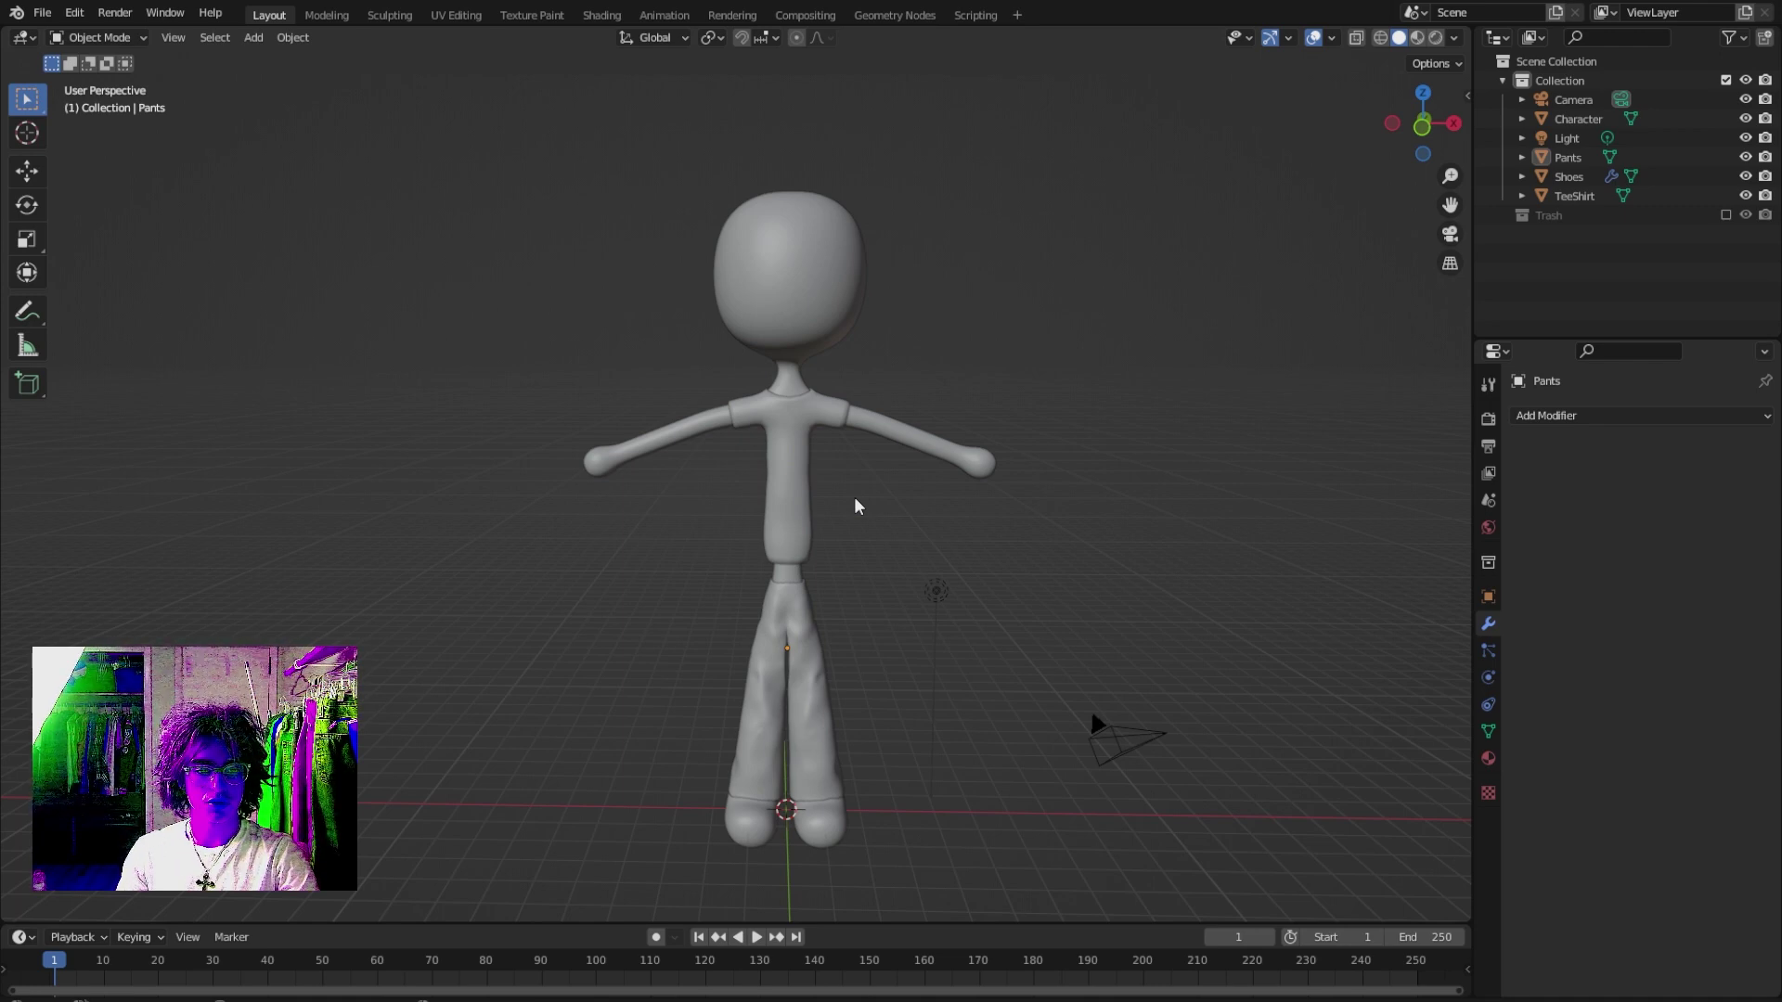
Switch the viewport to Material Preview and give the Character a new material with a tan-orange base color (H 0.051, S 0.894, V 0.800).
key(z)
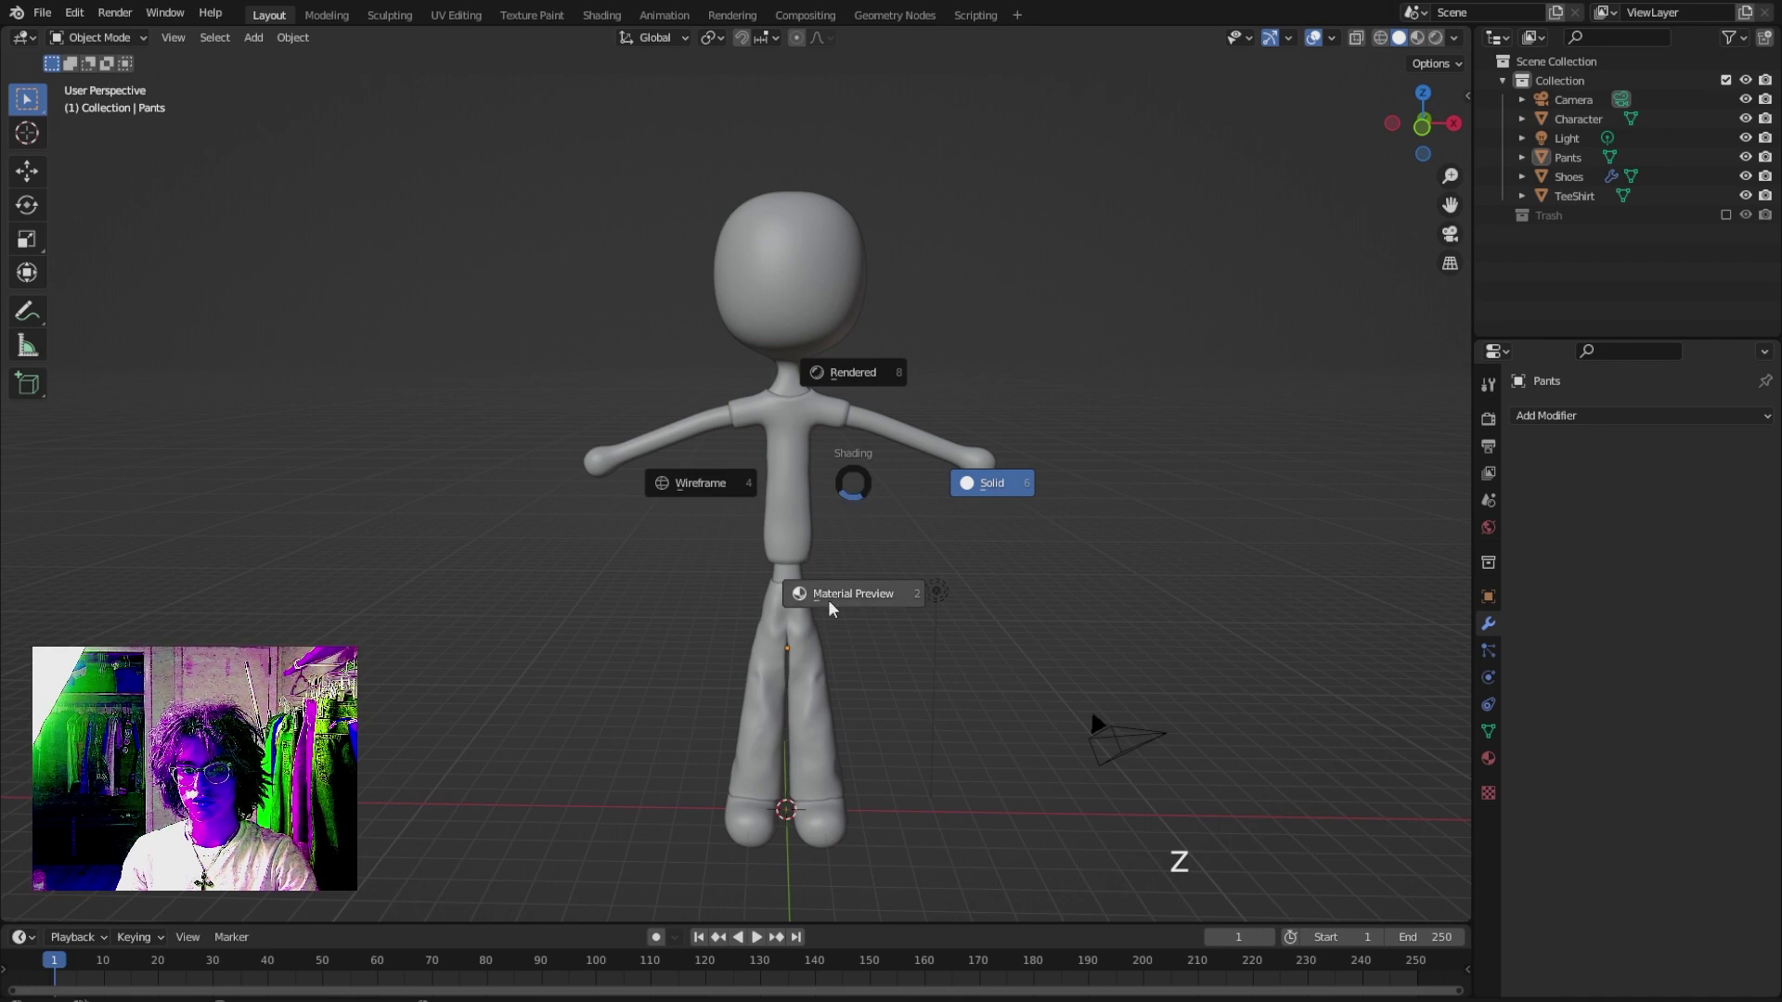
click(847, 577)
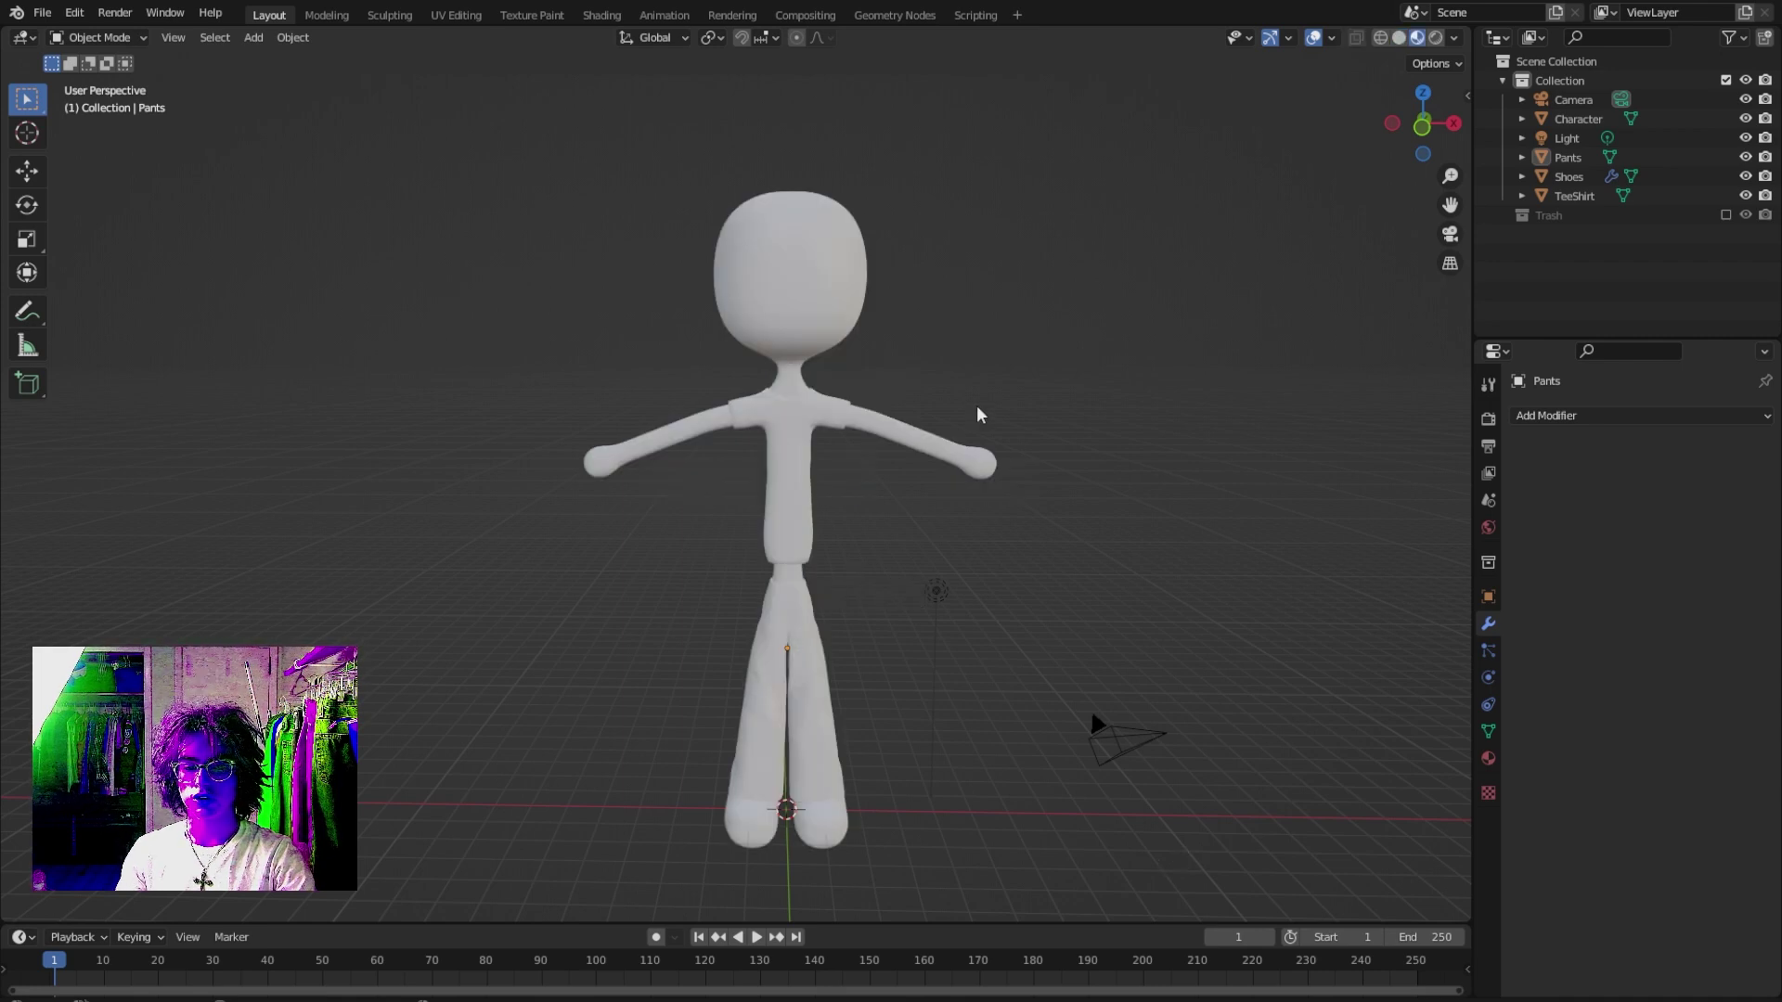
click(811, 249)
click(1489, 759)
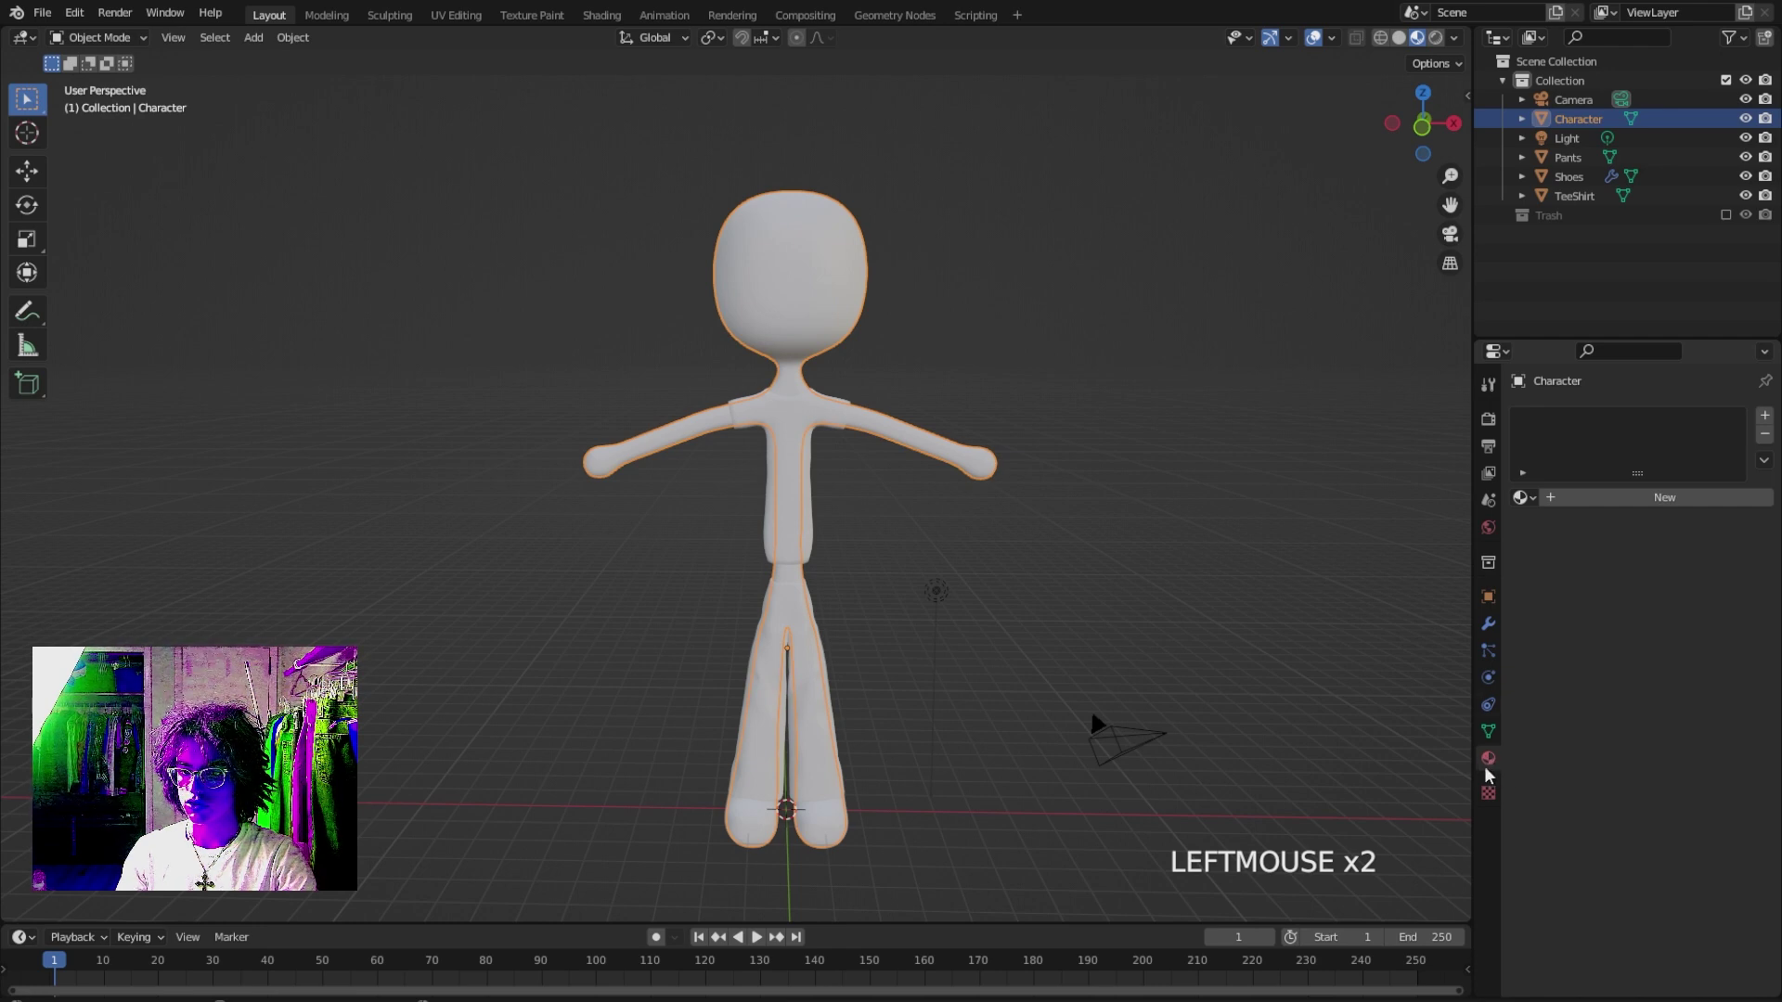
click(1556, 502)
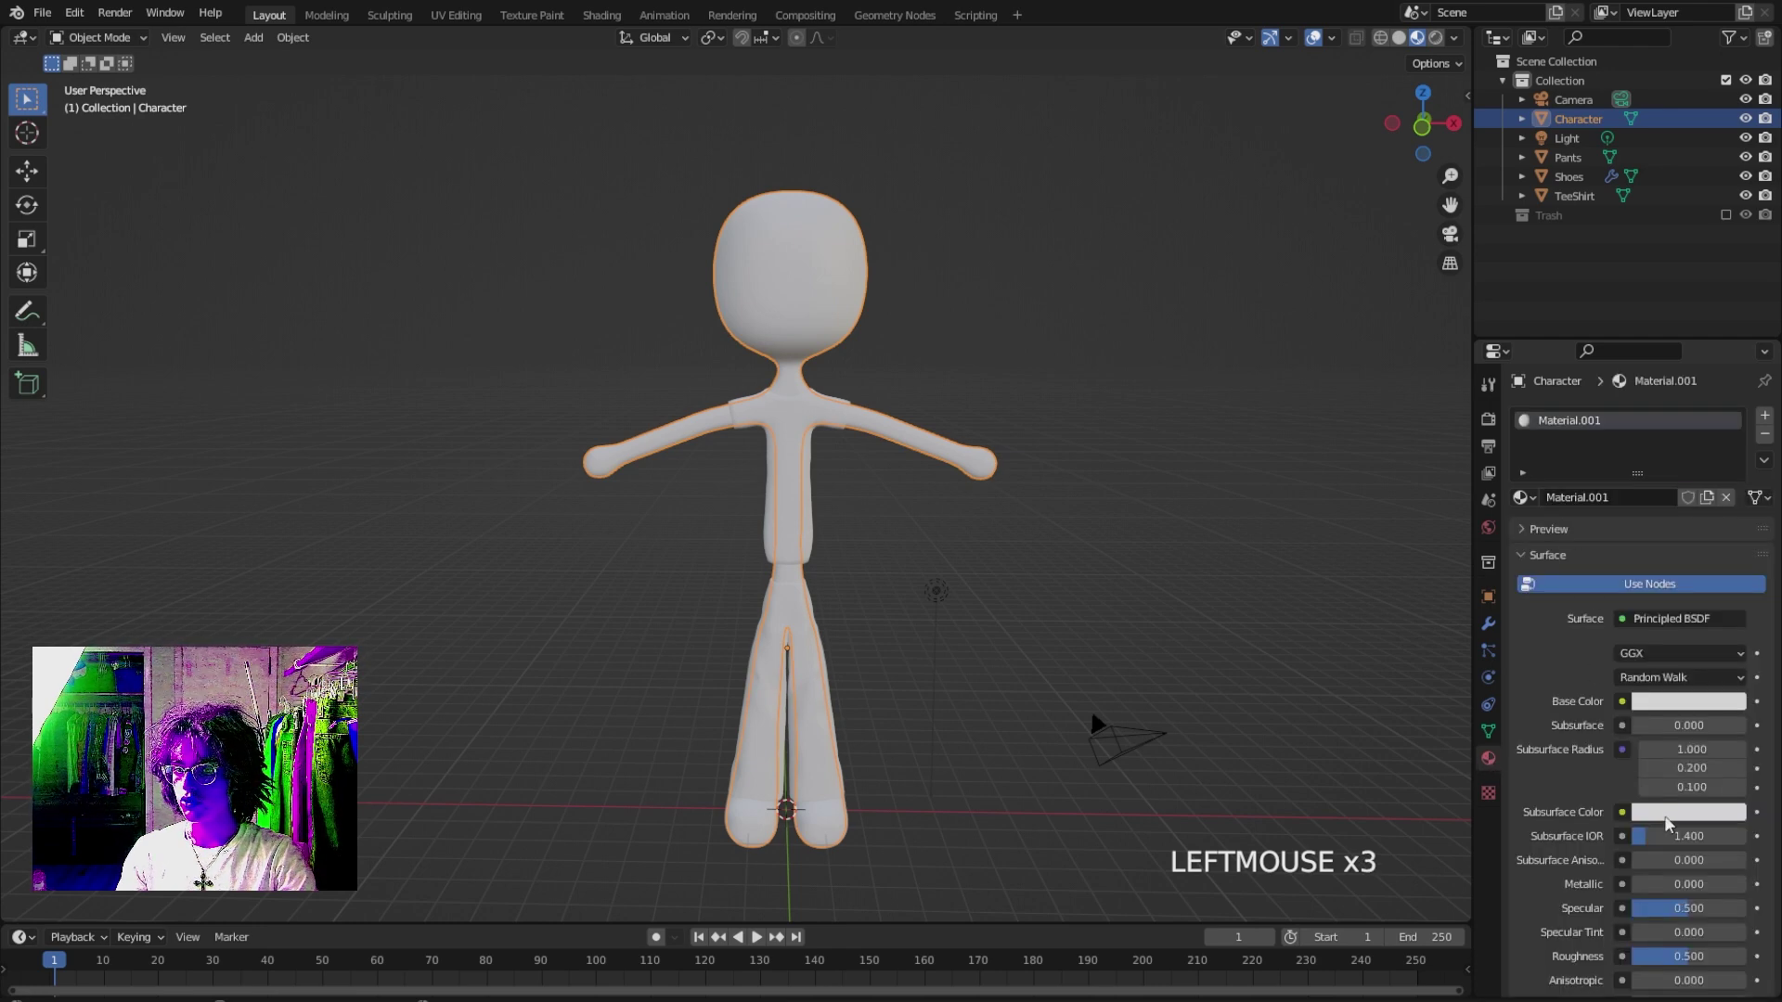
click(1670, 705)
drag(1649, 518, 1626, 534)
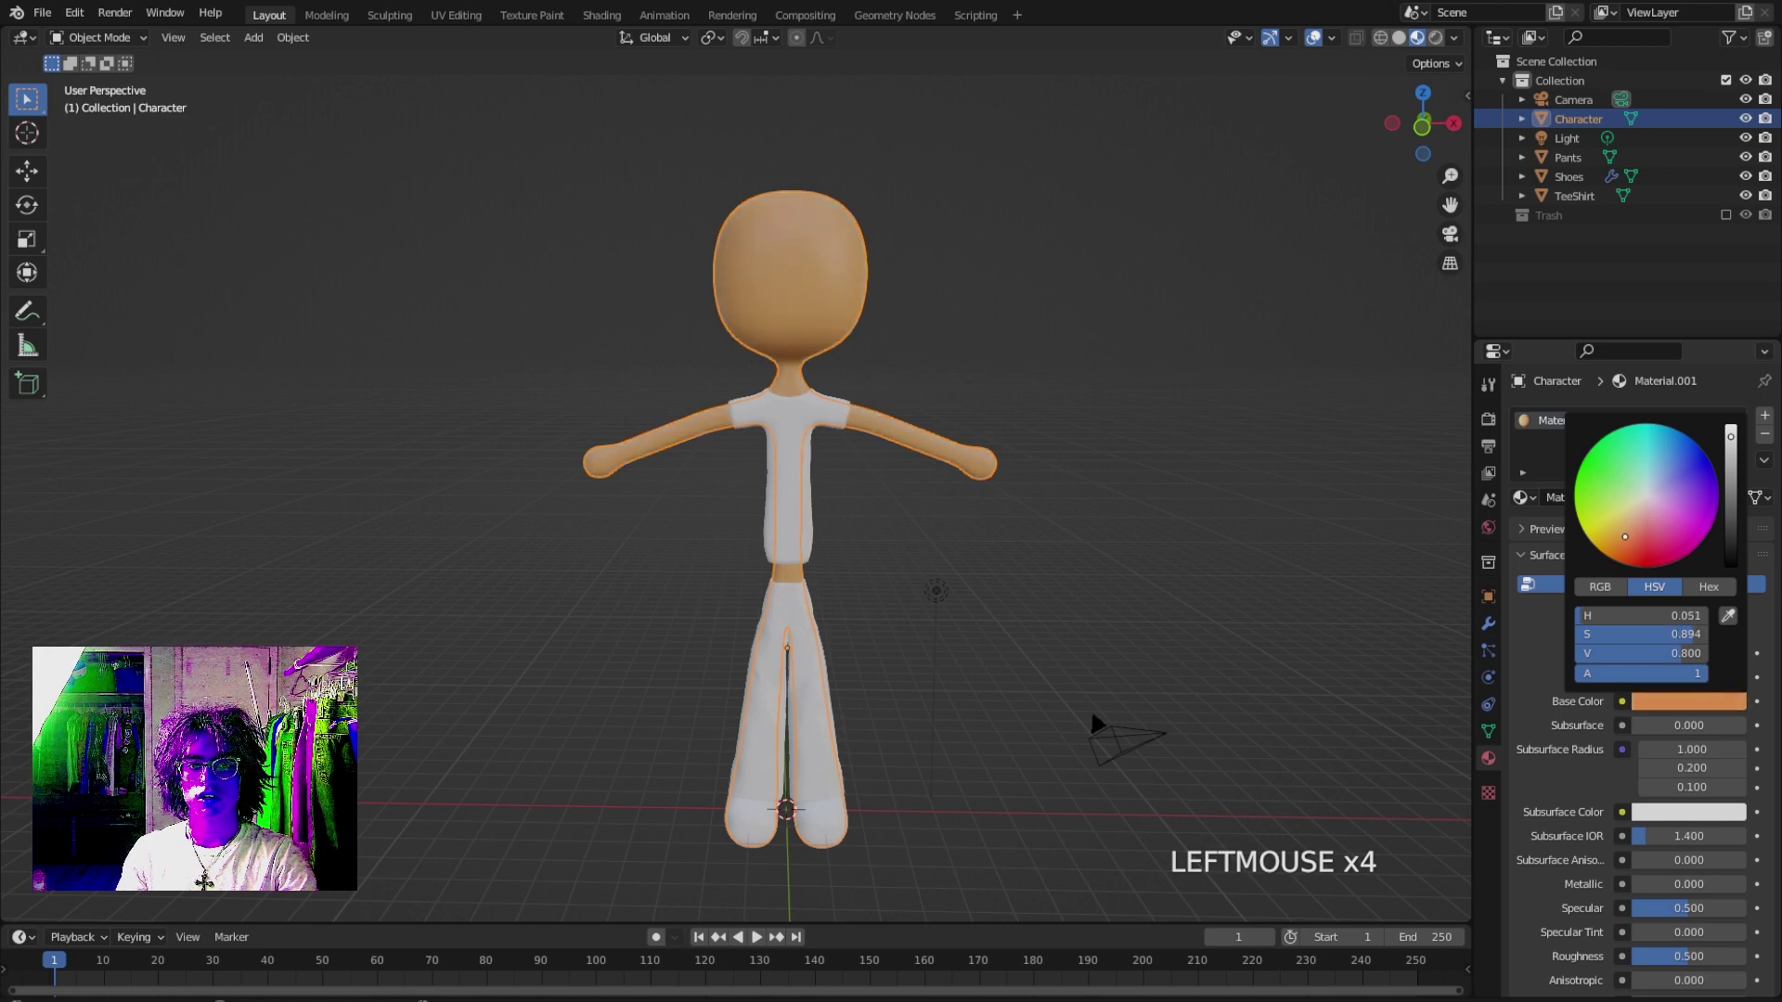
click(1169, 519)
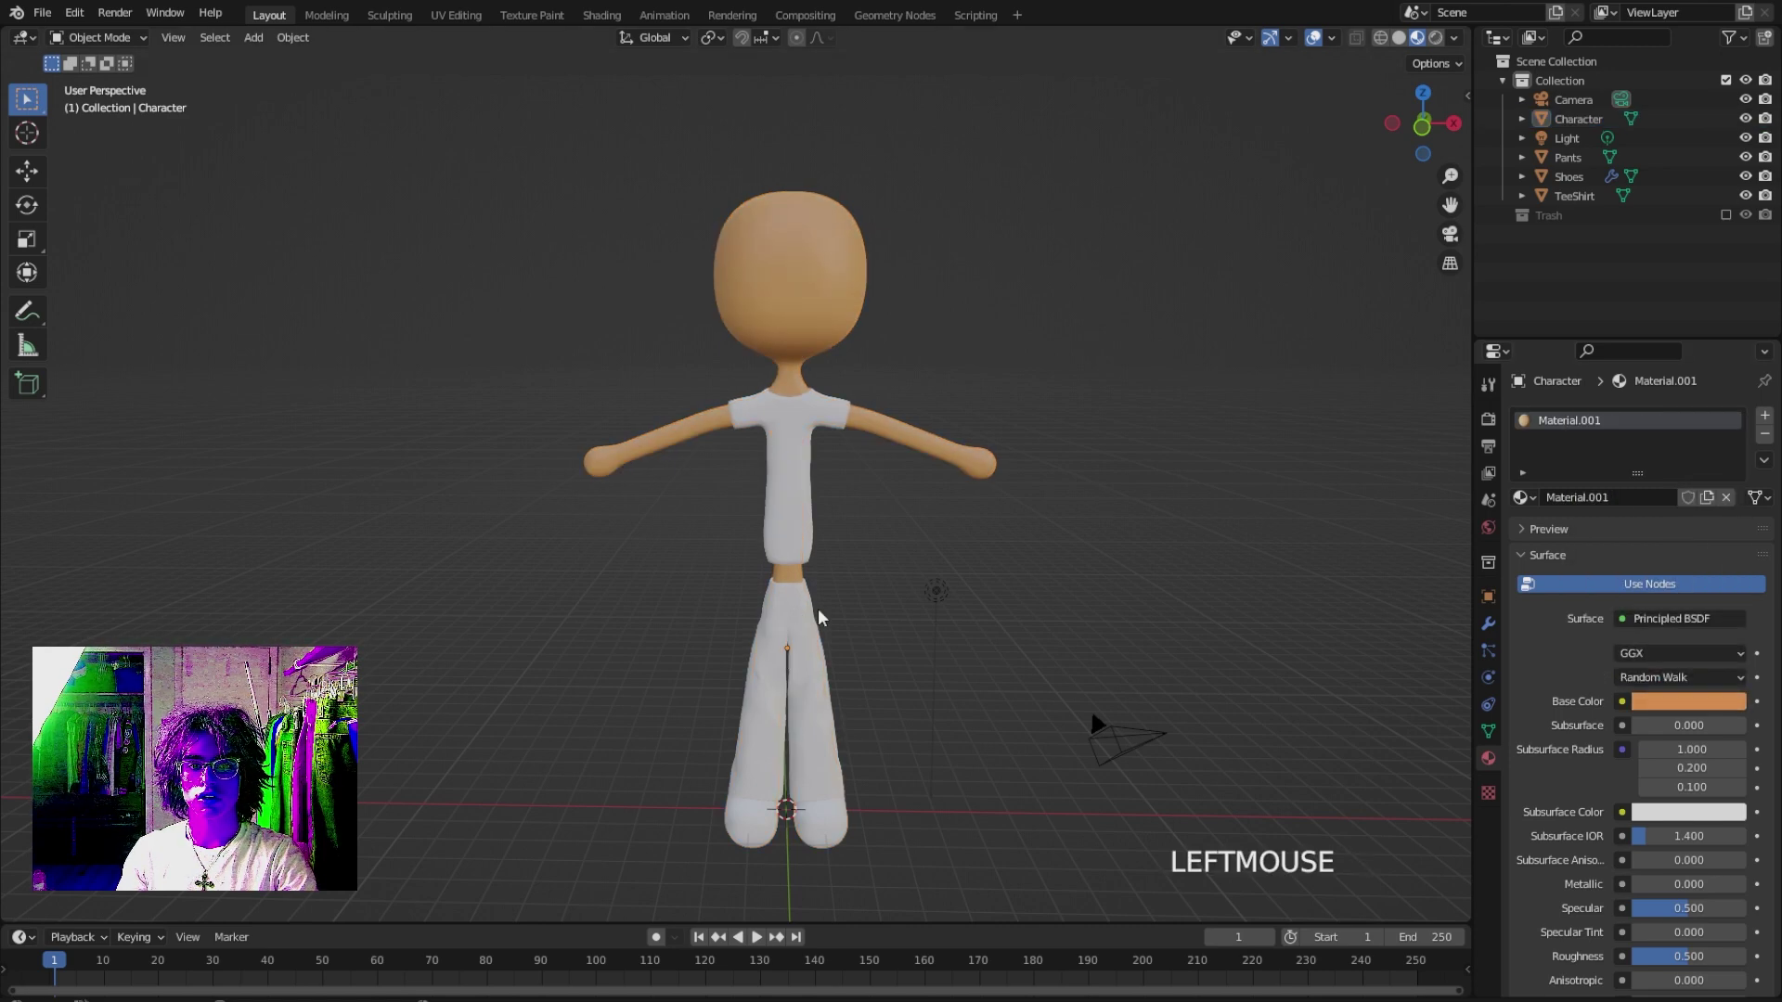
Give the Pants a new material with a near-black base color, value 0.040.
click(794, 617)
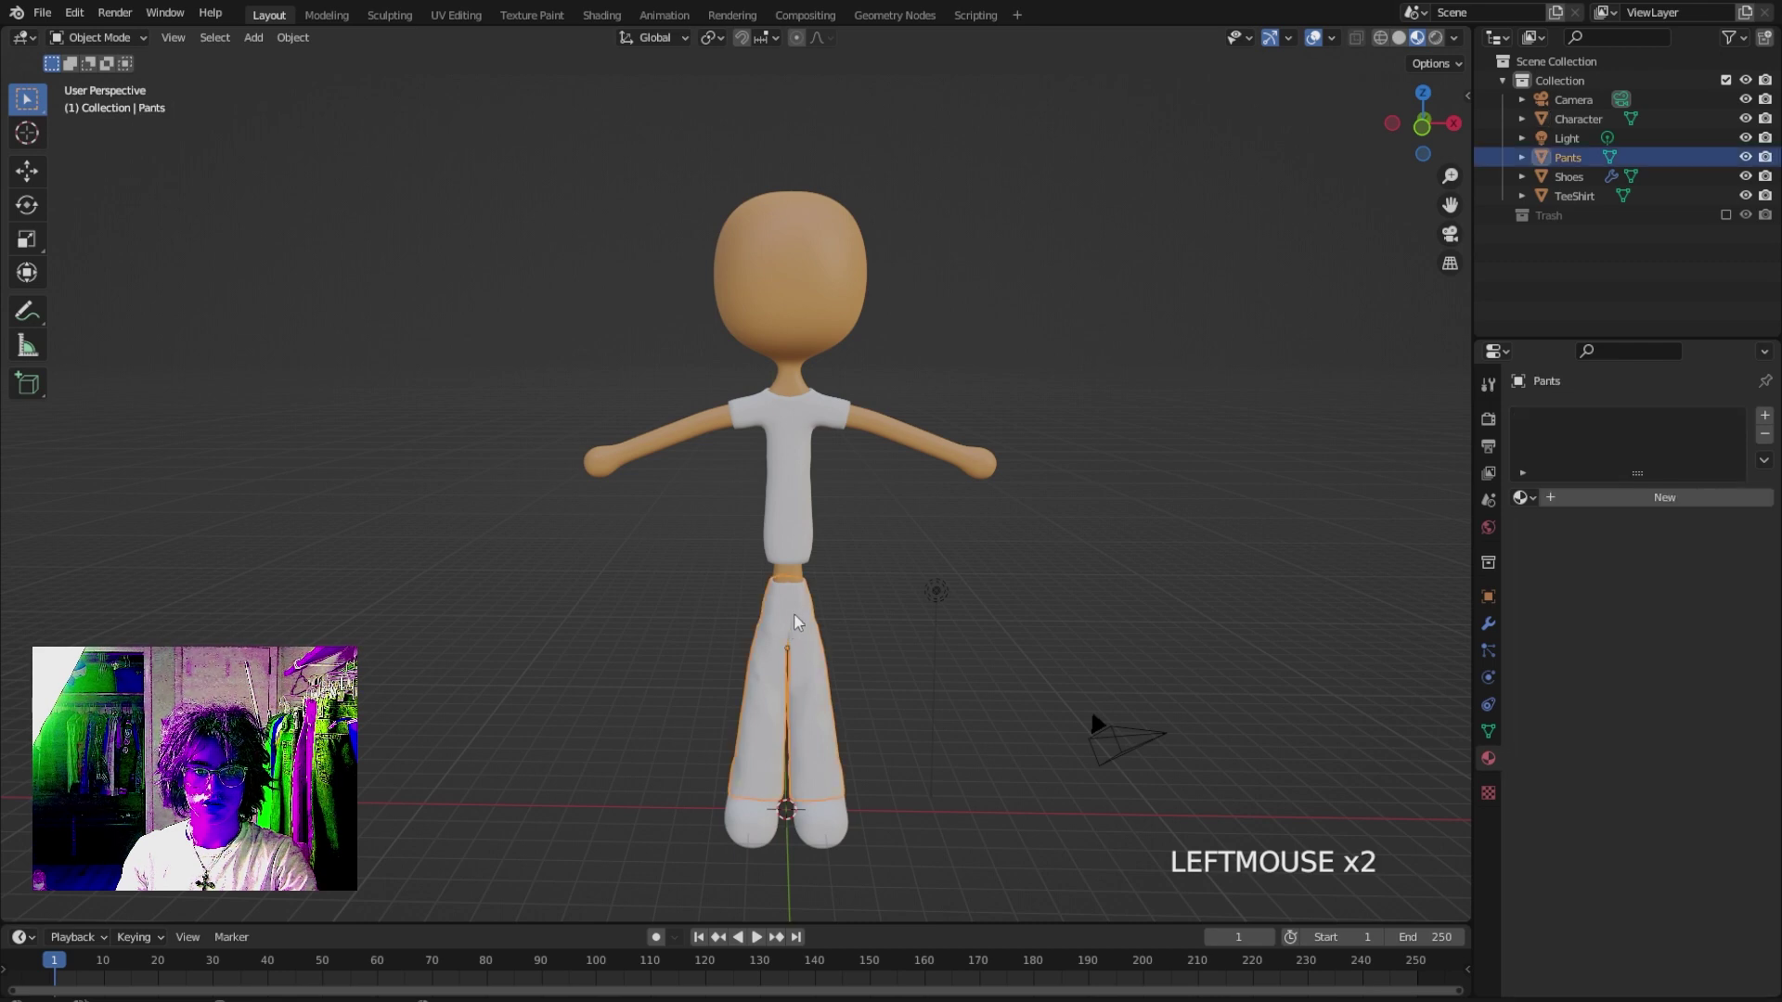
click(1559, 497)
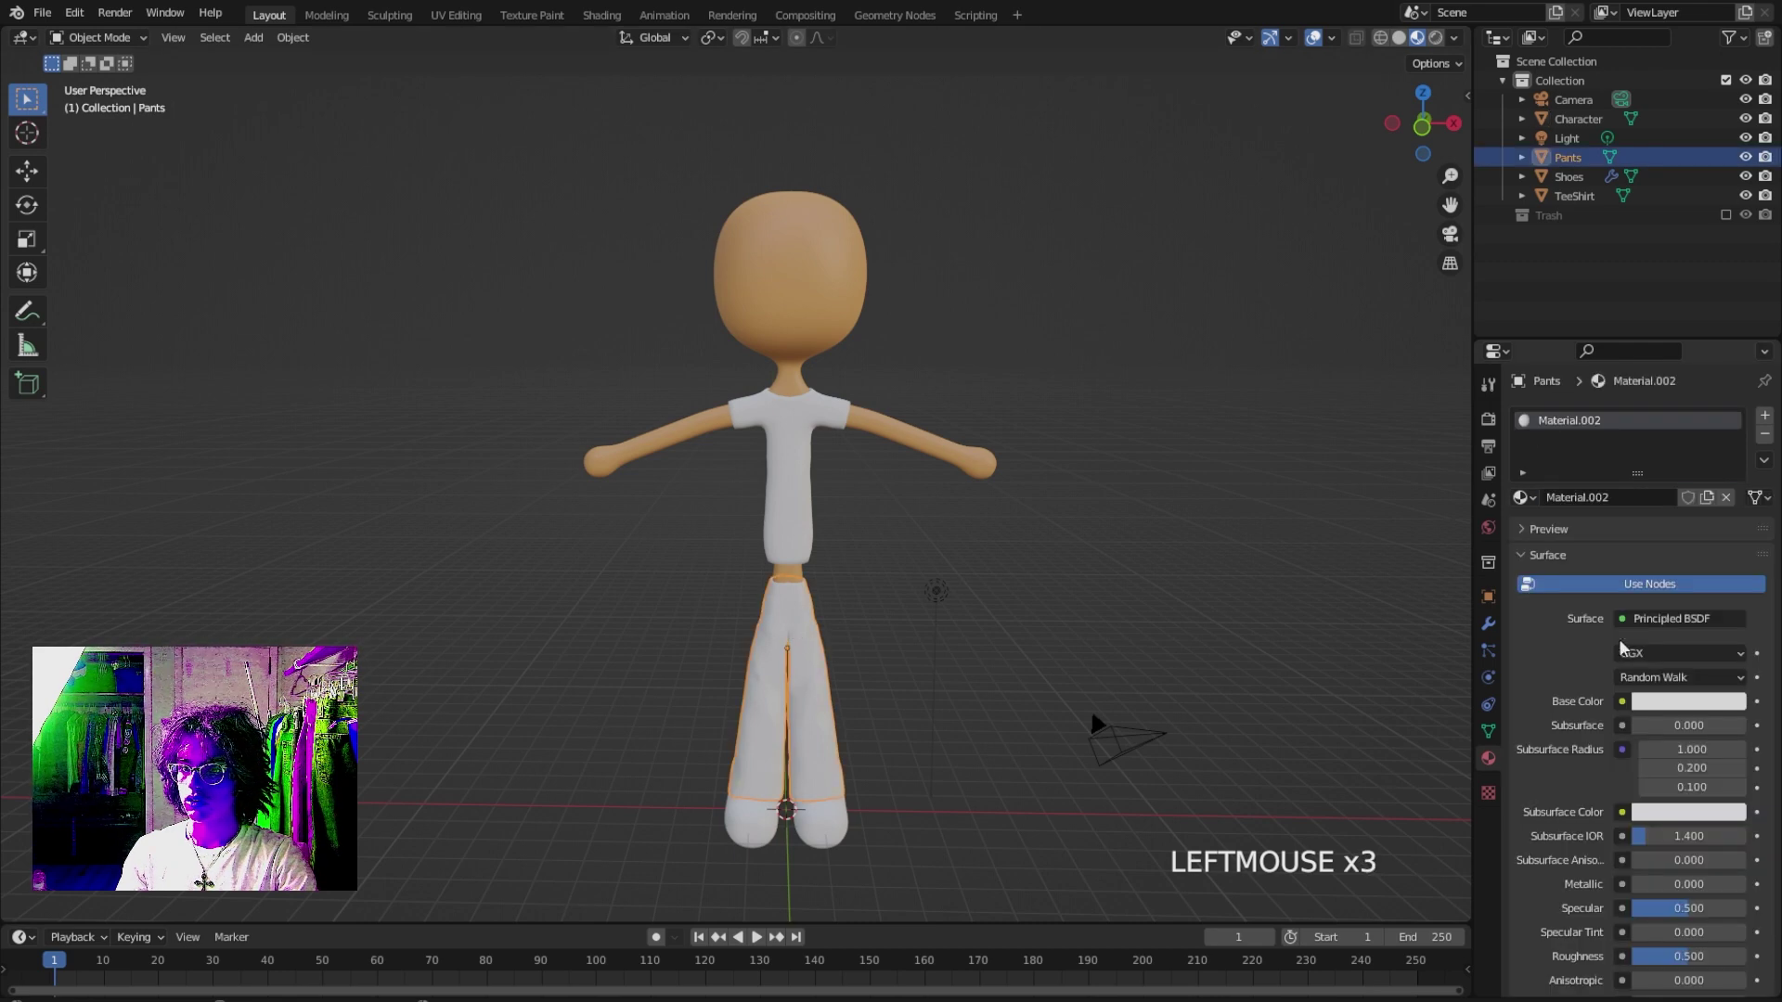
click(1687, 704)
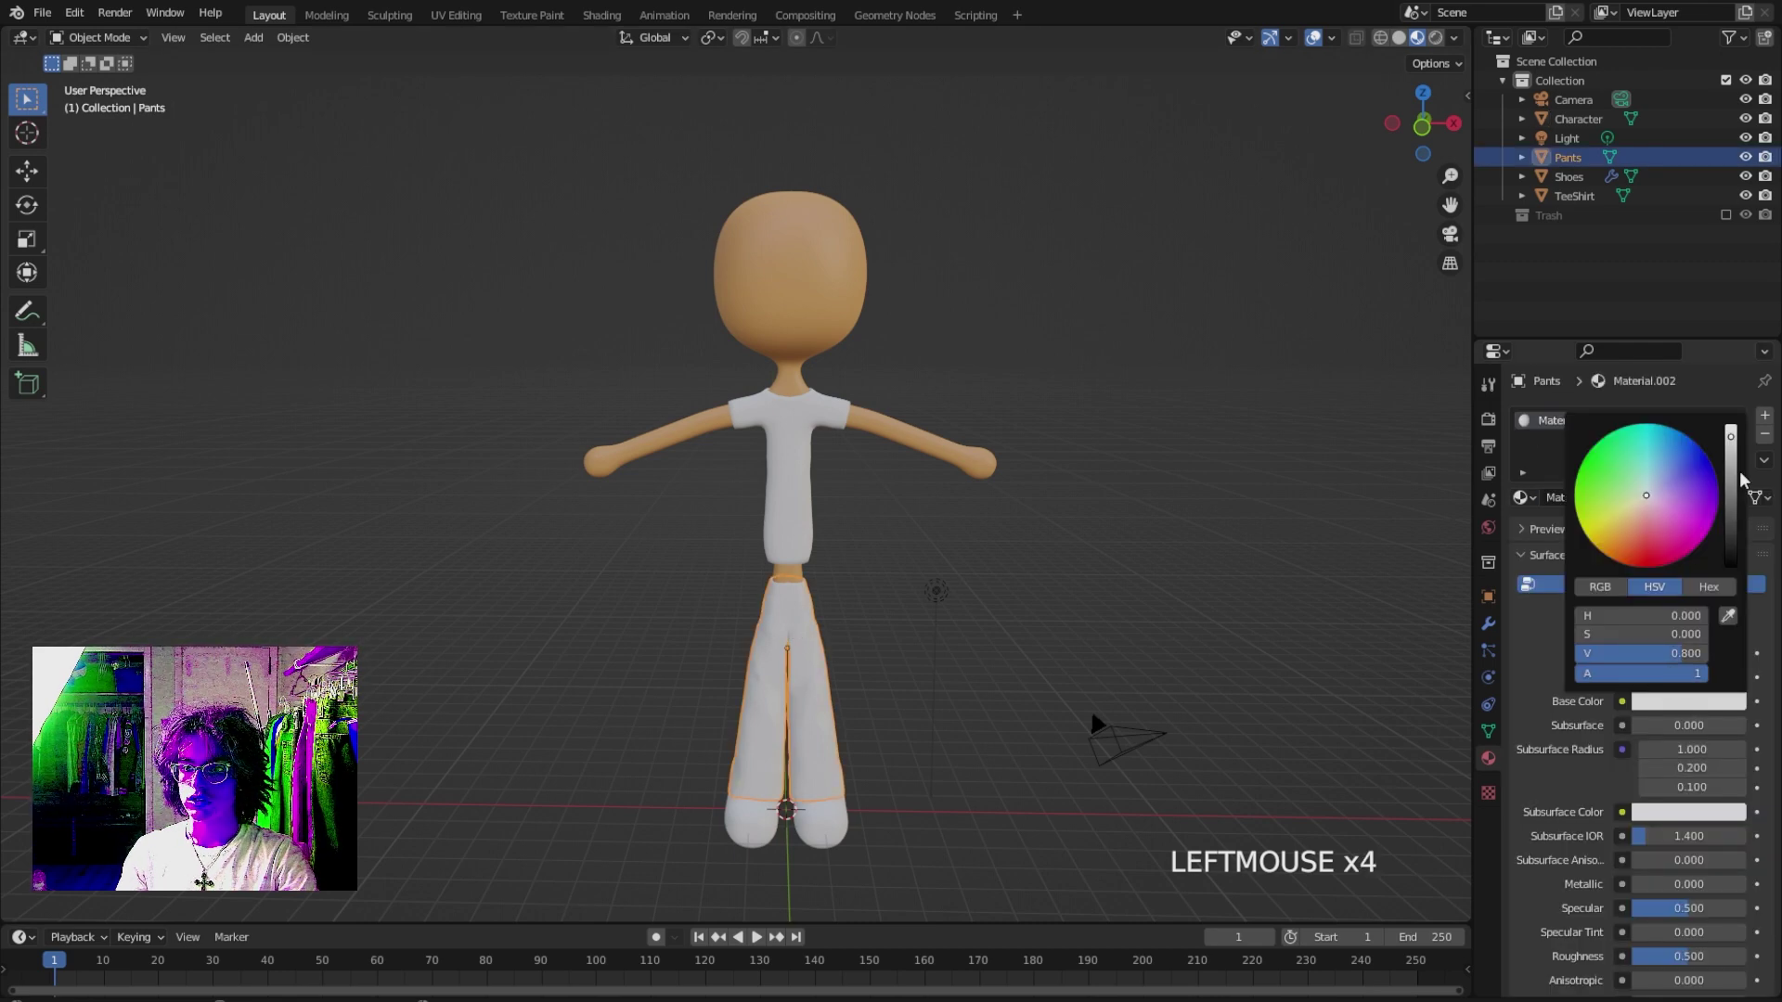
drag(1731, 482, 1731, 540)
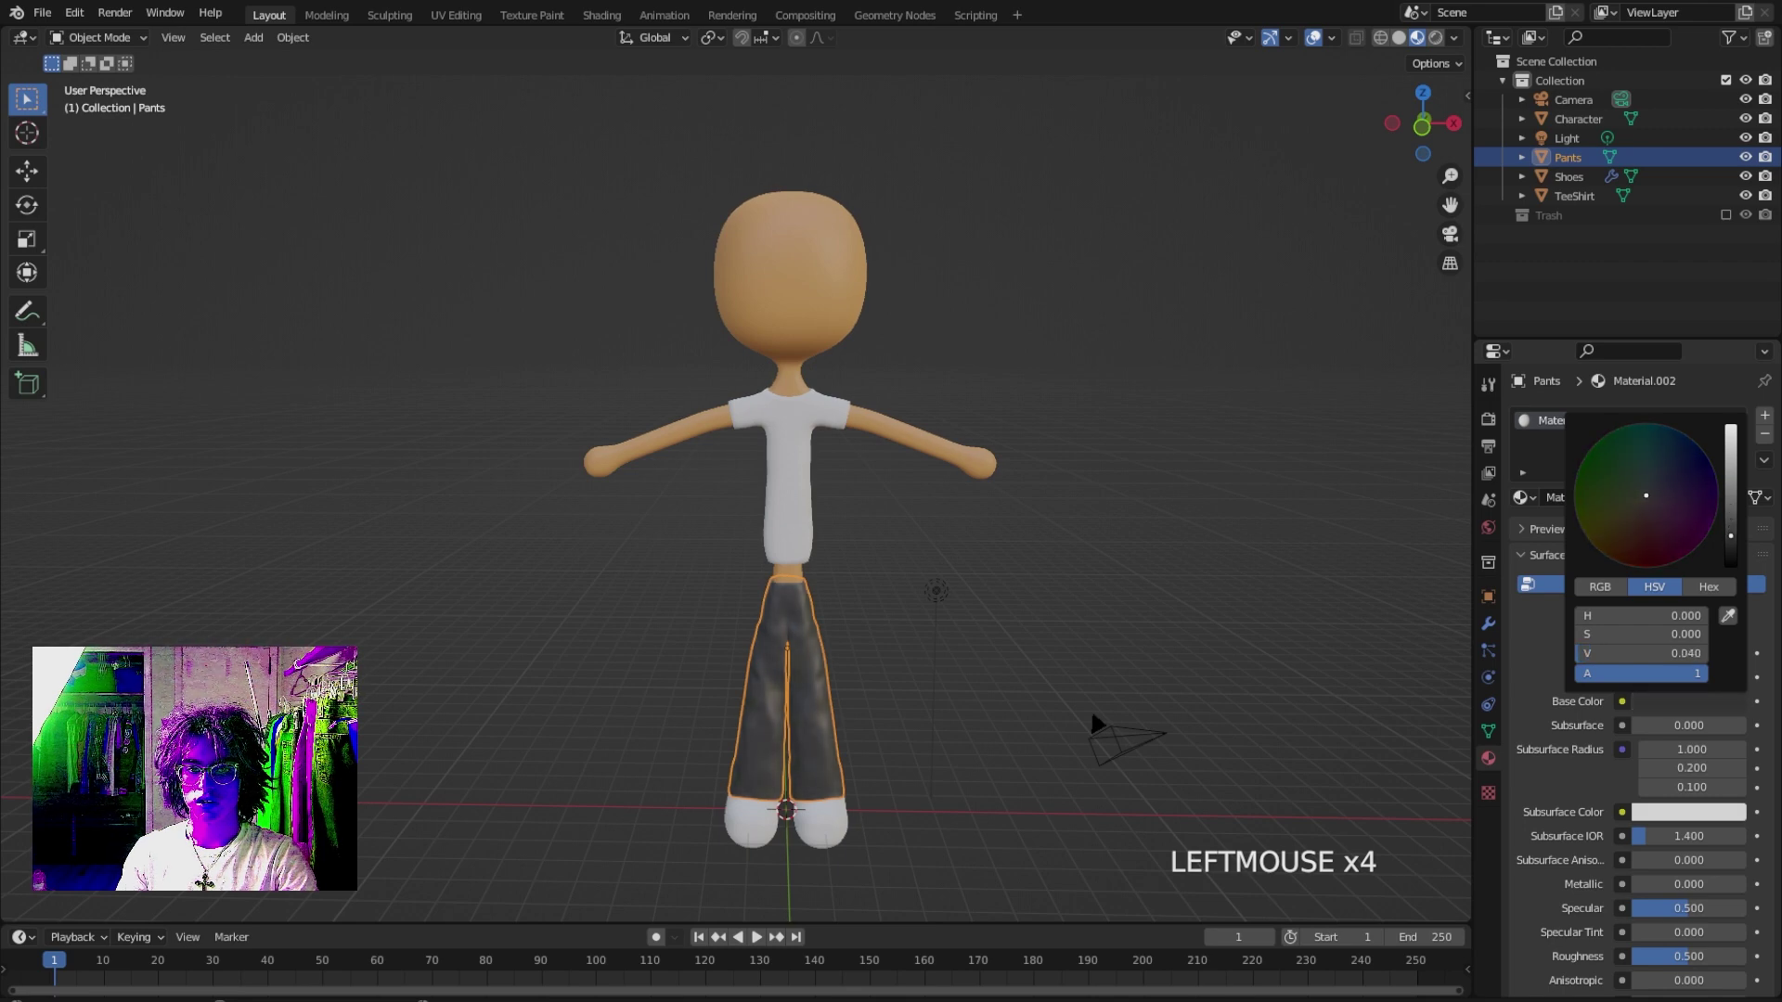
click(1007, 639)
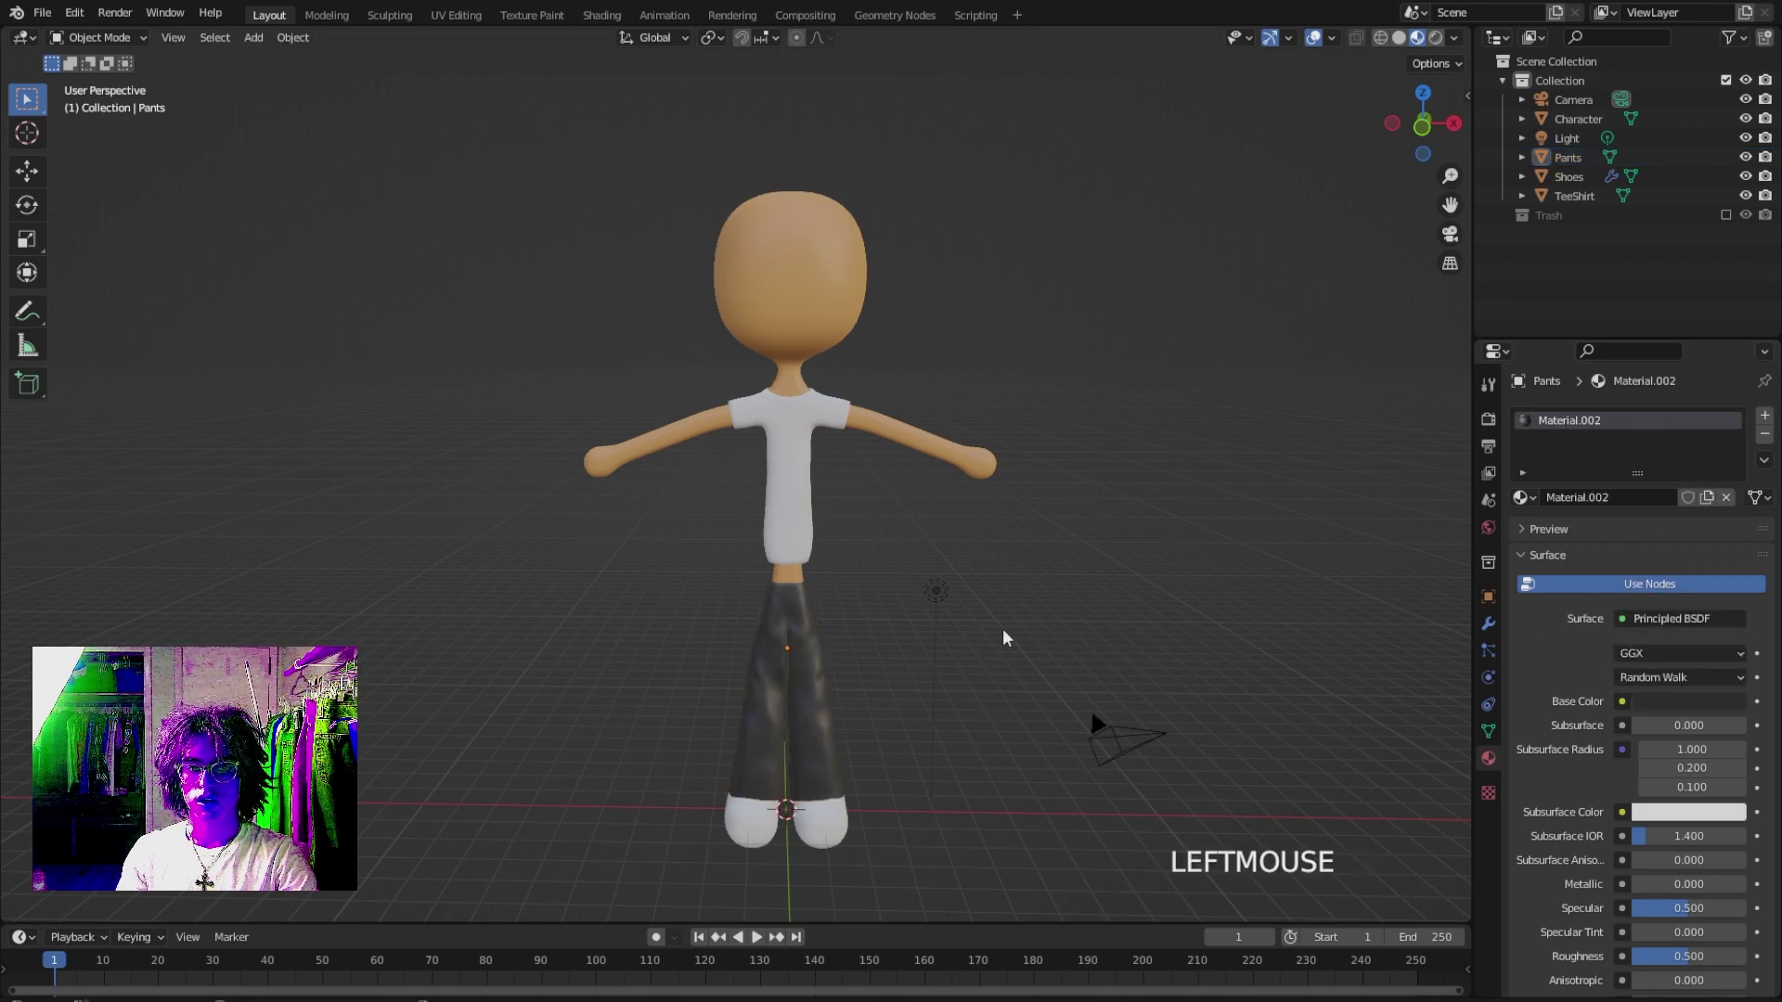
Give the Shoes a new material with a magenta base color.
click(819, 845)
click(1562, 501)
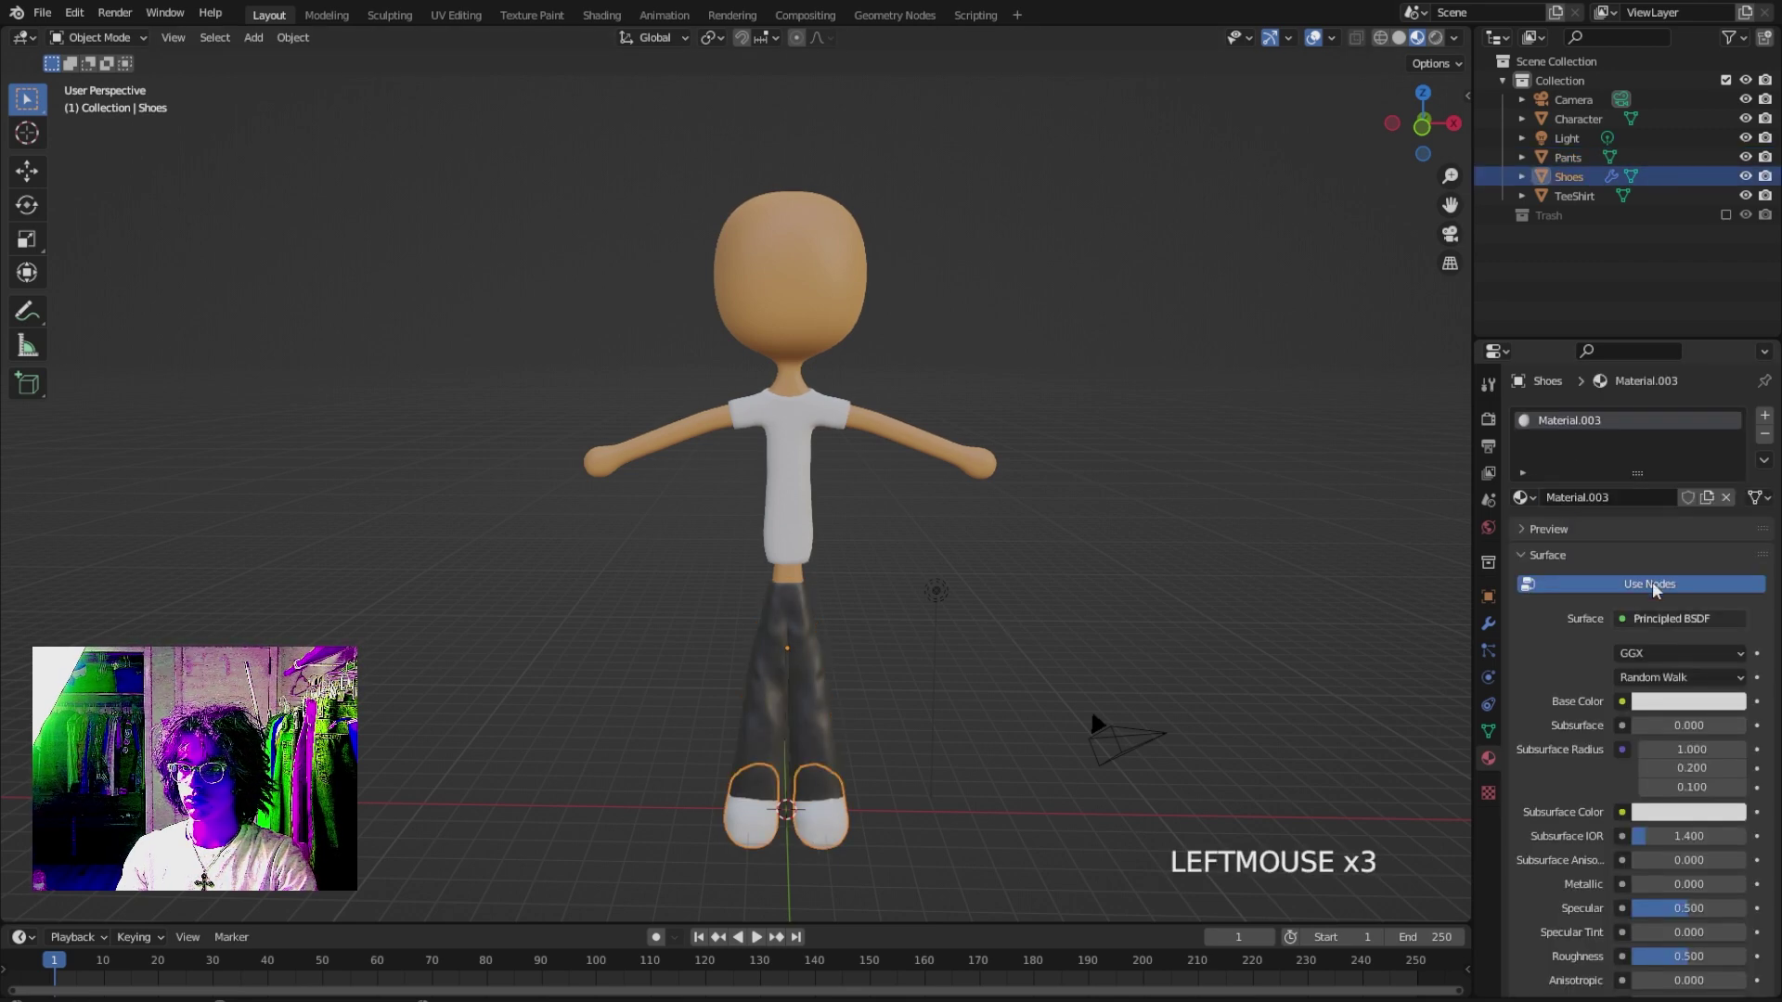
click(1657, 703)
drag(1729, 516, 1731, 460)
drag(1665, 513, 1688, 533)
click(1096, 549)
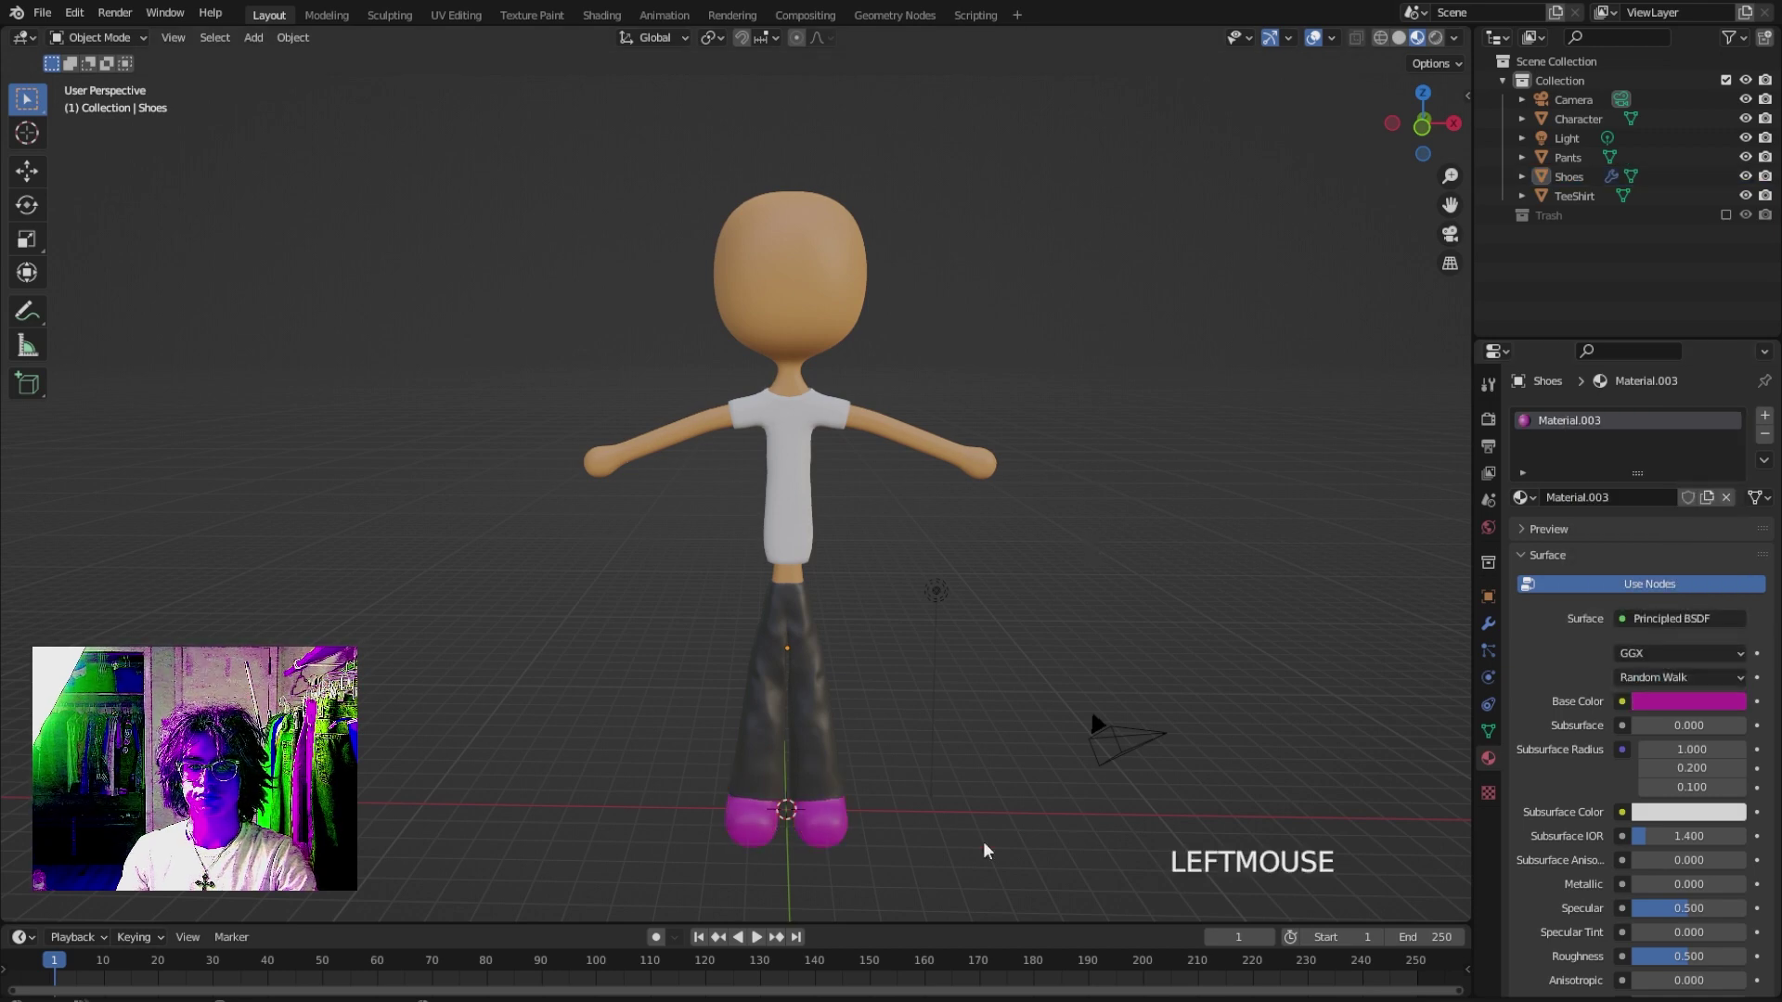
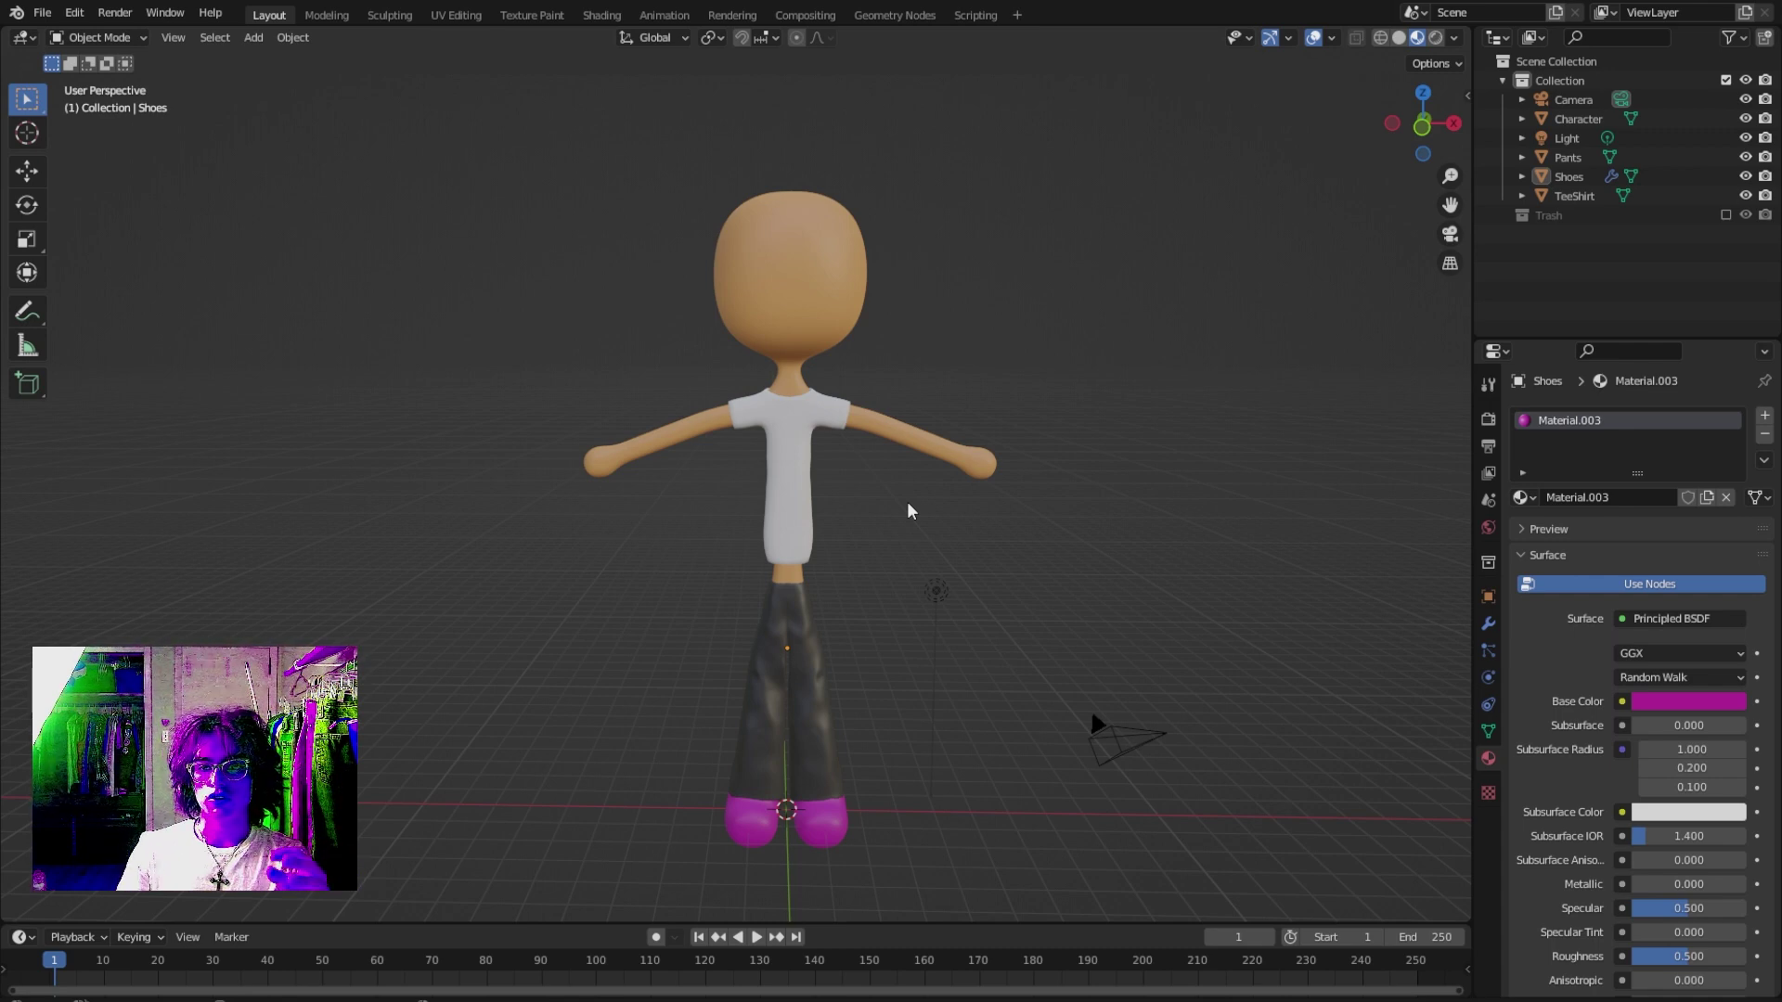
Unwrap all faces of the TeeShirt in Edit Mode with Smart UV Project.
click(790, 434)
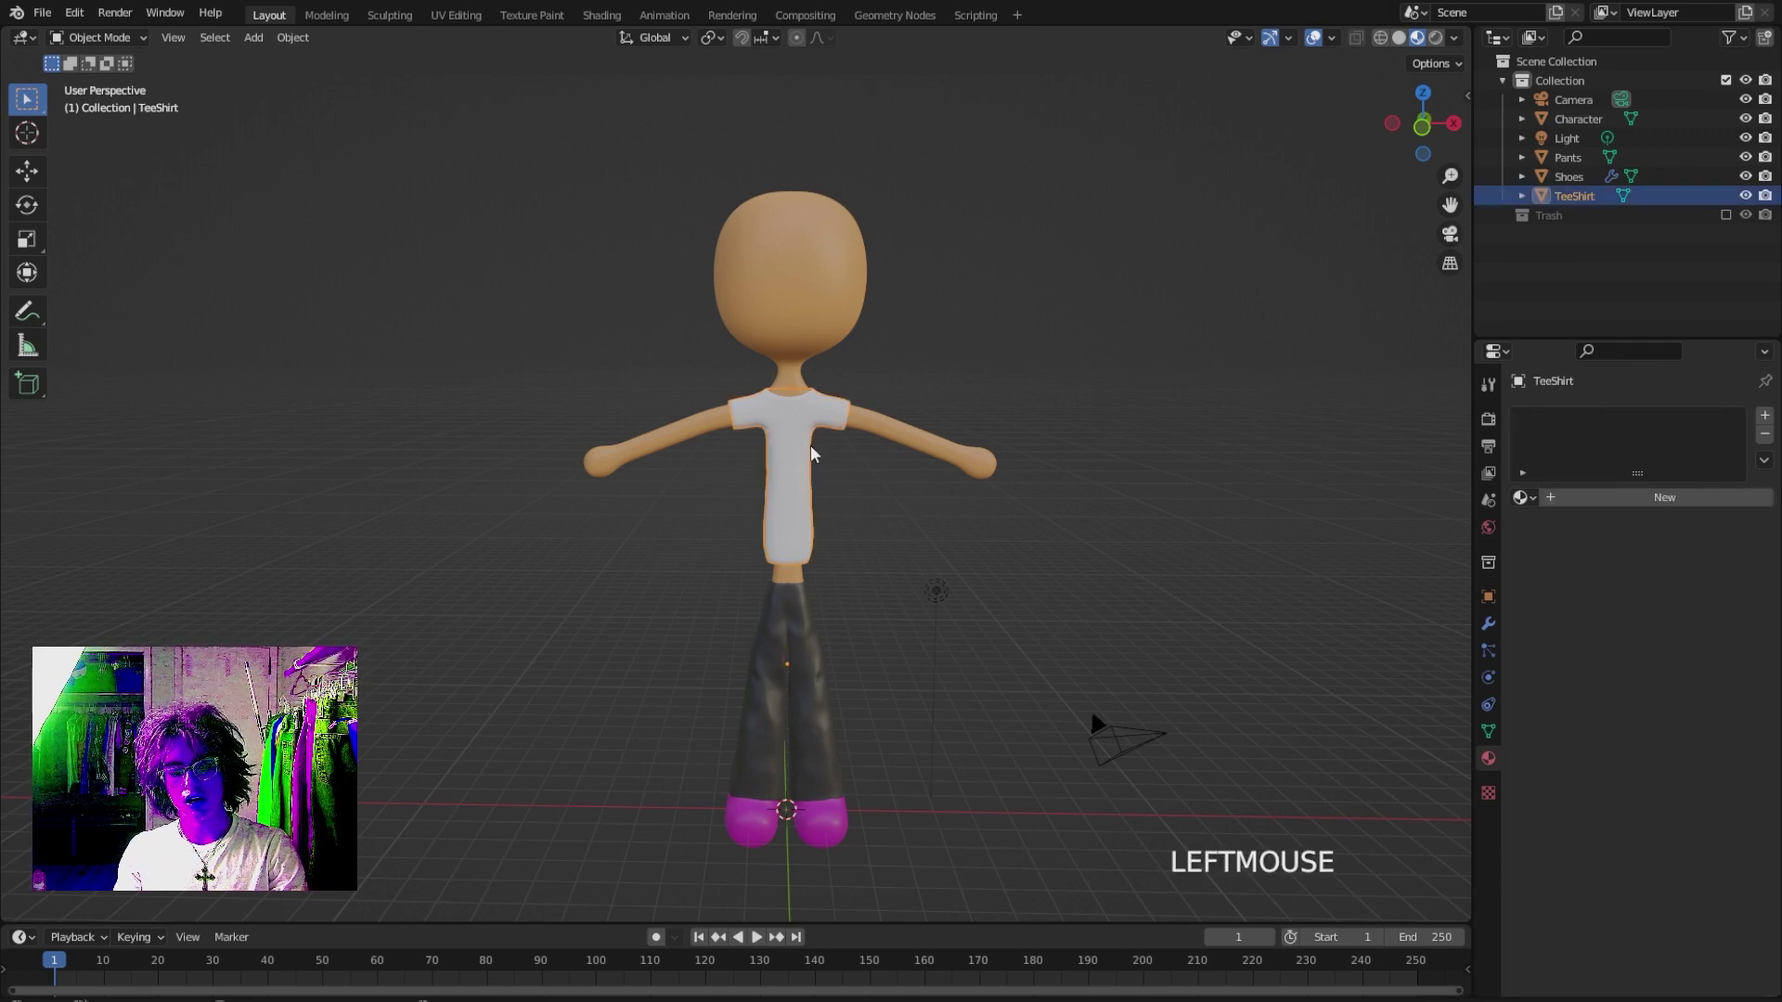
key(Tab)
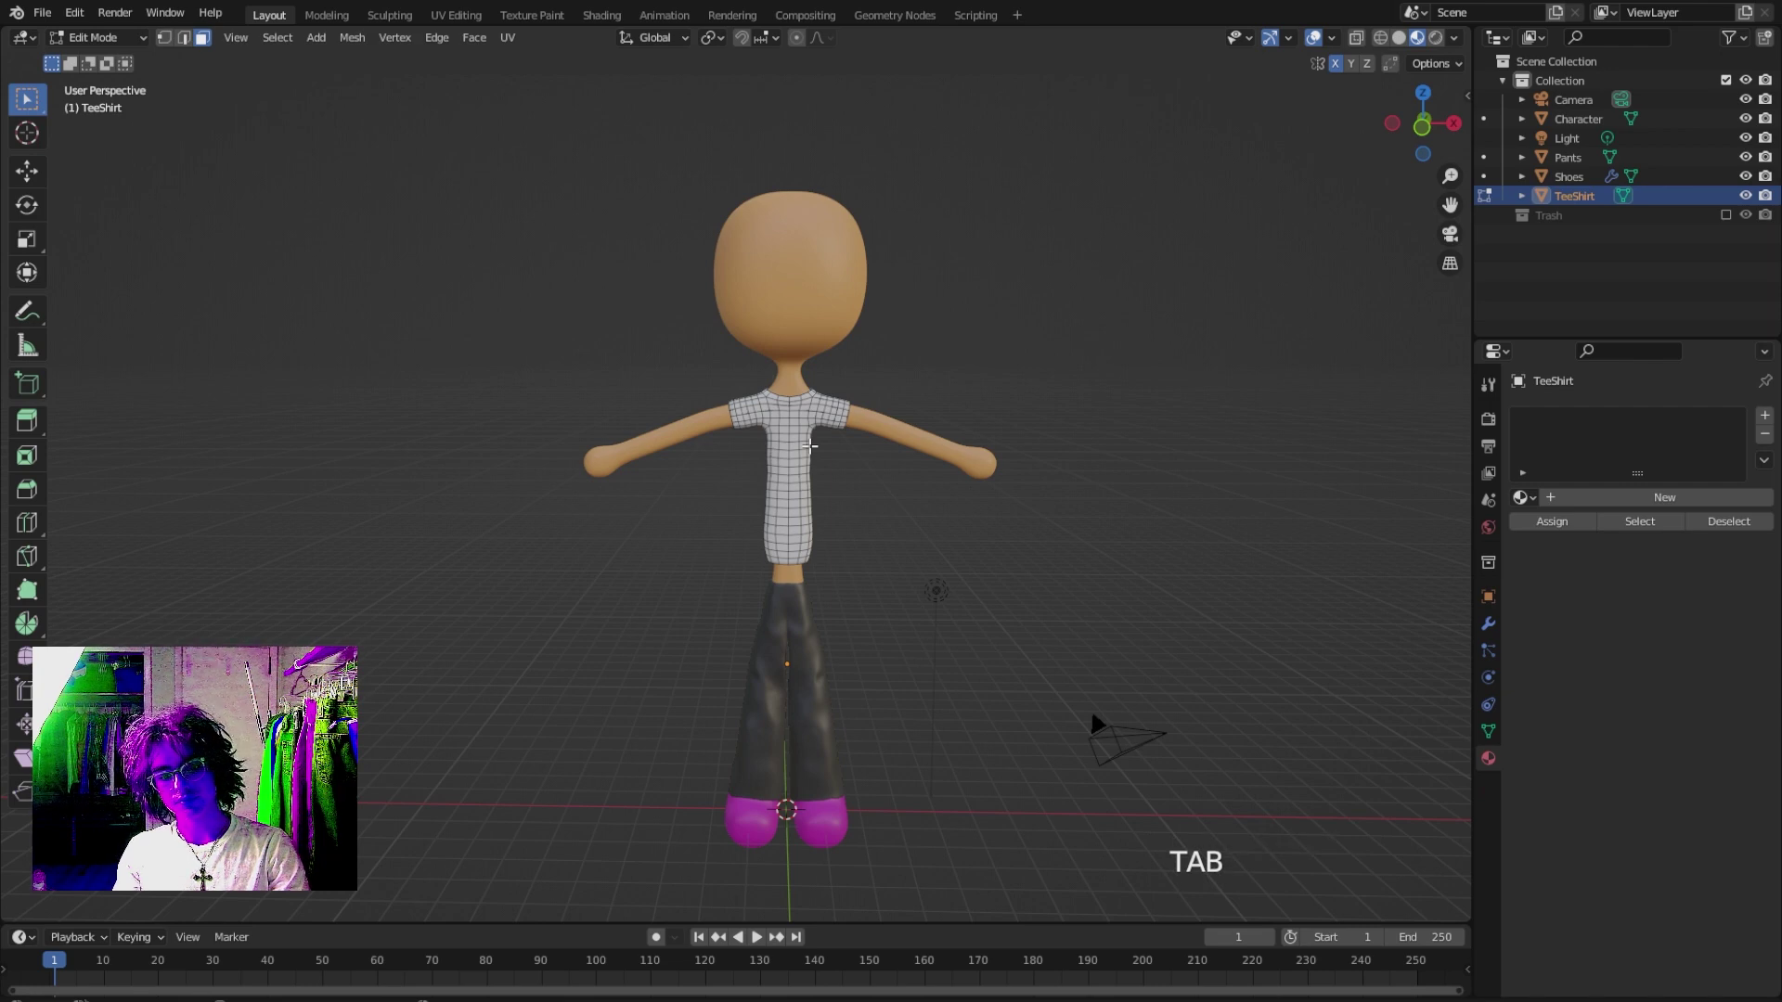
key(a)
key(a)
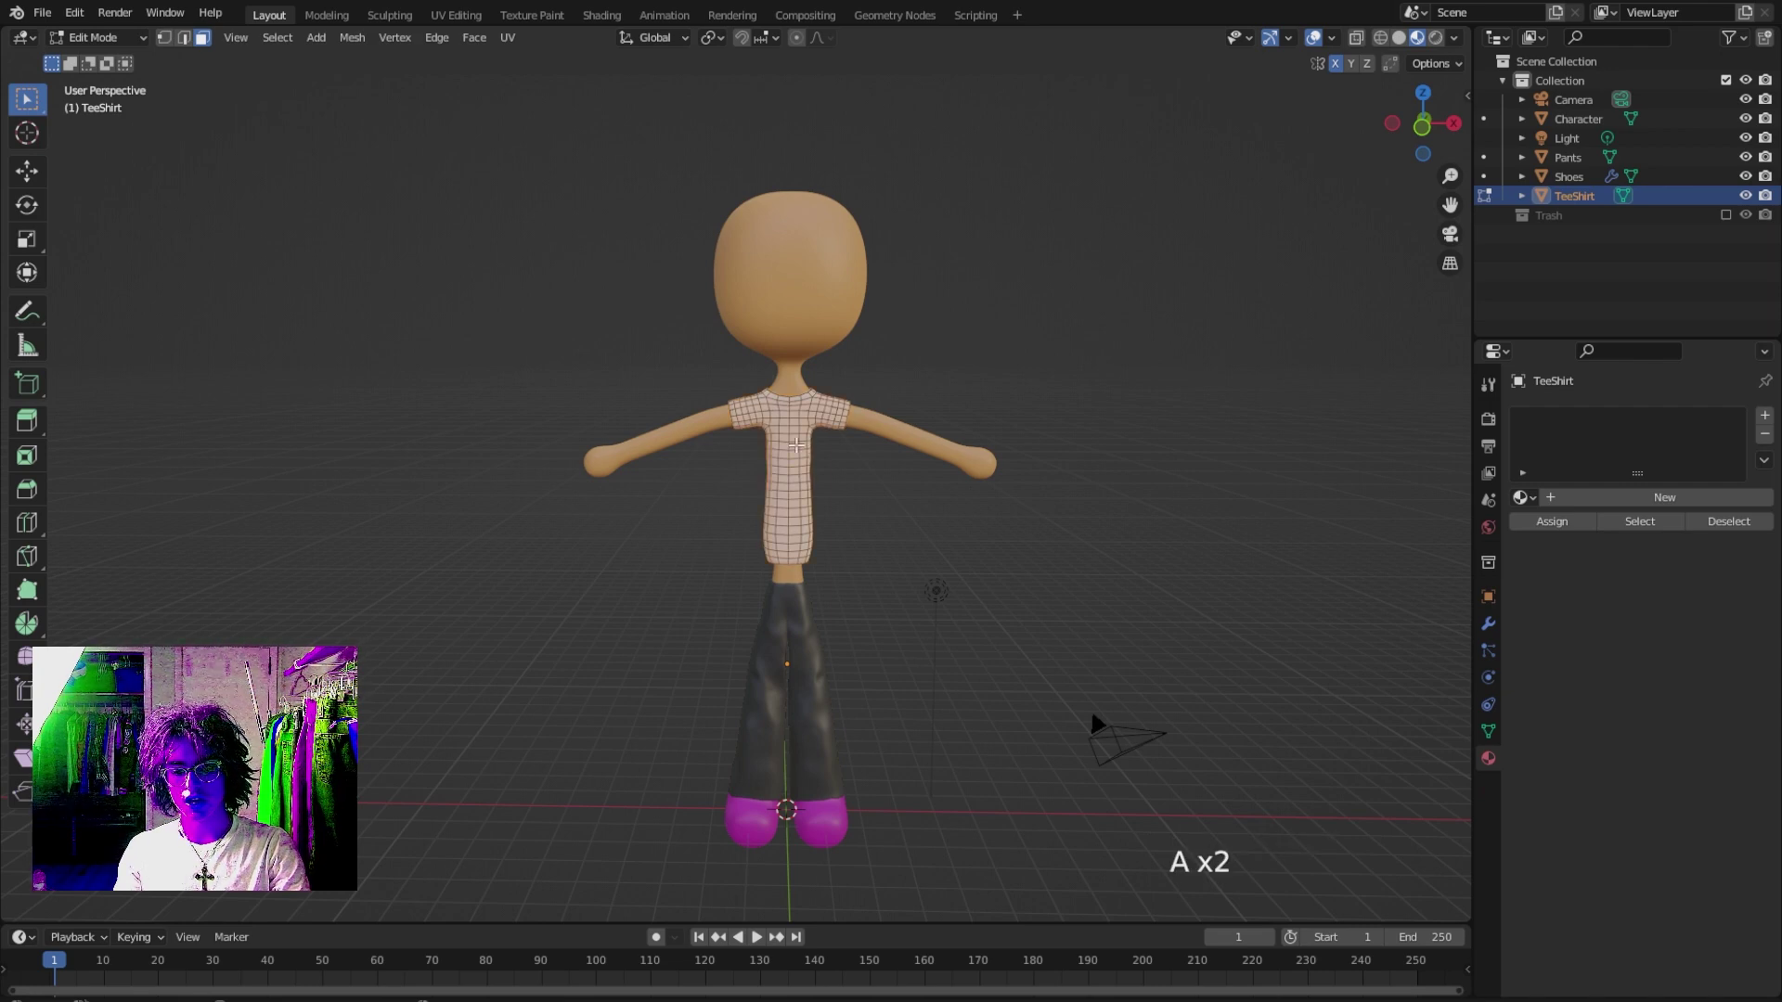
key(u)
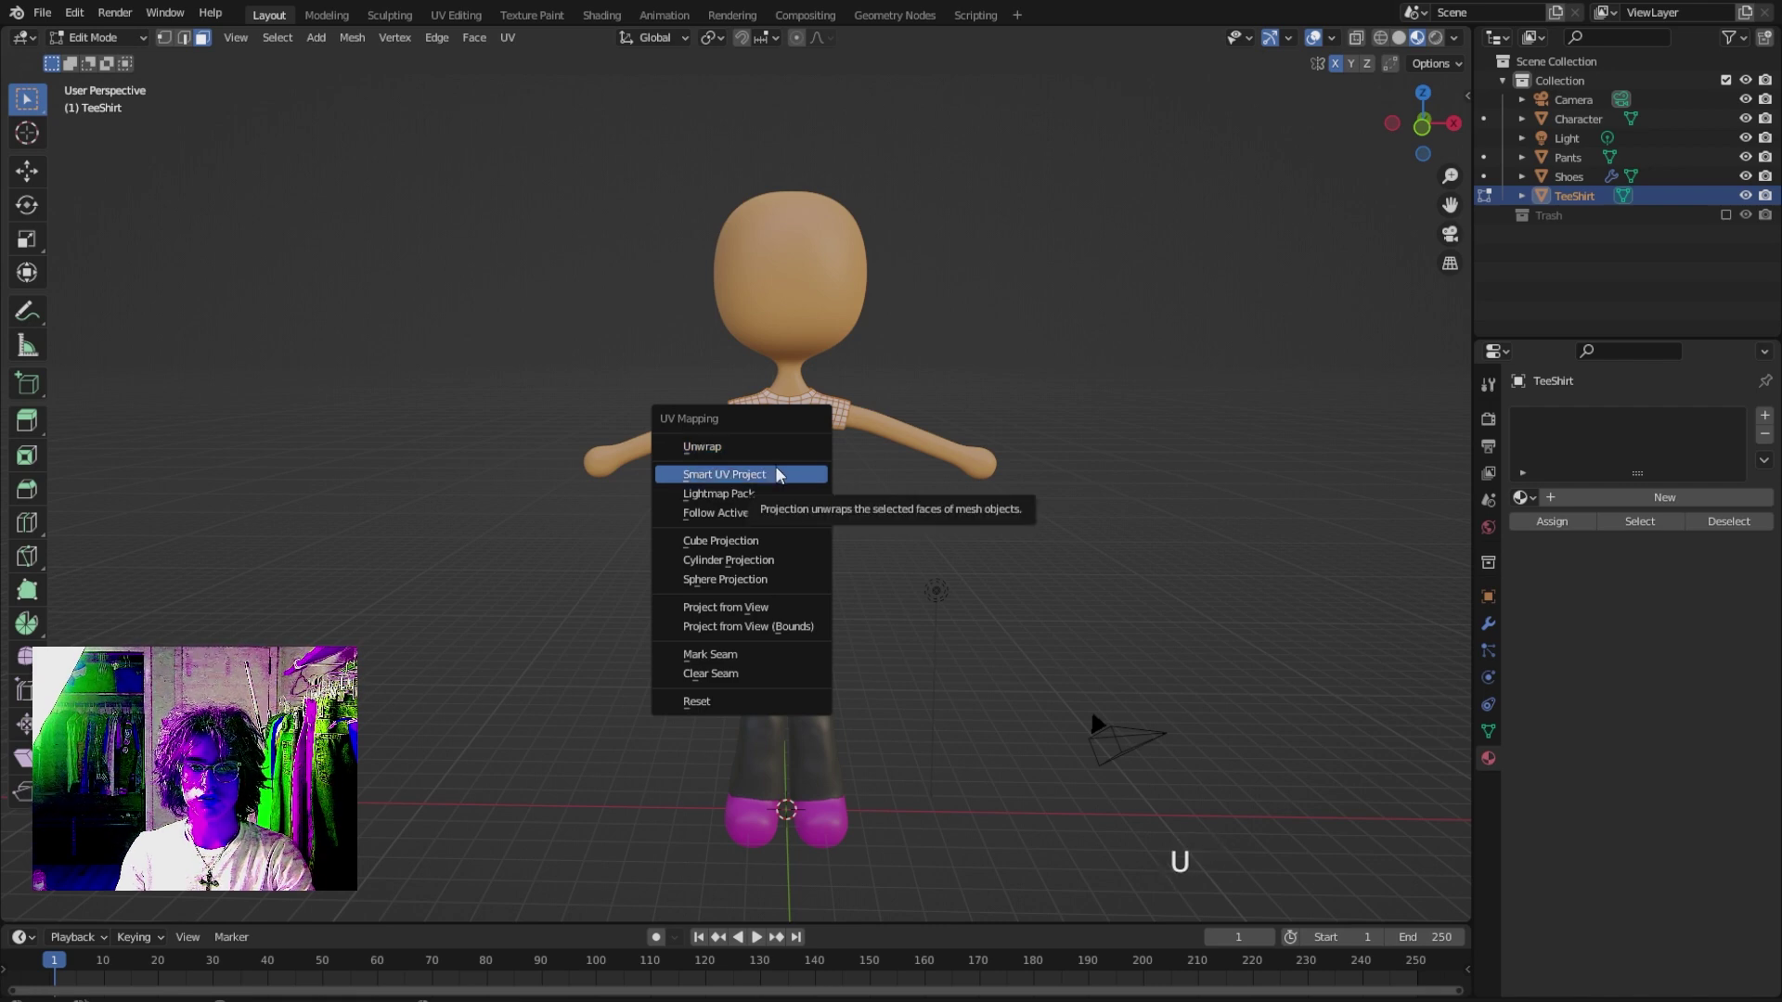
click(783, 475)
click(775, 621)
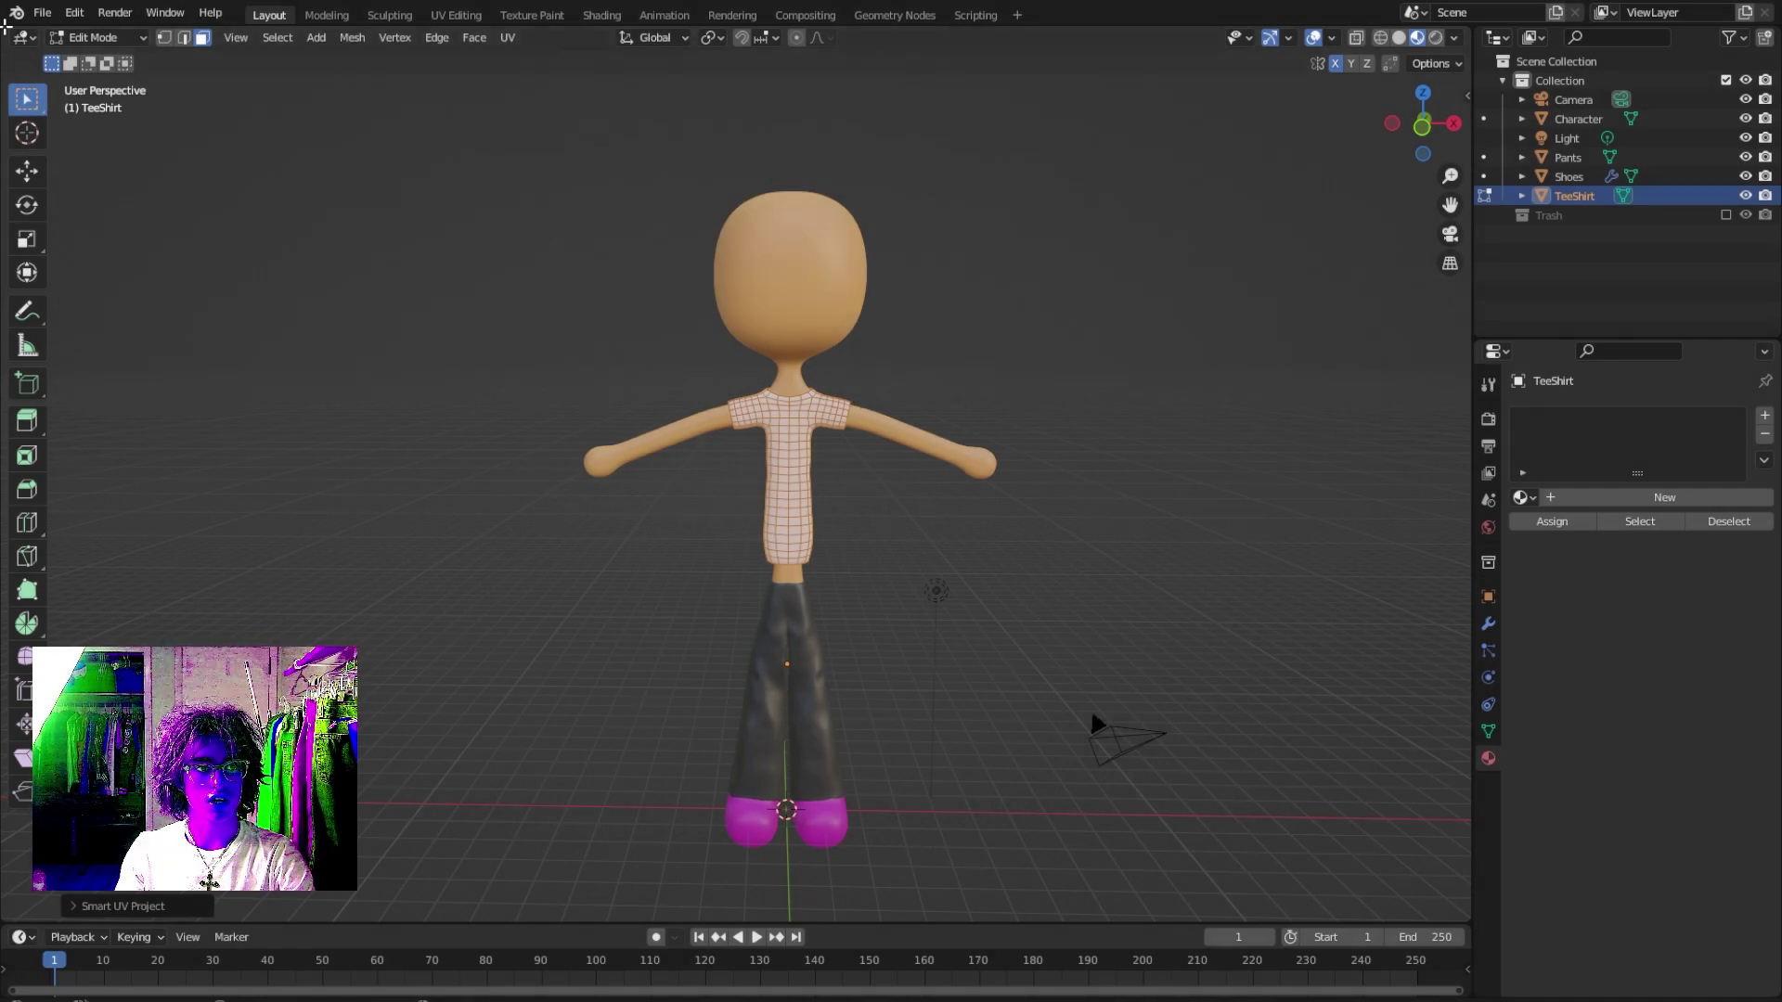
Split the 3D viewport into two stacked areas, make the upper one a UV Editor, and deselect the UVs there.
drag(6, 25, 18, 405)
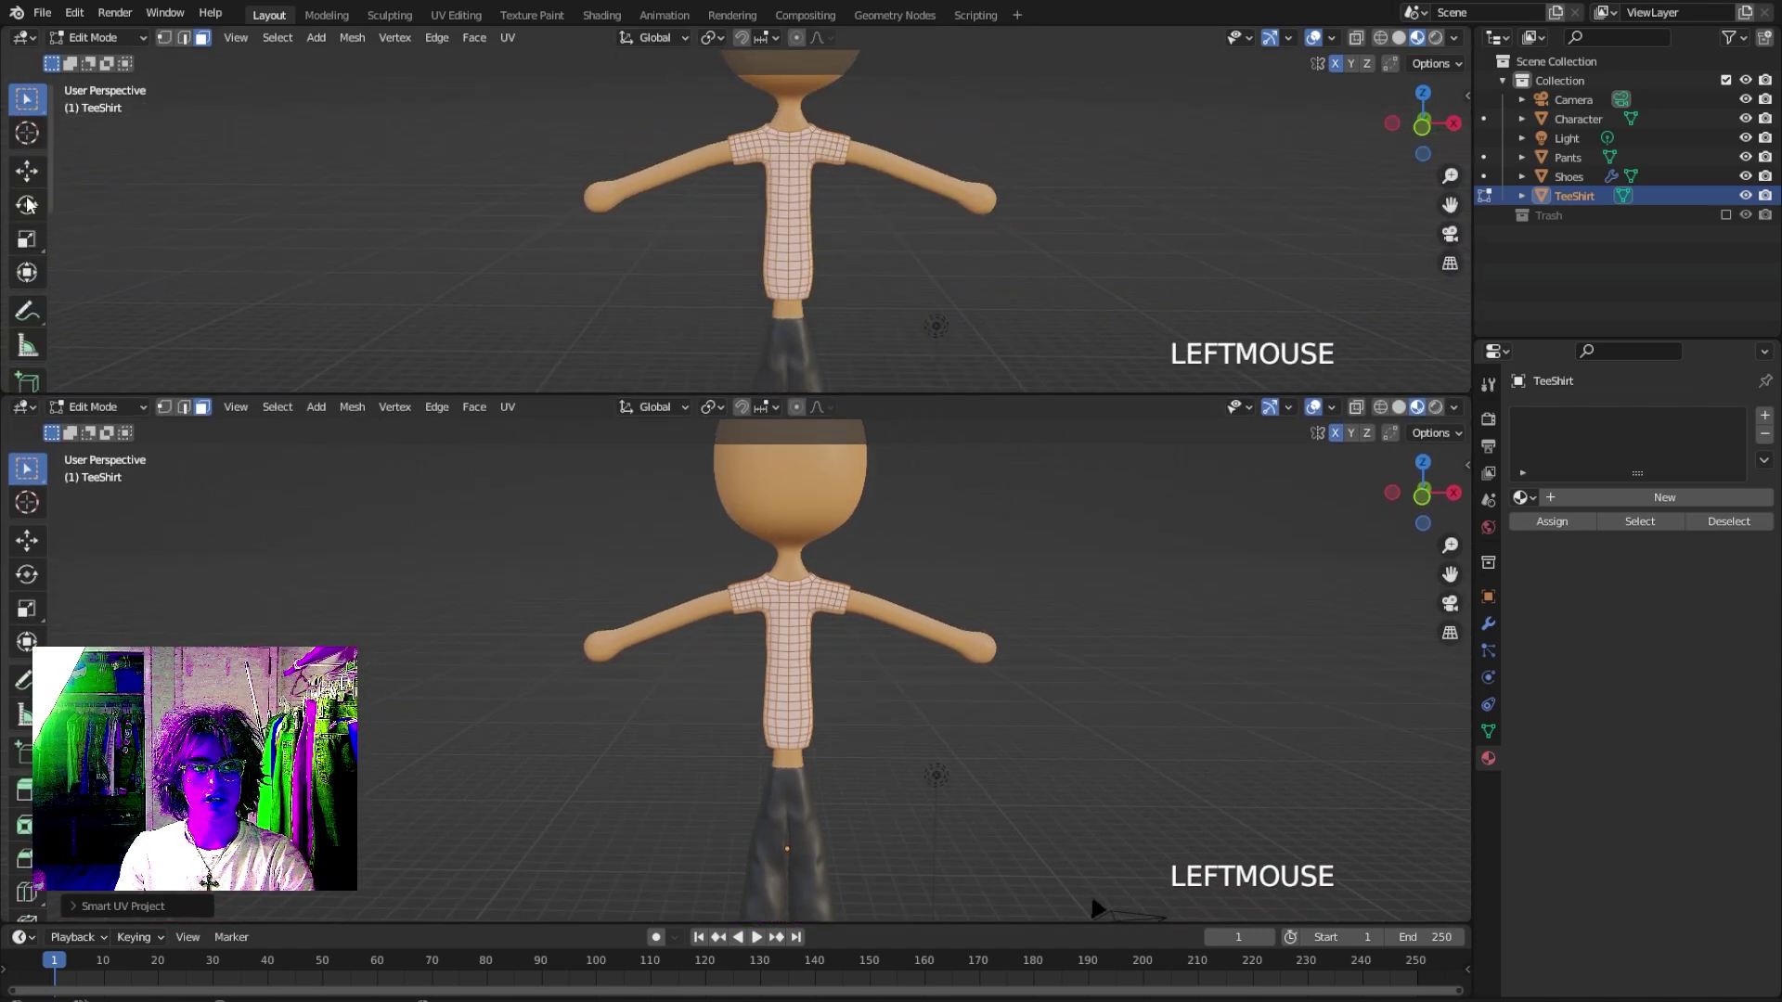
click(28, 37)
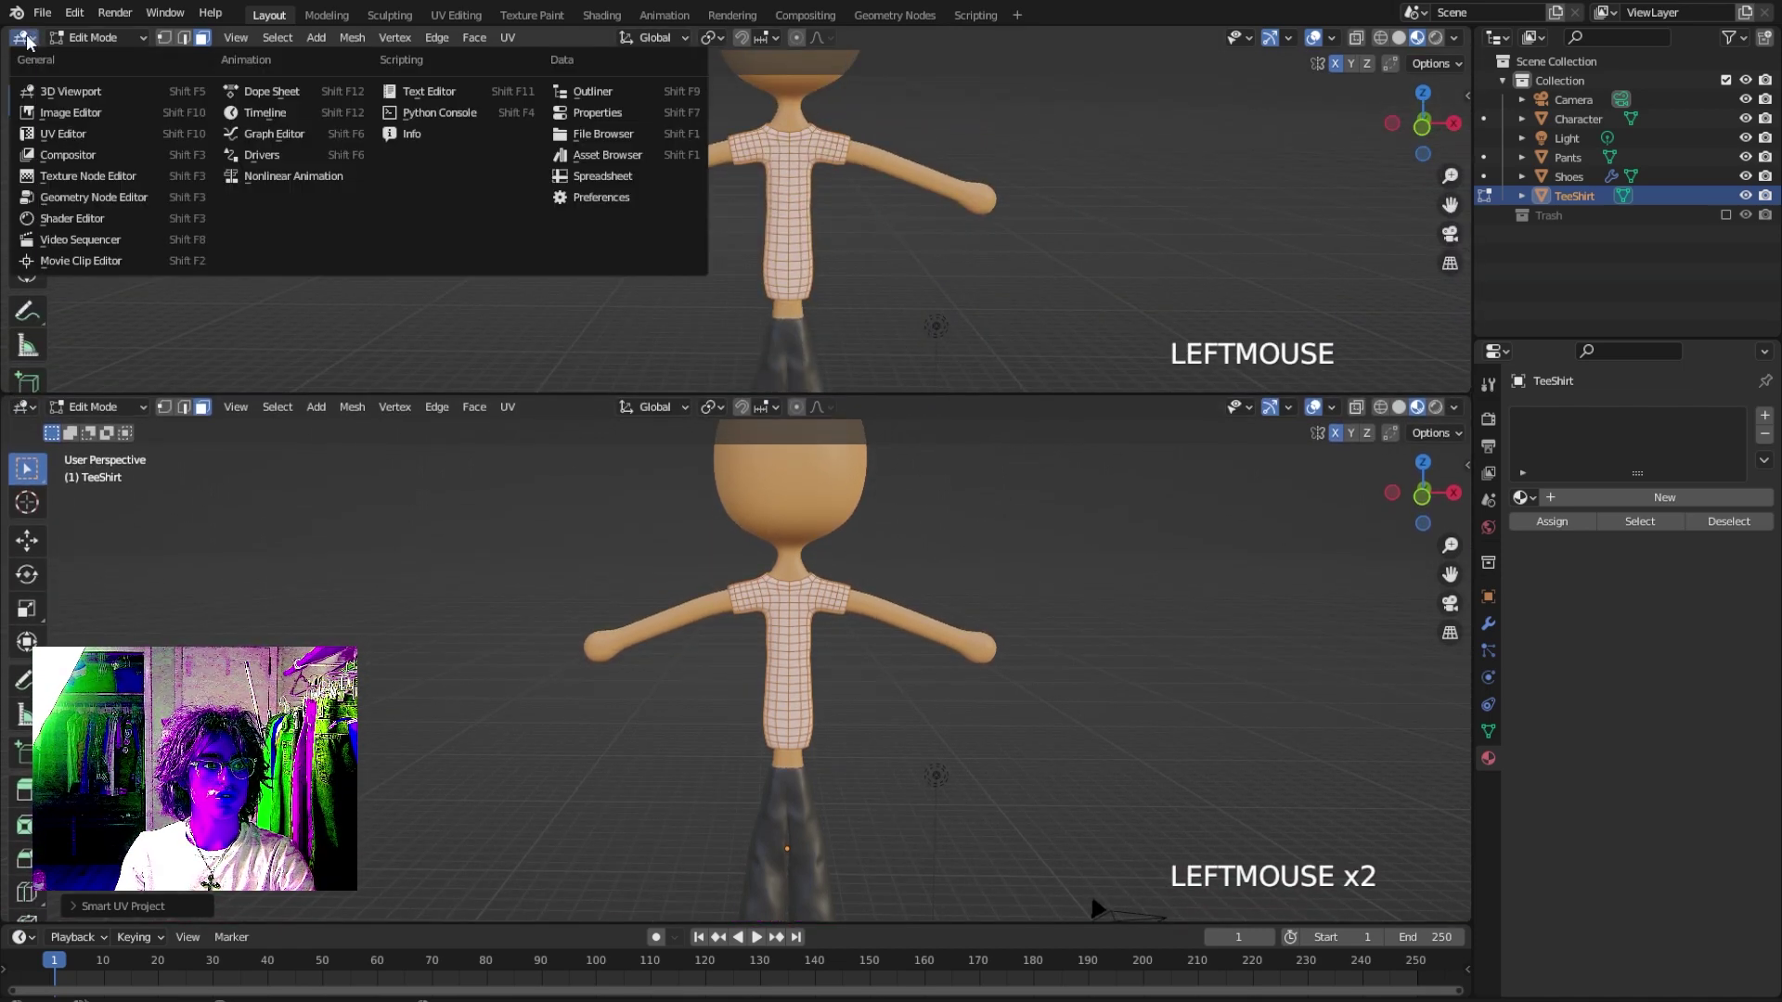
click(63, 135)
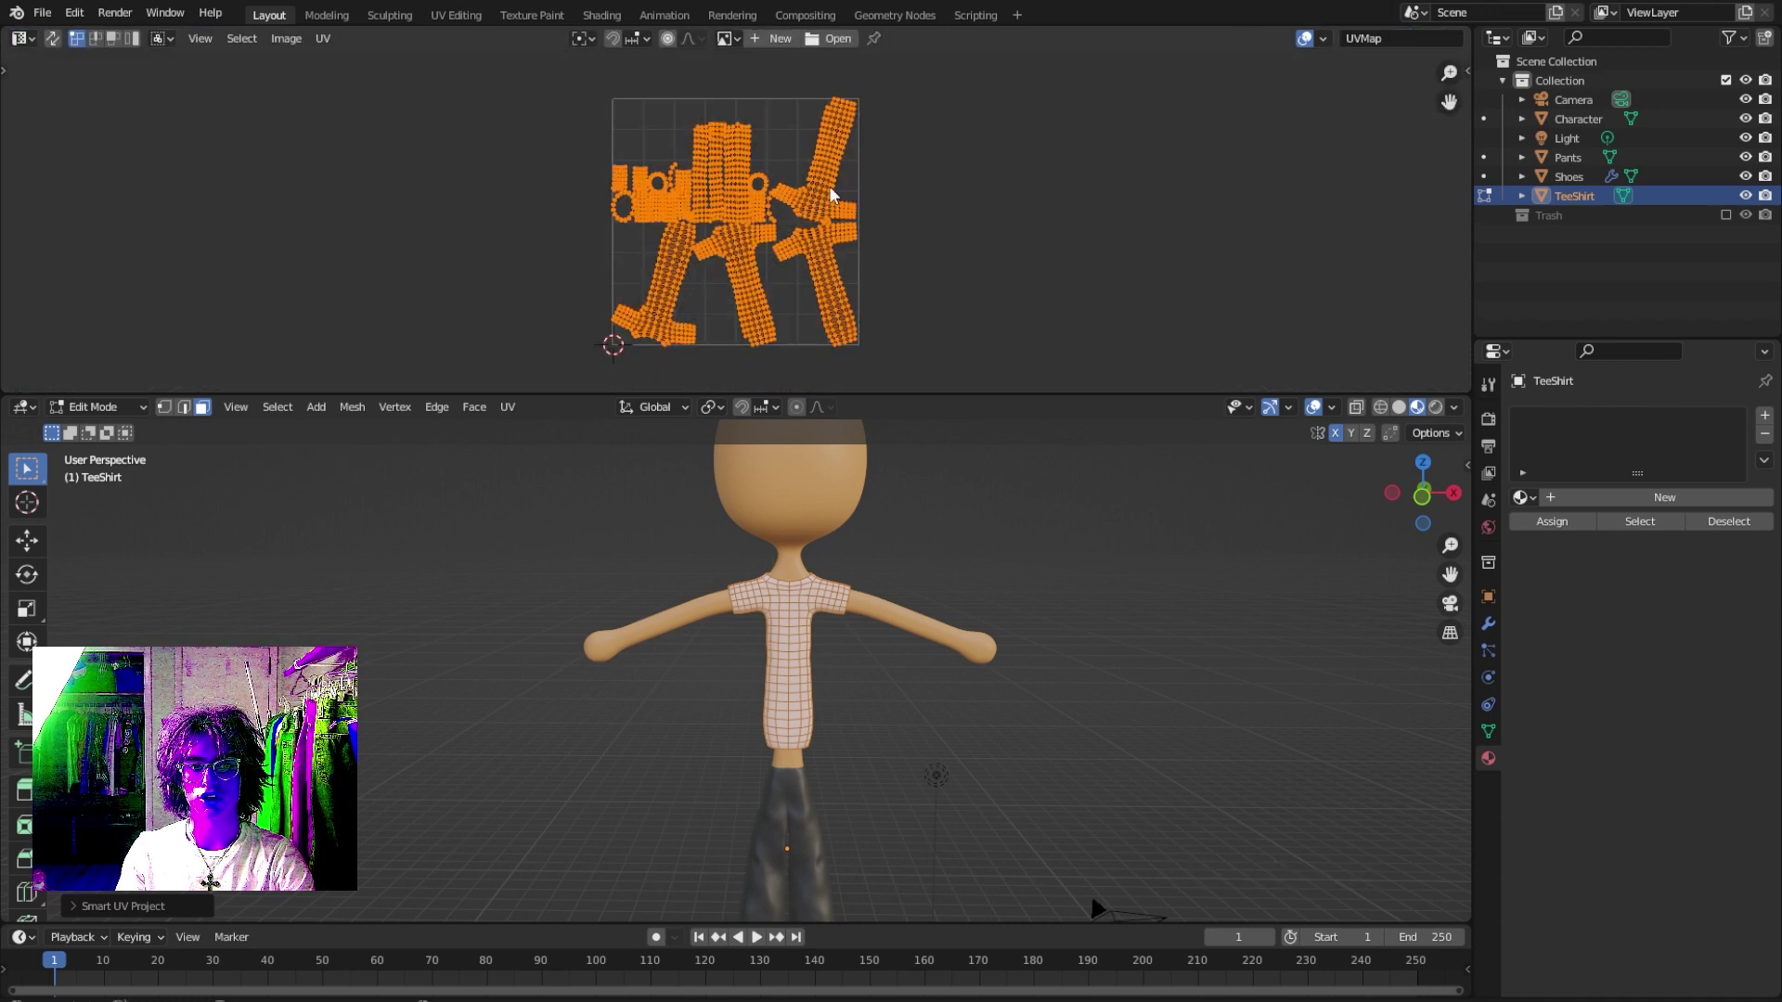
click(857, 183)
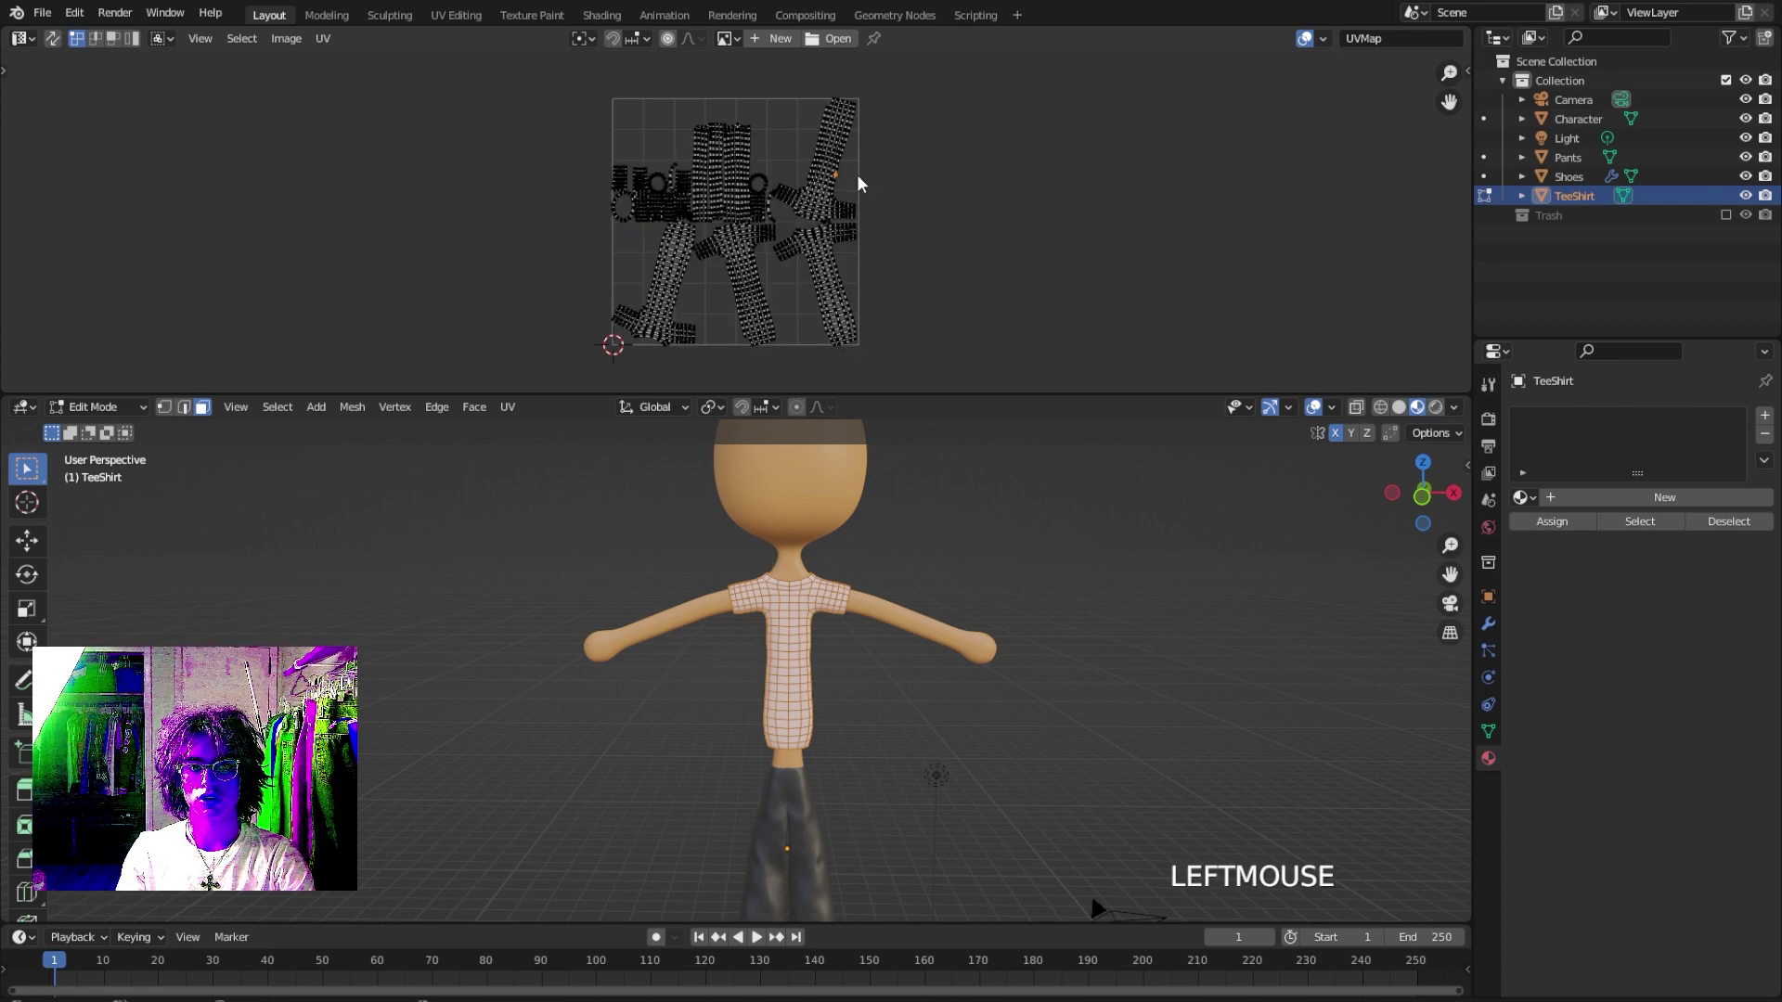
click(915, 236)
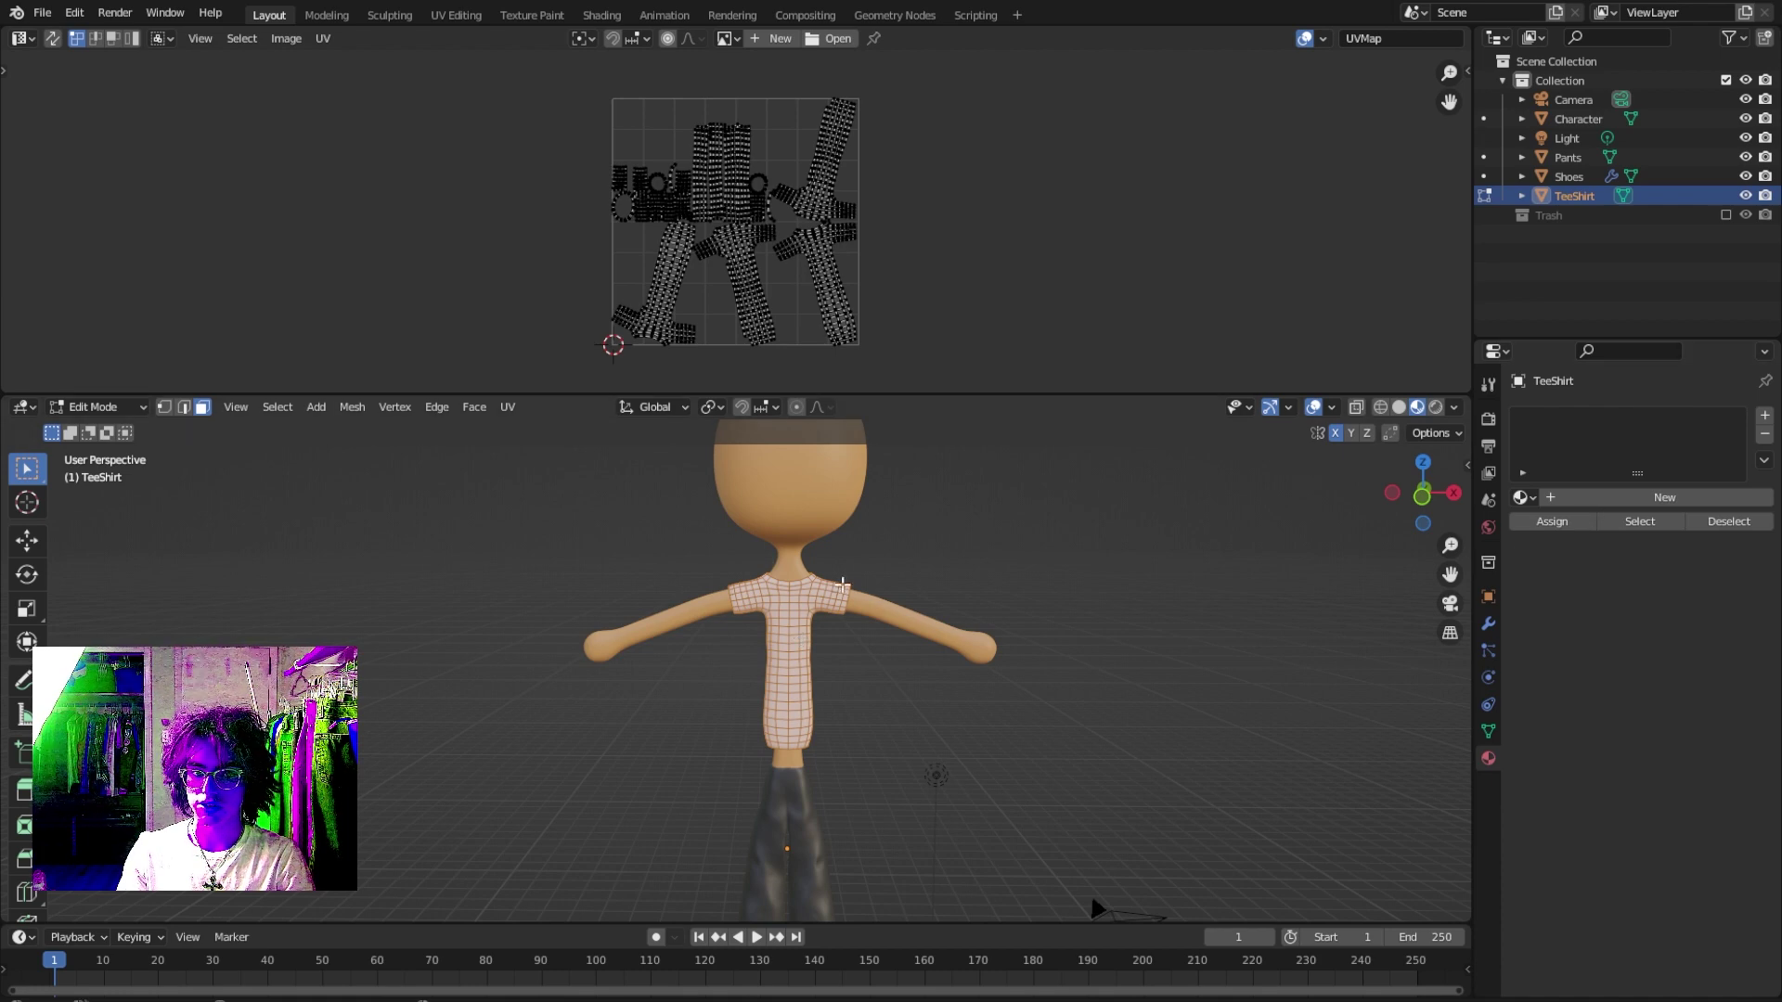
Give the TeeShirt a new material whose base color is an Image Texture loading KARTIIIERRSHIRT.png.
click(1597, 498)
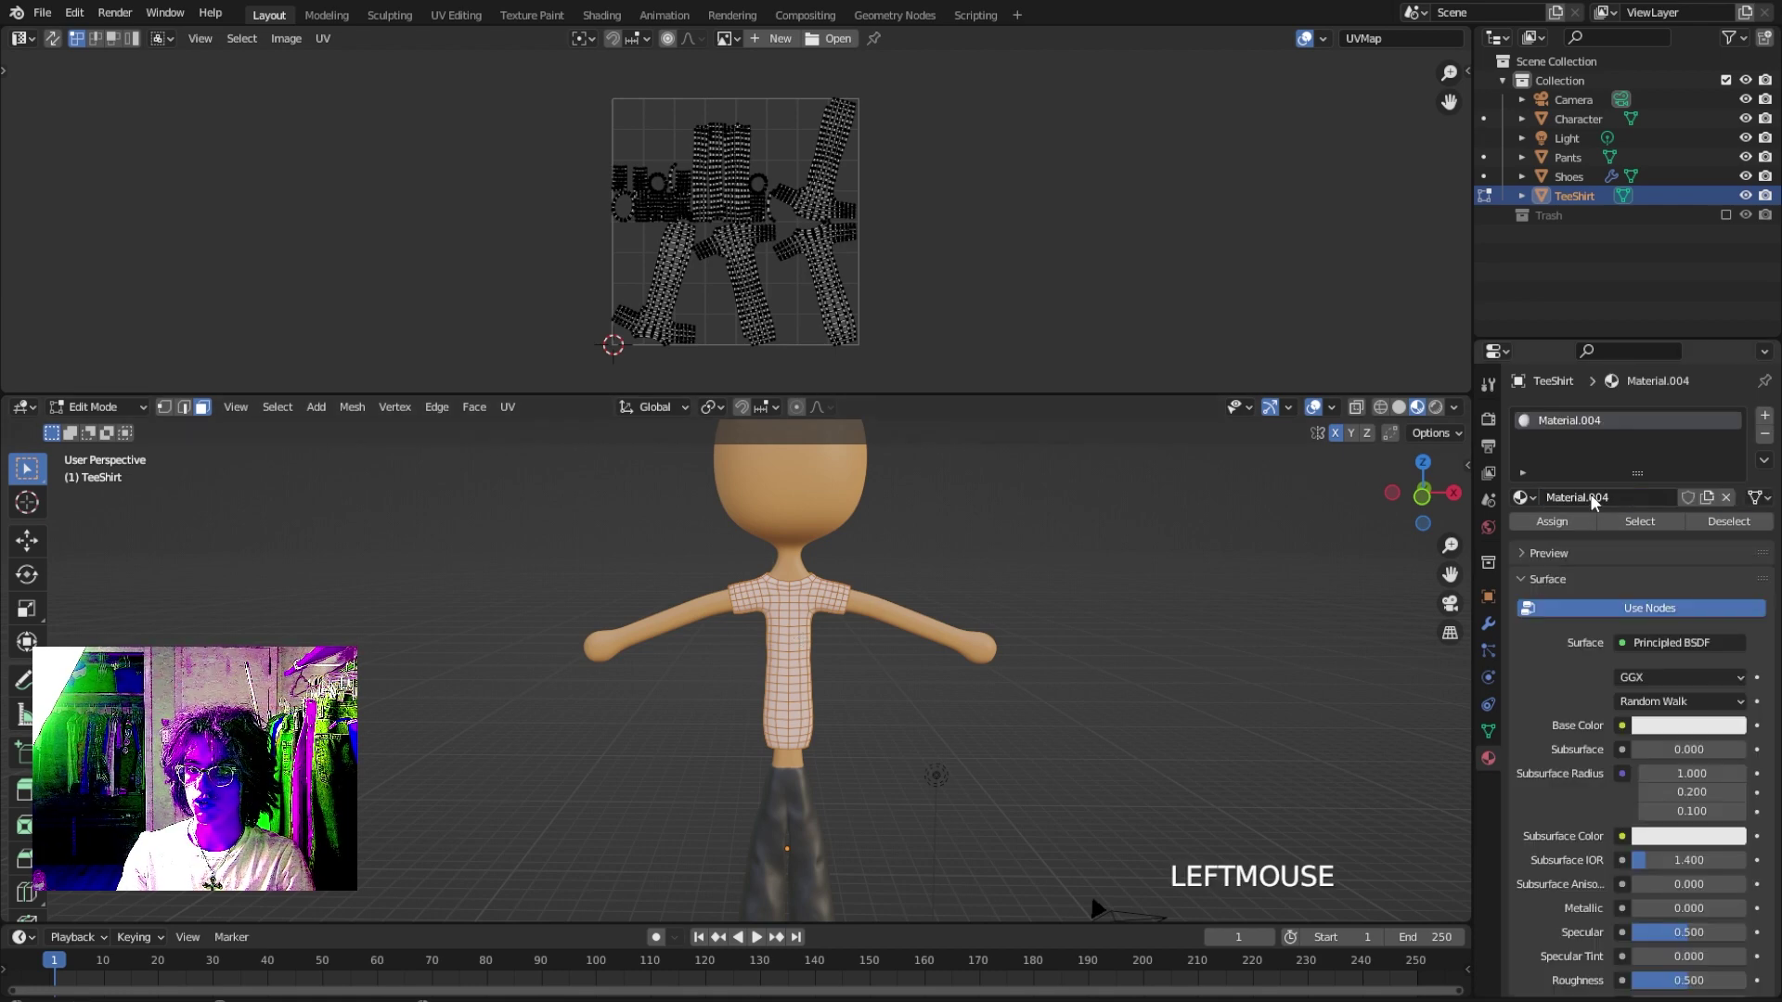
click(1622, 725)
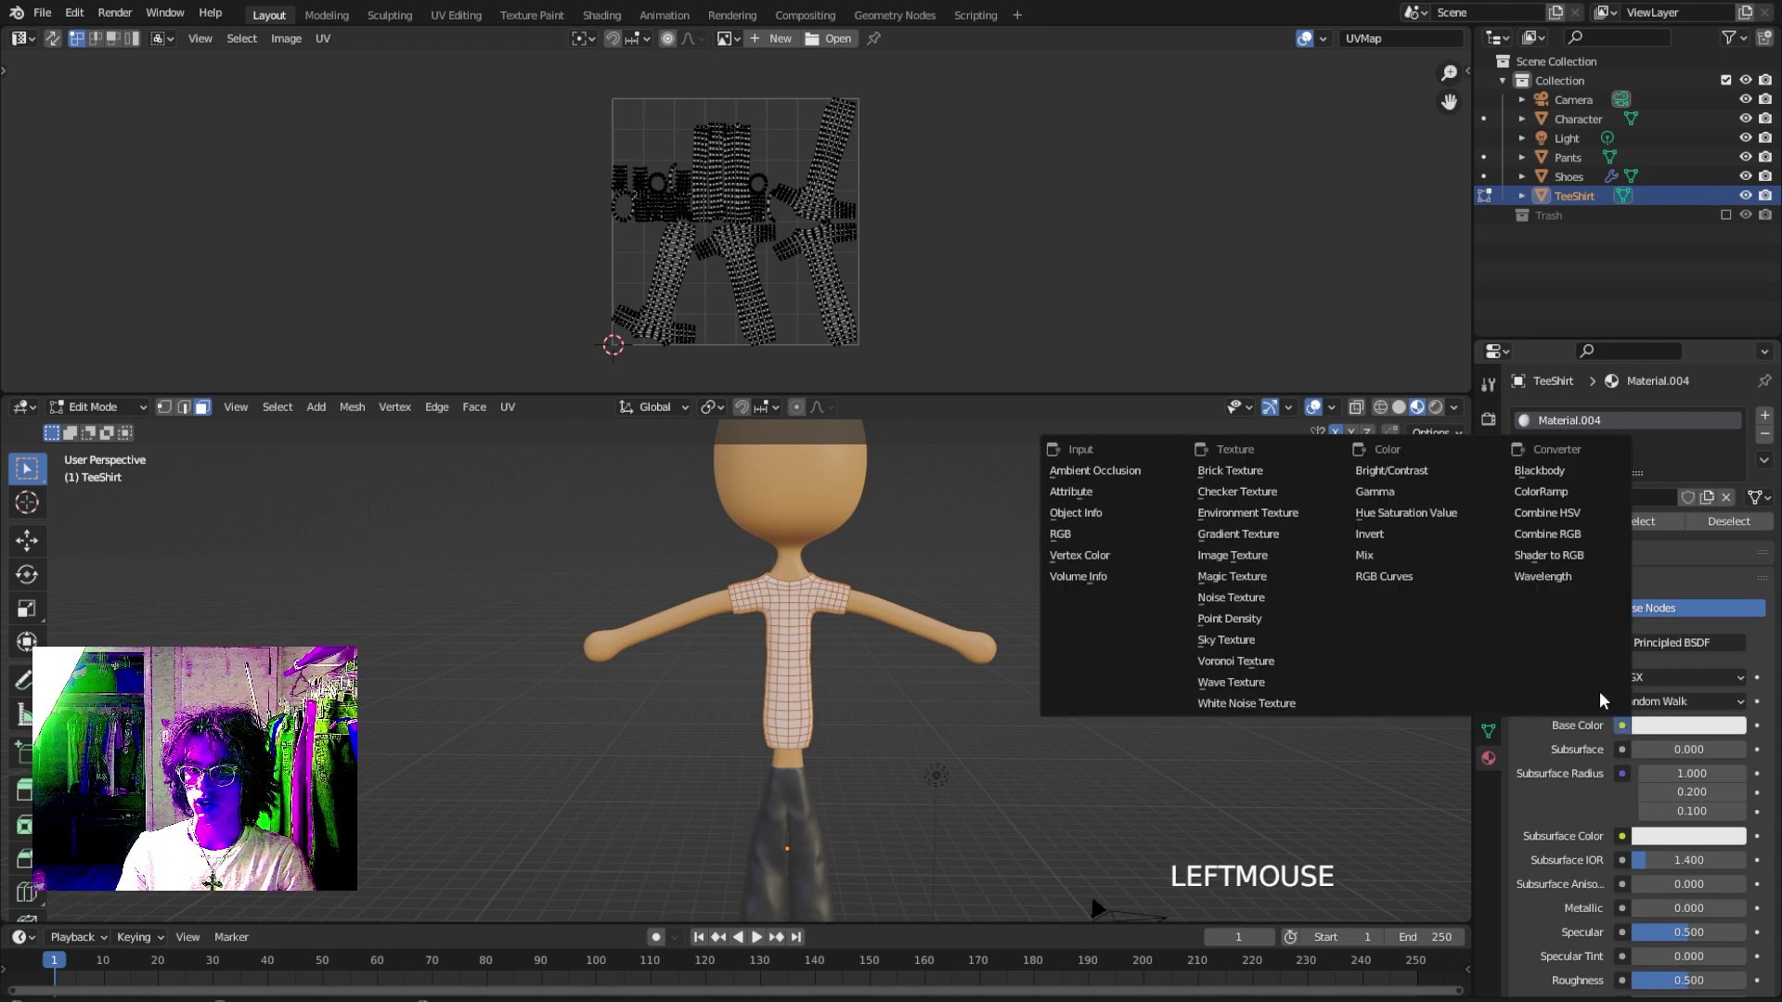
click(1277, 557)
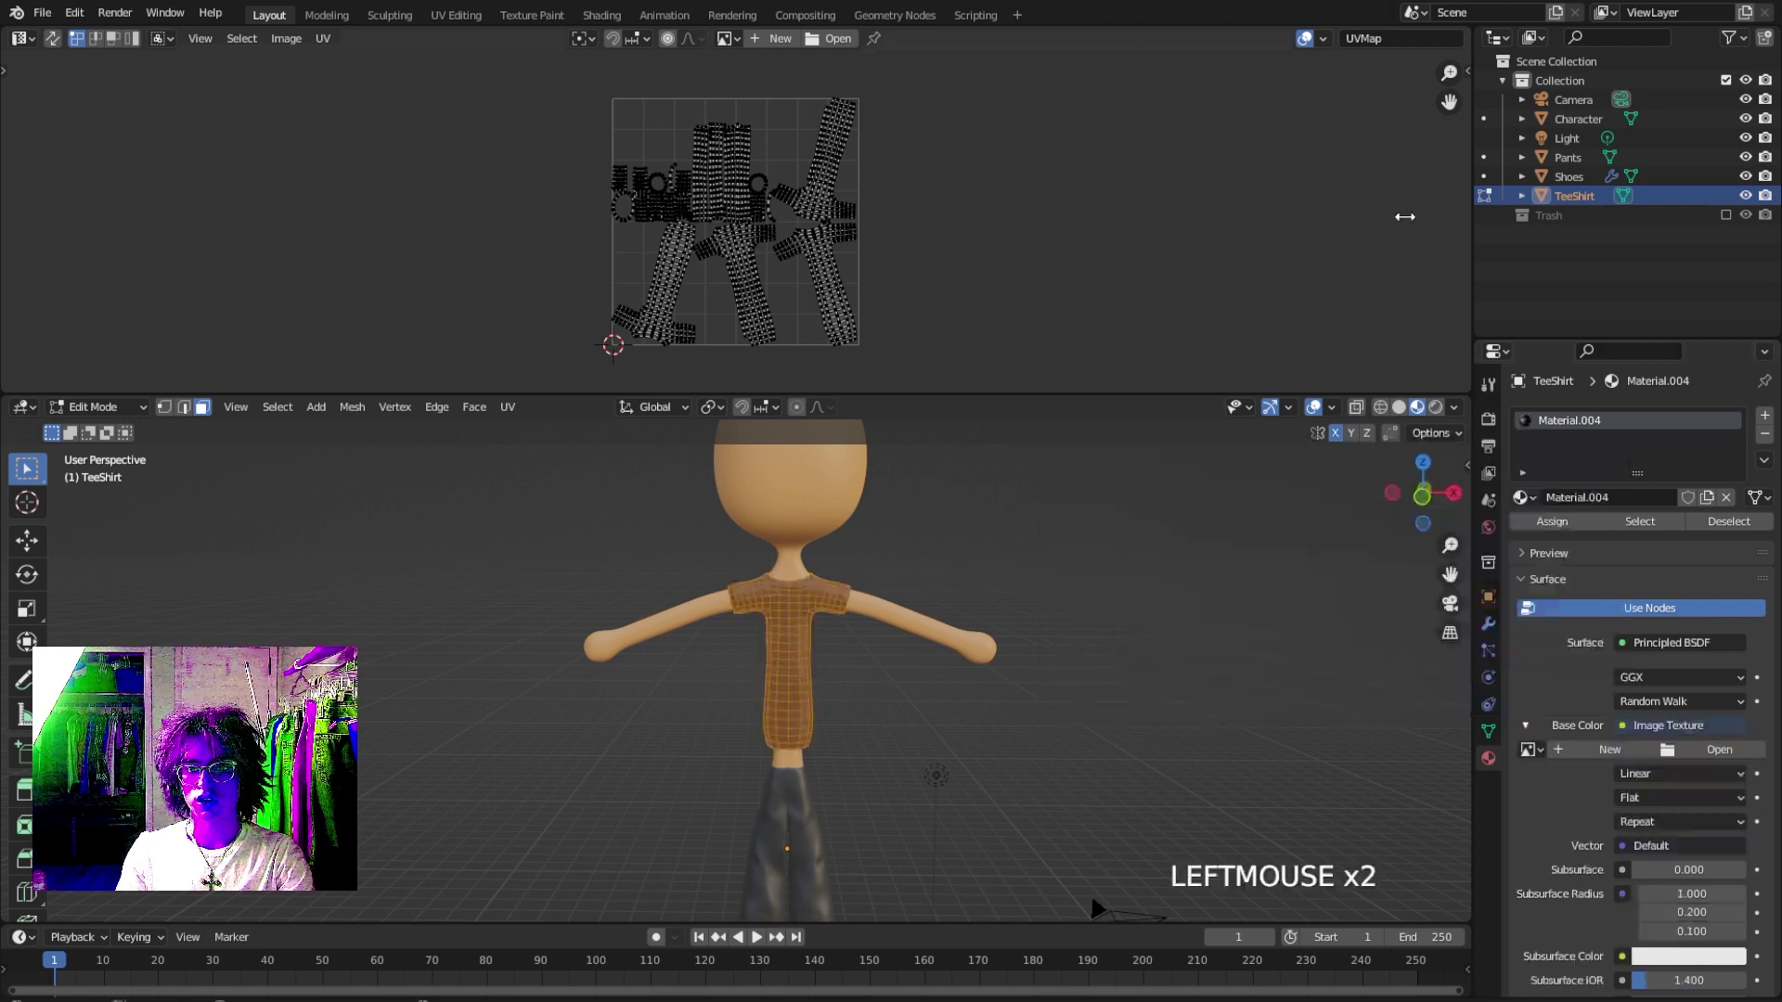
click(1701, 749)
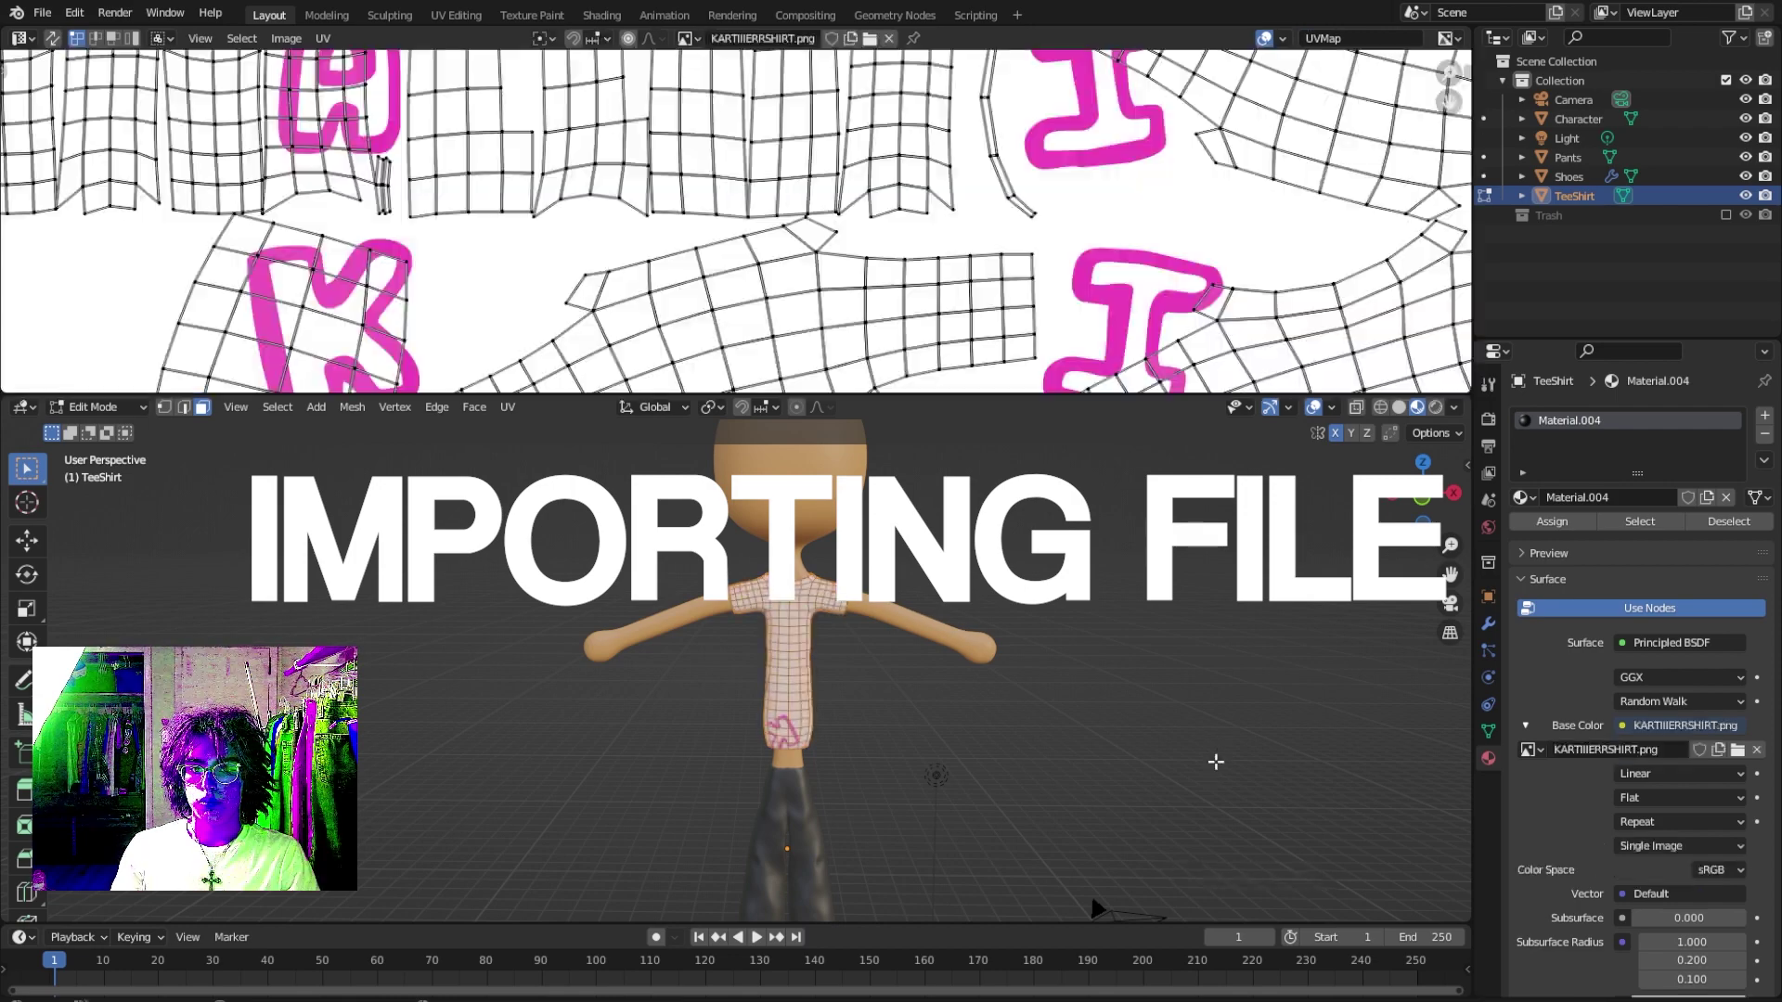
Enlarge the UV Editor area, scale all TeeShirt UVs down to about 0.15 and place them in the image's blank lower-left corner.
scroll(1008, 359, down, 5)
drag(952, 396, 951, 472)
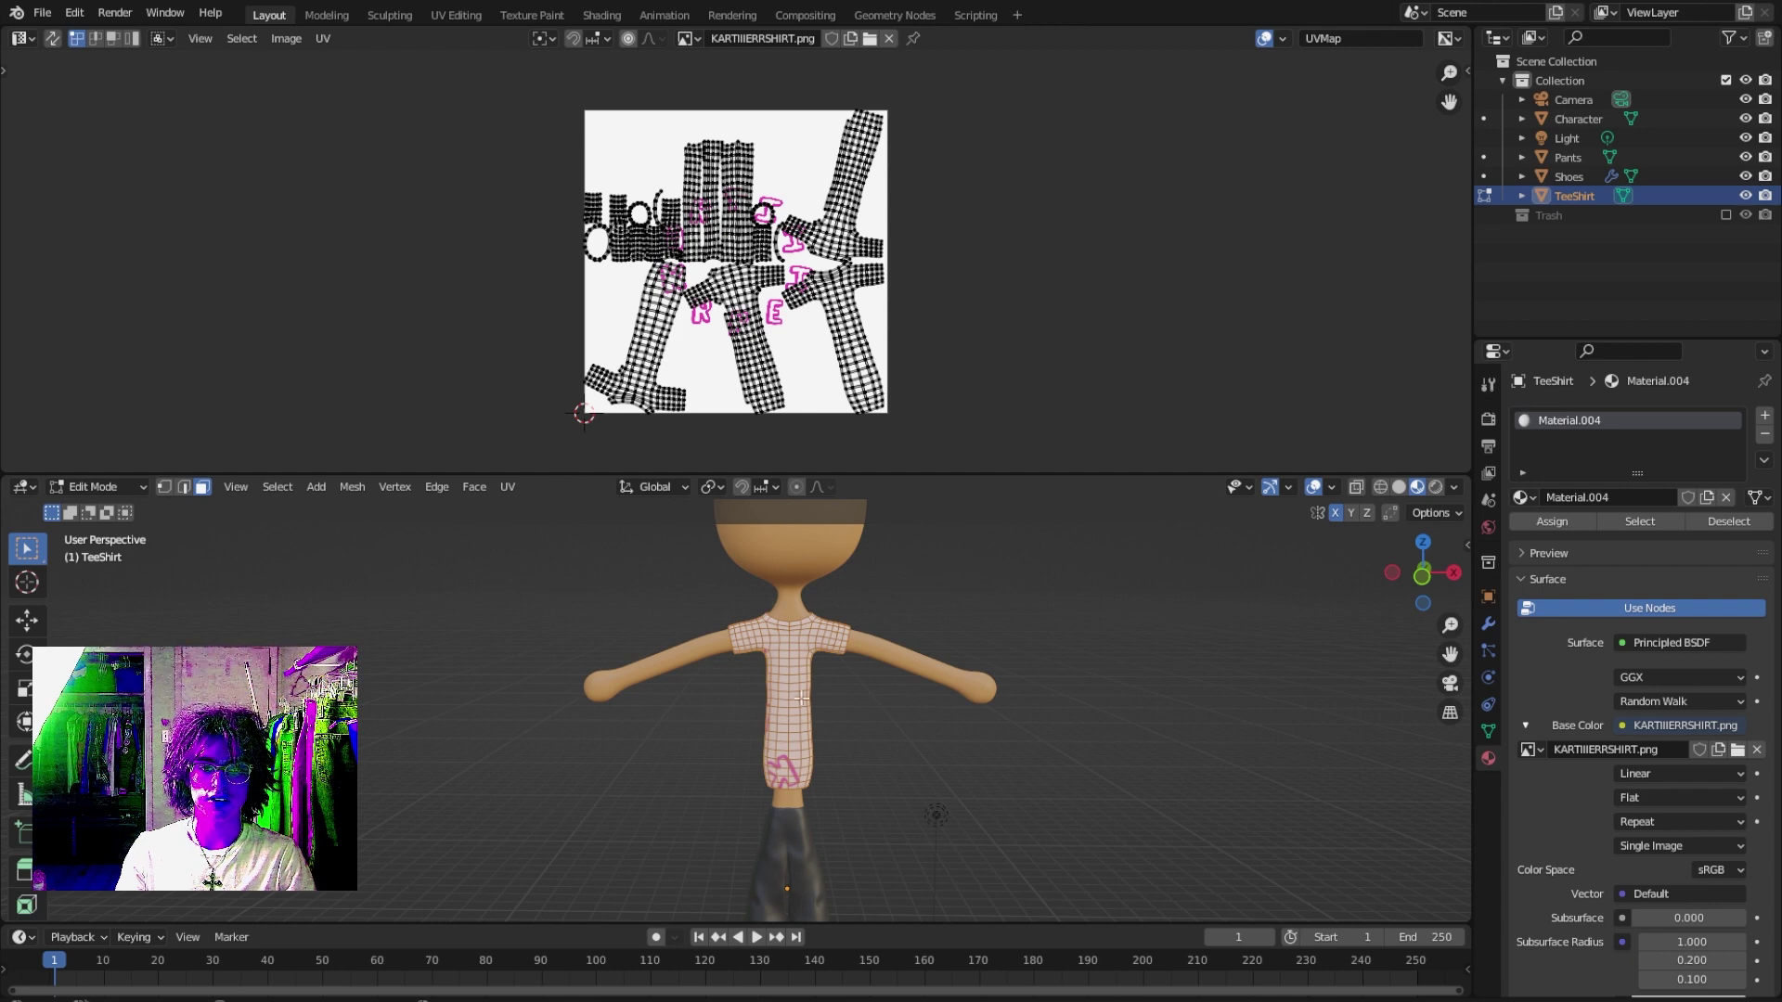
triple_click(818, 345)
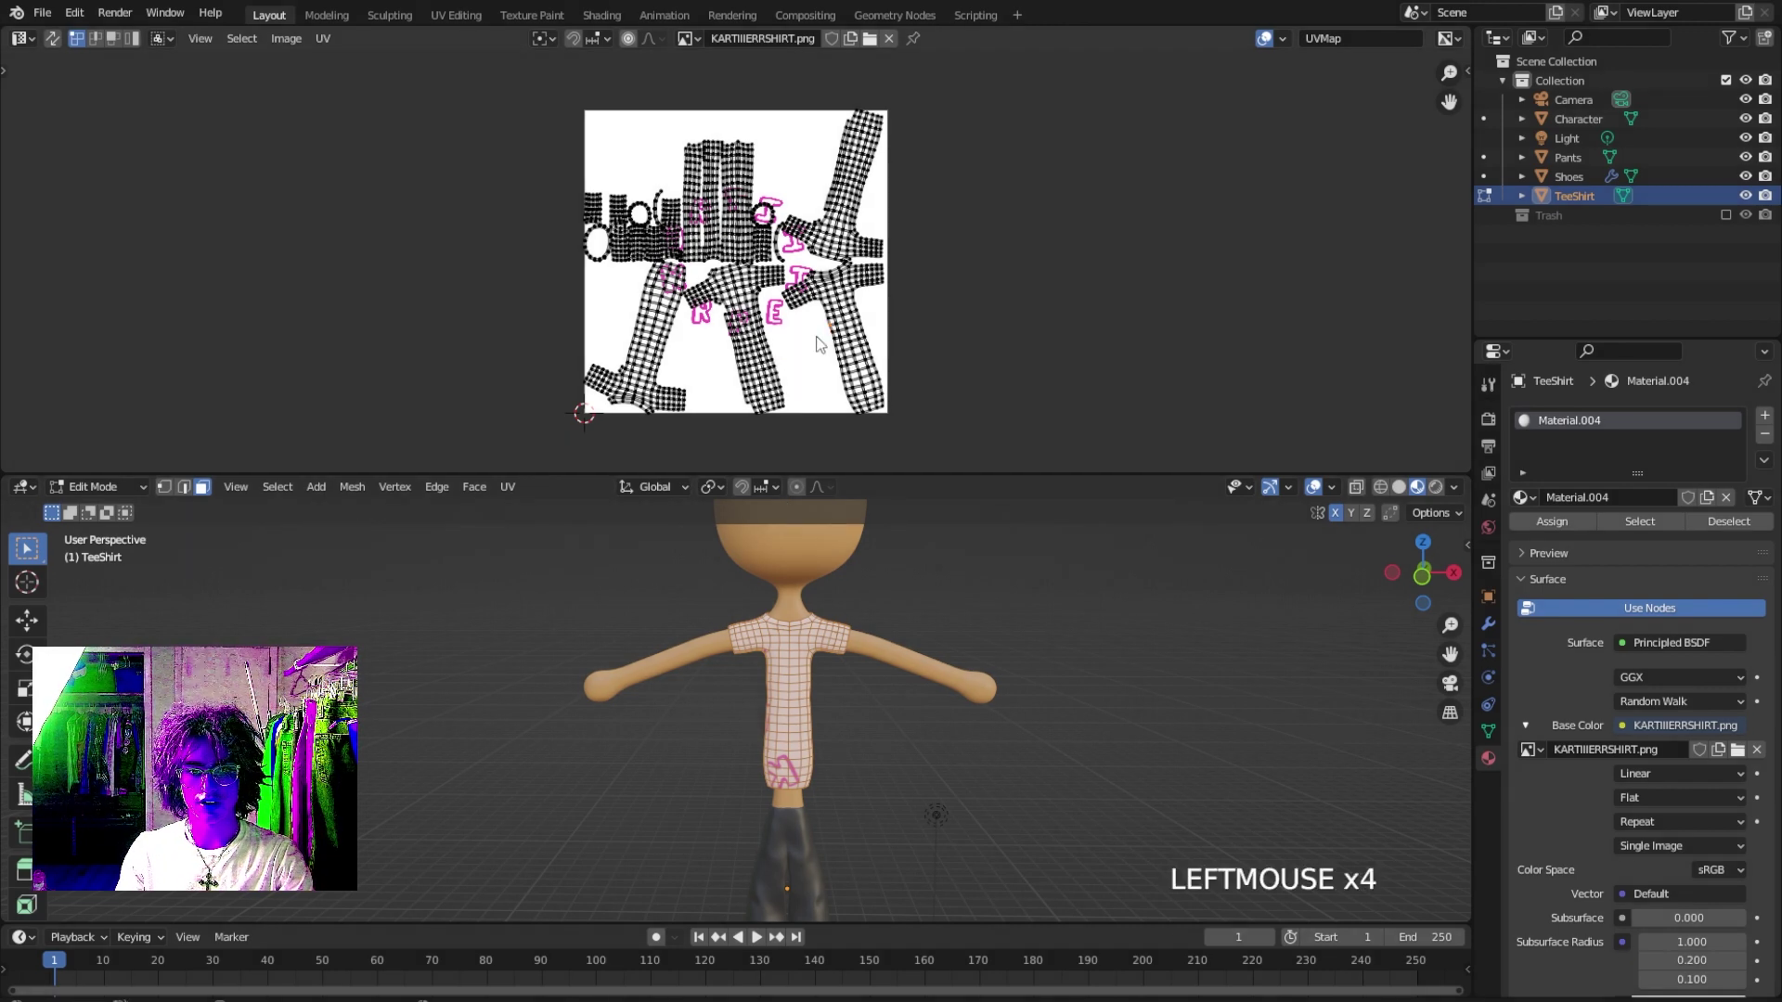
key(a)
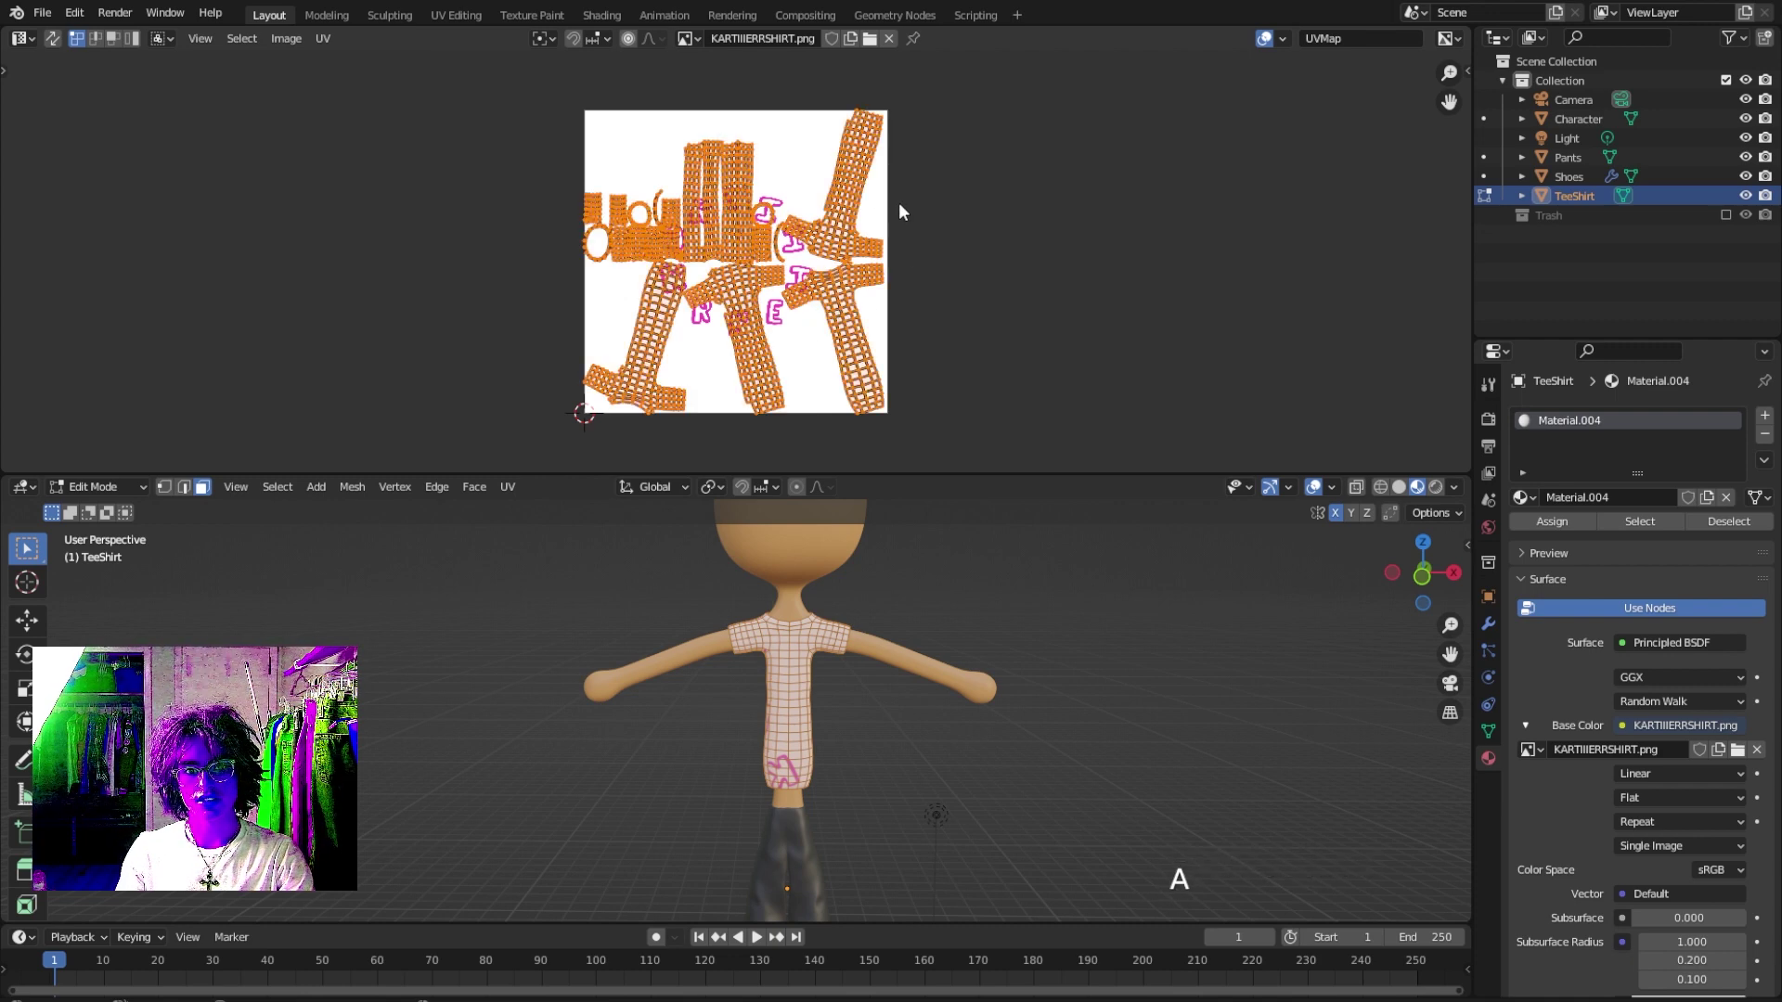
key(s)
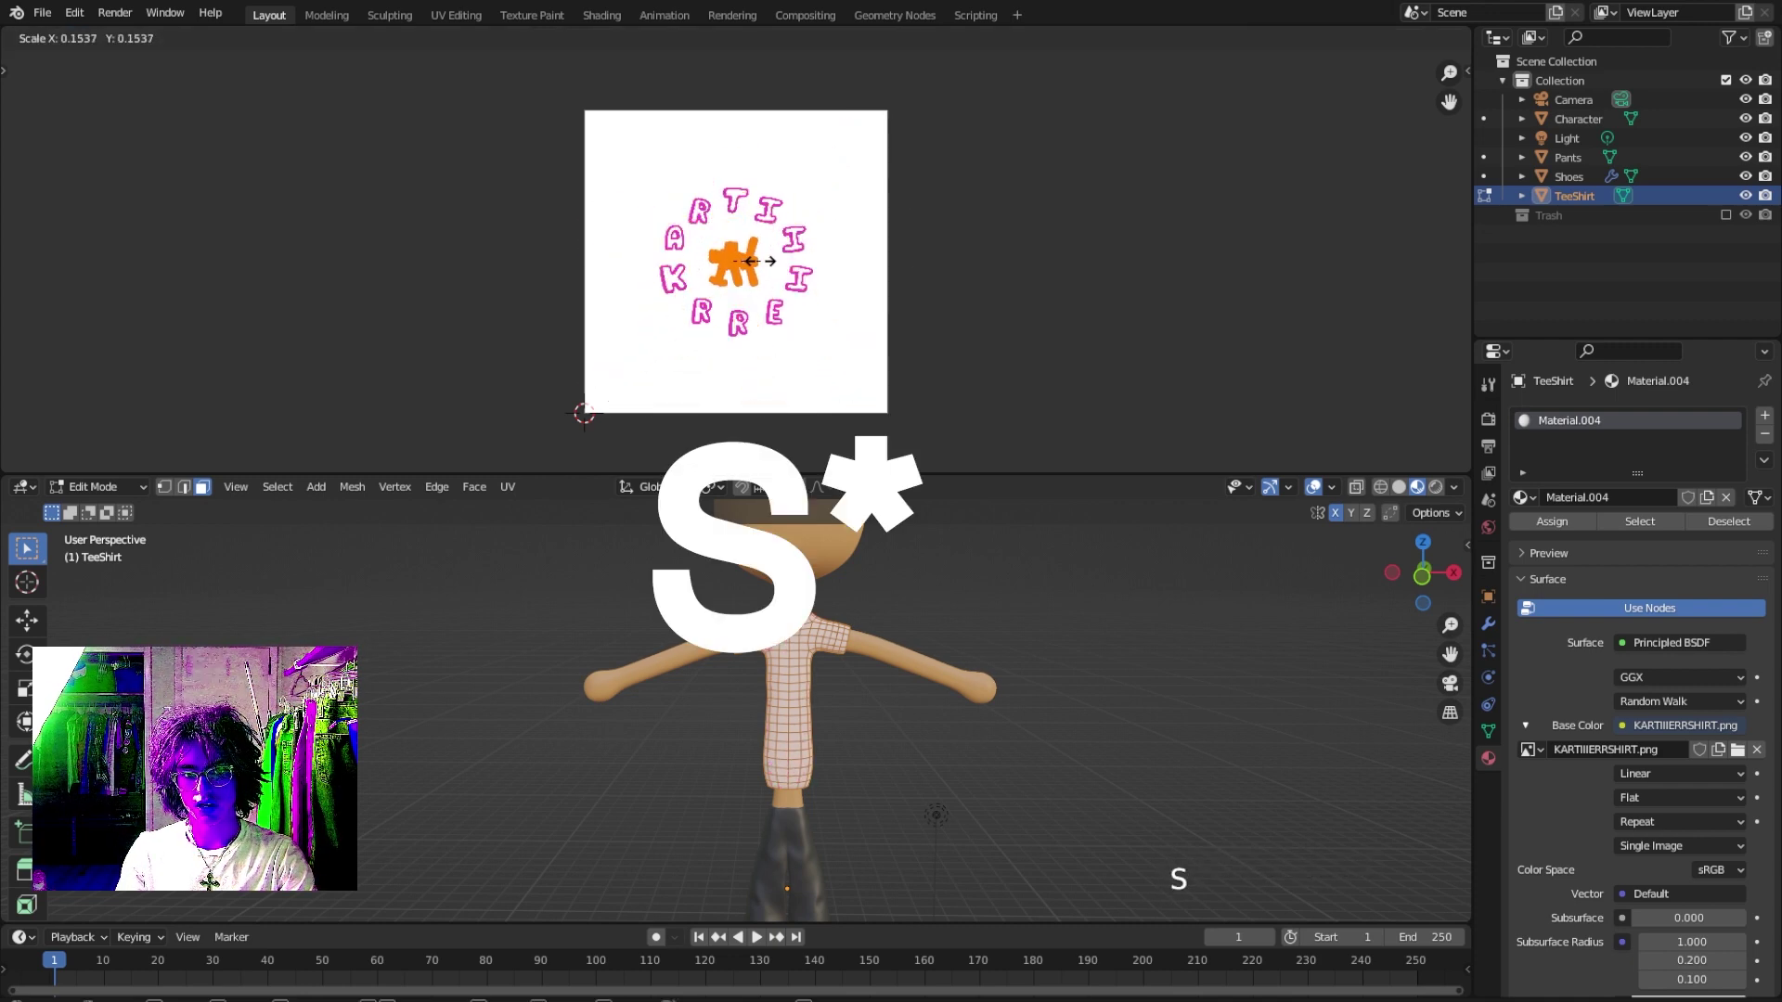
click(760, 260)
key(g)
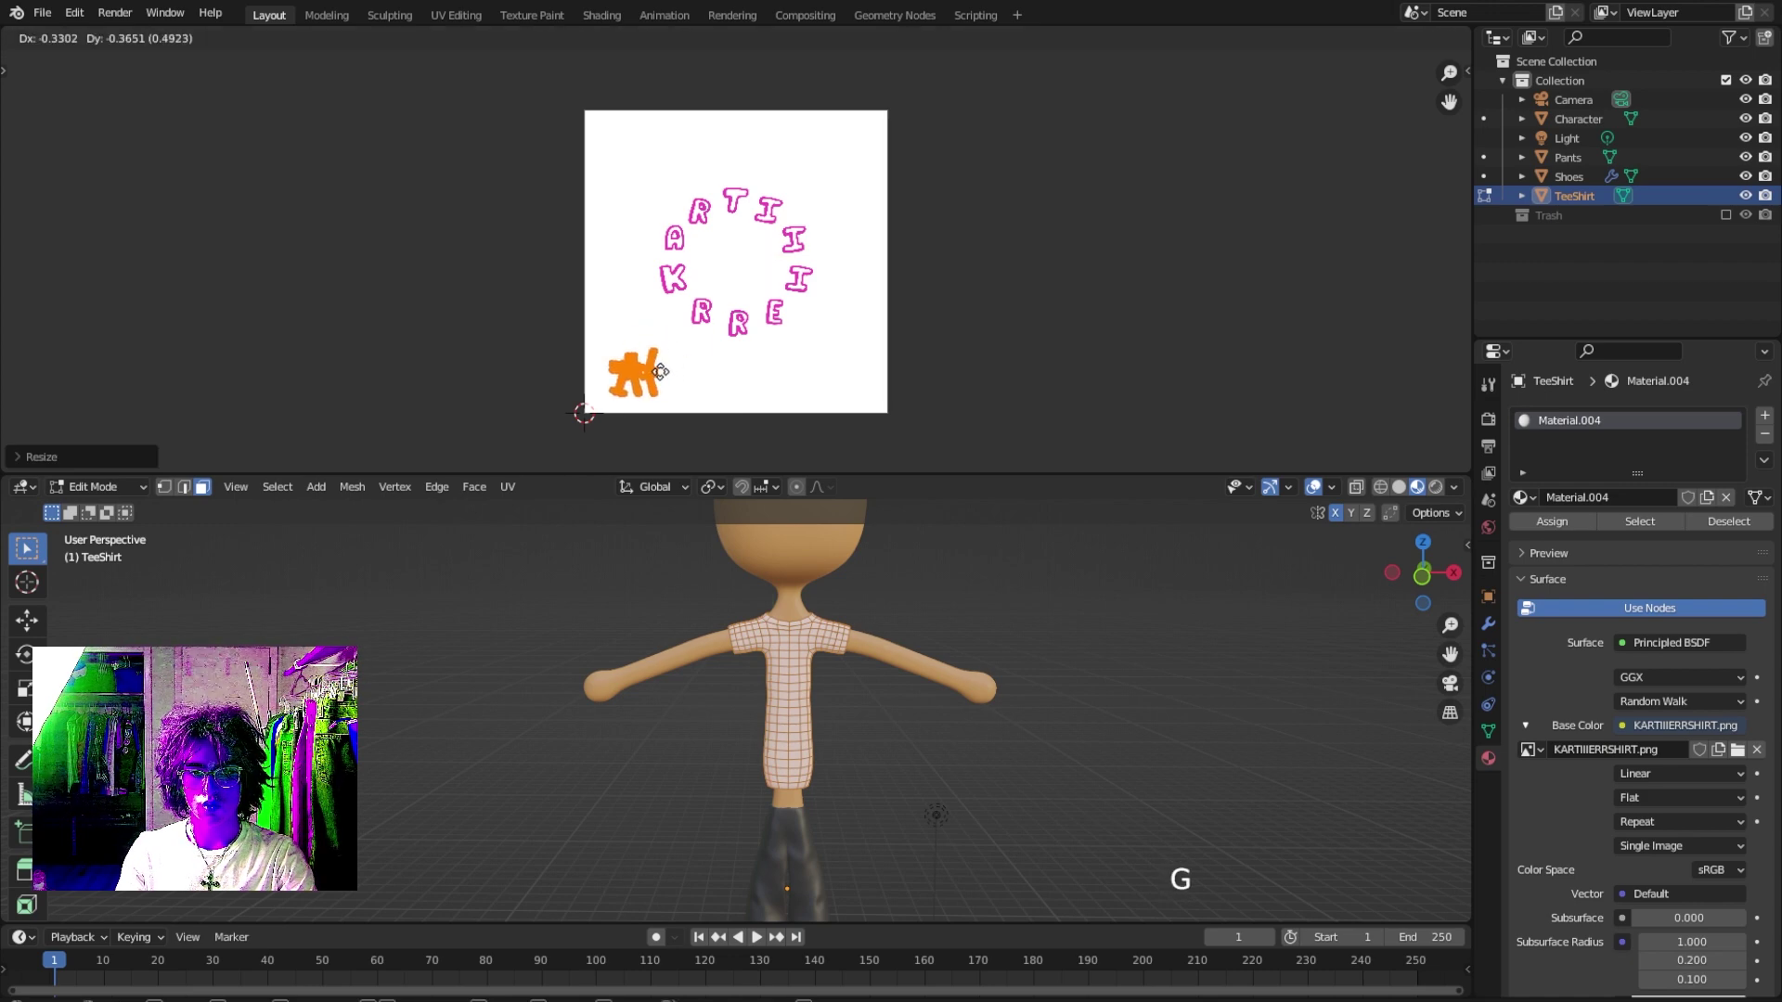
click(660, 372)
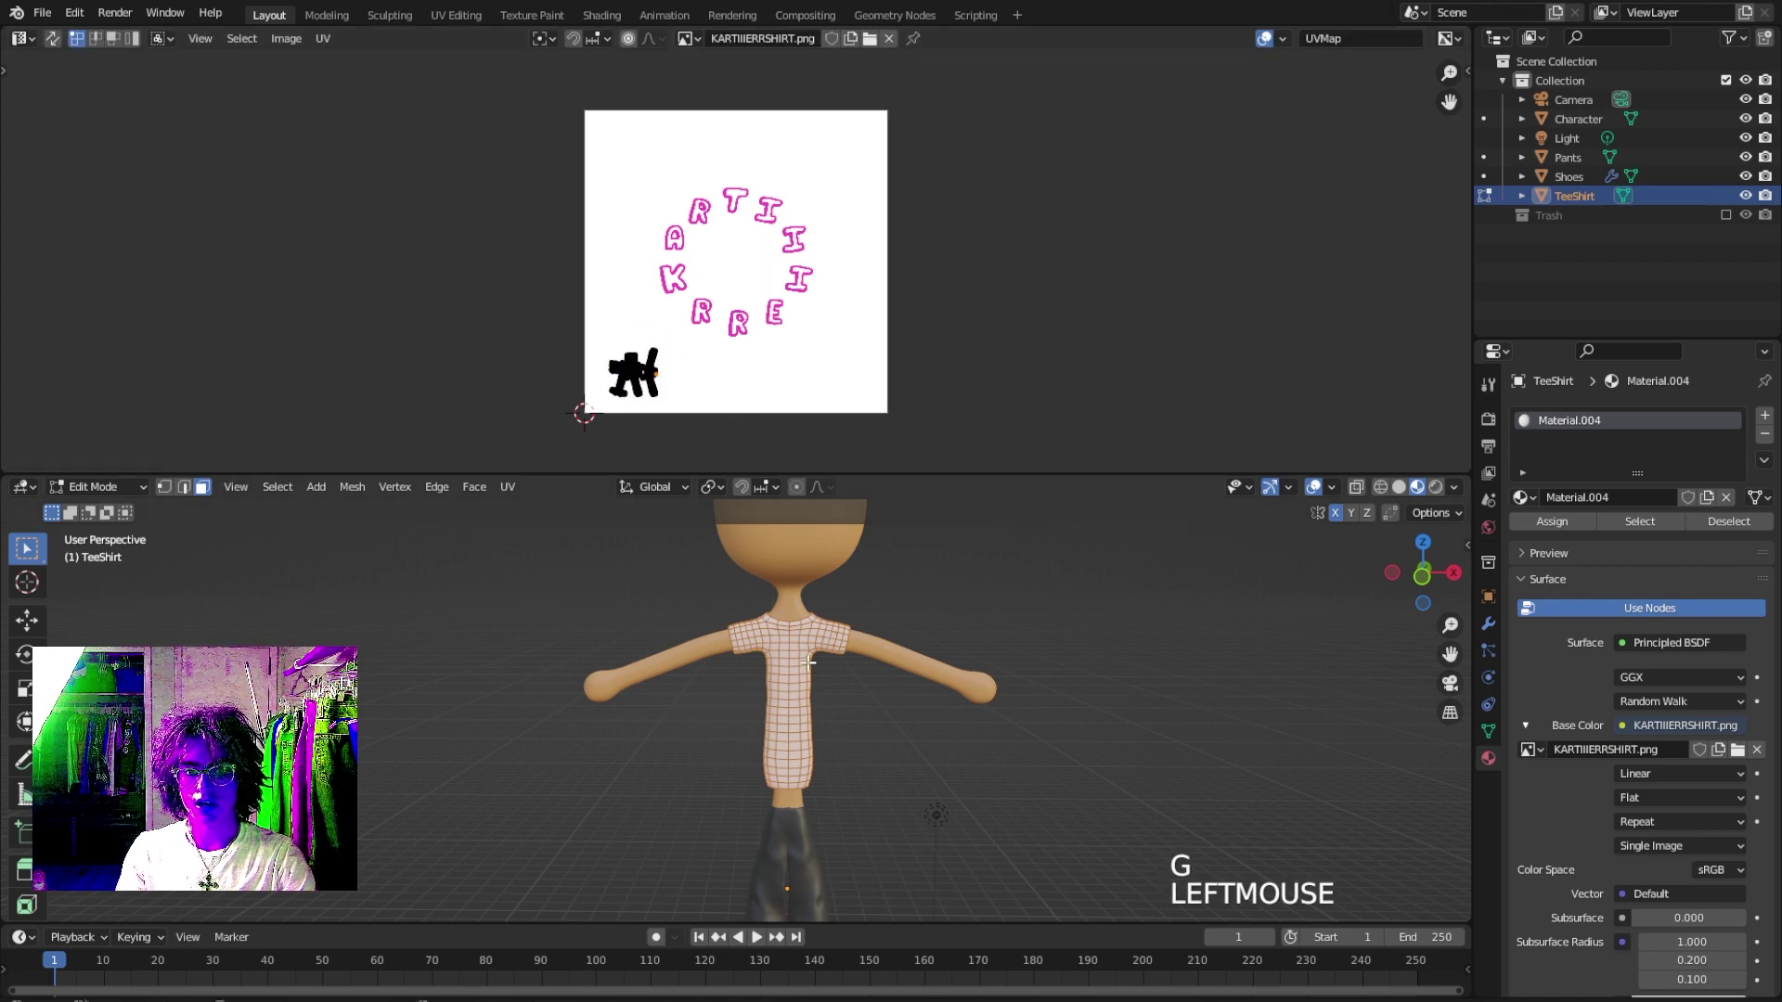
Select a single face on the TeeShirt's upper chest, next to the sleeve on the image-left side.
scroll(808, 661, up, 5)
shift+middle_drag(809, 661, 606, 603)
scroll(664, 678, up, 1)
click(606, 603)
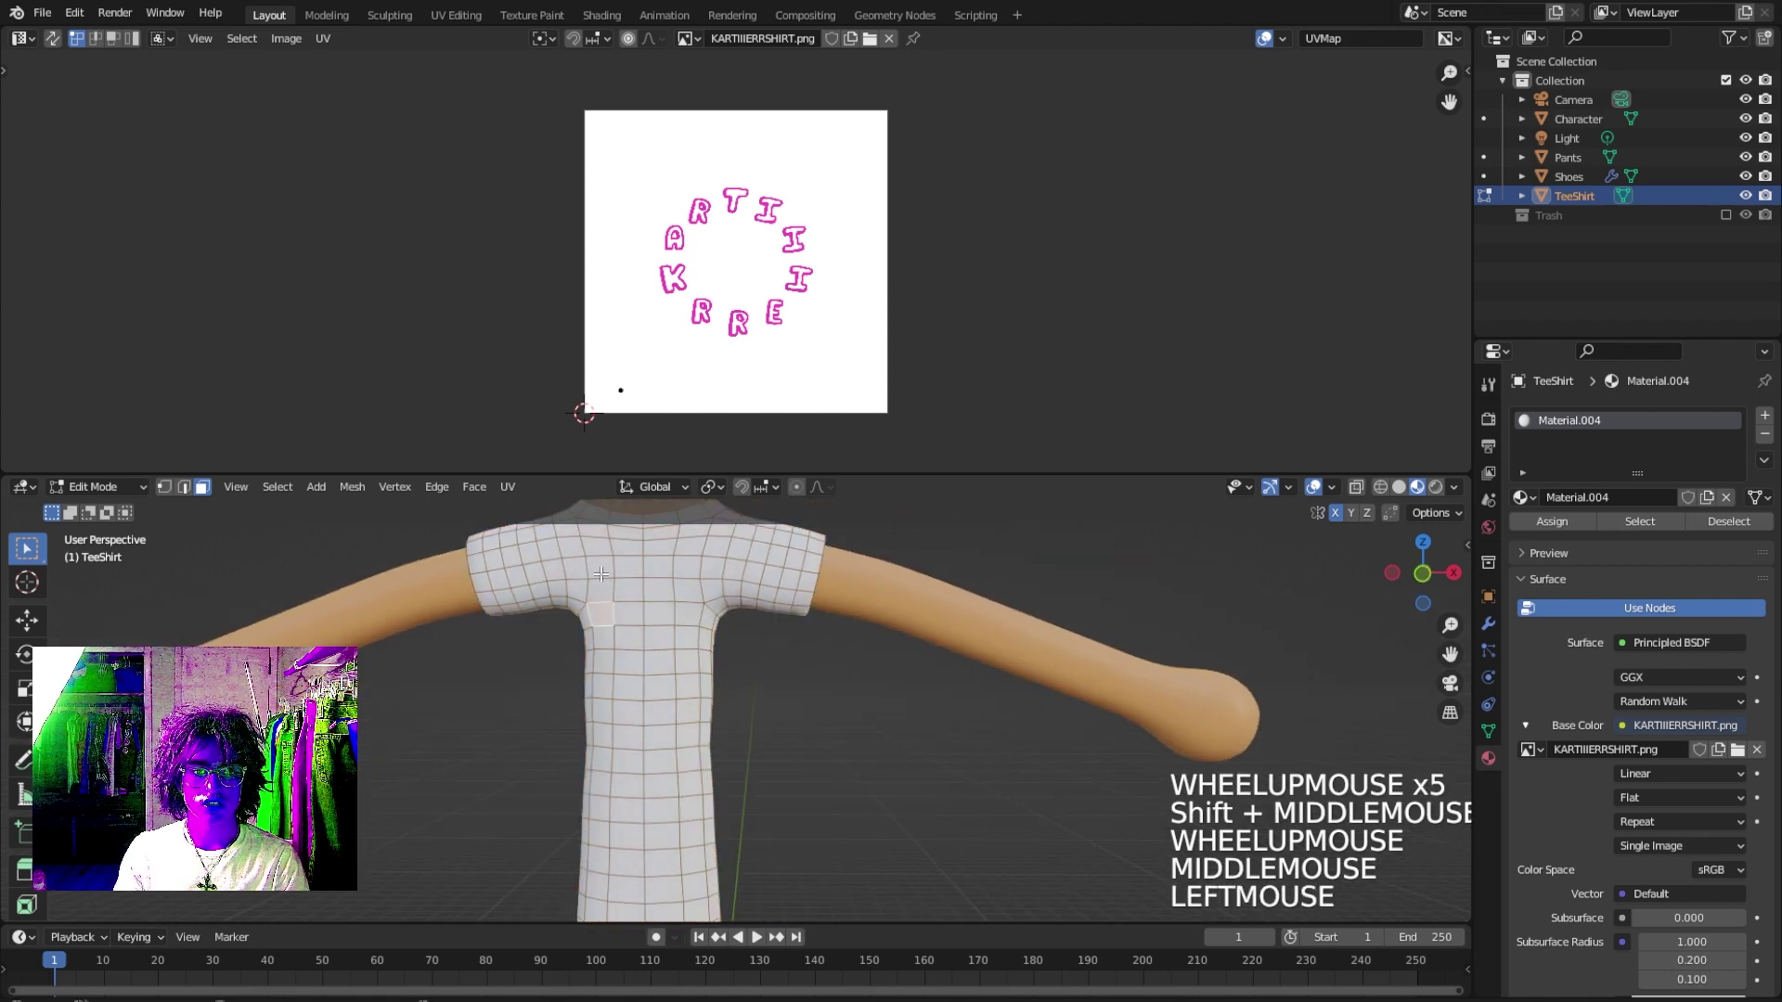
click(601, 575)
click(599, 573)
click(586, 568)
click(584, 568)
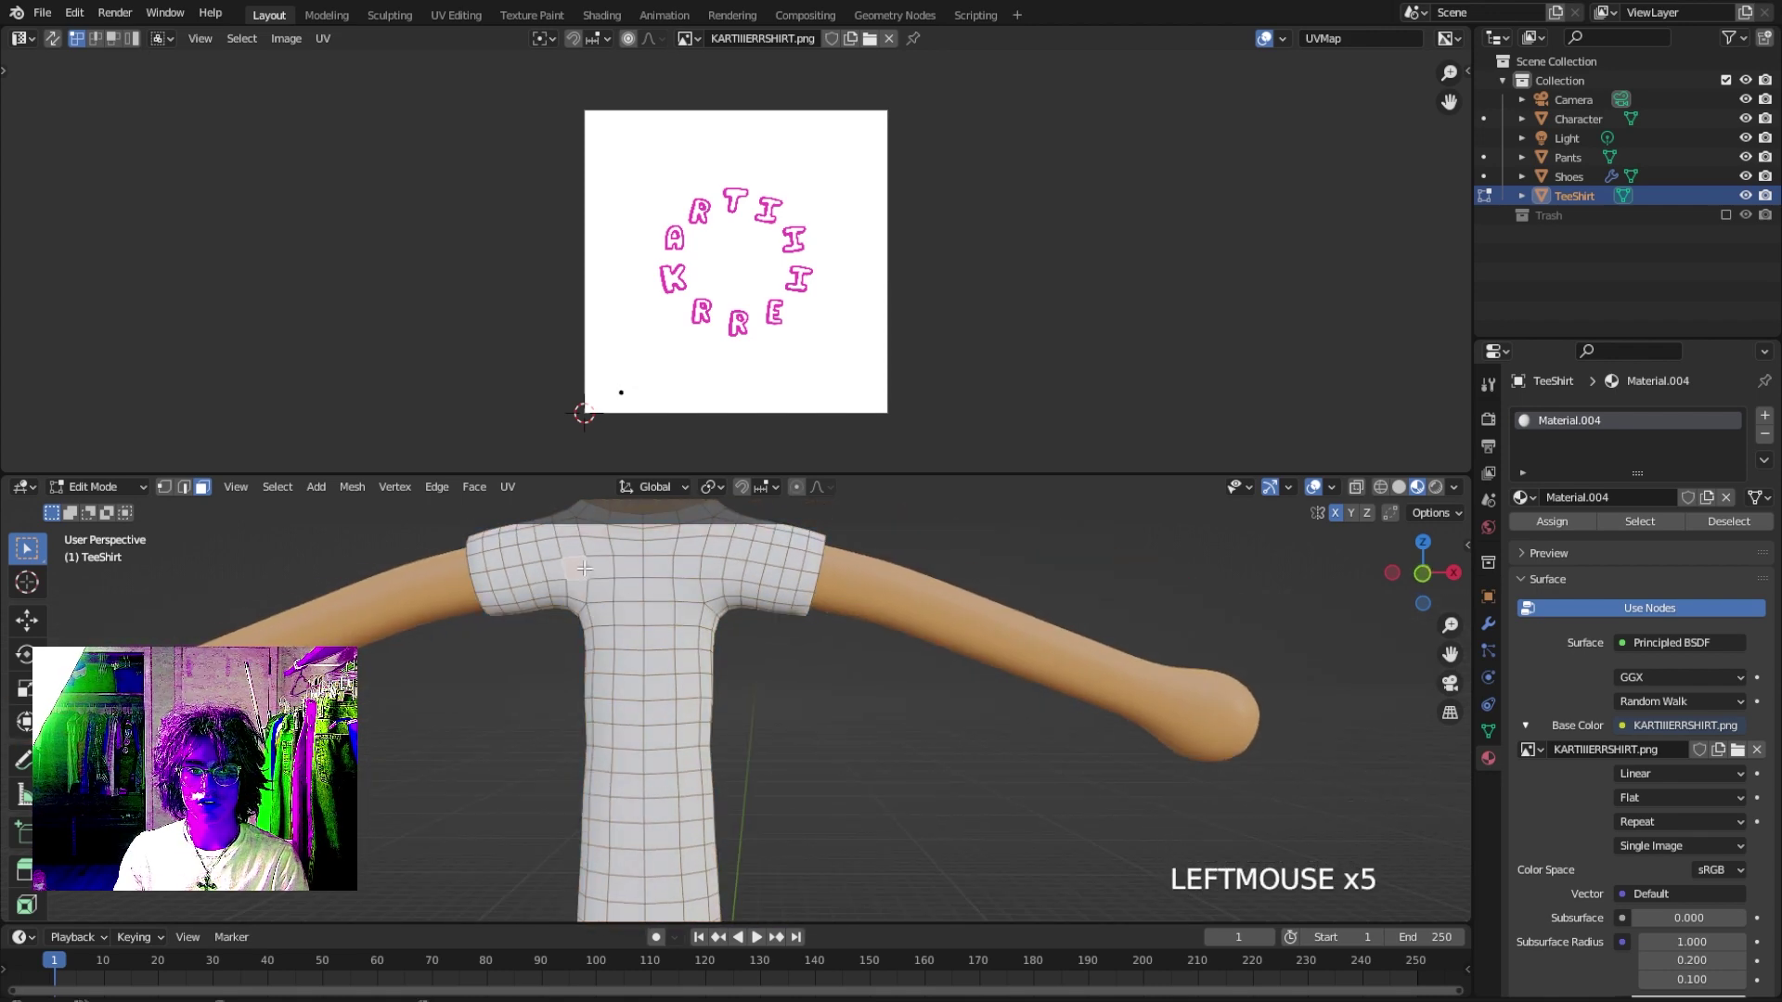
middle_drag(654, 575, 575, 568)
click(576, 568)
click(596, 571)
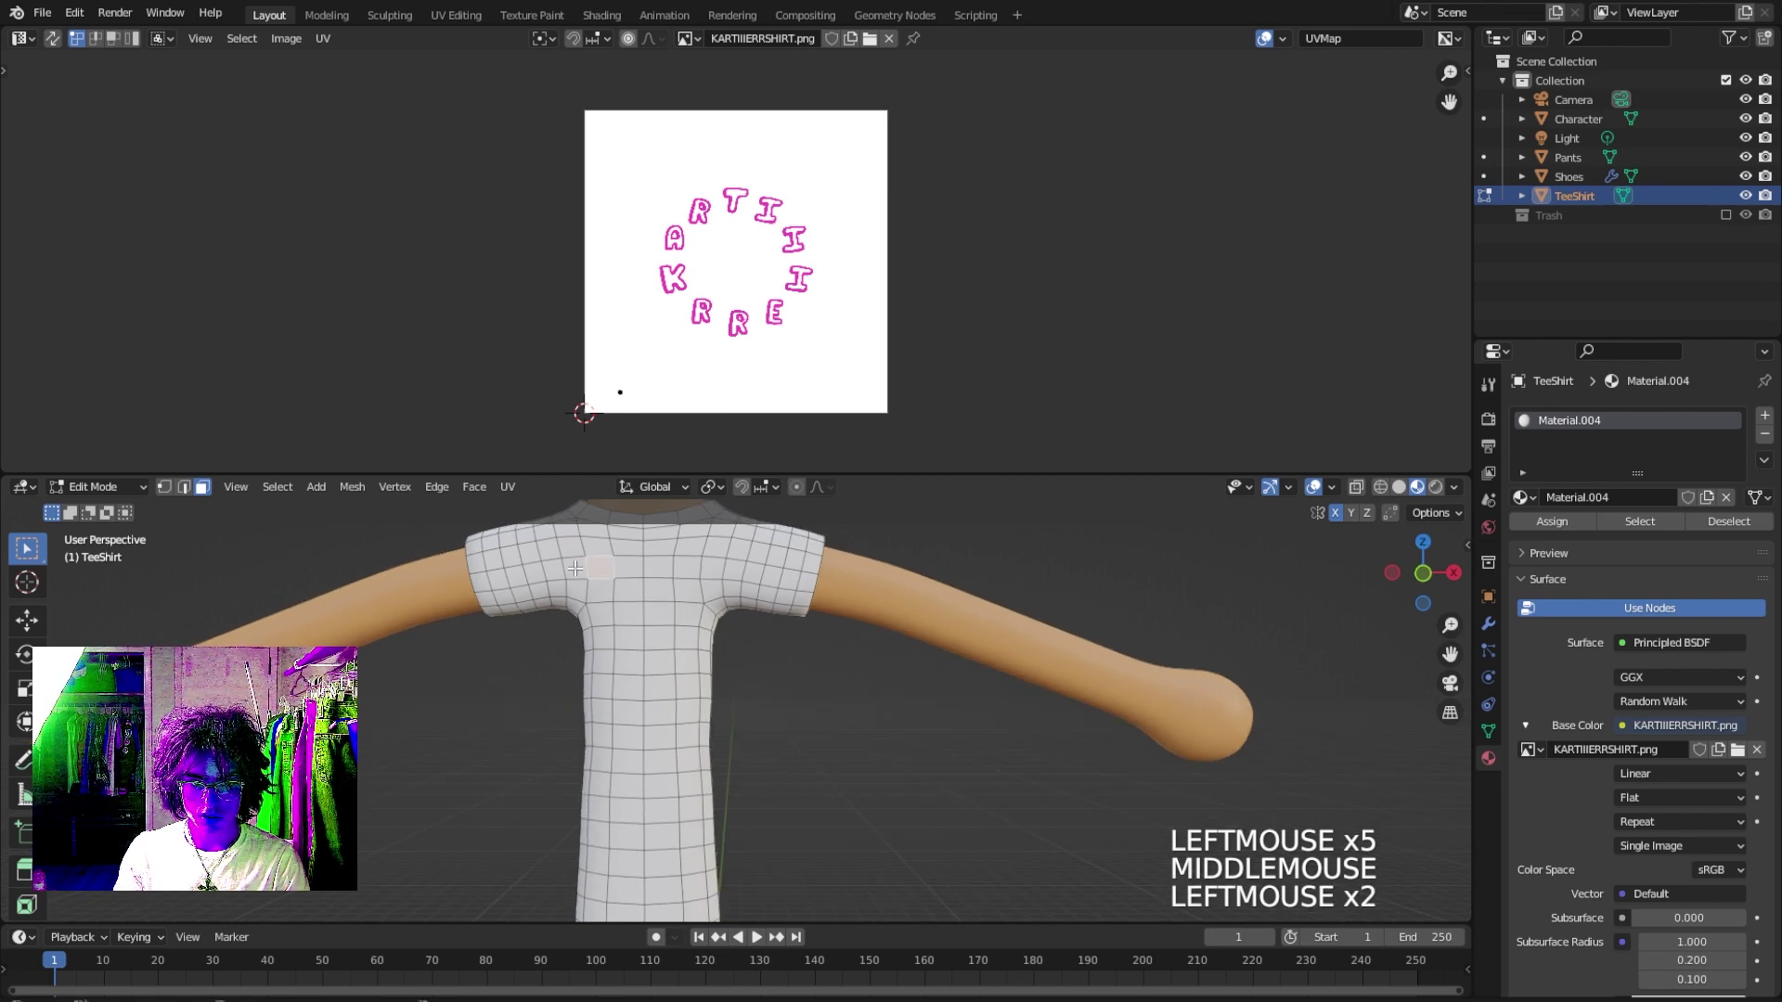
click(607, 568)
Add the remaining faces of that upper-chest row to the selection, from one sleeve across to the other.
shift+click(711, 568)
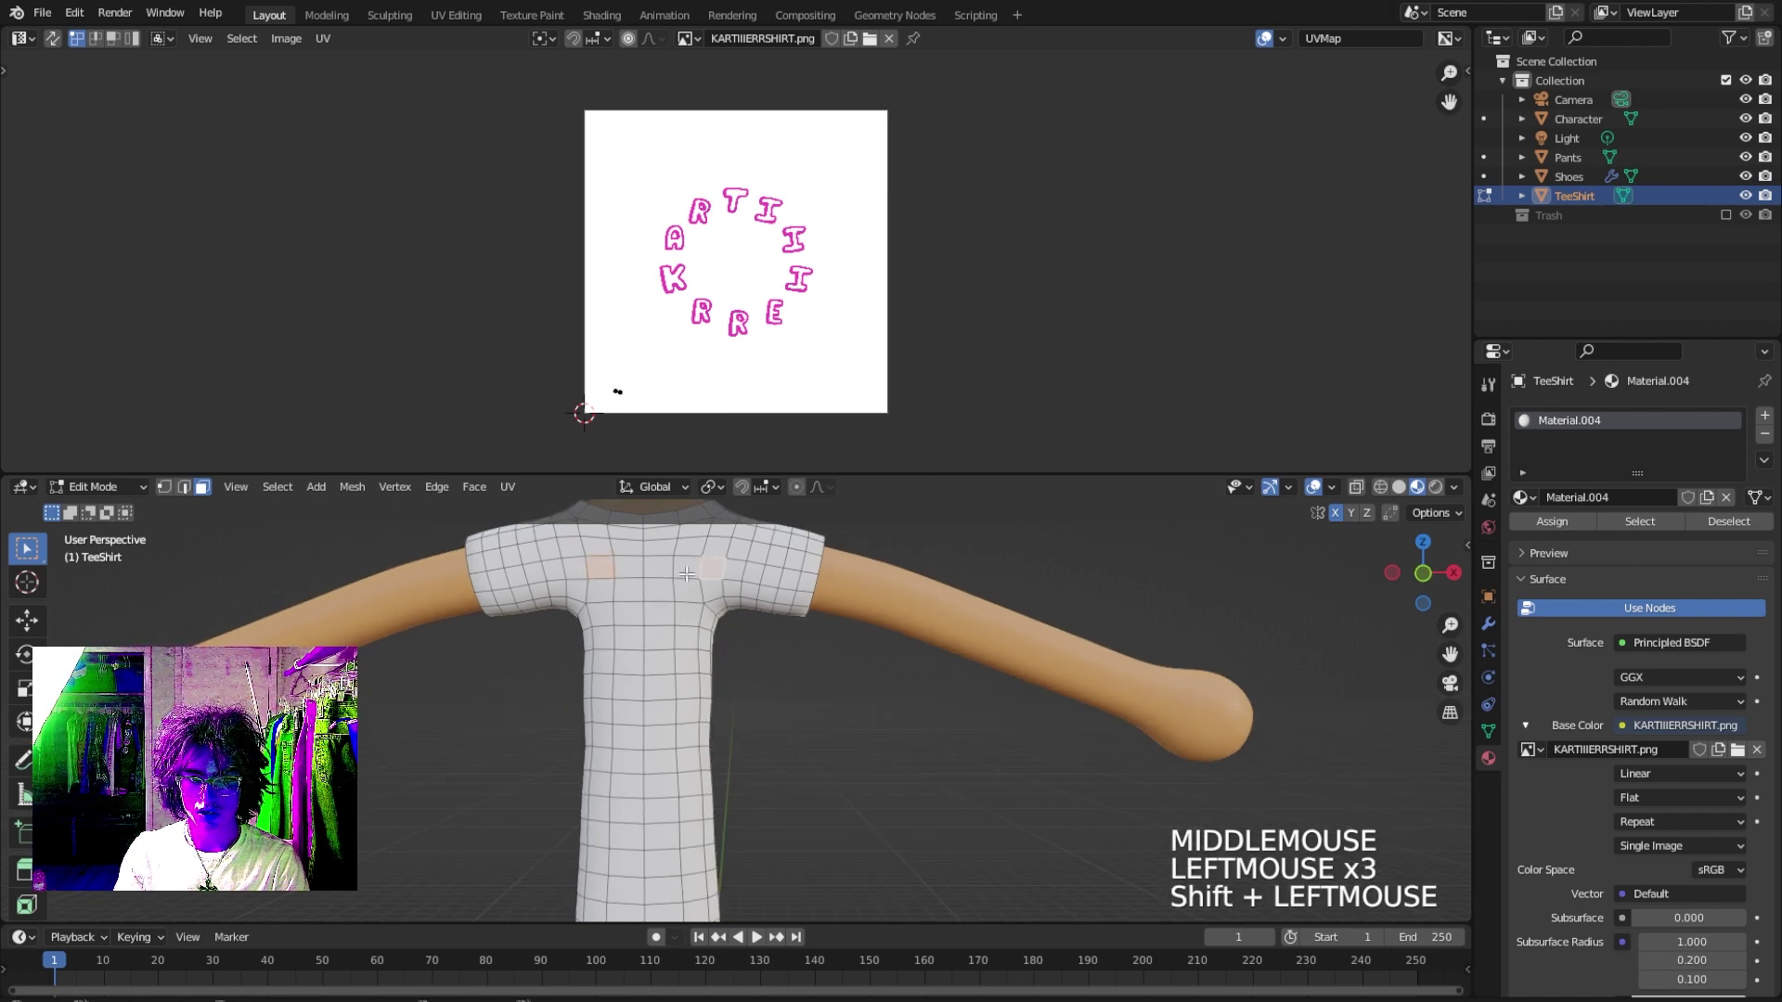
shift+click(687, 571)
shift+click(657, 568)
shift+click(628, 567)
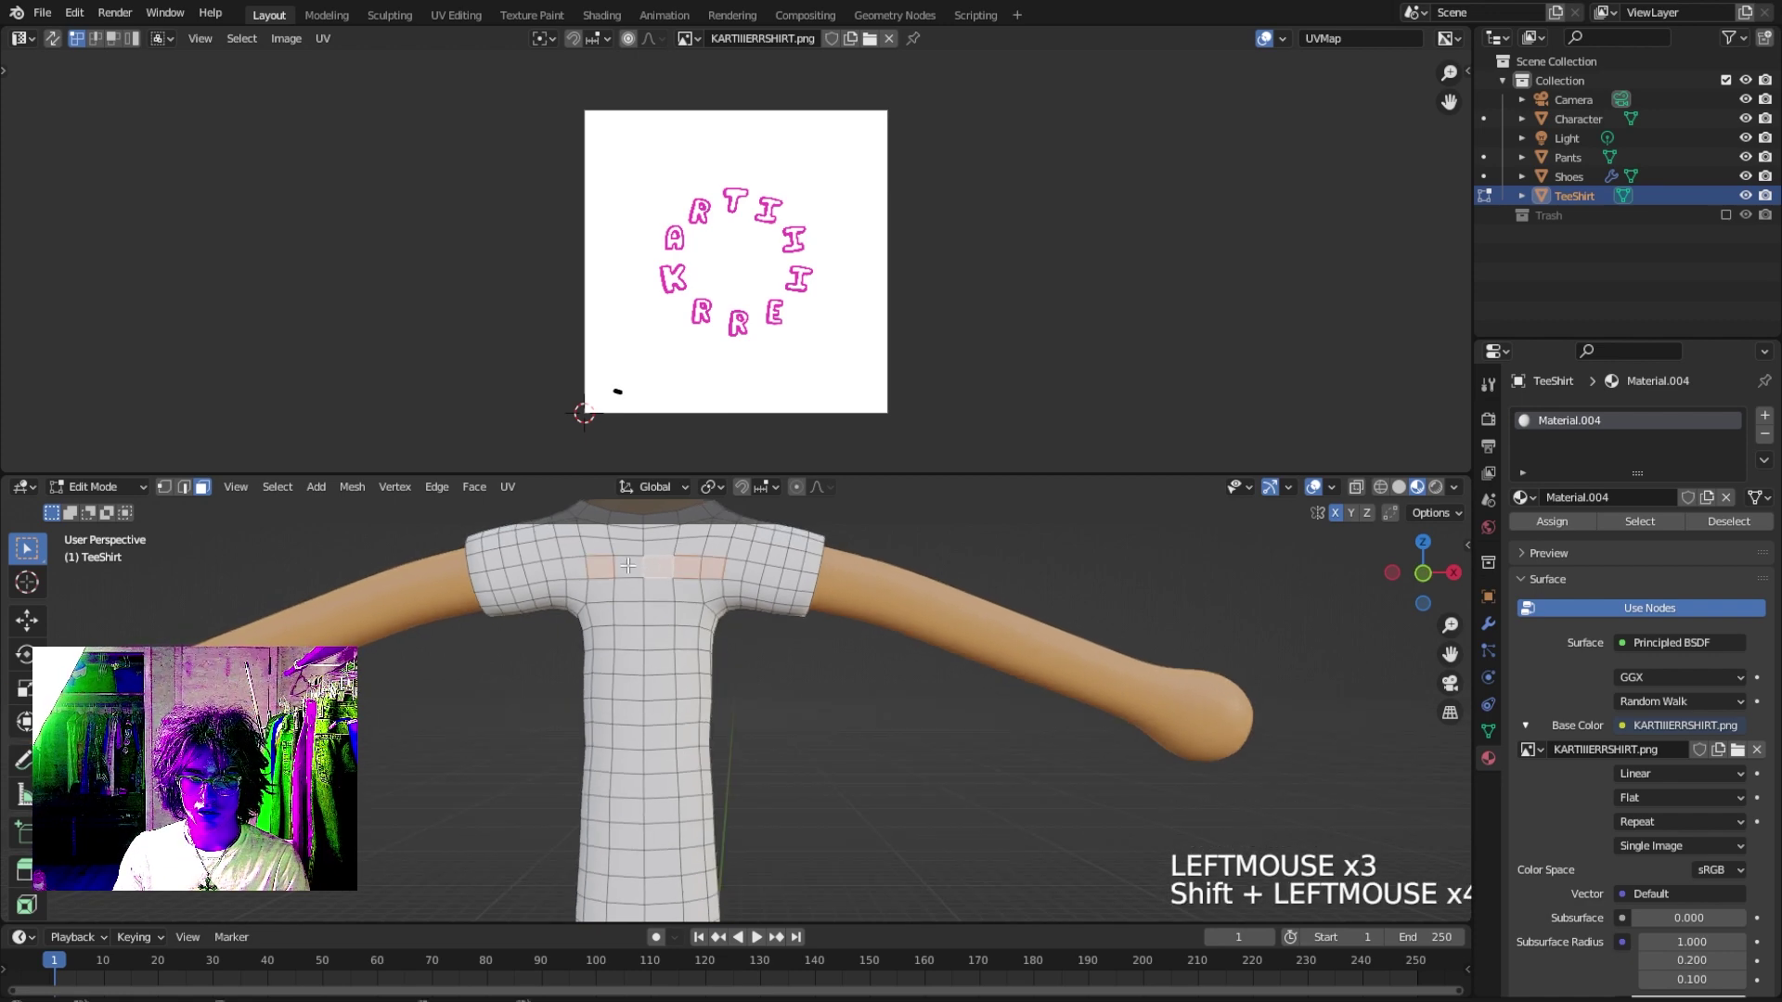
shift+click(575, 564)
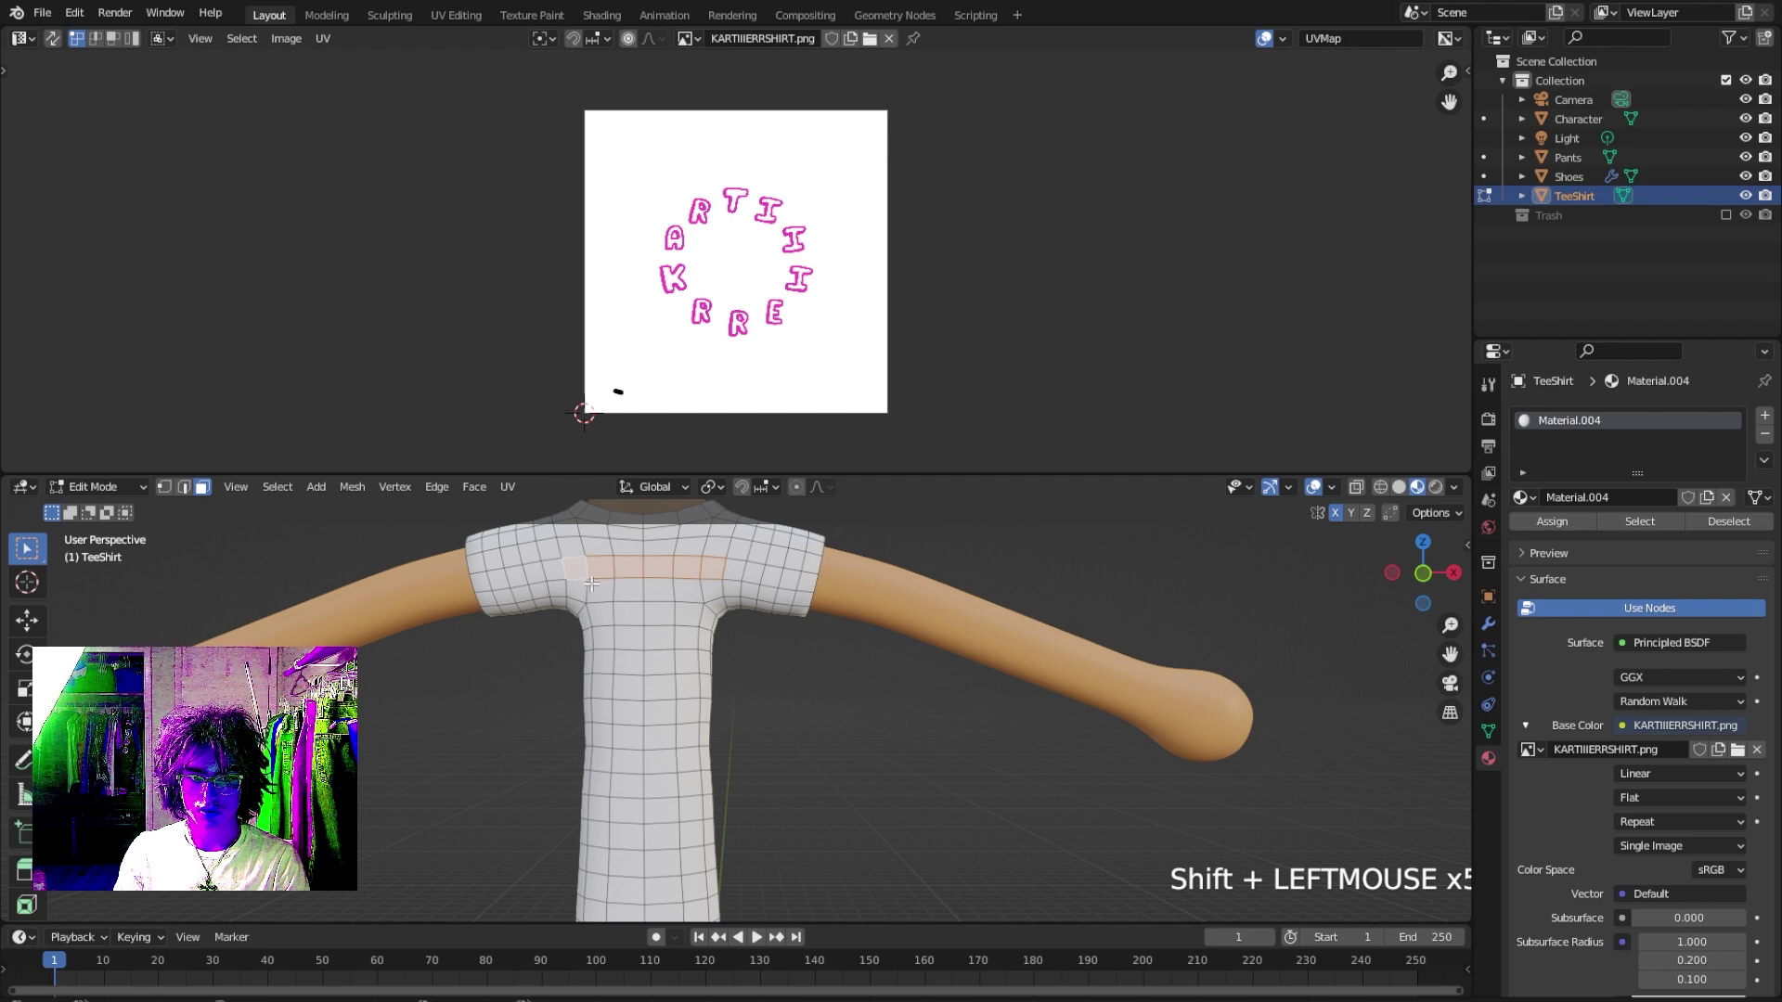
Extend the face selection down both sides to mid-torso and fill the inside, forming a solid rectangular chest block.
ctrl+shift+click(596, 740)
ctrl+shift+click(705, 733)
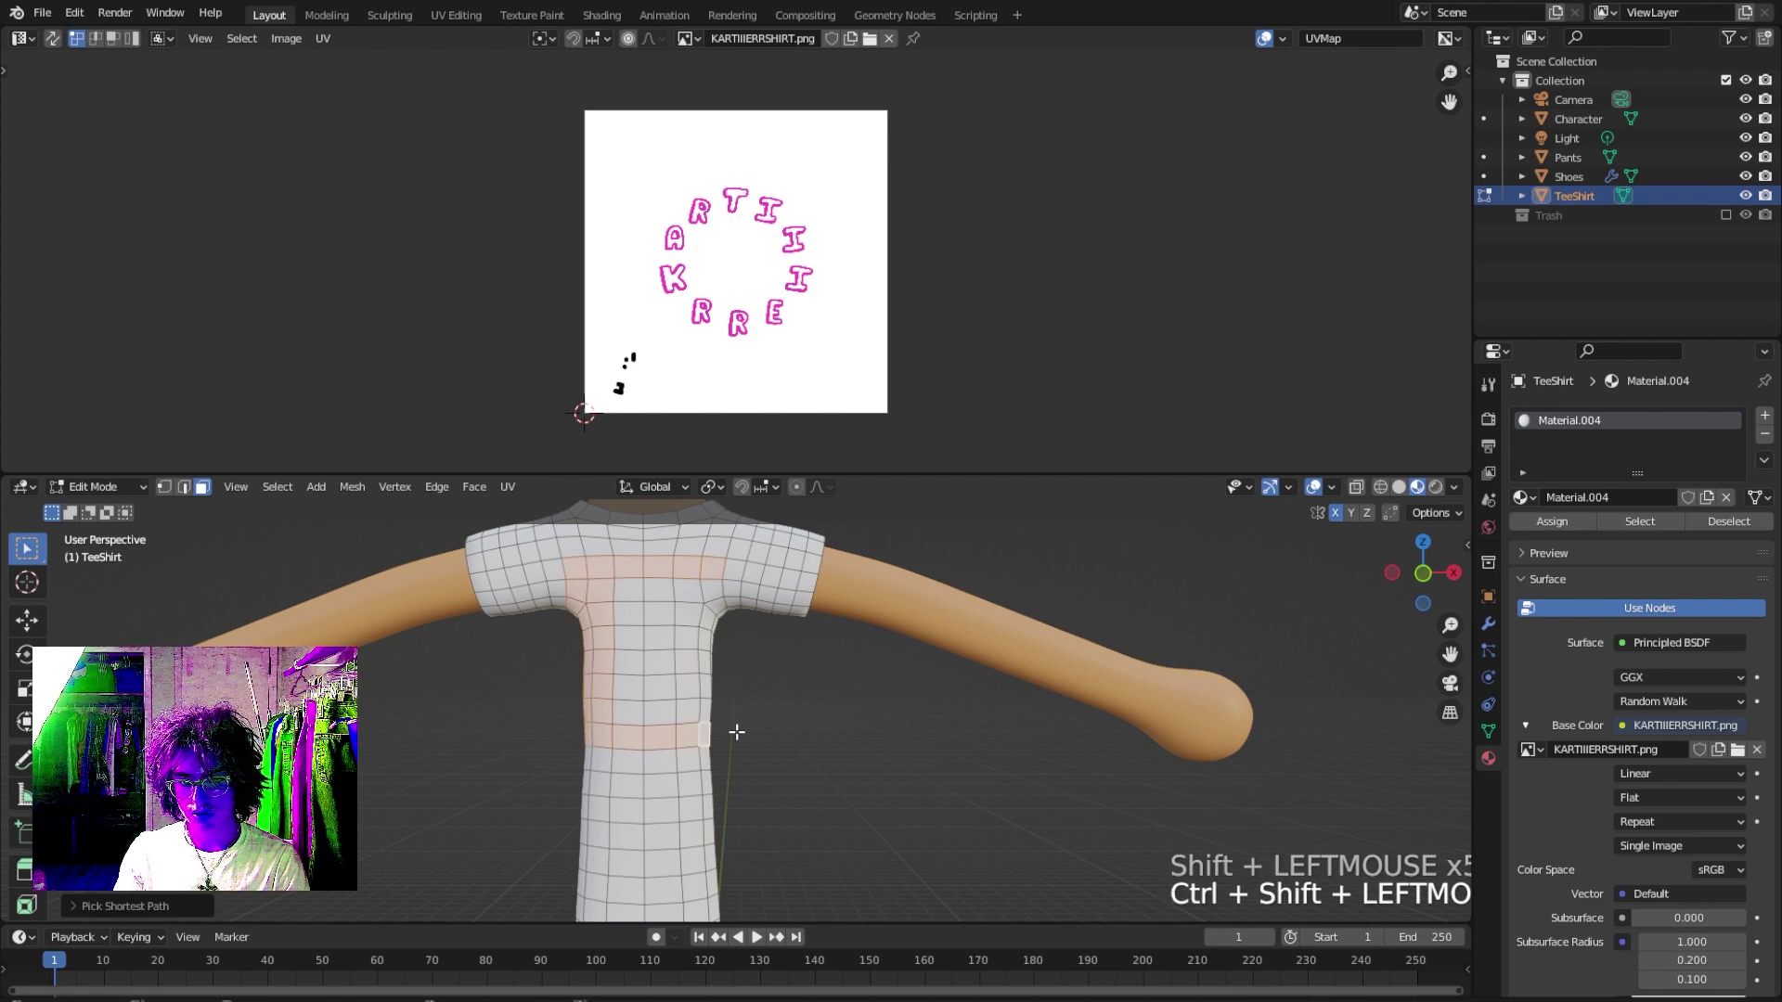
ctrl+shift+click(718, 589)
shift+click(638, 597)
shift+click(638, 597)
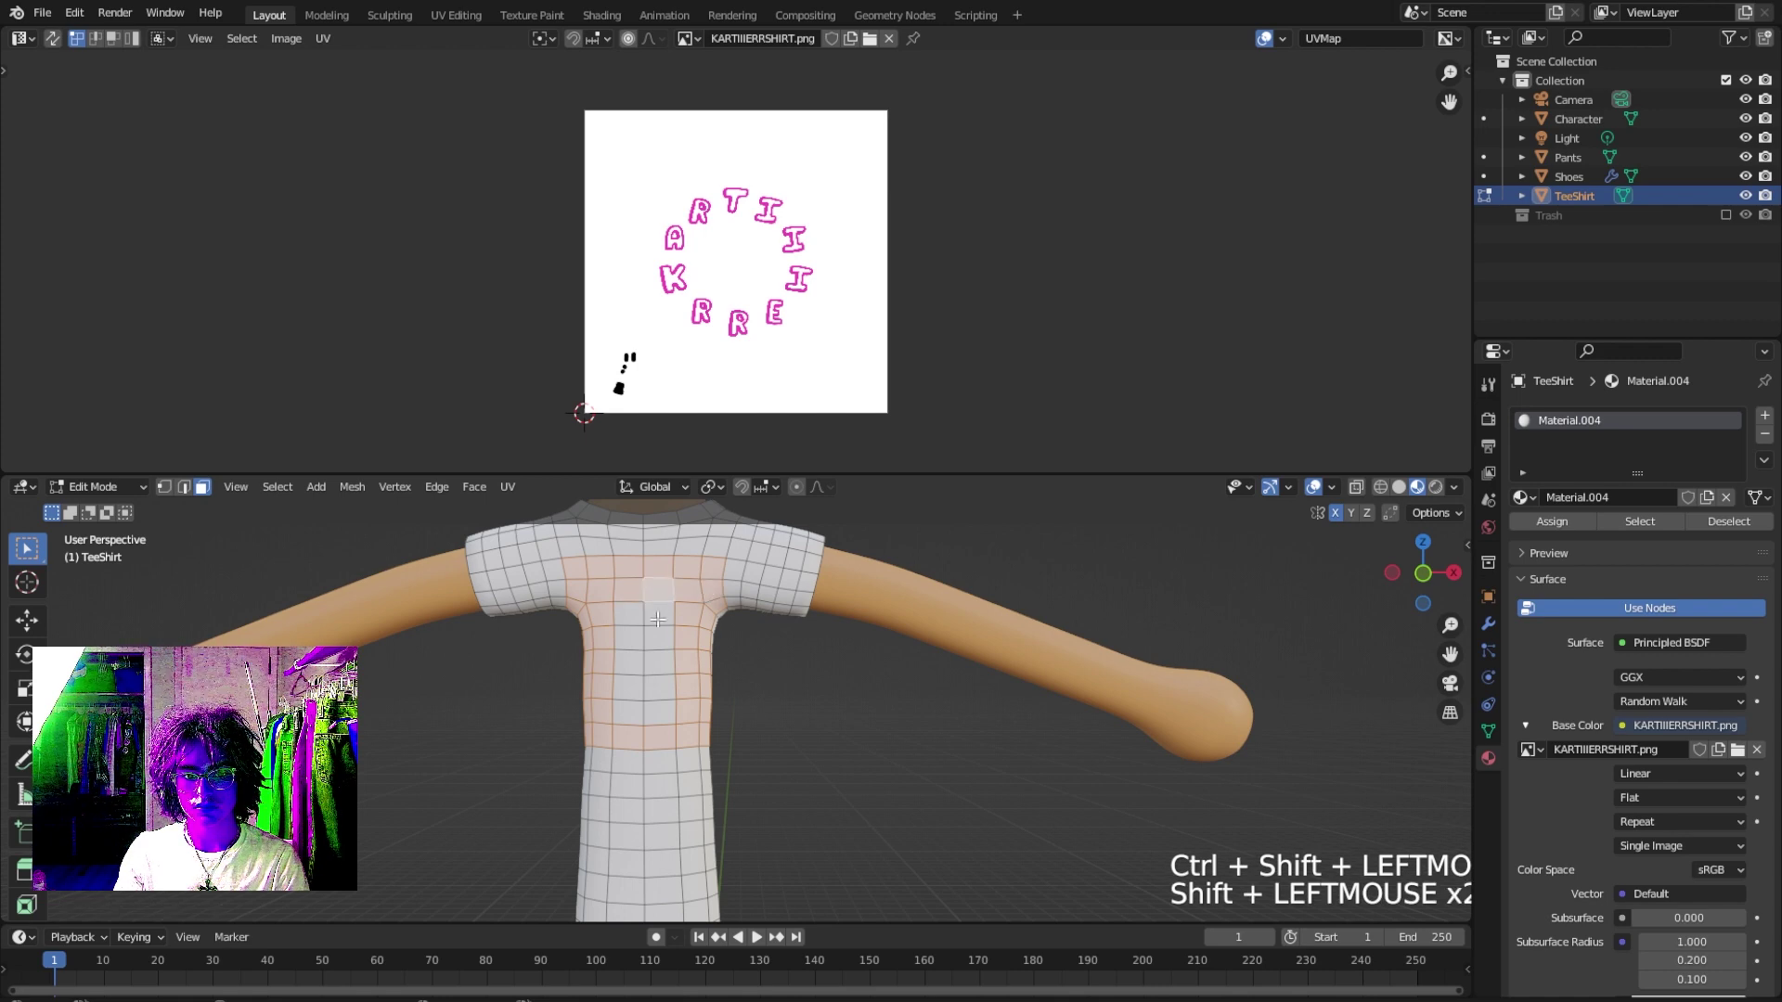
shift+click(659, 608)
shift+click(659, 710)
ctrl+shift+click(631, 709)
ctrl+shift+click(631, 624)
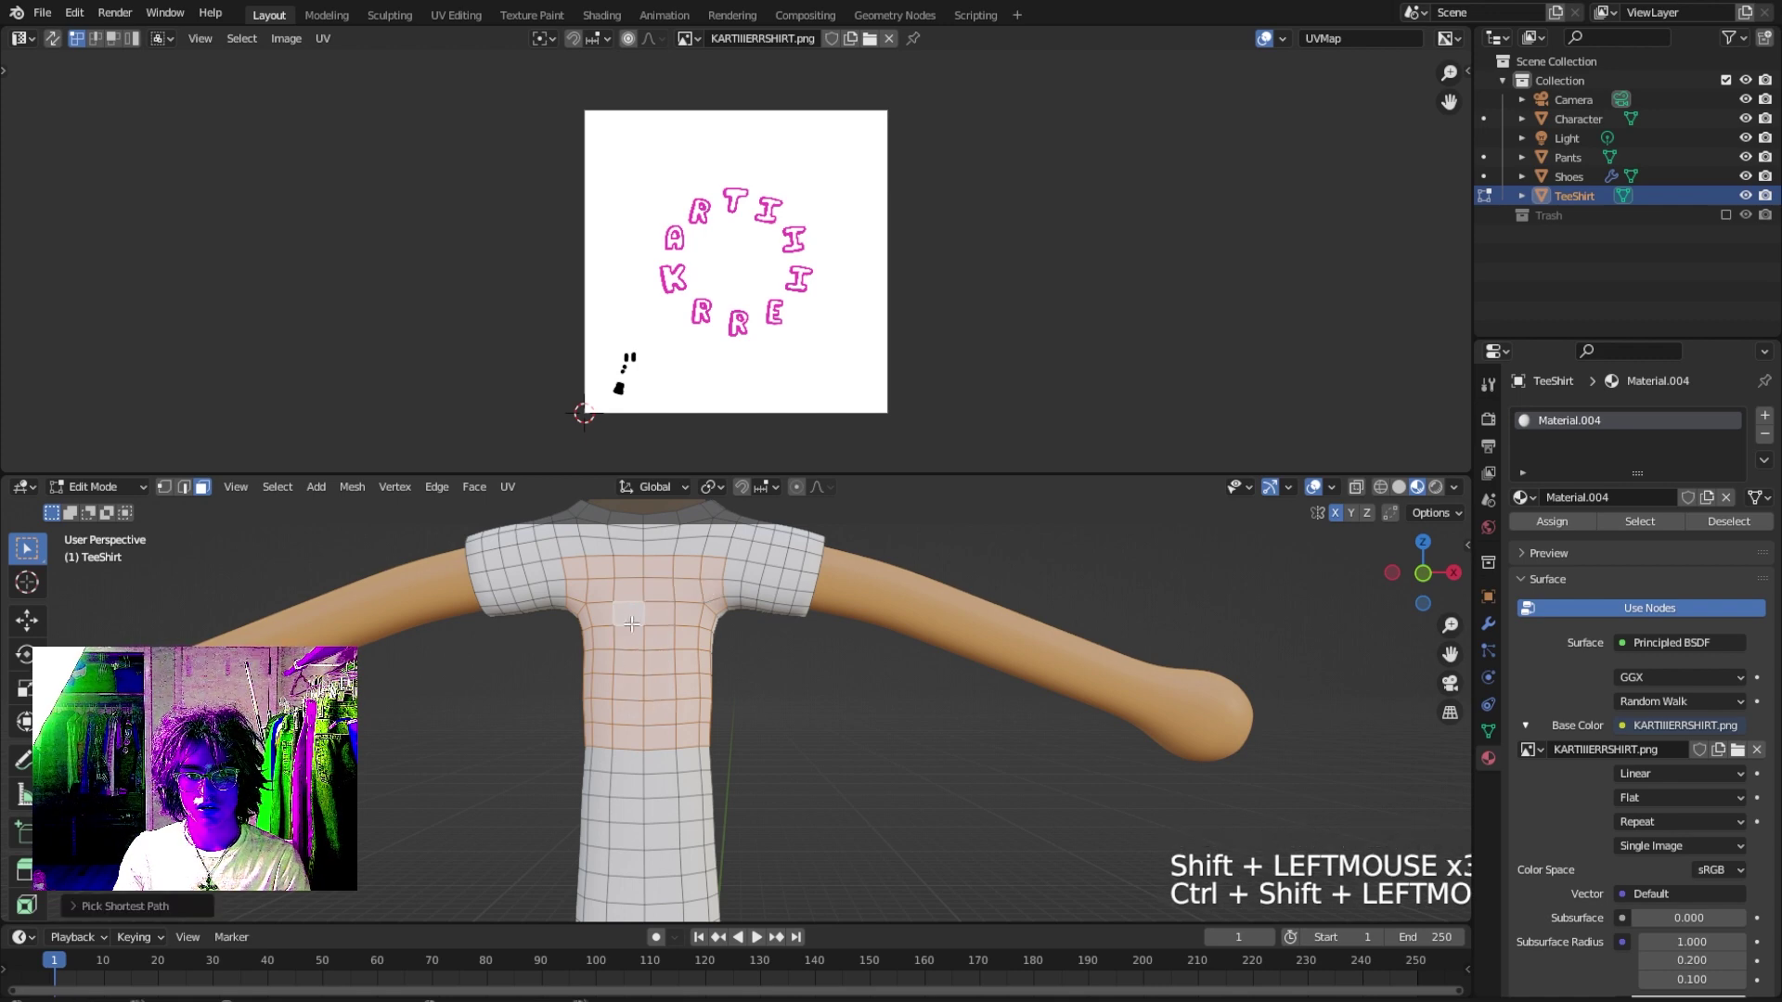
Unwrap the selected chest faces with Smart UV Project, using a 66° angle limit and 0.000 island margin.
scroll(717, 725, down, 4)
shift+middle_drag(798, 316, 807, 294)
scroll(780, 297, up, 1)
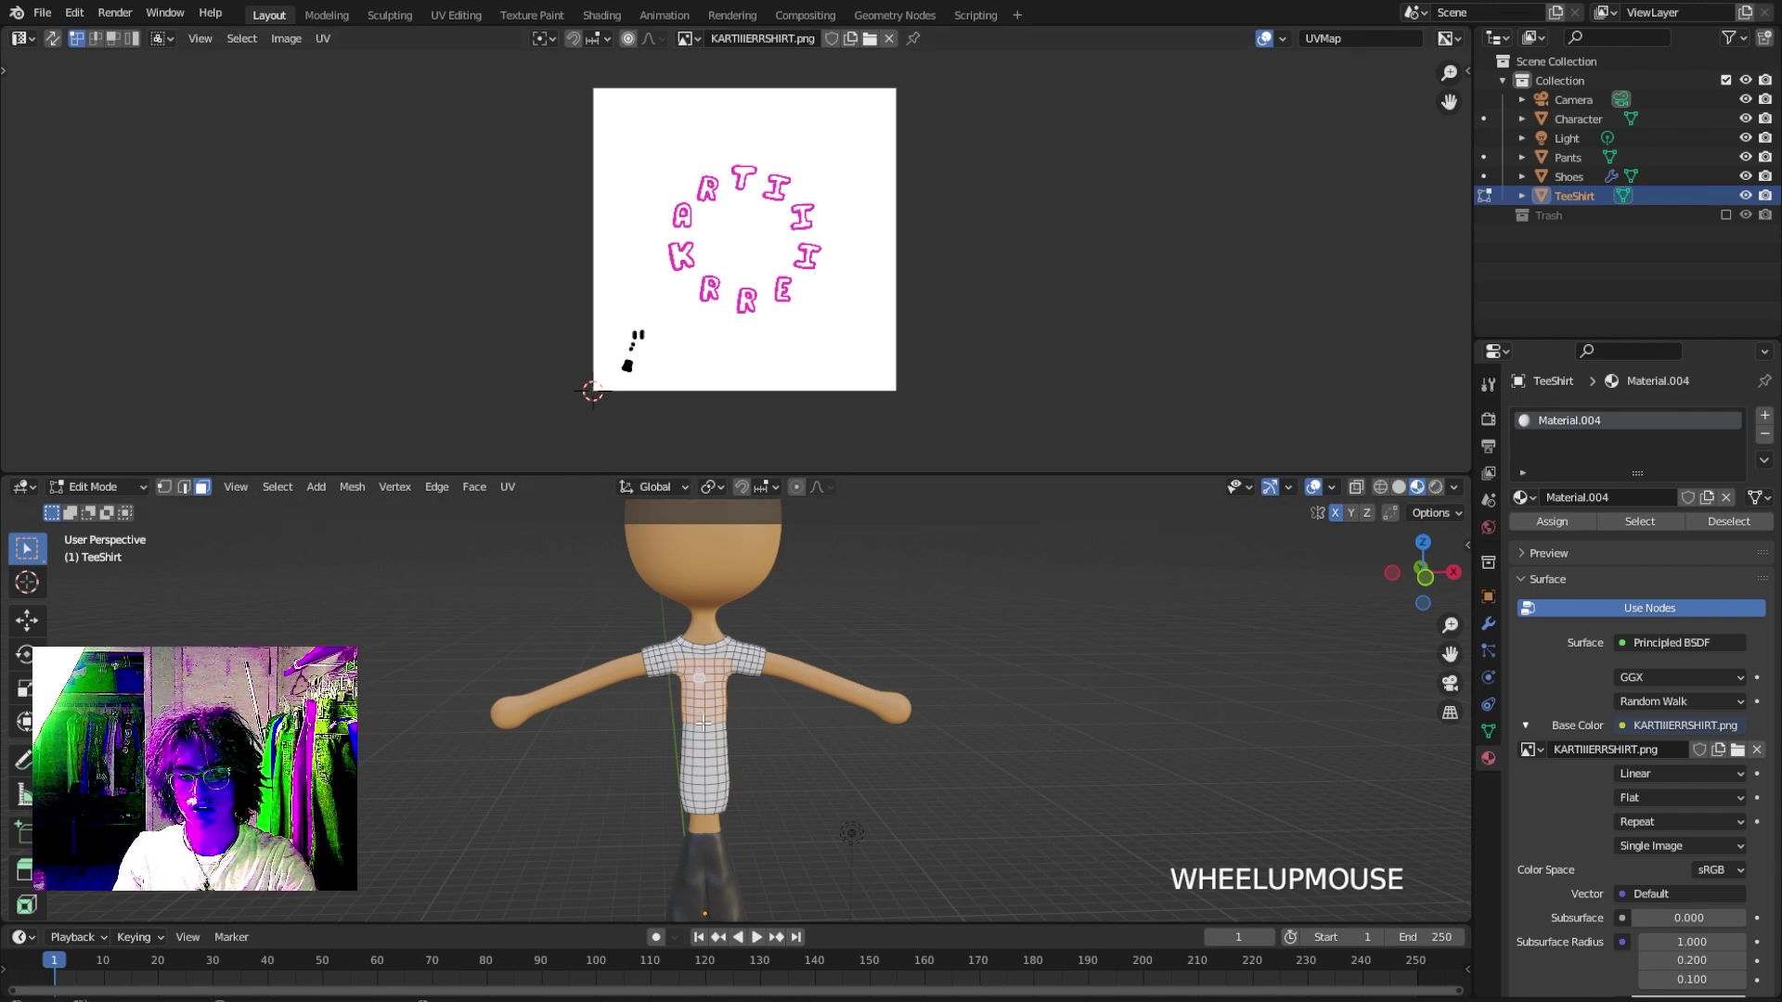
key(u)
click(726, 753)
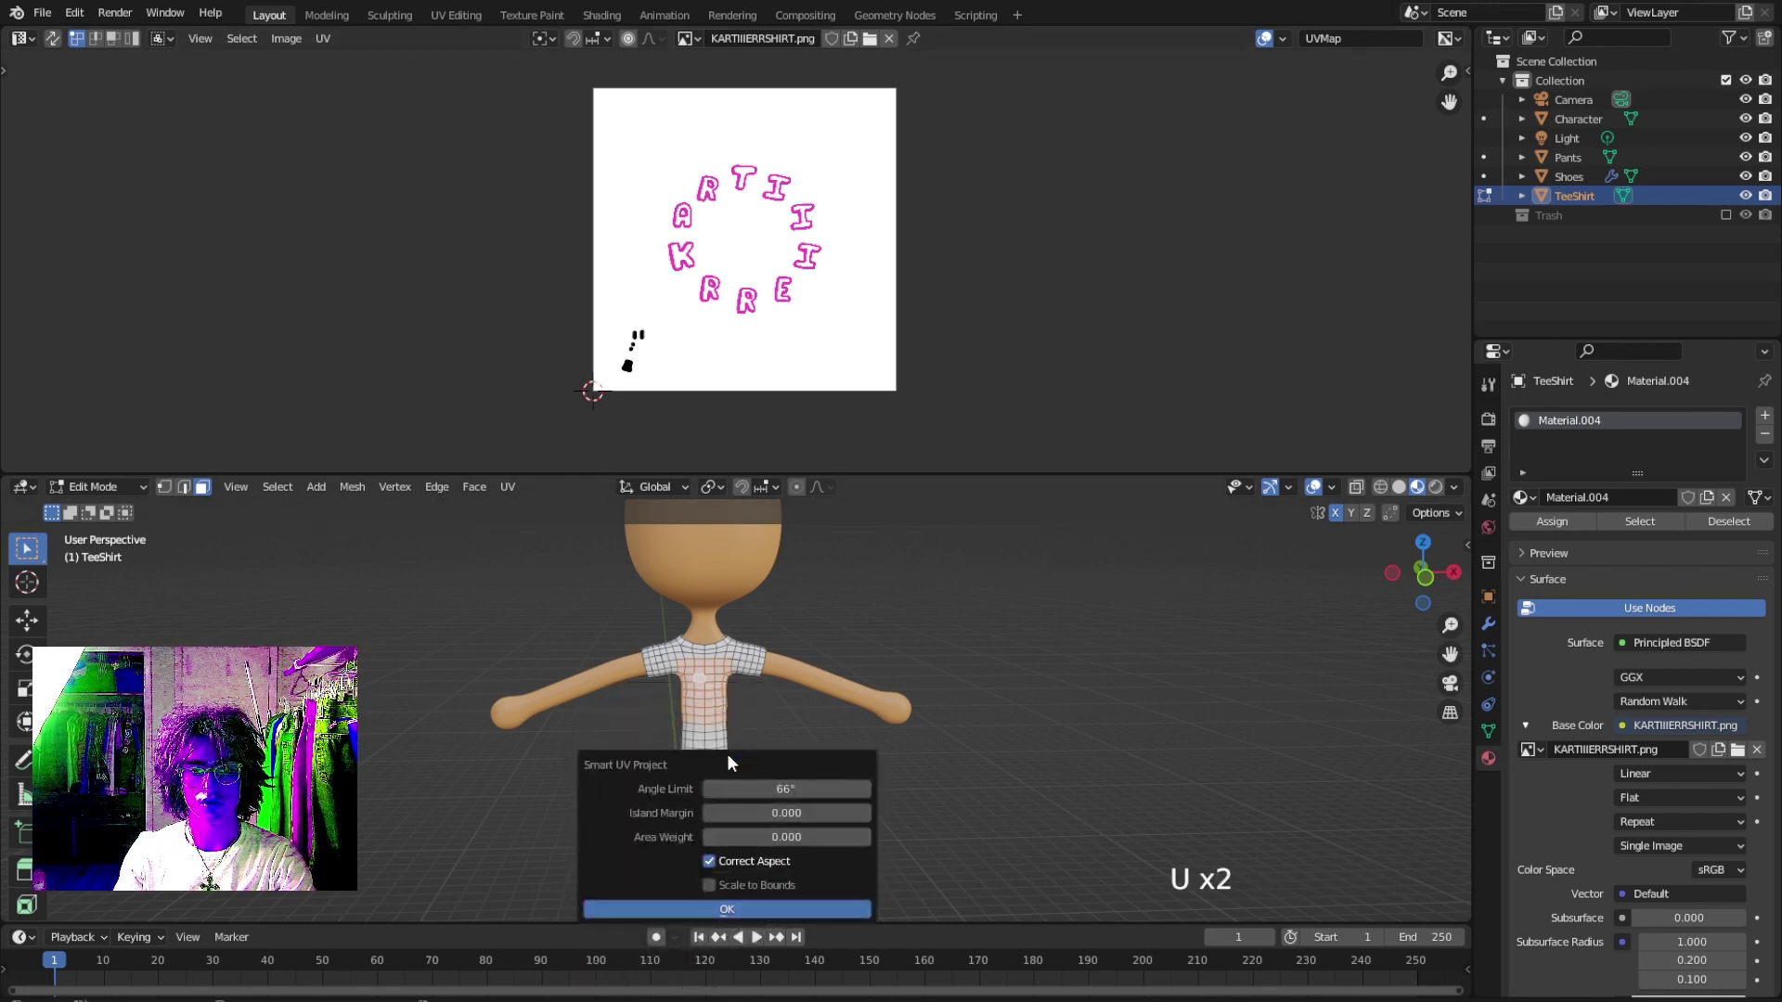
click(766, 902)
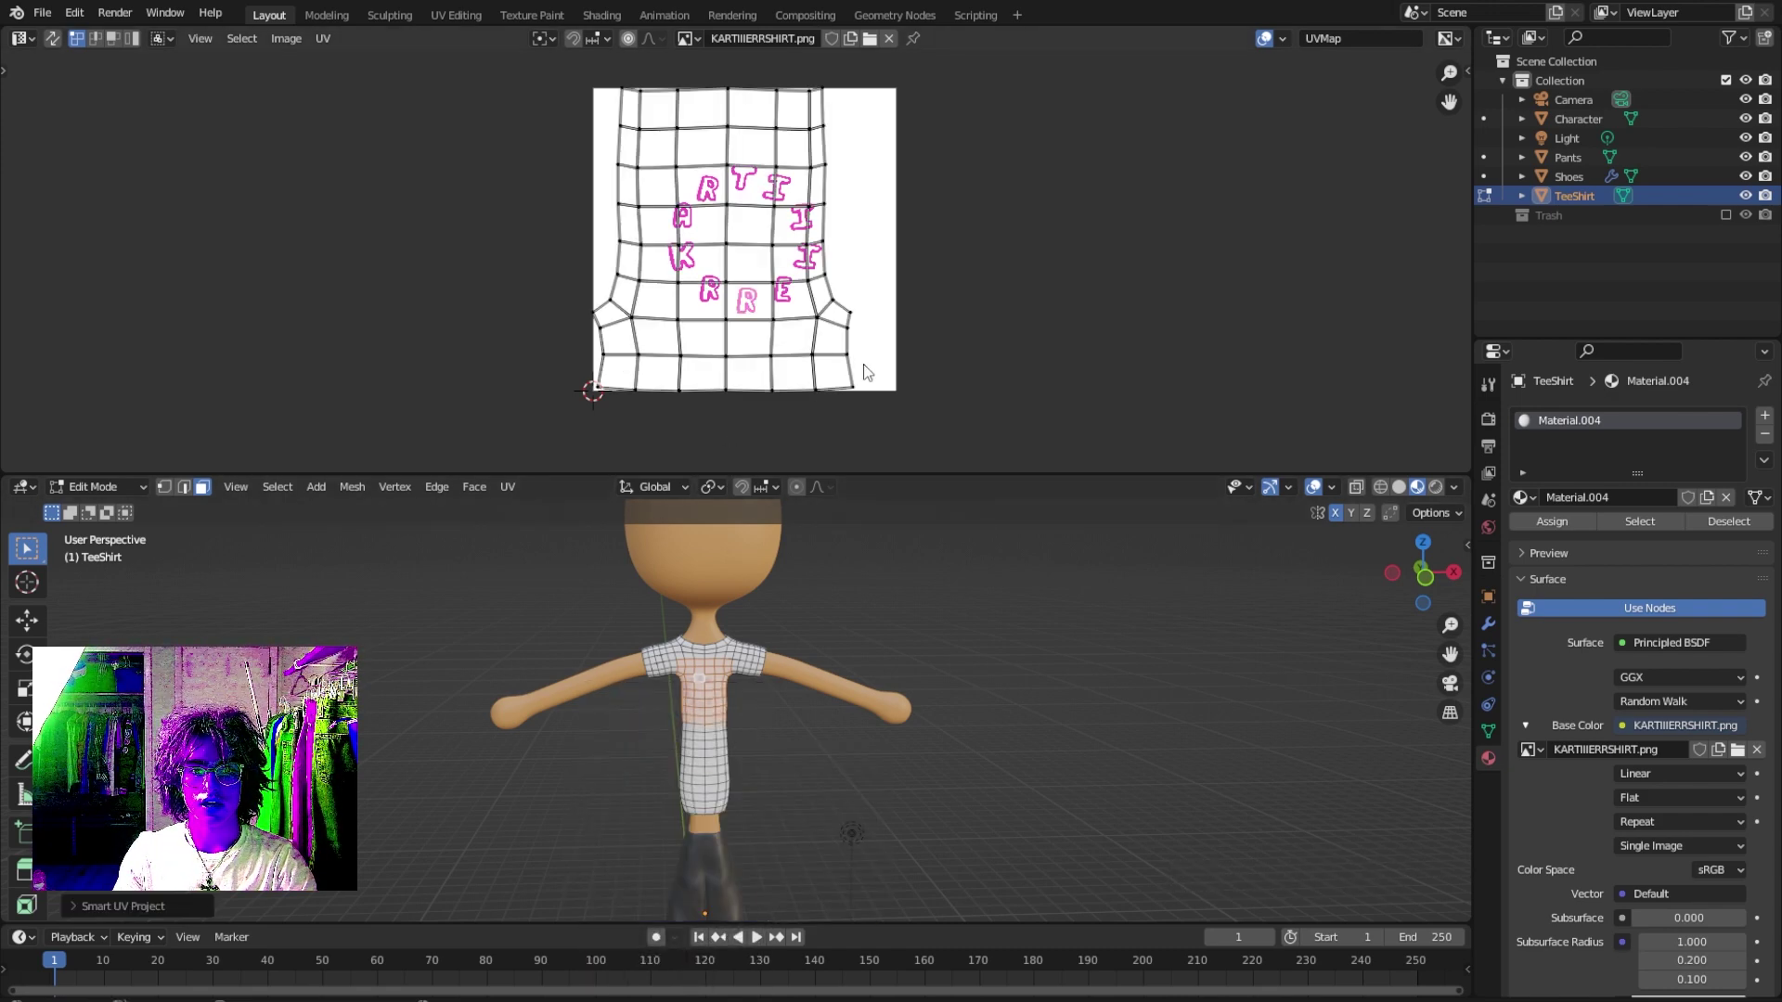
Rotate the chest UV island about 180°, center it over the KARTIIIERR lettering and scale it down around the letters.
key(a)
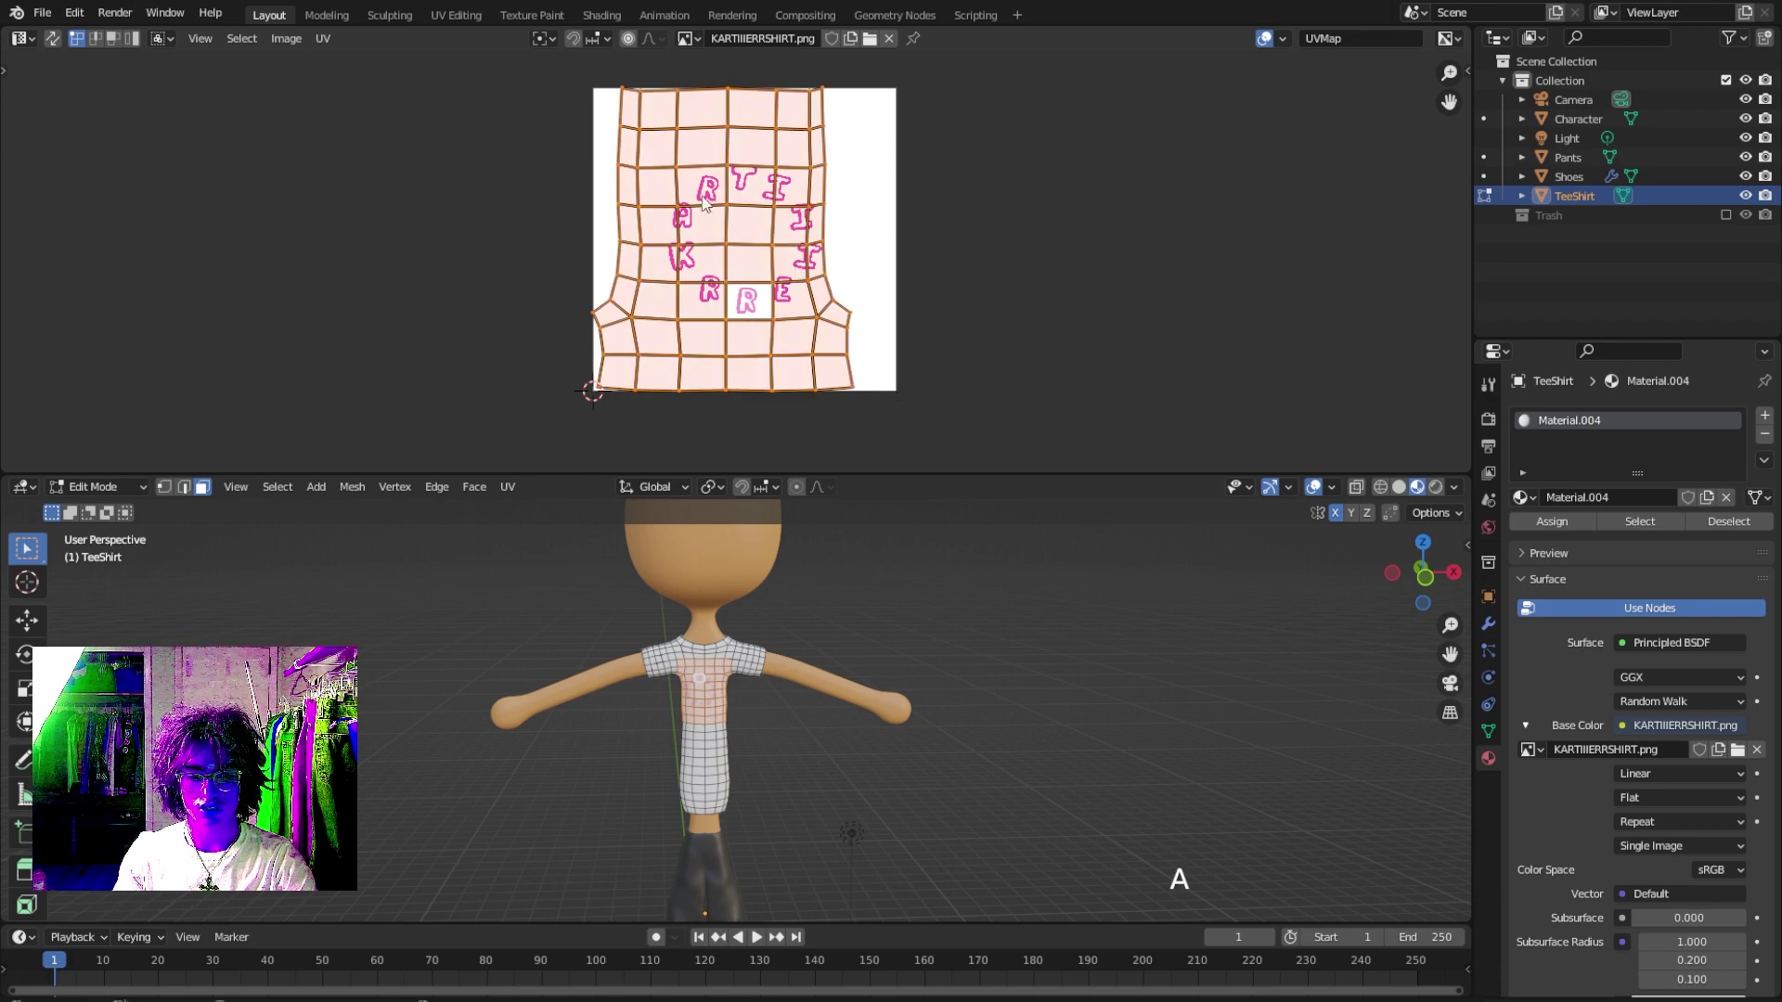
key(r)
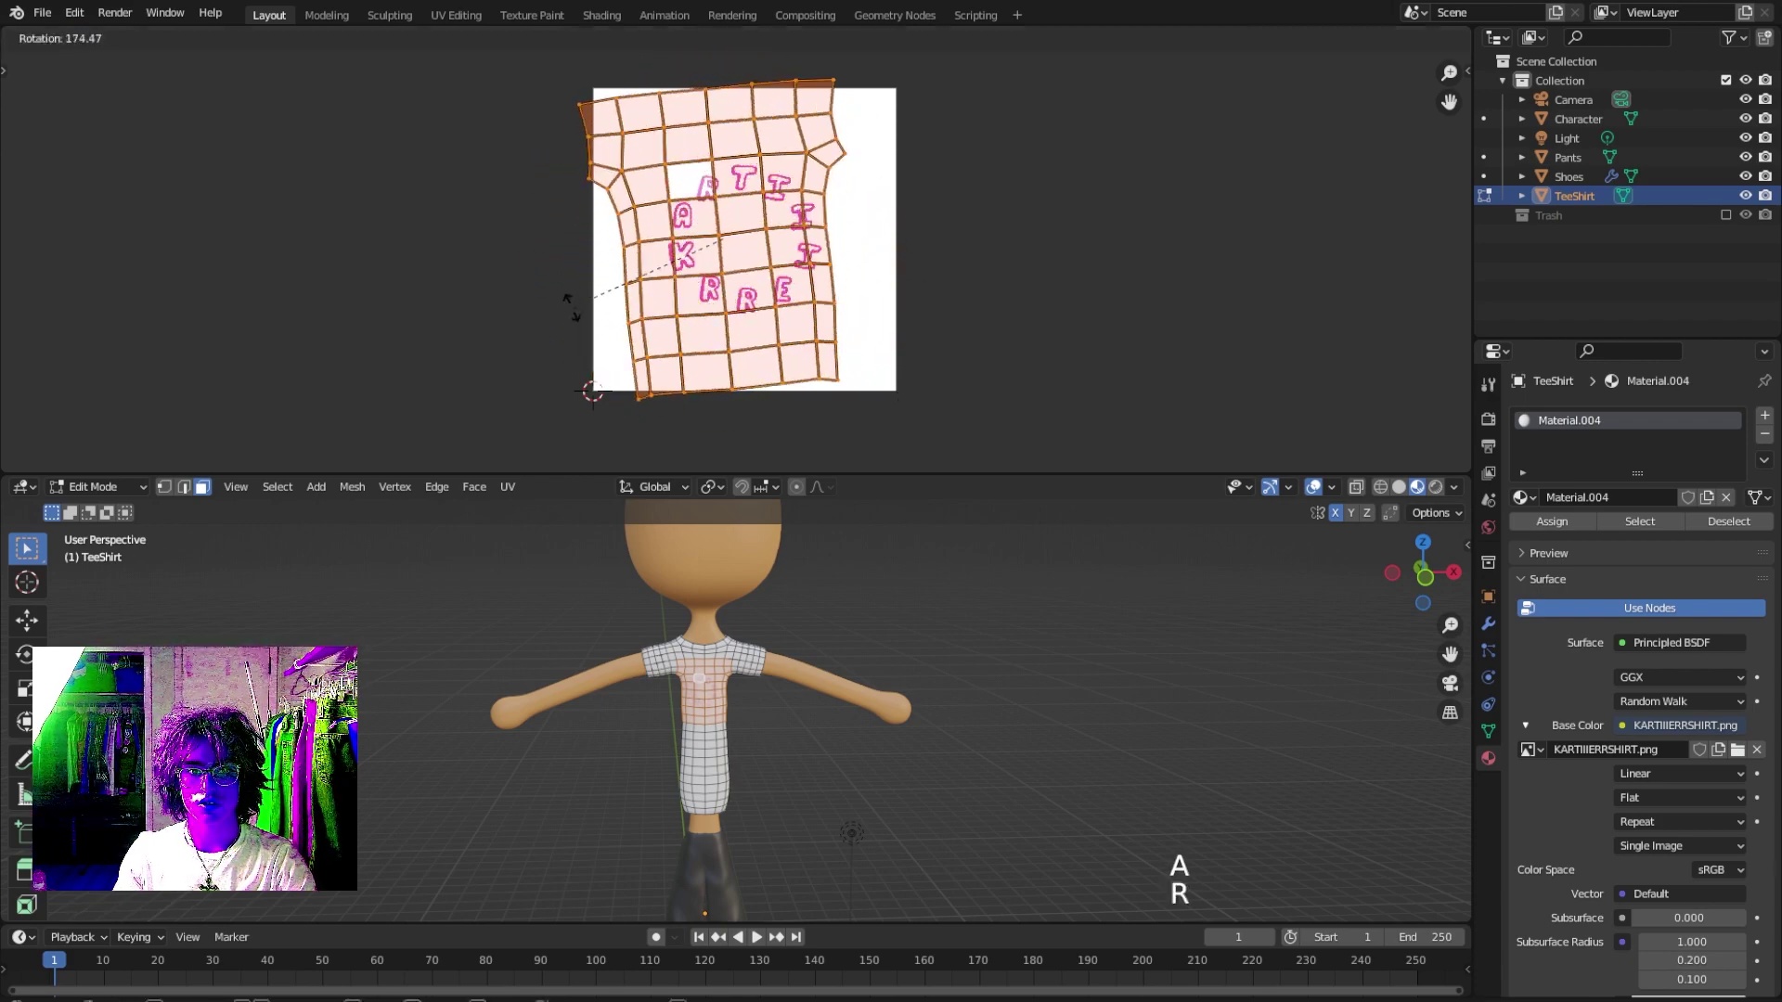
click(822, 274)
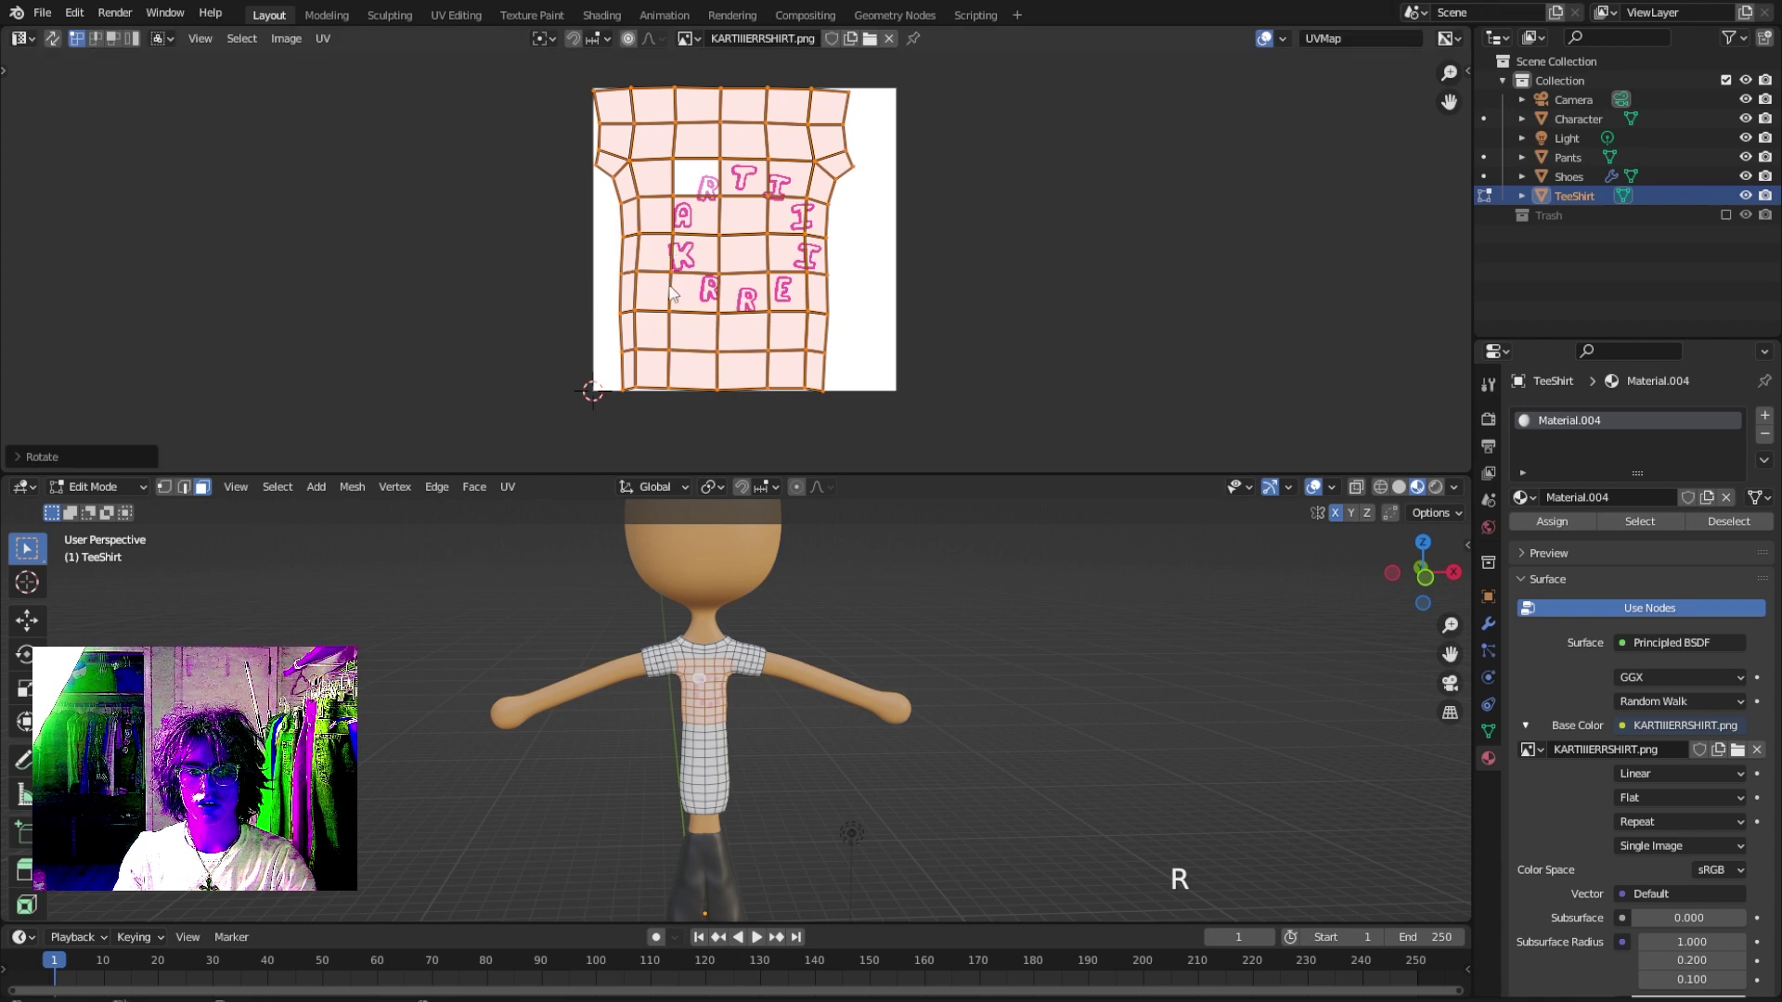
key(g)
click(848, 266)
key(s)
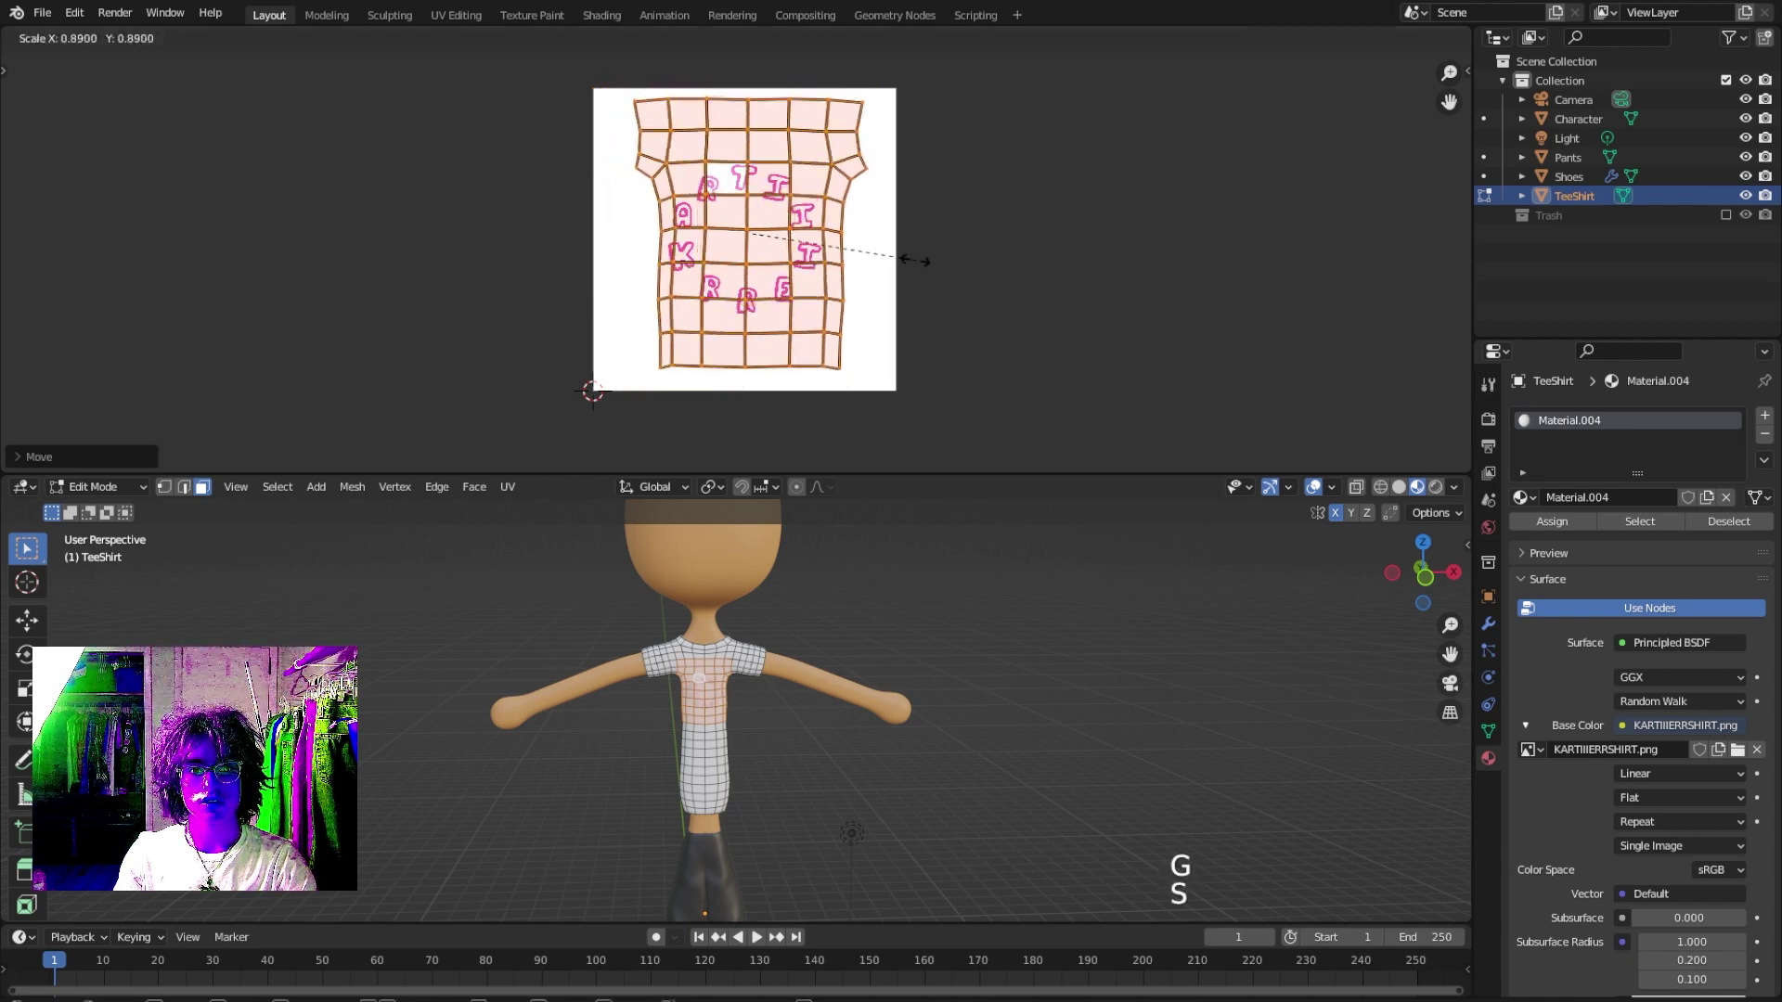
click(908, 250)
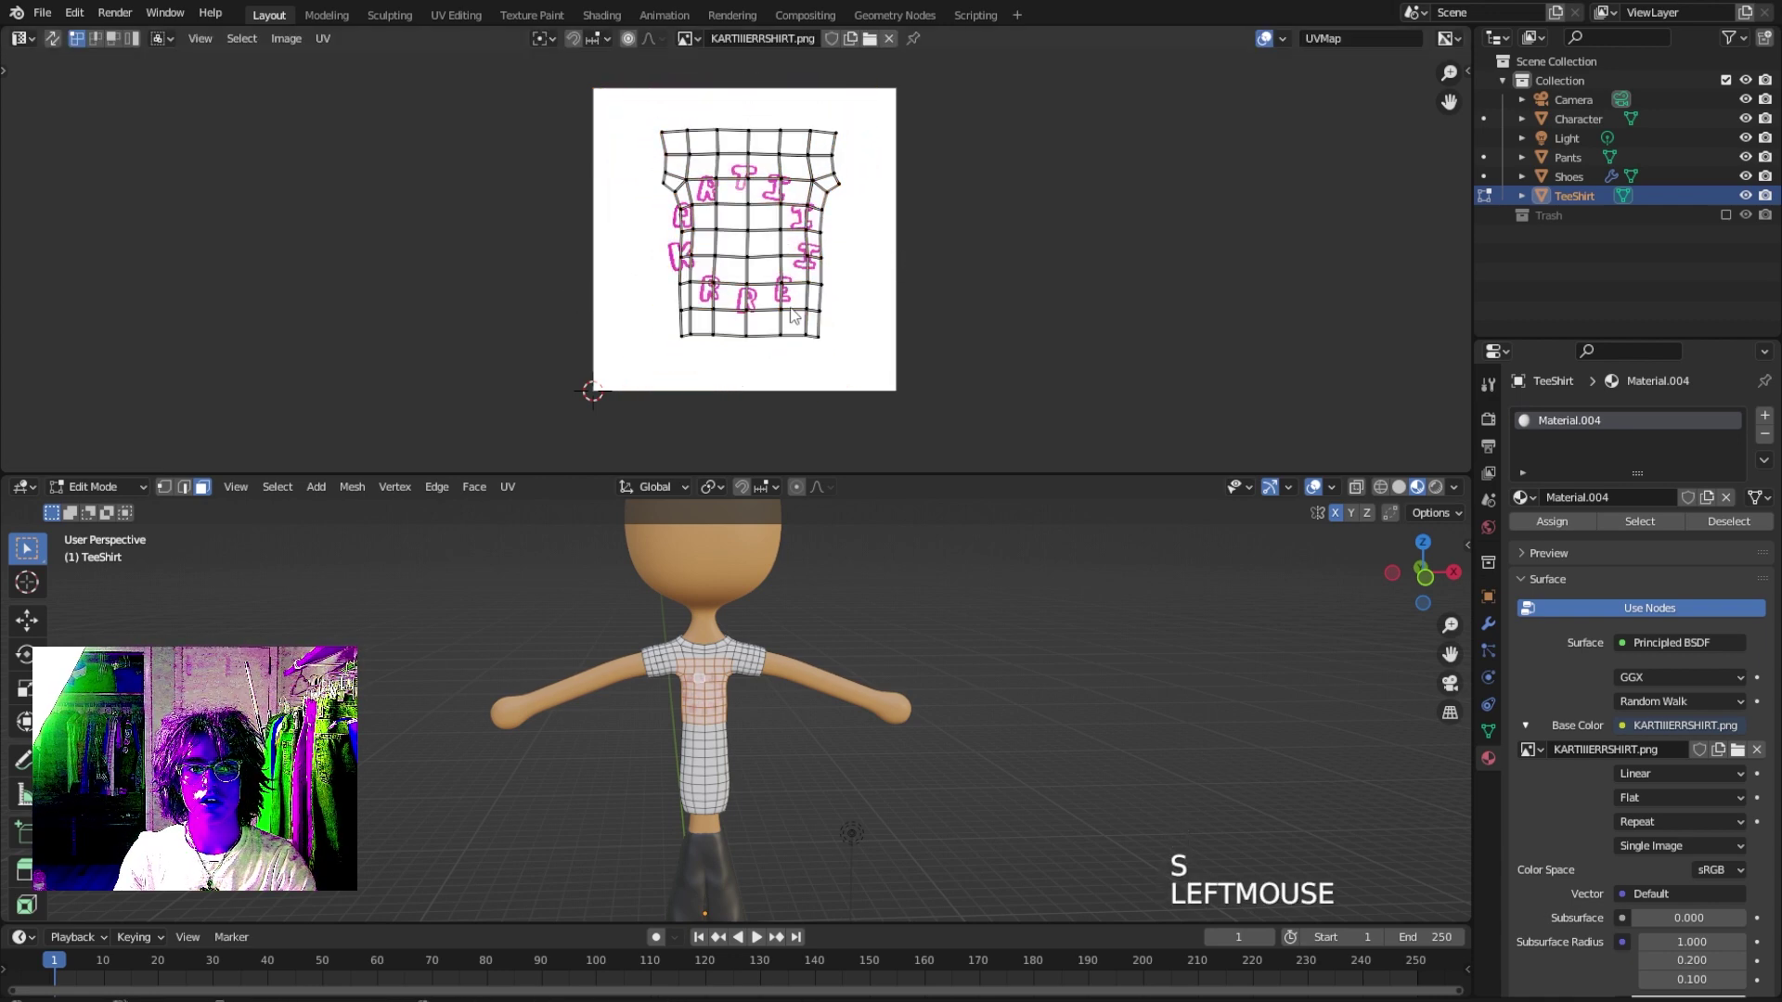
Return to Object Mode and check how the lettering sits on the front of the TeeShirt.
scroll(800, 315, up, 3)
click(758, 725)
key(Tab)
click(765, 740)
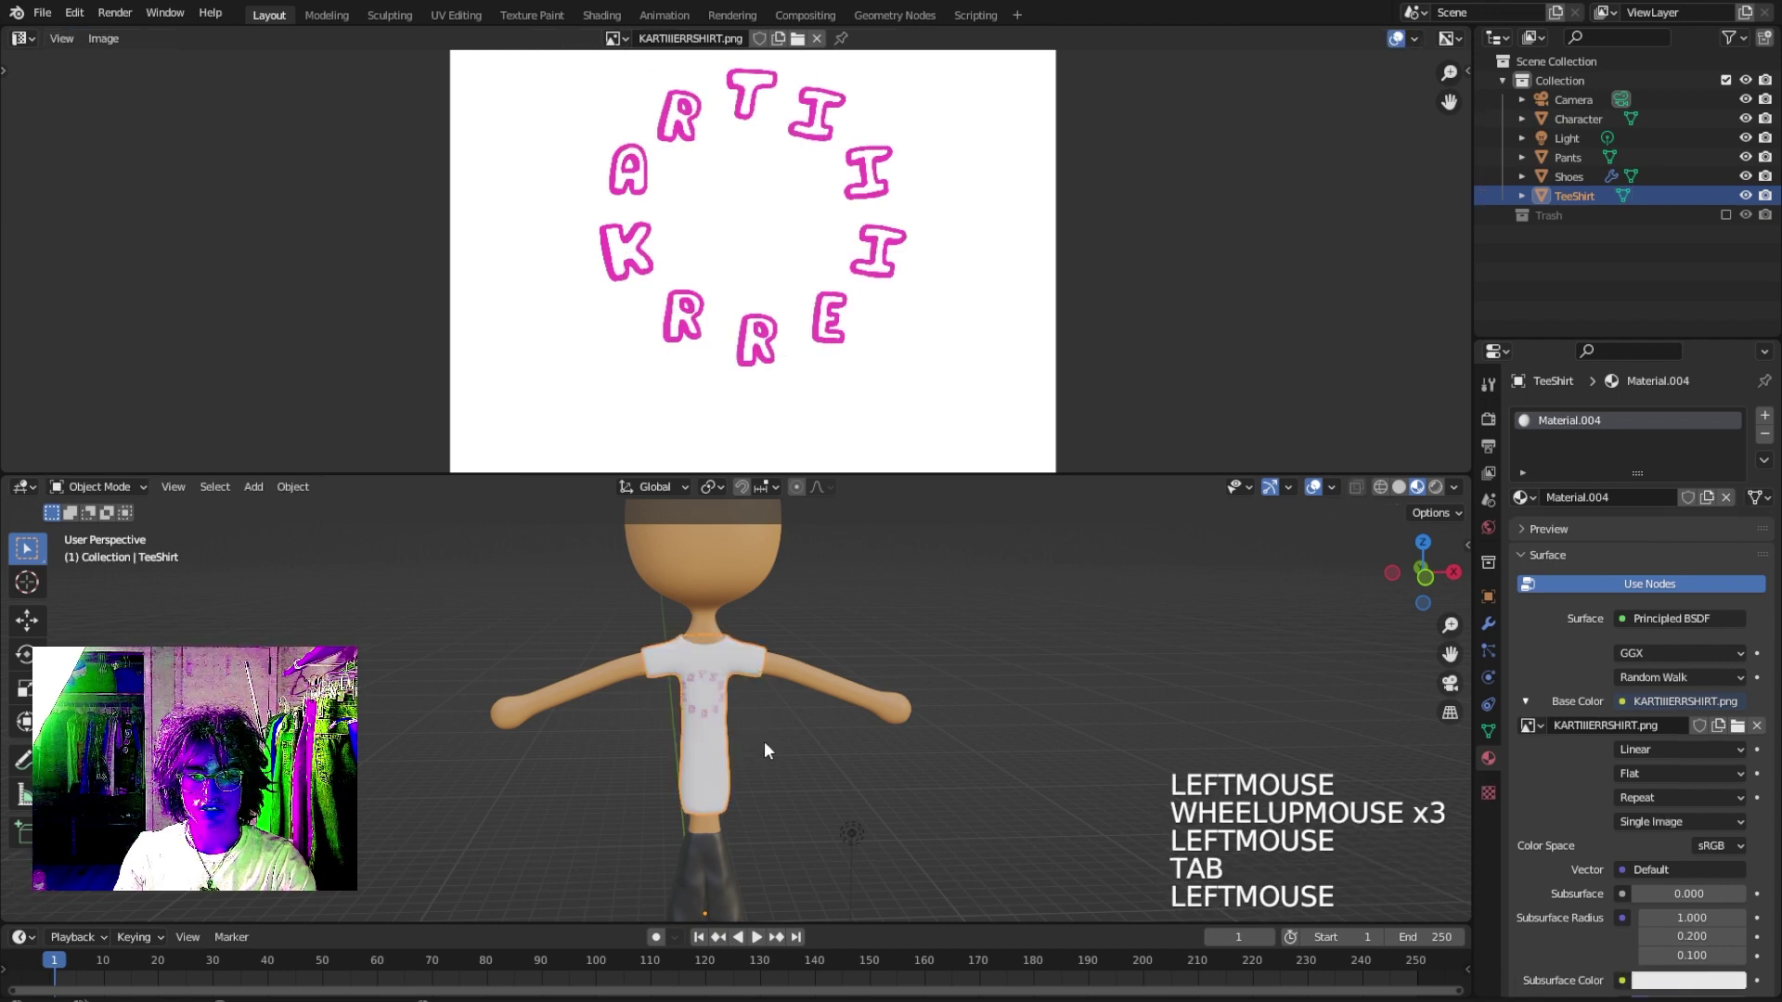
scroll(733, 722, up, 6)
scroll(707, 701, up, 2)
shift+middle_drag(705, 696, 748, 765)
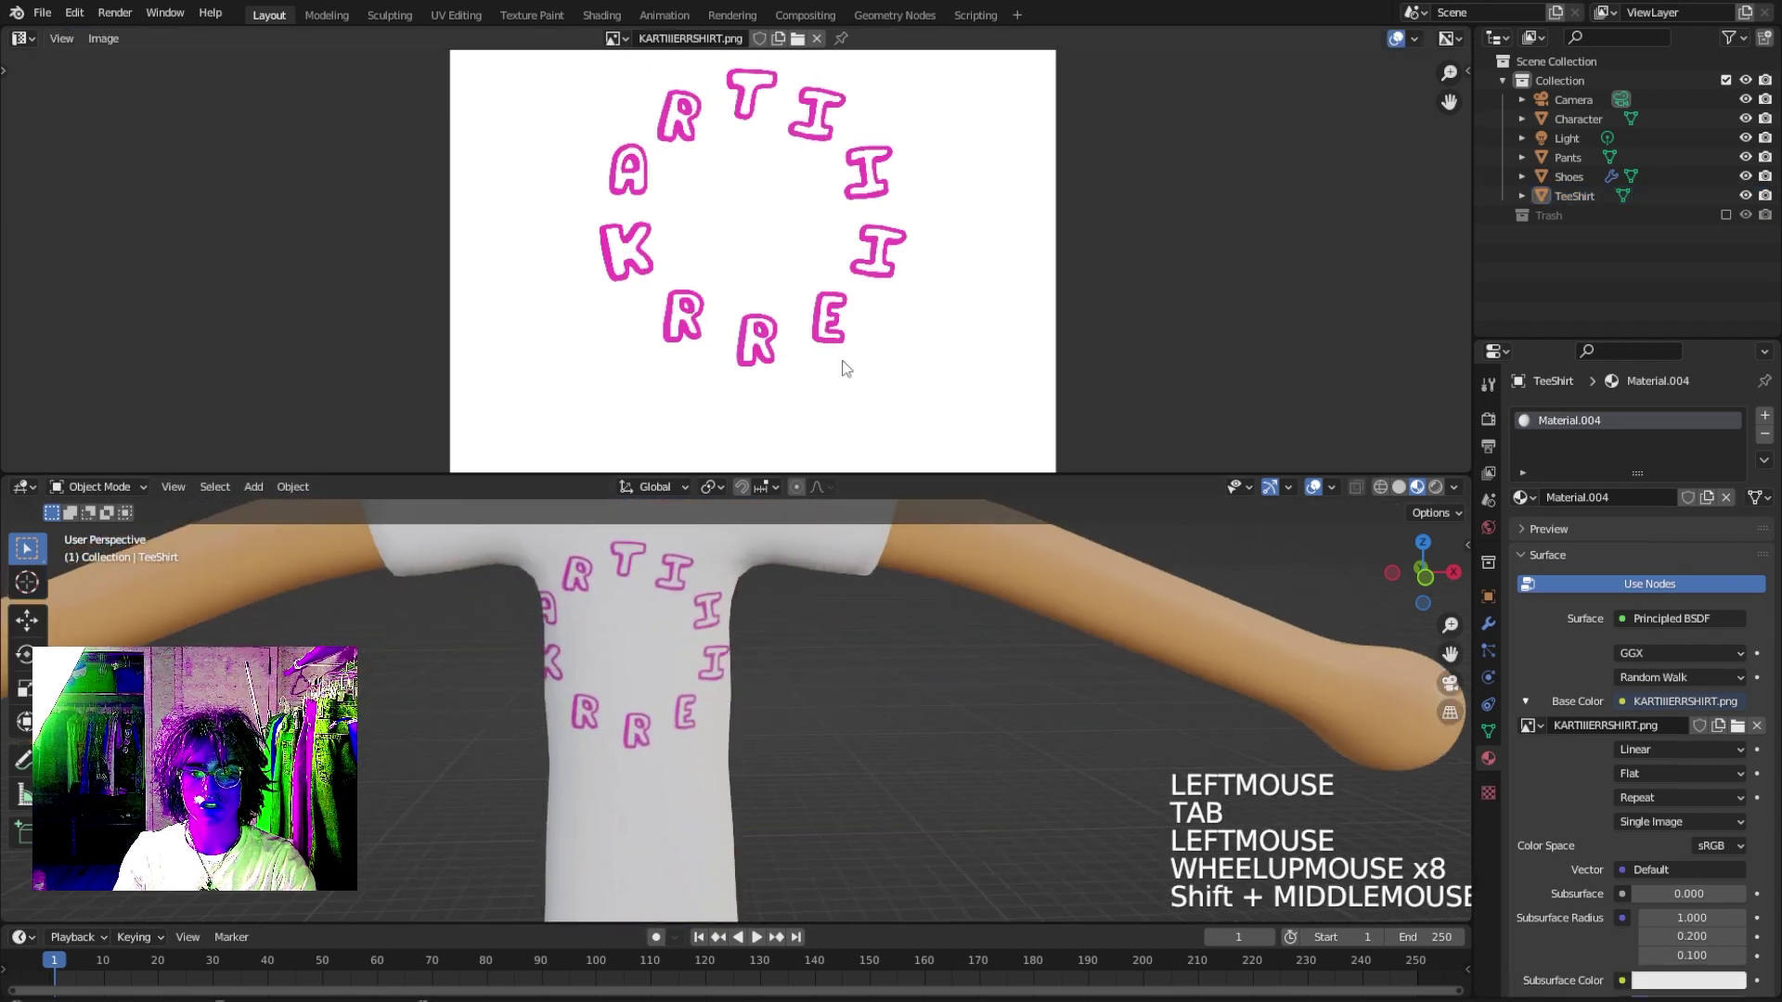
Put the TeeShirt back into Edit Mode and select all of its faces.
click(870, 306)
scroll(764, 268, down, 3)
click(631, 611)
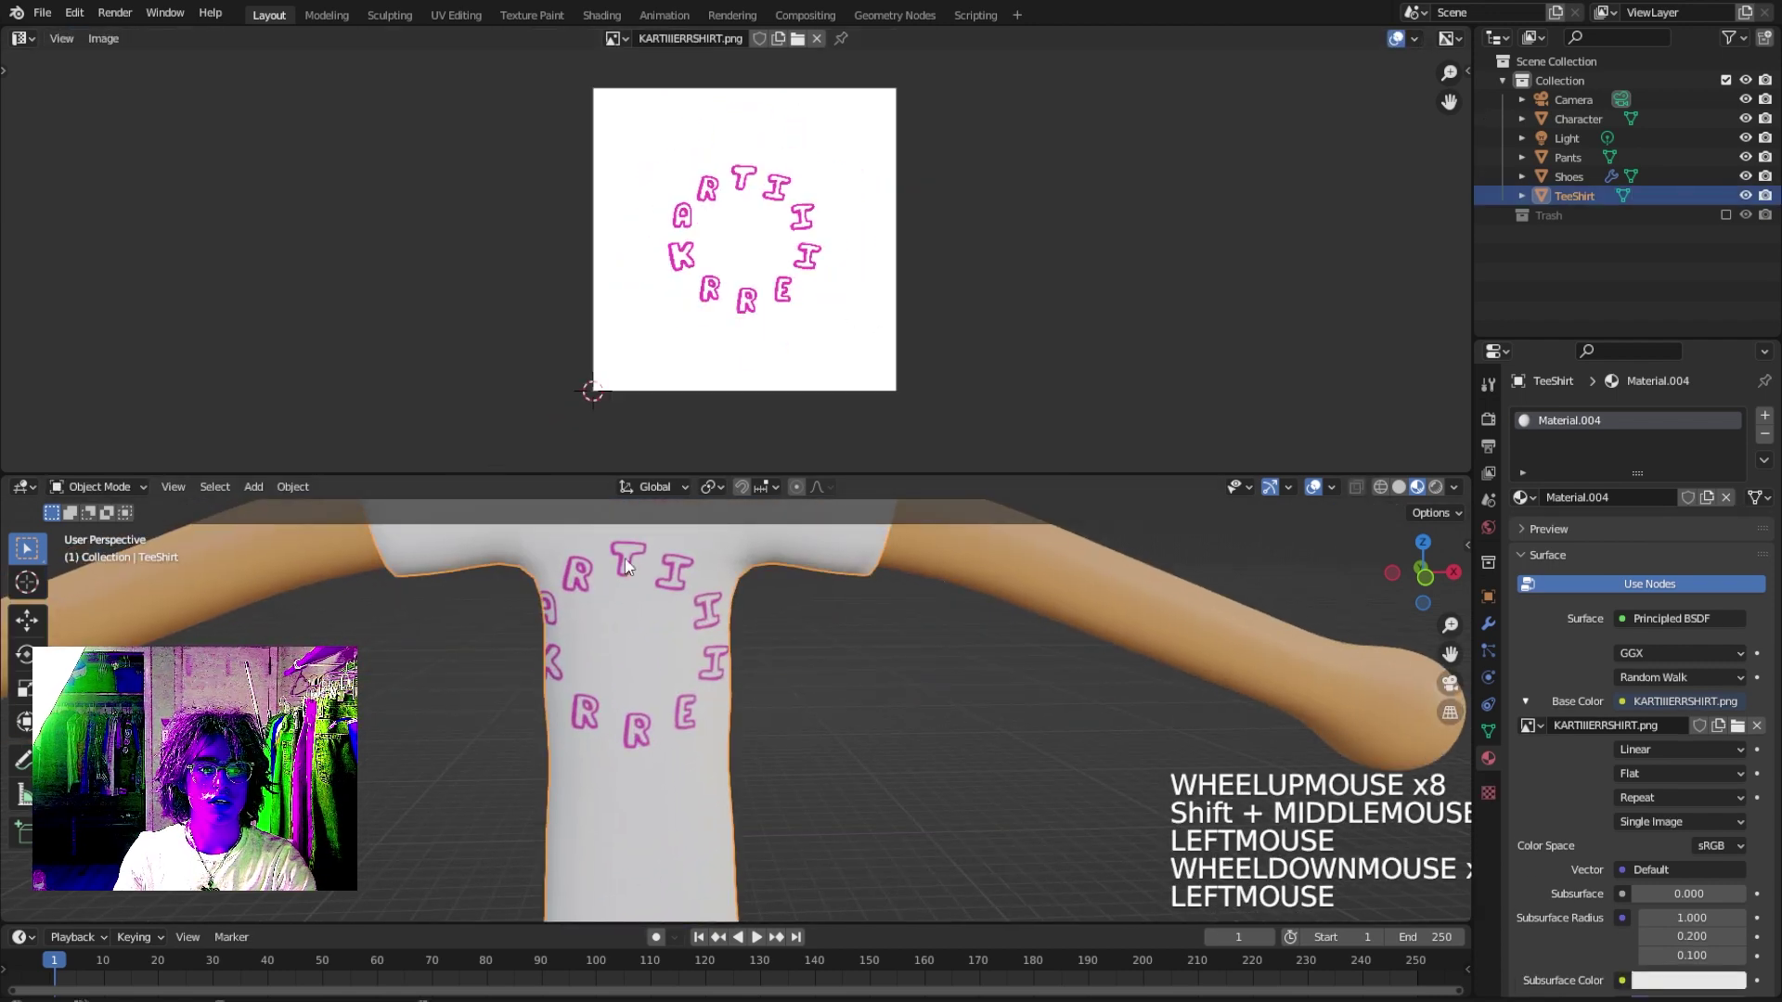
key(Tab)
click(570, 575)
key(a)
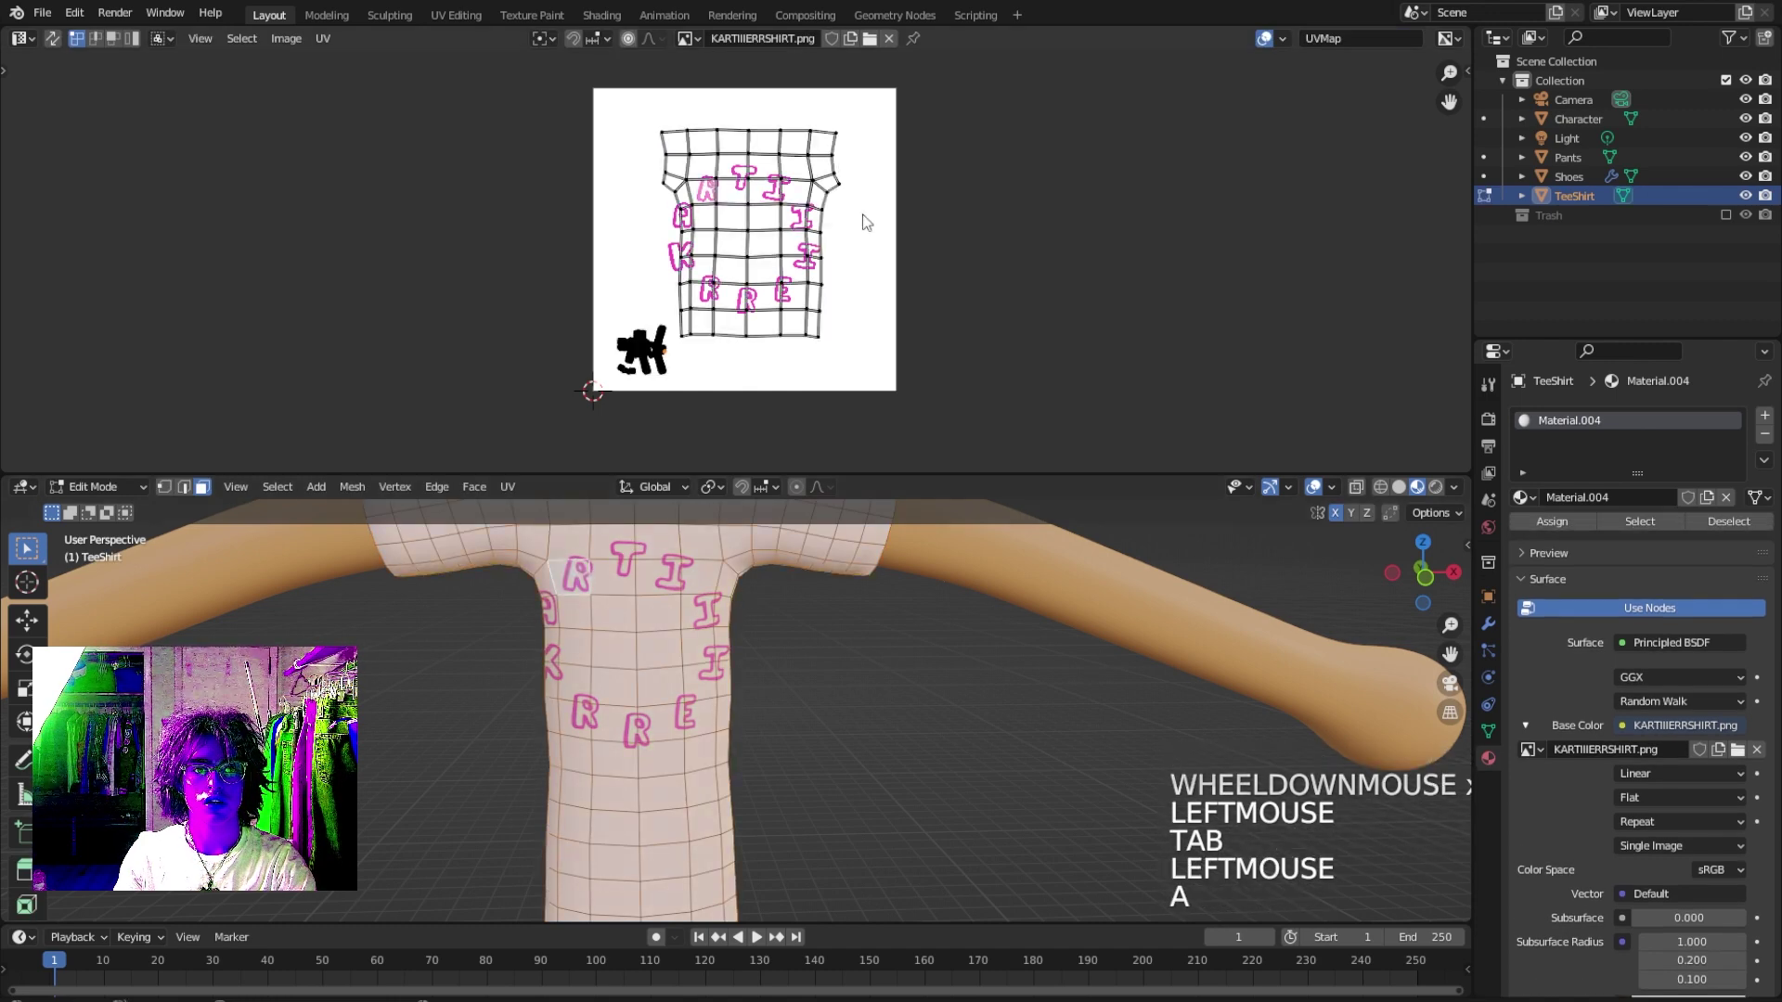
Select the whole chest UV island, enlarge it slightly around the lettering and move it about 0.03 left and 0.11 down.
drag(853, 358, 670, 124)
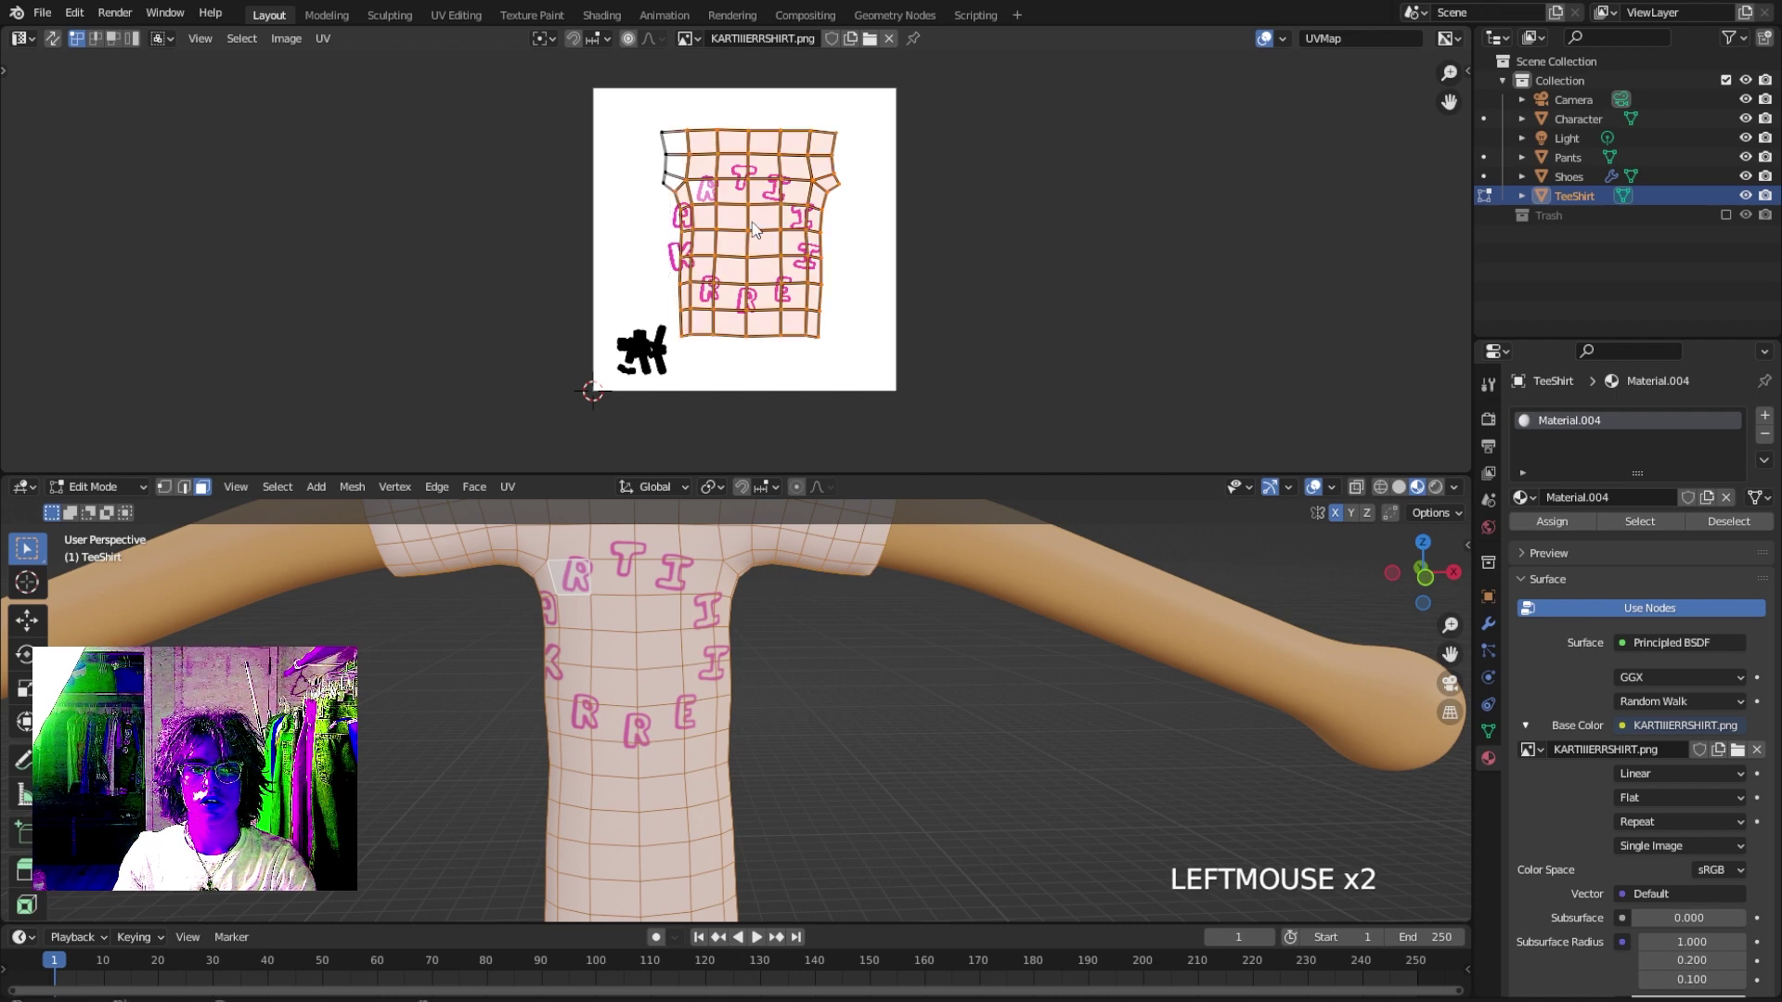
key(l)
key(l)
key(l)
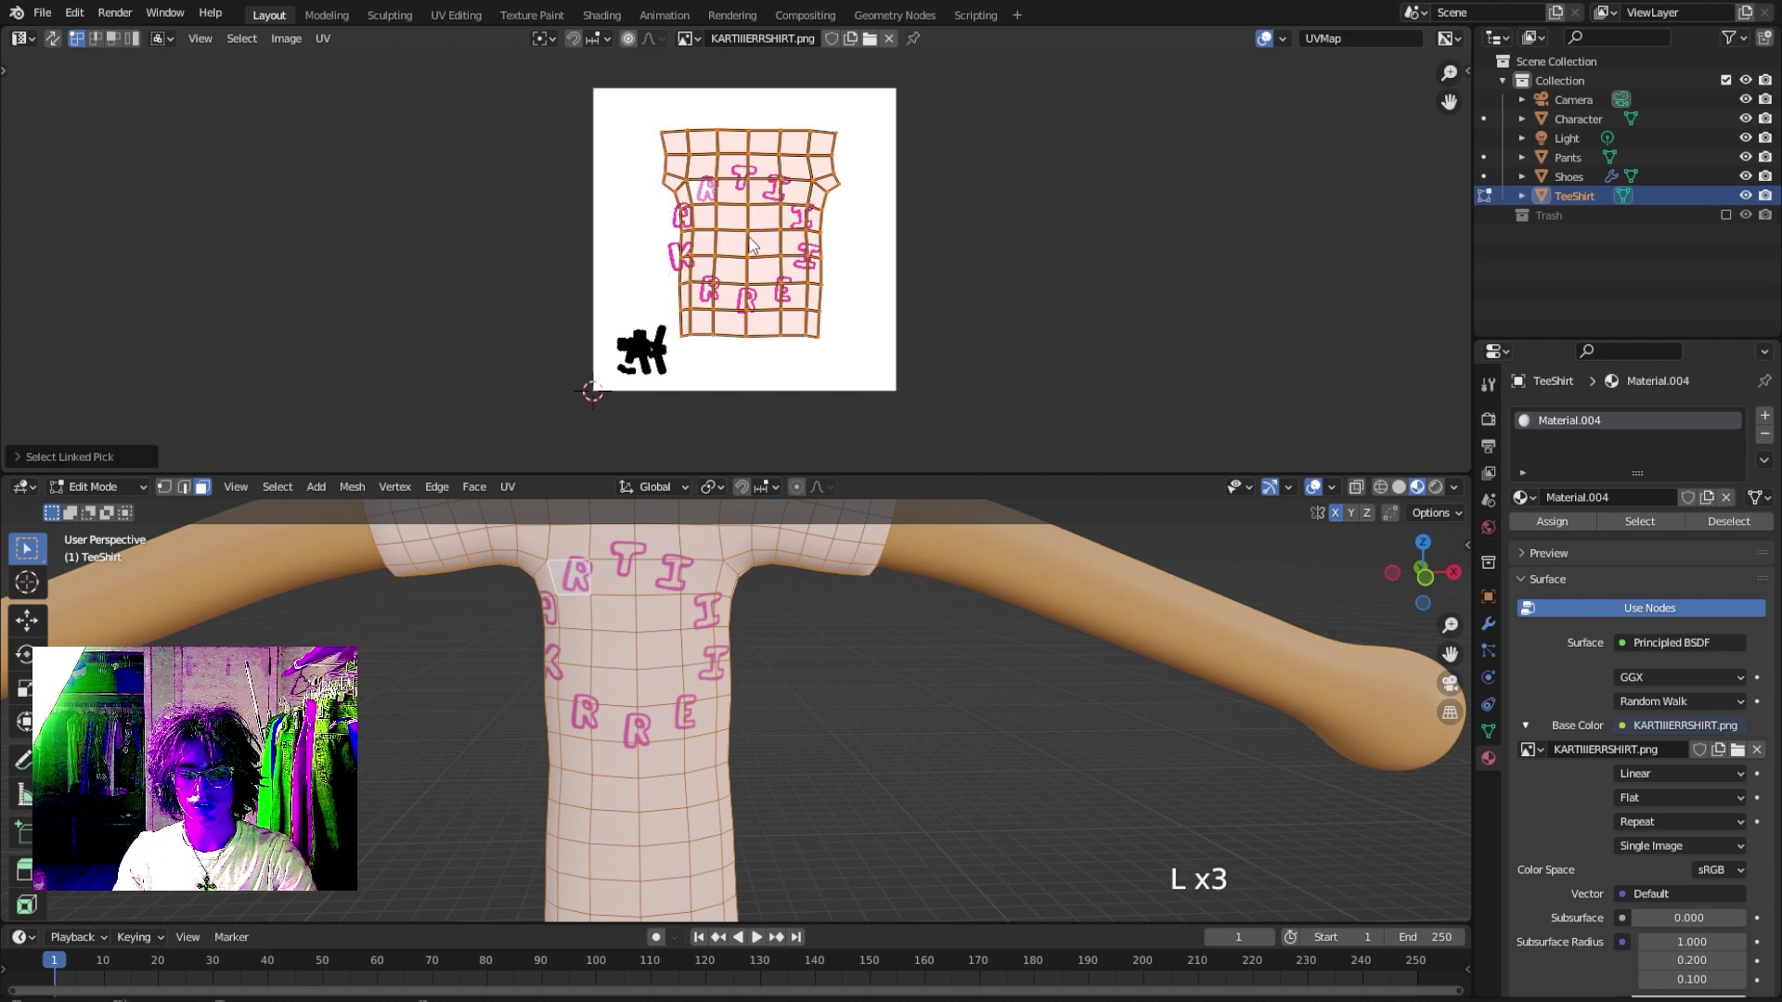
key(s)
click(849, 251)
key(g)
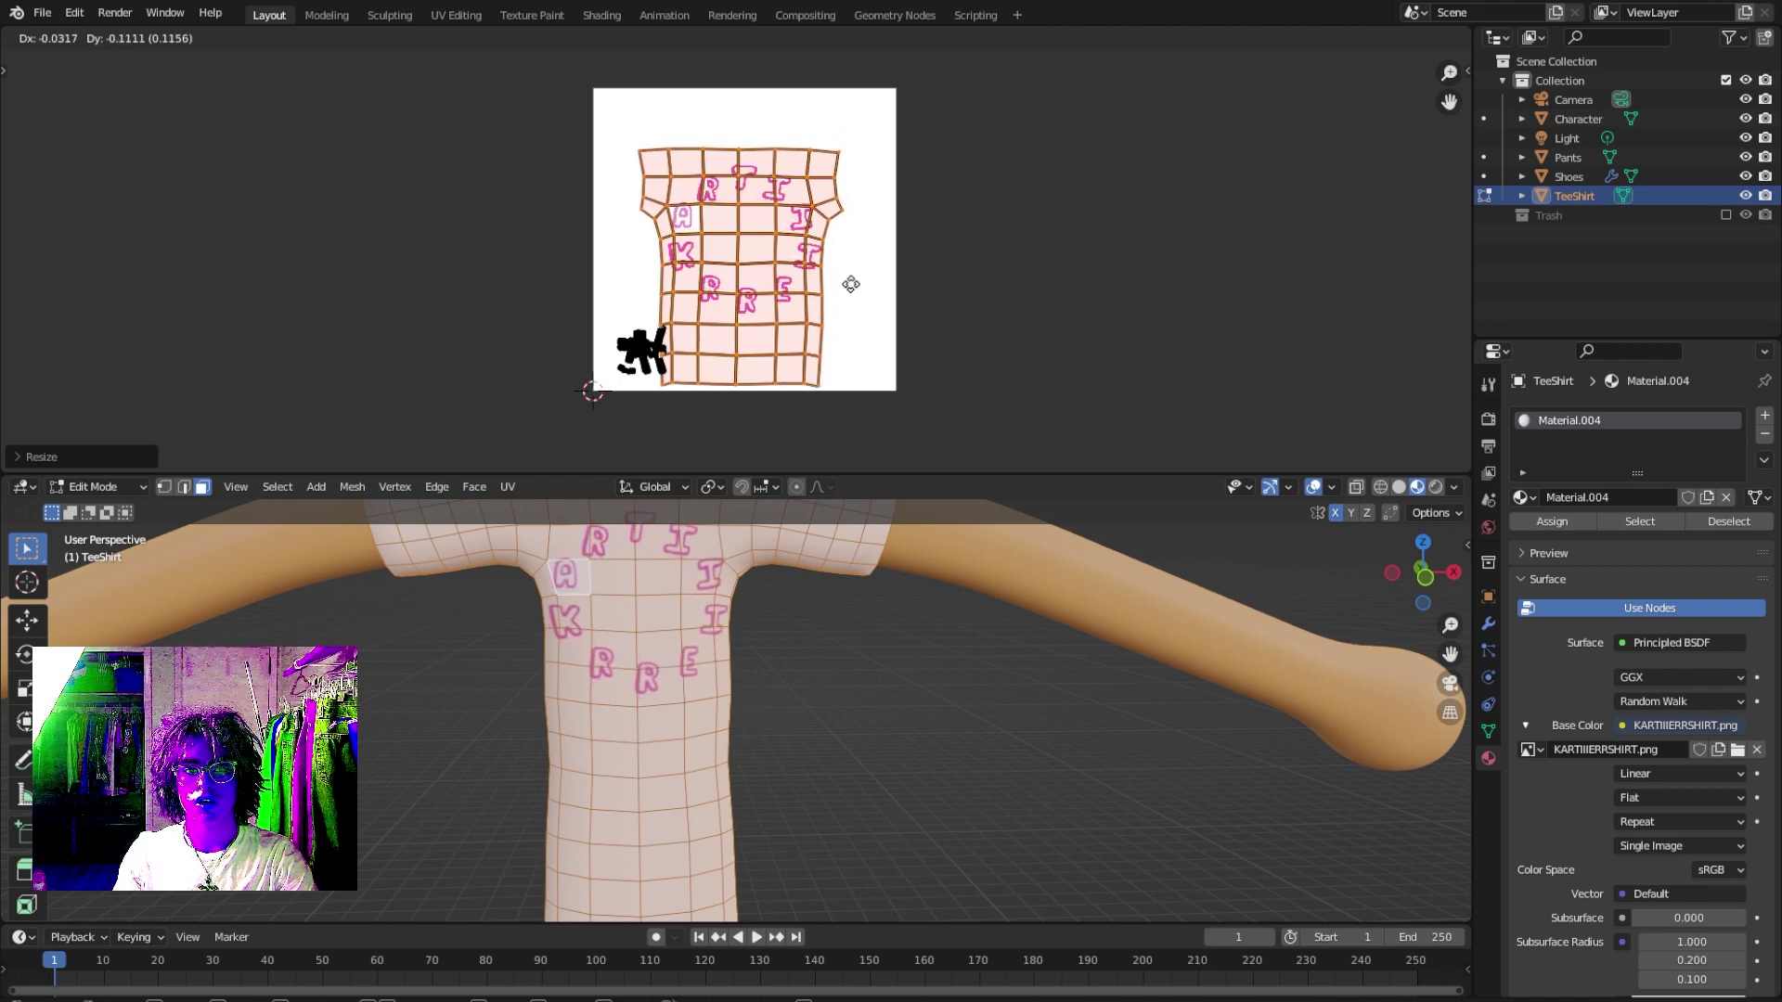
click(850, 284)
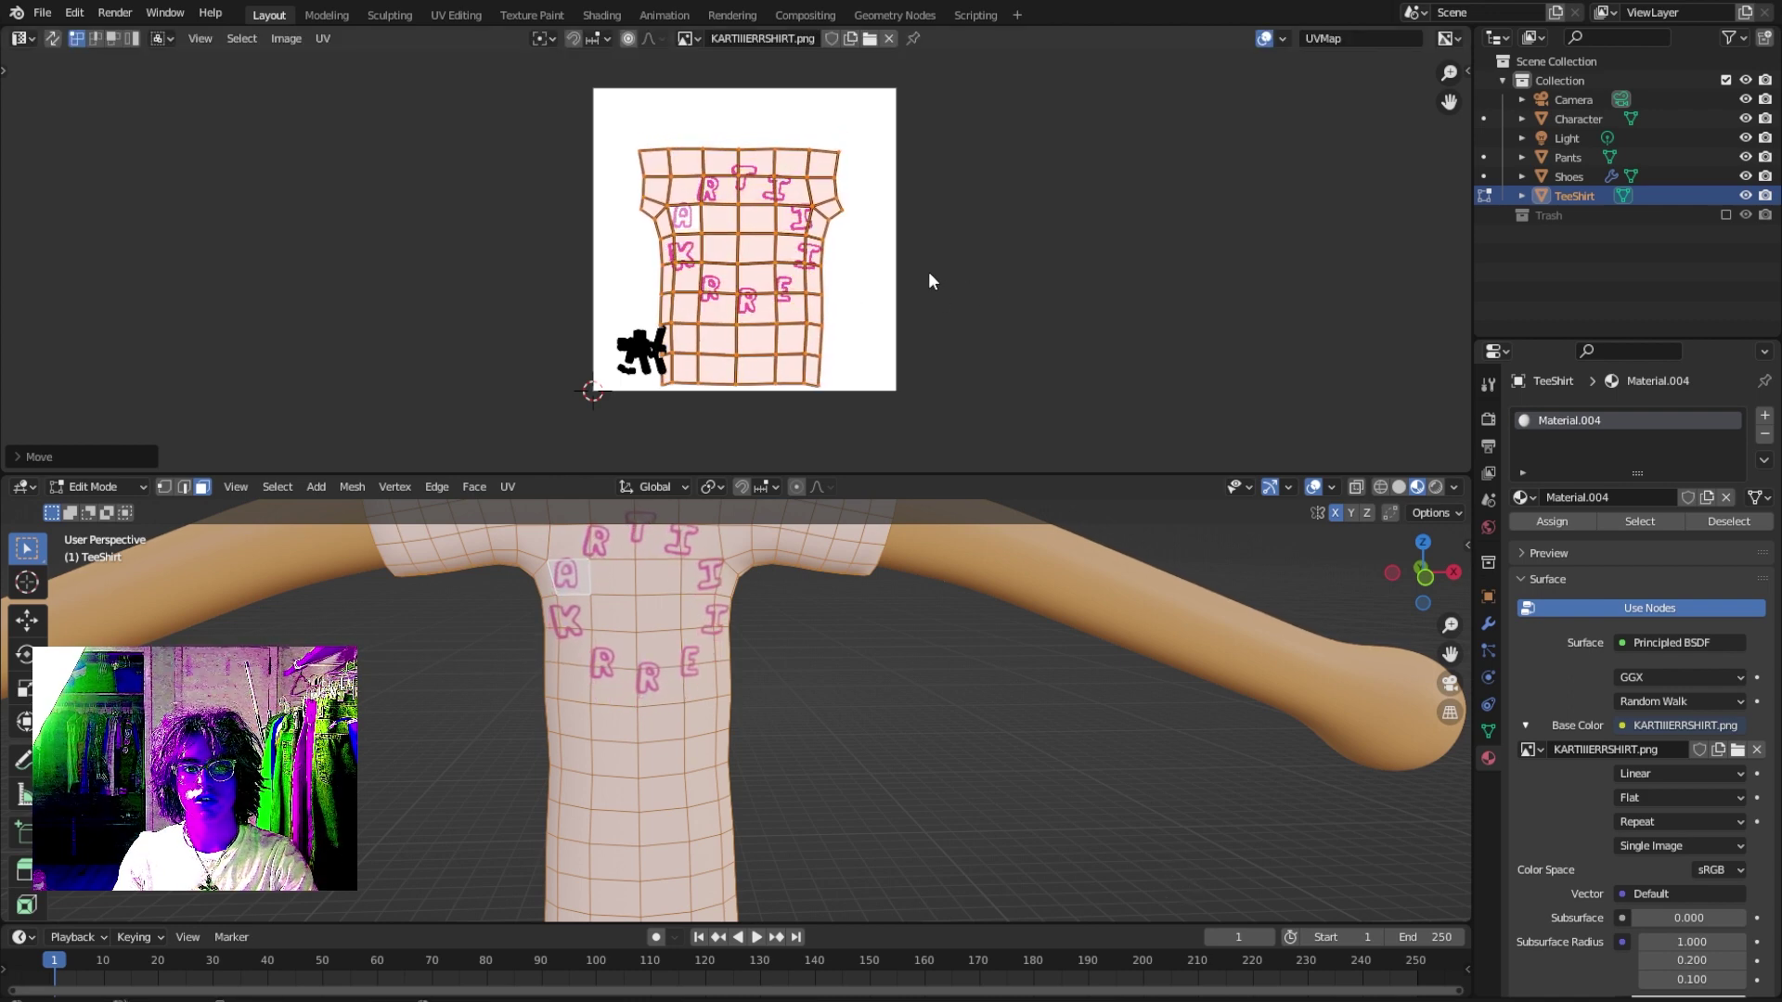
Leave Edit Mode, deselect the TeeShirt and inspect the graphic on the character.
key(Tab)
click(974, 349)
click(784, 647)
middle_drag(783, 646, 854, 650)
scroll(811, 650, down, 3)
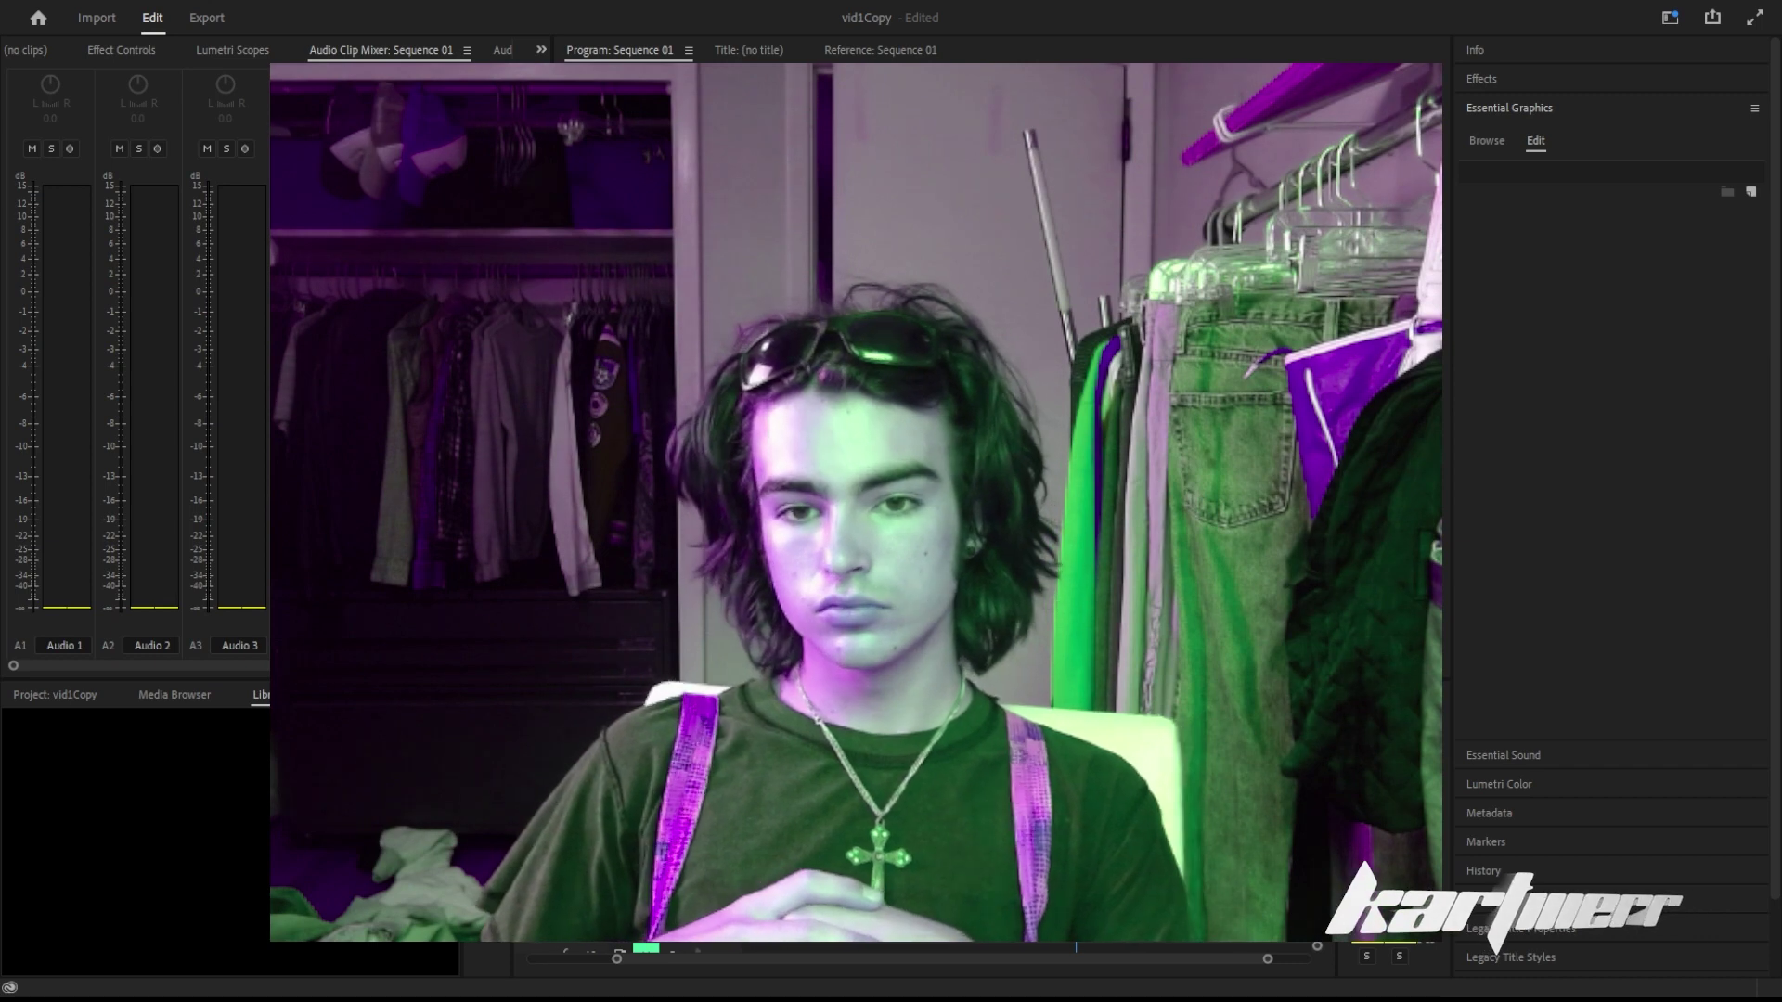